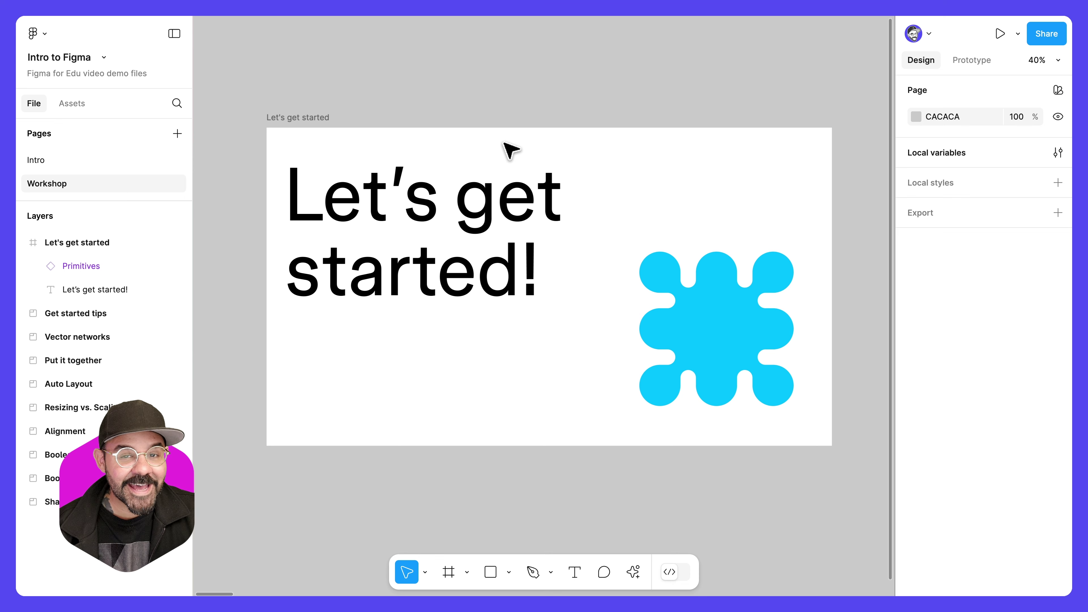
Recolor the cyan Primitives shape in the Let's get started frame to blue-violet 4000FF
click(720, 311)
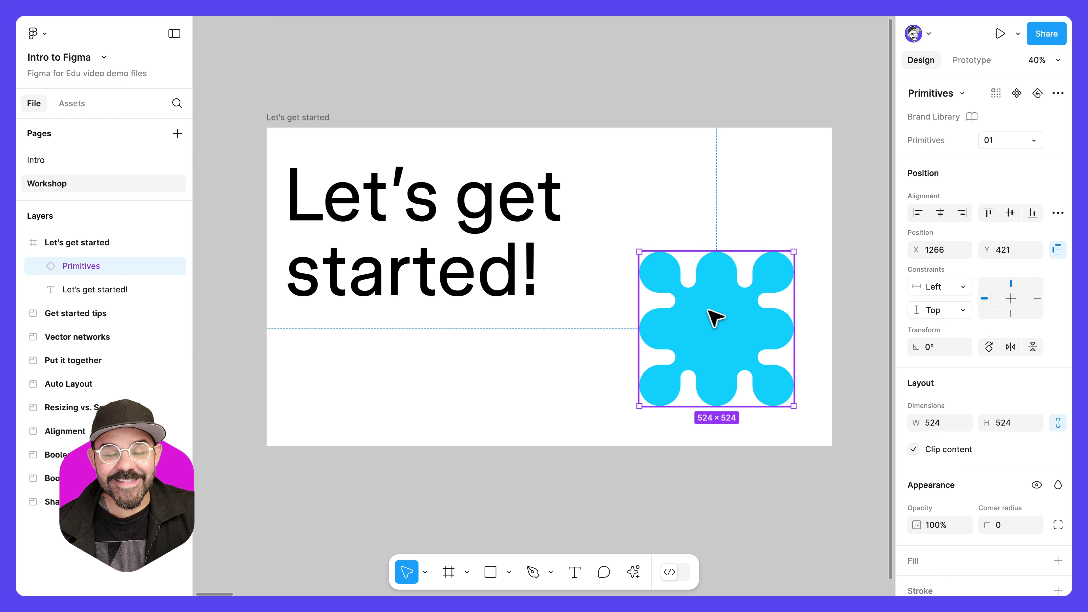
scroll(931, 364, down, 5)
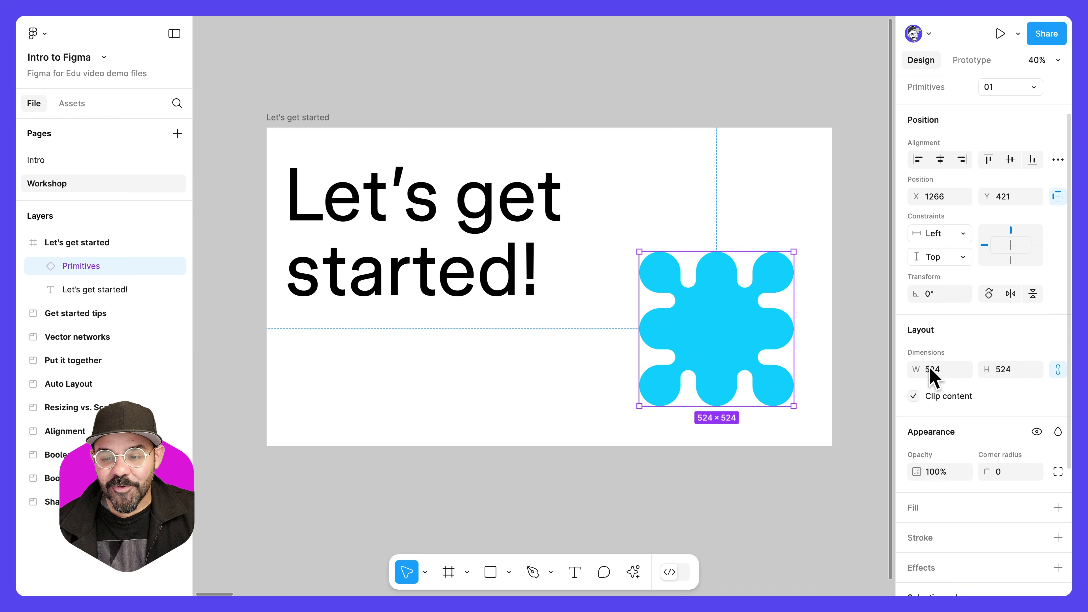
scroll(930, 367, up, 3)
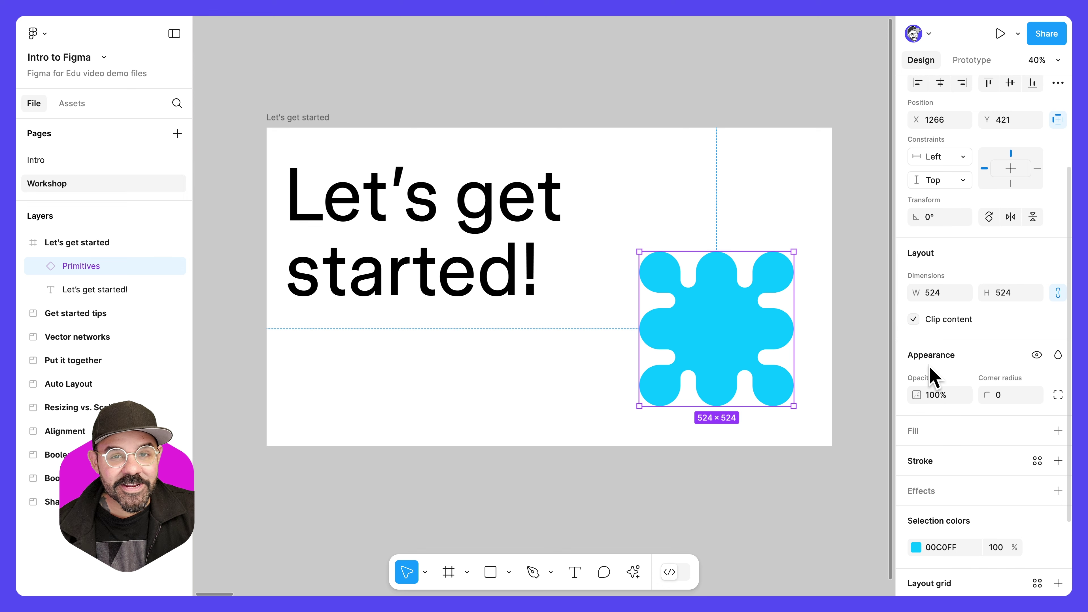
scroll(934, 377, down, 3)
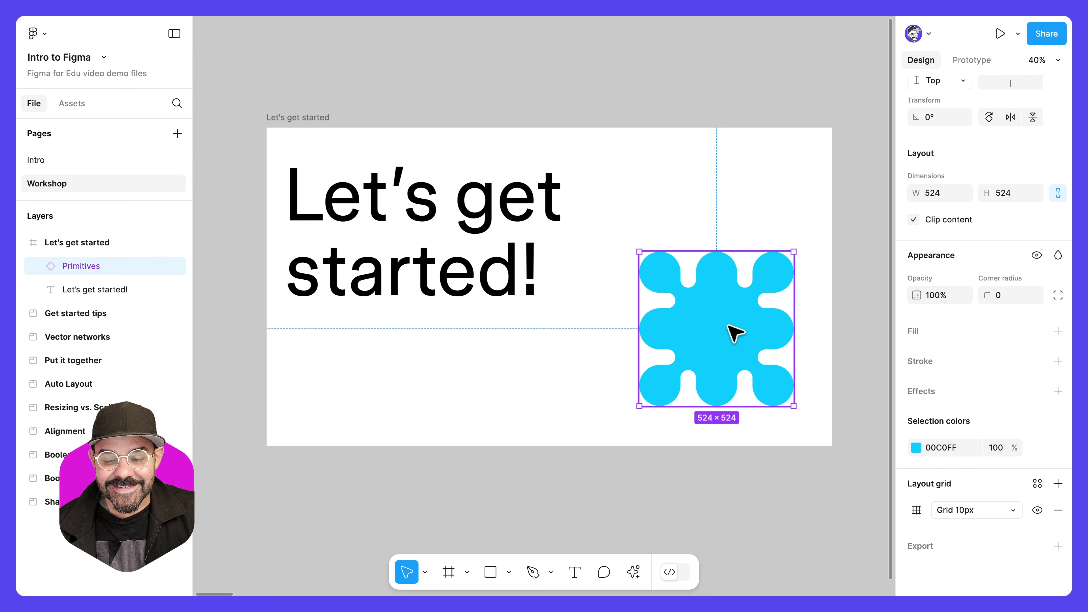
click(916, 448)
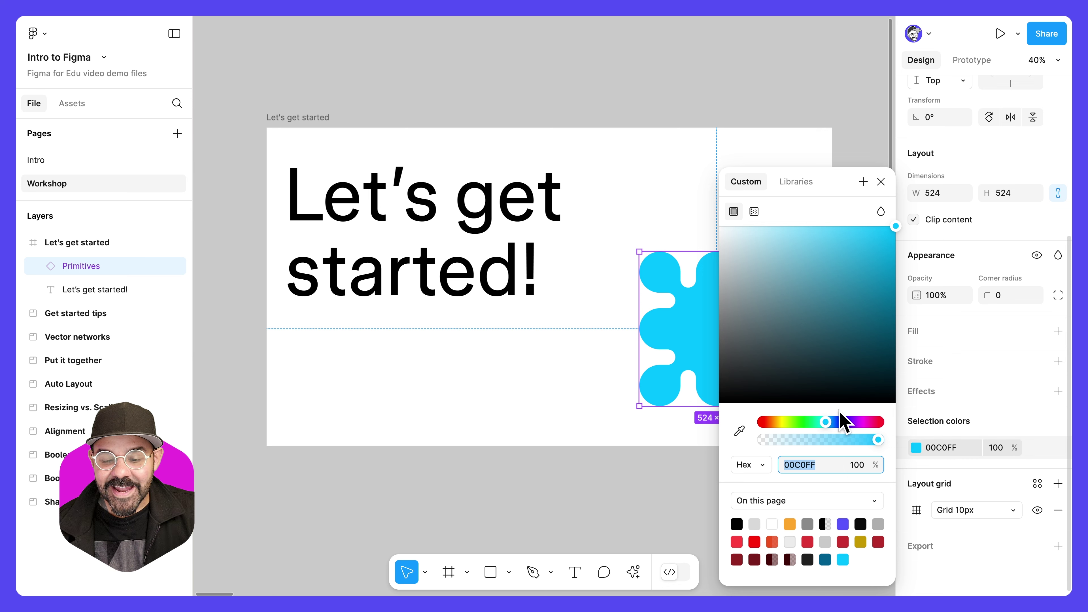
click(845, 419)
drag(845, 418, 847, 422)
click(881, 182)
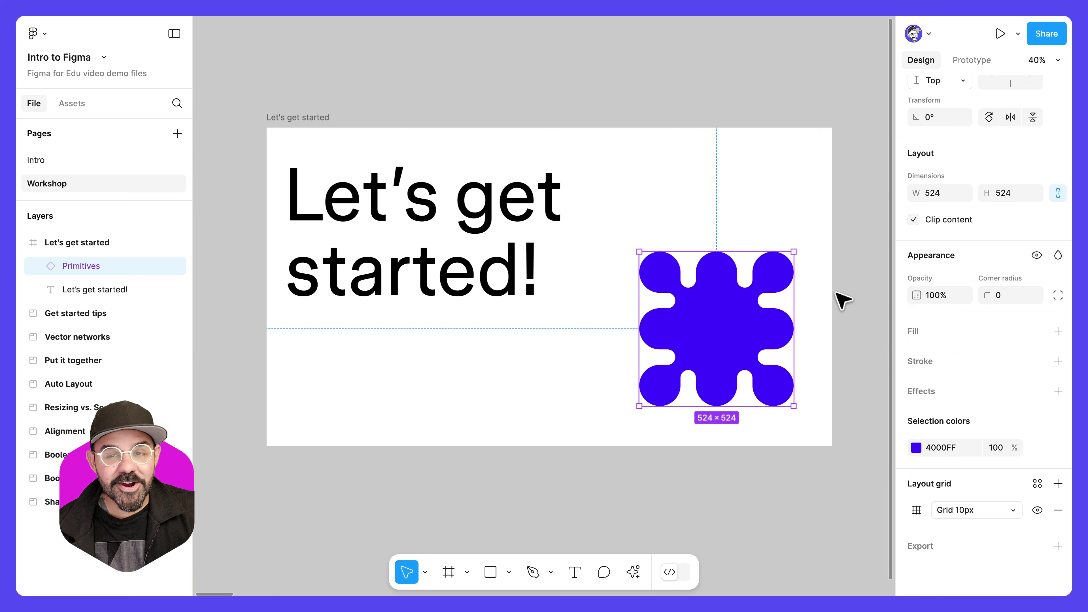
Shrink the Primitives shape proportionally from its upper-left corner to about 479 × 479
click(848, 303)
click(746, 312)
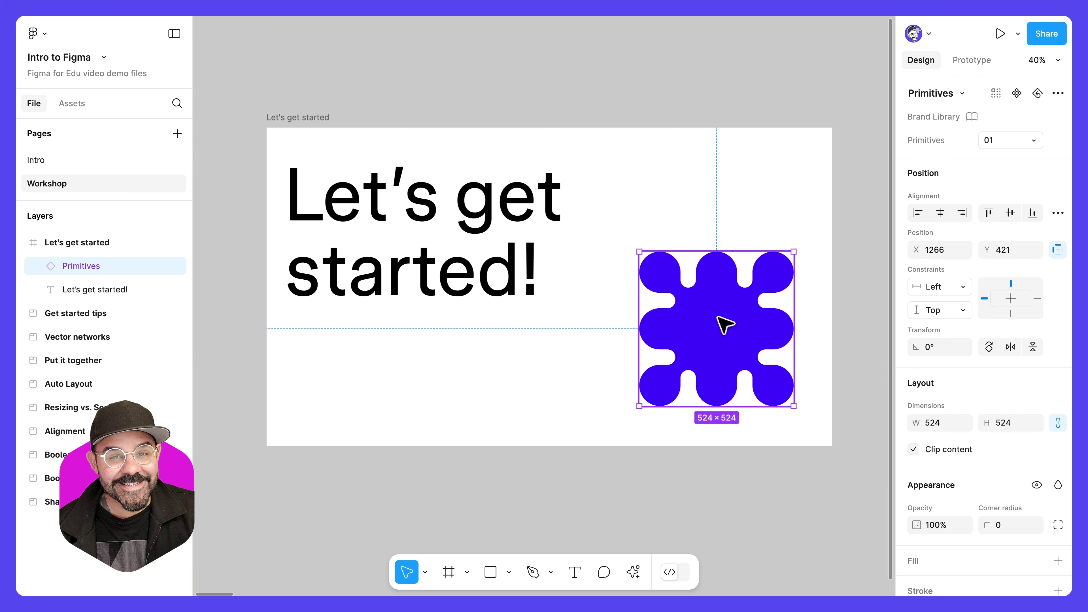
click(838, 377)
click(656, 297)
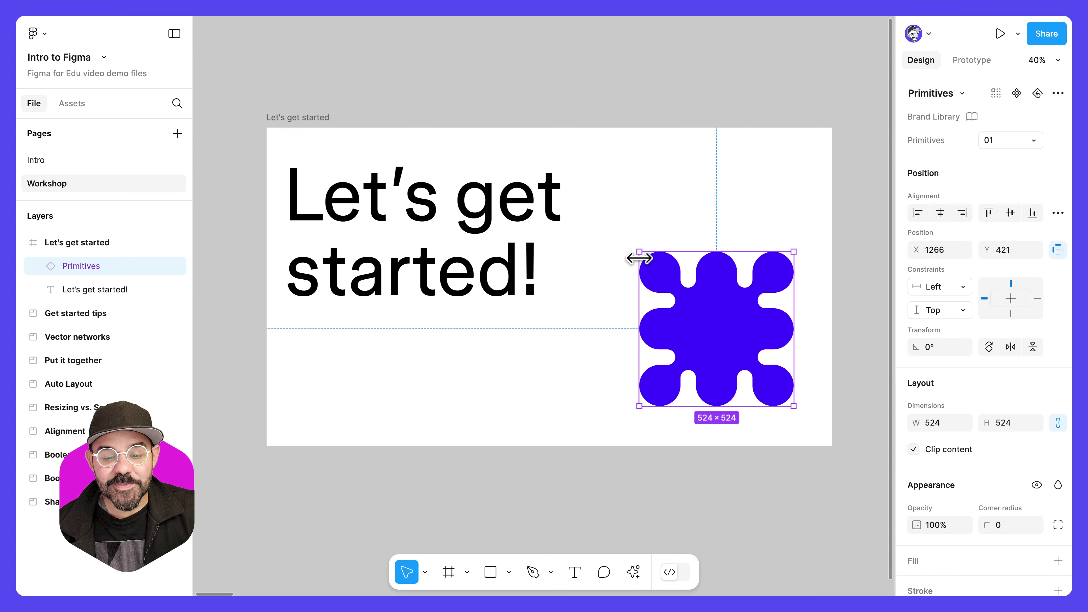
mouse_move(638, 252)
mouse_down()
mouse_move(683, 301)
mouse_move(612, 238)
mouse_move(632, 285)
mouse_move(674, 316)
mouse_move(617, 273)
mouse_move(640, 257)
mouse_move(652, 264)
mouse_up()
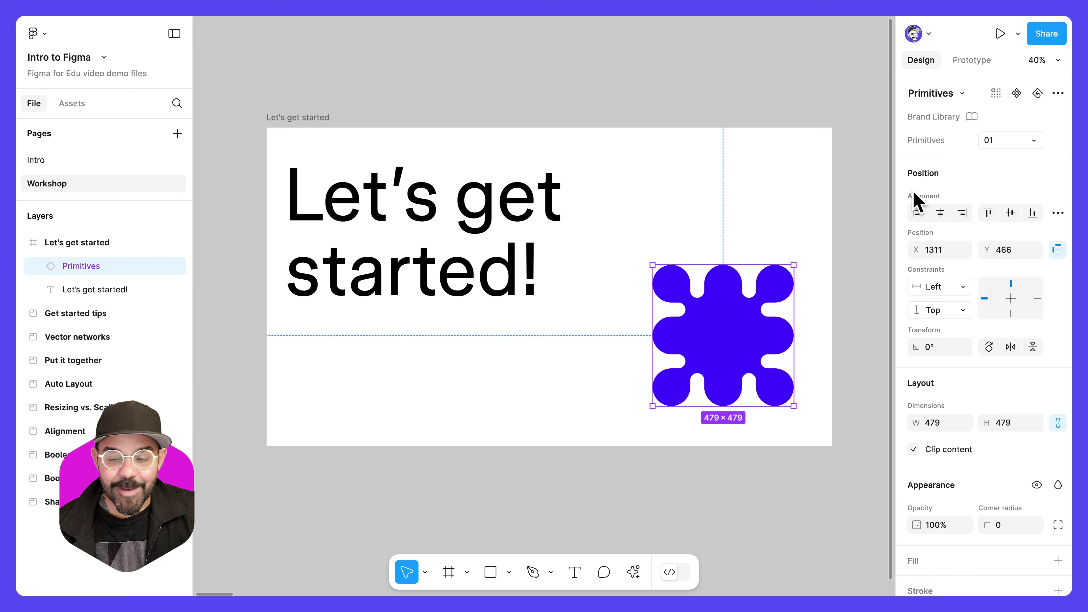
click(740, 523)
click(724, 343)
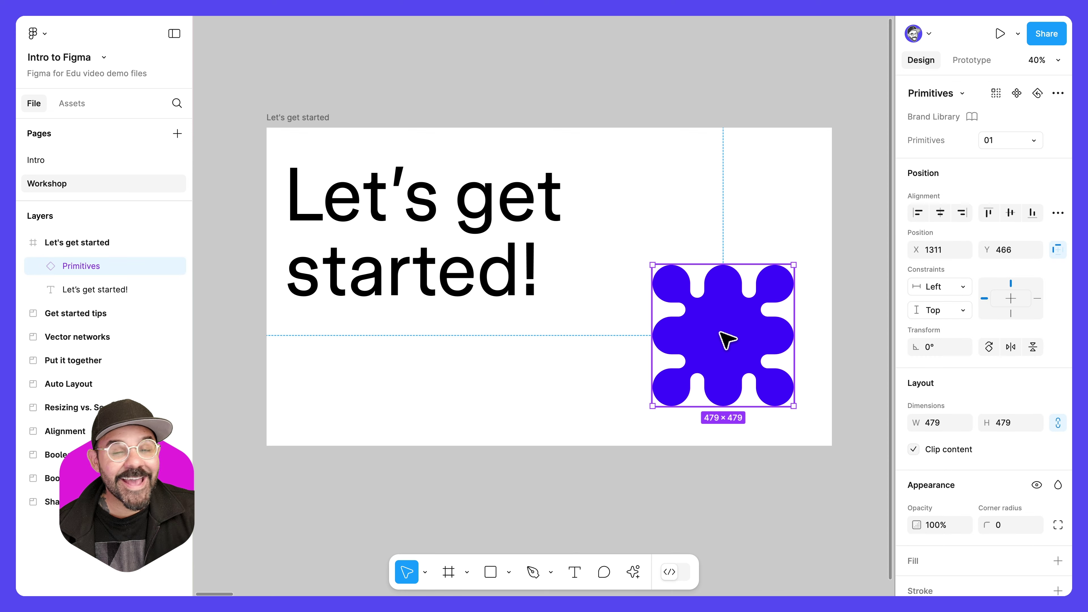
click(628, 483)
click(704, 356)
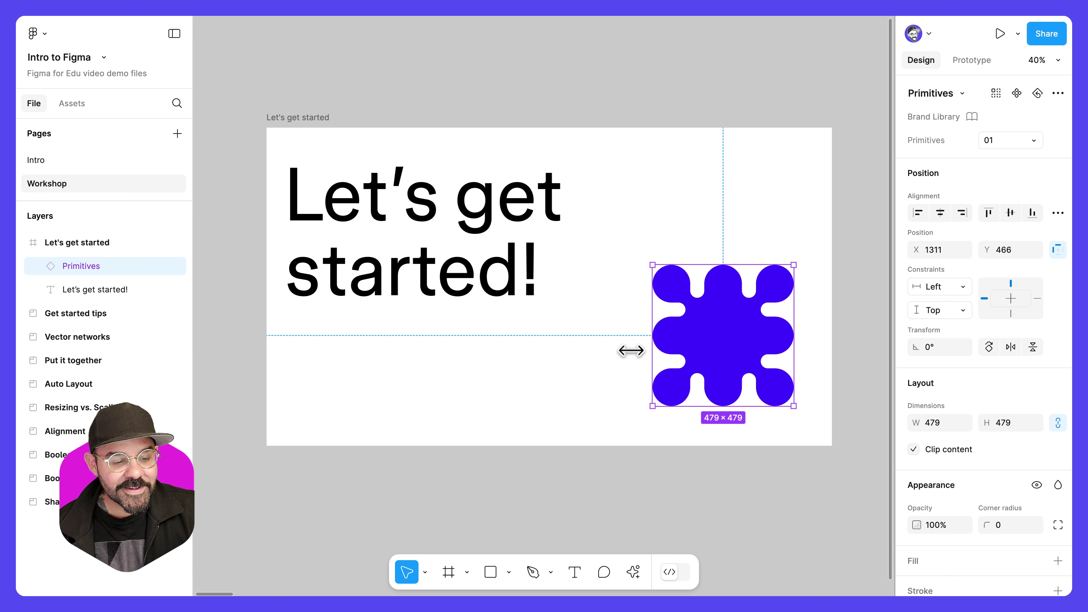
click(485, 105)
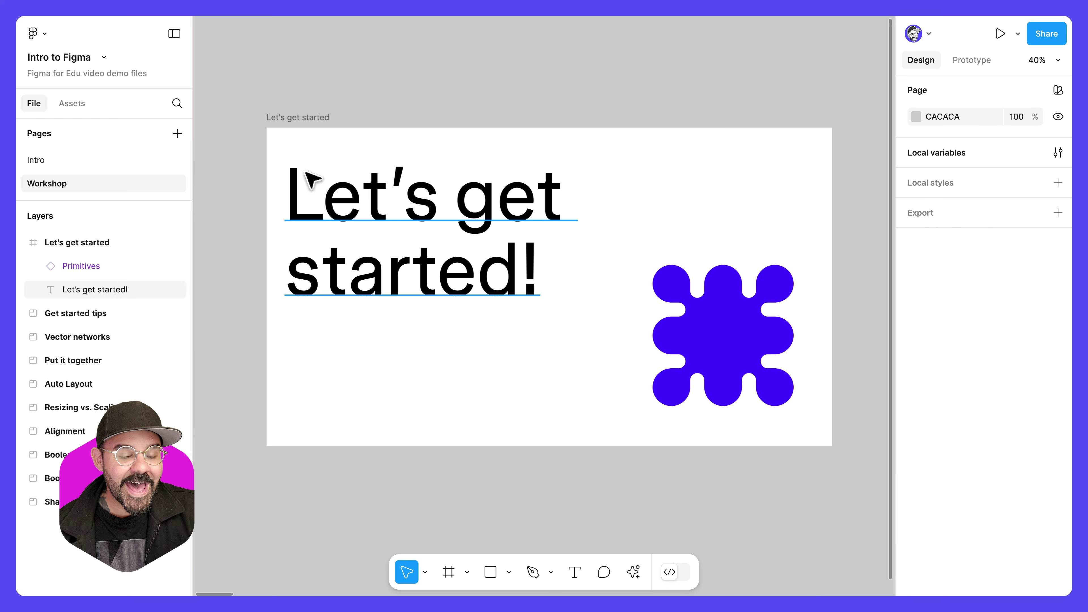
Collapse the Let's get started layer and view Get started tips and Vector networks before returning to the Let's get started frame
click(22, 243)
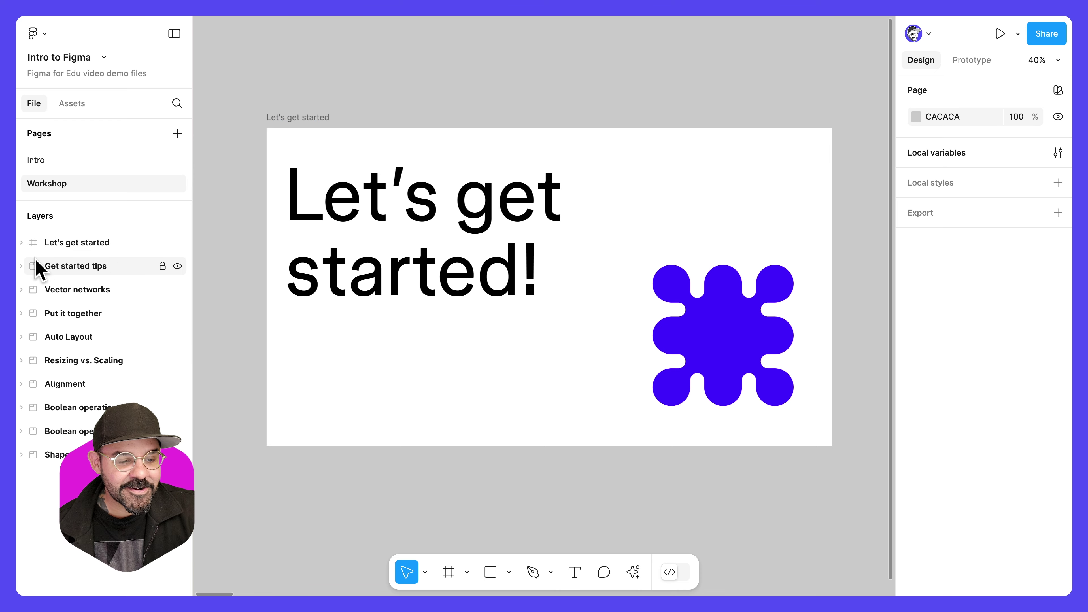
double_click(34, 266)
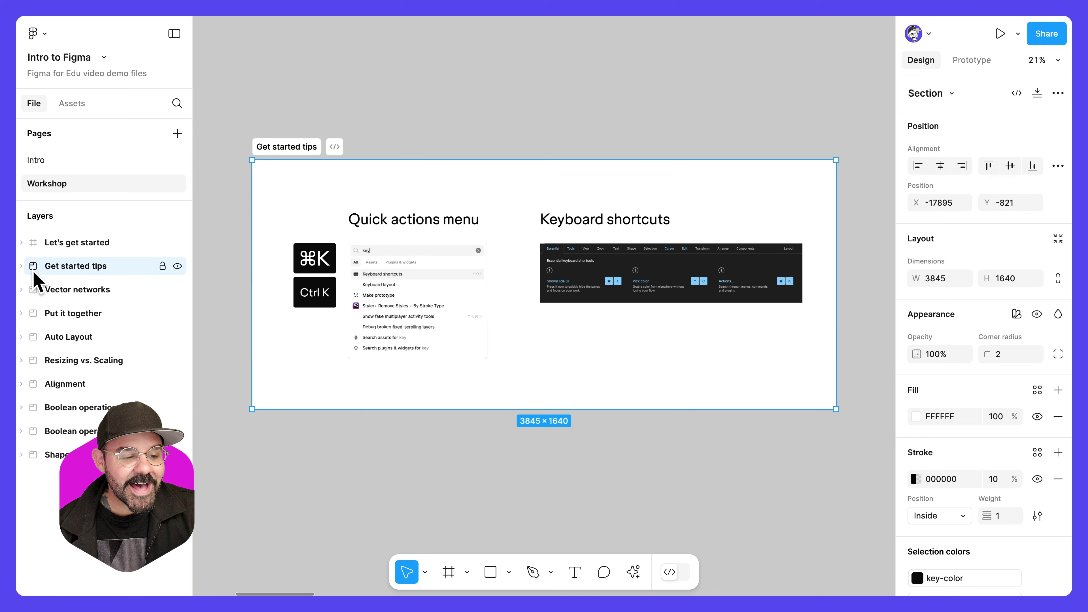
click(35, 289)
click(34, 312)
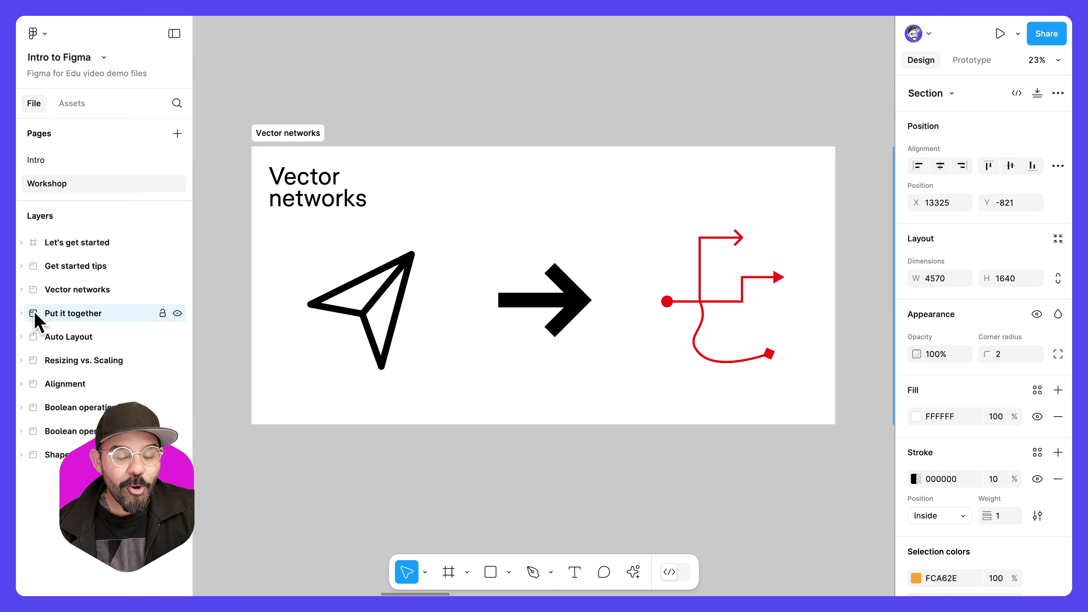
double_click(34, 243)
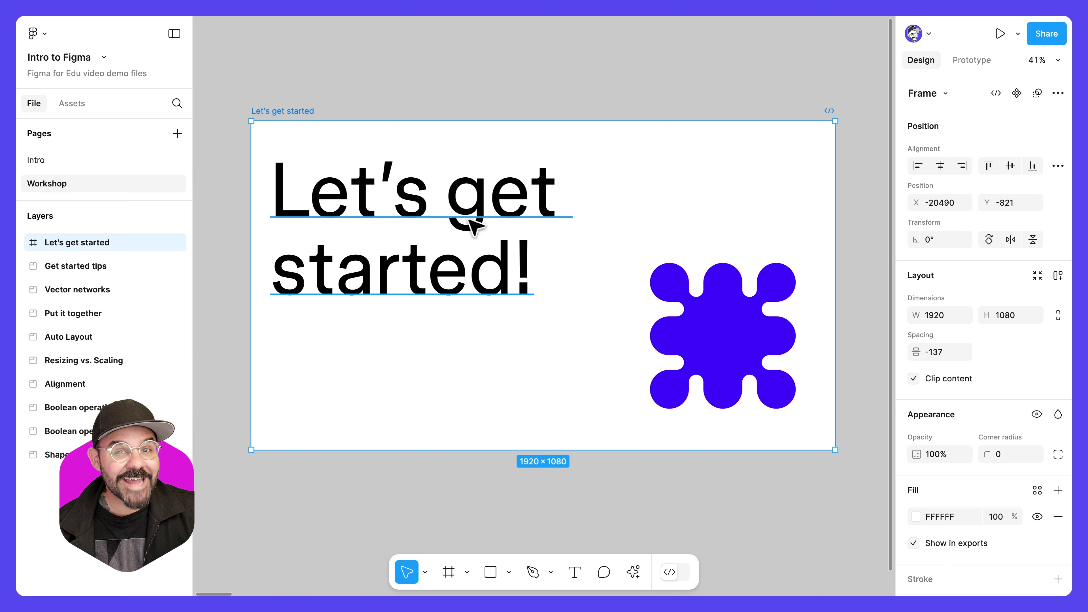
Bring the whole Get started tips section into view on the canvas
click(554, 66)
scroll(455, 200, down, 5)
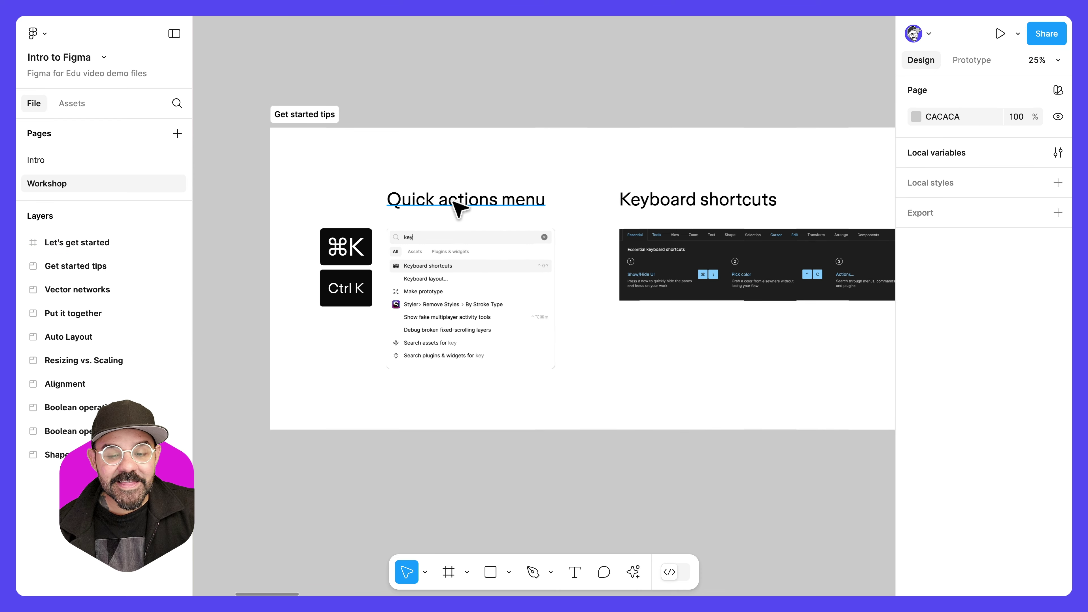
drag(524, 197, 447, 193)
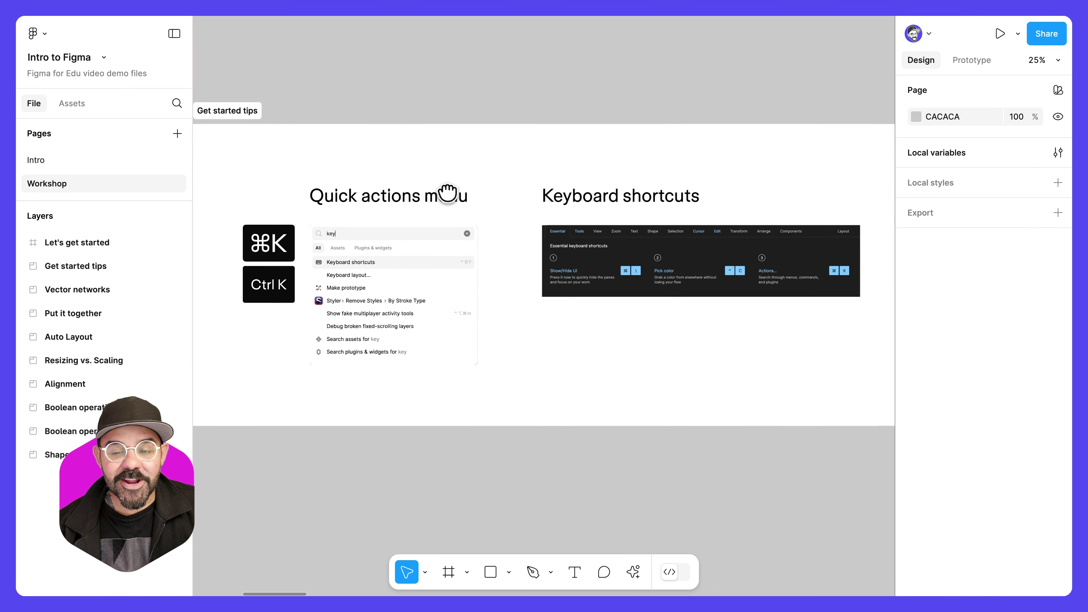
scroll(448, 193, down, 3)
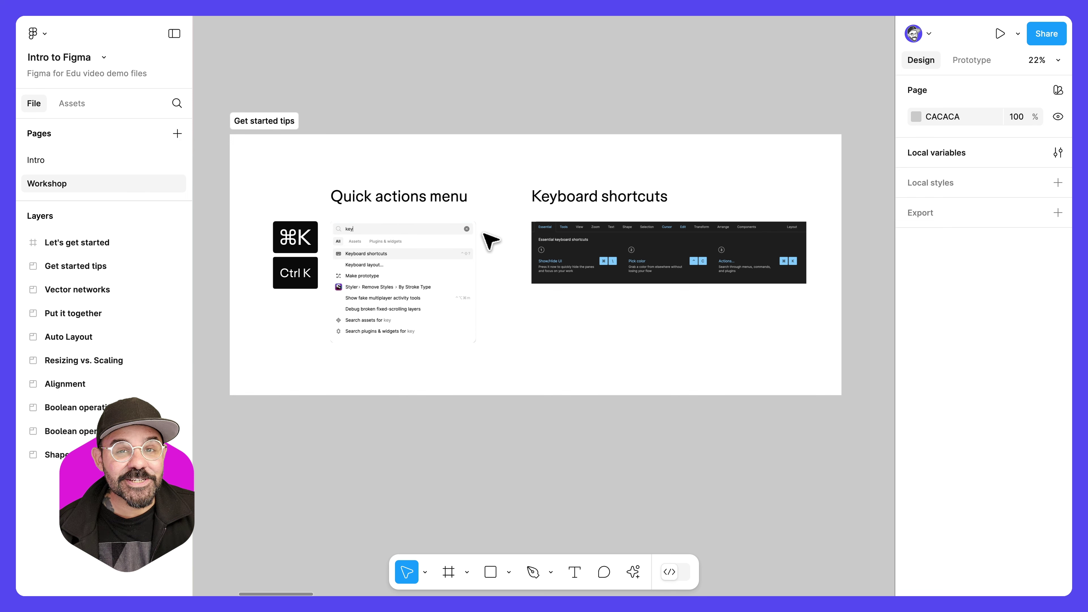
Open the Actions search to view its suggested commands and dismiss it
click(43, 34)
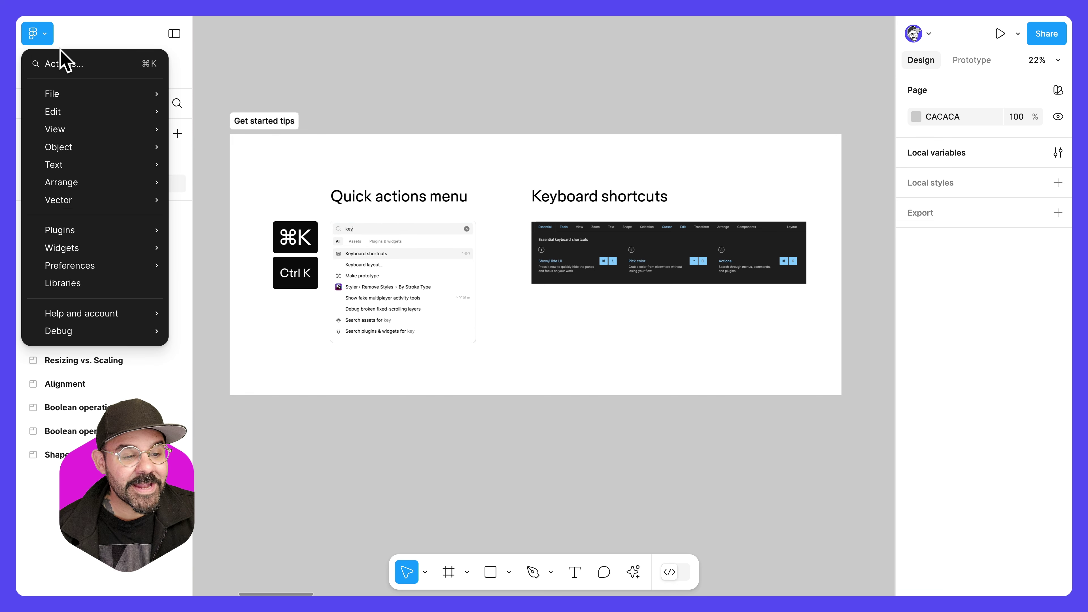
click(144, 69)
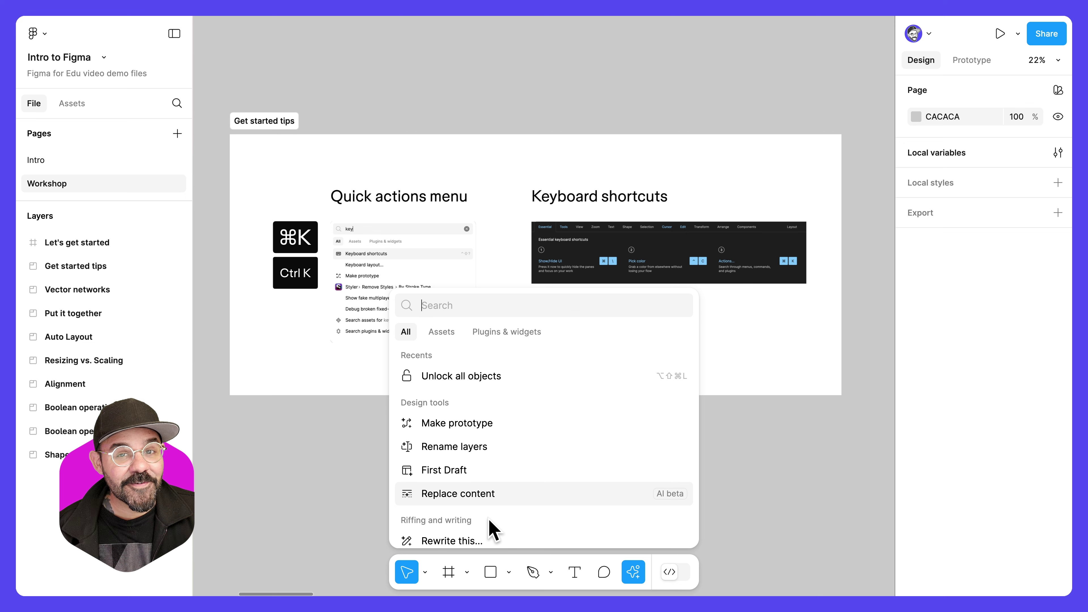
click(358, 484)
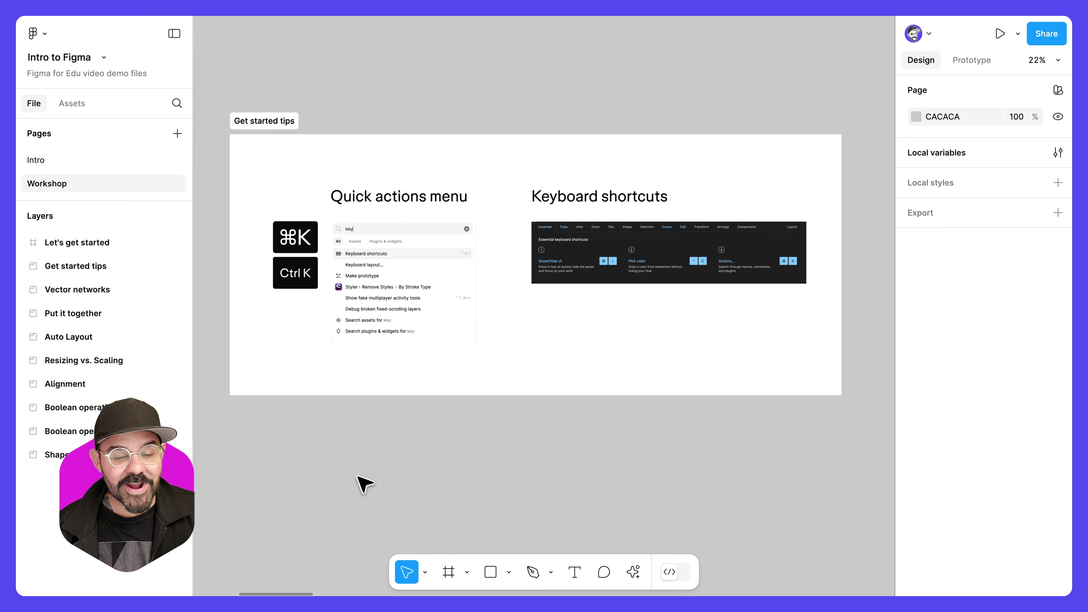
Find the Keyboard shortcuts command with the Actions search term "key" and run it
scroll(637, 223, up, 5)
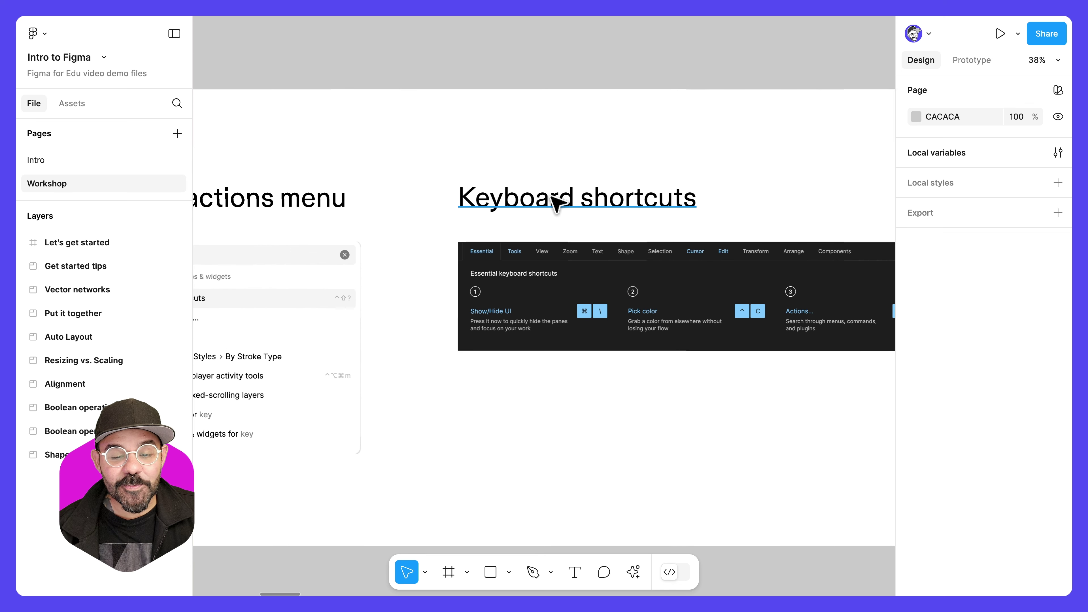
scroll(713, 224, down, 3)
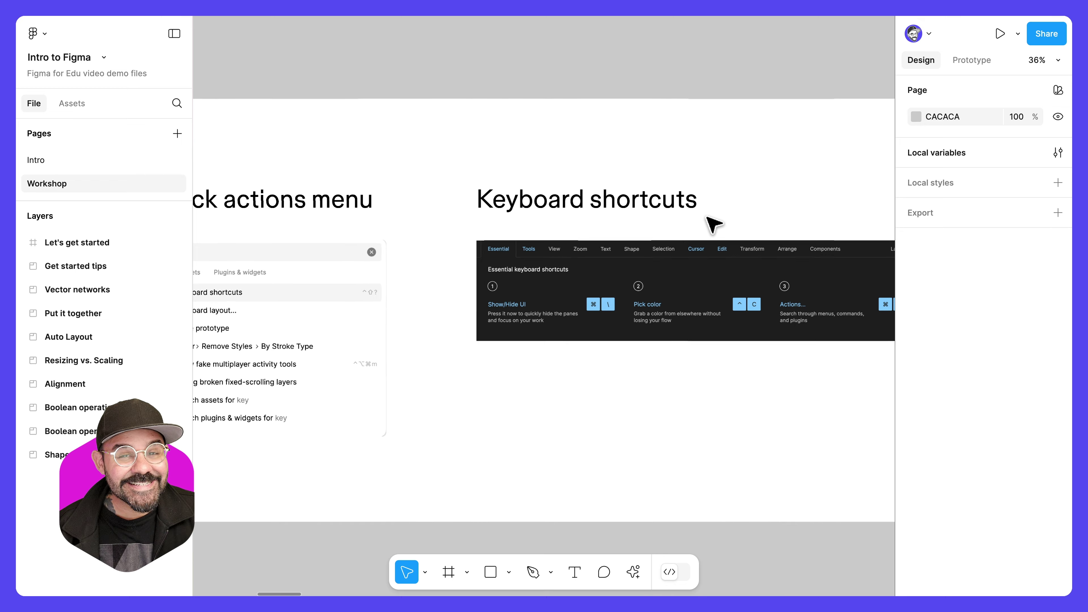
scroll(713, 225, down, 2)
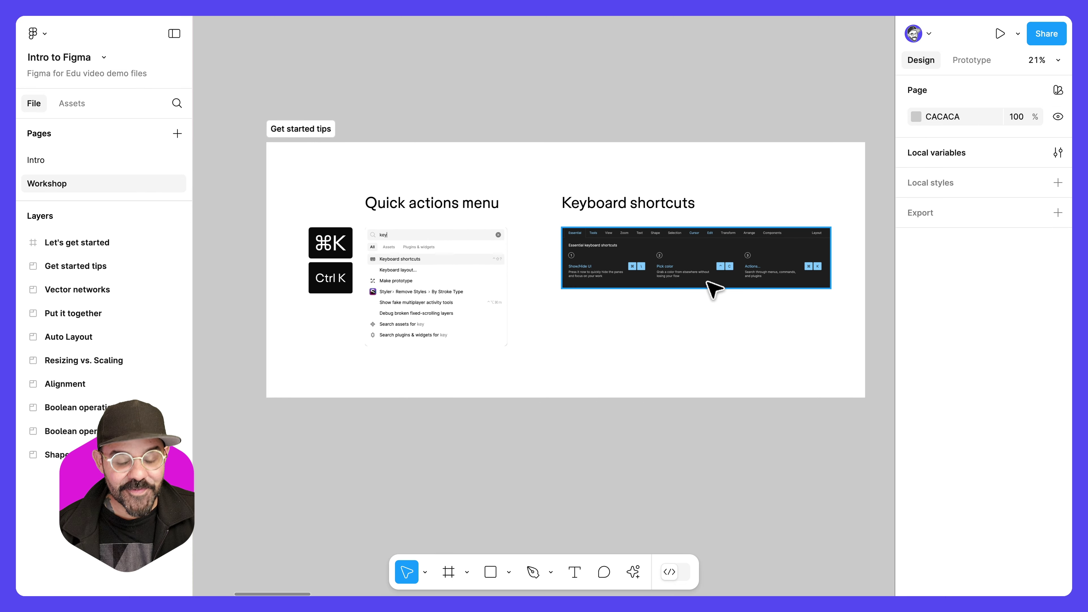
key(super+k)
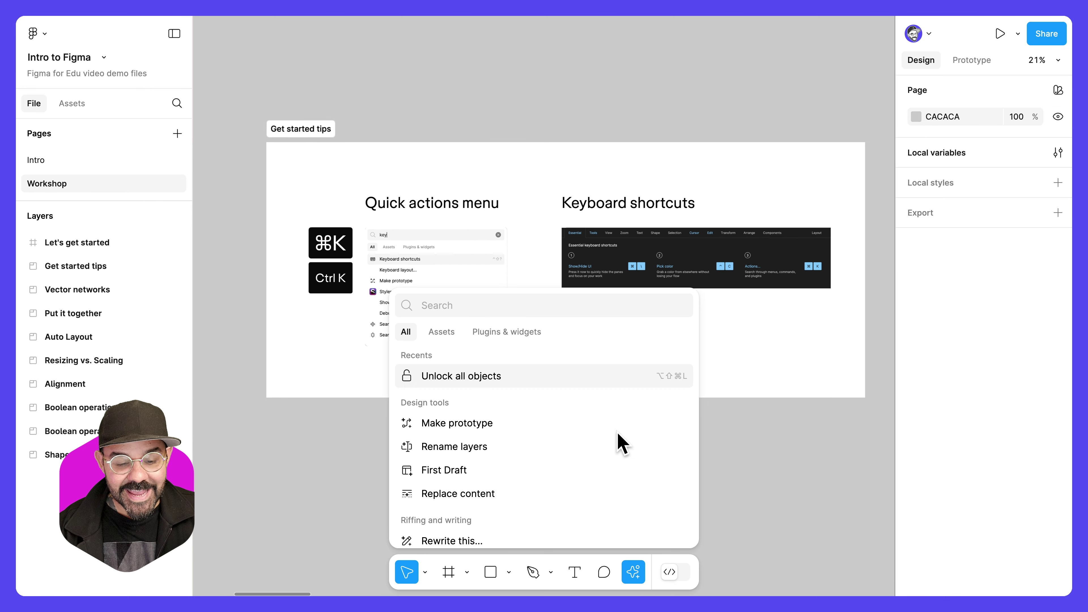
text(key)
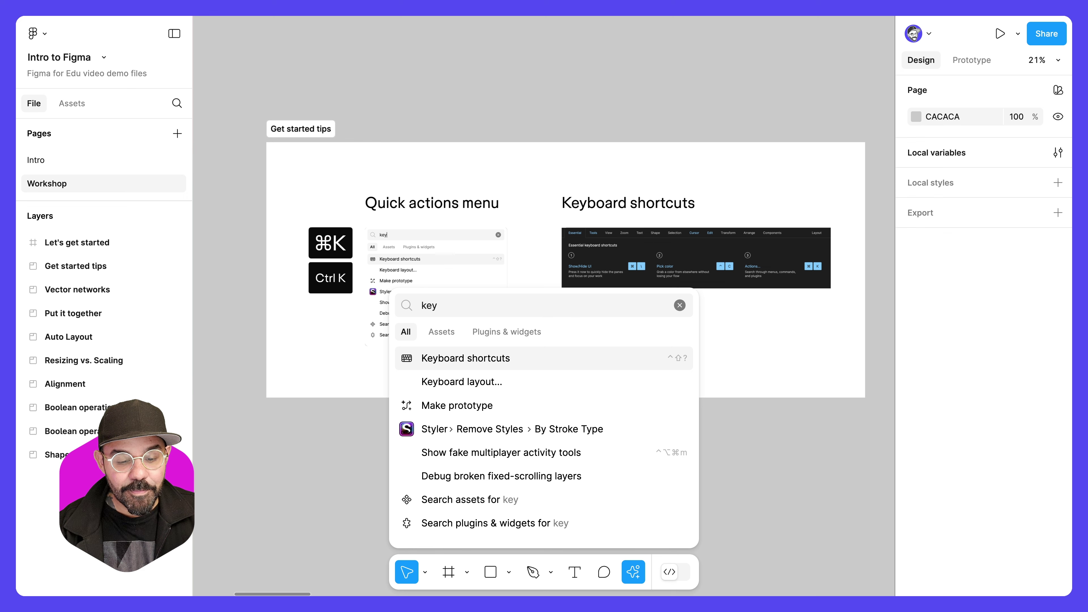
key(Return)
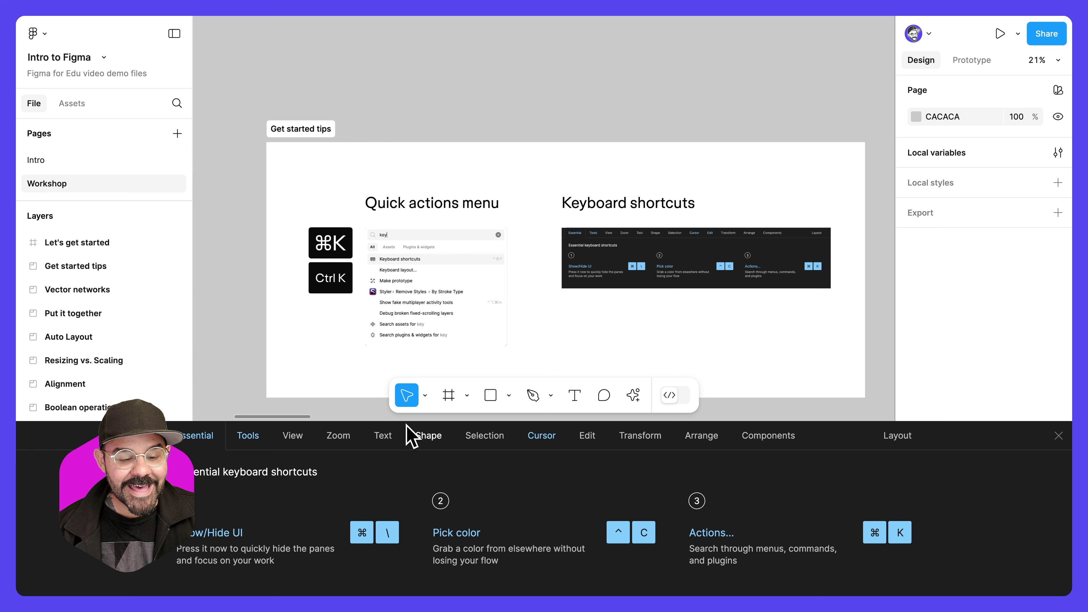
Examine the shortcut categories Tools, View, Zoom, Text, Shape, Arrange, Transform, Edit, Cursor and Selection
click(248, 435)
click(294, 437)
click(335, 436)
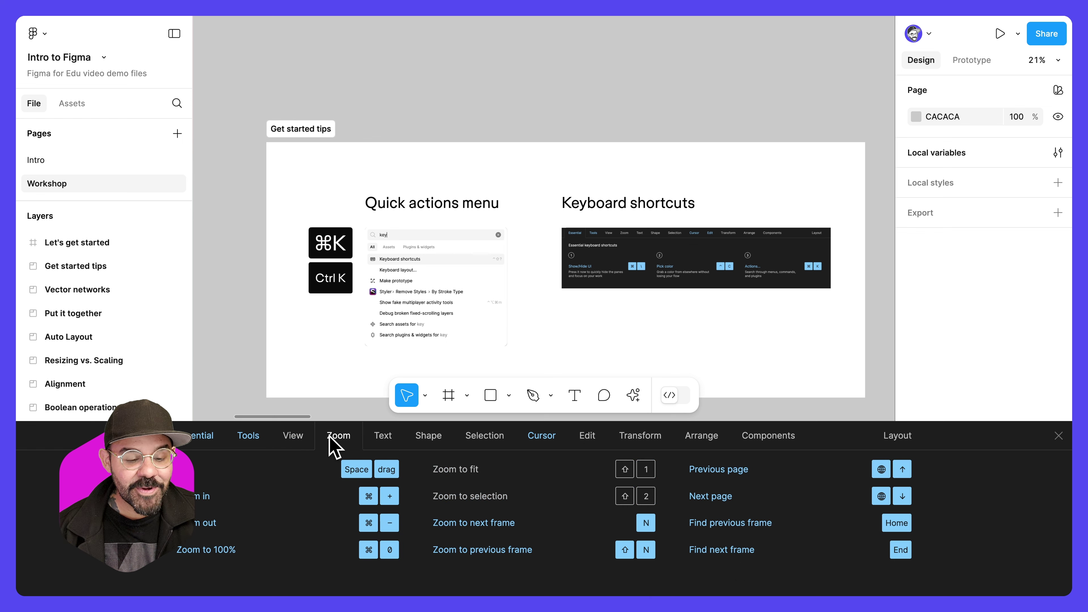
click(391, 436)
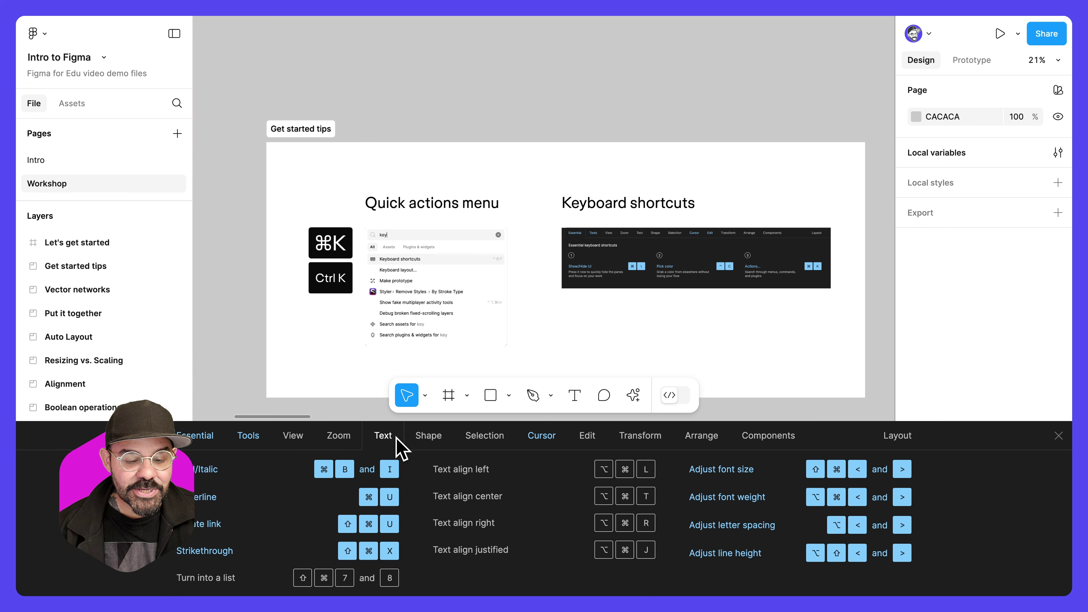
click(424, 435)
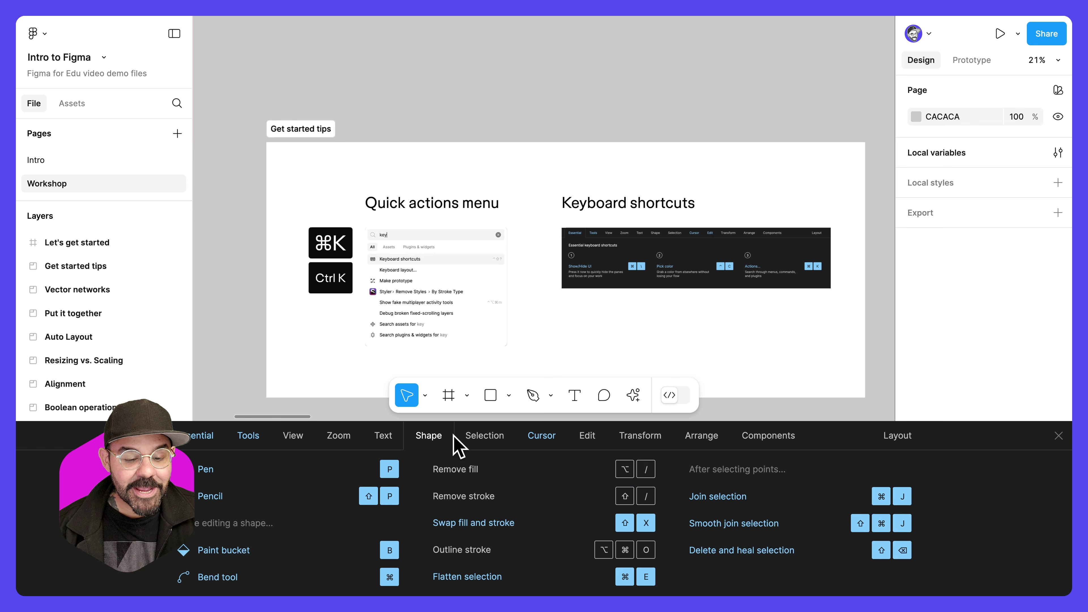
click(379, 436)
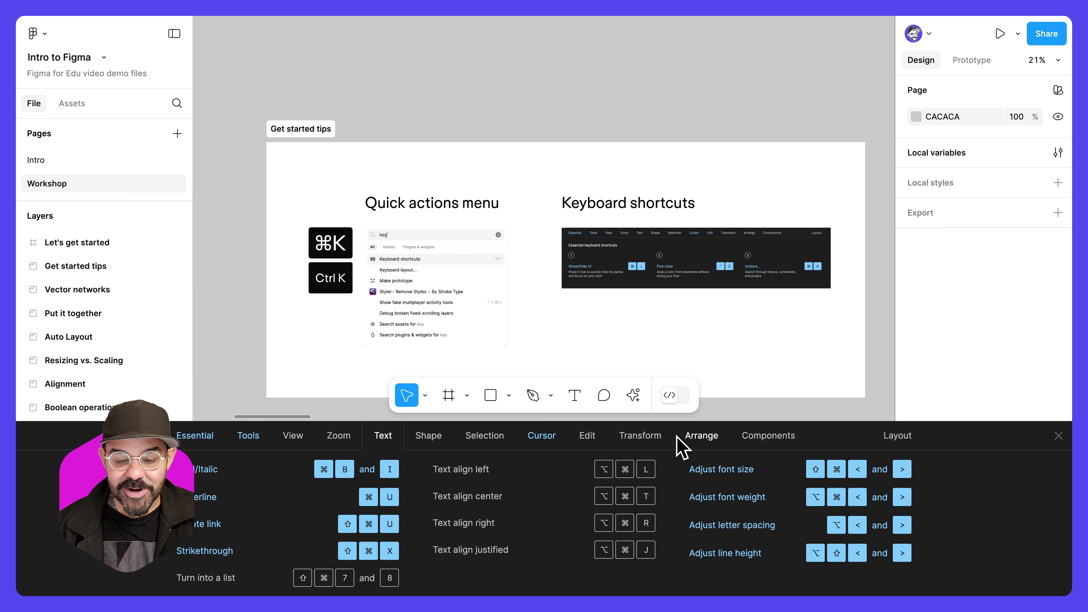
click(695, 436)
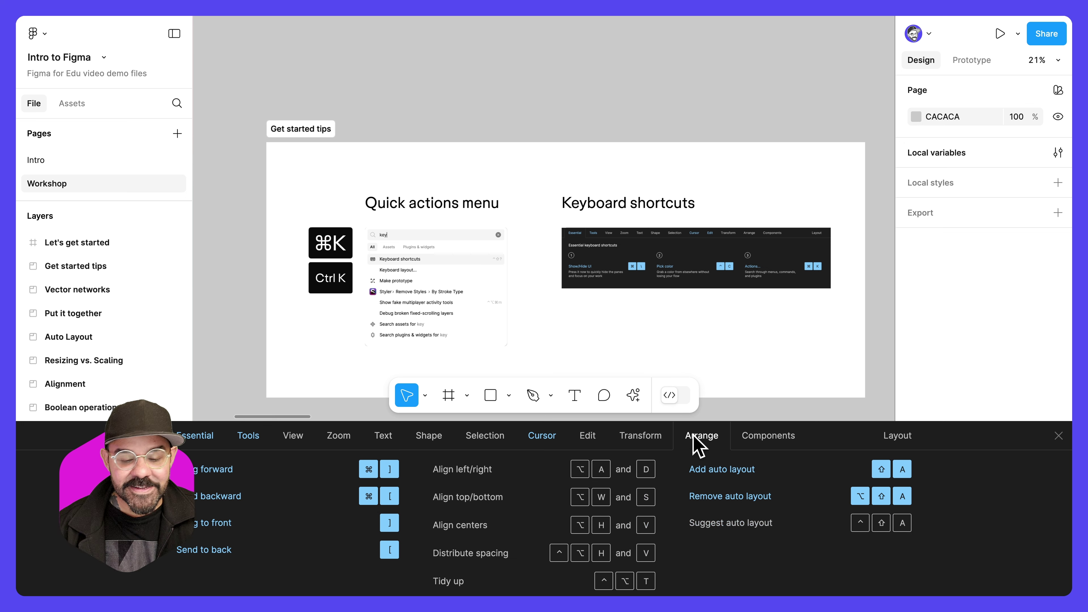
click(644, 438)
click(592, 438)
click(548, 438)
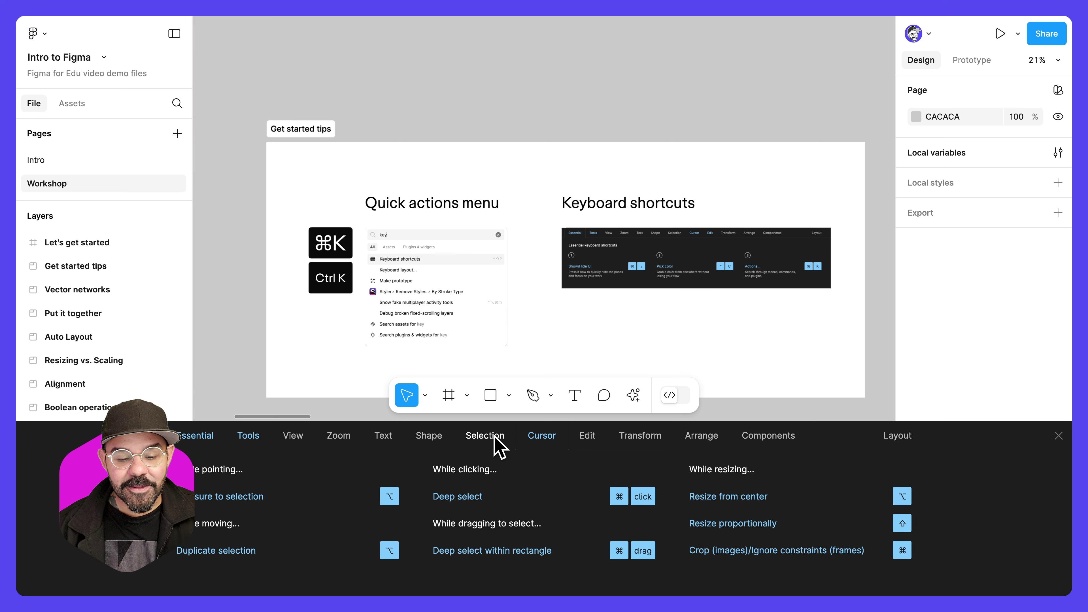
click(488, 437)
click(445, 437)
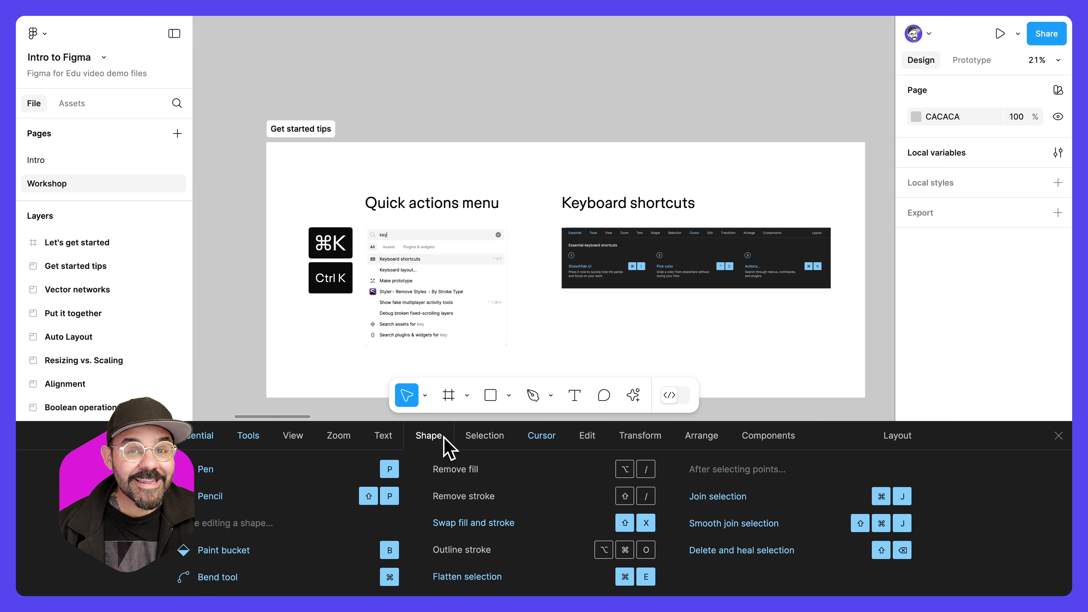
Close the keyboard shortcuts reference and switch the interface to the dark theme with the Actions search term "dark"
click(1058, 436)
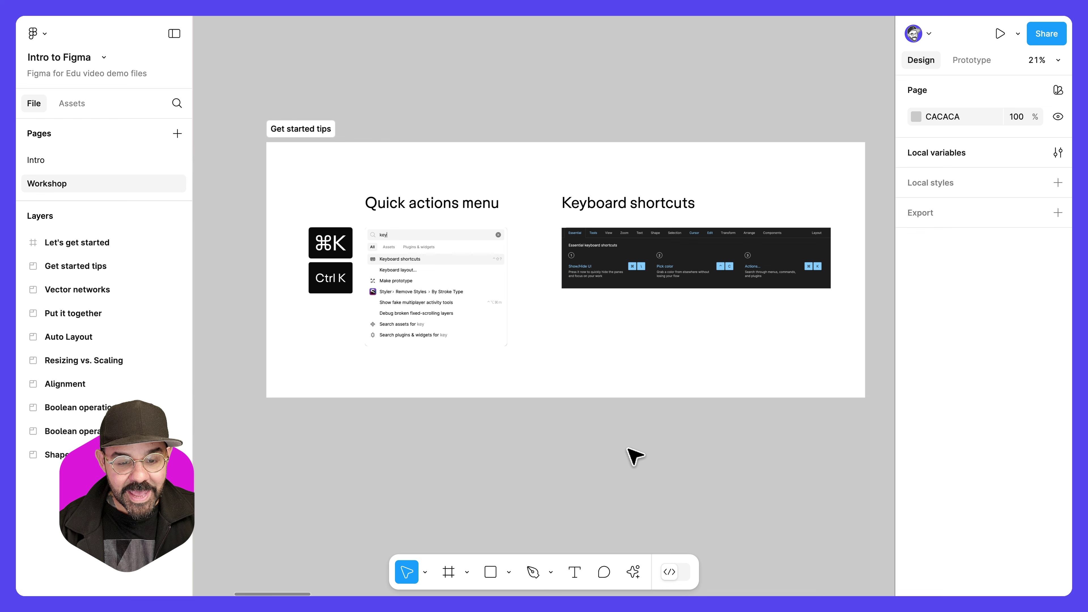
key(super+k)
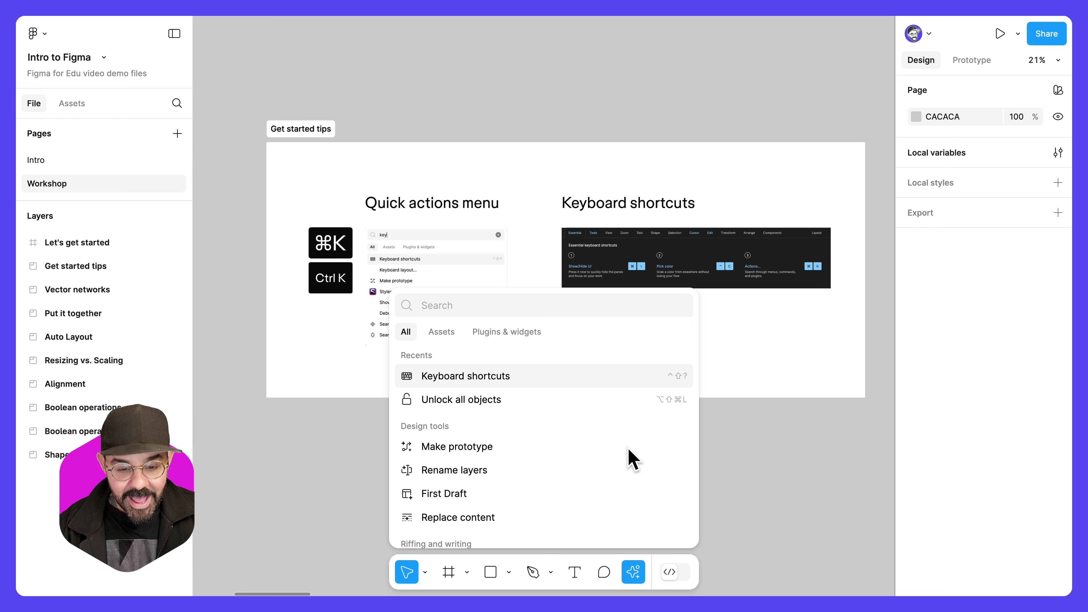
text(dark)
key(Return)
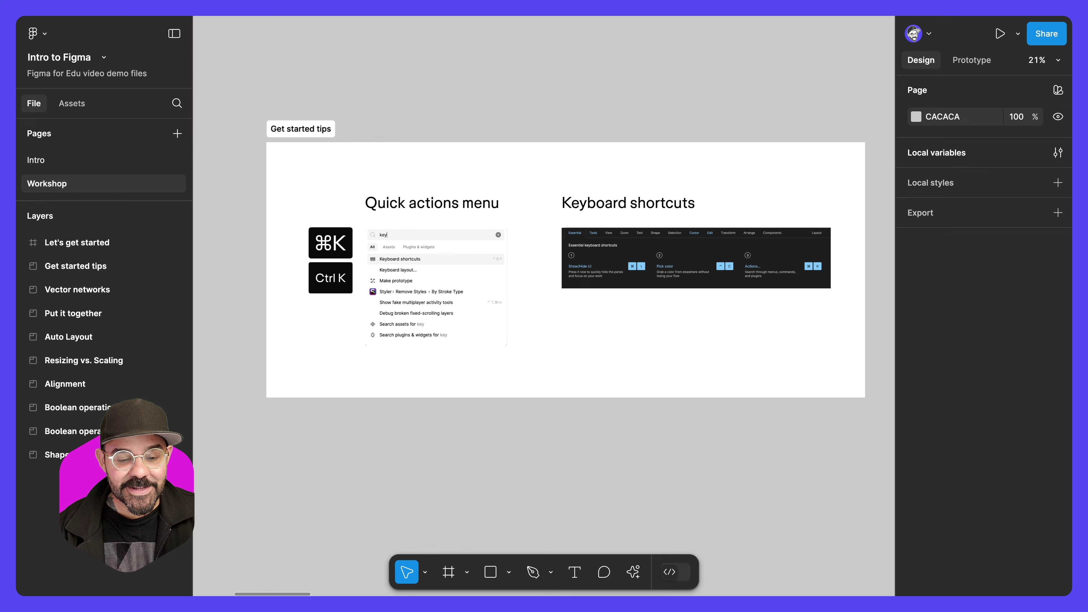
Switch the interface to the light theme with the Actions search term "li"
key(super+k)
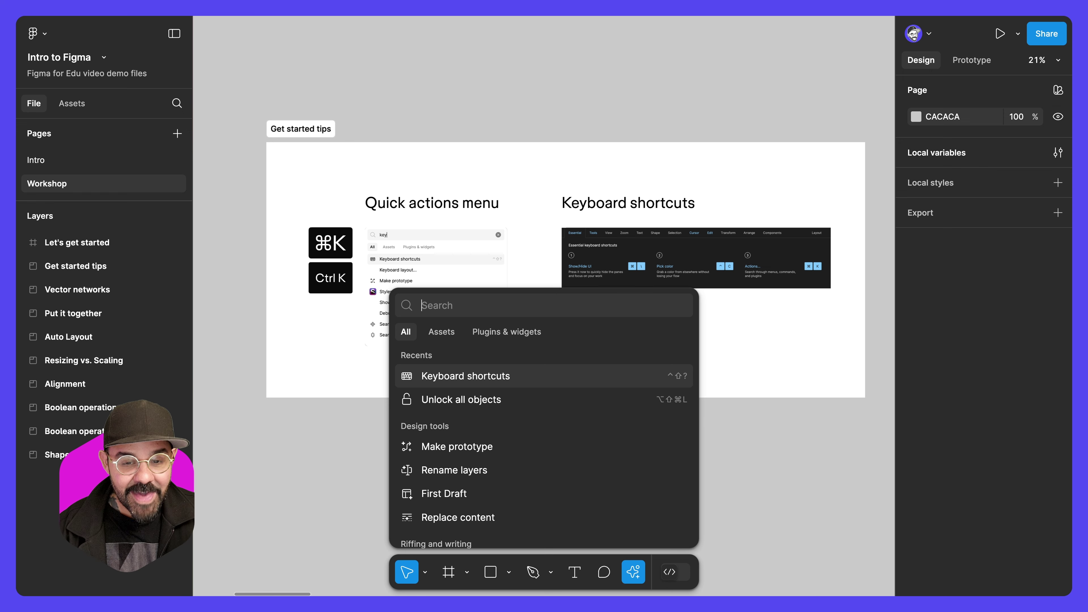
text(li)
key(Return)
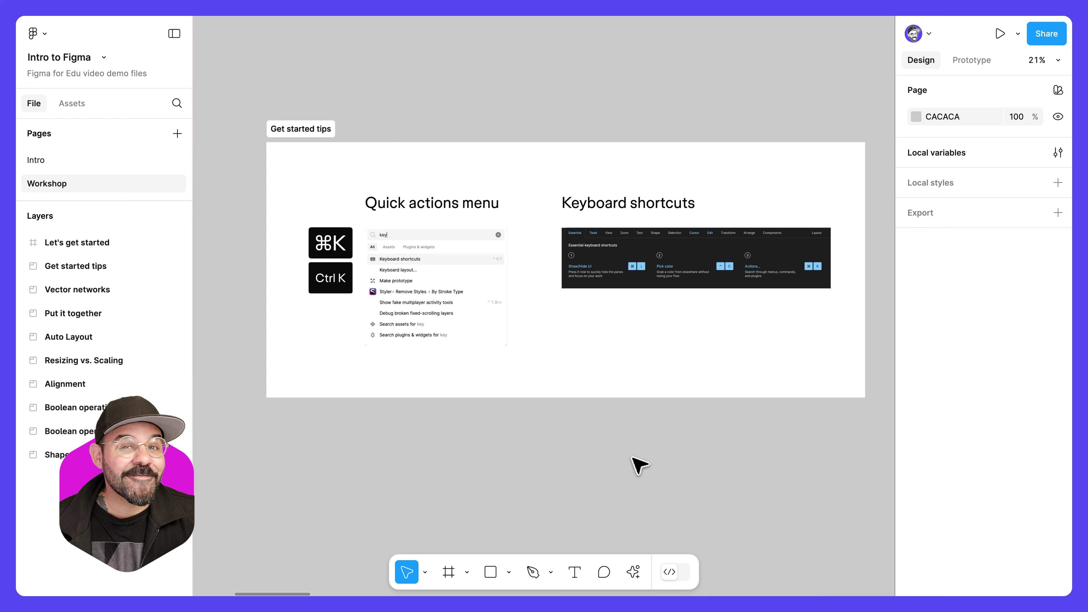
Select the Let's get started frame, widen the layers sidebar slightly and try resizing the design properties sidebar
key(Tab)
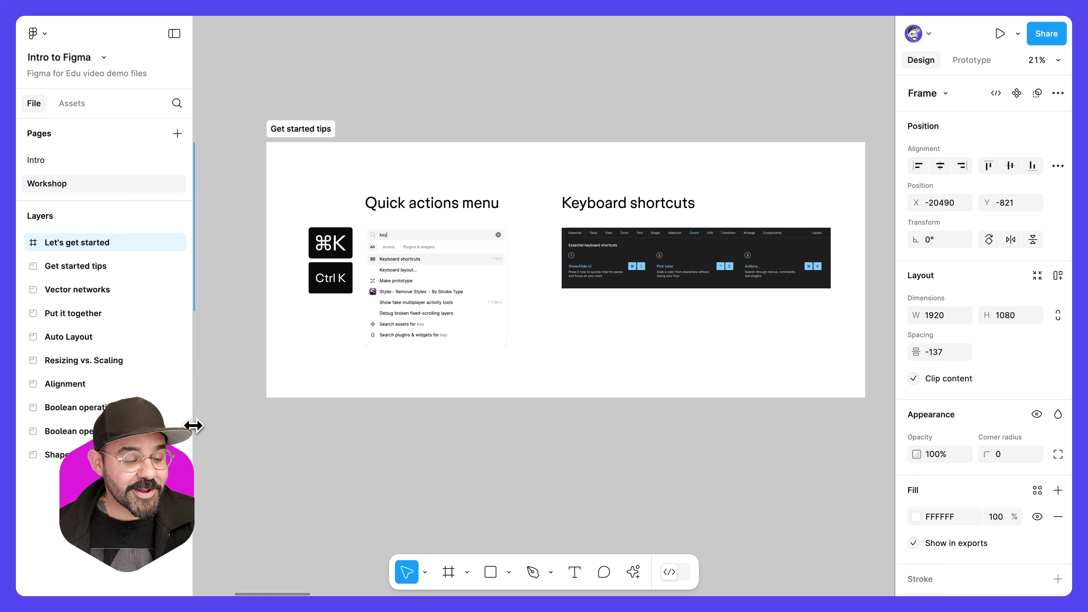
drag(195, 426, 215, 426)
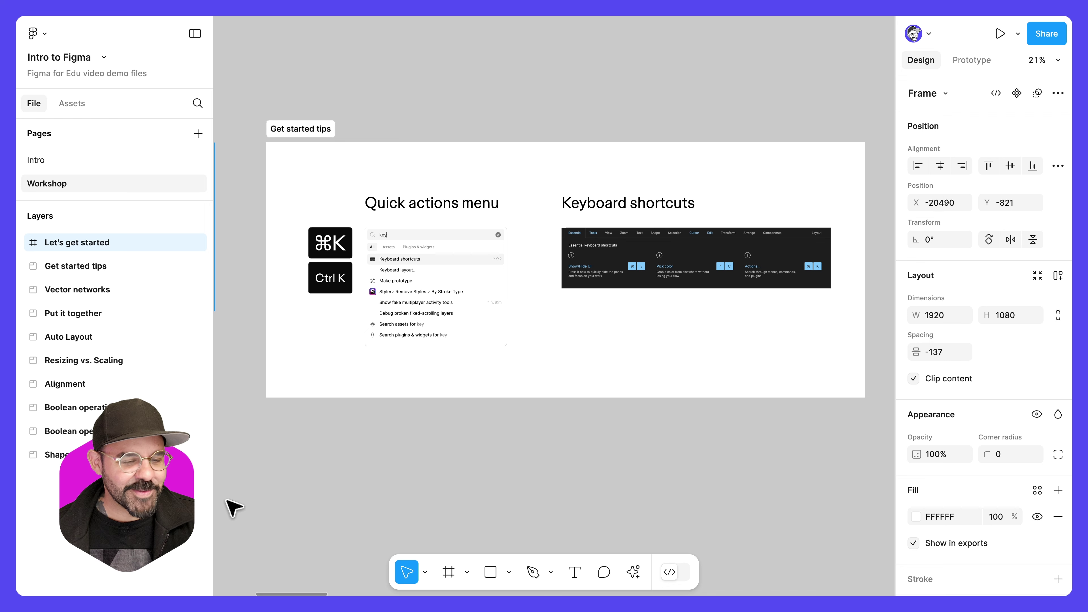
drag(896, 454, 917, 468)
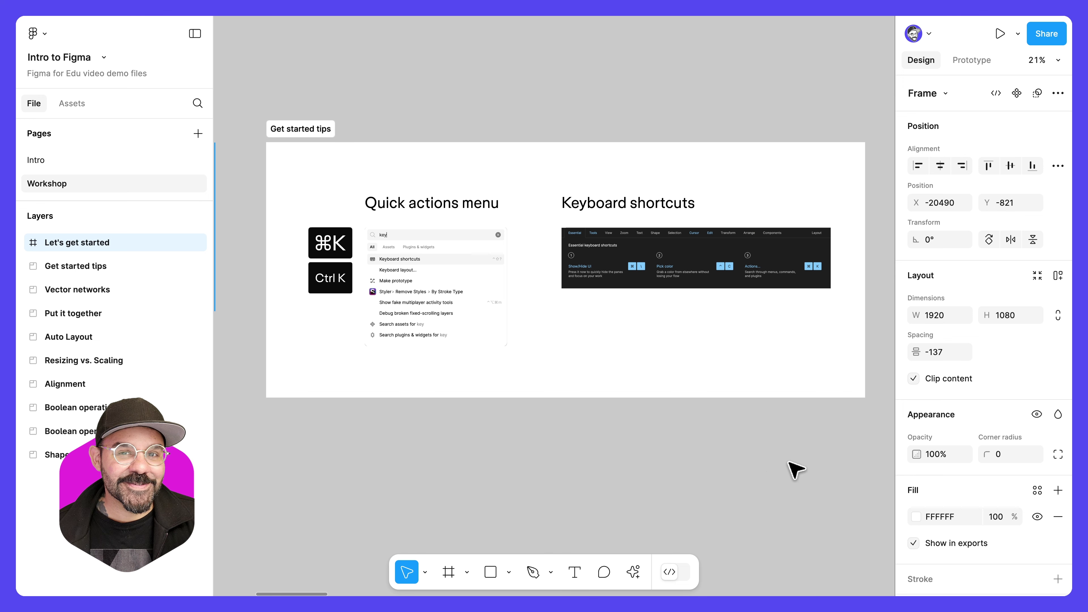
Draw a rectangle about 935 × 520 on the empty canvas below the Shapes section
click(719, 479)
scroll(593, 457, right, 15)
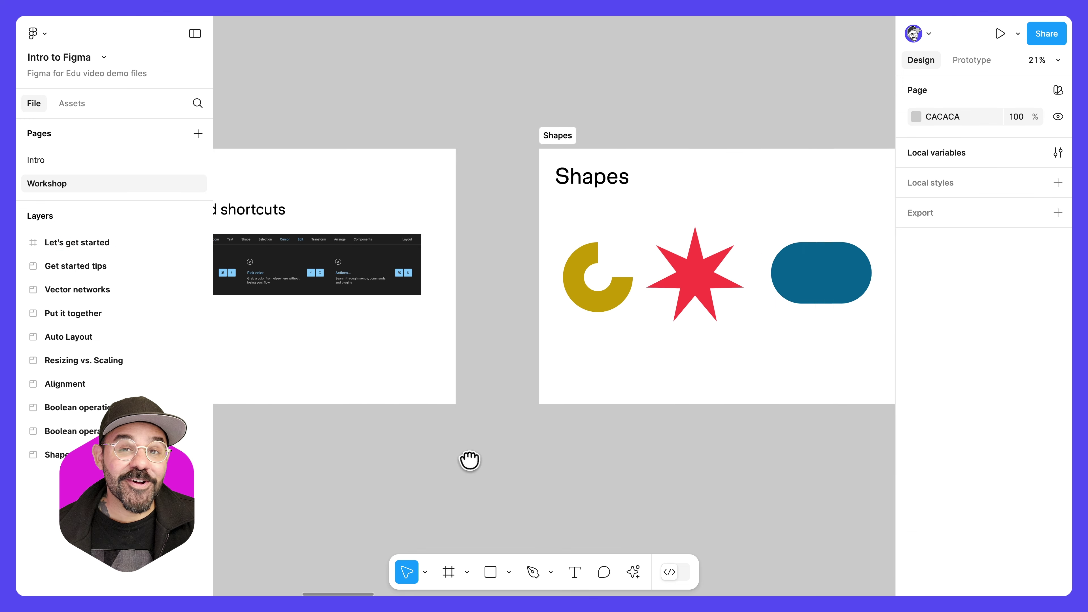
scroll(552, 462, right, 5)
scroll(483, 437, up, 2)
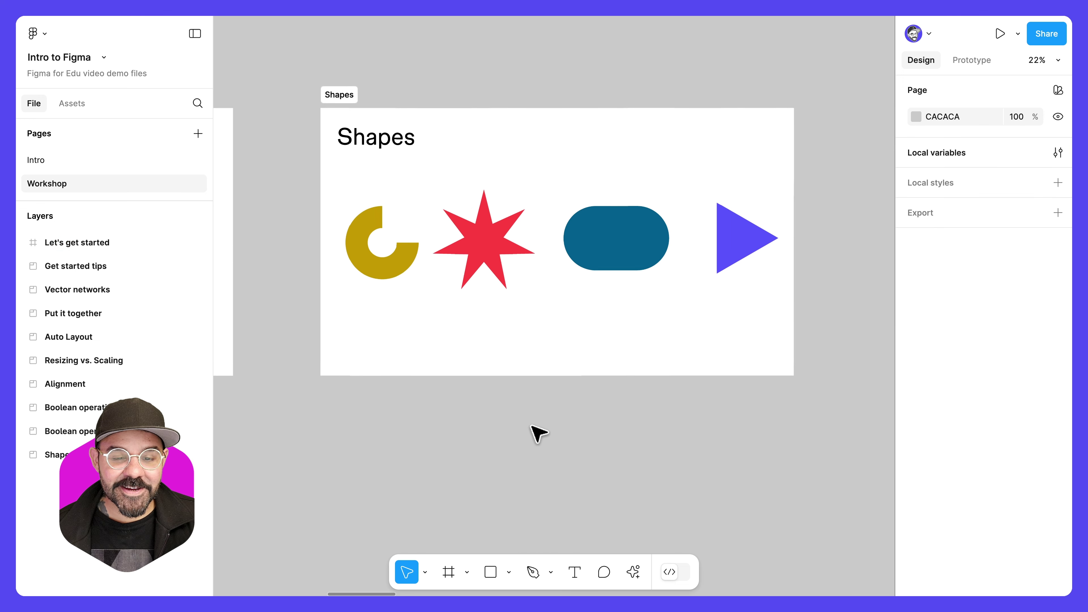
scroll(533, 427, right, 1)
scroll(533, 427, up, 1)
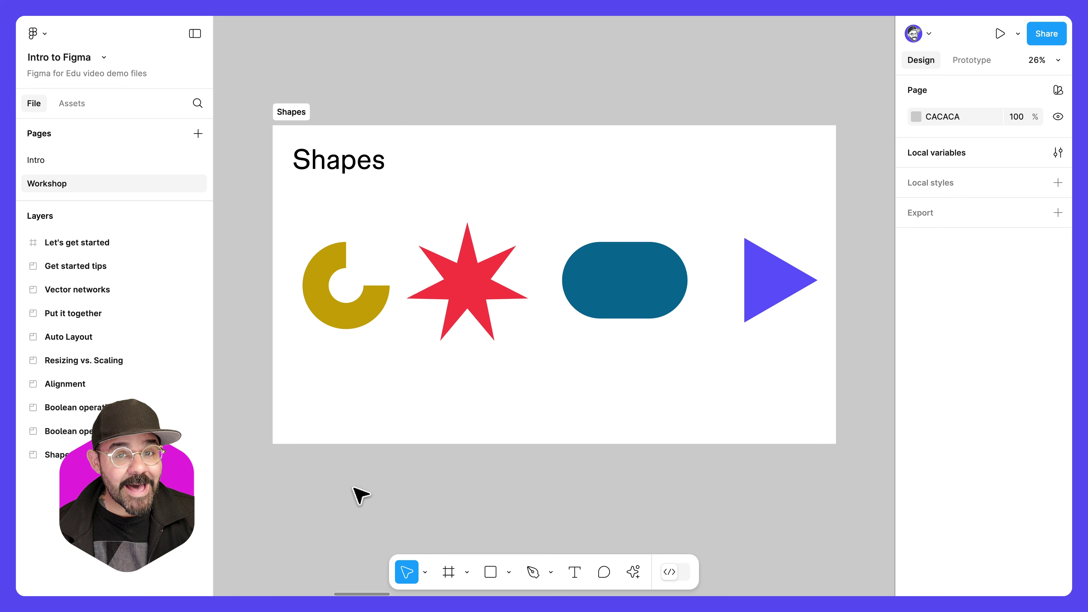
drag(447, 506, 461, 389)
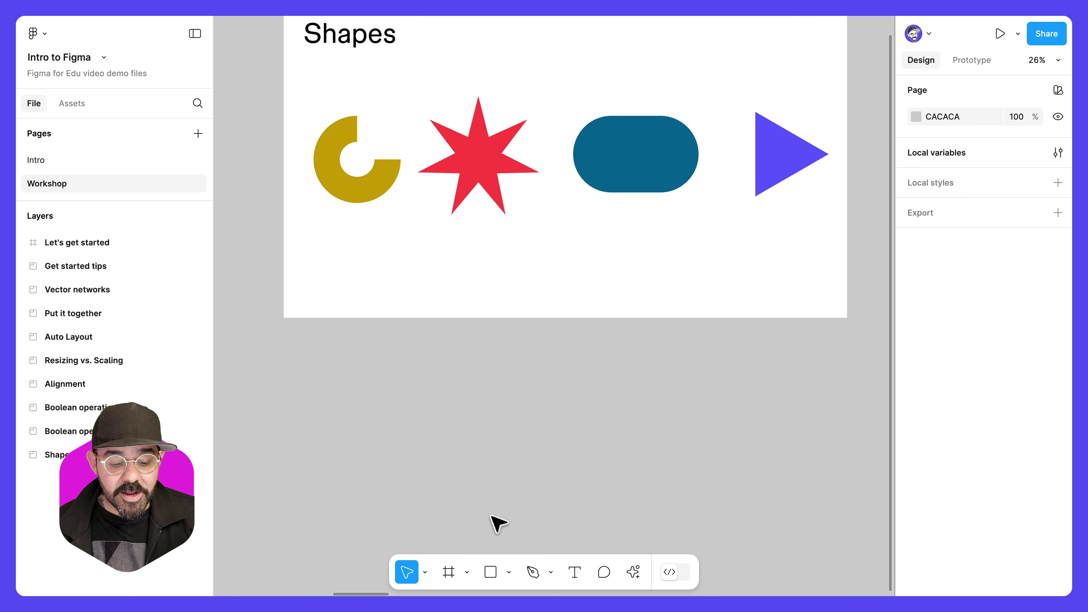
click(509, 573)
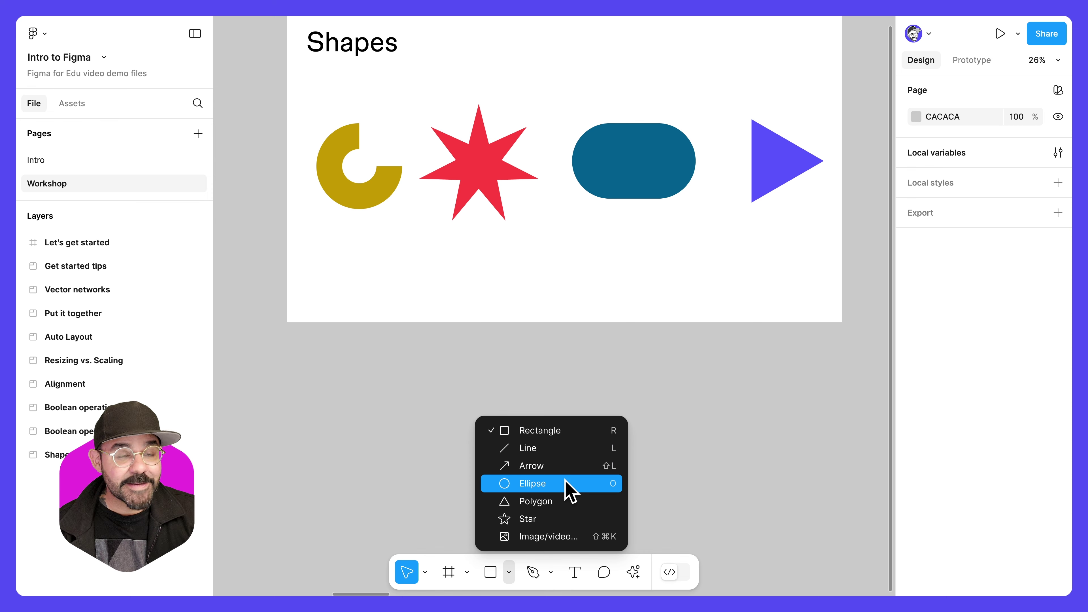
click(558, 437)
mouse_move(331, 377)
mouse_down()
mouse_move(432, 460)
mouse_move(508, 475)
mouse_up()
drag(459, 447, 566, 446)
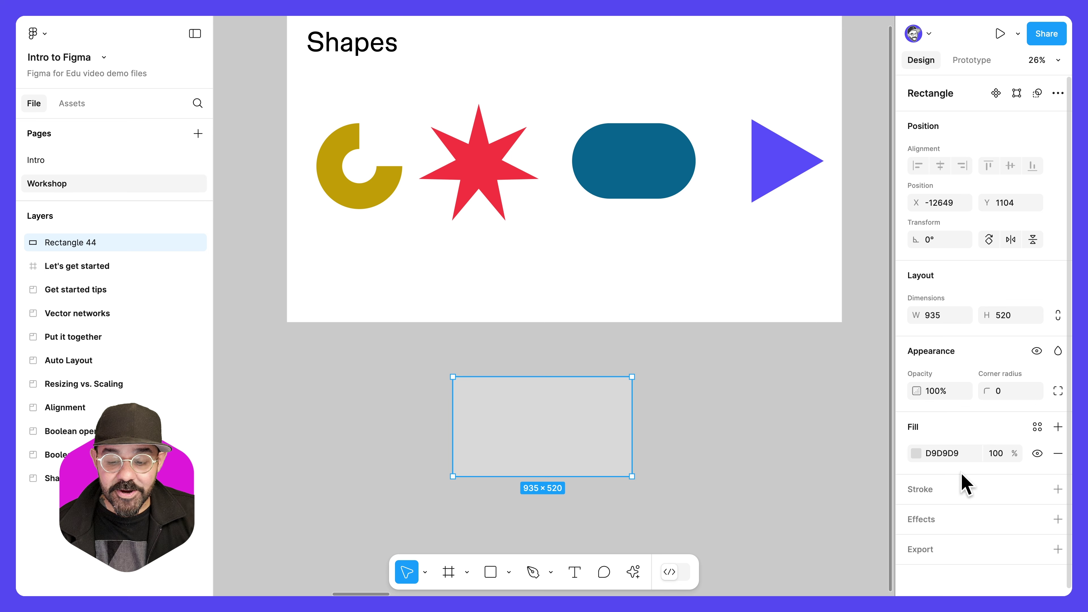
Change the rectangle's fill to the blue 3838E7 with a custom color
click(917, 453)
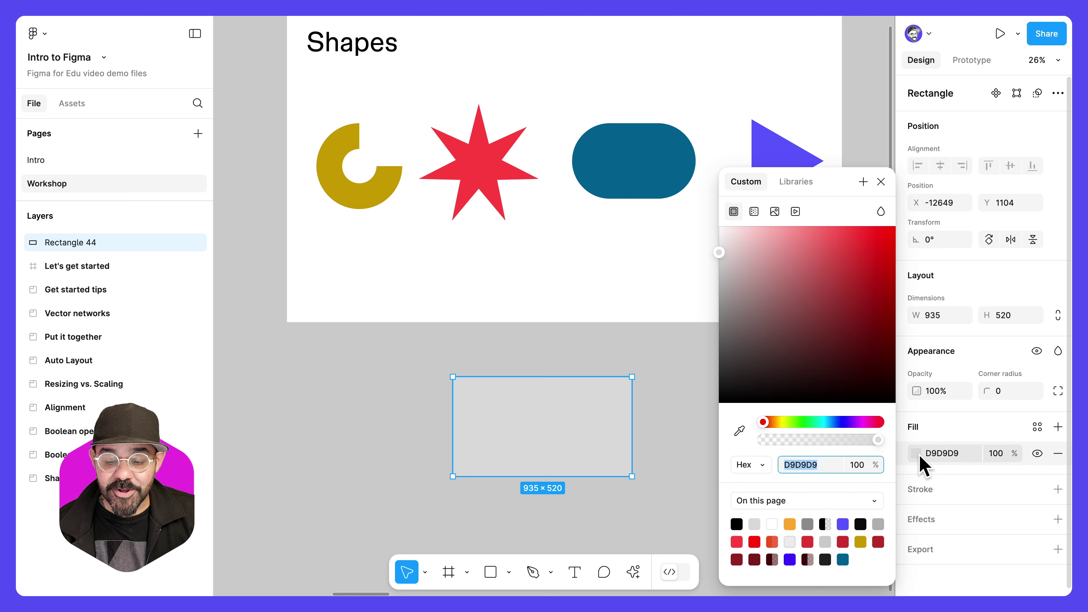
drag(828, 295, 847, 239)
click(832, 422)
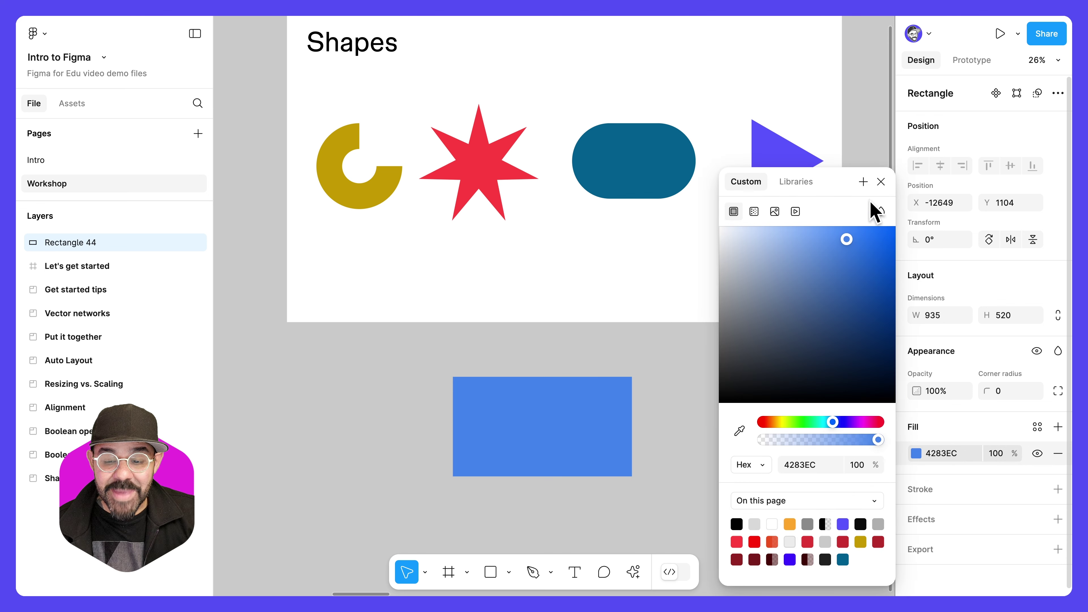
mouse_move(844, 243)
mouse_down()
mouse_move(819, 310)
mouse_move(838, 259)
mouse_move(855, 251)
mouse_up()
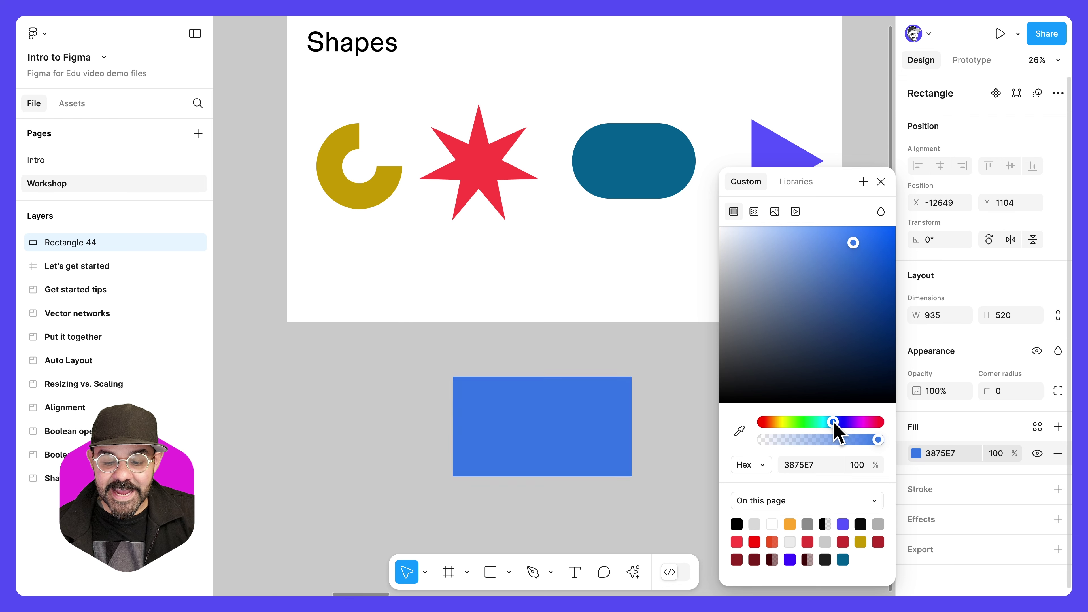
mouse_move(833, 423)
mouse_down()
mouse_move(844, 423)
mouse_move(823, 424)
mouse_move(850, 424)
mouse_move(840, 426)
mouse_up()
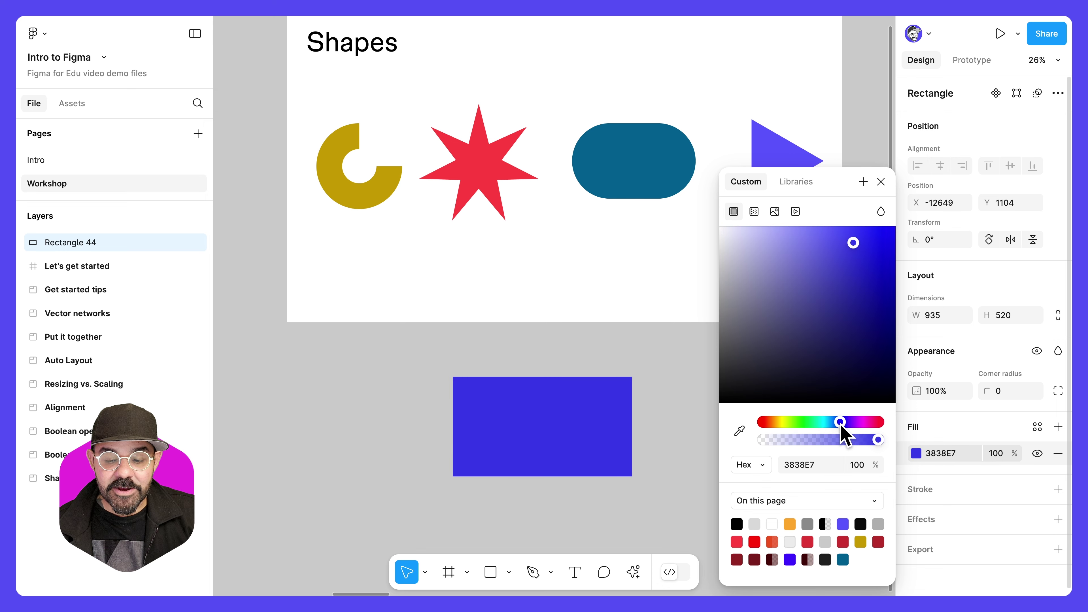
click(881, 181)
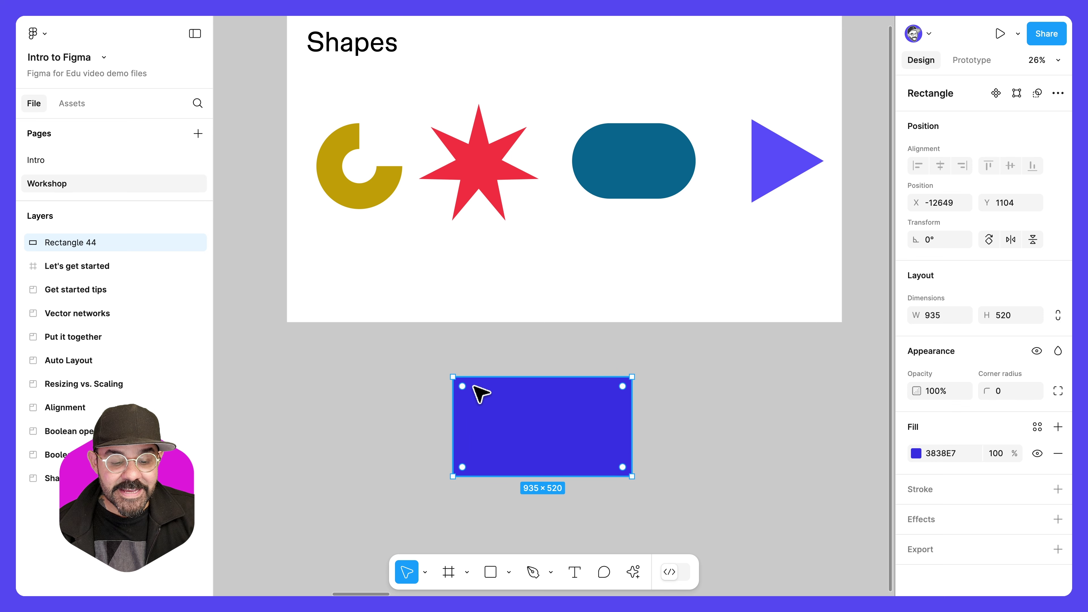
Round the rectangle's corners to a radius of about 101 and move it to about X -13438, Y 992
mouse_move(463, 388)
mouse_down()
mouse_move(496, 418)
mouse_move(473, 405)
mouse_up()
drag(536, 434, 384, 414)
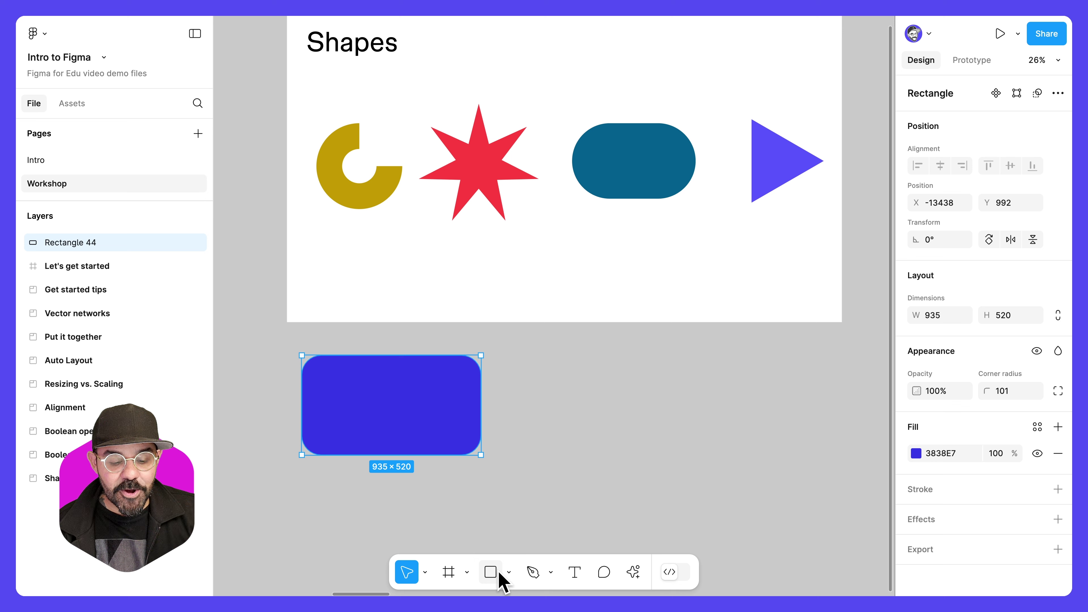
Draw a perfect circle about 715 × 715 beside the blue rectangle with the Ellipse tool
click(509, 573)
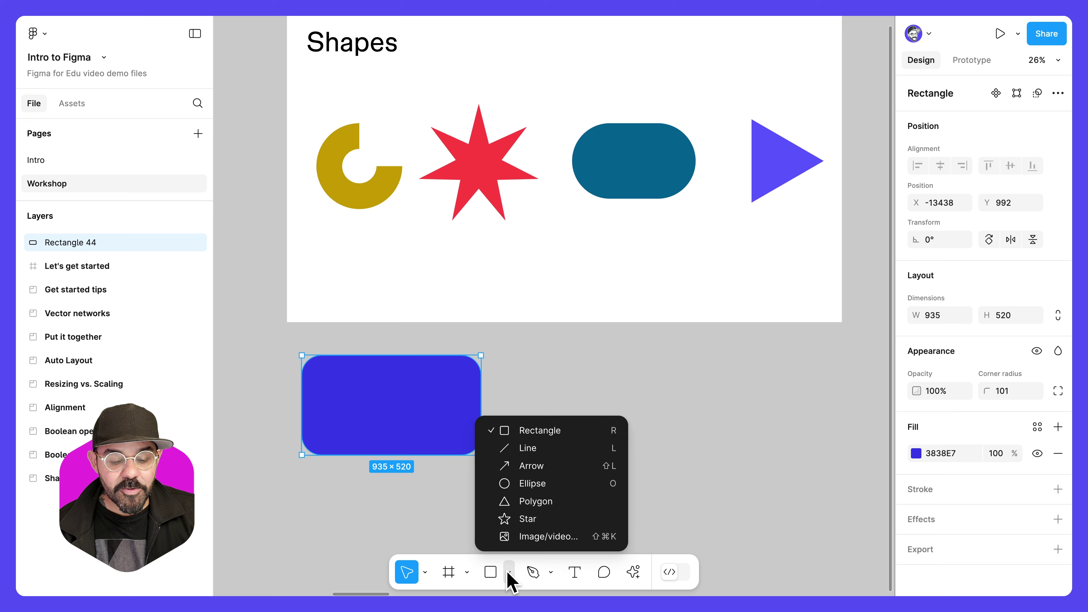
click(556, 493)
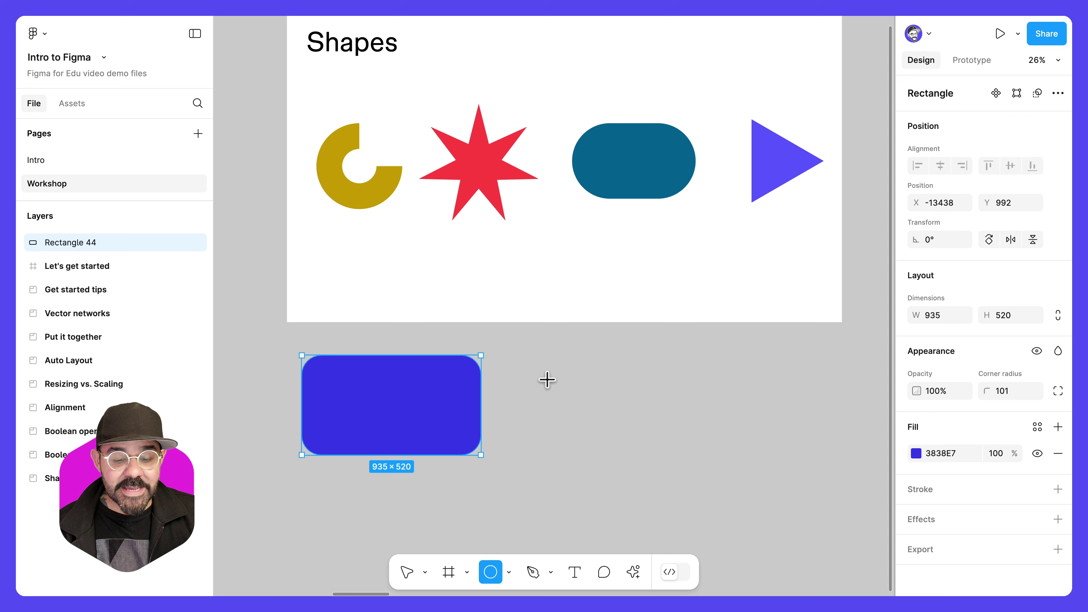
drag(524, 362, 648, 498)
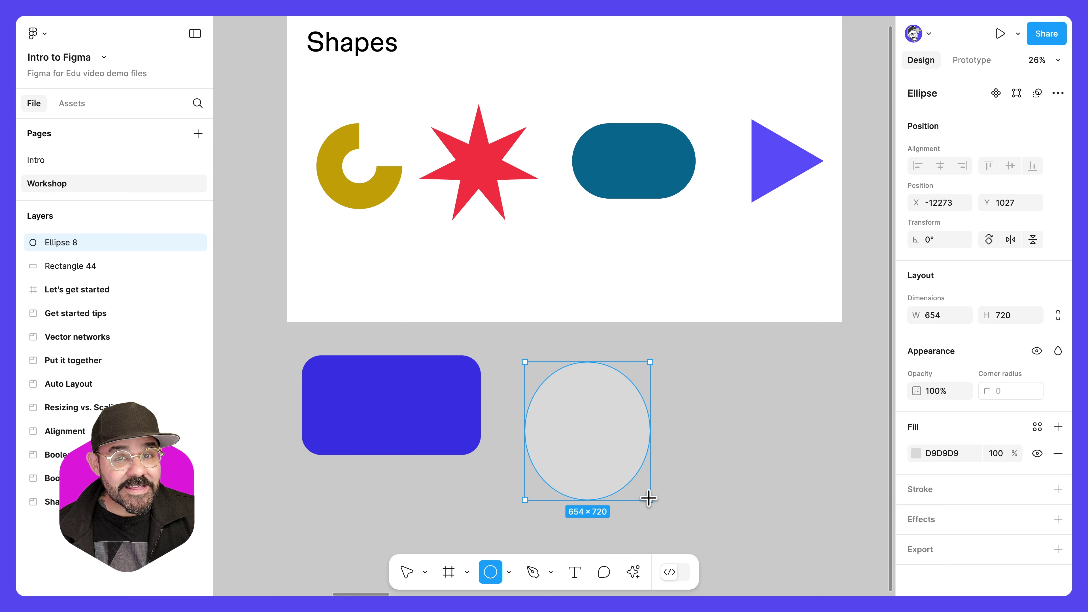
drag(648, 498, 593, 355)
key(space)
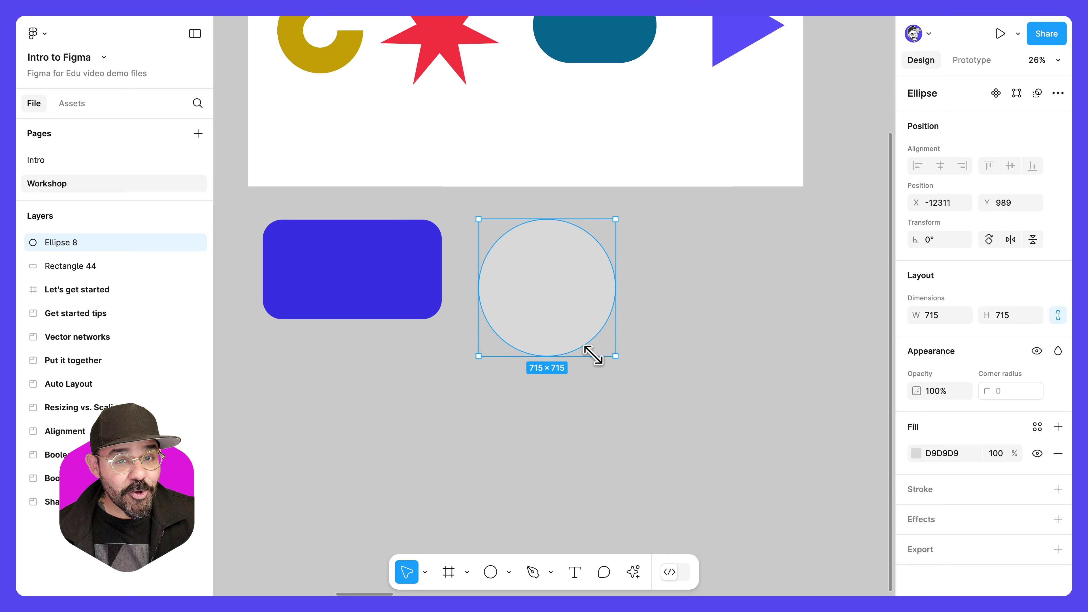
Change the circle's fill to the red F82727 with a custom color
click(916, 453)
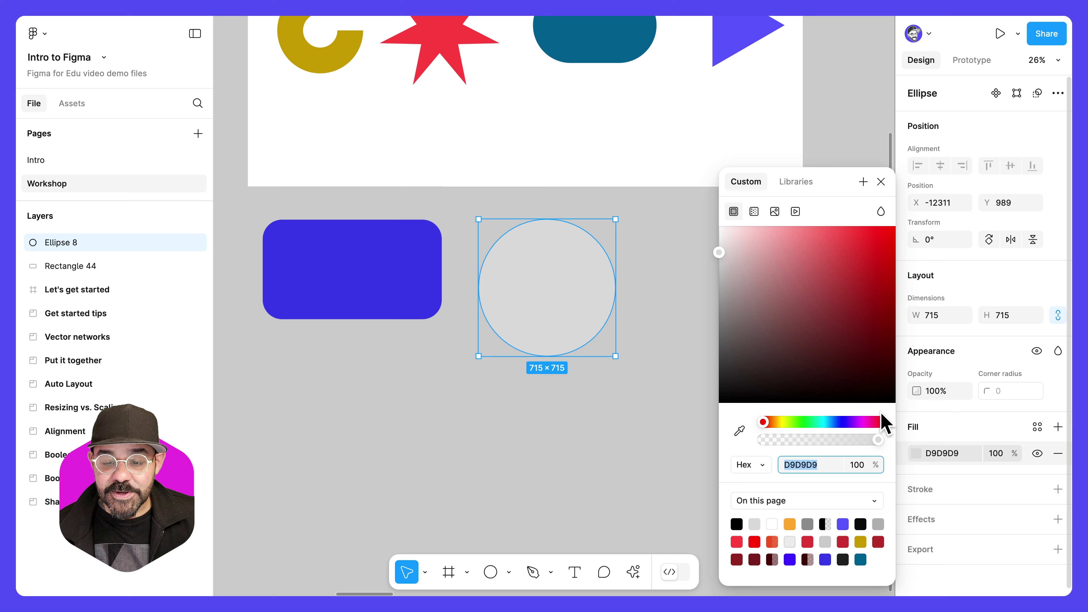
click(868, 231)
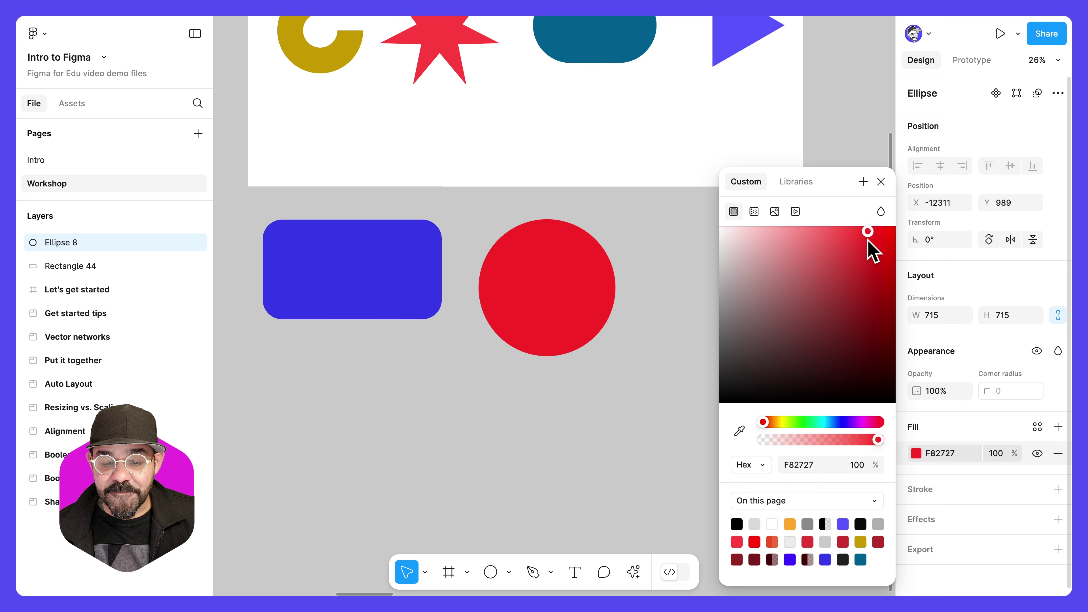
click(880, 181)
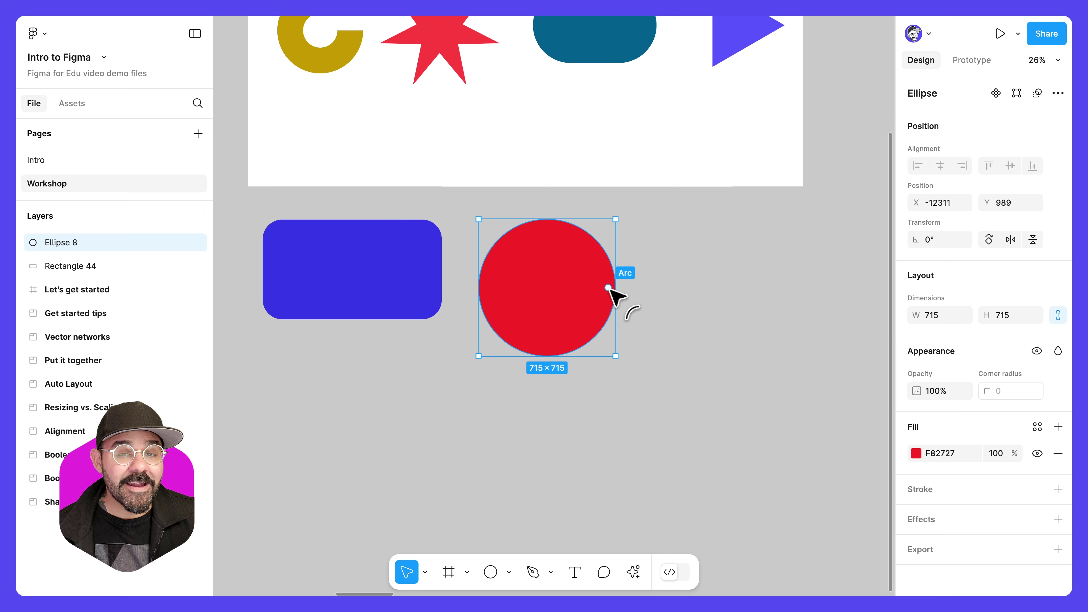
Cut the red circle into an open arc with a sweep of 62.5%
drag(609, 289, 550, 242)
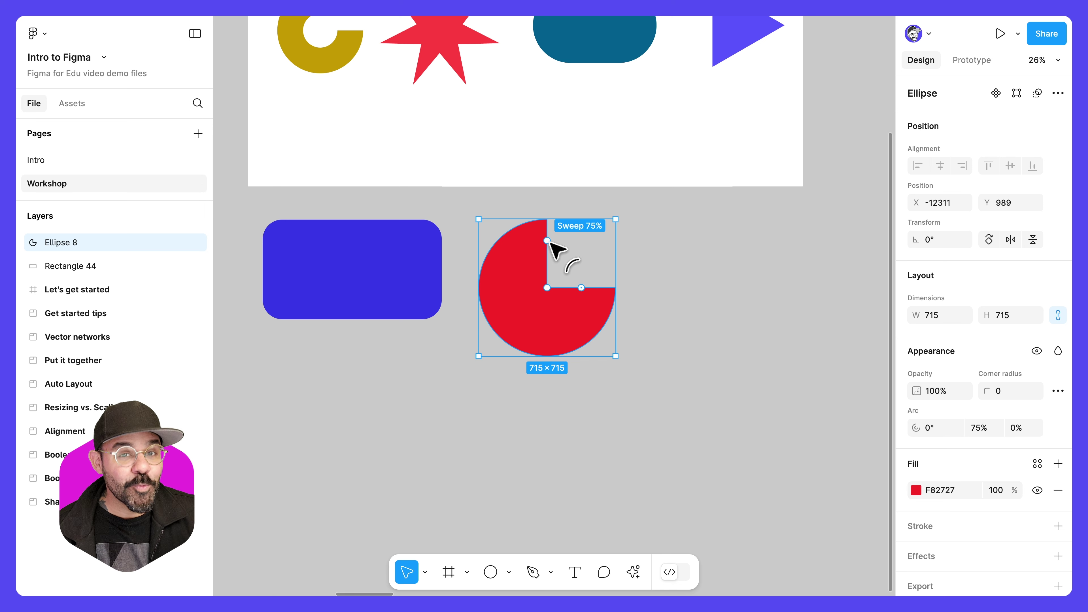
drag(551, 242, 530, 270)
scroll(912, 418, down, 1)
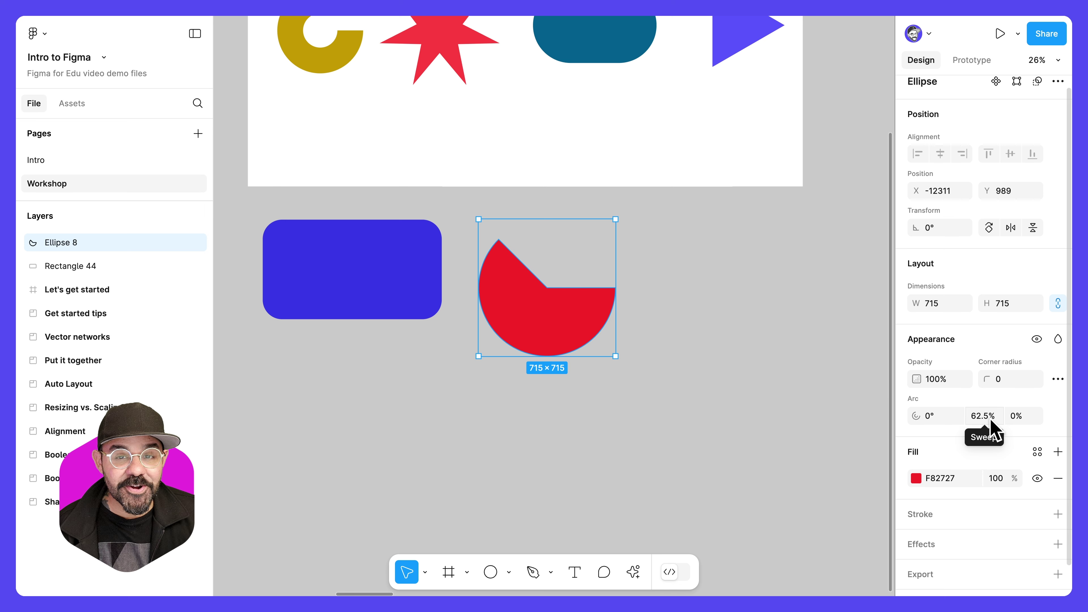
Hollow the red shape to a ratio of about 59.5% and rotate the arc's start to 45°
mouse_move(546, 313)
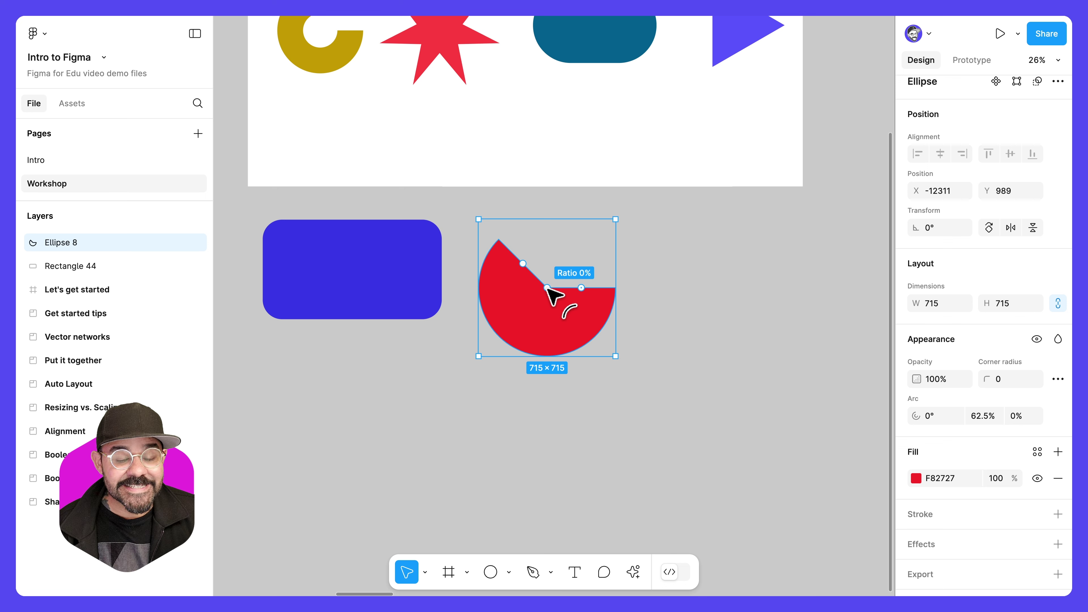
drag(547, 289, 532, 322)
drag(602, 292, 578, 319)
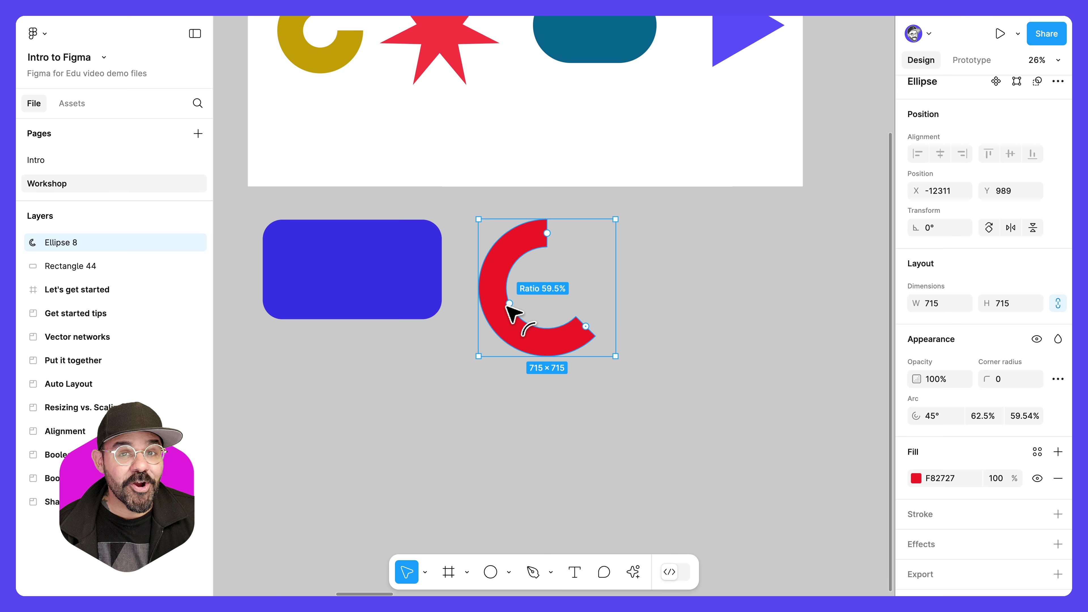
Move the red arc directly beneath the blue rectangle, aligned with its left edge at X -13438, Y 1628
click(556, 363)
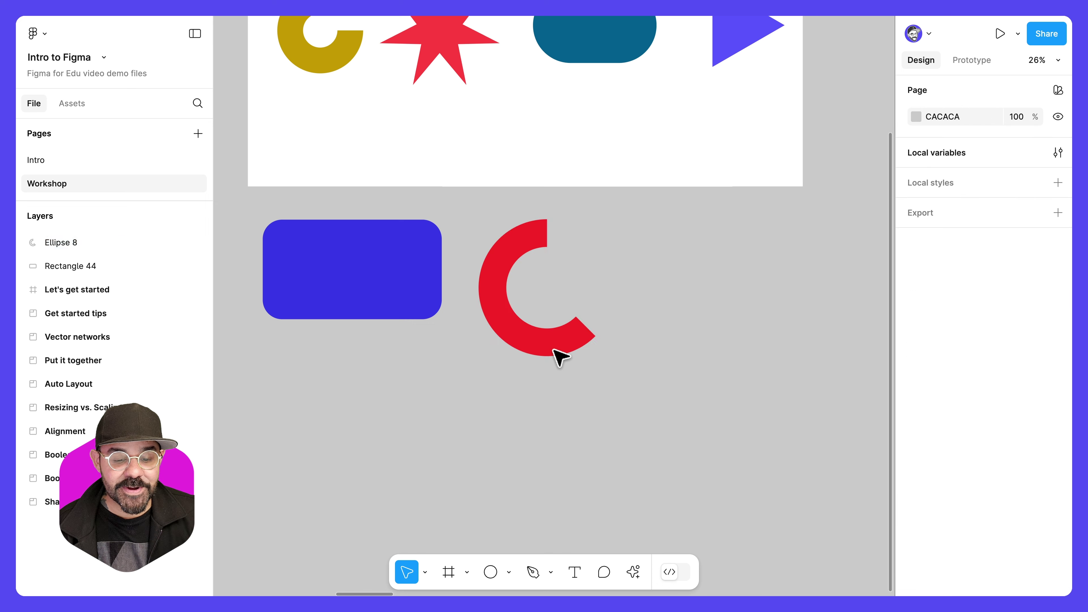
drag(570, 345, 354, 467)
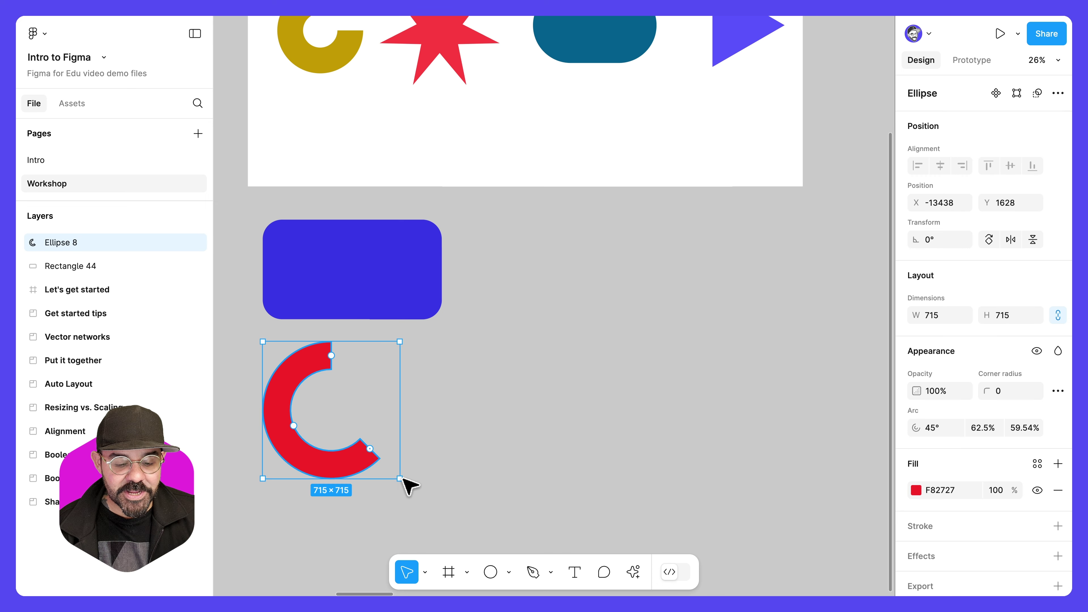
Draw a three-sided polygon about 804 × 804 on the empty canvas beside the blue rectangle and red arc
click(509, 574)
click(534, 501)
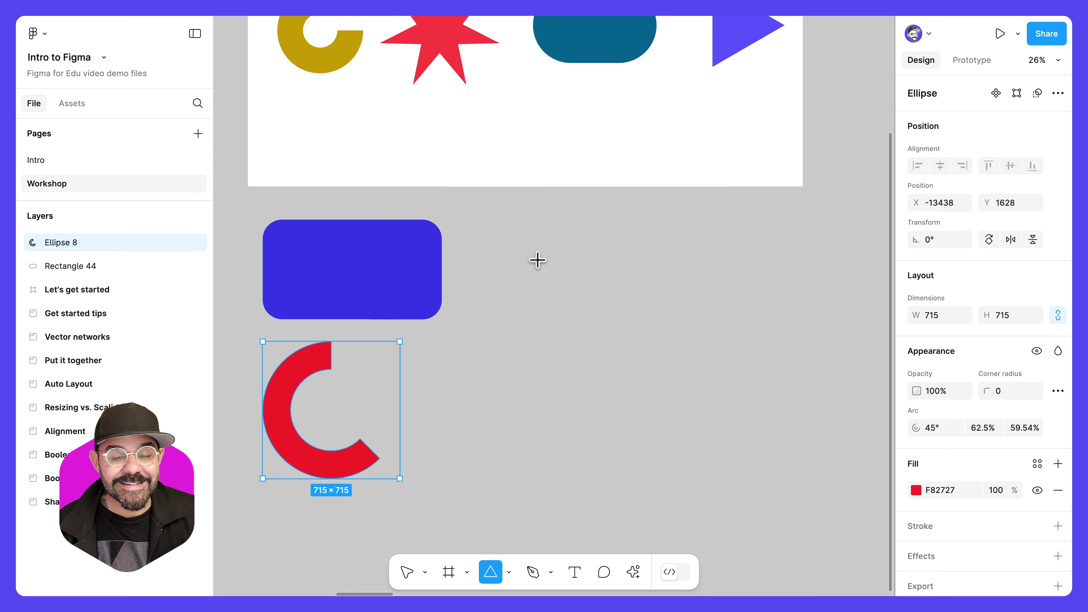
drag(538, 260, 638, 416)
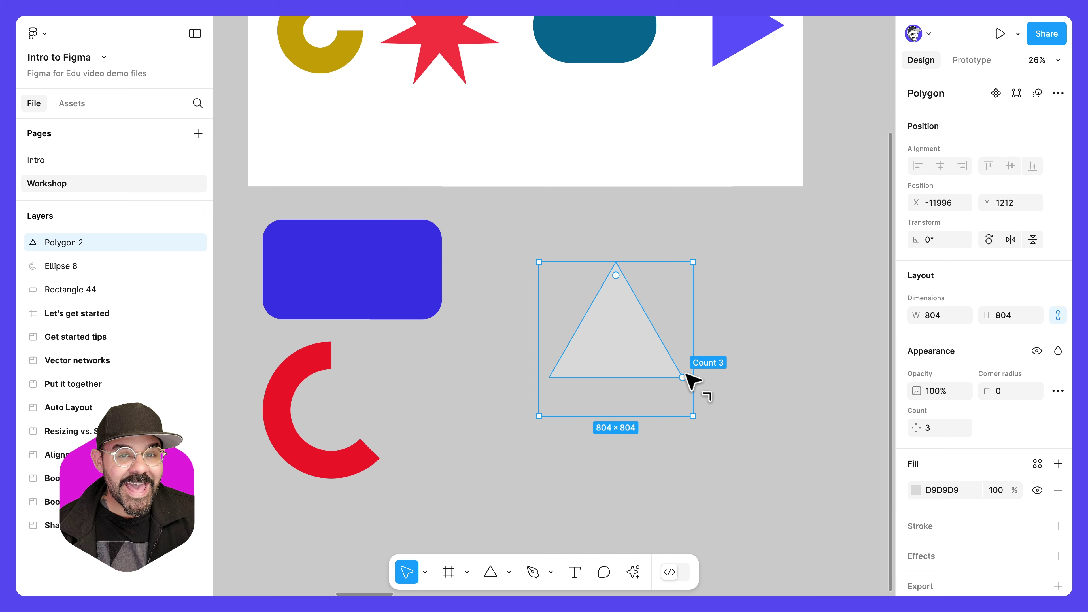
Increase the grey polygon's side count to 7, and reduce it to 5 to make a pentagon
drag(687, 373, 677, 309)
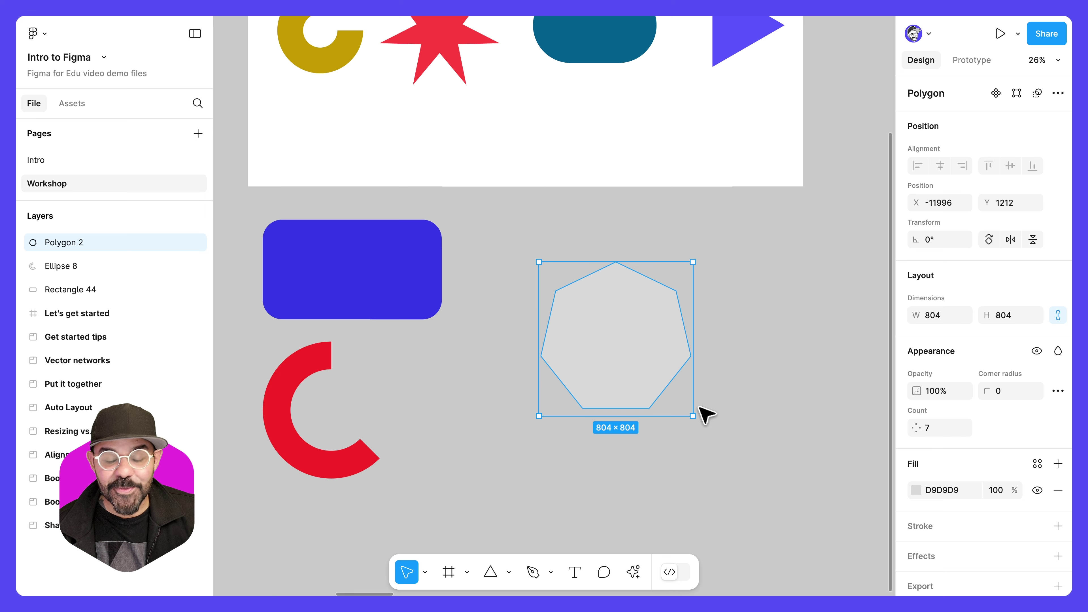
mouse_move(916, 427)
mouse_down()
mouse_move(972, 432)
mouse_move(874, 433)
mouse_up()
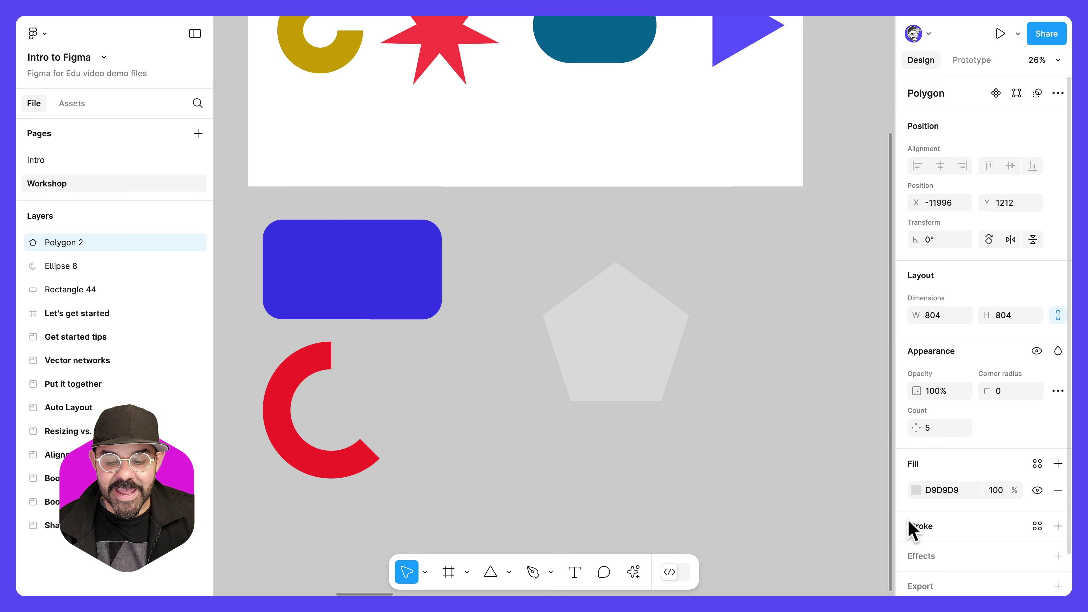
Try green on the pentagon and settle on a purple fill, C352E5
click(915, 490)
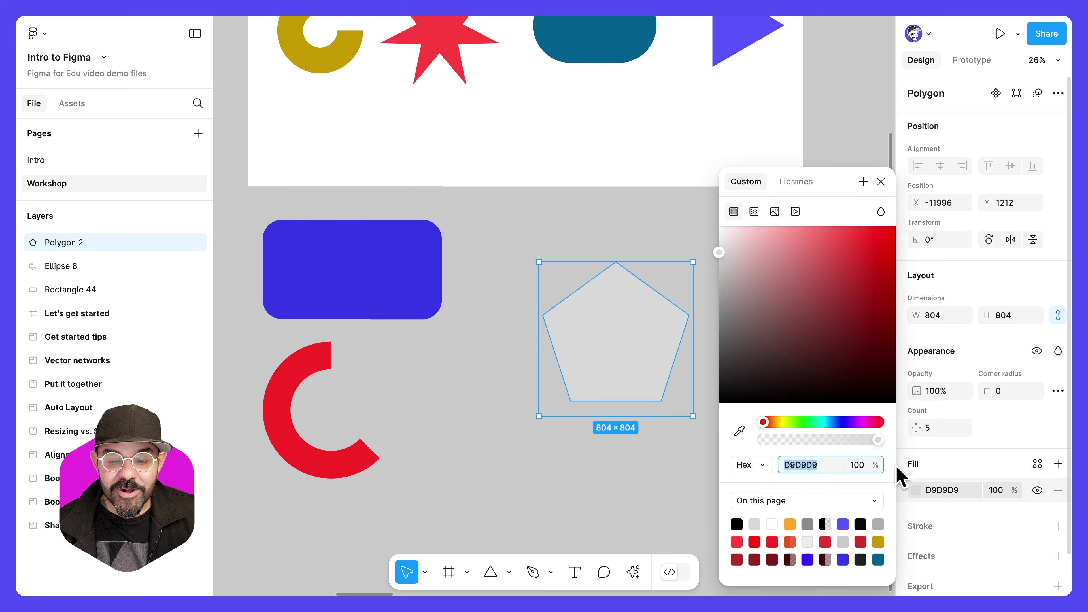
click(838, 422)
drag(862, 324, 832, 246)
click(803, 422)
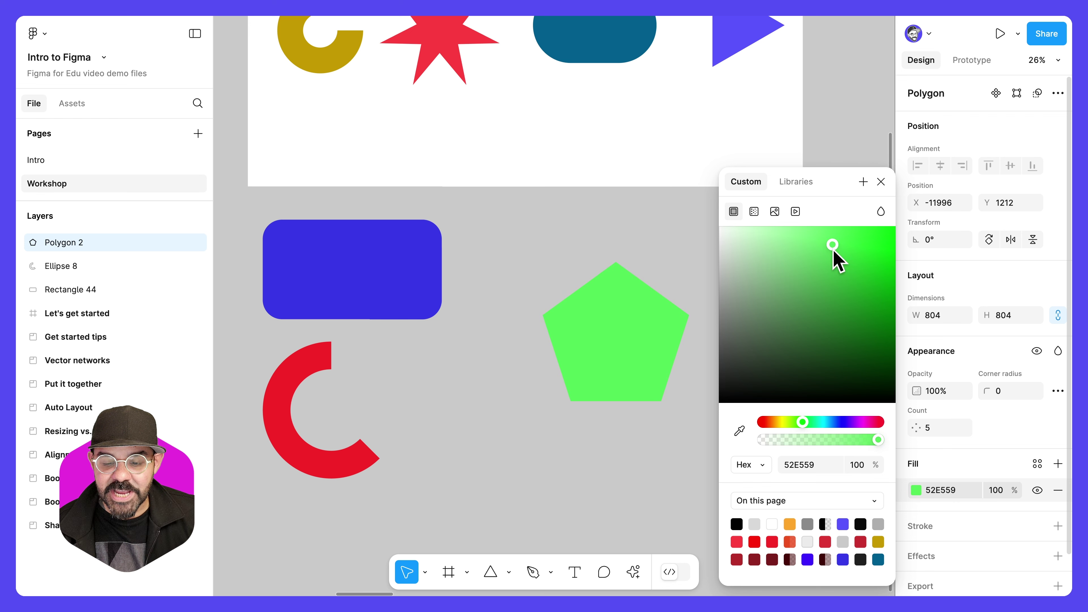
drag(843, 423, 855, 422)
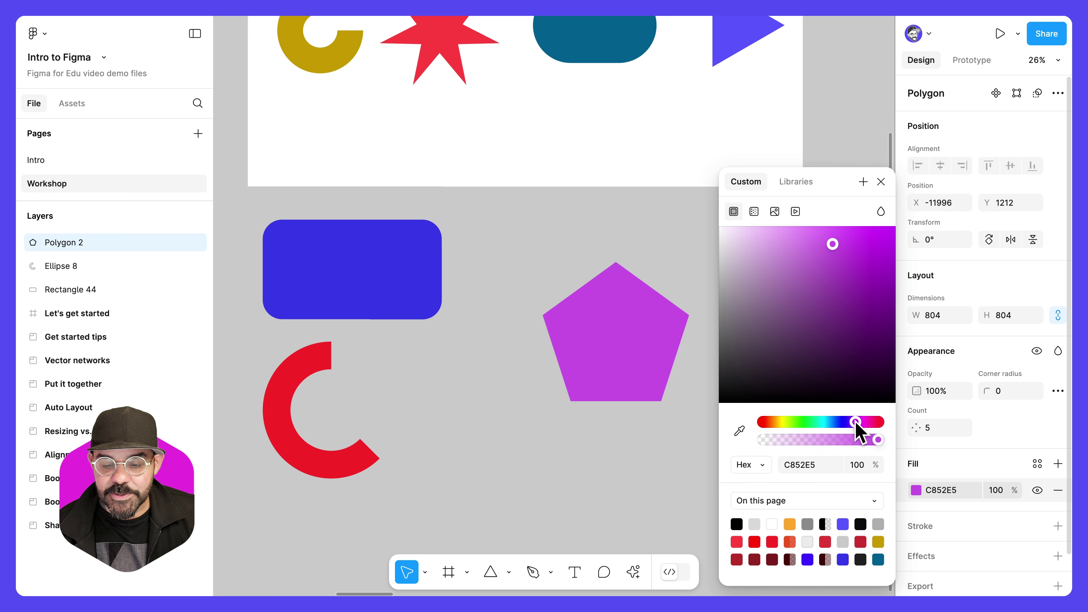
click(880, 182)
Move the purple pentagon to X -12067, Y 1204 and reduce its side count to 3
drag(622, 318, 610, 317)
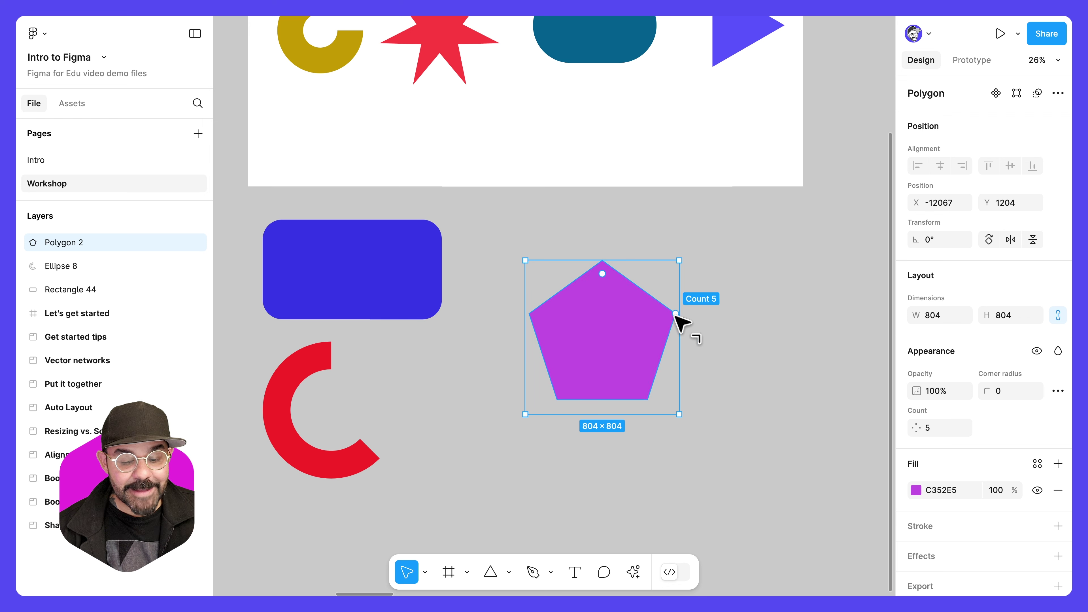
drag(679, 322, 618, 393)
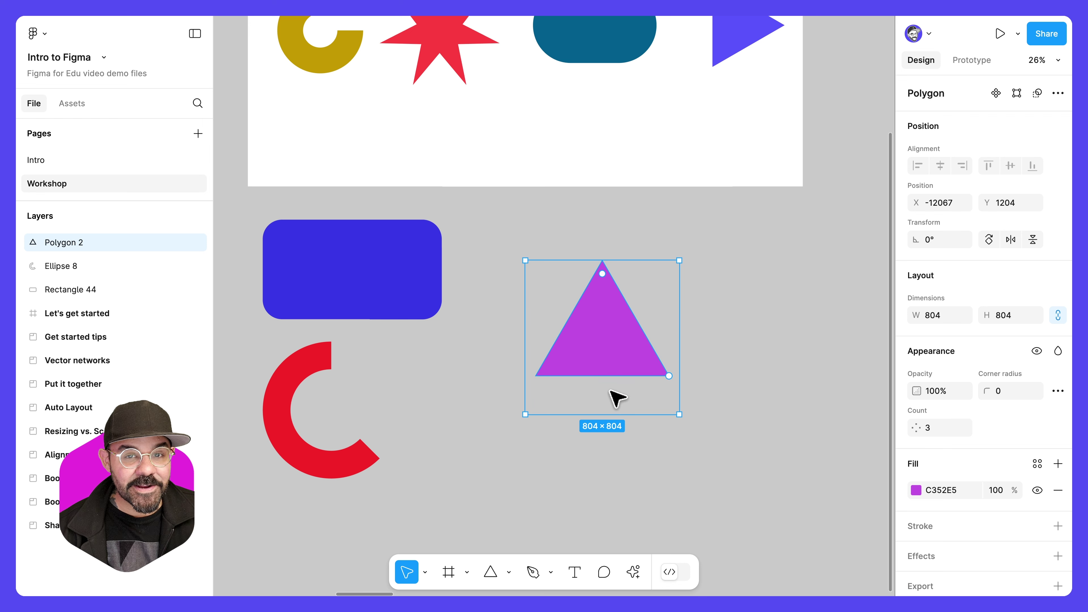
Scale the purple triangle down to 467 × 467 and rotate it to -90° so it points right
scroll(611, 392, down, 1)
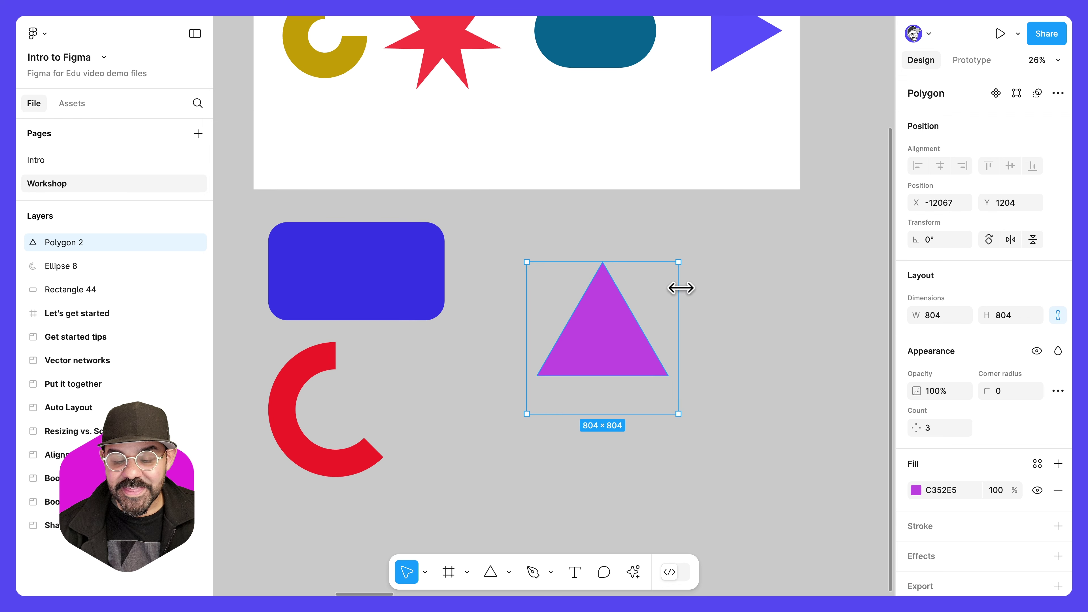
drag(678, 262, 628, 316)
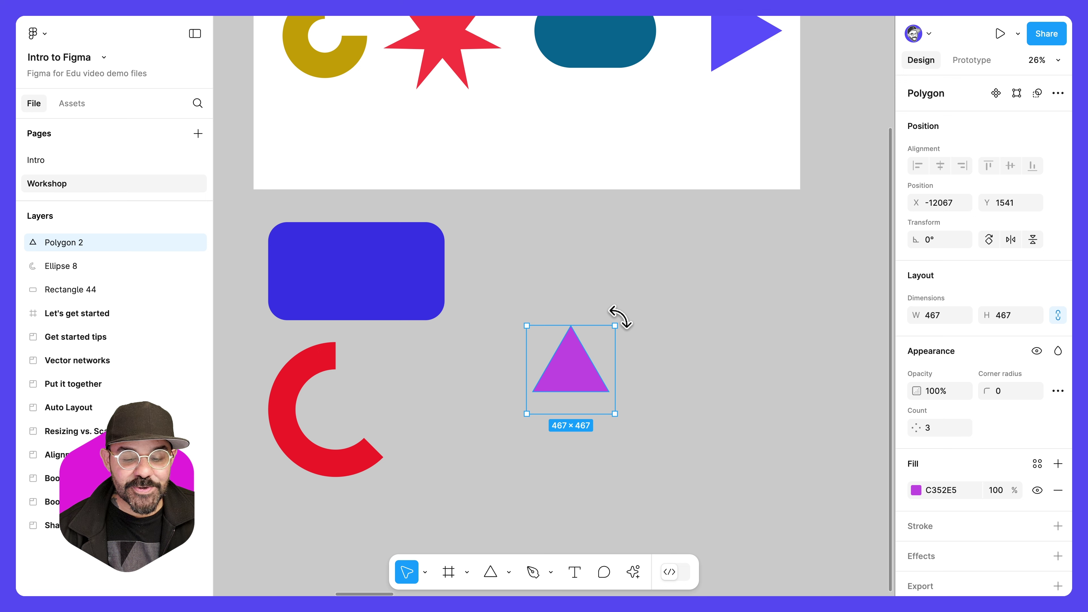
drag(620, 318, 634, 430)
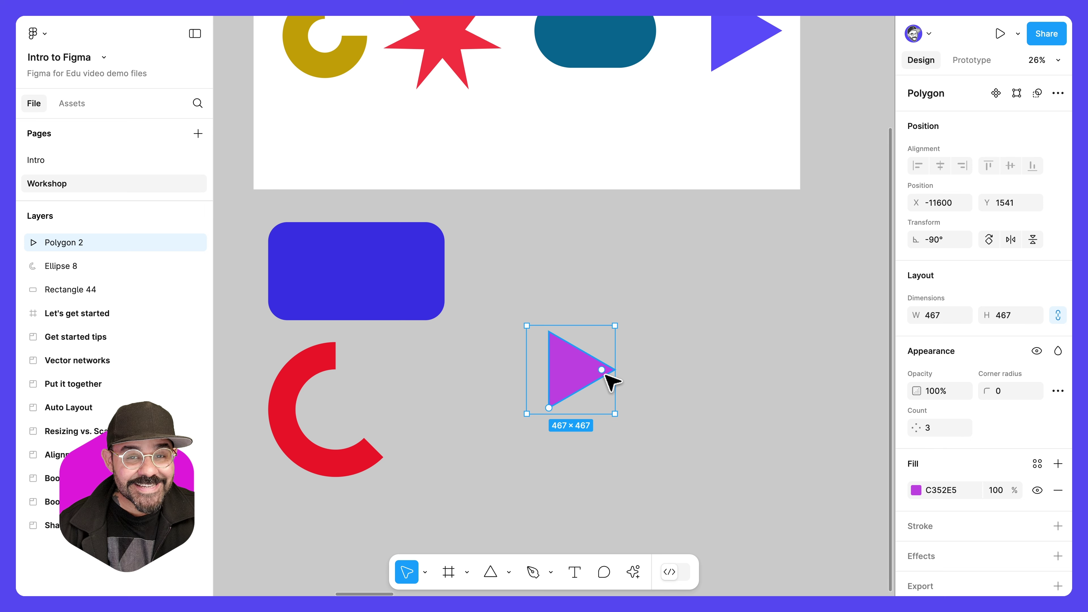
Draw a 694 × 694 circle centred on the purple triangle and place the triangle's layer above it
key(o)
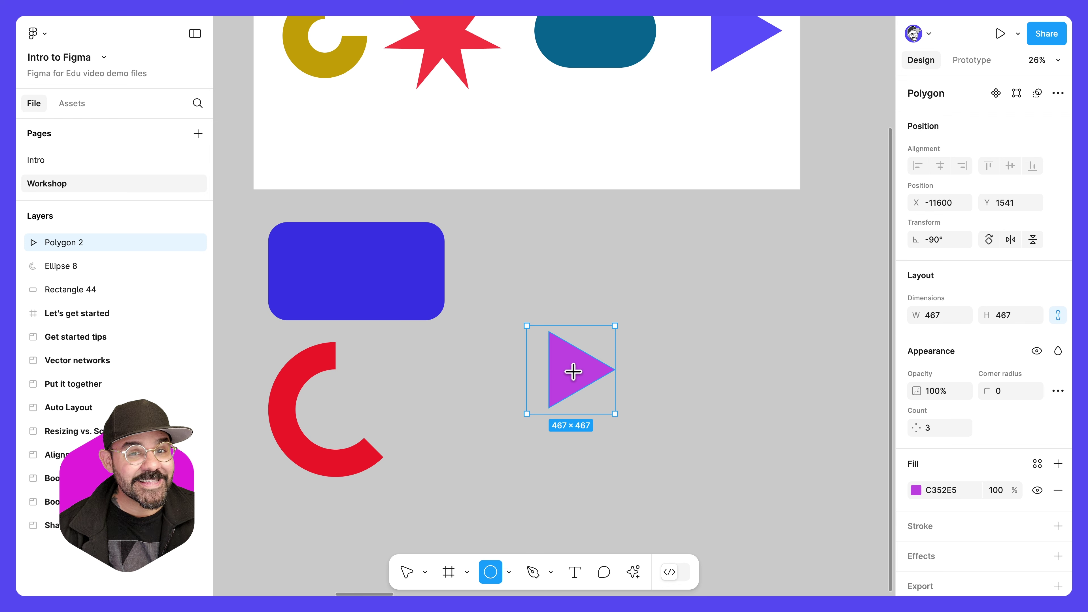
drag(574, 373, 635, 435)
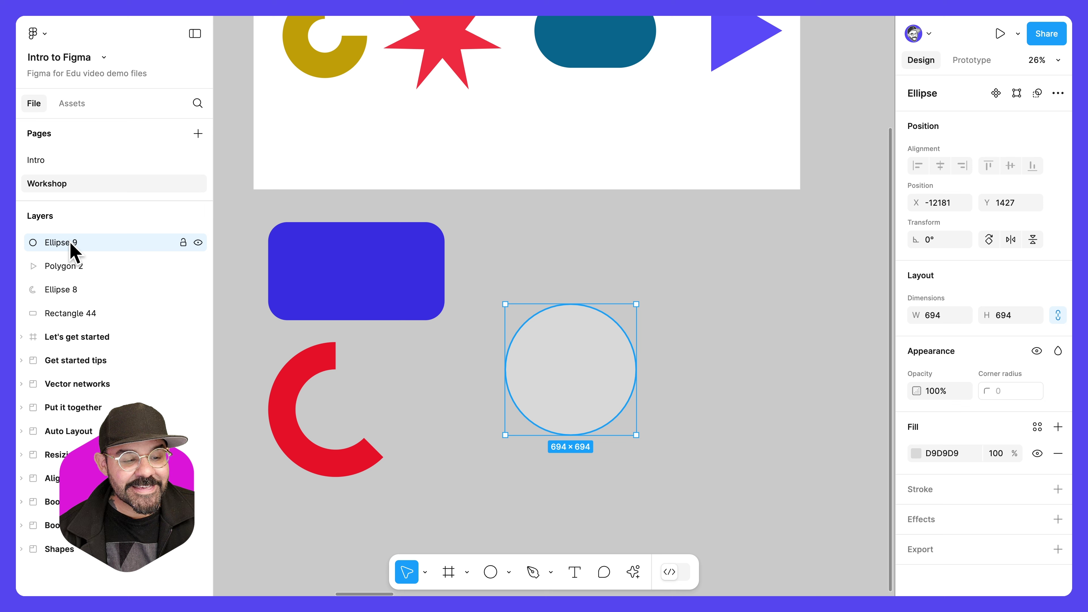
click(72, 268)
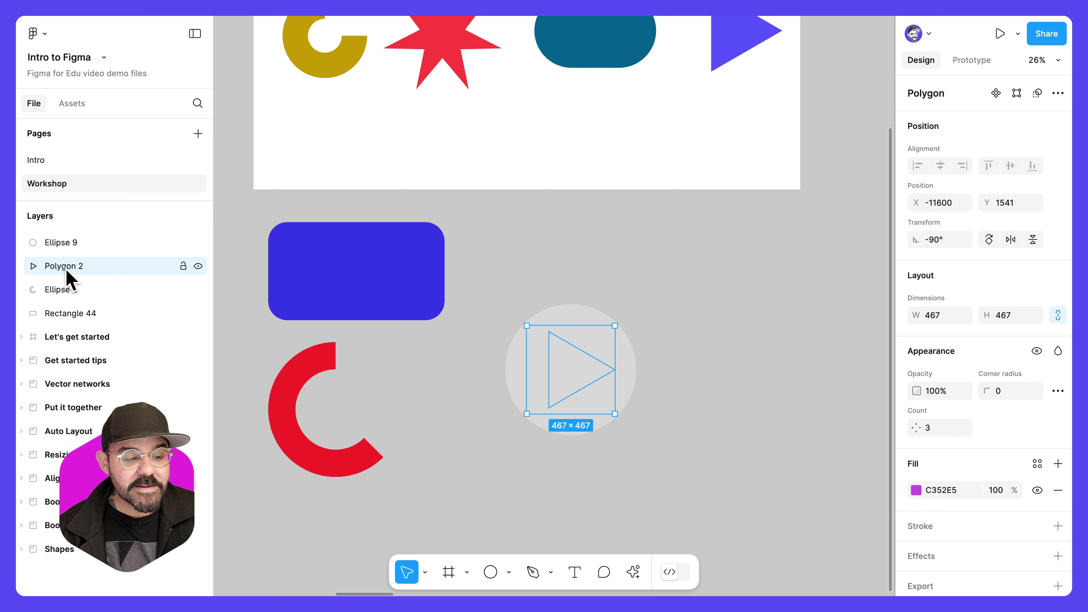
drag(65, 269, 66, 238)
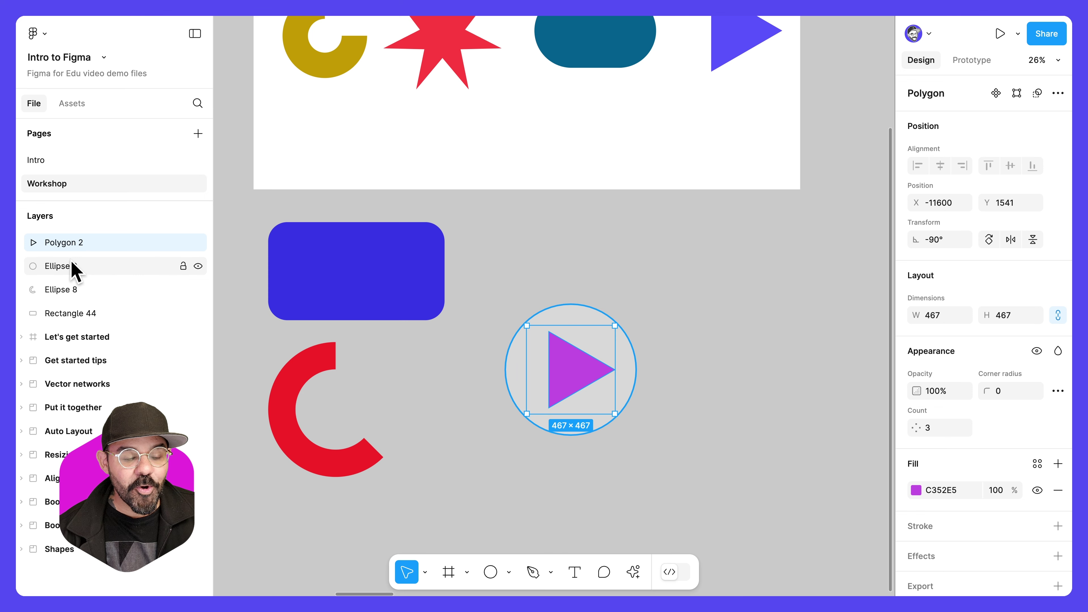
click(564, 283)
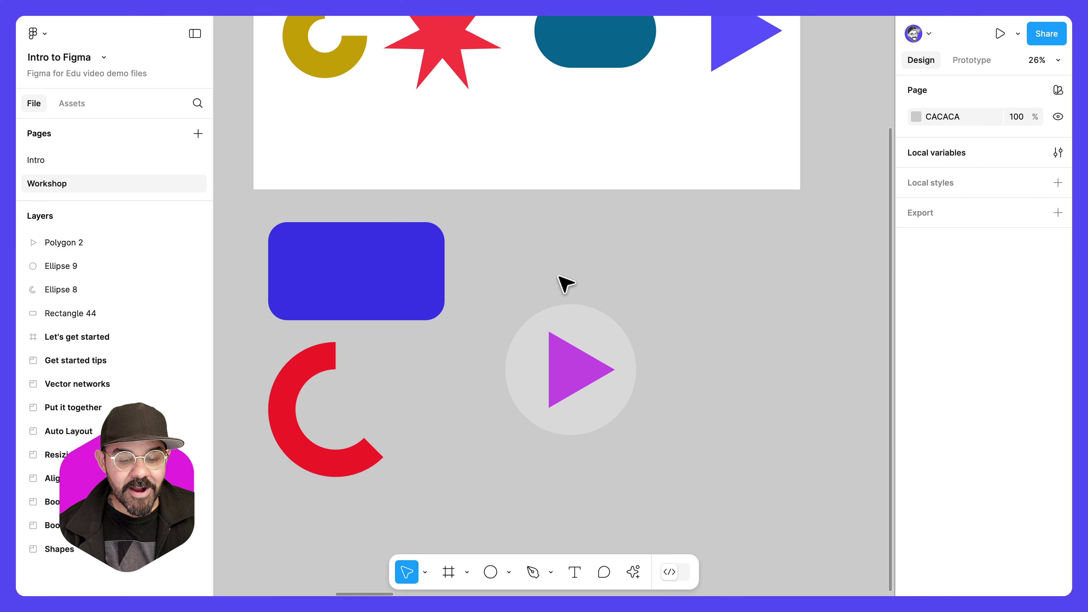
Fill the new circle with dark grey 3B3B3B and the triangle with white FFFFFF
click(613, 335)
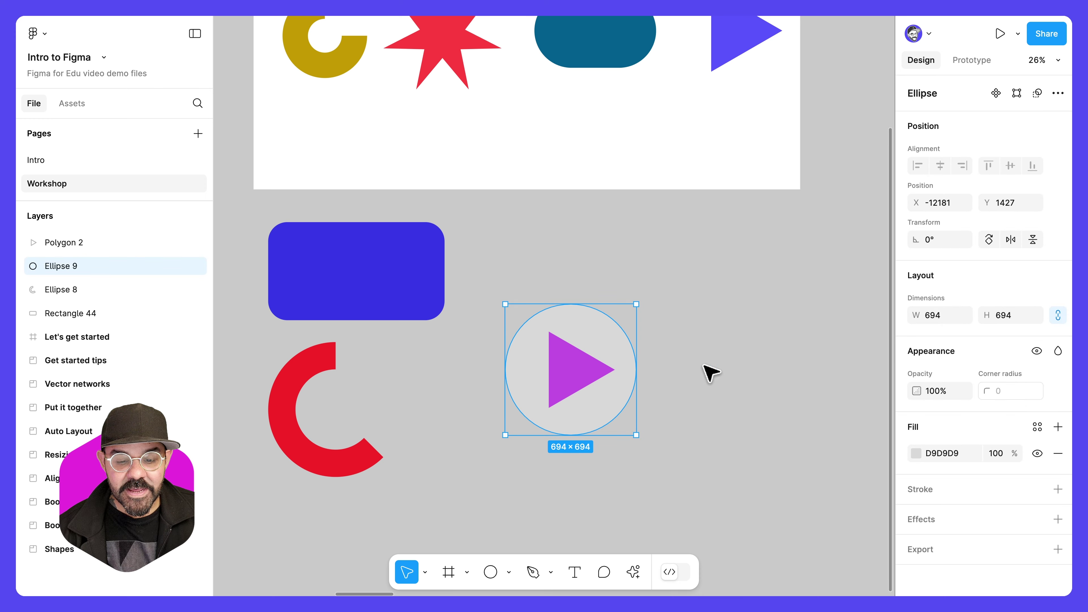
click(918, 455)
drag(767, 333, 714, 364)
click(589, 381)
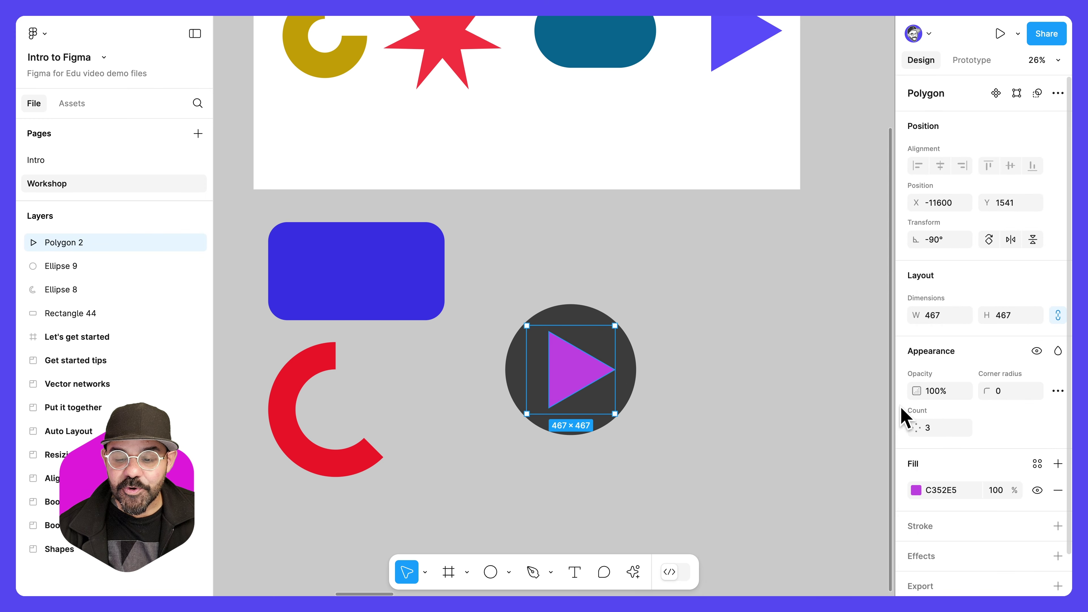
click(915, 490)
drag(825, 300, 687, 224)
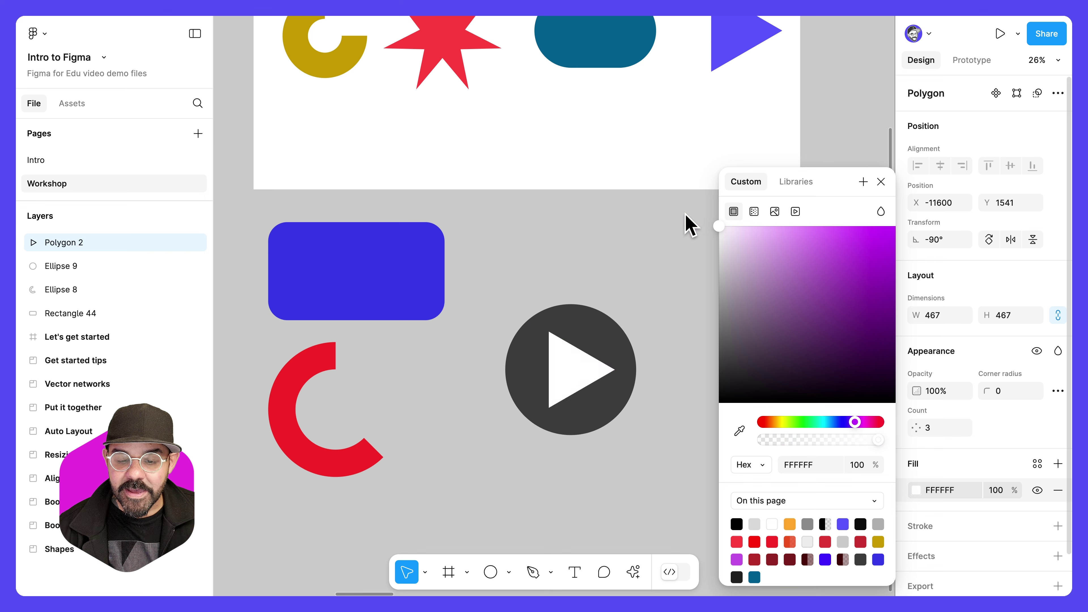
click(687, 223)
Move the white triangle into line with the dark circle's centre at X -11600, Y 1540
click(548, 377)
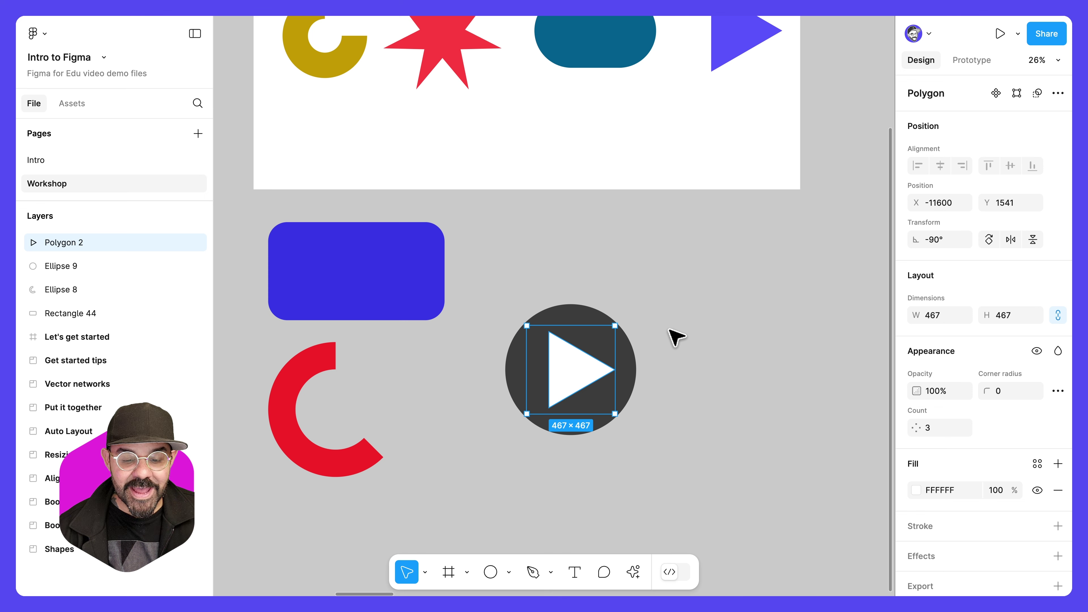
drag(662, 305, 567, 444)
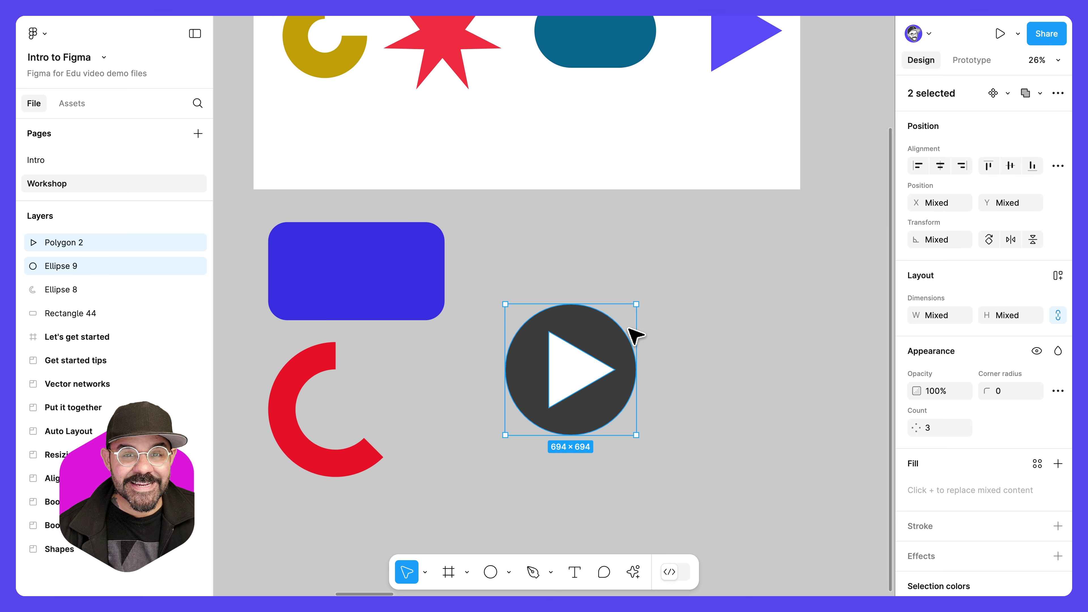
click(582, 380)
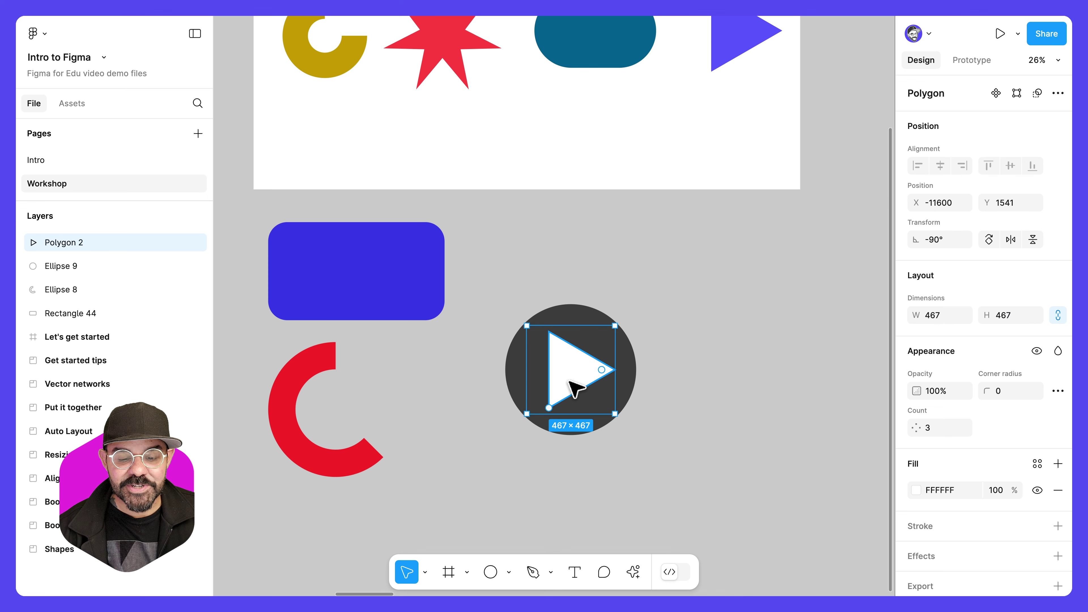
mouse_move(576, 388)
mouse_down()
mouse_move(564, 382)
mouse_move(576, 369)
mouse_move(580, 379)
mouse_up()
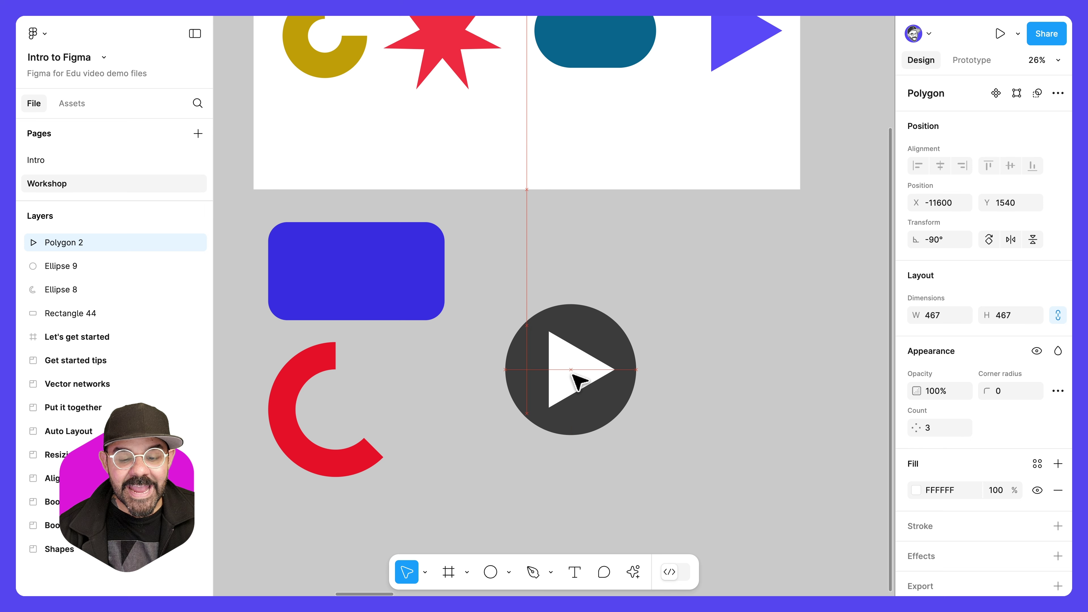
click(667, 354)
Align the white triangle and dark circle to each other's horizontal and vertical centres
ctrl+scroll(621, 365, up, 5)
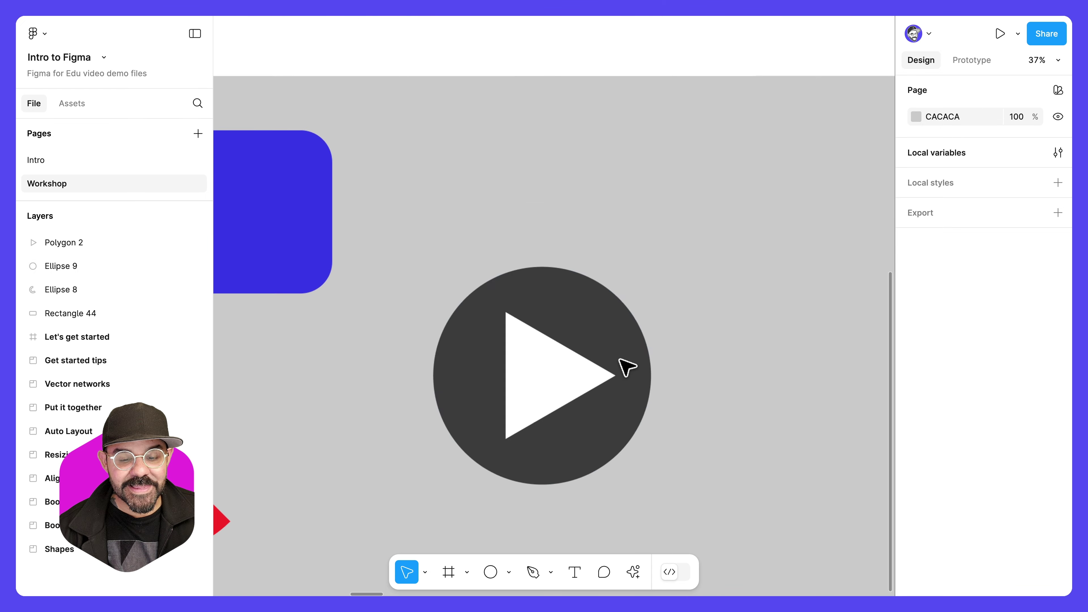
drag(650, 269, 564, 391)
click(679, 300)
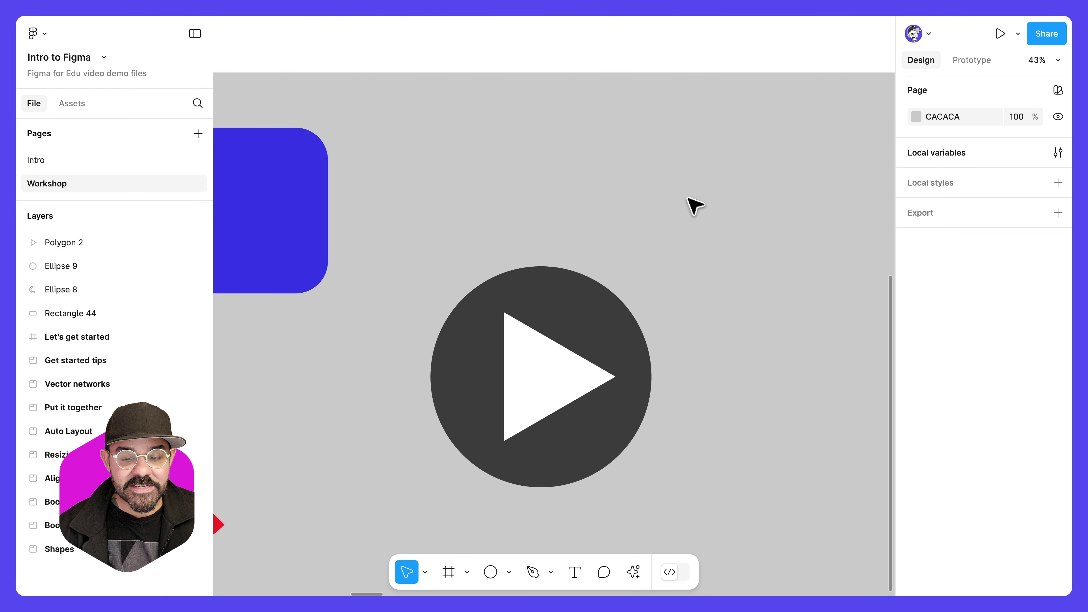
drag(688, 197, 554, 388)
scroll(719, 336, down, 5)
scroll(720, 337, up, 4)
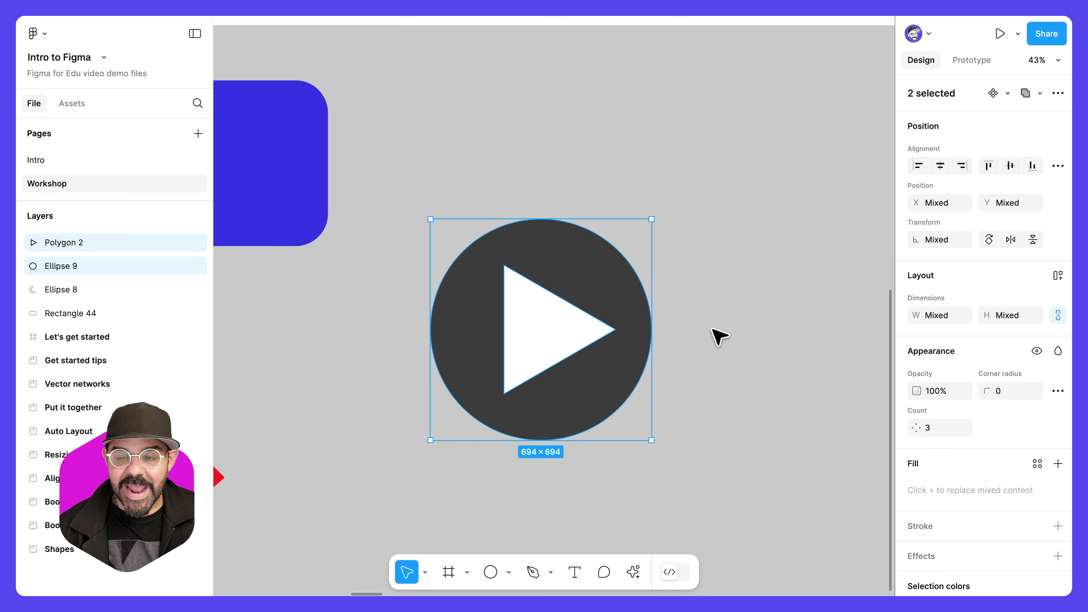
scroll(719, 337, down, 1)
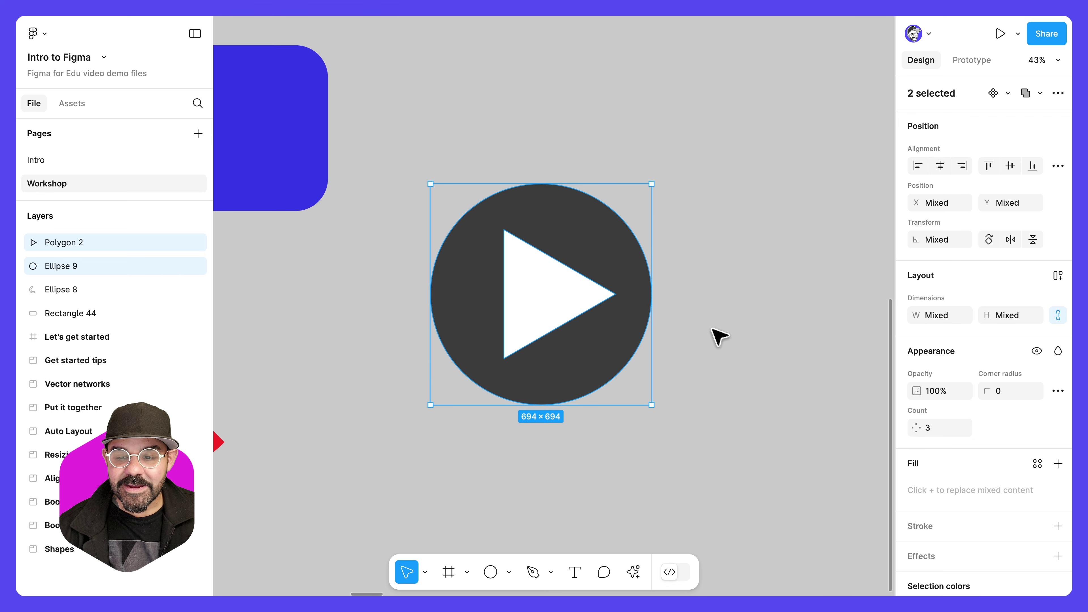
click(941, 175)
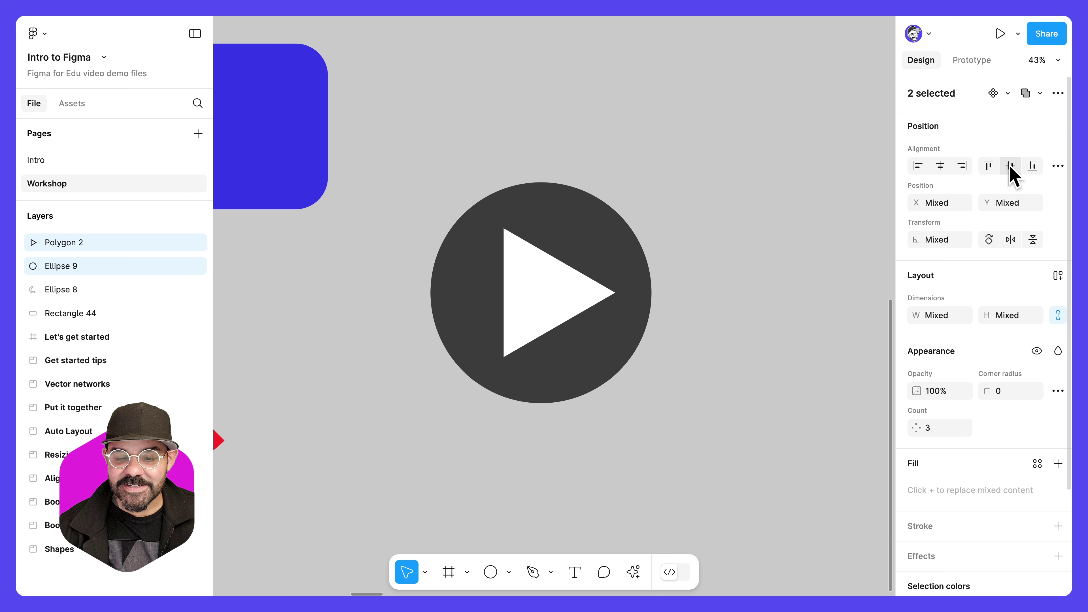
click(743, 271)
Duplicate the circle and triangle together to the right of the original play button
drag(744, 272, 607, 259)
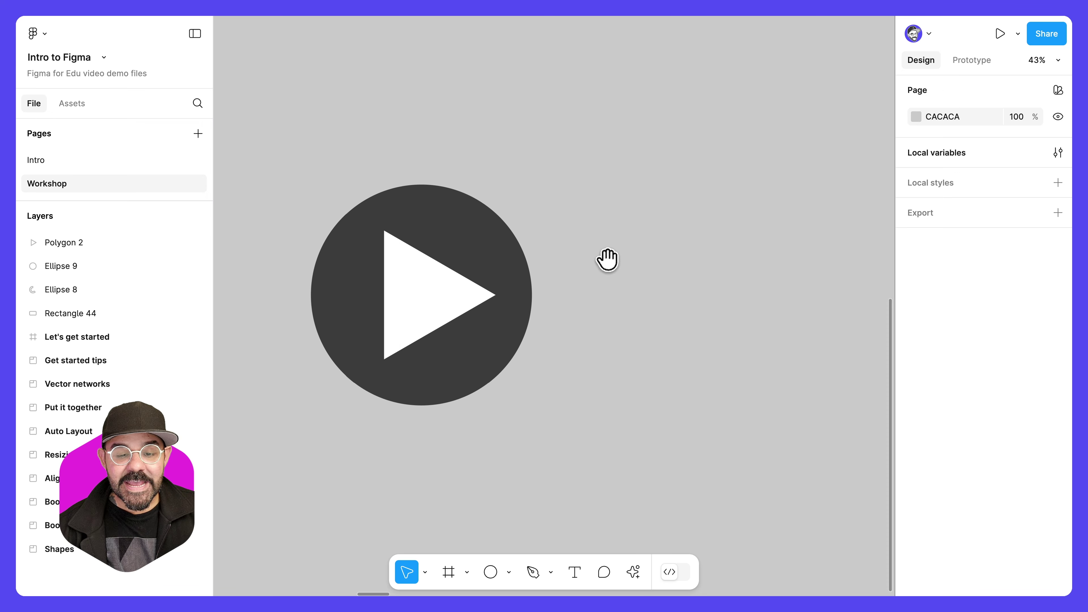
drag(596, 184, 713, 316)
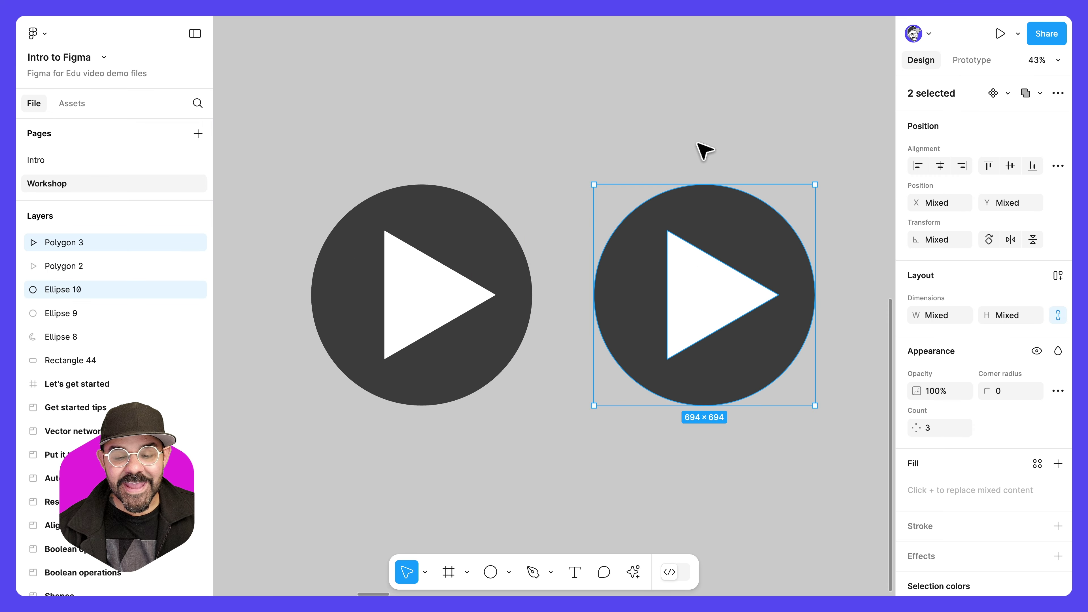
click(705, 151)
Flatten the white triangle in the duplicated play button into a vector path
click(692, 298)
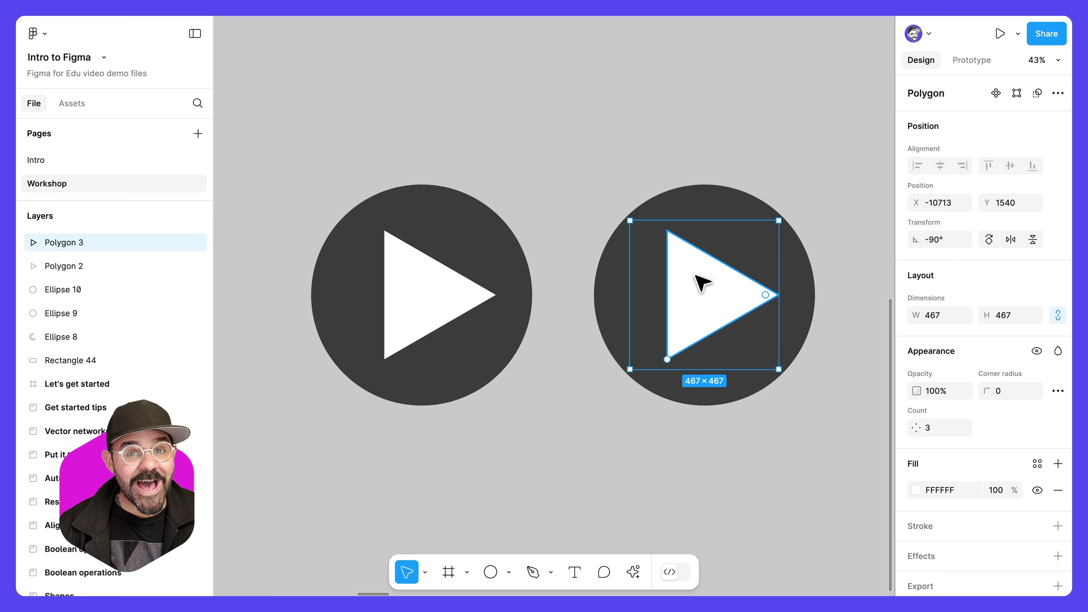
right_click(696, 277)
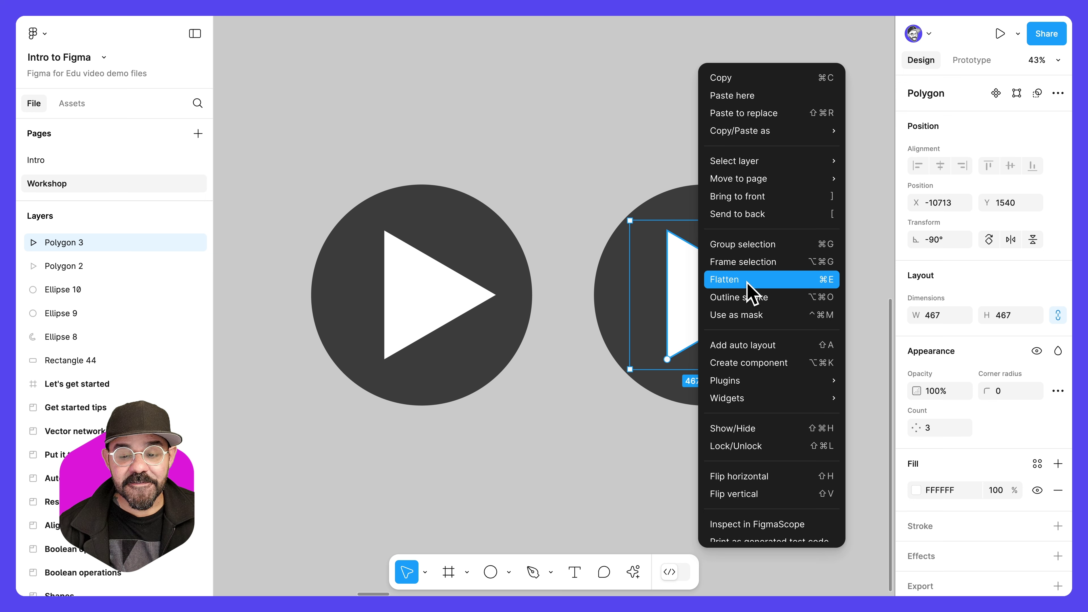
click(836, 281)
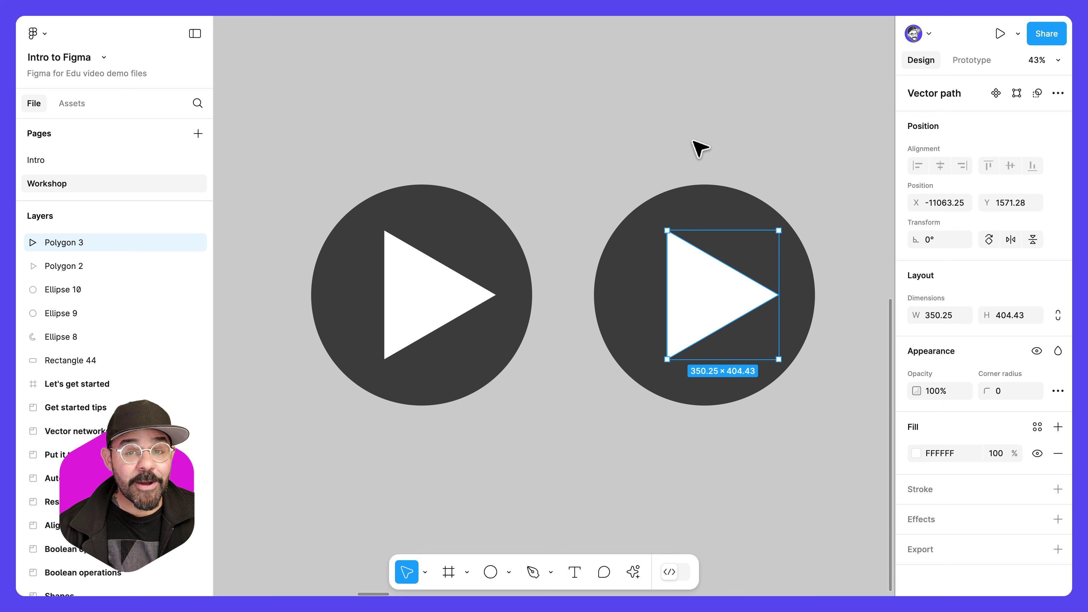
Align the flattened triangle and its circle on their horizontal and vertical centres
shift+click(729, 347)
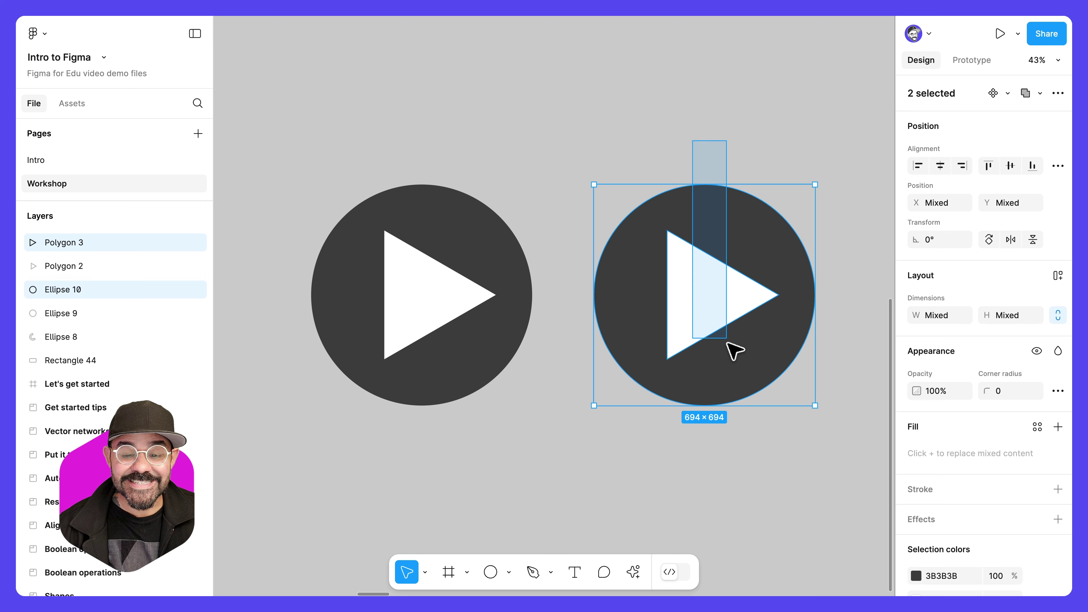
click(940, 167)
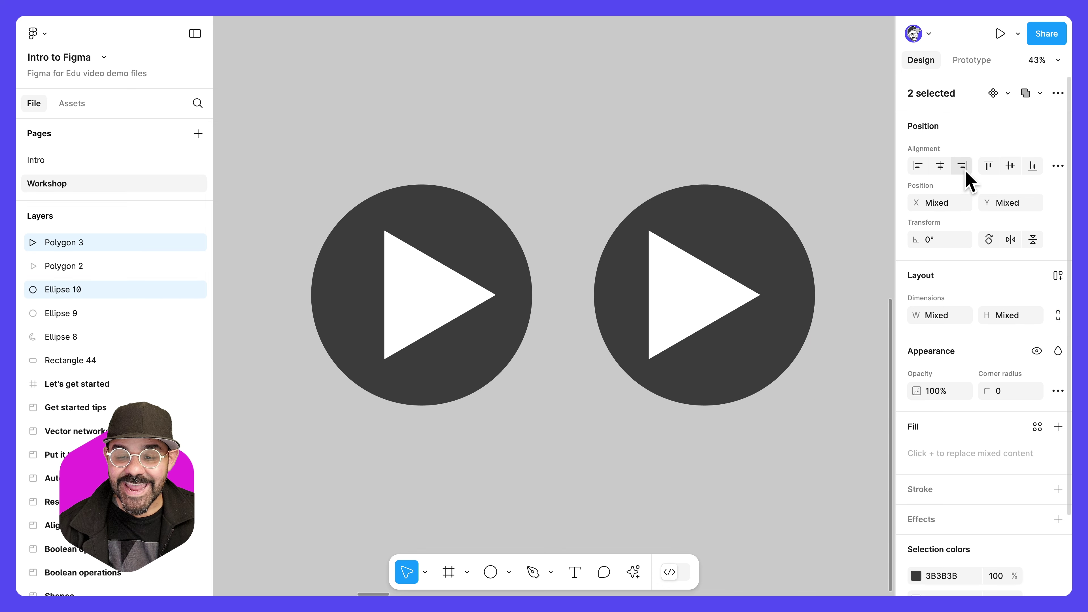
click(696, 308)
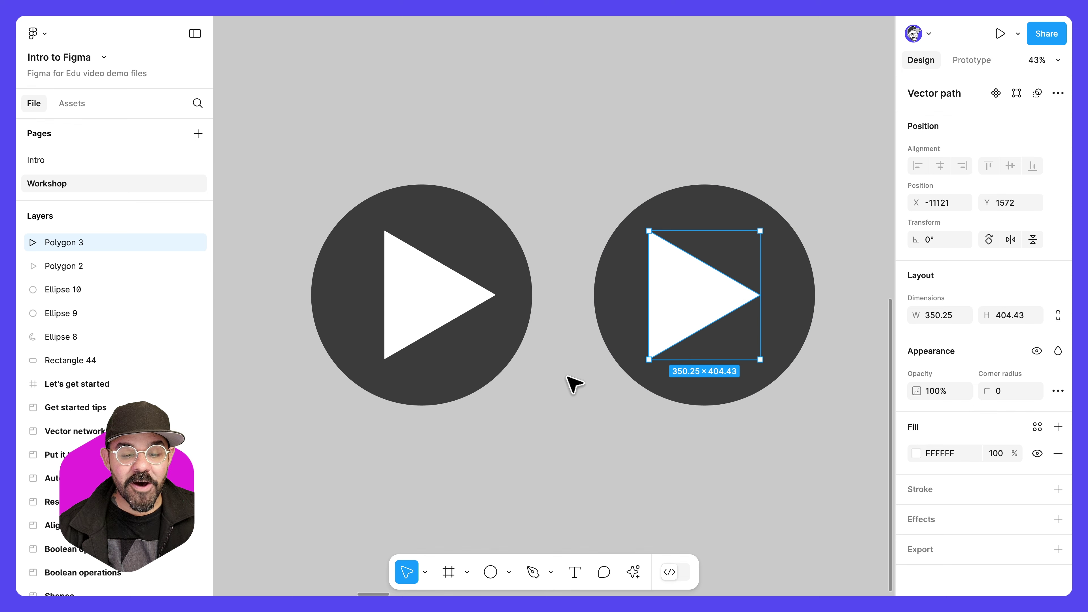
Delete the duplicated play button with the flattened triangle, keeping the original circle and triangle
click(515, 445)
drag(471, 463, 406, 309)
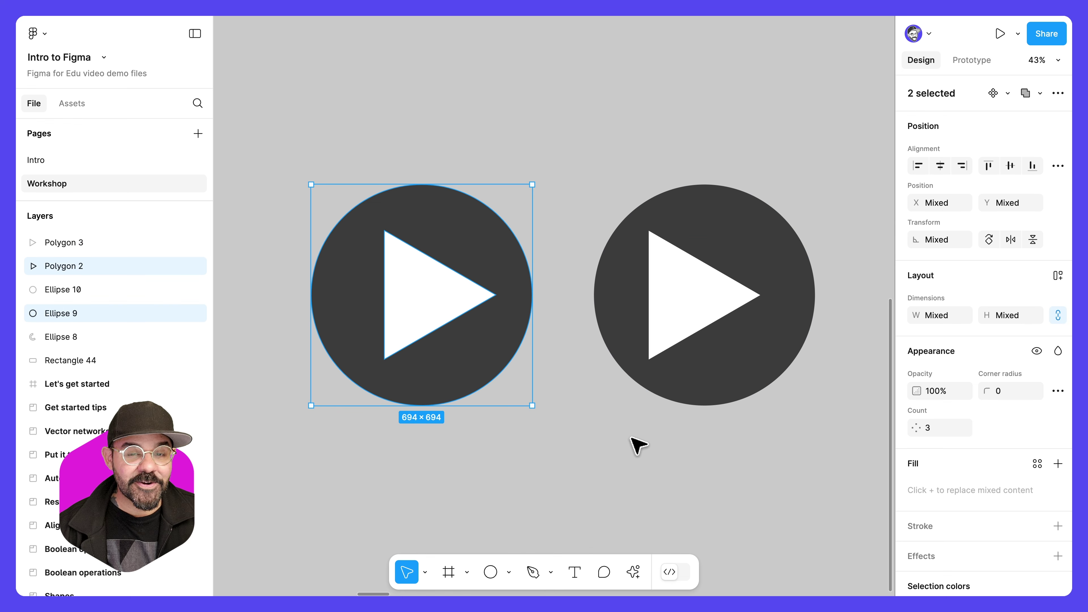
click(642, 448)
drag(643, 450, 686, 313)
key(Delete)
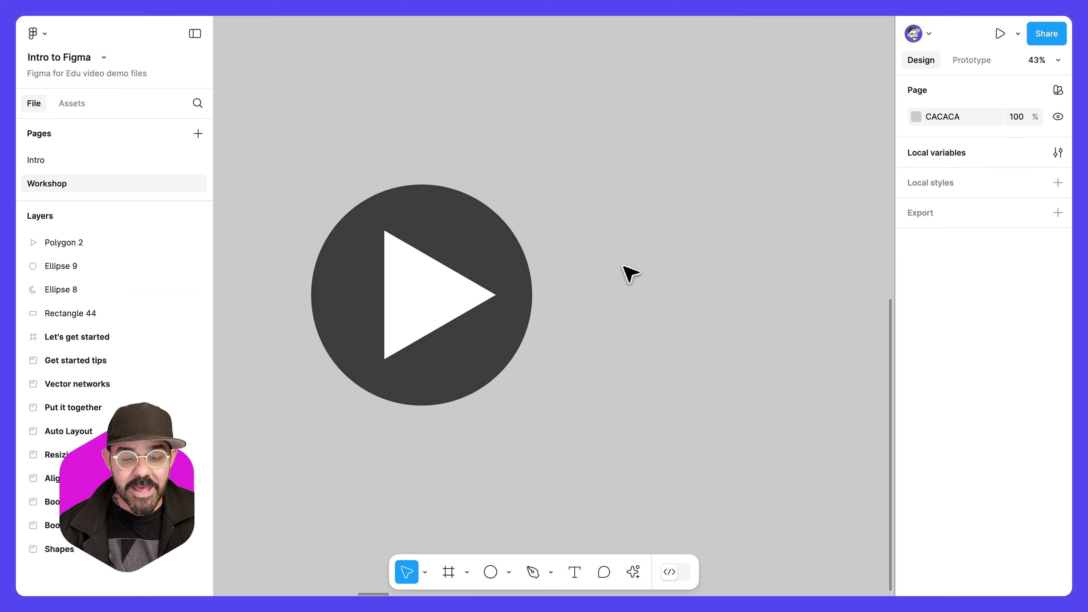
Draw a five-pointed star about 1140 by 1140 in the empty canvas area below the play button
scroll(627, 272, down, 5)
scroll(612, 282, up, 3)
scroll(597, 330, up, 4)
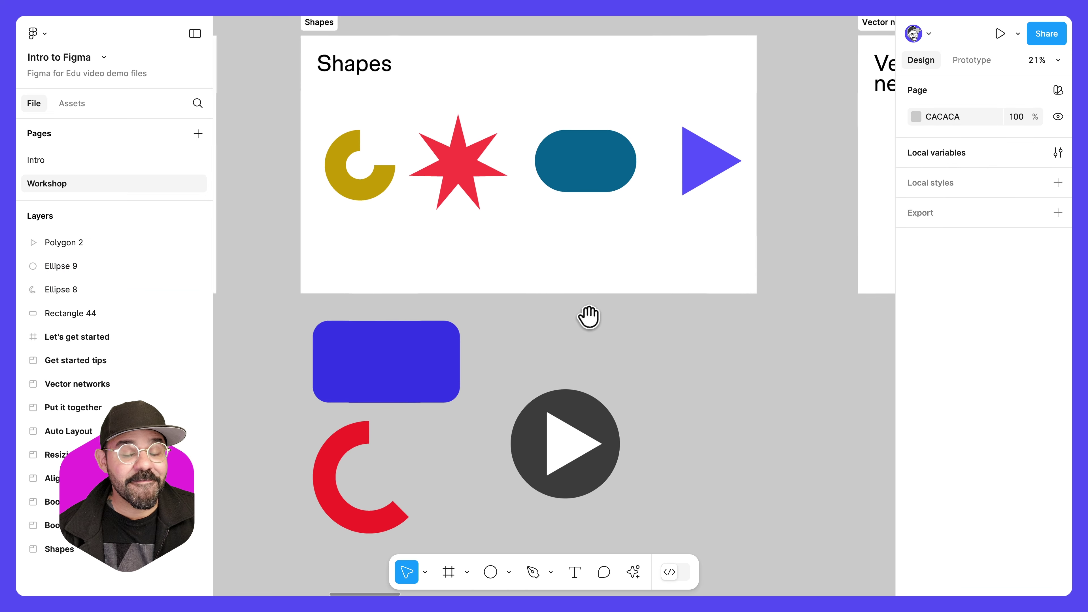
scroll(619, 330, down, 5)
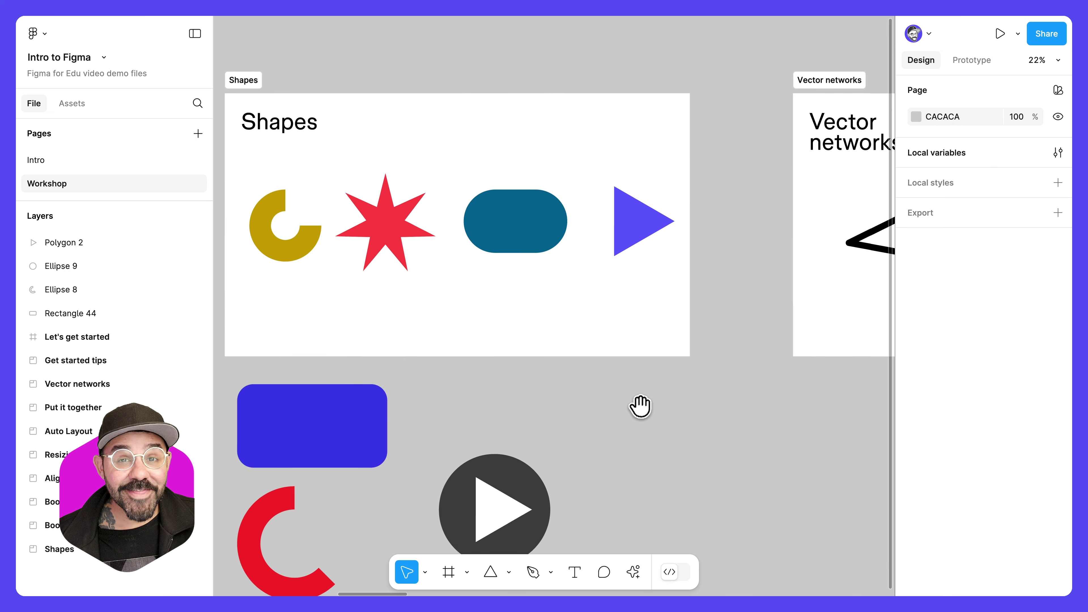
scroll(603, 446, up, 3)
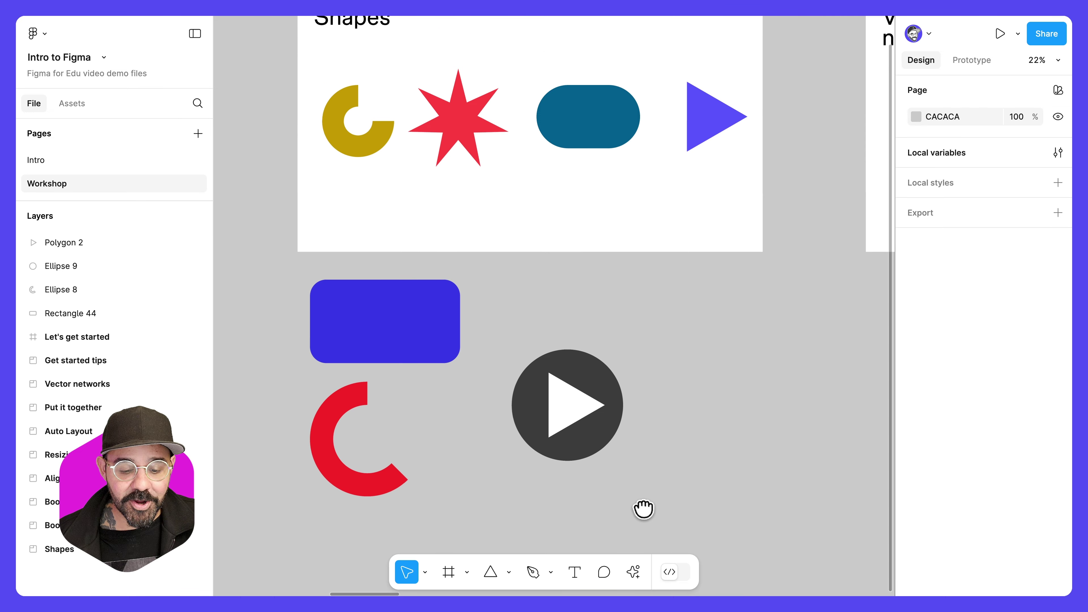
click(509, 572)
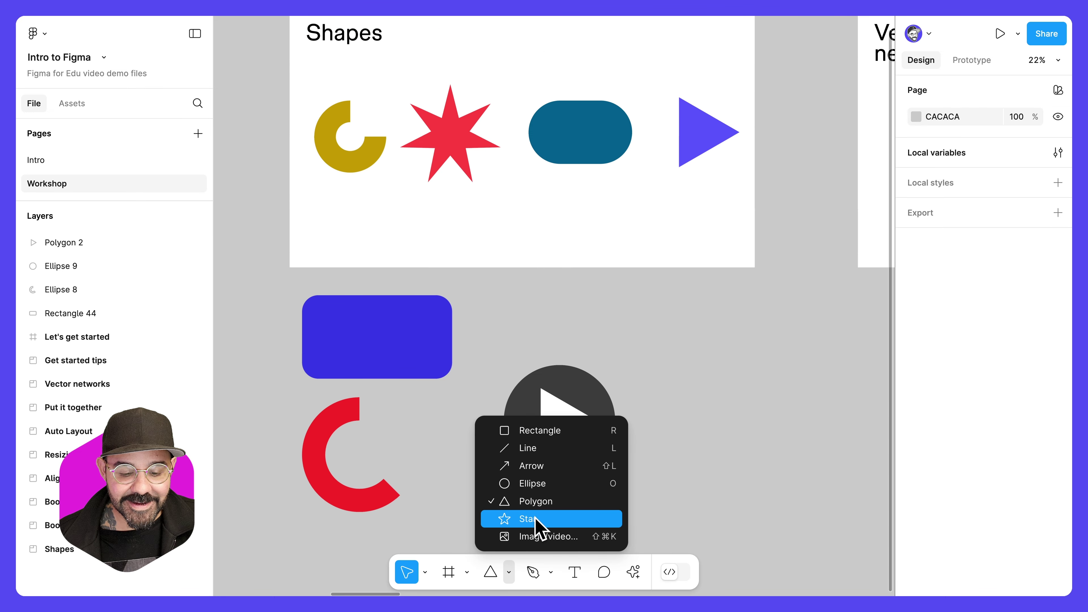
click(560, 520)
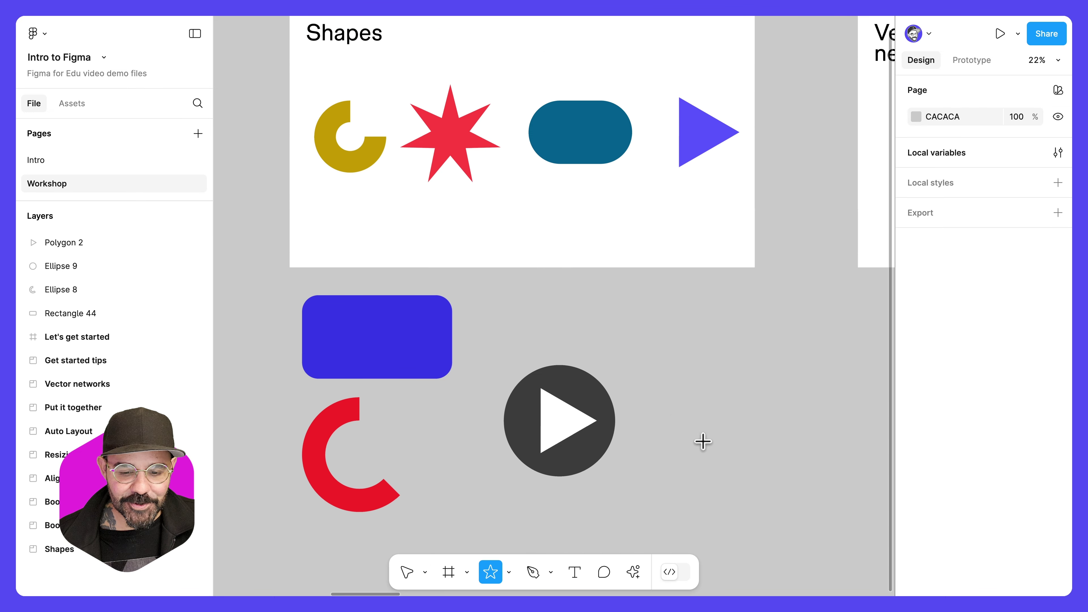
scroll(649, 382, down, 6)
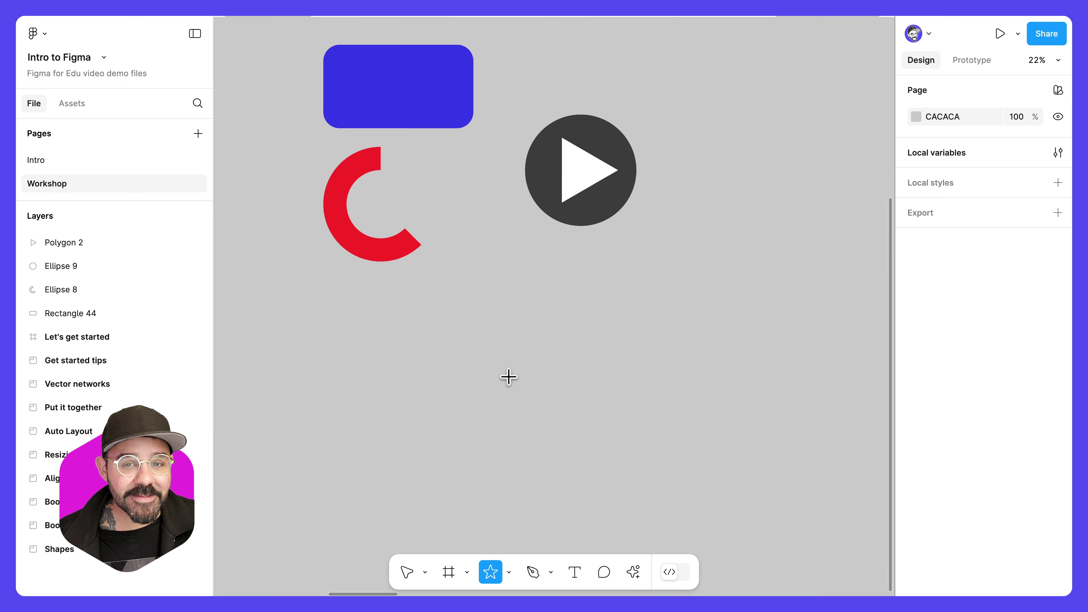
drag(540, 414, 582, 461)
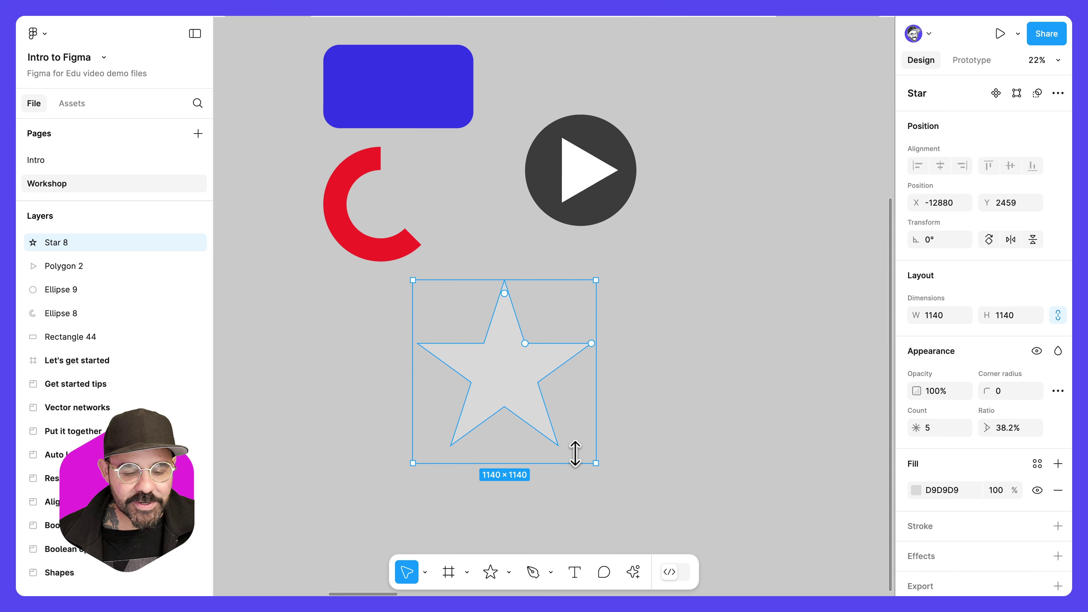
Fill the star with dark grey 2E2E2E and move it to about X -12687, Y 2606
click(915, 490)
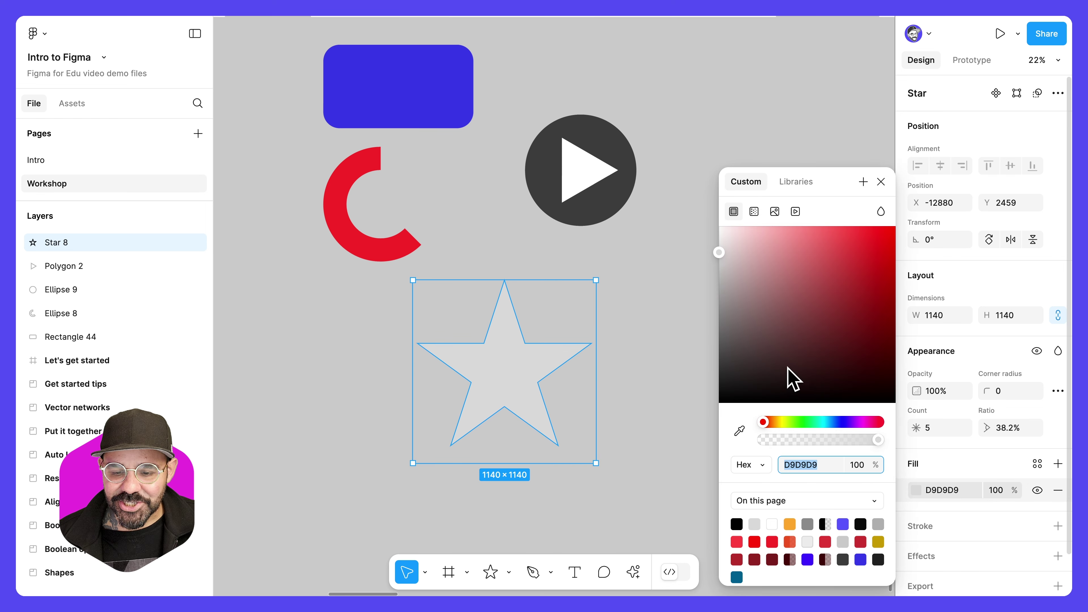
drag(792, 376, 720, 370)
click(881, 182)
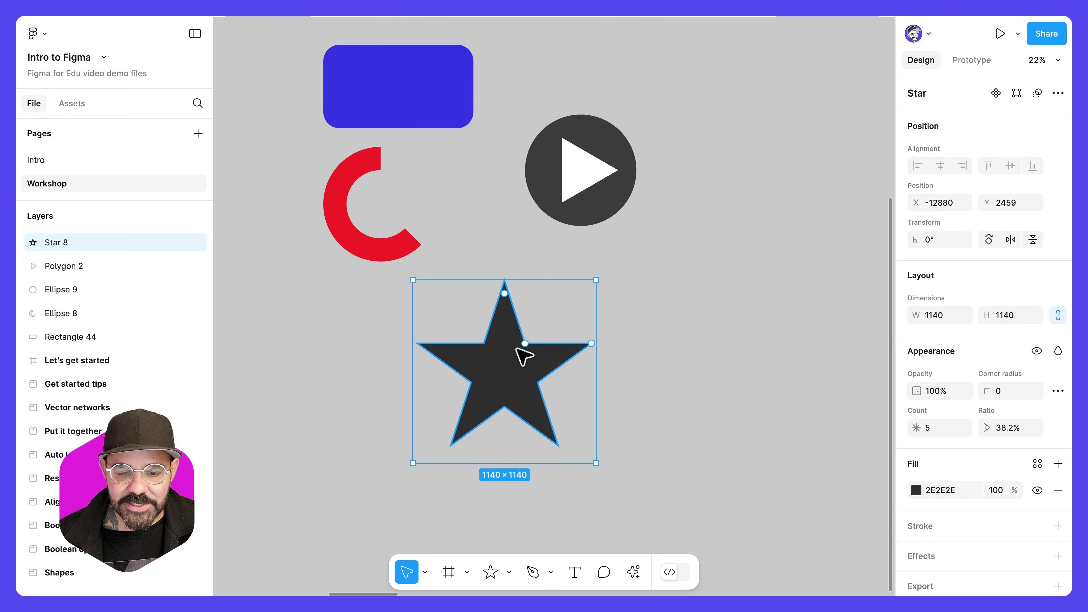
drag(520, 350, 538, 386)
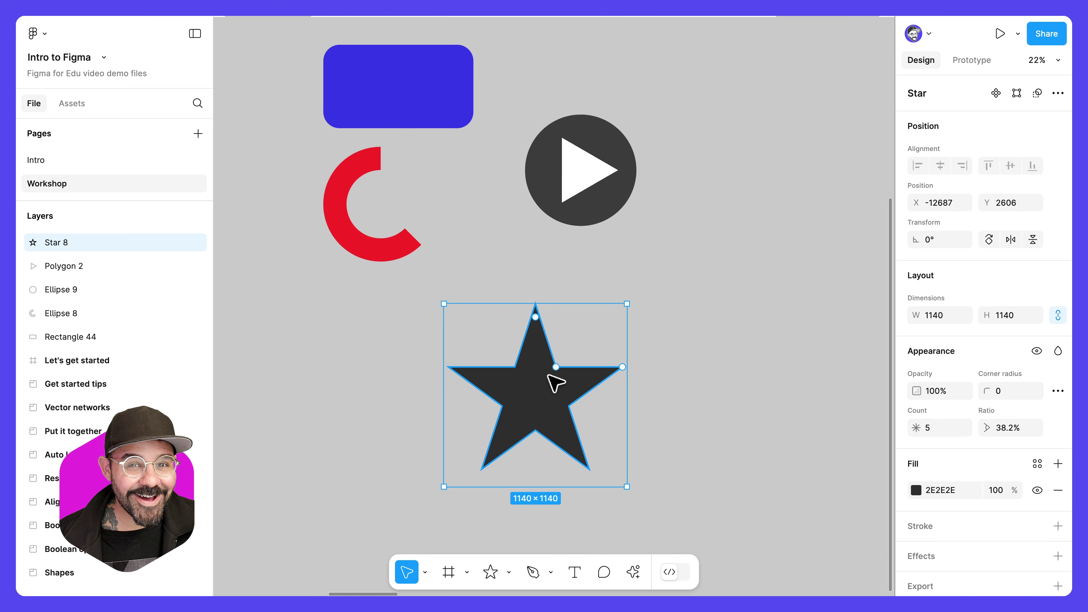
Reshape the star to nine points with a ratio of 57%
drag(556, 368, 594, 325)
drag(548, 362, 559, 358)
drag(541, 416, 561, 354)
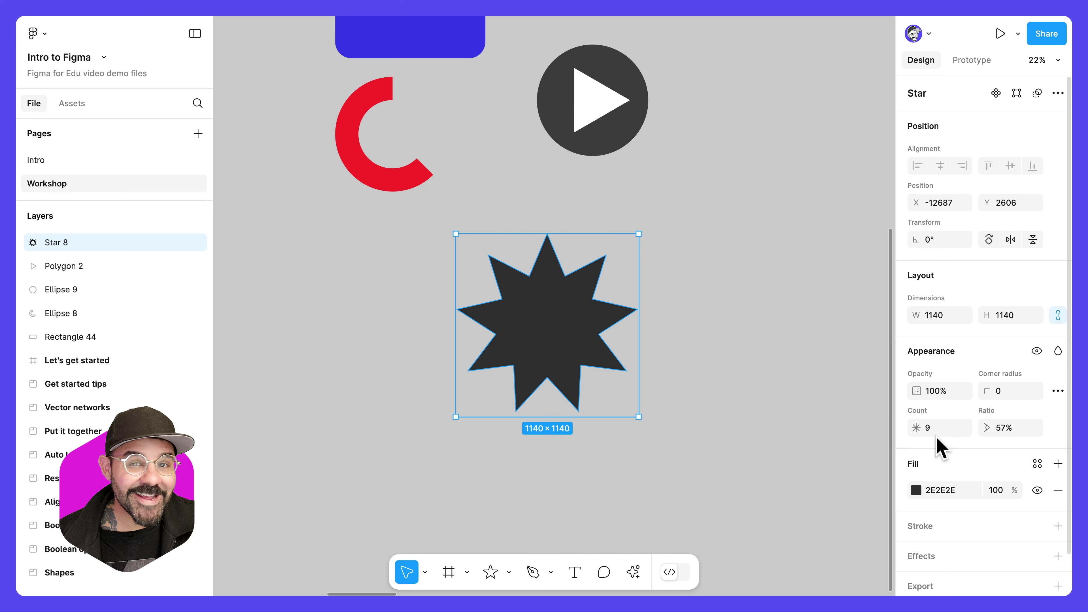
Reduce the star to four points with a narrower ratio of 28%
mouse_move(606, 257)
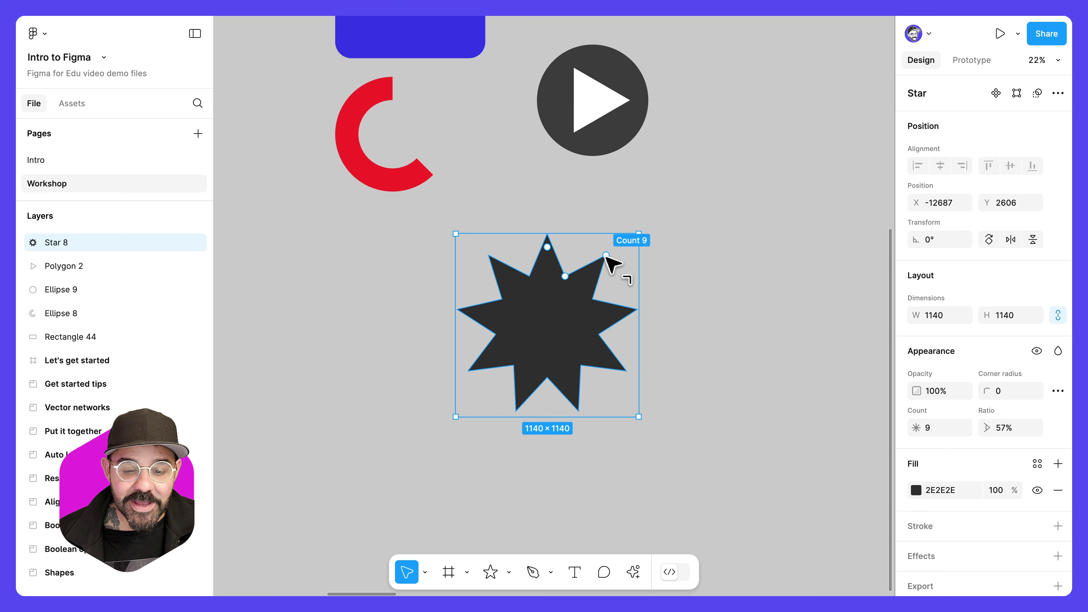
drag(607, 256, 565, 307)
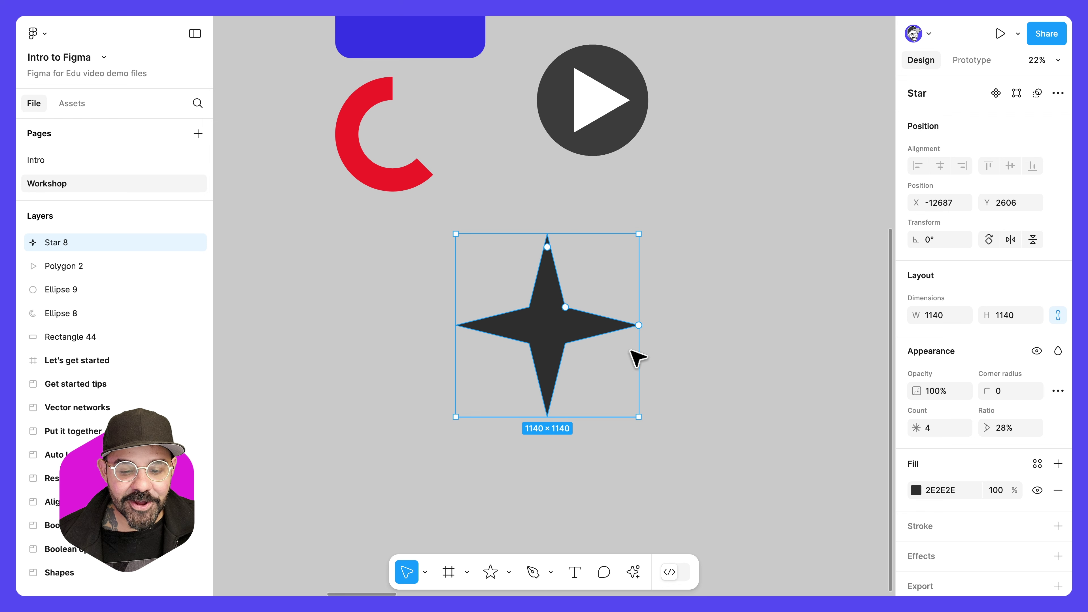
Give the star five points with a ratio of about 50%, and round its corners to a radius of about 61
drag(640, 325, 626, 292)
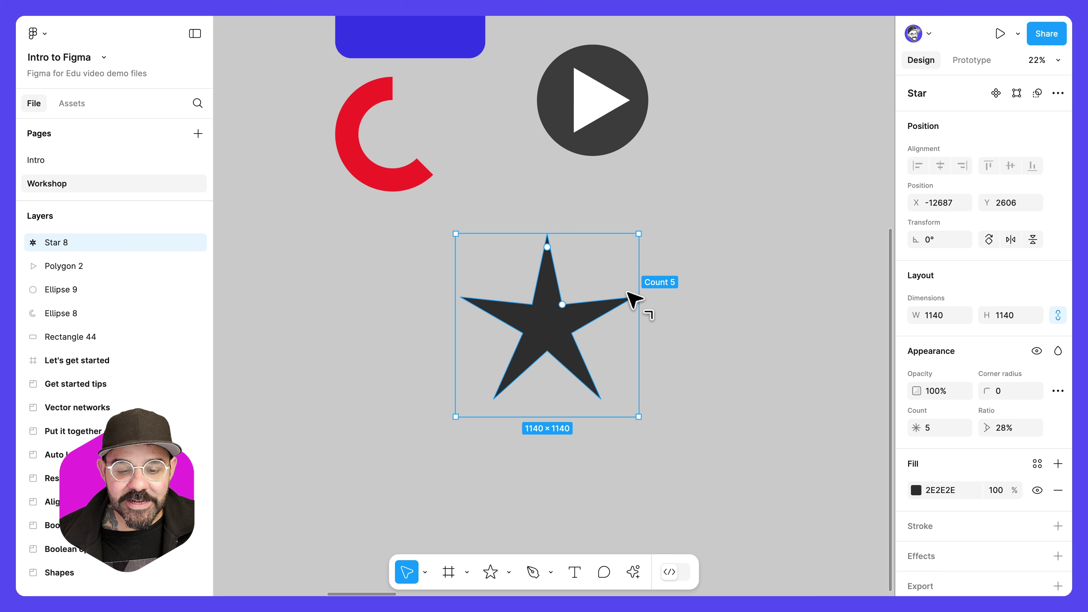
drag(563, 305, 591, 306)
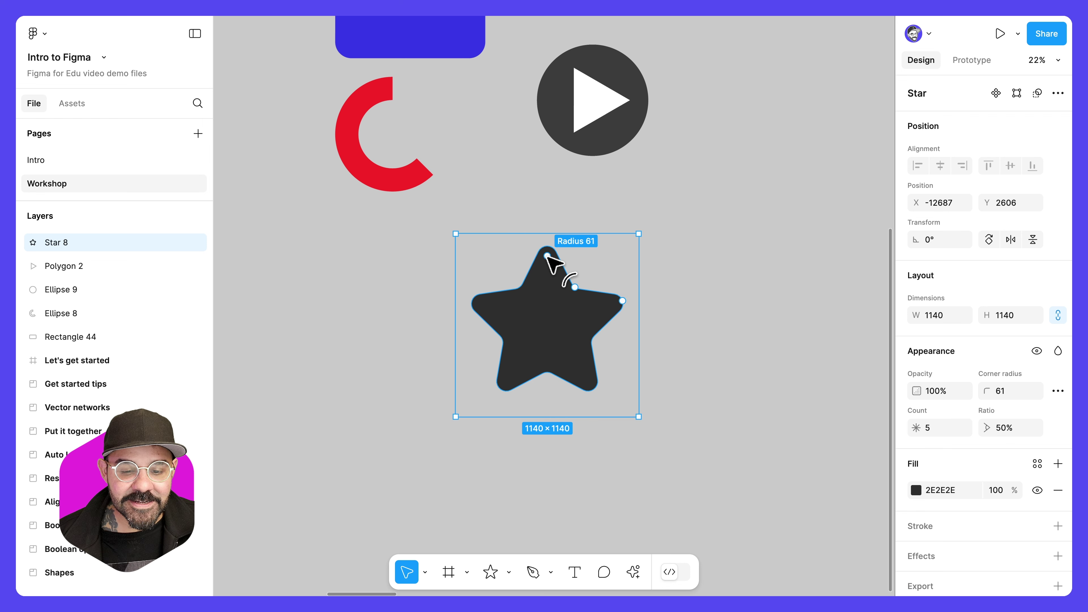
drag(548, 257, 575, 296)
click(690, 355)
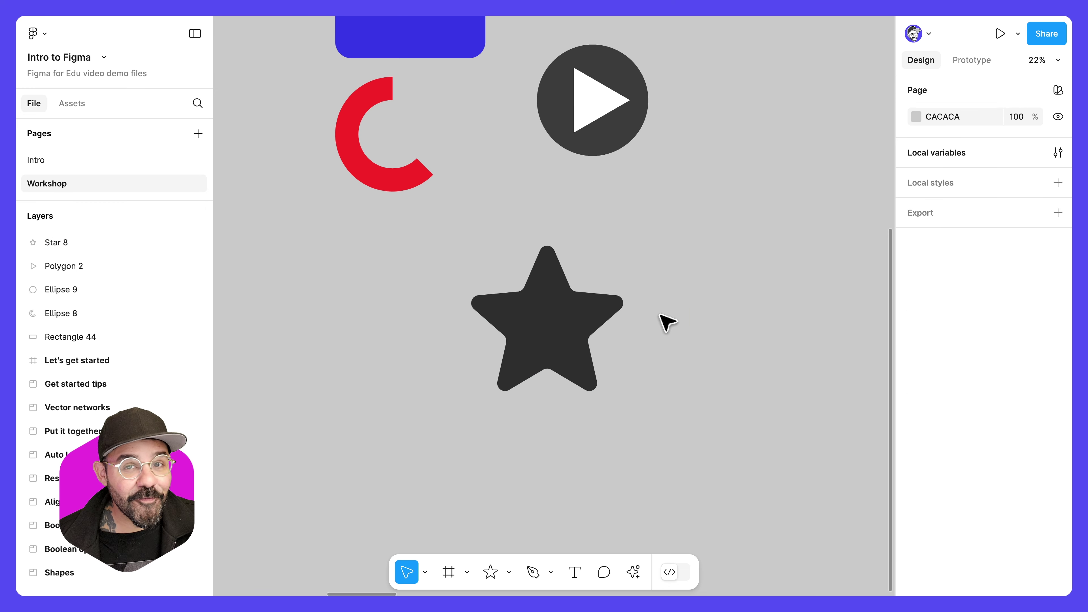
Examine the Vector networks frame with its paper plane, arrow and branching line examples
ctrl+scroll(662, 327, down, 5)
scroll(668, 257, up, 2)
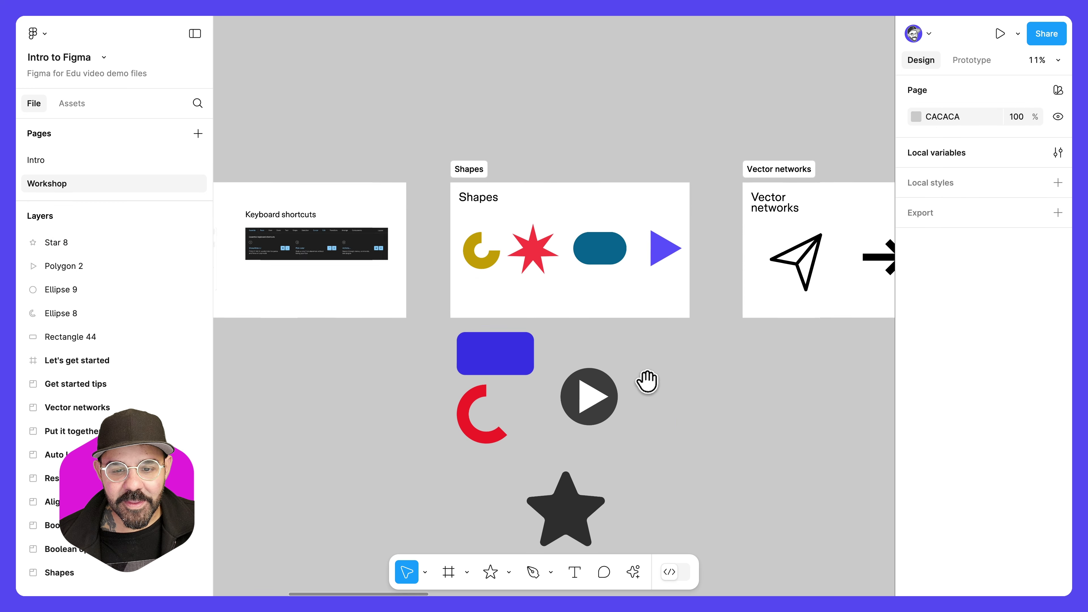
ctrl+scroll(646, 379, up, 1)
ctrl+scroll(788, 346, up, 2)
scroll(797, 335, right, 5)
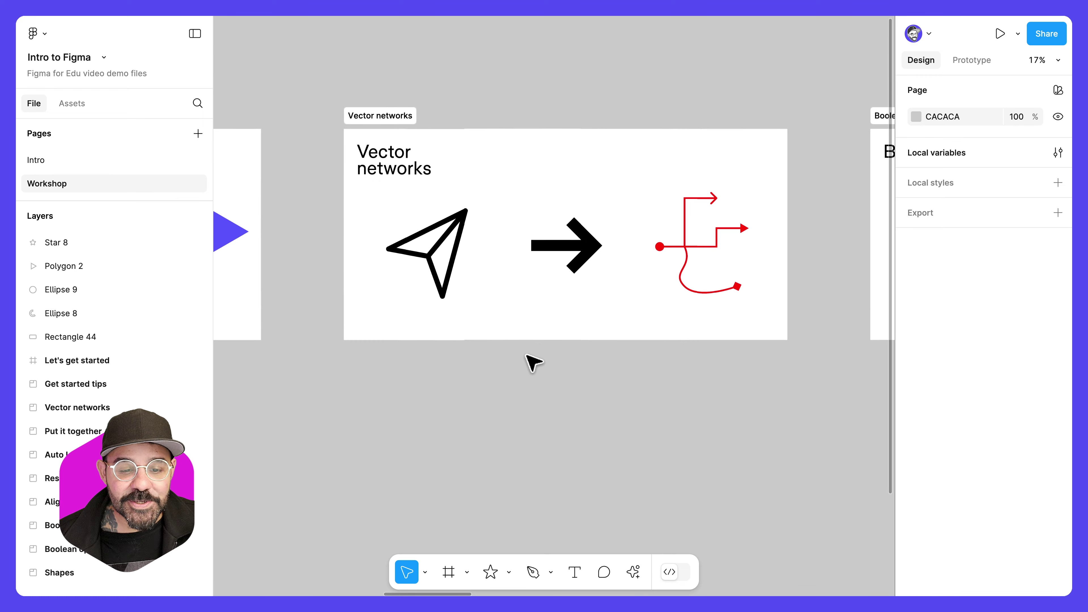
ctrl+scroll(532, 362, up, 2)
scroll(526, 355, up, 1)
scroll(527, 354, right, 1)
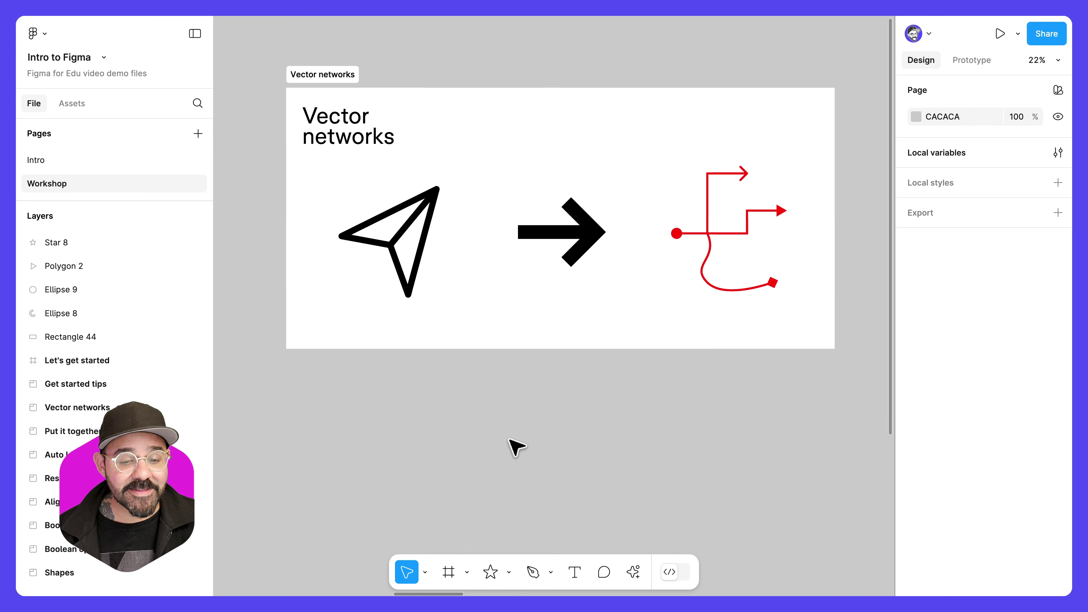
scroll(498, 433, up, 1)
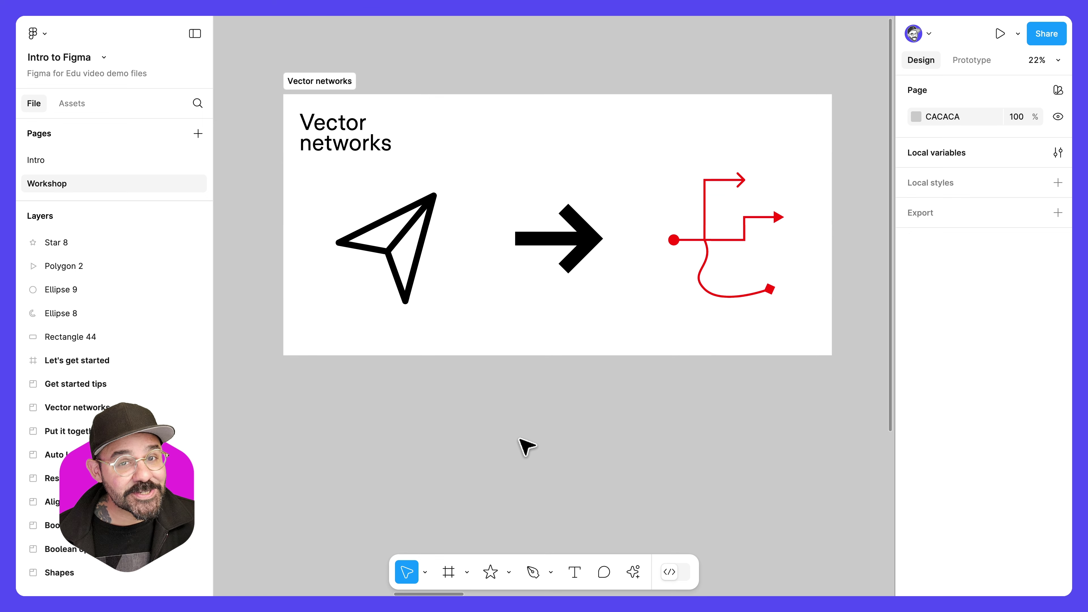
Draw a closed rectangular path about 664 wide and 530 tall with the Pen tool, below the Vector networks frame
click(534, 574)
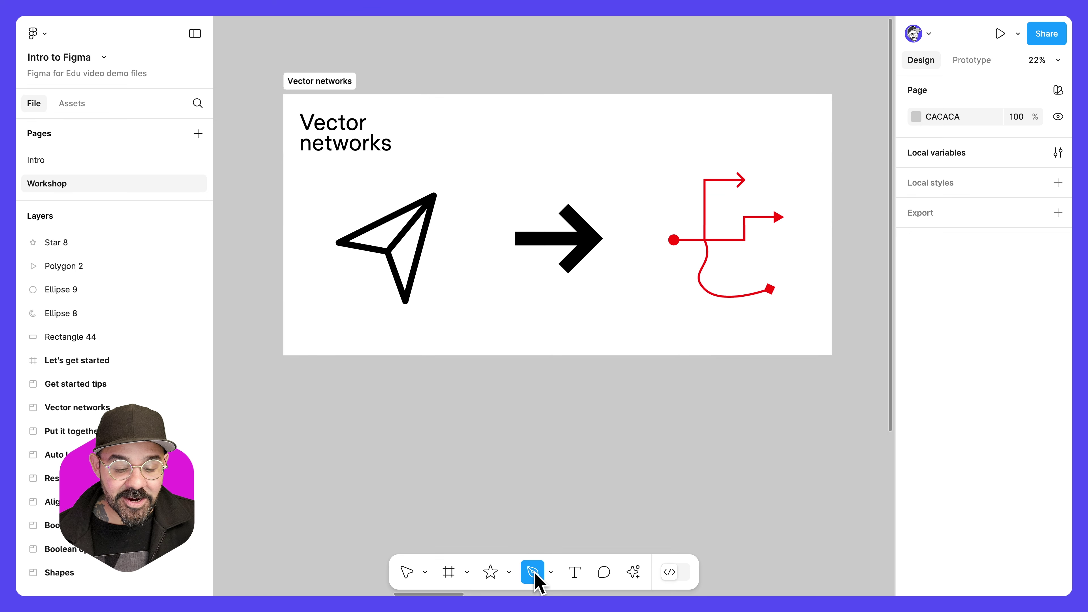
scroll(499, 448, down, 5)
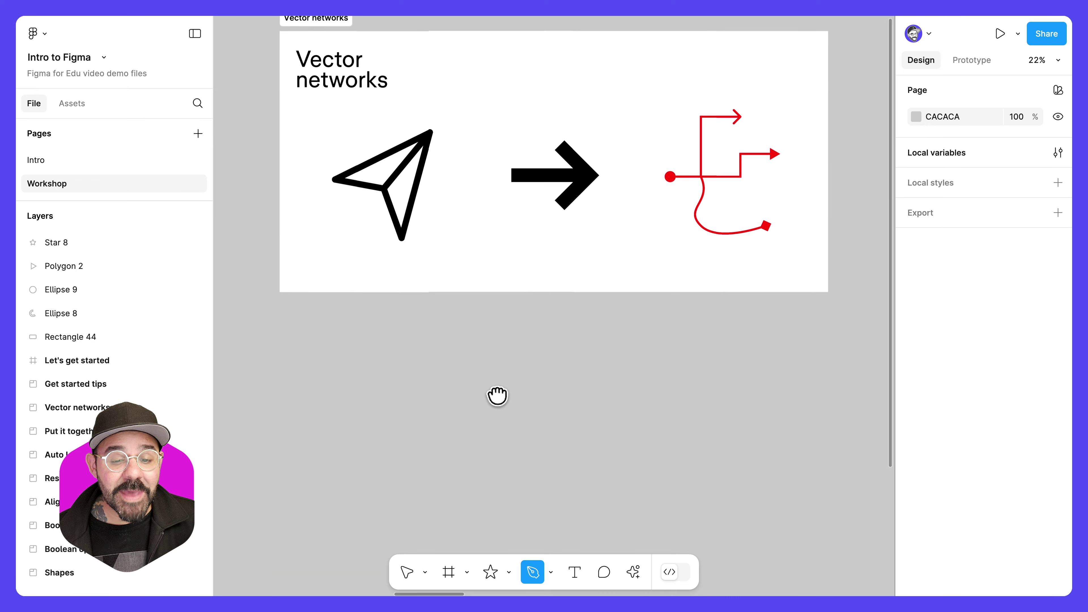
scroll(500, 418, up, 3)
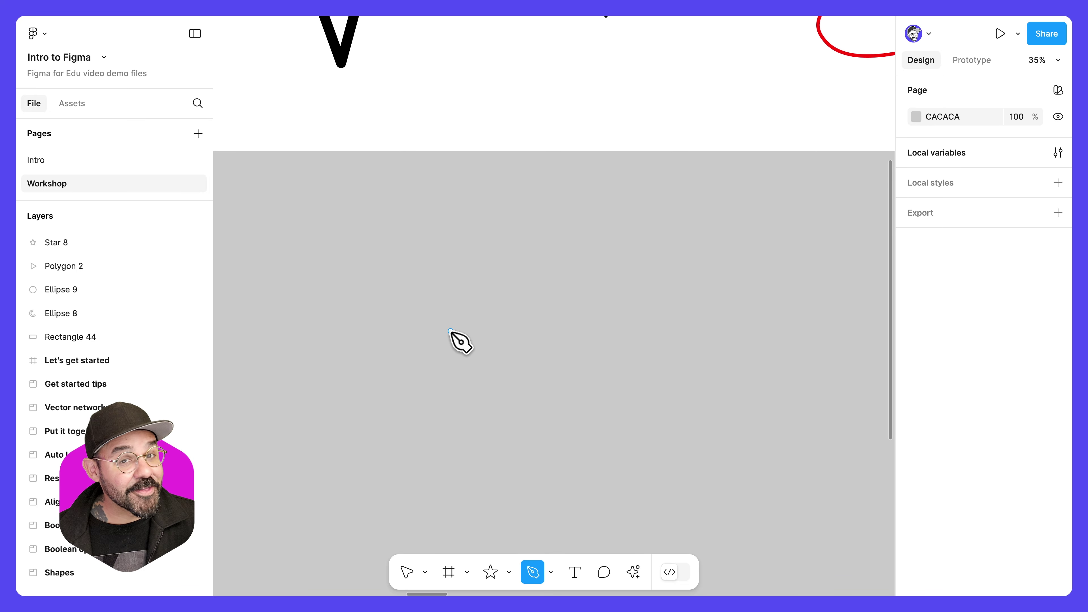
scroll(452, 326, down, 3)
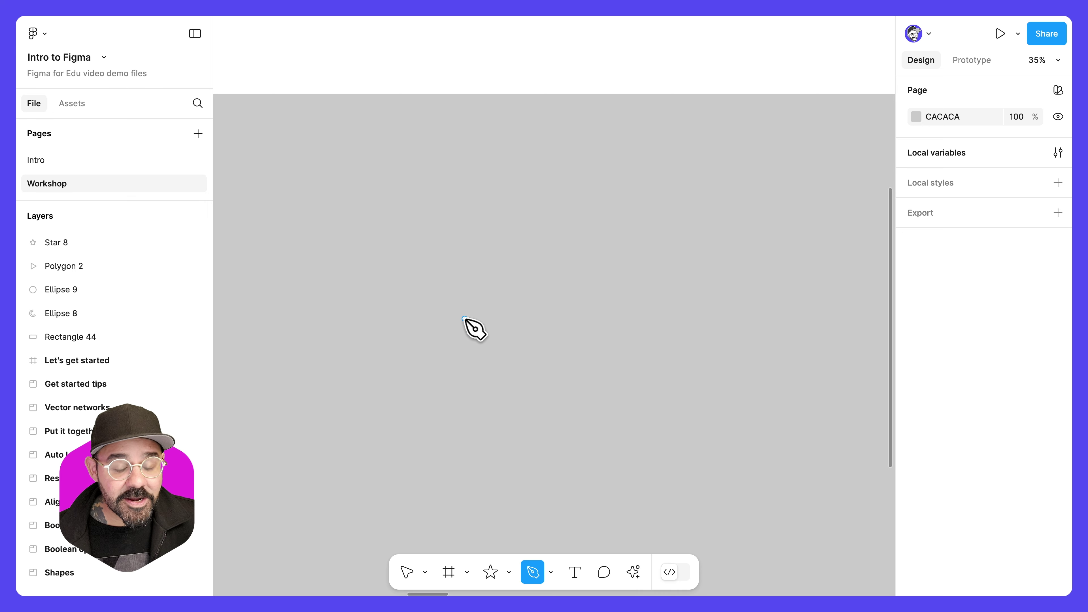
click(460, 246)
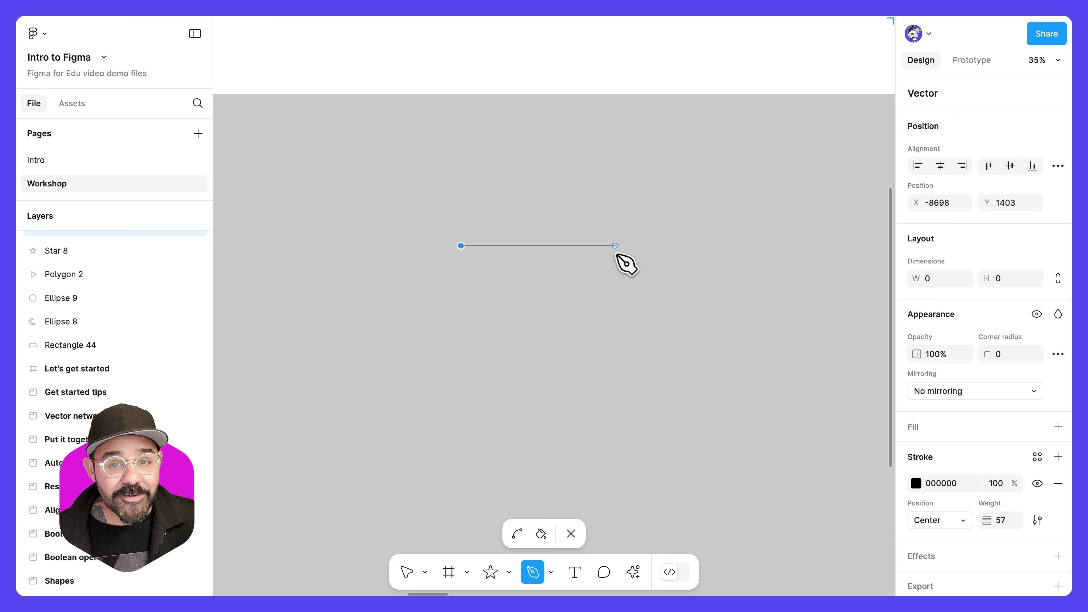
click(632, 246)
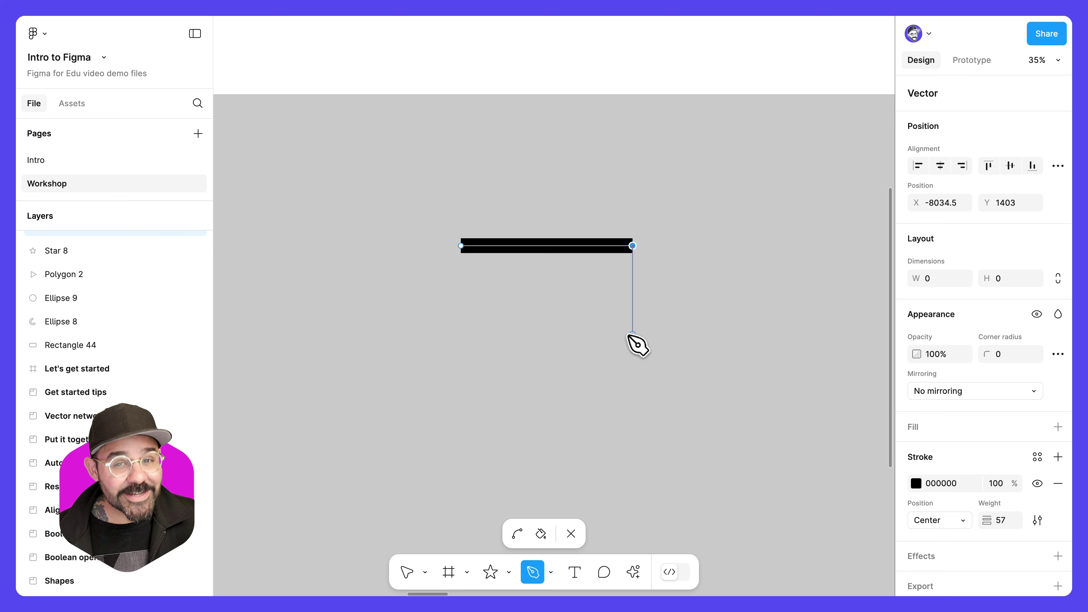
click(632, 383)
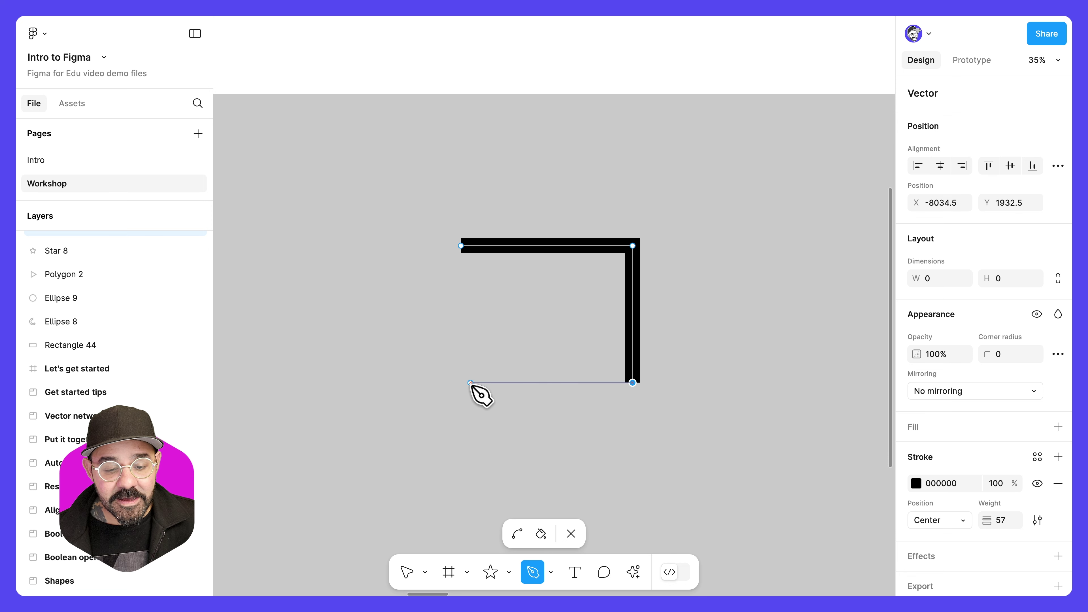
click(460, 383)
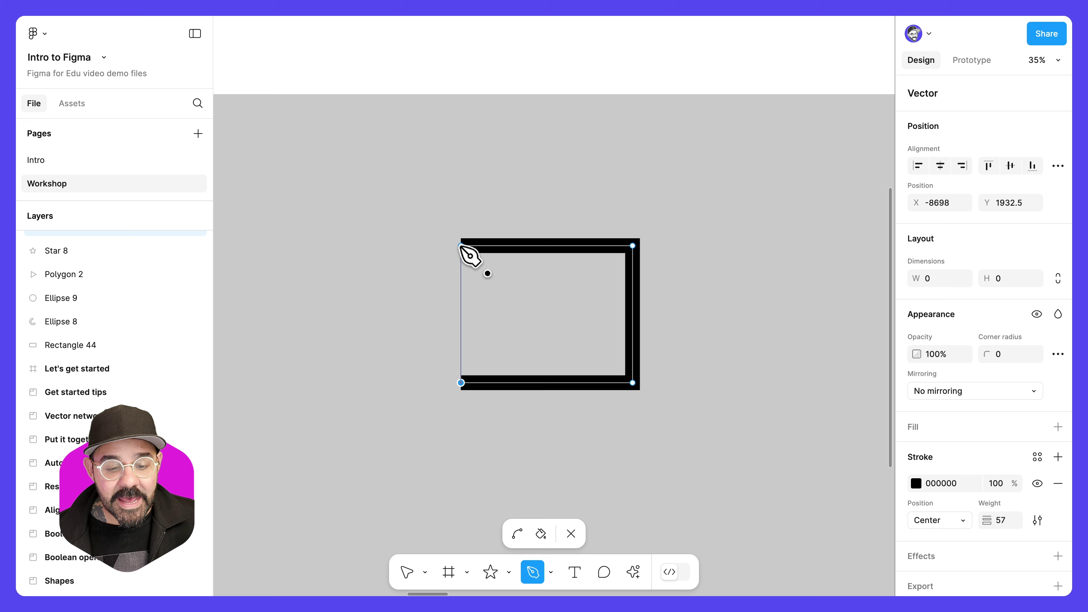
click(461, 247)
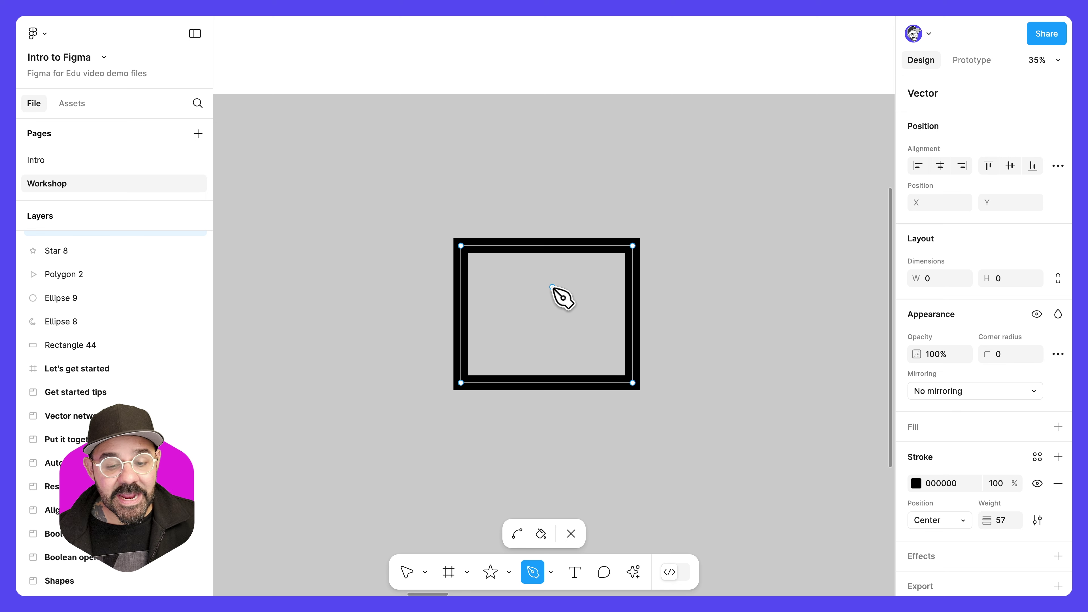
key(Escape)
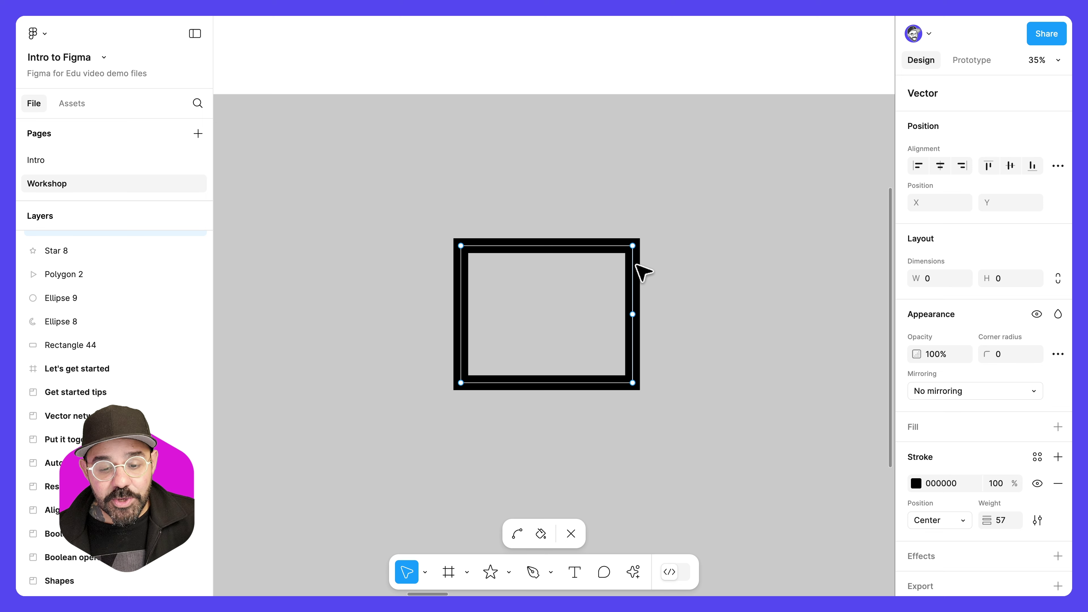
Move the rectangle's four corner points outward to enlarge it into a slightly tapered four-sided shape
scroll(102, 342, up, 1)
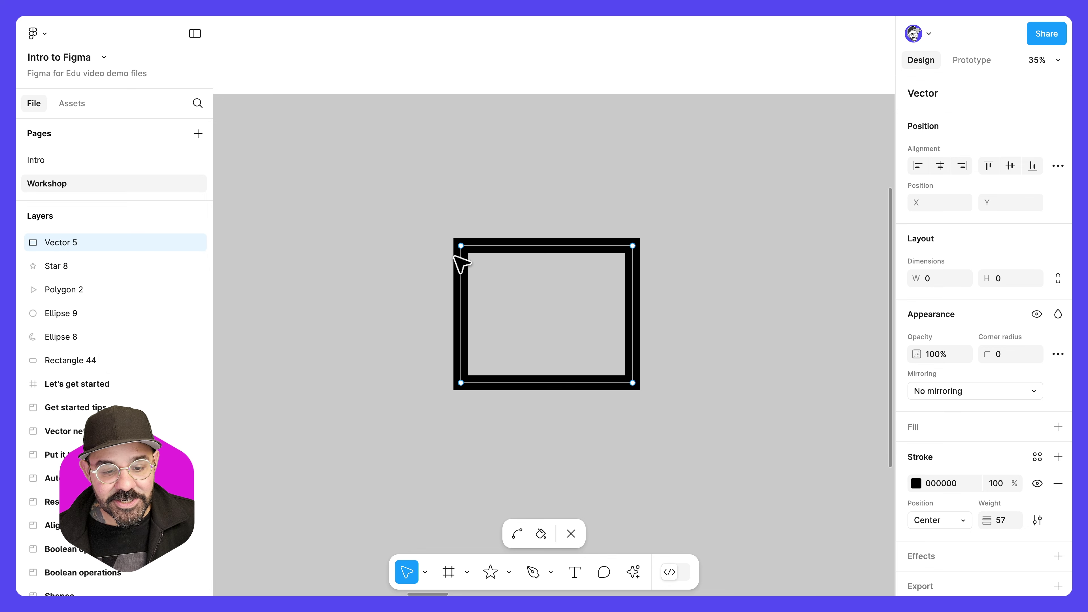
drag(460, 246, 419, 218)
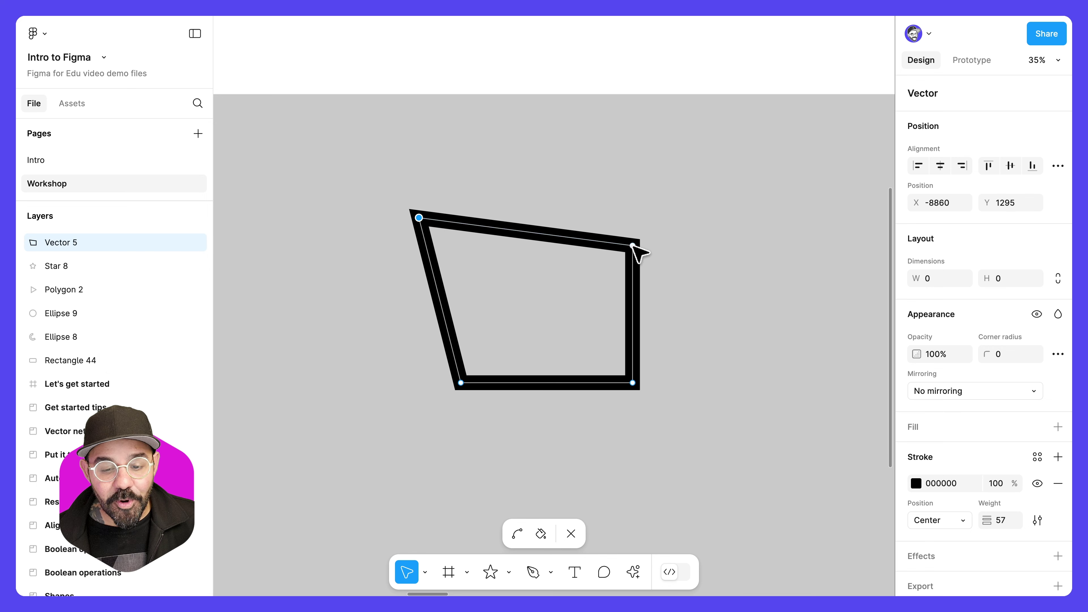
drag(633, 246, 675, 218)
drag(461, 382, 436, 403)
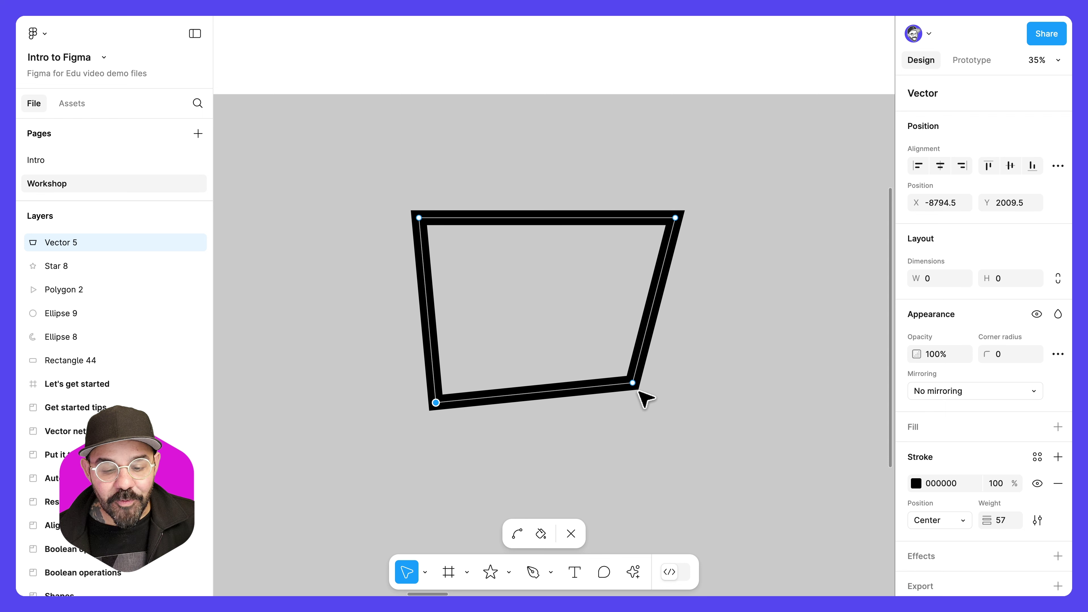
drag(632, 383, 670, 403)
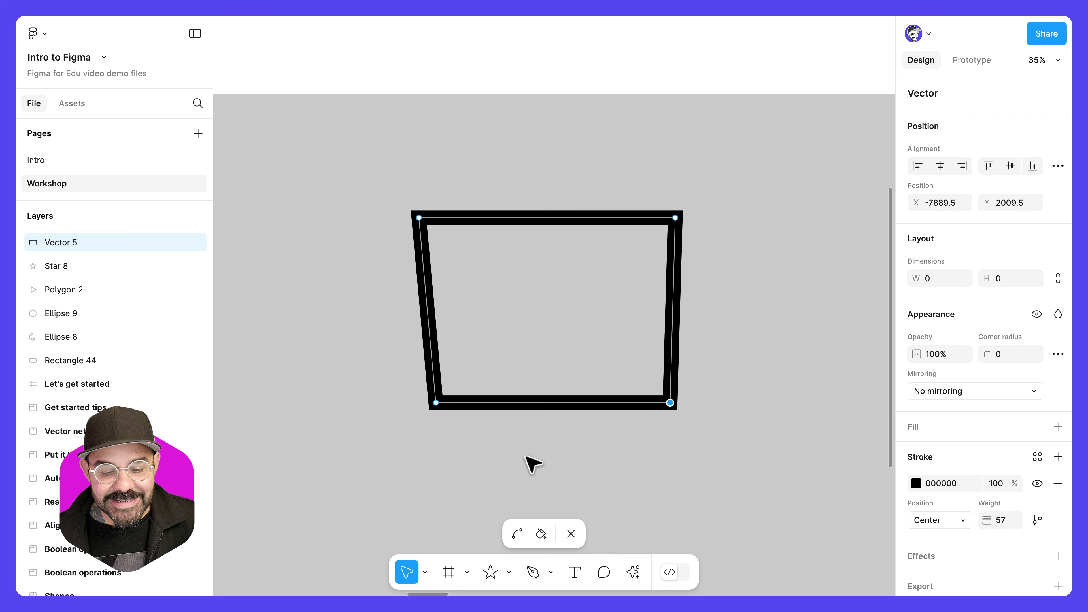
Curve all four corner points into a rounded shape with the Bend tool and pull the lower-left point's curve handle inward
click(516, 535)
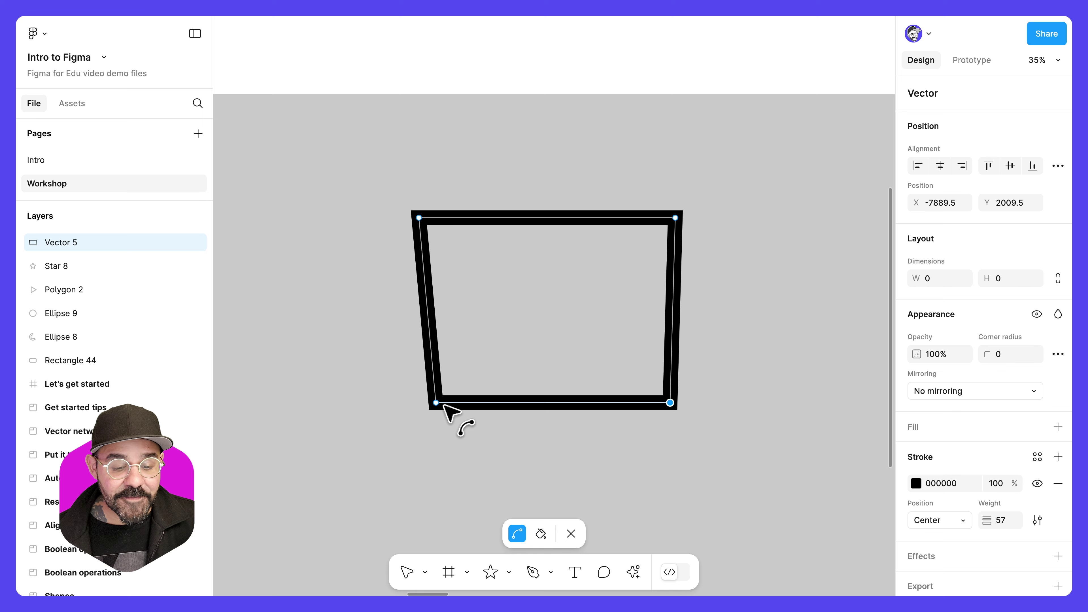
drag(437, 404, 444, 444)
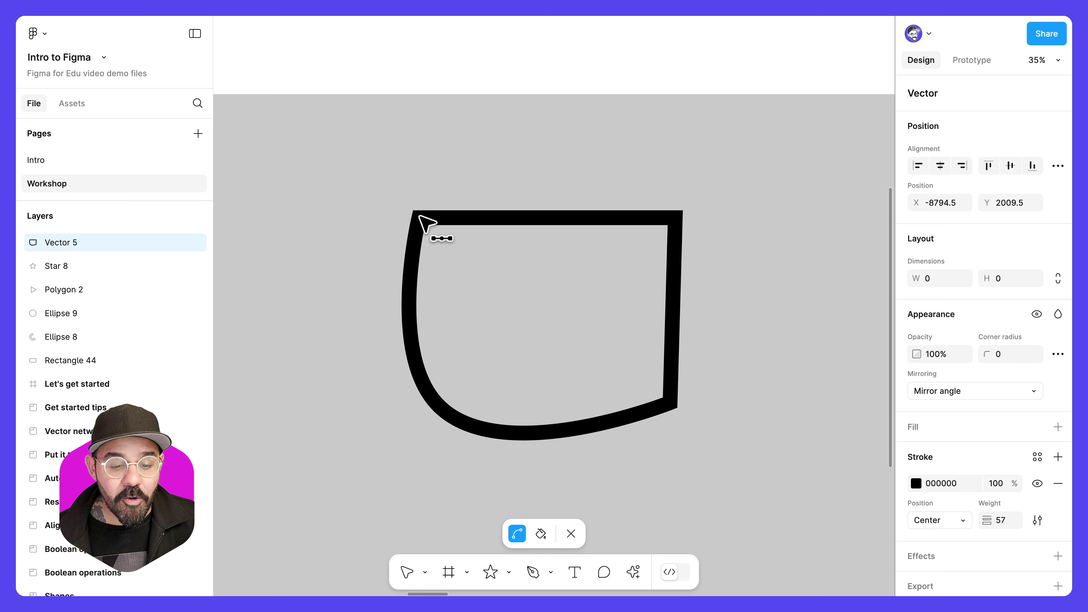
drag(420, 217, 428, 226)
drag(676, 218, 690, 236)
drag(670, 404, 676, 415)
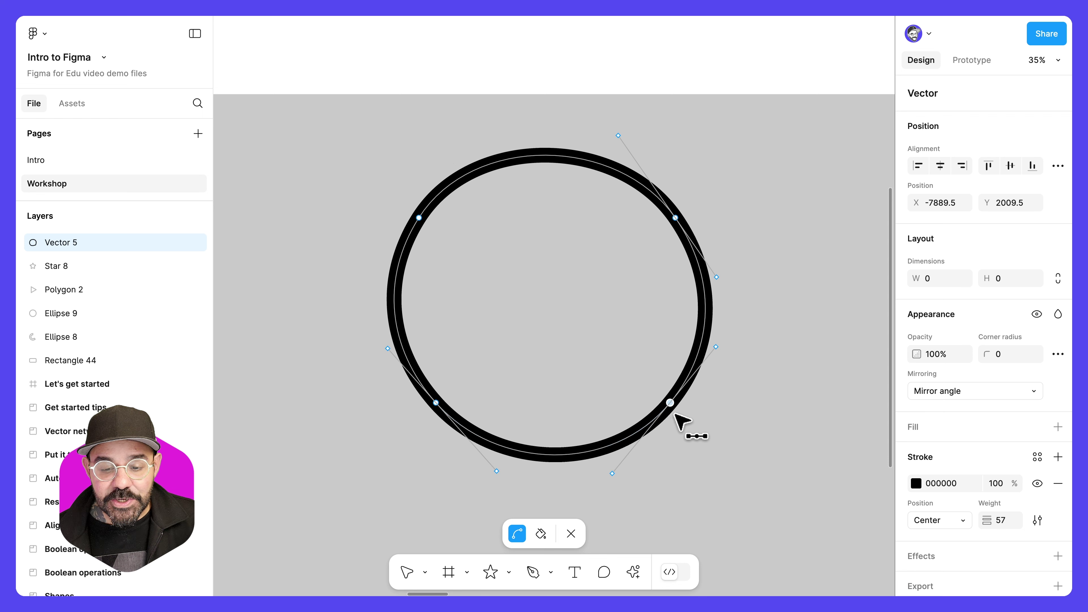
drag(436, 402, 505, 396)
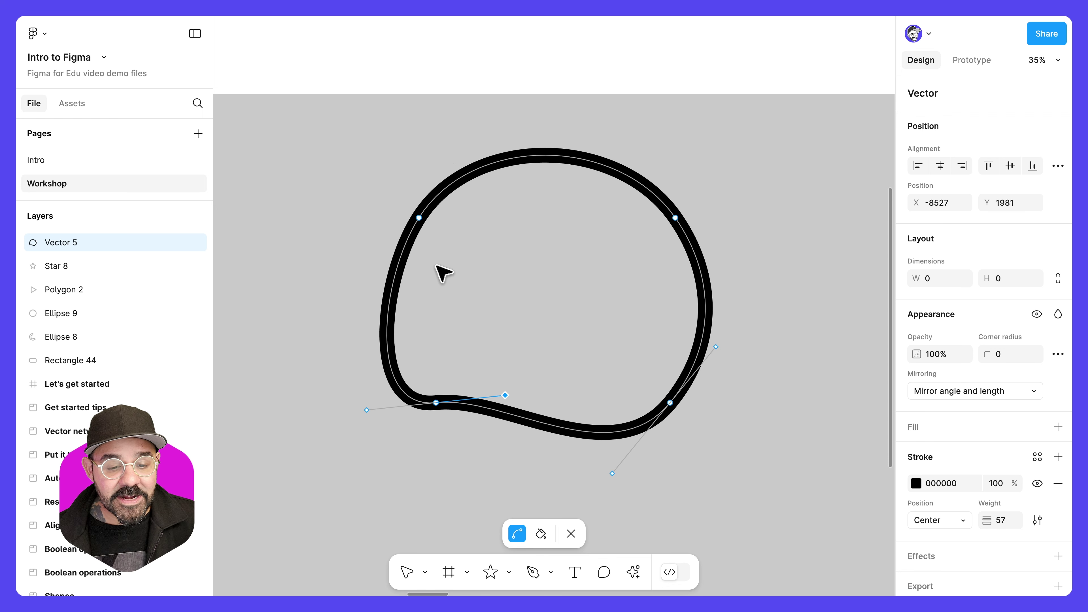
Straighten all four curved points back into sharp corners with the Bend tool
click(419, 218)
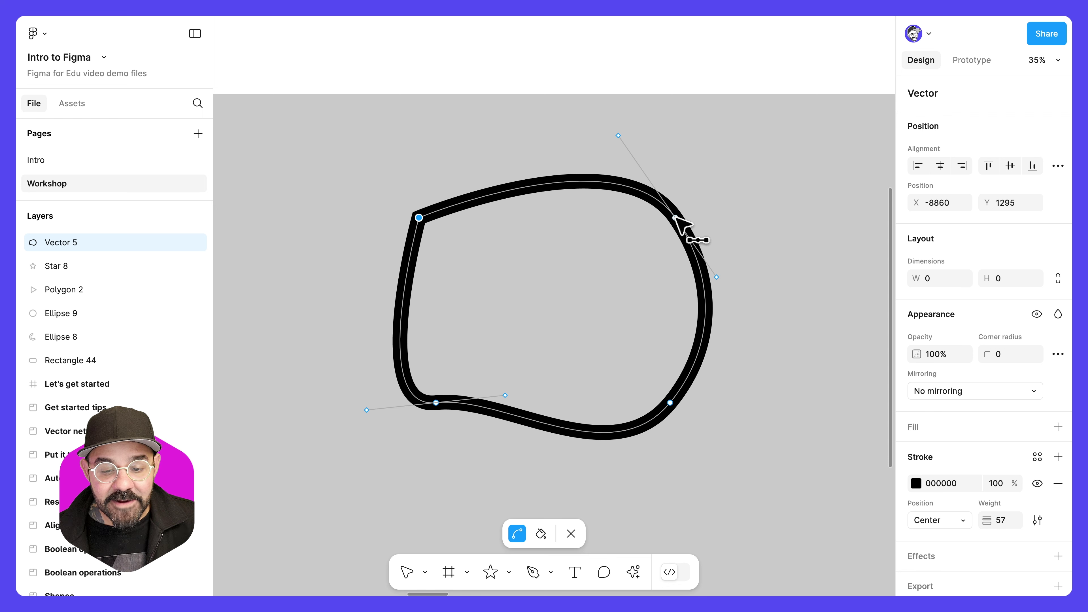
click(675, 218)
click(670, 402)
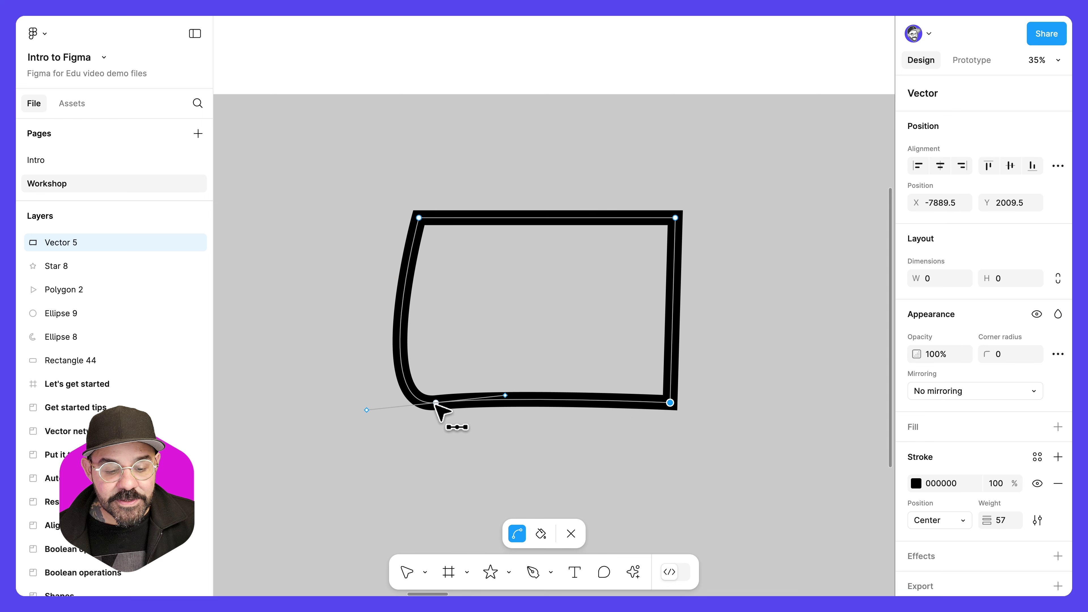
click(436, 403)
key(v)
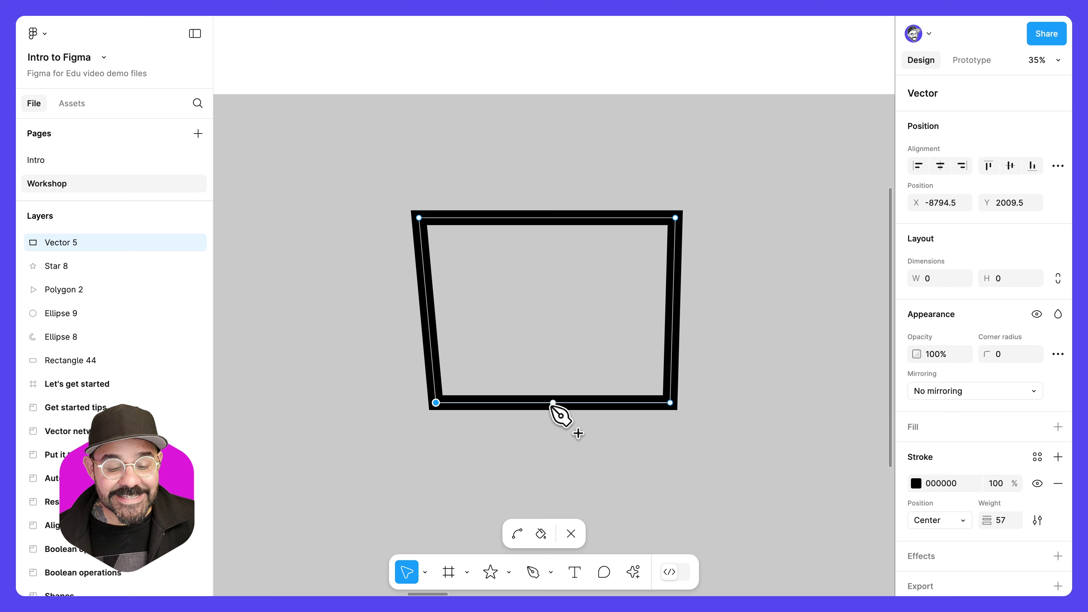
Add a vertical divider between the midpoints of the shape's bottom and top edges with the Pen tool
click(533, 571)
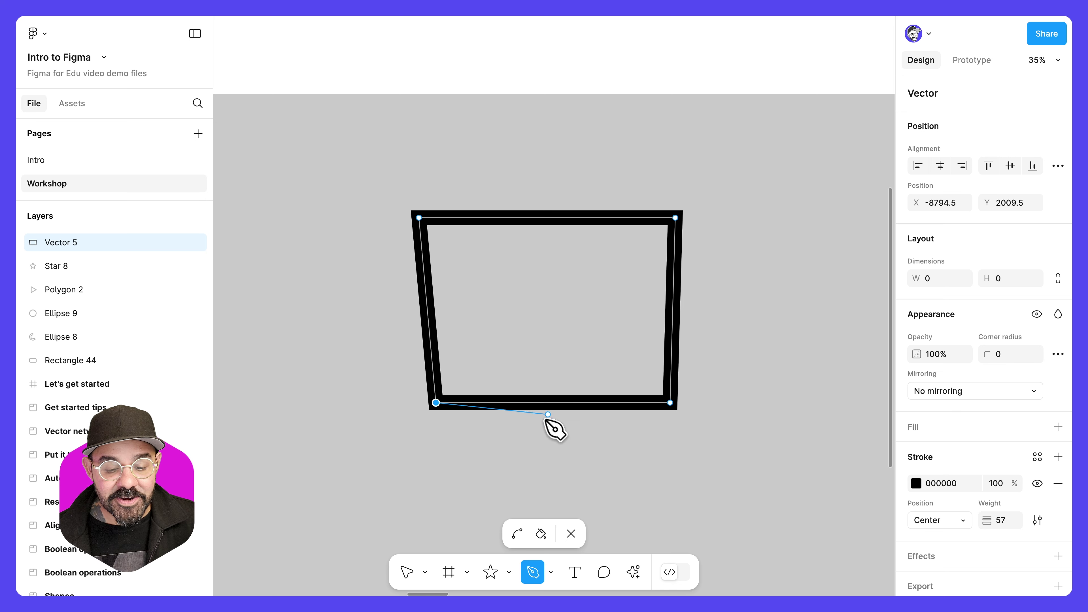
key(Escape)
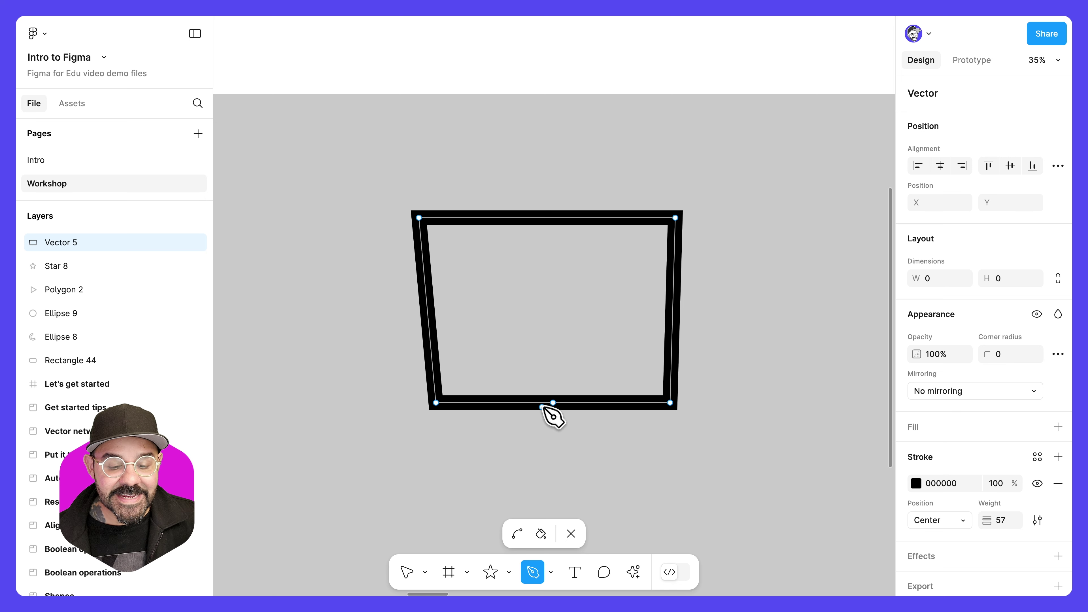
click(553, 402)
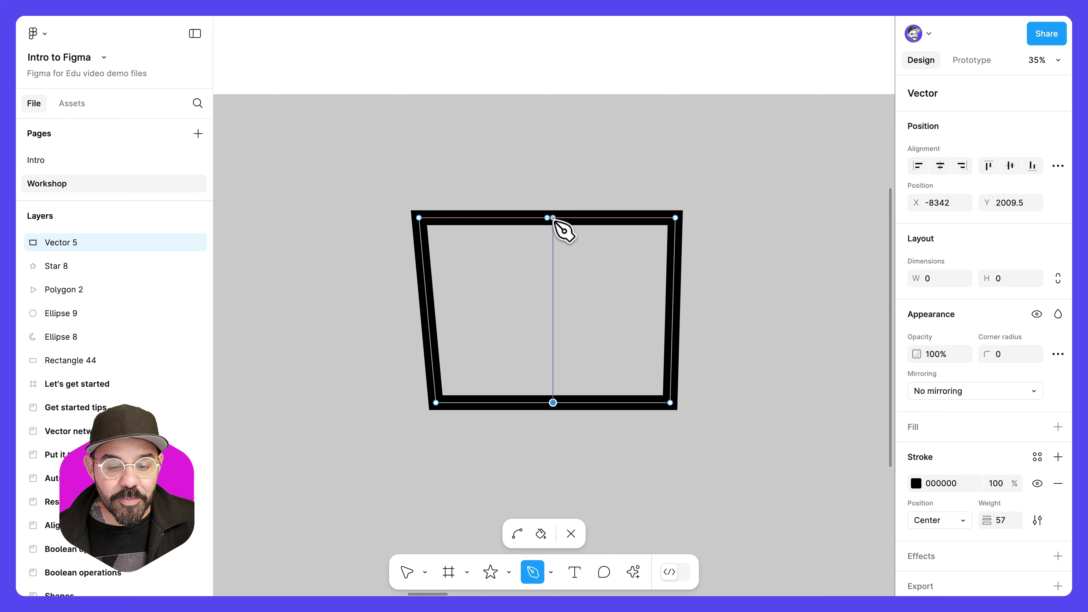
click(547, 218)
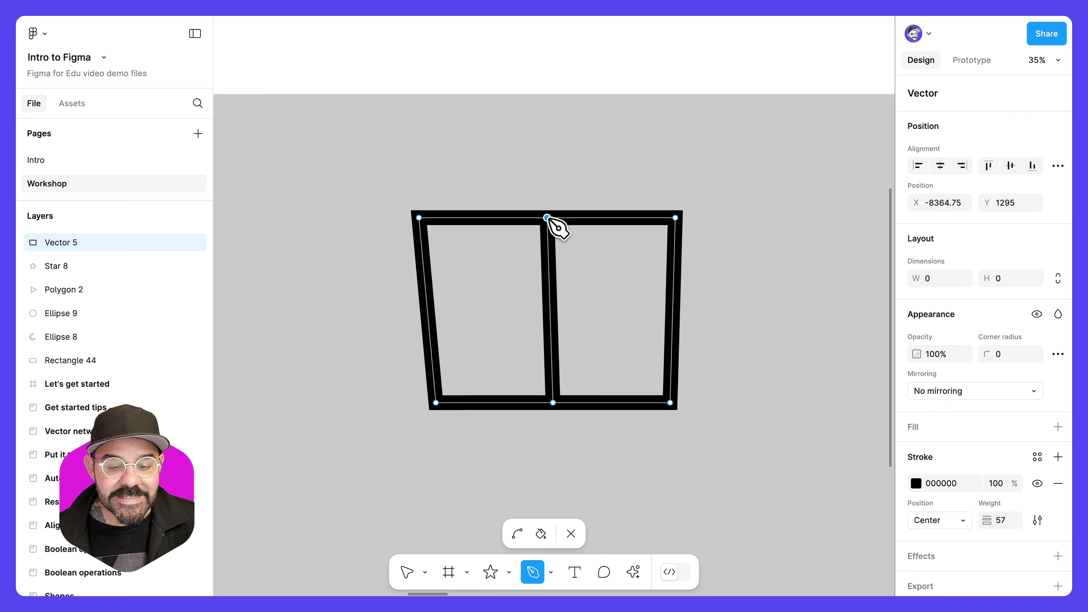
Connect the midpoints of both side edges to the vertical divider's midpoint, splitting the shape into four panes
click(427, 310)
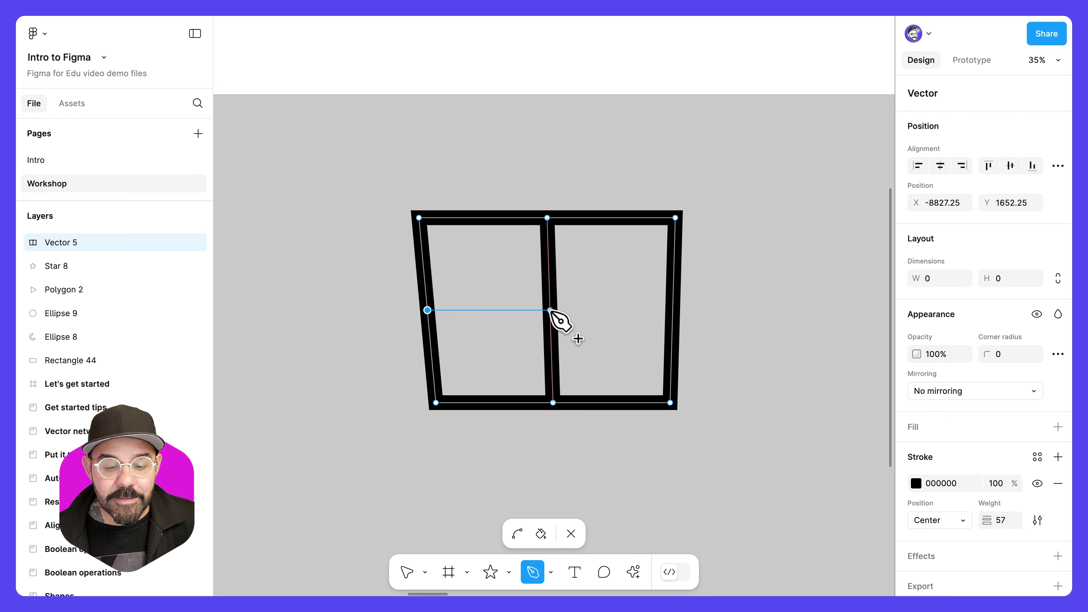
click(550, 310)
click(672, 310)
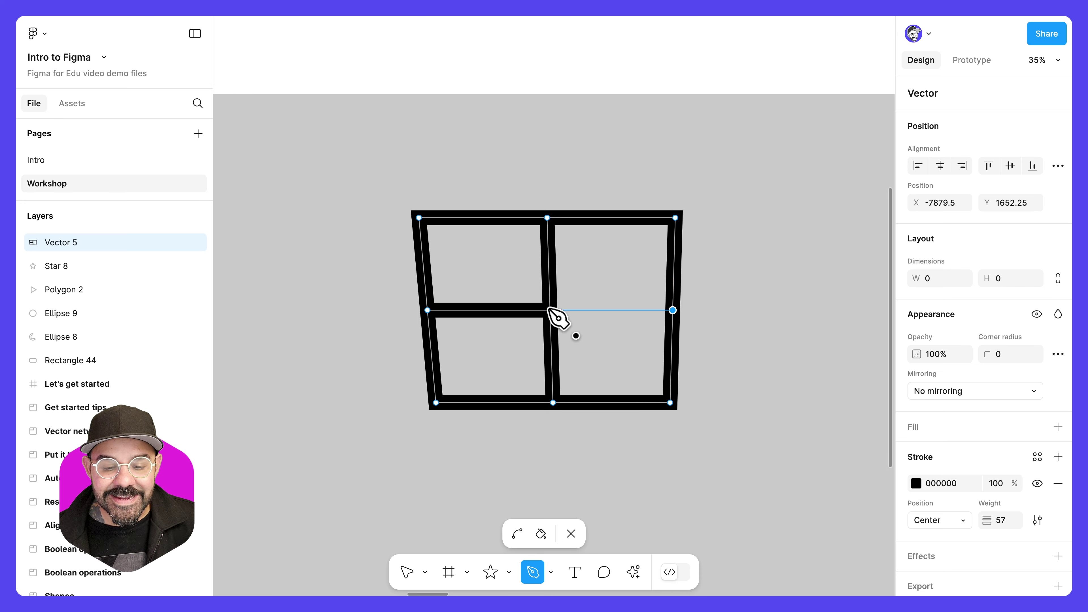
click(550, 310)
key(v)
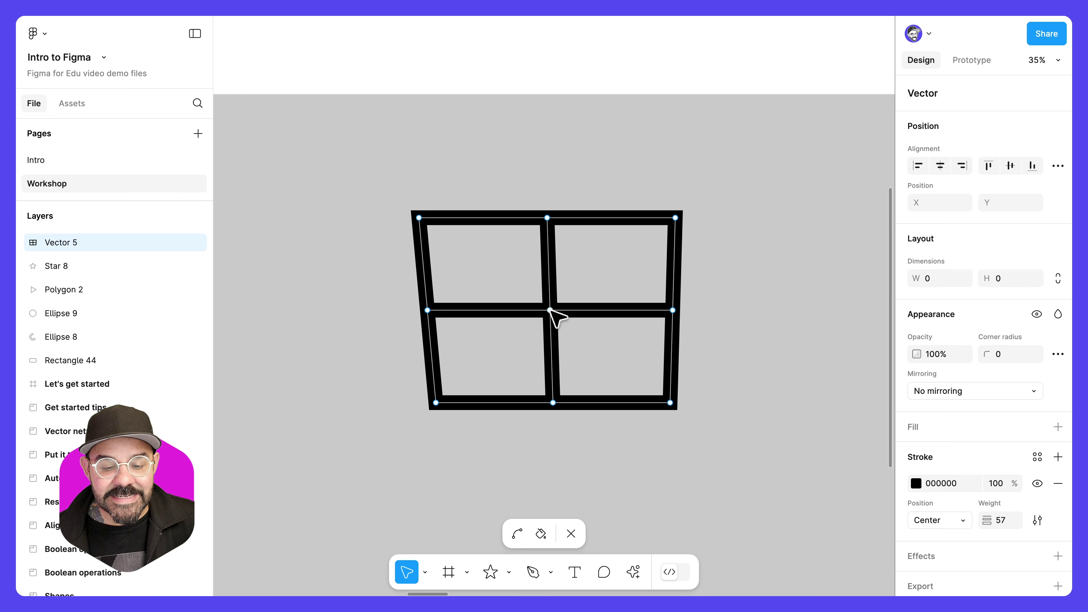
Shift the network's center point toward the lower left and pull its two side midpoints outward
drag(550, 310, 517, 319)
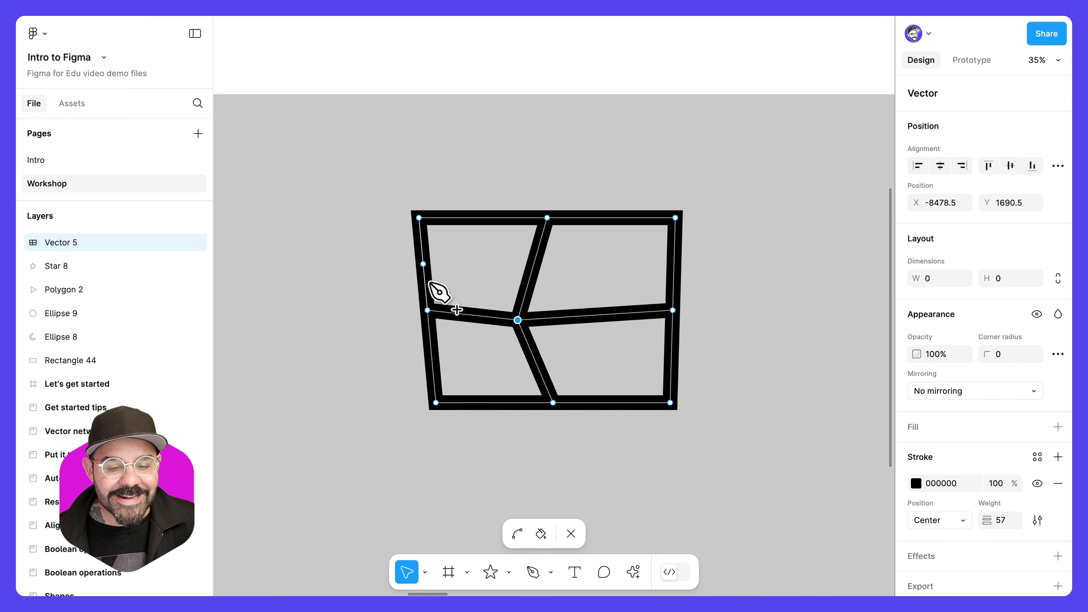
drag(427, 310, 370, 320)
drag(672, 310, 717, 326)
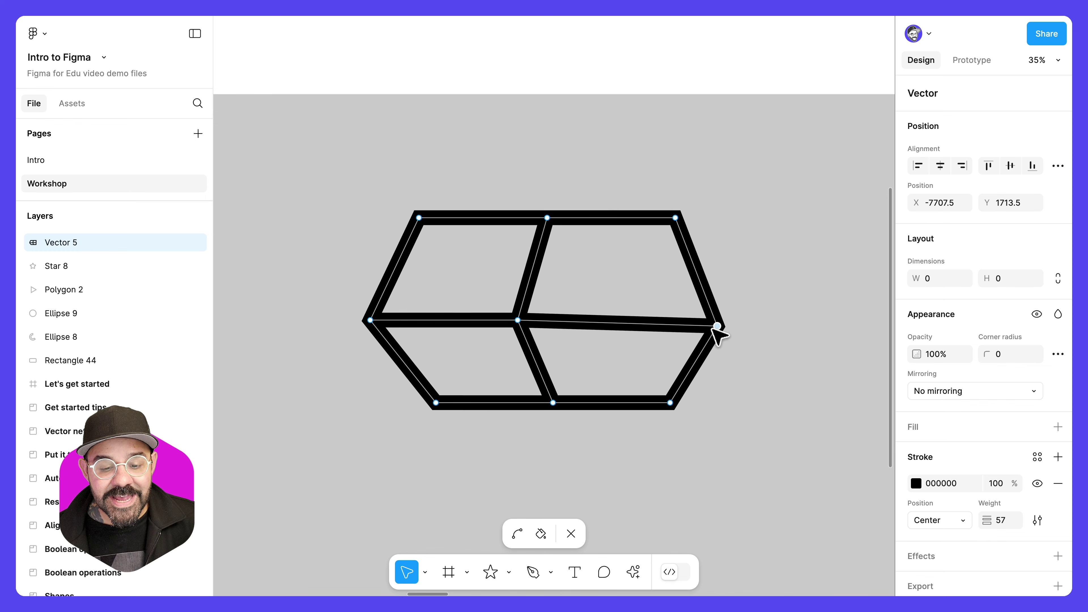
Delete all points of the network and draw a horizontal arrow shaft about 649 long with an upper head stroke using the Pen tool
drag(338, 176, 756, 438)
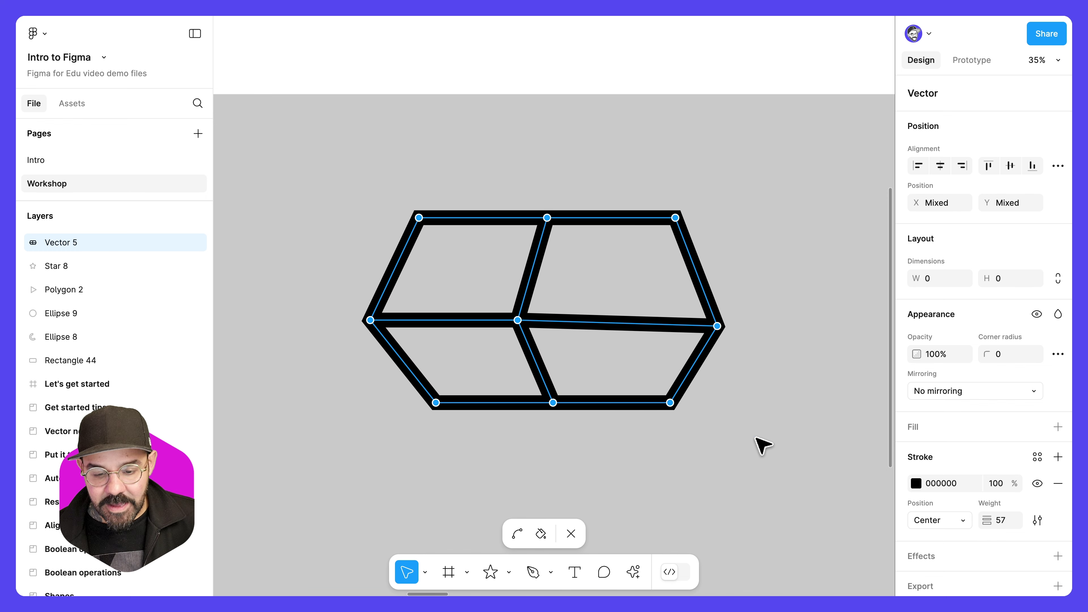
key(BackSpace)
key(p)
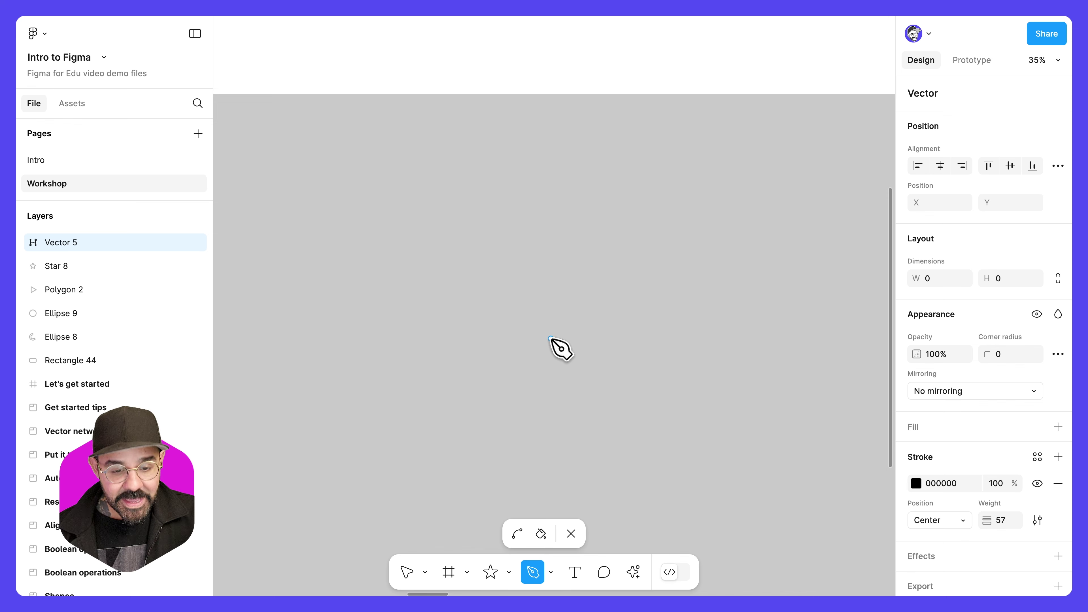
click(437, 303)
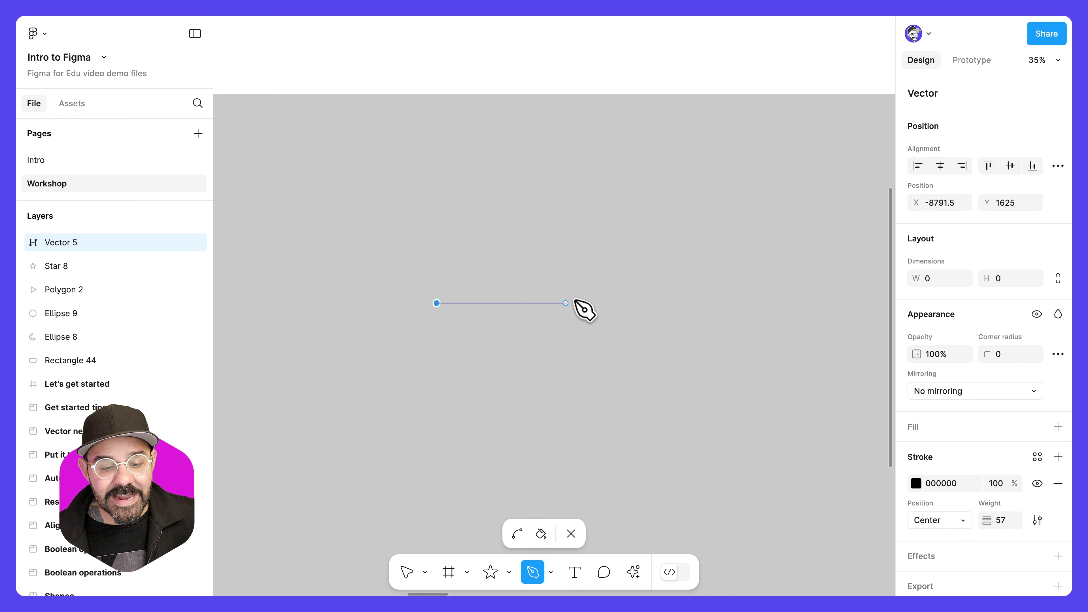
click(605, 303)
click(547, 246)
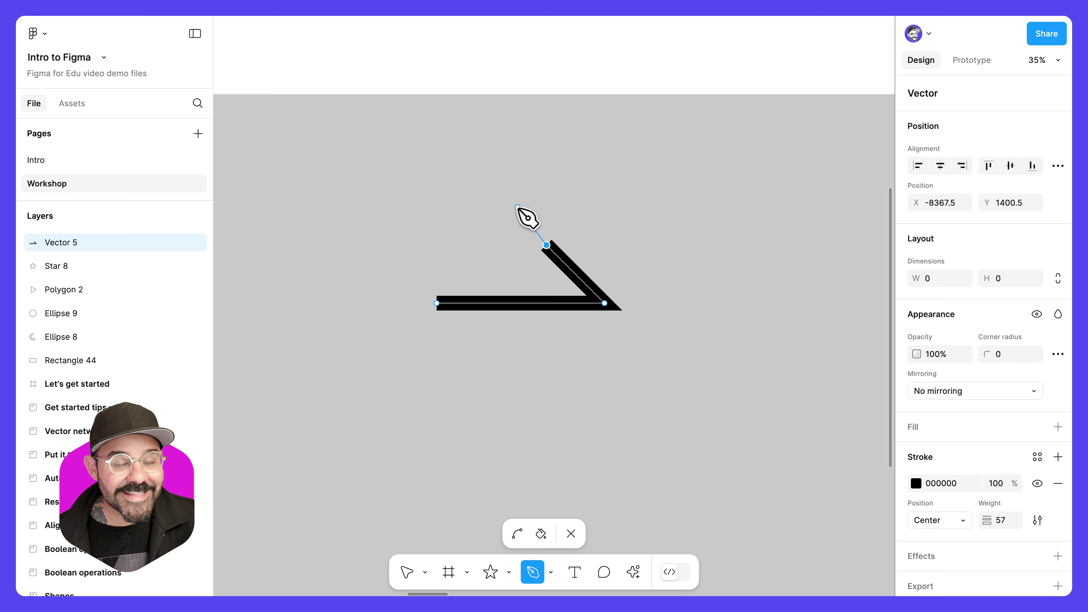
key(Escape)
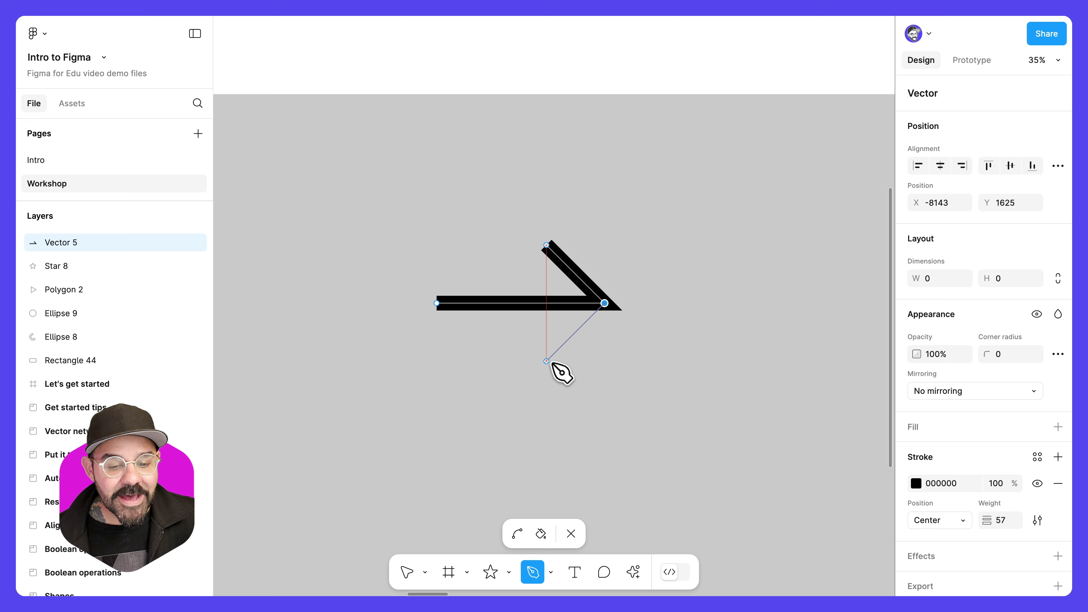
Add the mirrored lower head stroke from the arrow's tip and move the tip point slightly left to X -8160
click(546, 361)
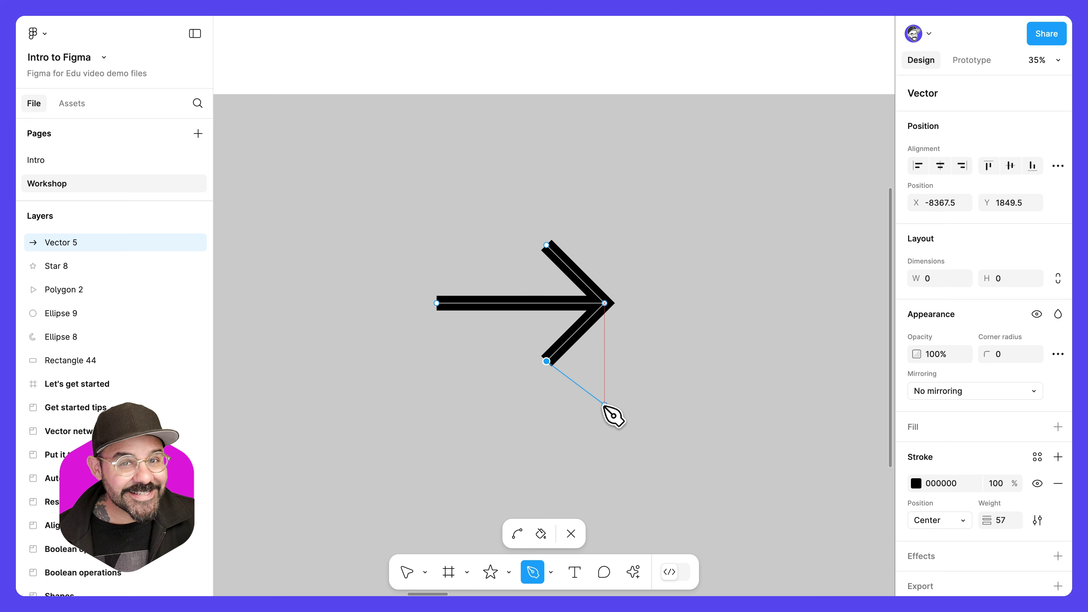
key(Escape)
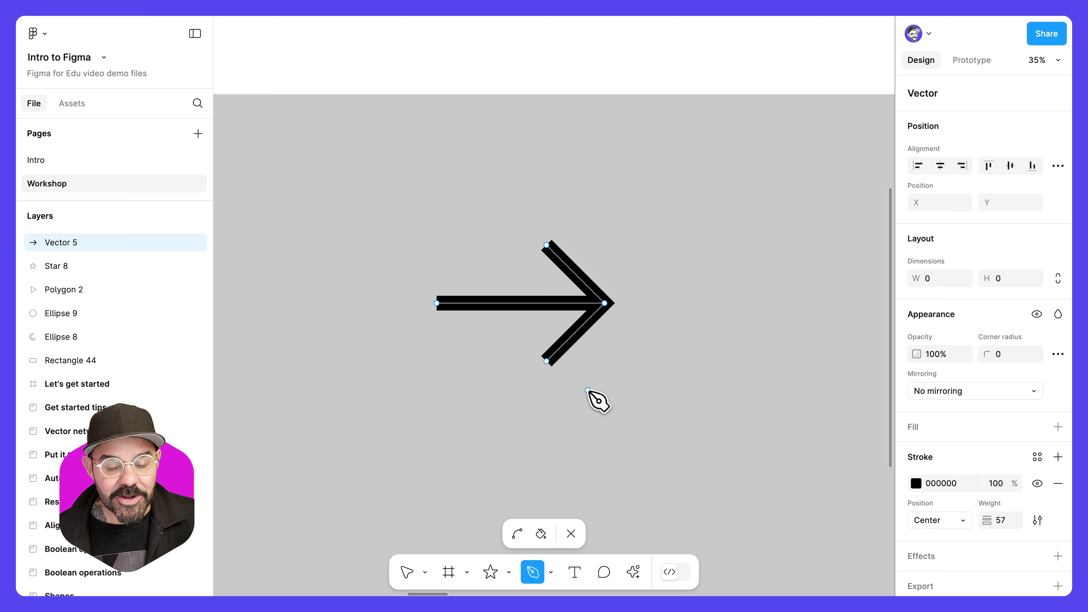
key(v)
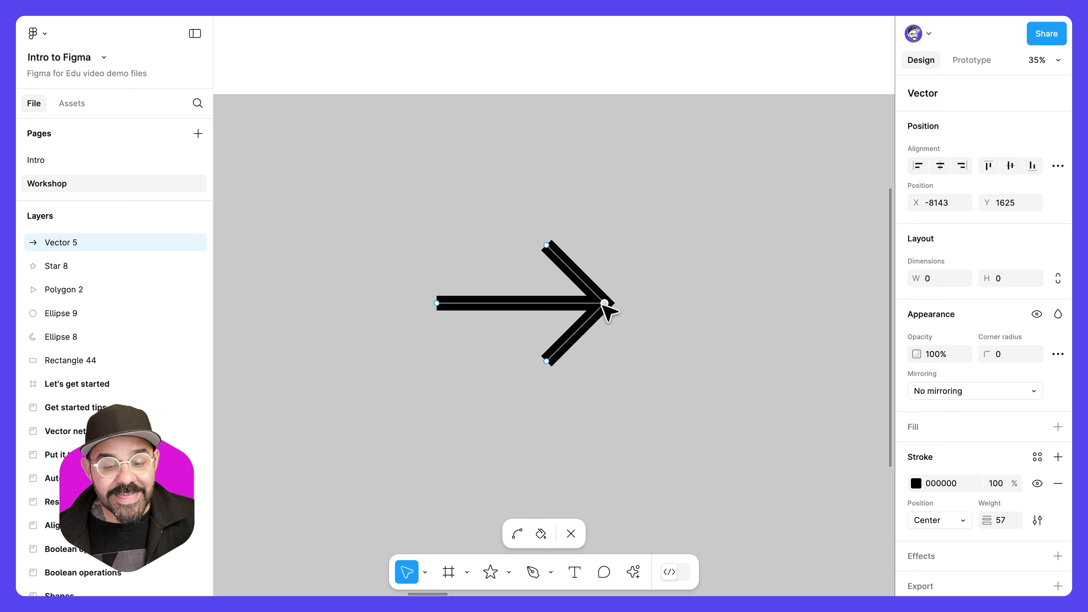
mouse_move(602, 304)
mouse_down()
mouse_move(617, 305)
mouse_move(561, 305)
mouse_move(628, 304)
mouse_move(586, 303)
mouse_move(600, 303)
mouse_up()
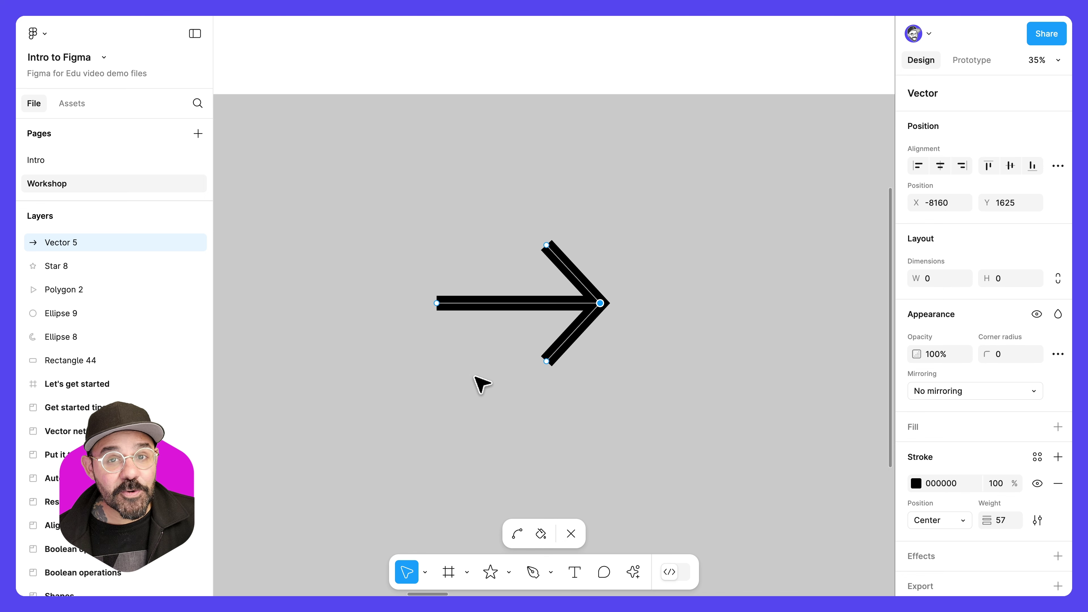
Select all of the arrow's points and open the advanced stroke settings, placing the dialog beside the arrow
scroll(476, 370, up, 4)
drag(476, 367, 443, 368)
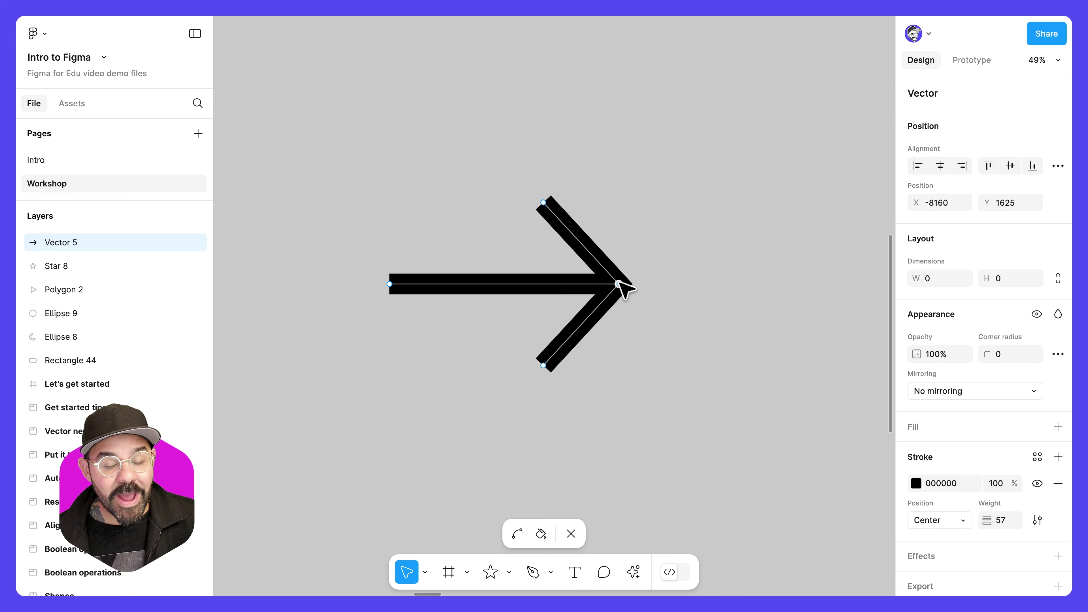
drag(343, 145, 675, 397)
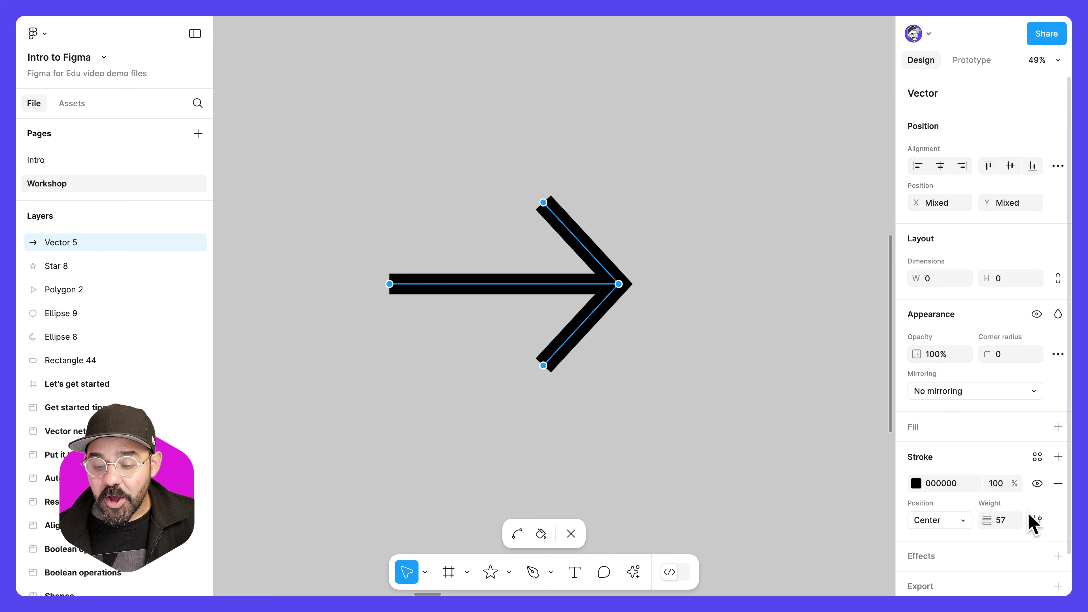
click(1038, 520)
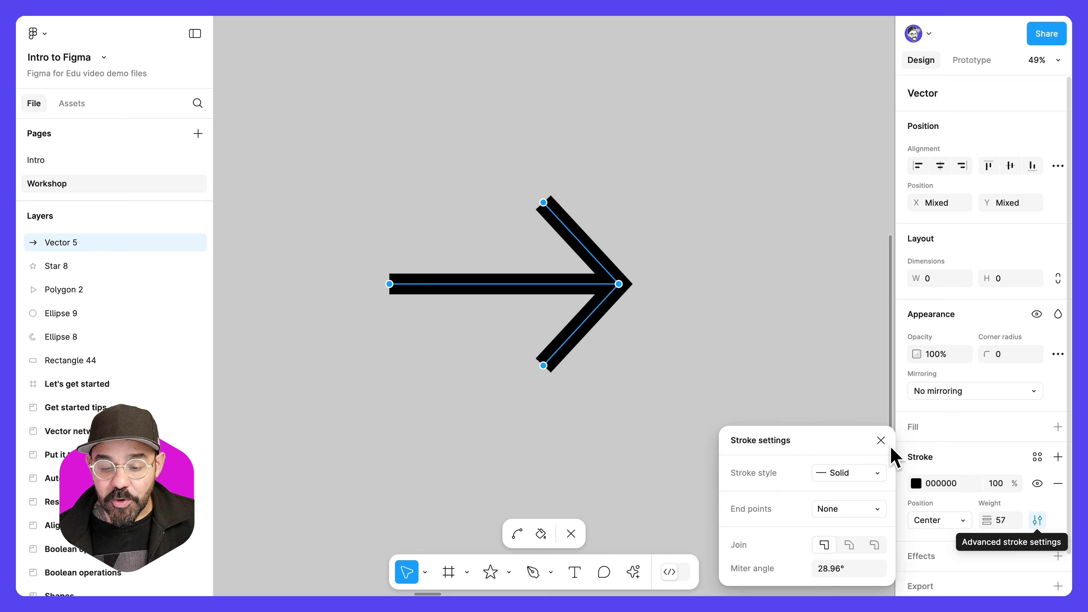
mouse_move(852, 442)
mouse_down()
mouse_move(826, 408)
mouse_move(801, 220)
mouse_up()
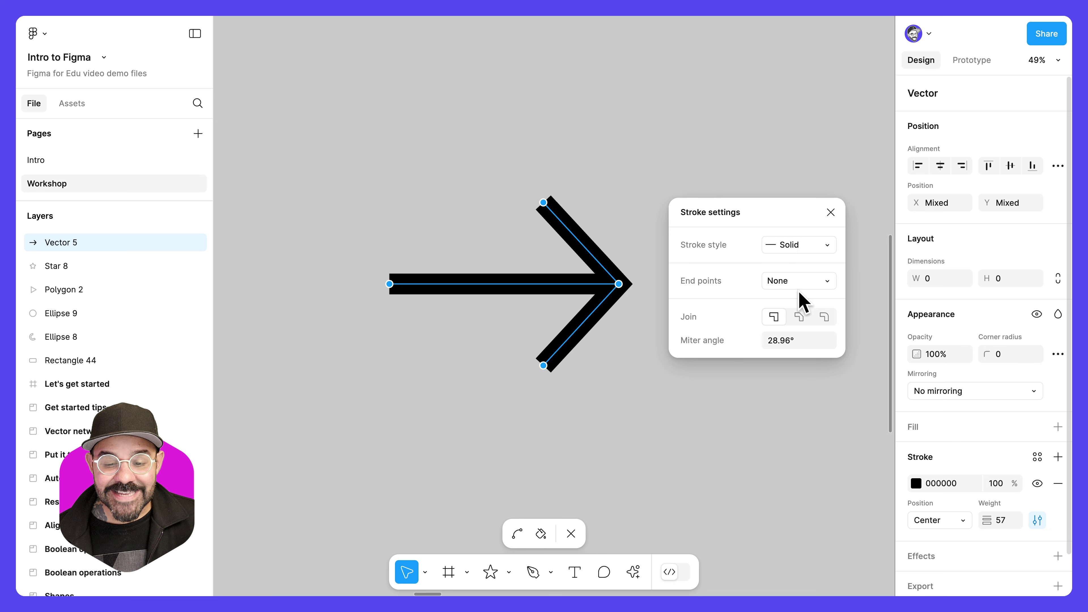
Try a round join on the arrow's stroke and switch it back to the miter join
click(824, 317)
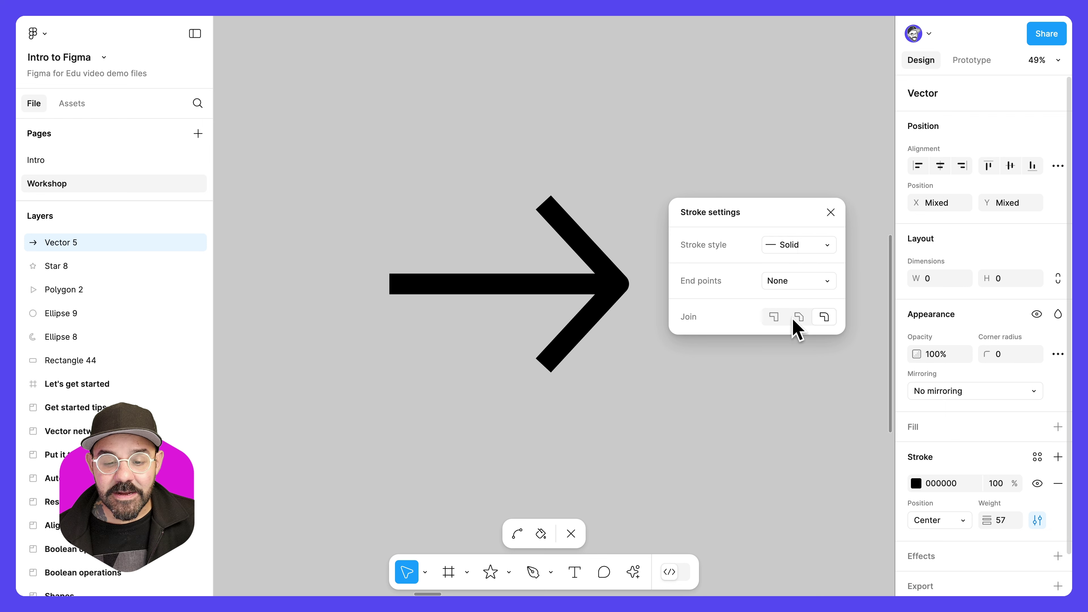
click(776, 320)
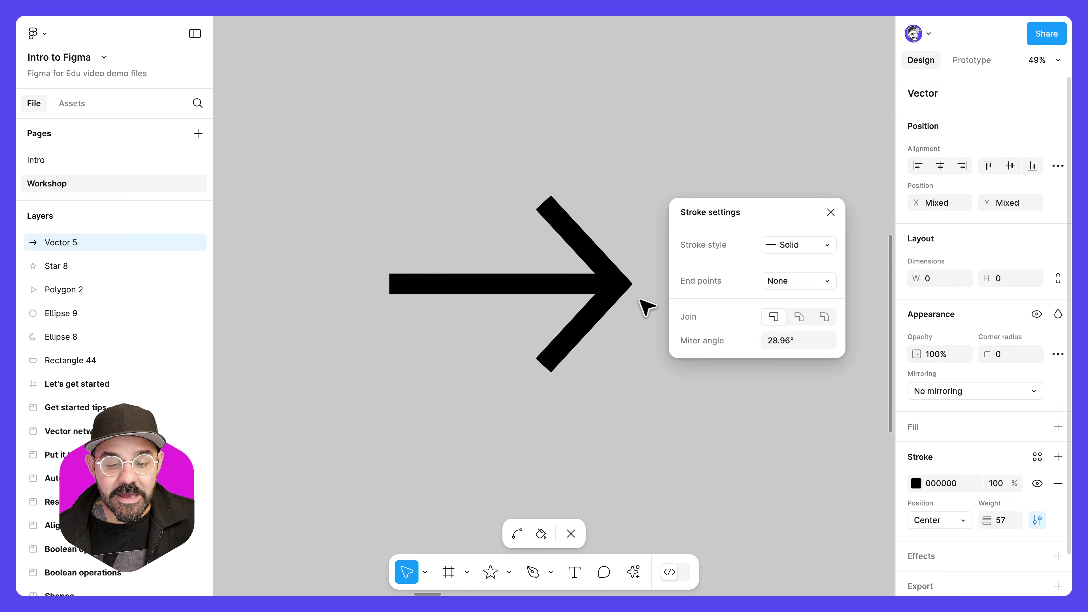
Apply a round join to the arrow's stroke and a round end point to its upper head stroke
click(824, 317)
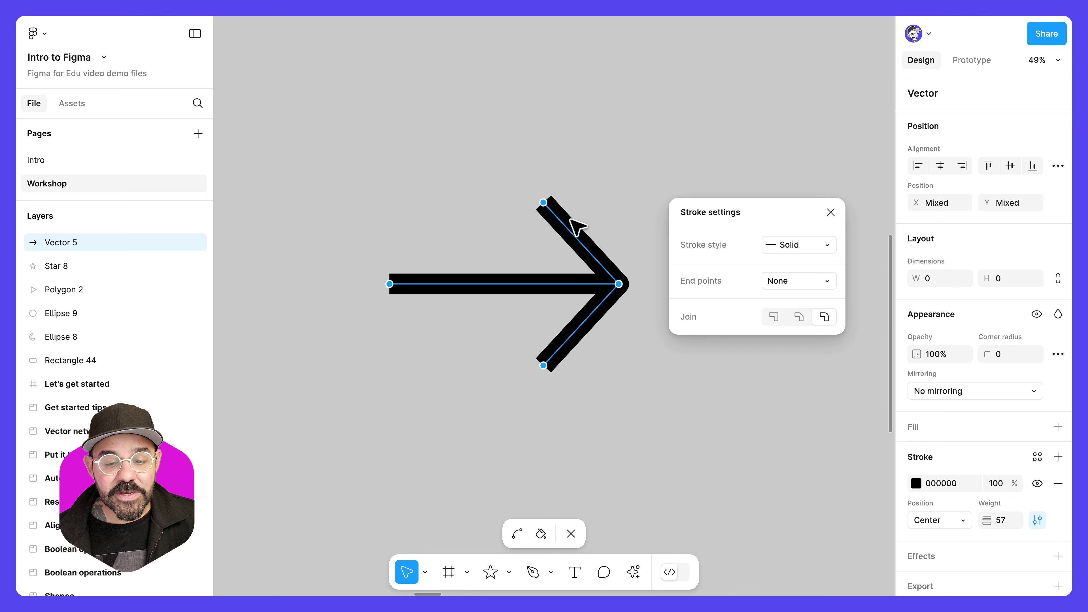
click(543, 202)
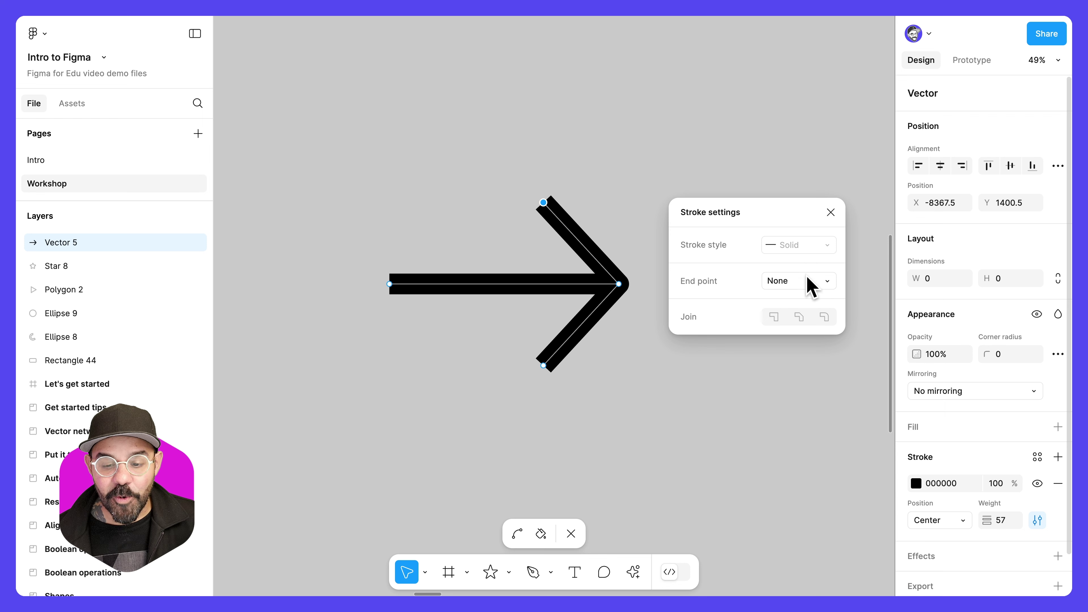
click(808, 285)
click(813, 399)
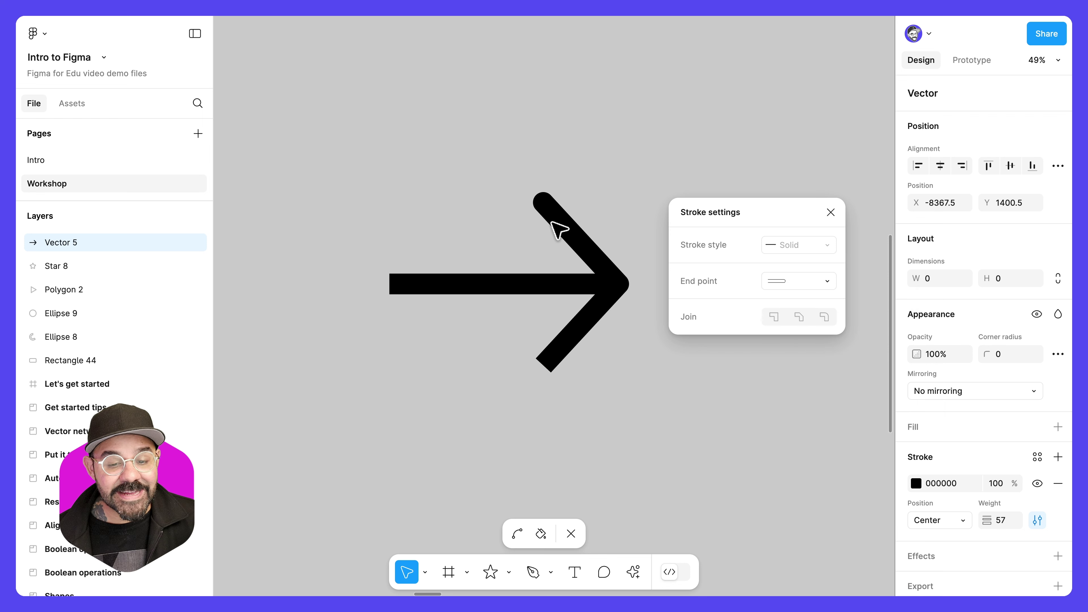
Give the arrow's tail and lower head stroke round end points, then close the stroke settings and leave vector editing
drag(373, 267, 557, 412)
click(797, 284)
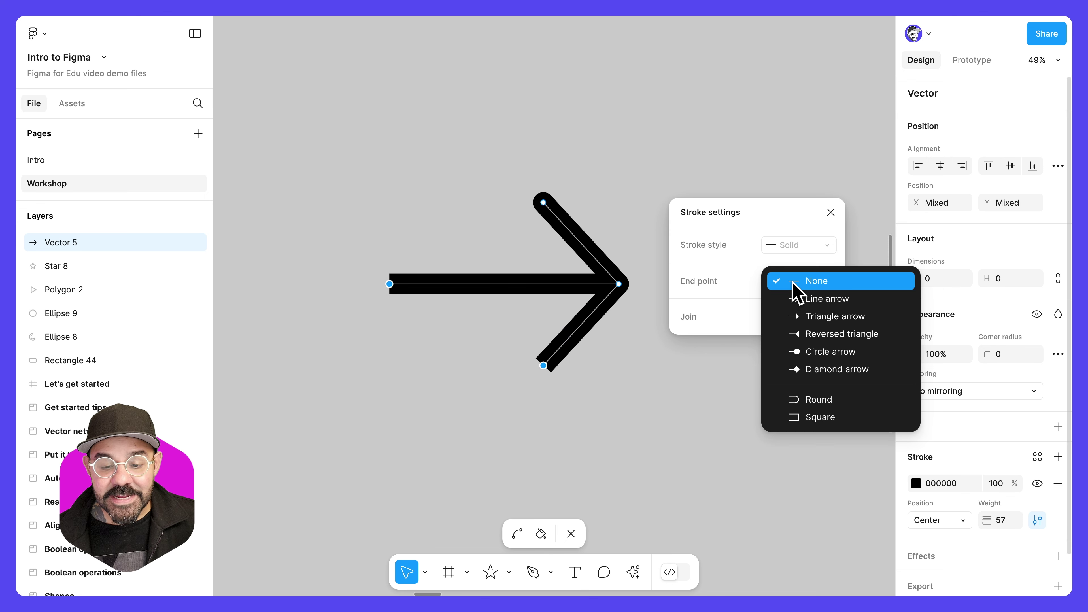
click(825, 400)
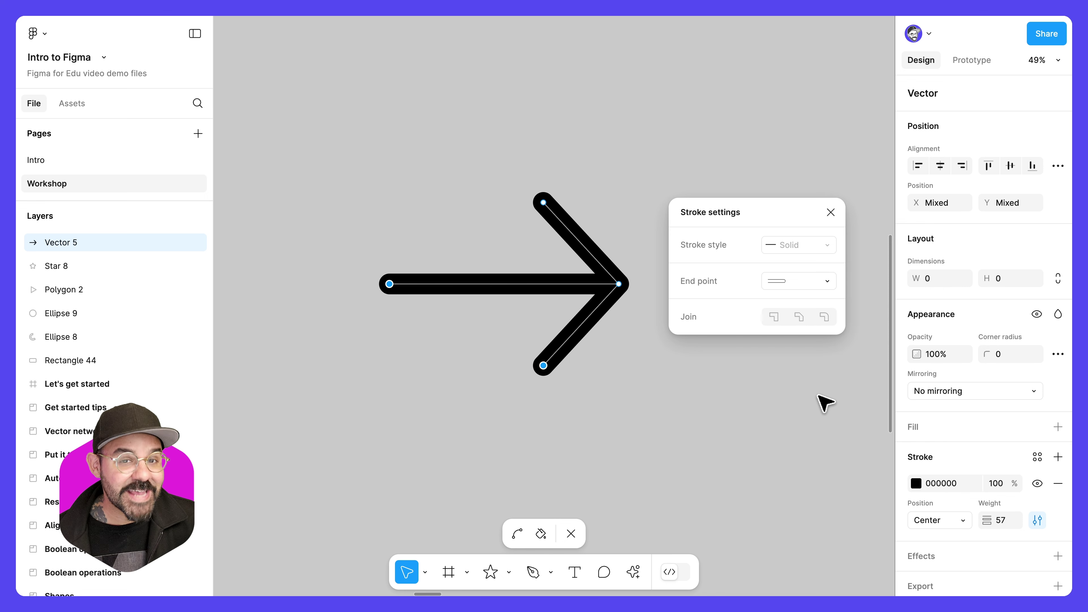
click(830, 212)
click(686, 331)
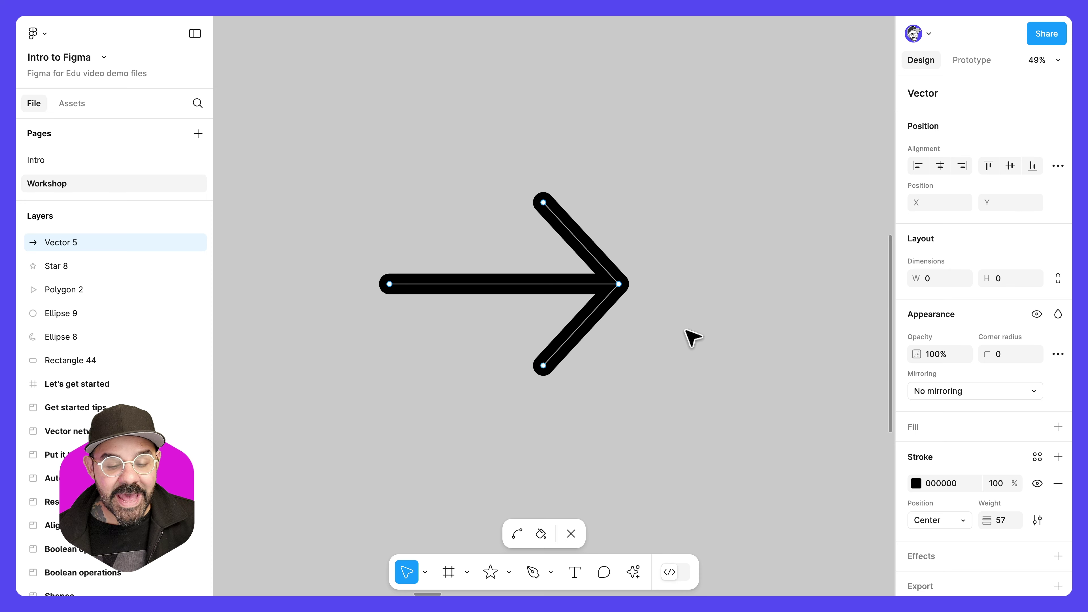
key(Escape)
Draw a closed four-point paper plane outline with the Pen tool in the empty area beside the arrow
scroll(619, 291, down, 10)
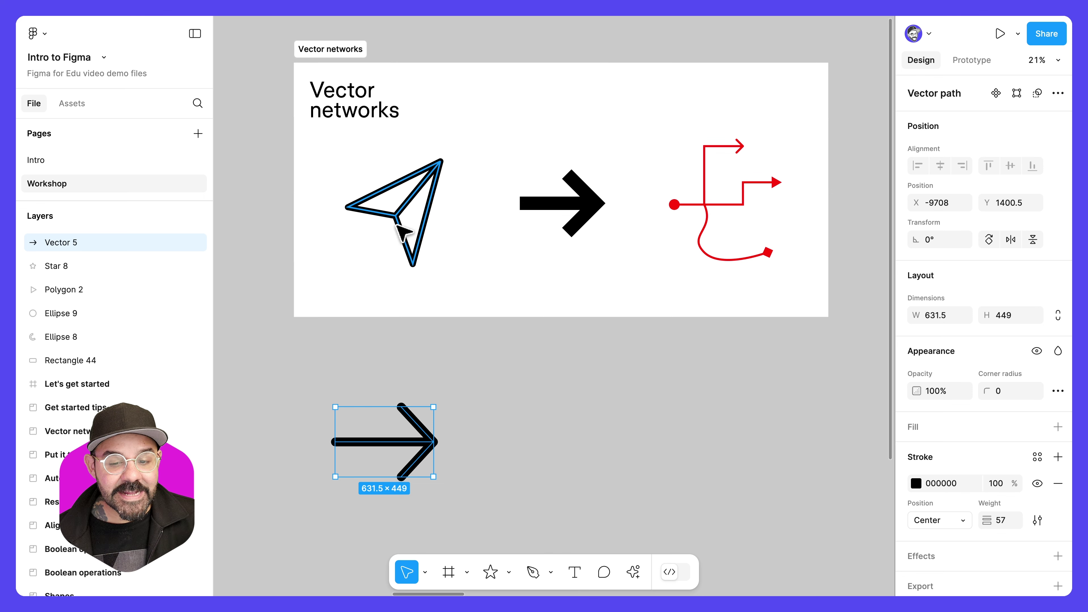
scroll(546, 442, up, 1)
scroll(551, 441, up, 5)
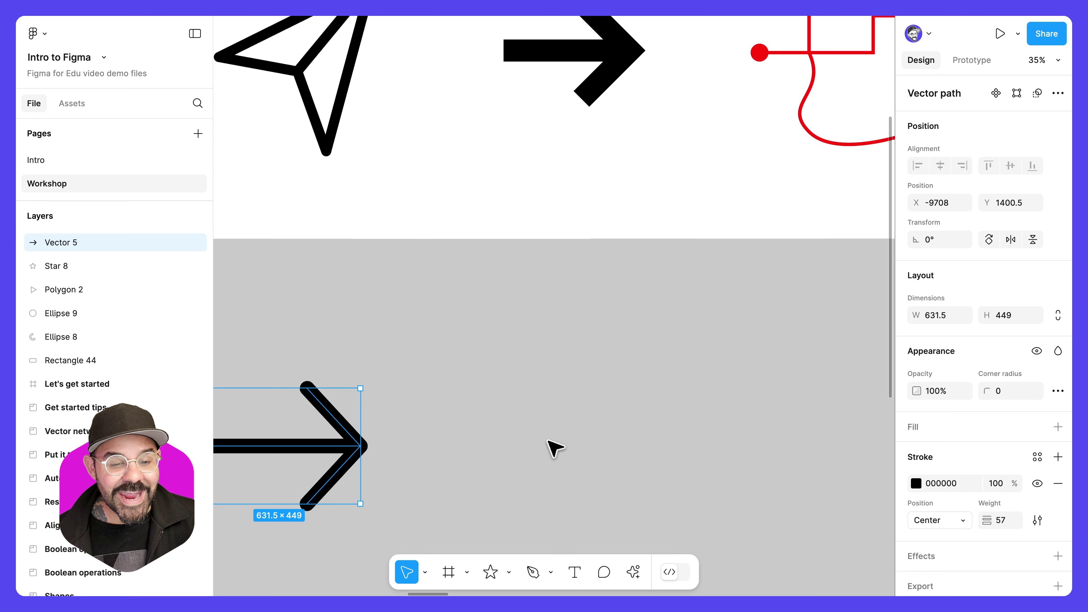
drag(604, 352, 478, 313)
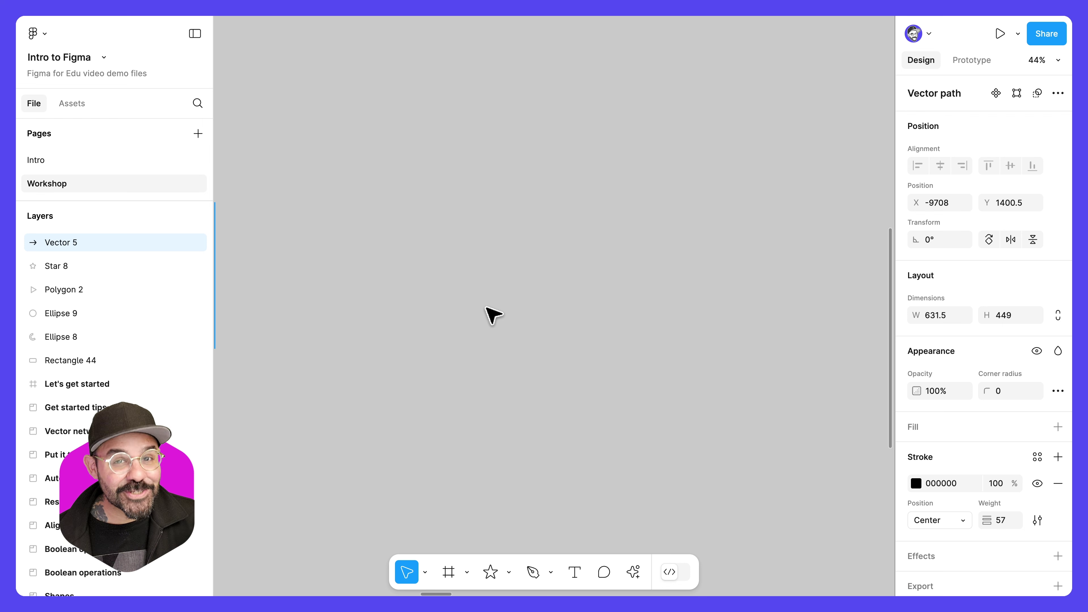
key(p)
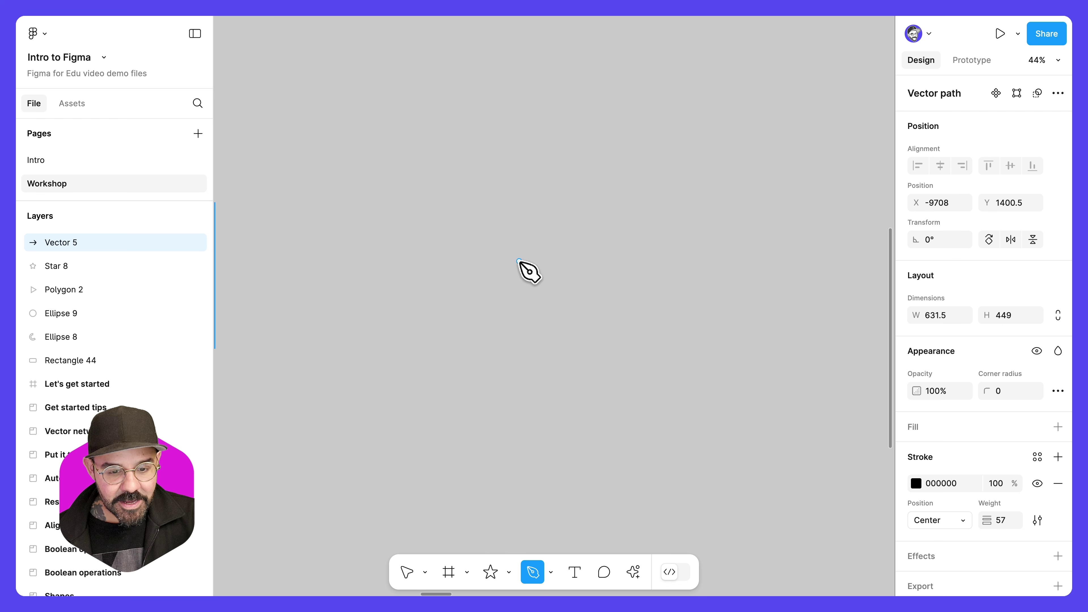
click(469, 249)
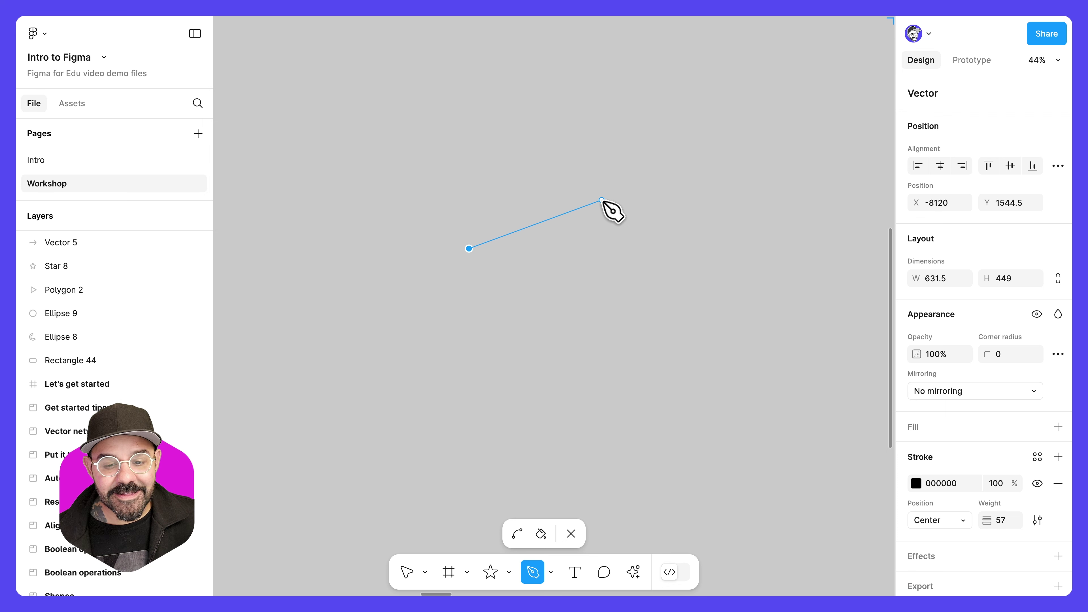
click(614, 189)
click(584, 334)
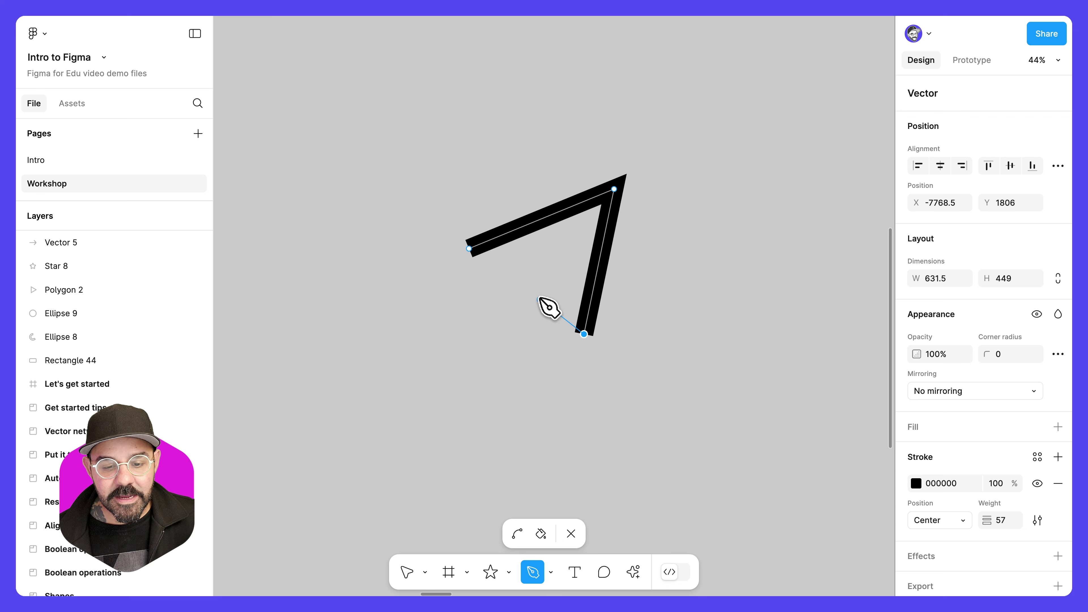
click(545, 272)
click(469, 248)
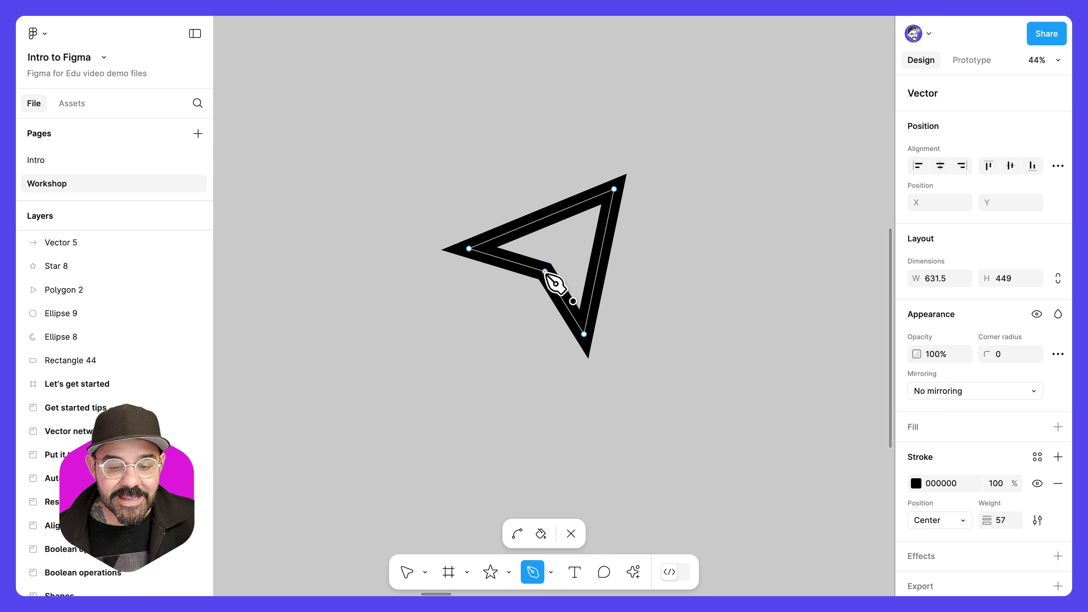
Add a fold line from the paper plane's inner notch point to its upper-right tip
click(544, 271)
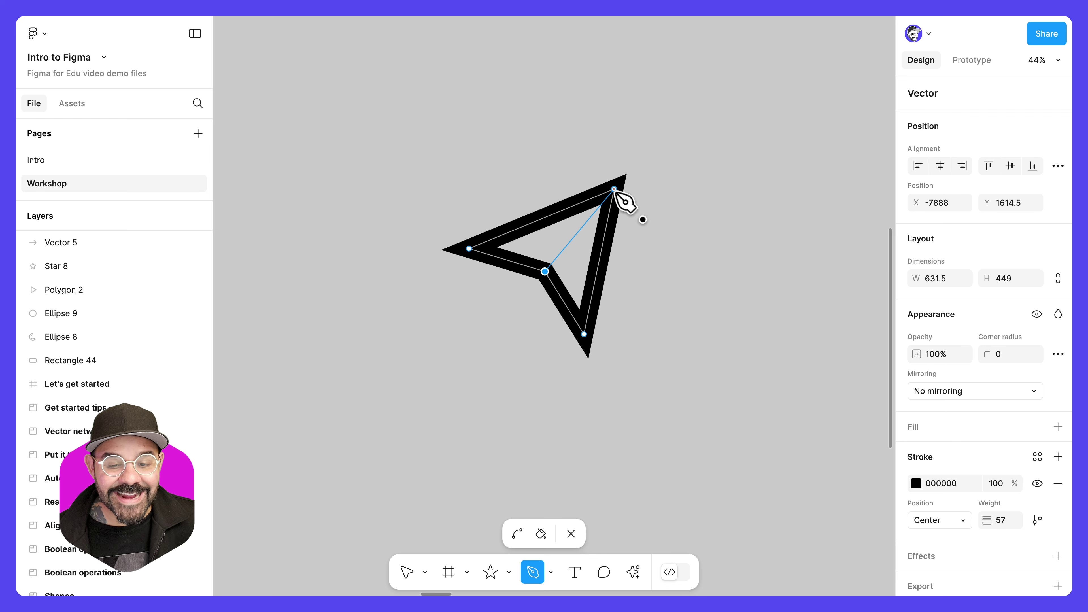
click(614, 188)
key(Escape)
Move the plane's bottom point slightly down to X -7771, Y 1830.5, and its left point slightly outward
click(584, 334)
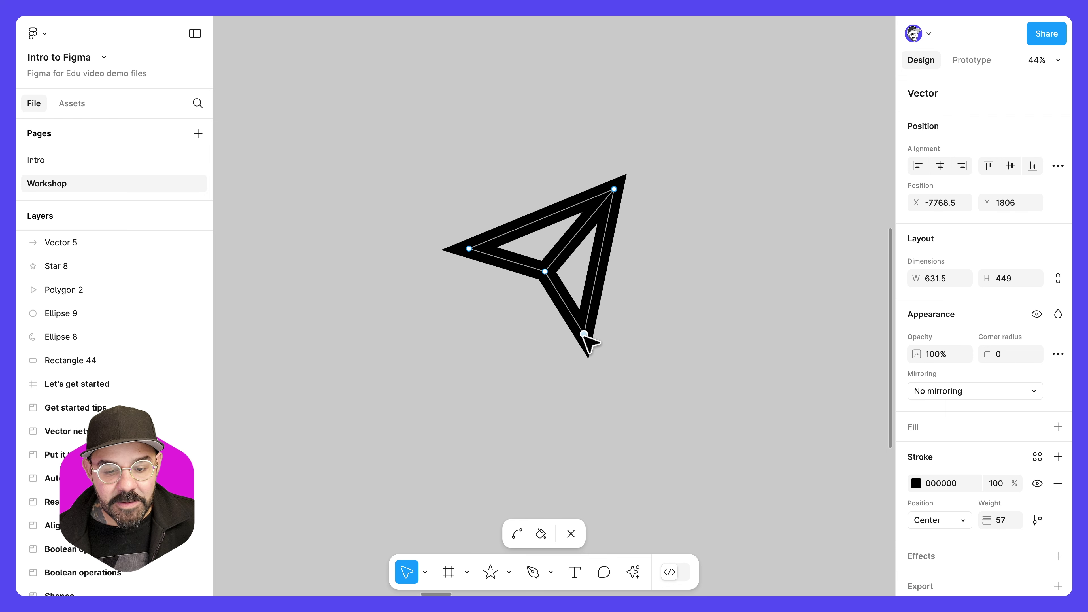
drag(584, 334, 583, 342)
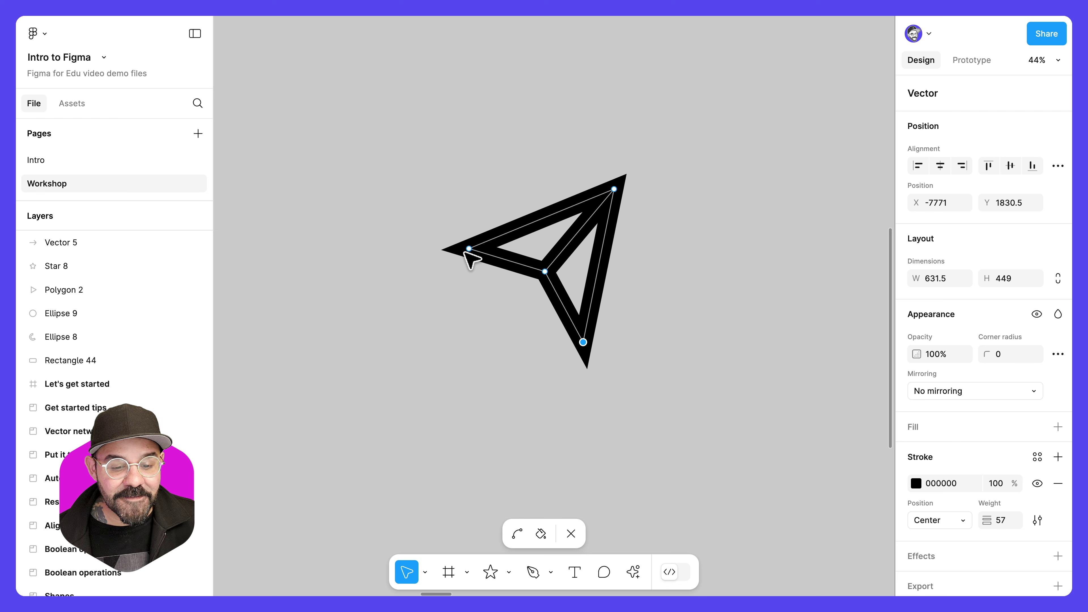
drag(467, 249, 458, 248)
Select all of the paper plane's points and apply a round join in the advanced stroke settings
drag(398, 98, 683, 409)
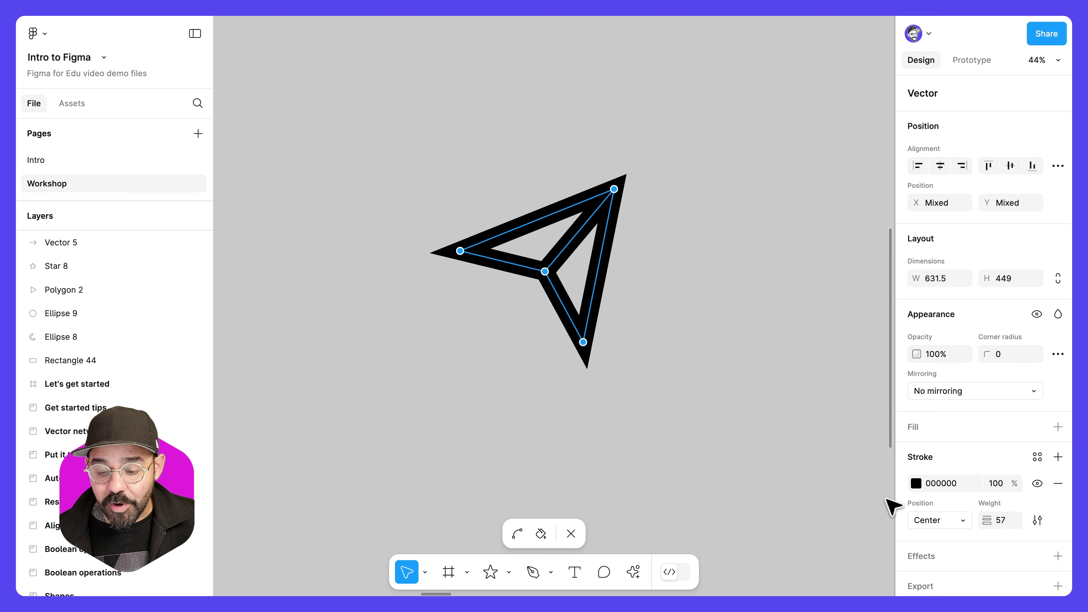
click(1039, 521)
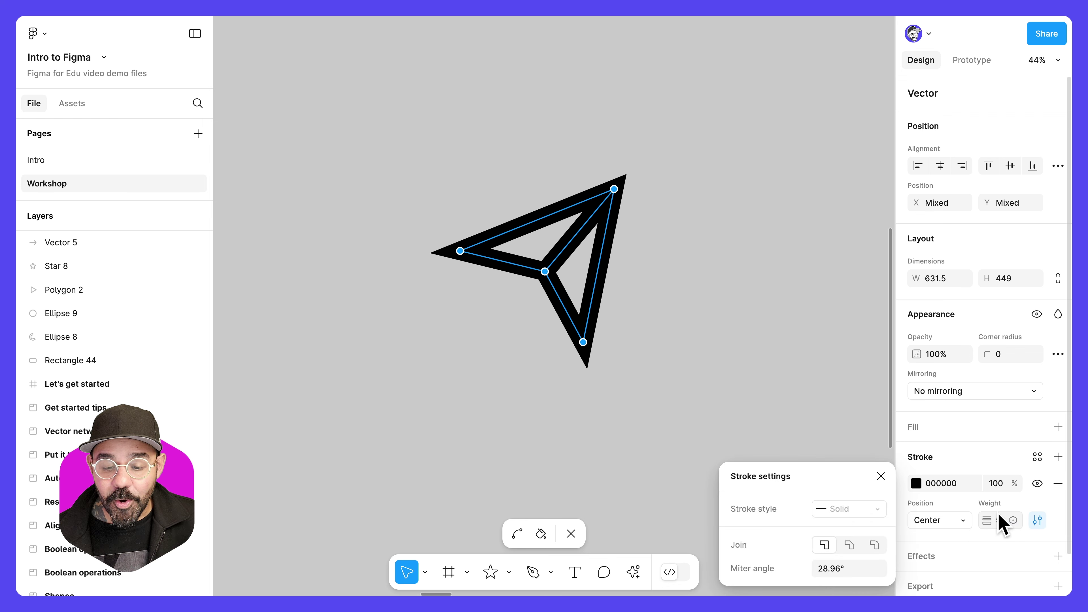
mouse_move(836, 487)
mouse_down()
mouse_move(800, 231)
mouse_move(783, 223)
mouse_up()
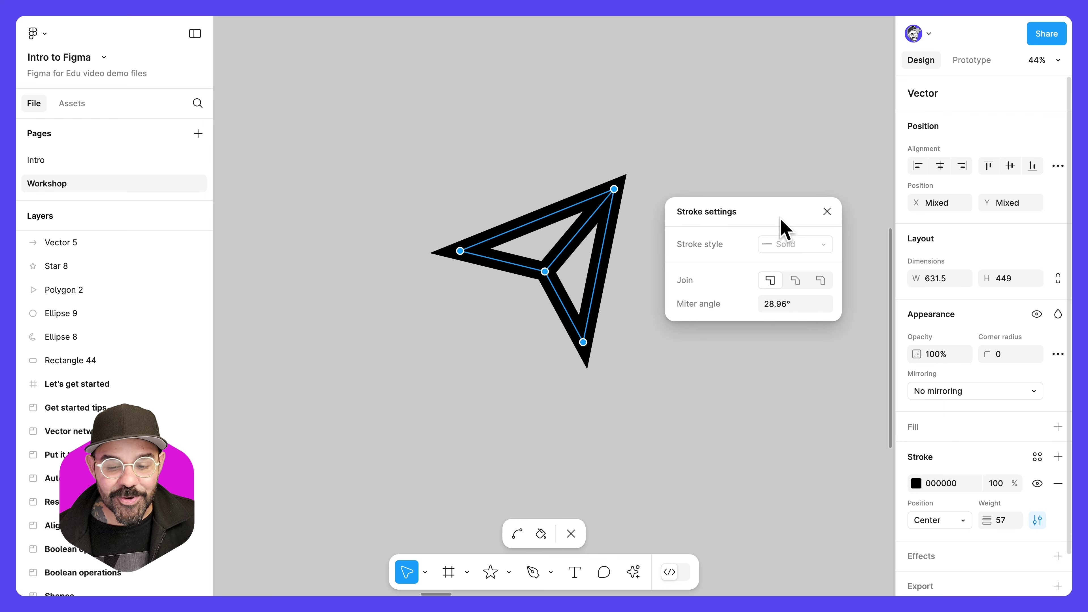
click(826, 281)
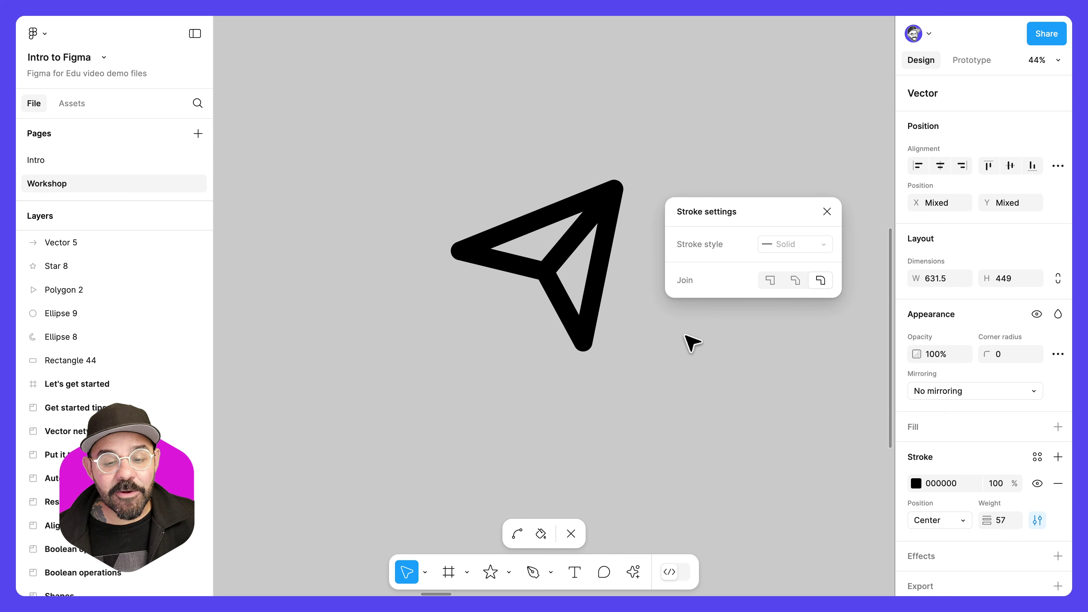
Move the plane's bottom point to X -7786.5, Y 1855.5, shift the upper-right tip slightly outward, and leave vector editing
click(583, 342)
drag(583, 342, 578, 350)
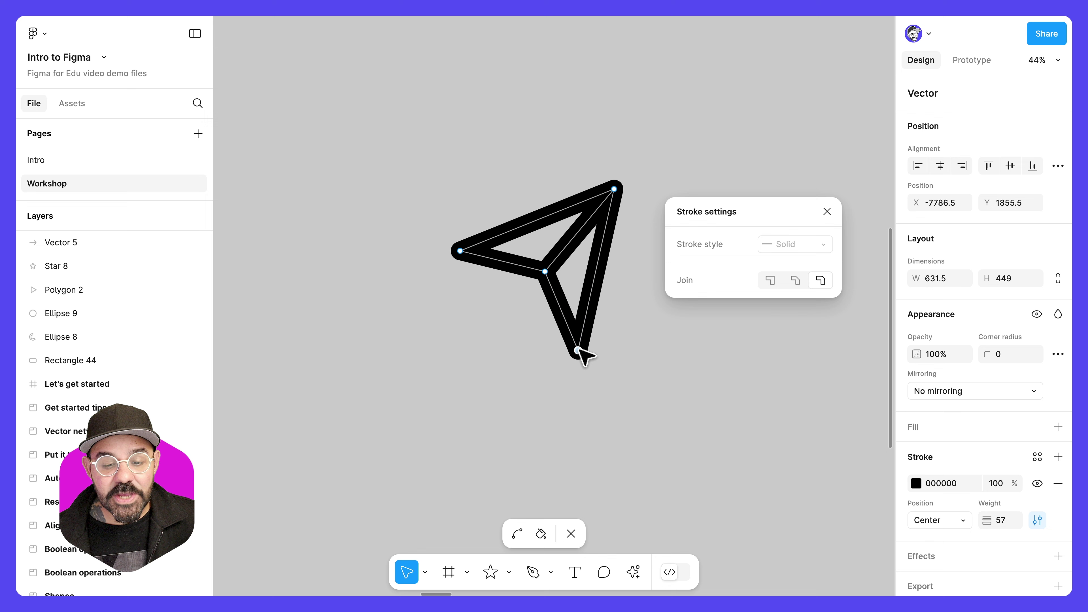
click(827, 212)
drag(614, 190, 635, 199)
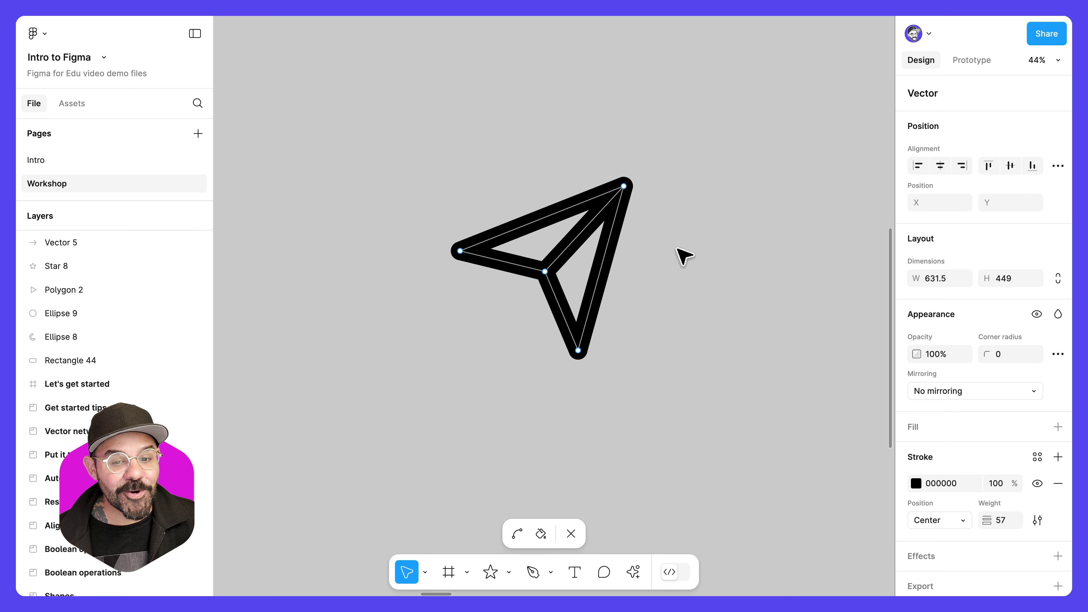
key(Escape)
key(Escape)
Draw a tall rectangle about 133 × 477 in the empty area below the Booleans frame
scroll(683, 258, down, 5)
scroll(670, 270, up, 3)
scroll(626, 291, up, 5)
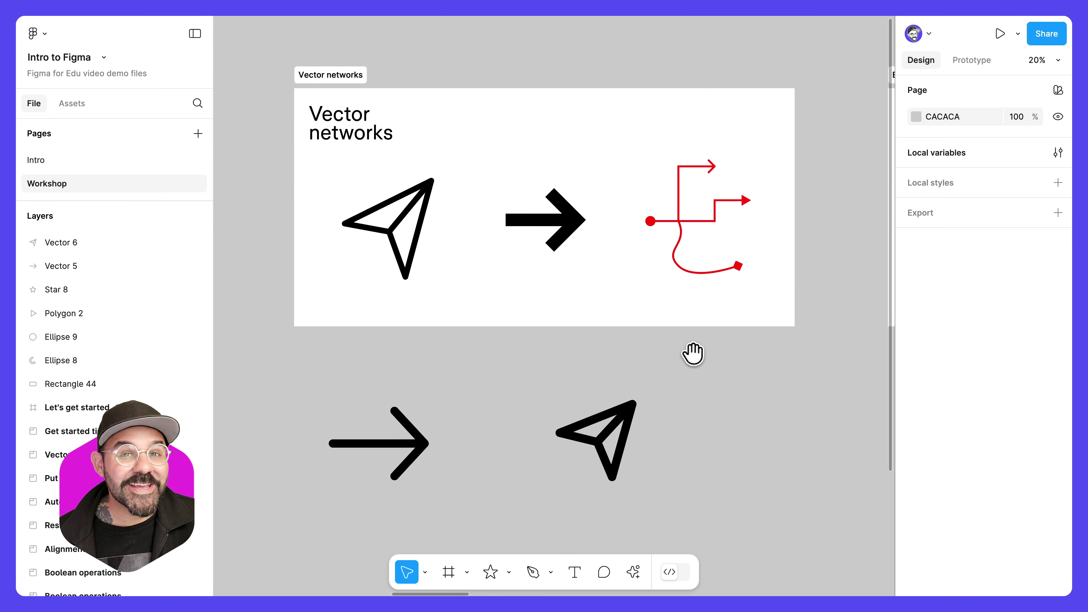
scroll(694, 354, right, 10)
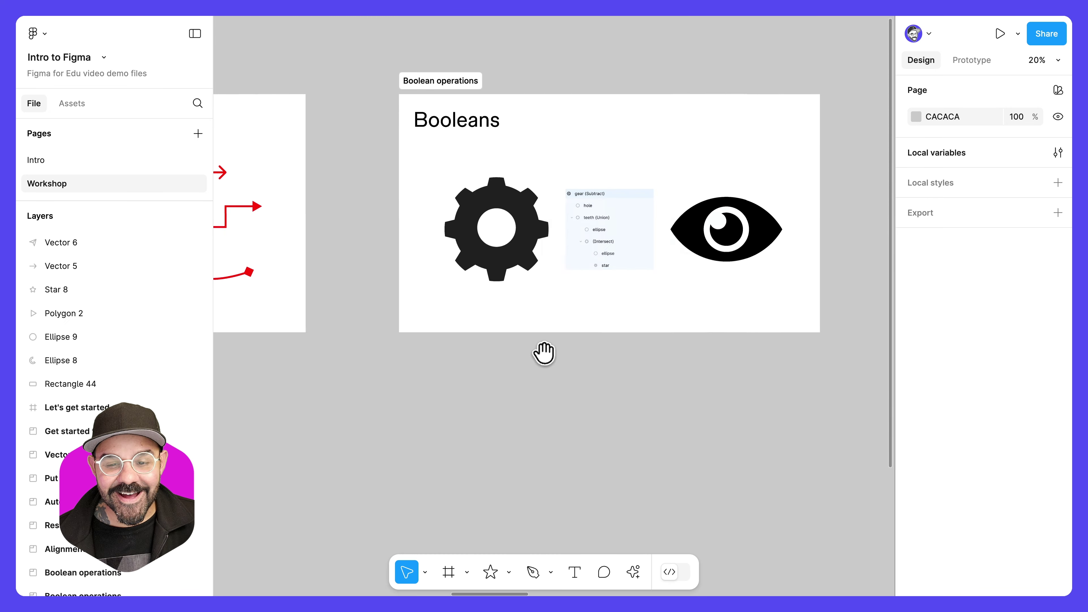
scroll(602, 343, up, 2)
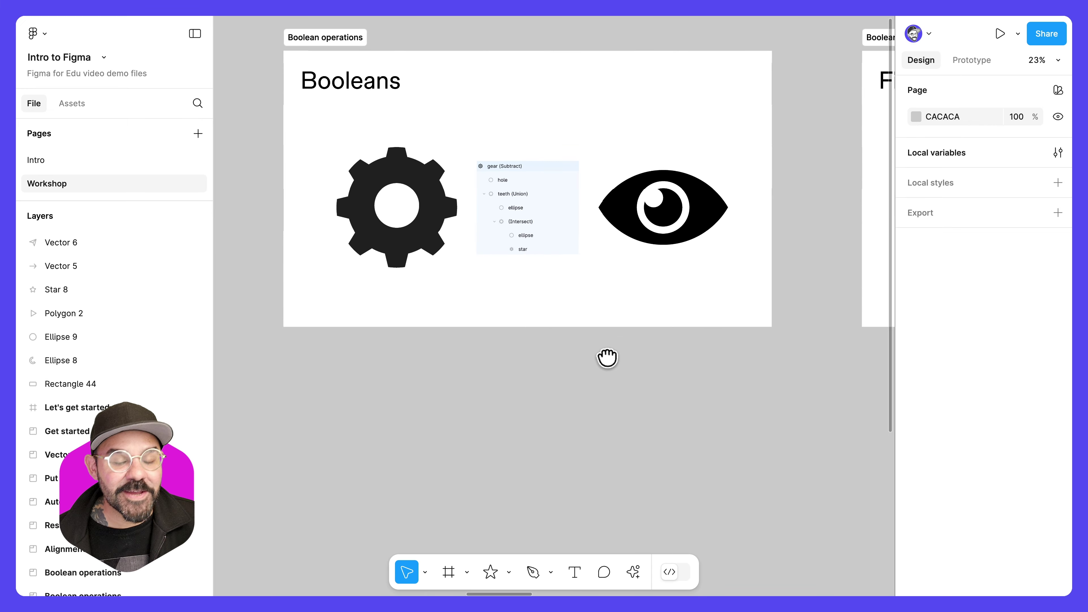
scroll(608, 357, up, 2)
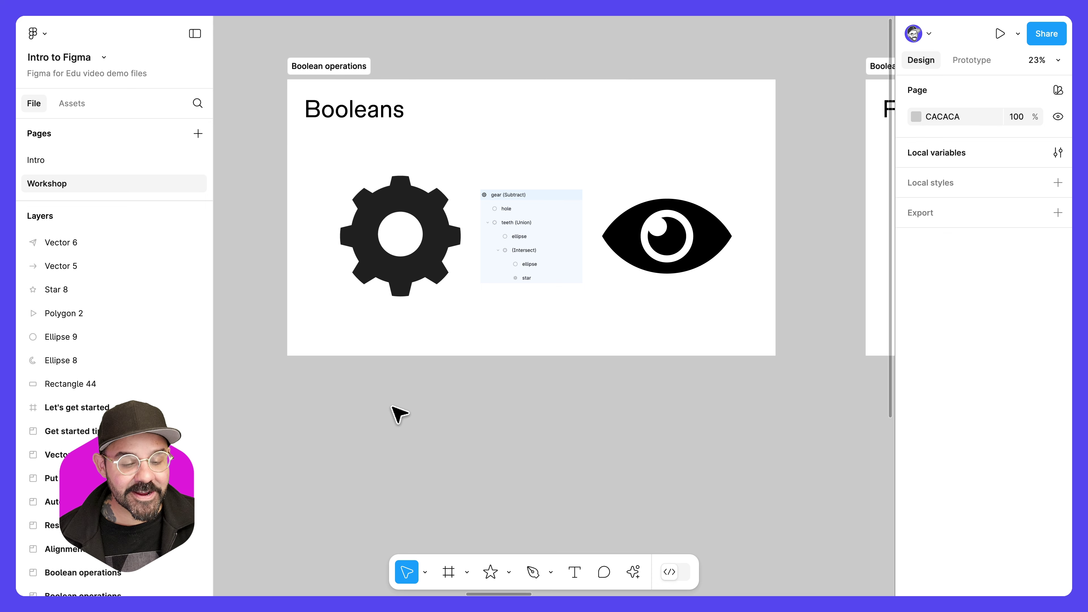
click(508, 572)
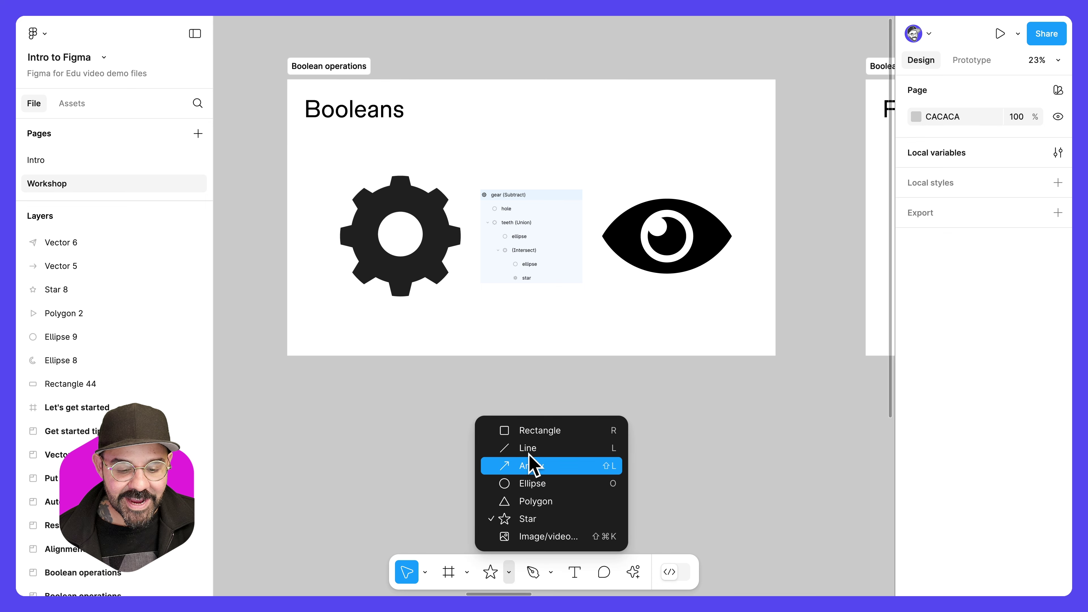
click(538, 431)
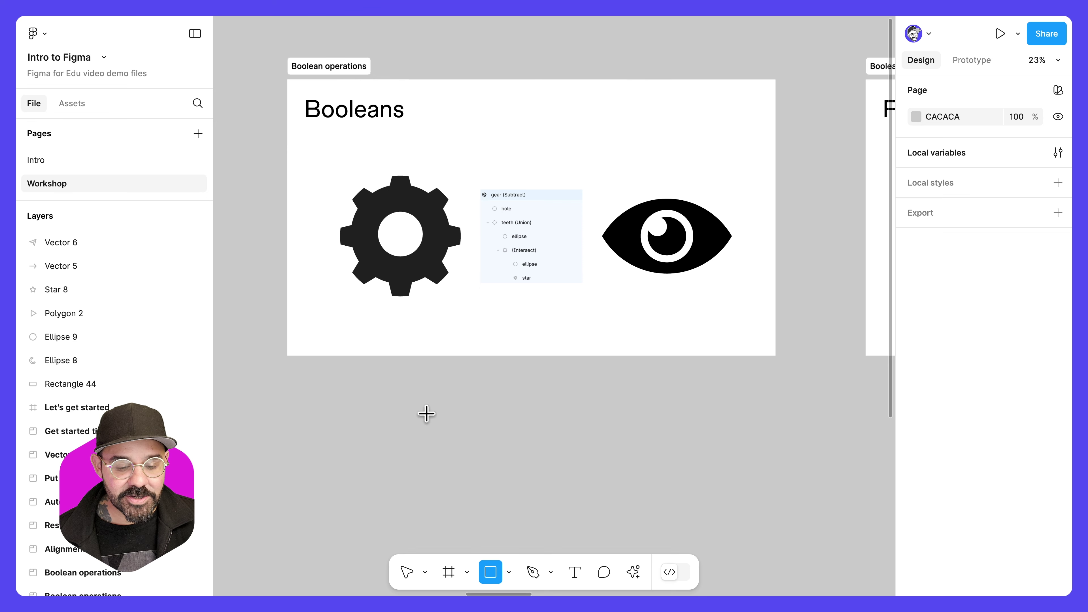
scroll(428, 413, up, 3)
scroll(450, 303, down, 10)
key(v)
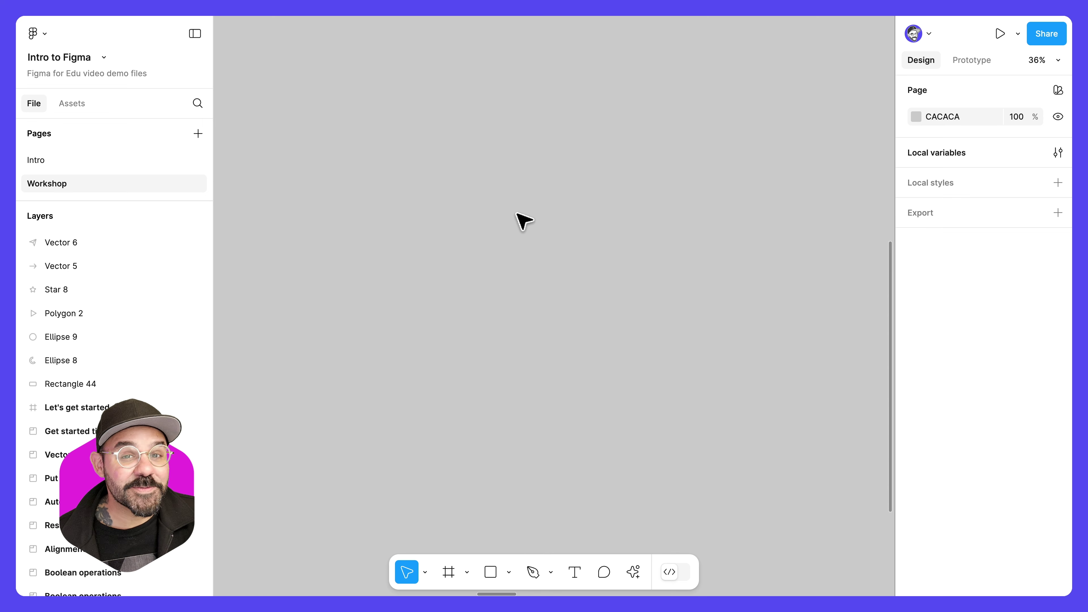
key(r)
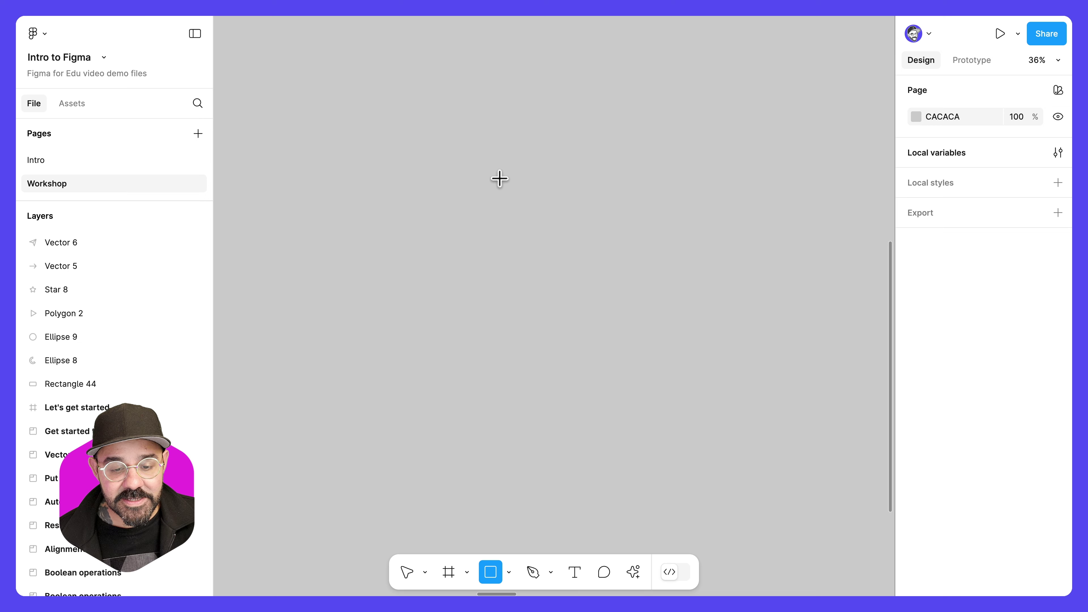
drag(499, 167, 543, 281)
Change the tall rectangle's fill to dark grey 505050
click(916, 453)
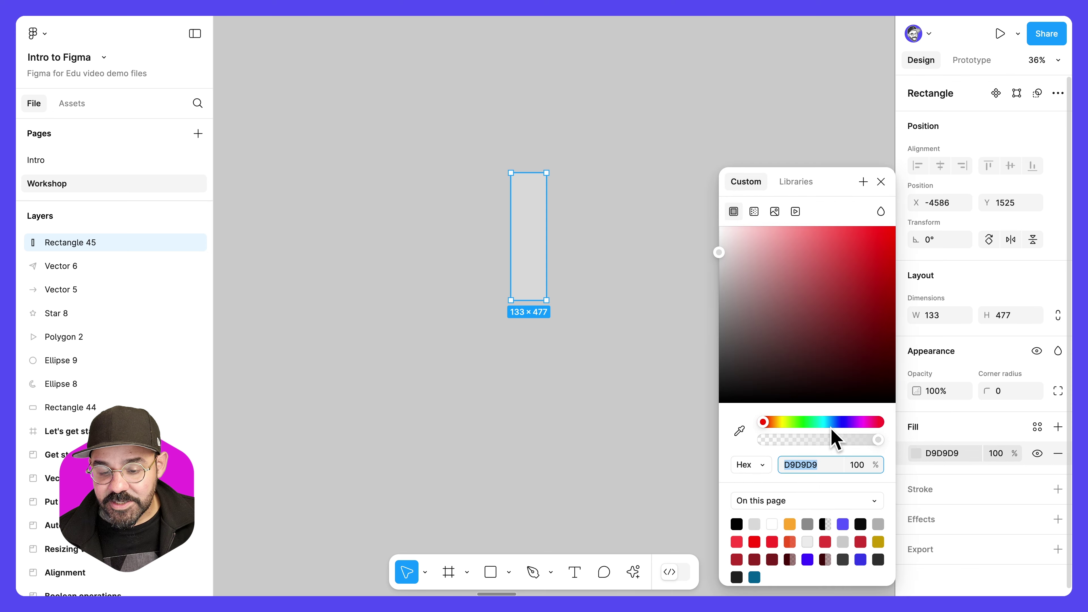
click(761, 345)
drag(713, 364, 695, 357)
click(624, 316)
Duplicate the rectangle in place and rotate the copy to -90° so the two form a cross
click(518, 253)
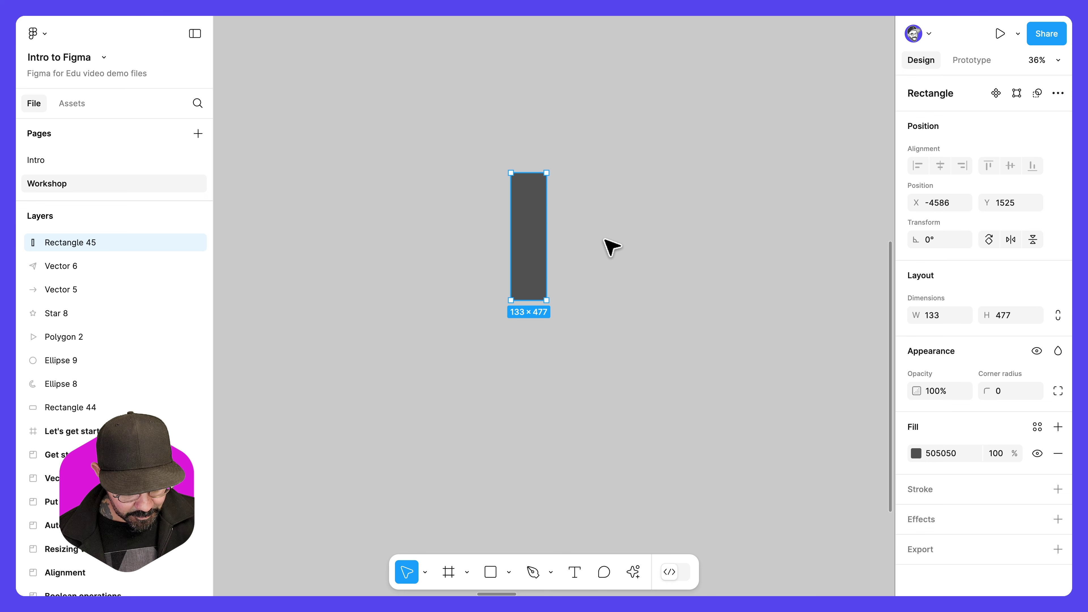
key(super+d)
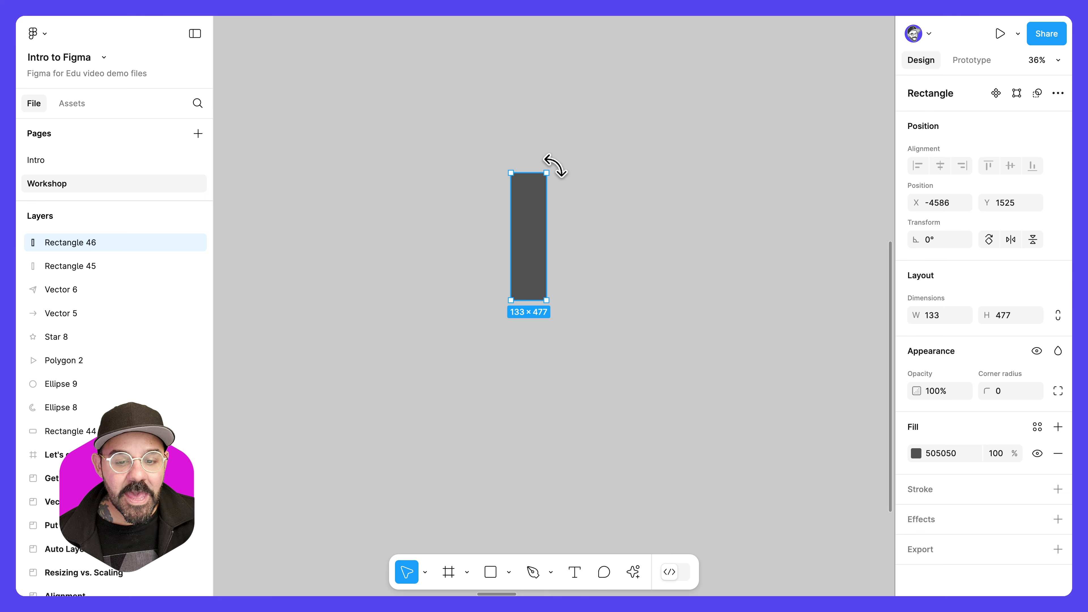
drag(562, 173, 593, 264)
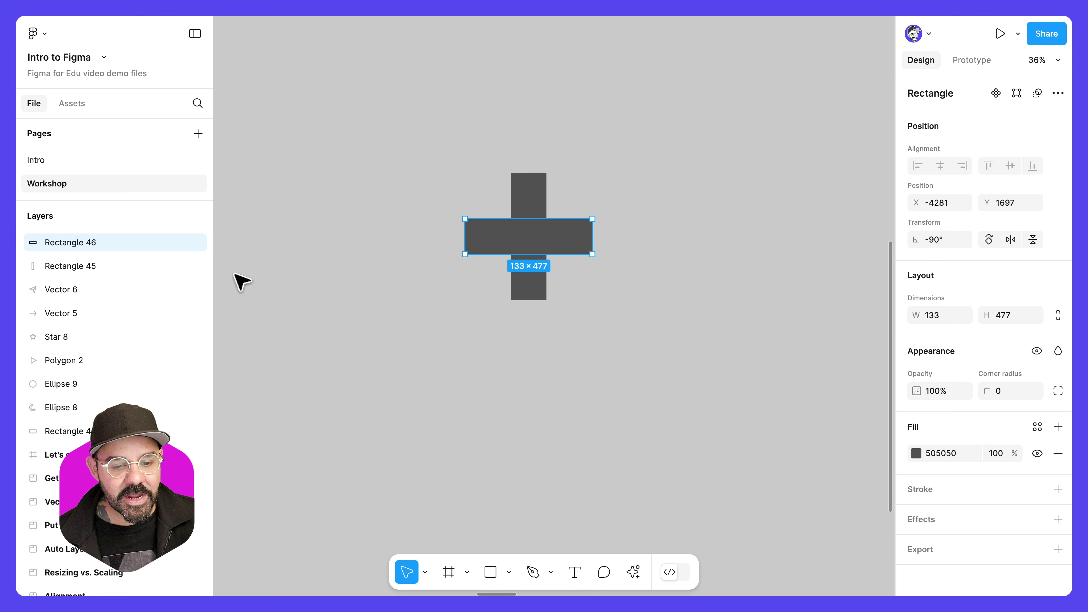
Rename the rotated rectangle layer to Horizontal and the upright rectangle layer to Vertical
double_click(83, 243)
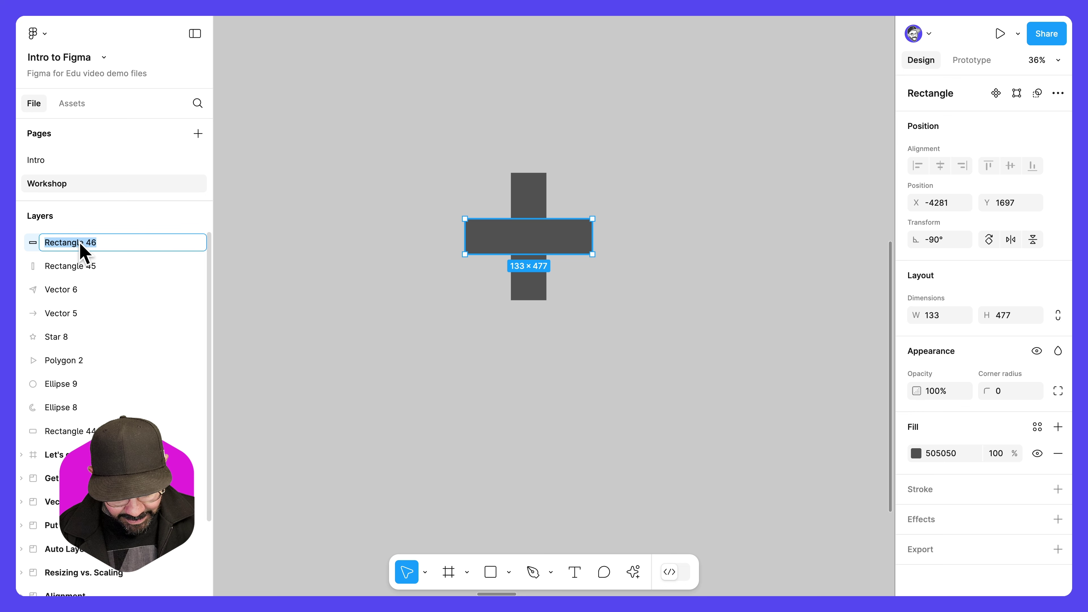
text(Horizontal)
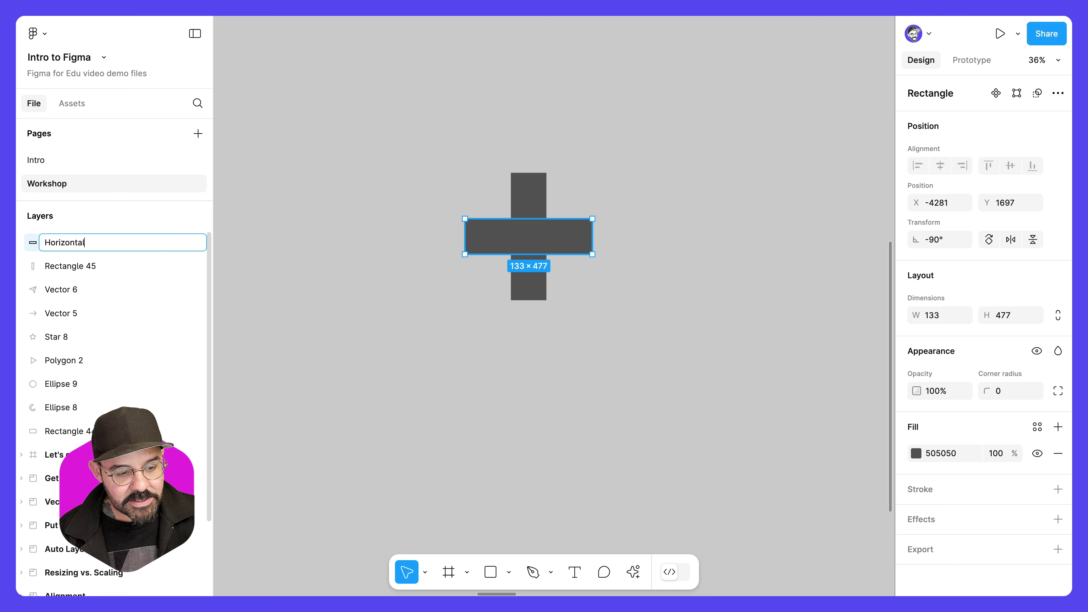
key(Return)
double_click(70, 266)
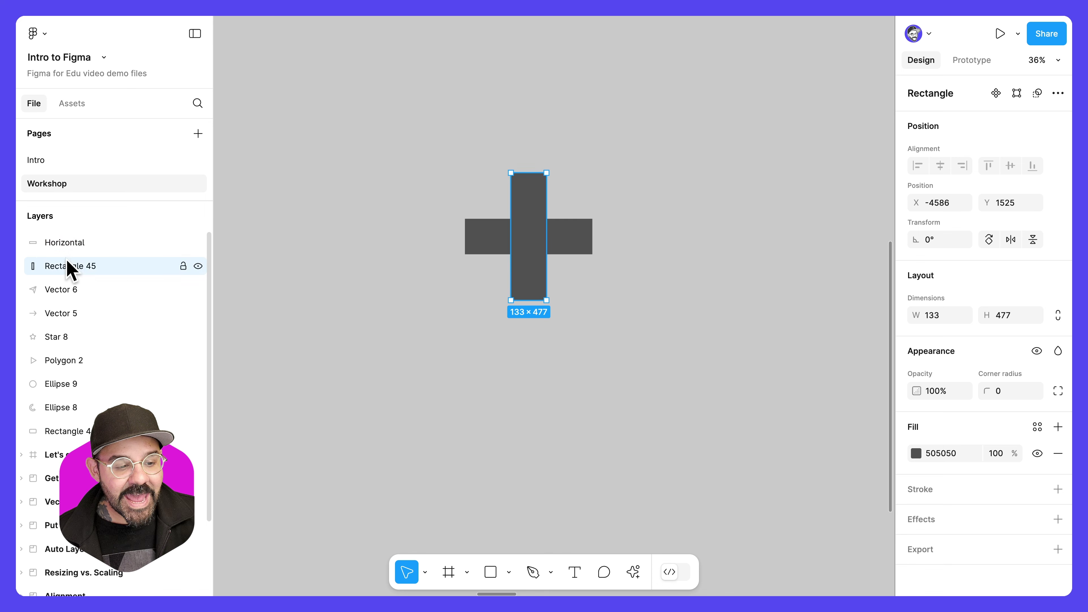
text(Vertica)
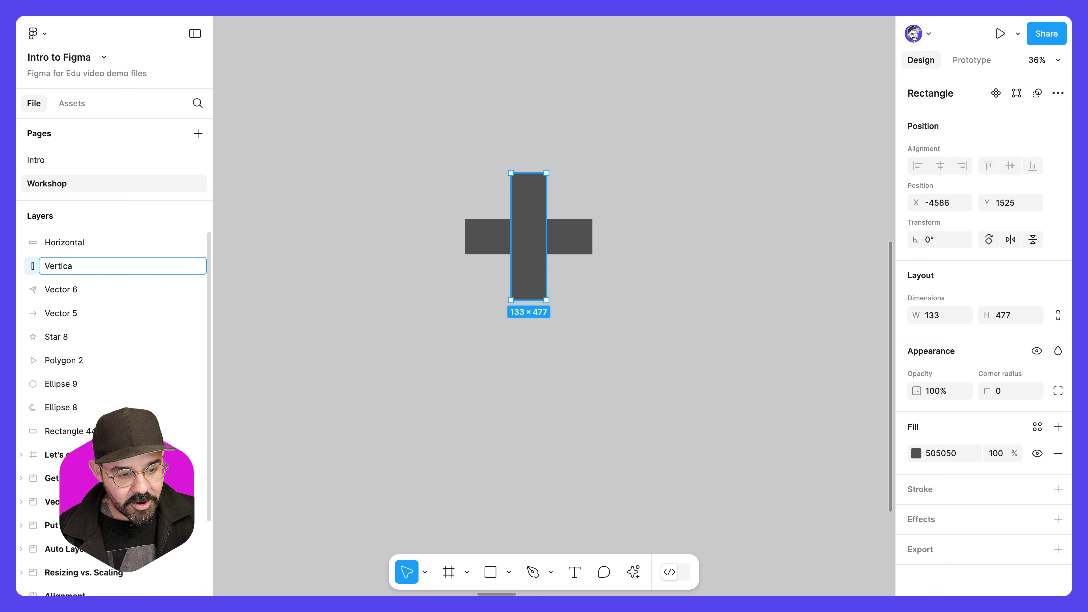
text(l)
key(Return)
click(600, 285)
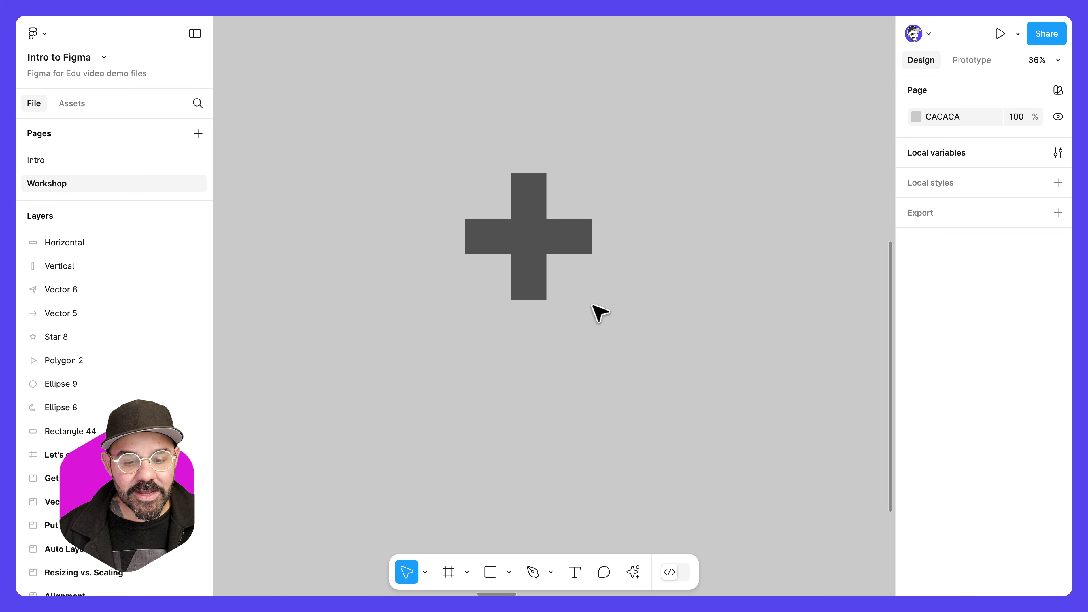
Swap the fill of both cross rectangles to a stroke and set the stroke weight to 18
drag(595, 316, 509, 215)
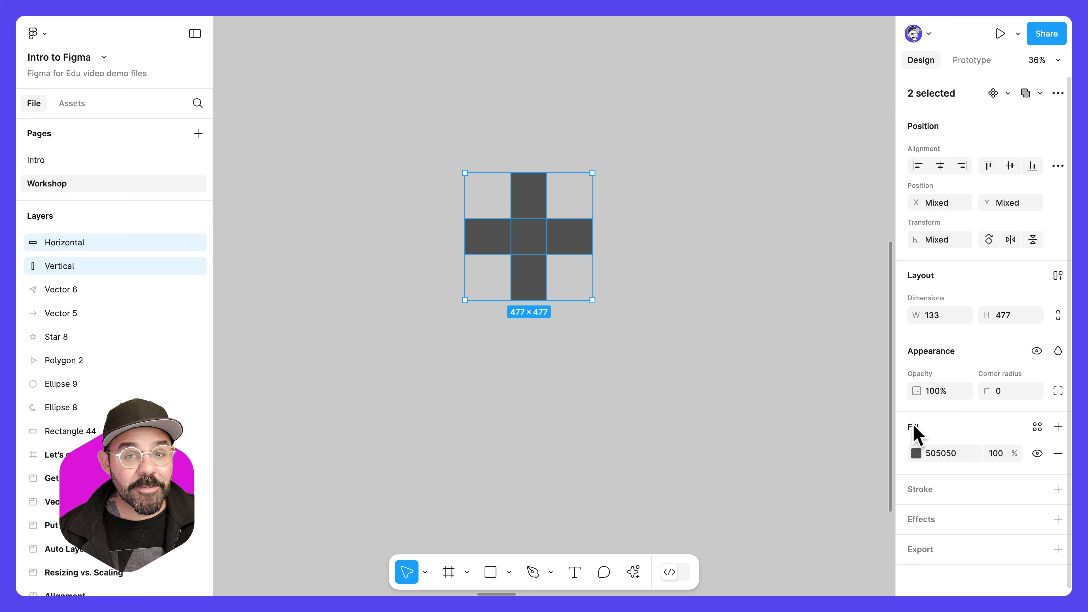
key(shift+x)
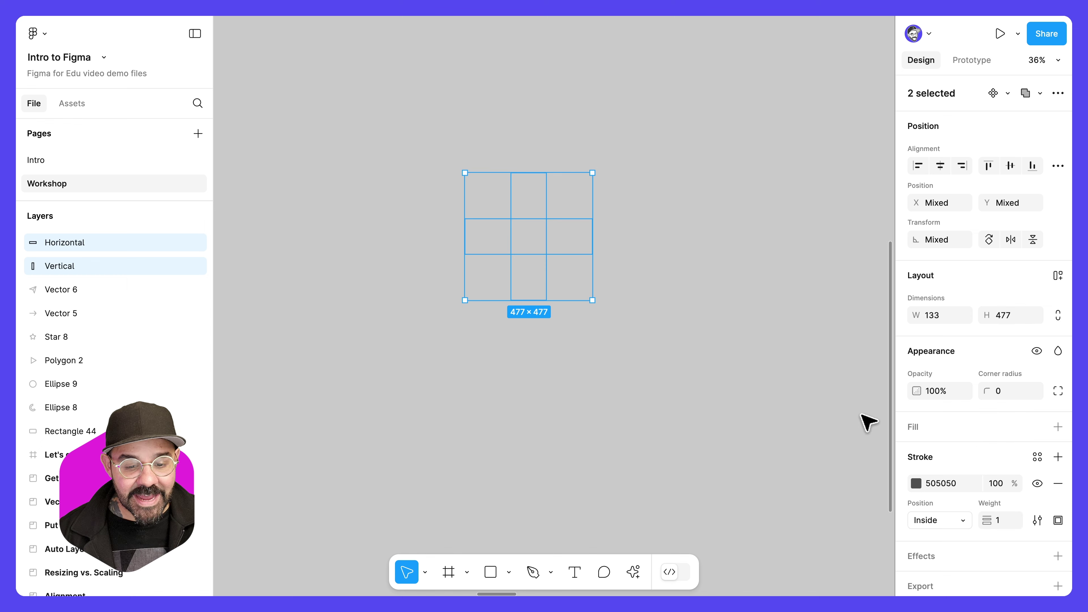
drag(991, 525, 1002, 525)
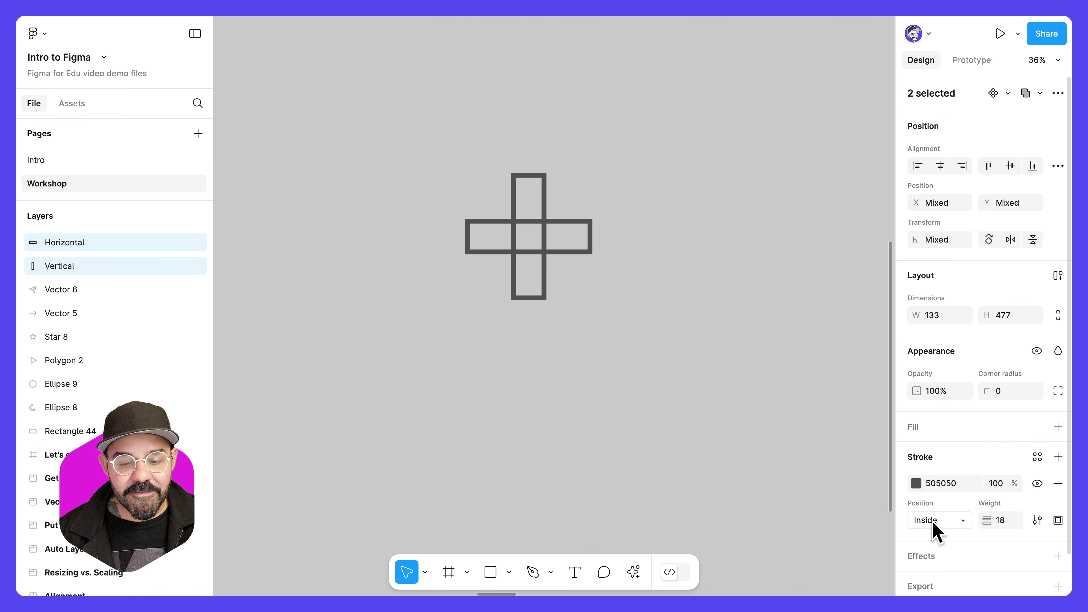
click(570, 351)
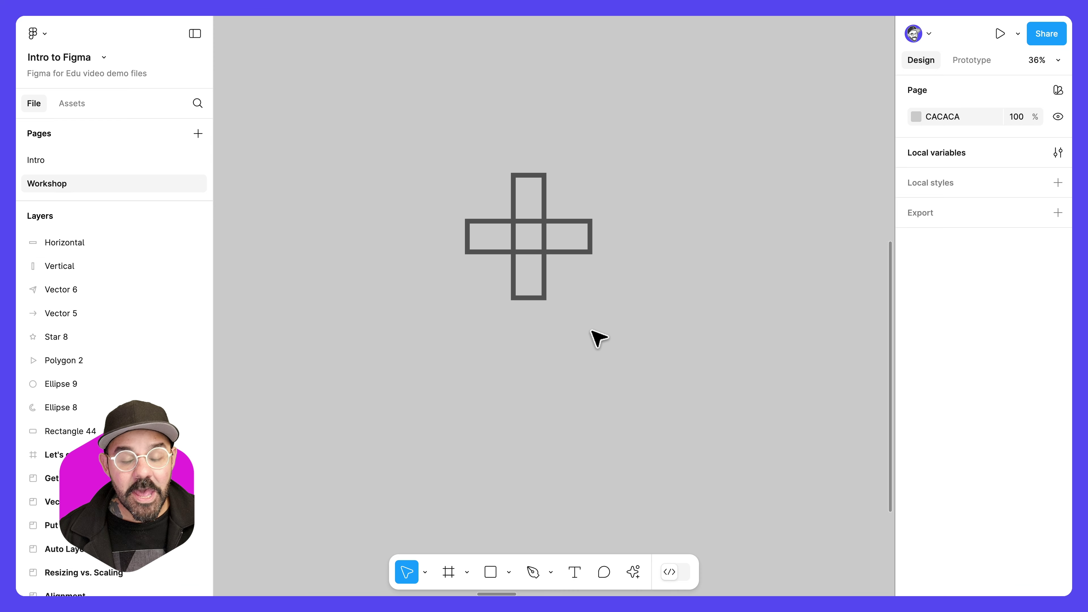
Duplicate the outlined cross to the right of the original and swap the copy's stroke back to a fill
drag(614, 324, 545, 313)
drag(501, 329, 602, 224)
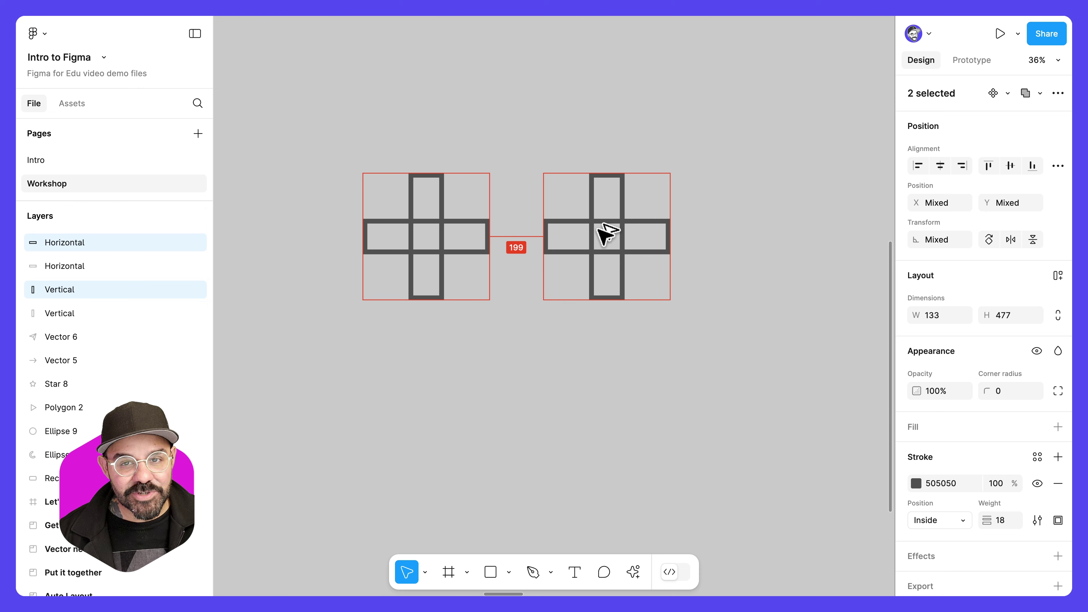
key(ctrl+z)
click(531, 354)
drag(531, 354, 612, 228)
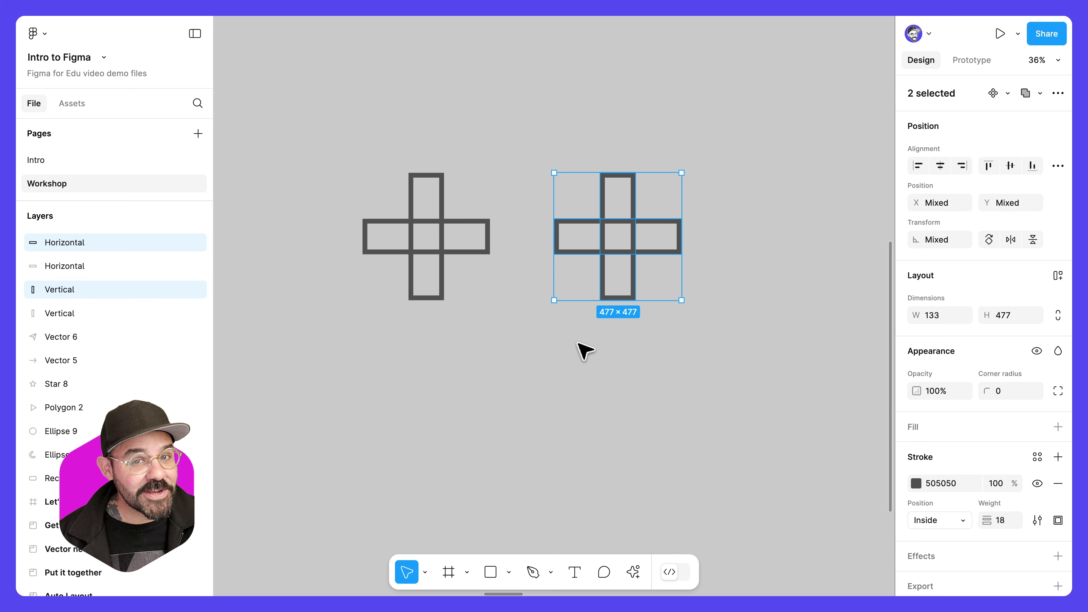
key(shift+x)
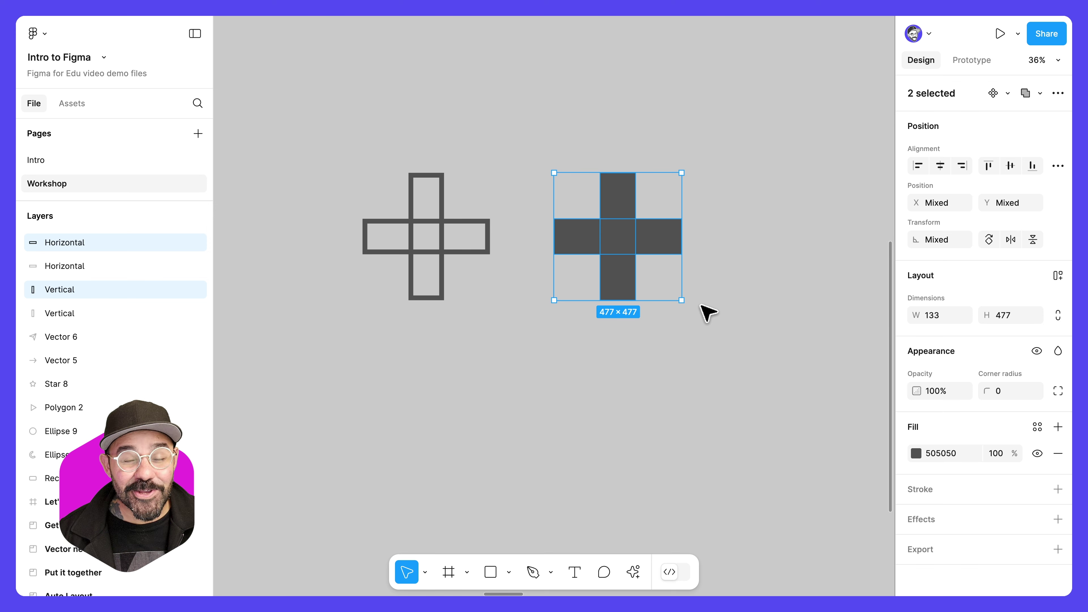
Combine the copy's two rectangles with a Union operation and expand the resulting layer to show its child shapes
click(705, 312)
drag(706, 330, 639, 238)
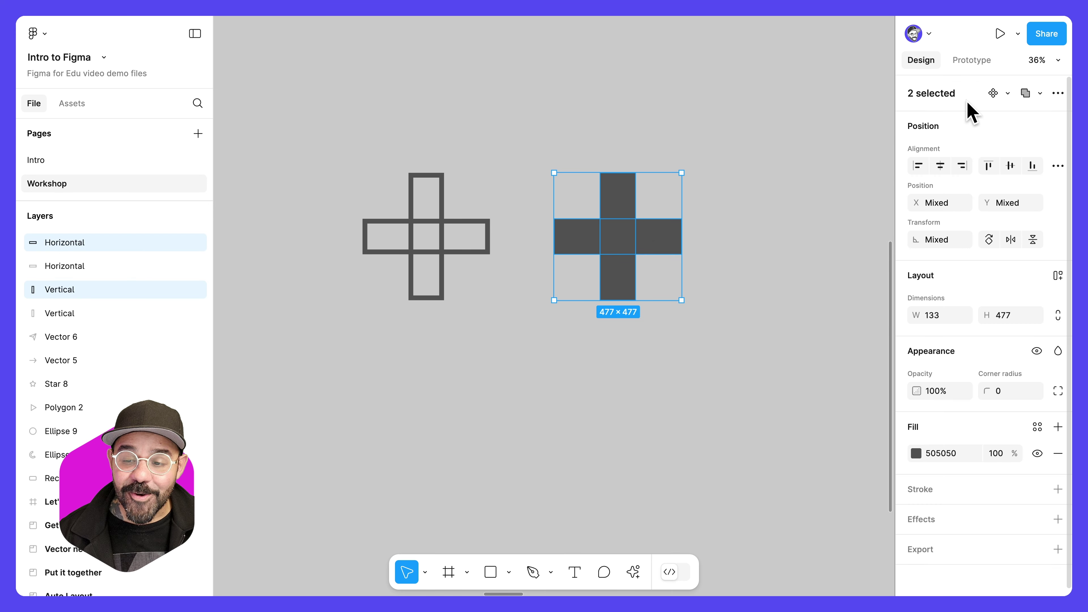
click(1040, 94)
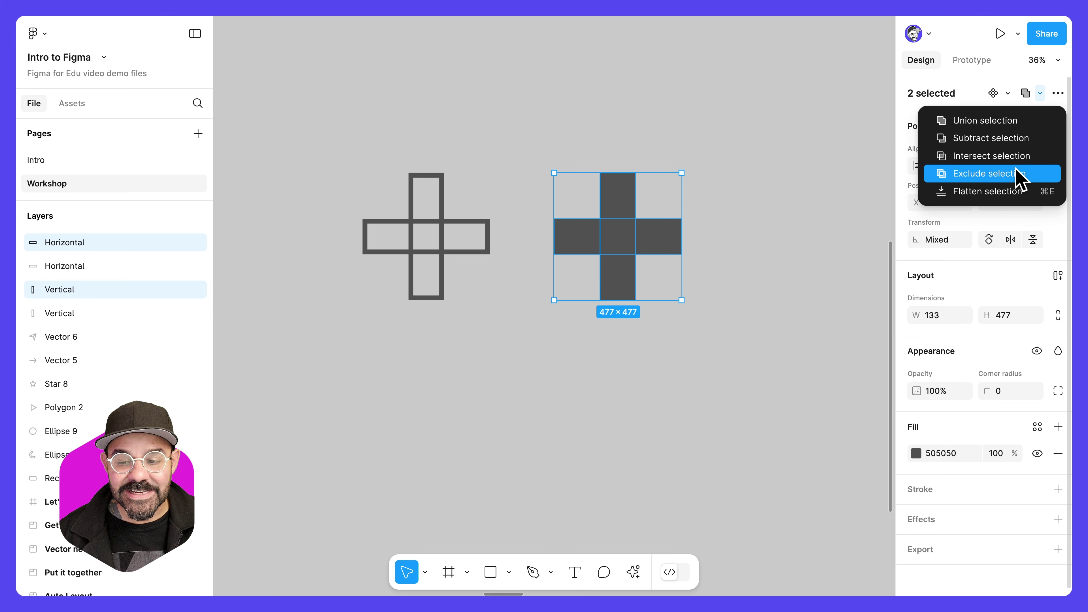
click(1011, 121)
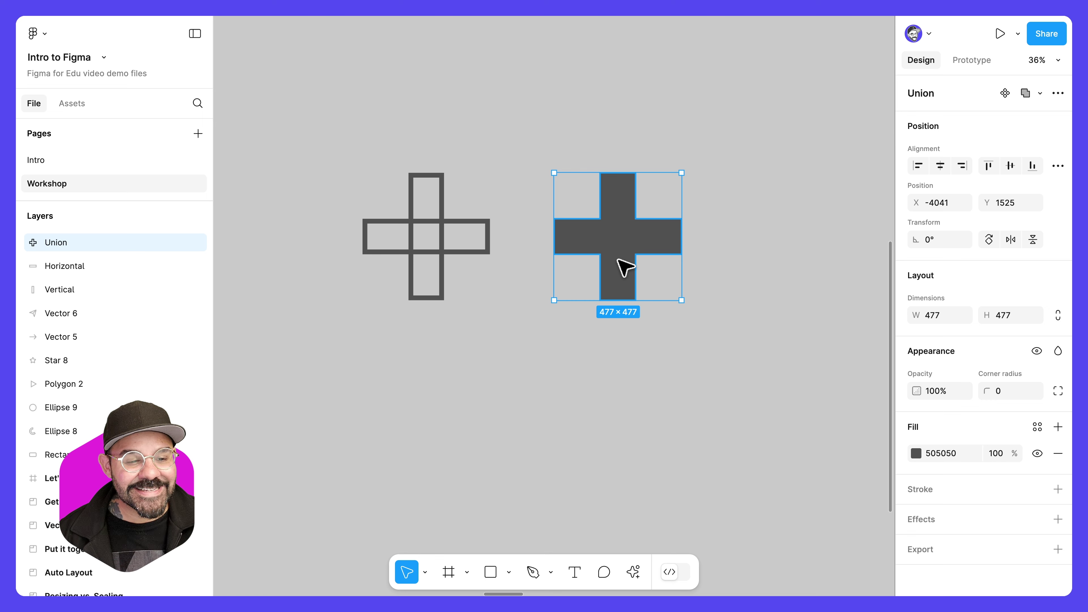
click(22, 243)
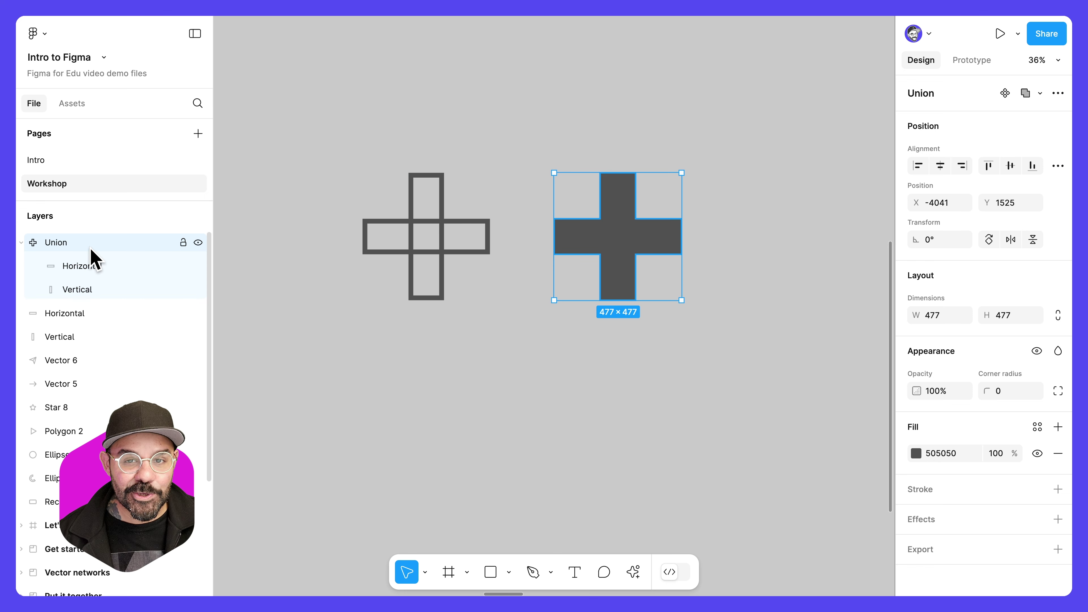
click(571, 381)
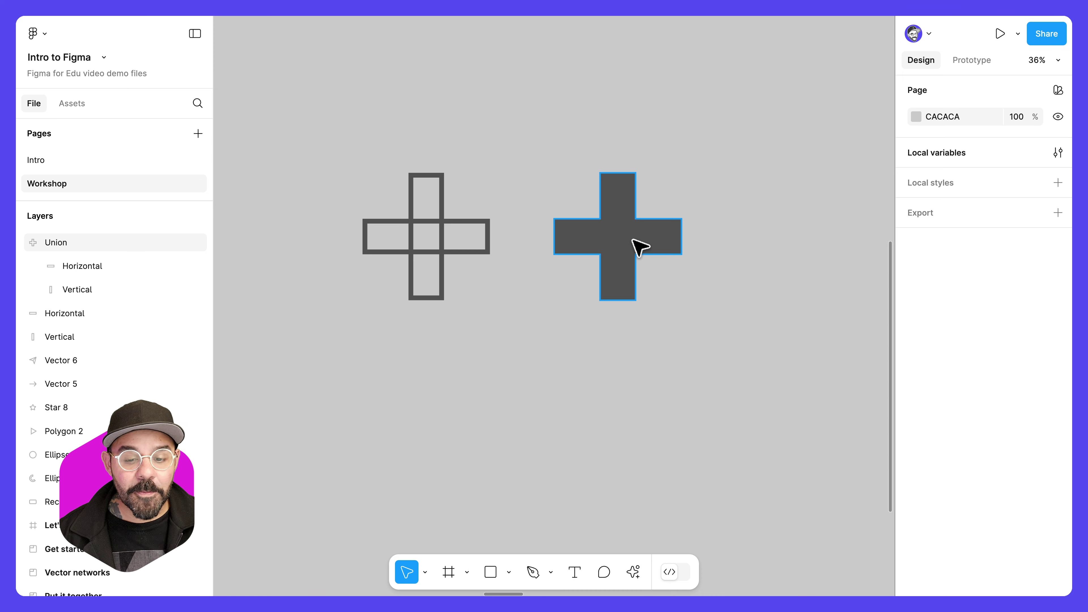
Swap the united cross's fill to a stroke and try moving its nested Horizontal rectangle
scroll(637, 243, up, 4)
click(655, 256)
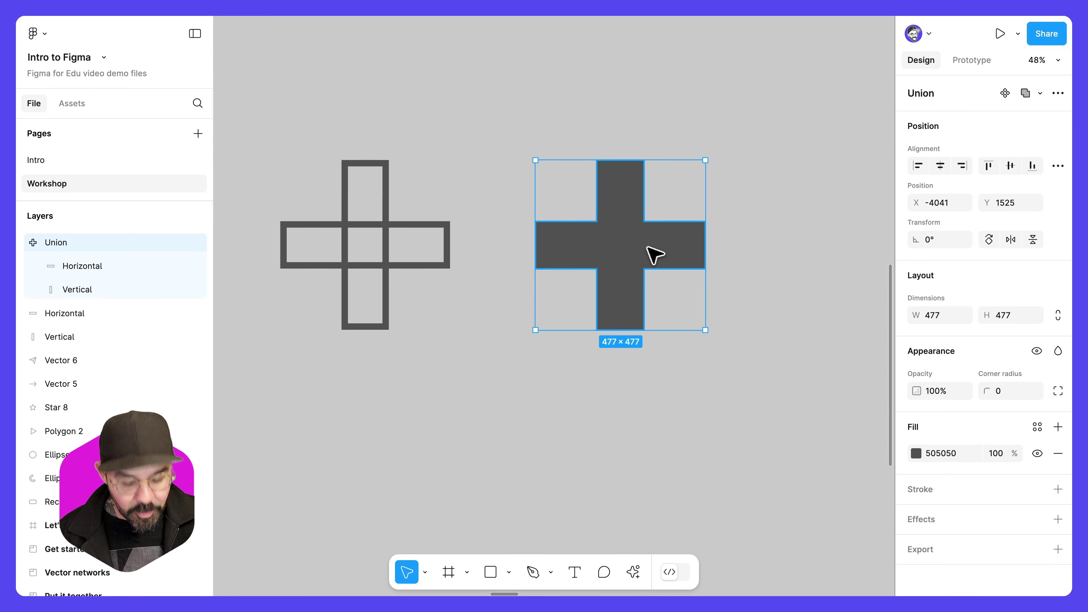
key(shift+x)
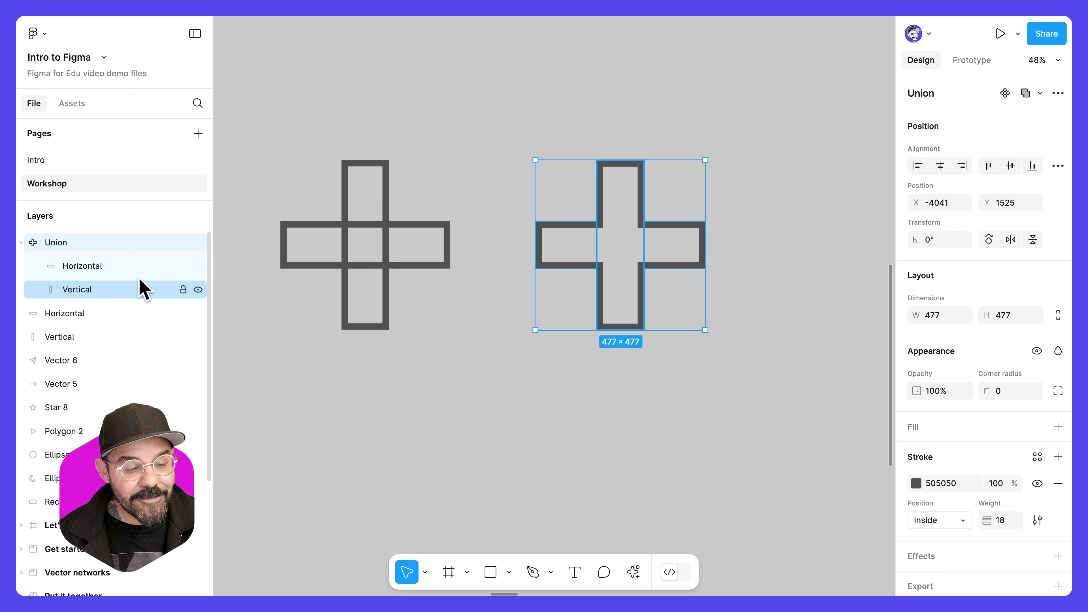
click(115, 268)
mouse_move(697, 243)
mouse_down()
mouse_move(687, 284)
mouse_move(630, 250)
mouse_move(729, 255)
mouse_move(672, 256)
mouse_move(678, 218)
mouse_move(704, 224)
mouse_move(698, 245)
mouse_move(677, 250)
mouse_move(684, 258)
mouse_up()
click(781, 281)
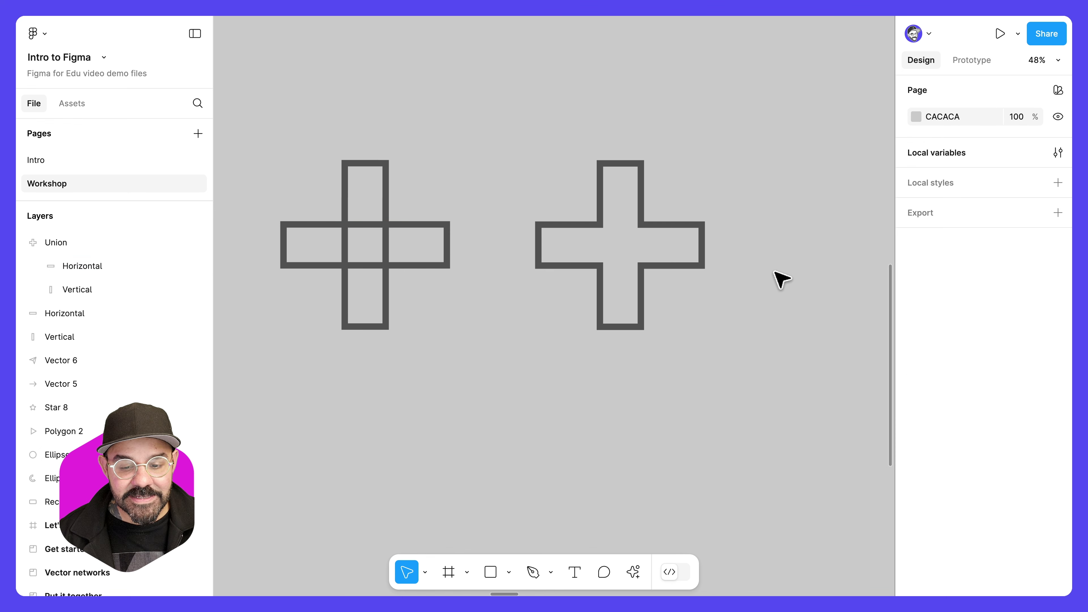
Set the united cross's corner radius to 2
click(704, 233)
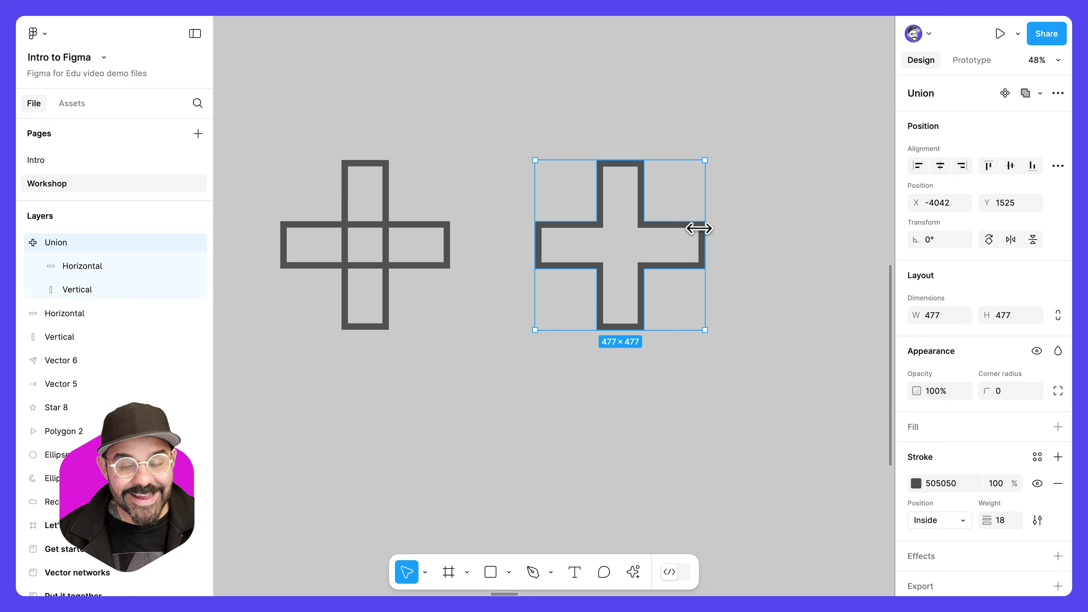
click(985, 399)
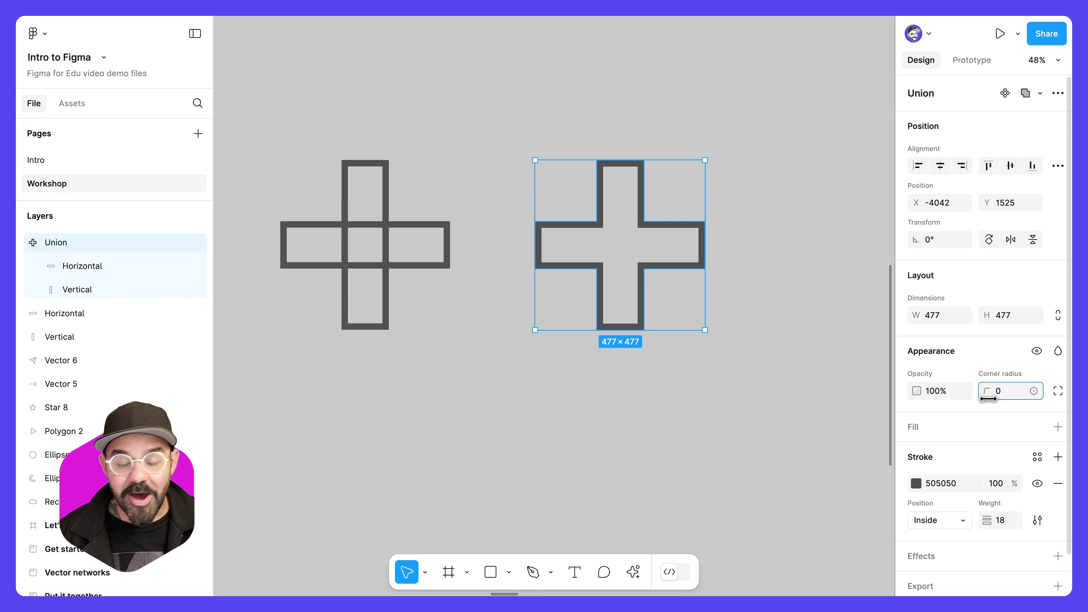
drag(987, 399, 1051, 399)
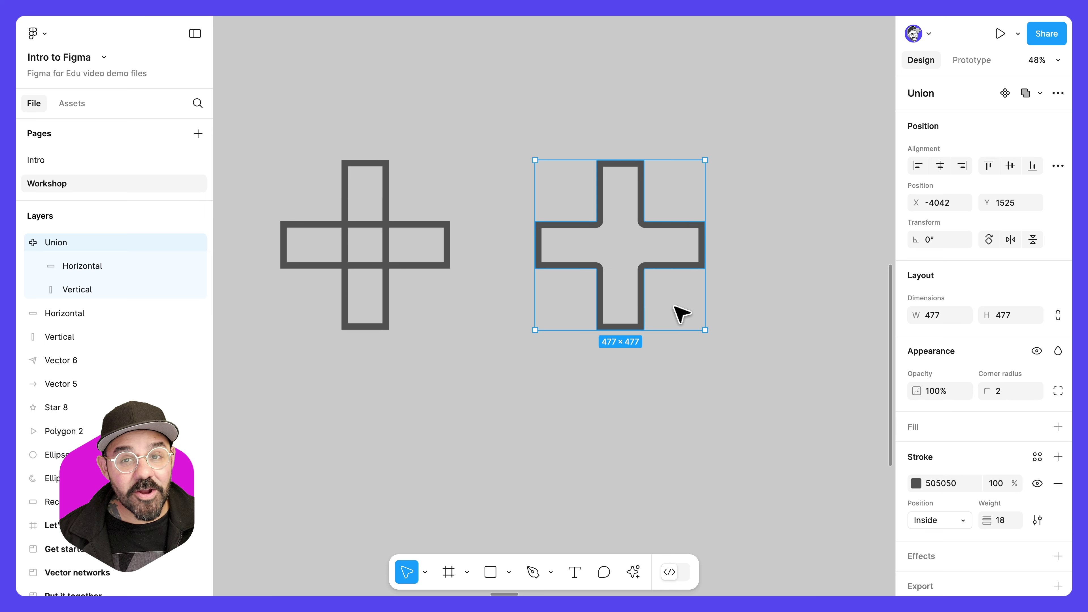
Set the united cross's stroke position to Center and move the shape slightly down to about Y 1541
scroll(985, 437, down, 1)
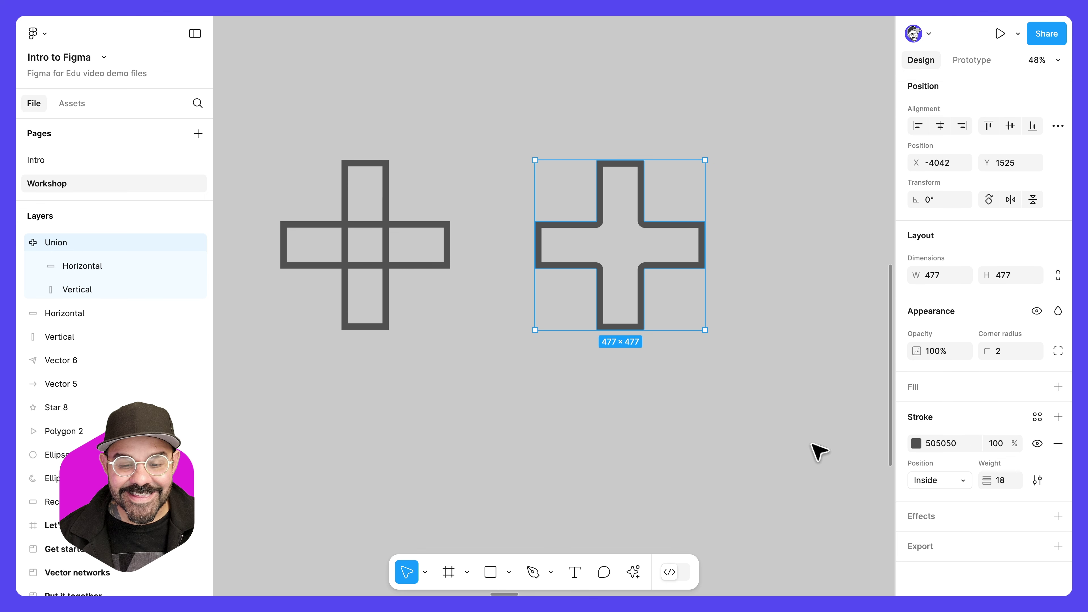
click(965, 479)
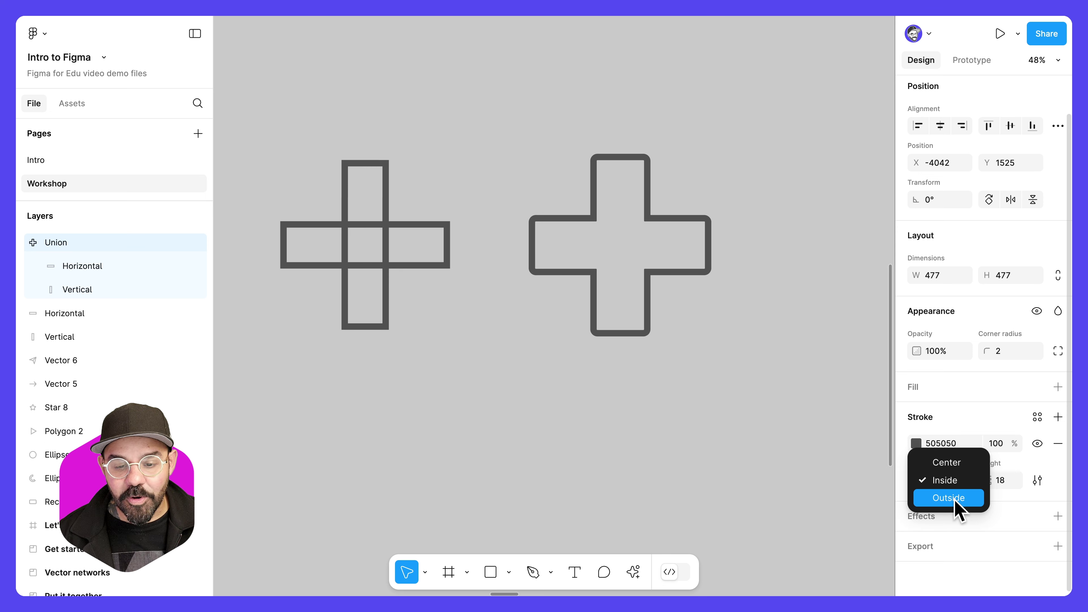
click(951, 462)
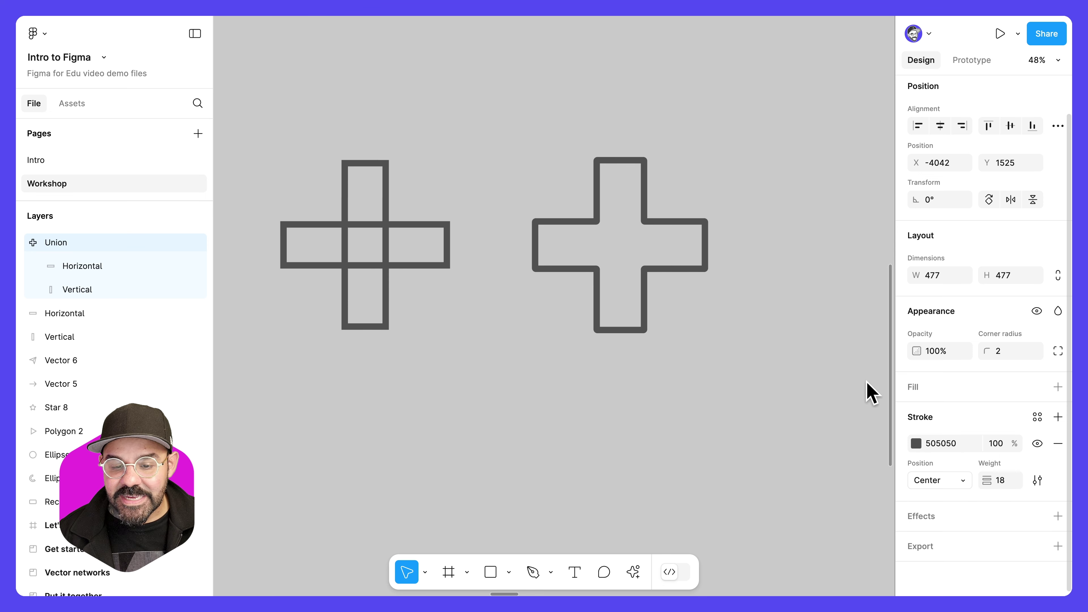
scroll(682, 235, up, 5)
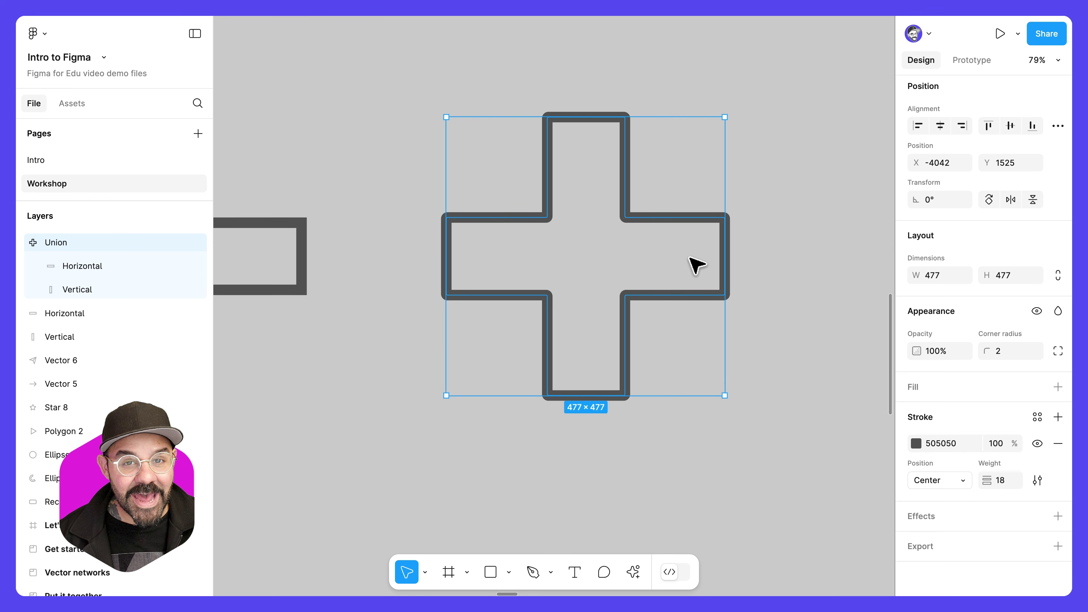
drag(673, 226, 673, 235)
Compare stroke positions on the united cross by switching it to Inside, Outside and back to Center
click(964, 485)
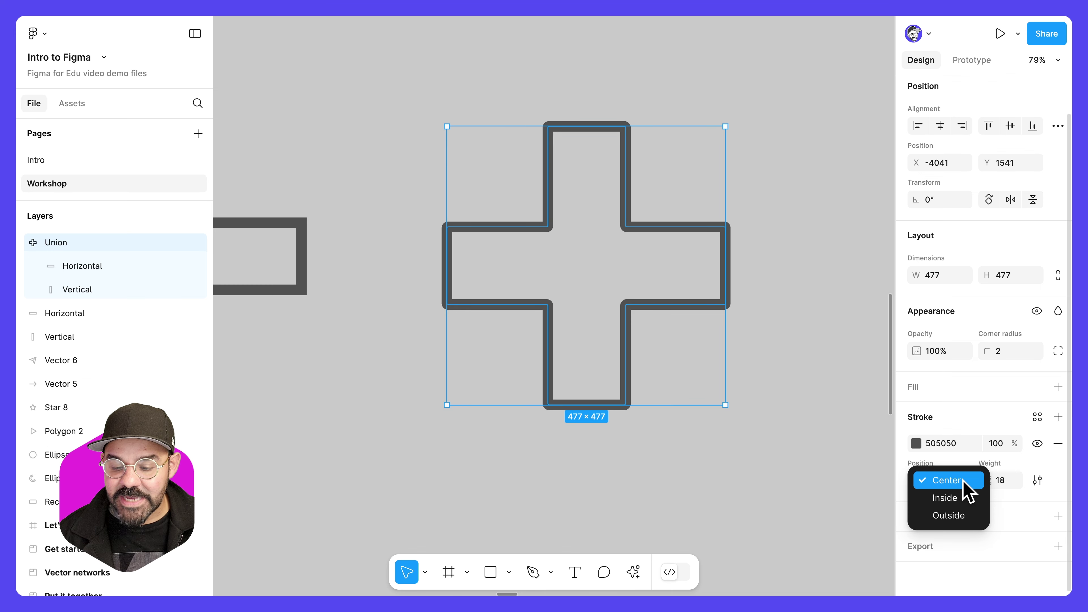
click(963, 498)
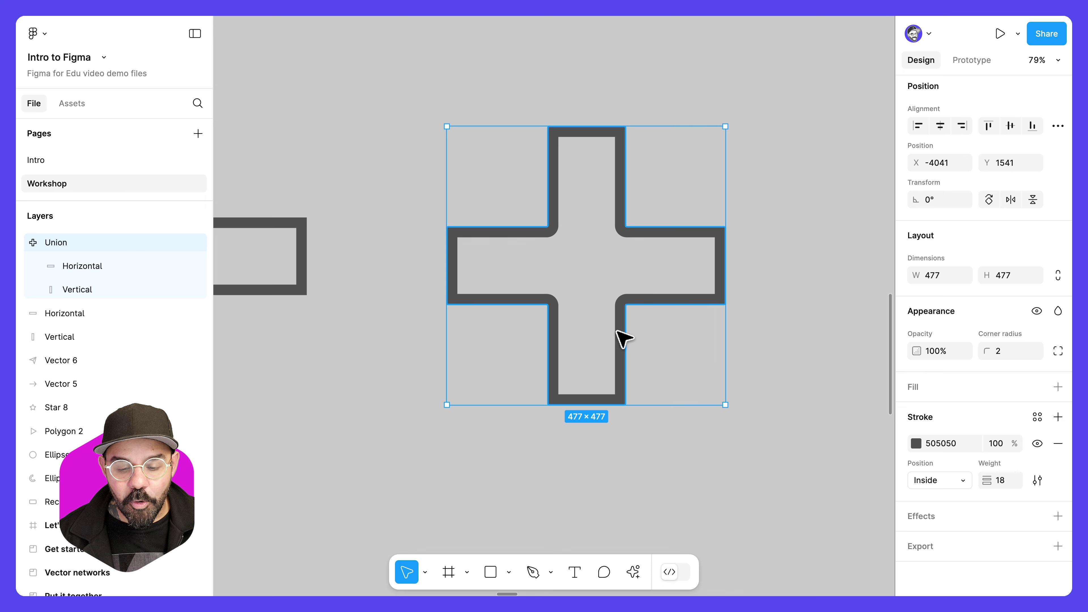
click(954, 481)
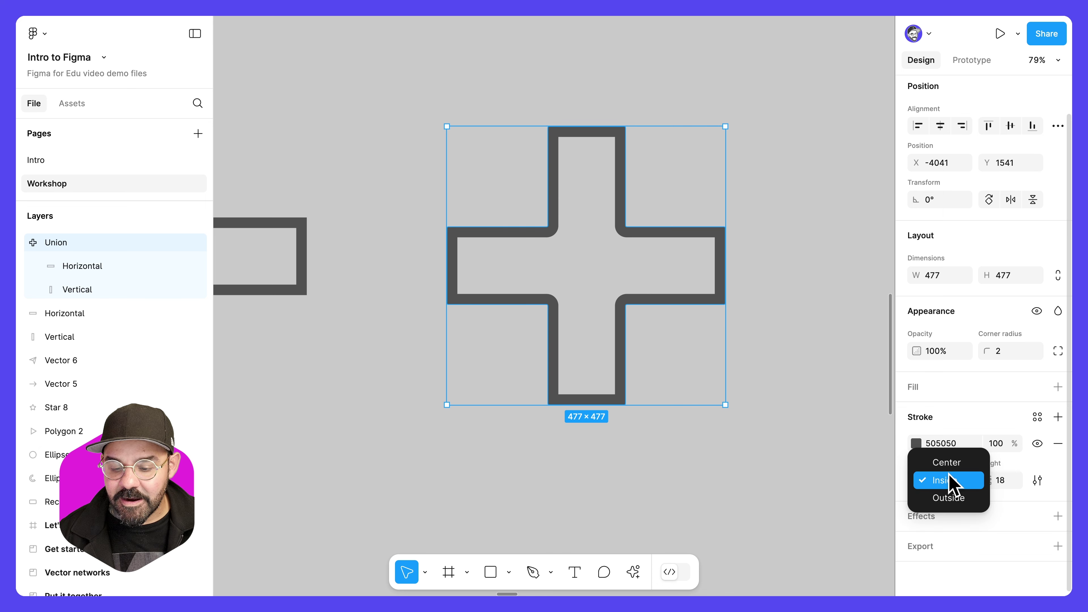
click(955, 501)
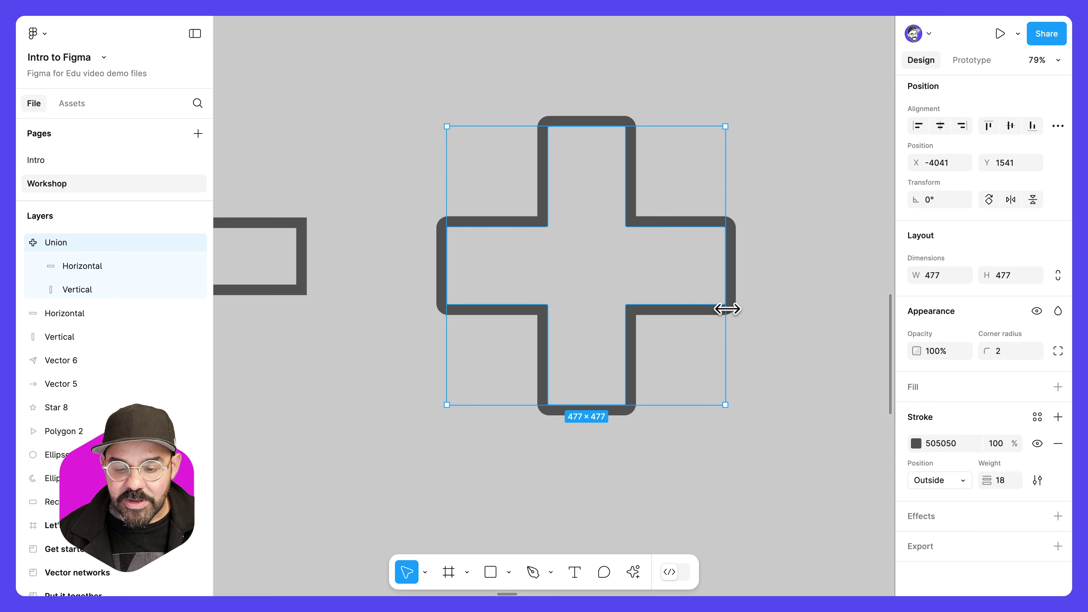
click(954, 481)
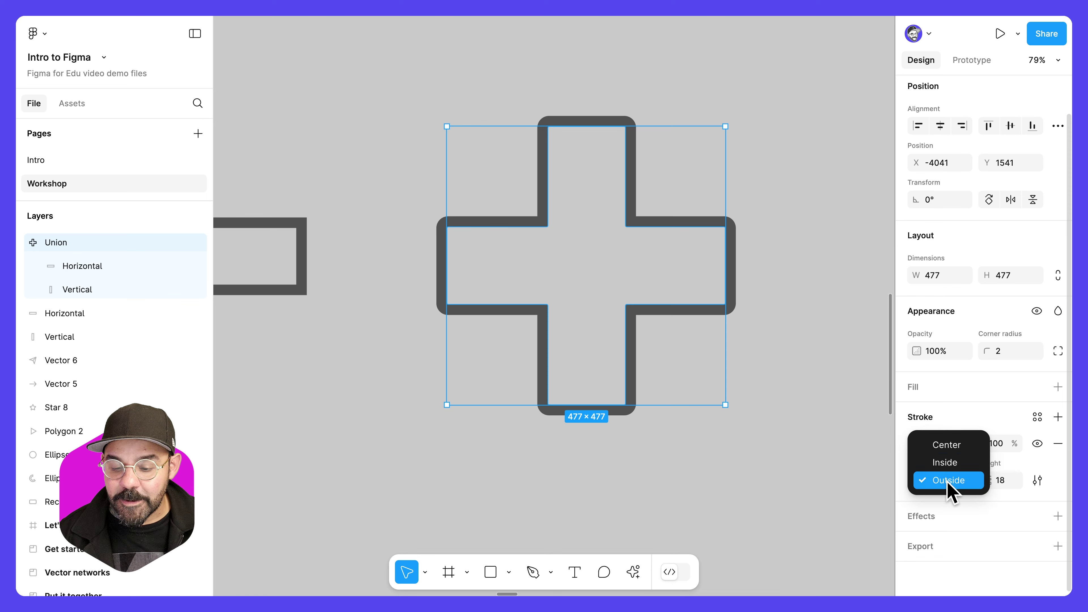
click(950, 446)
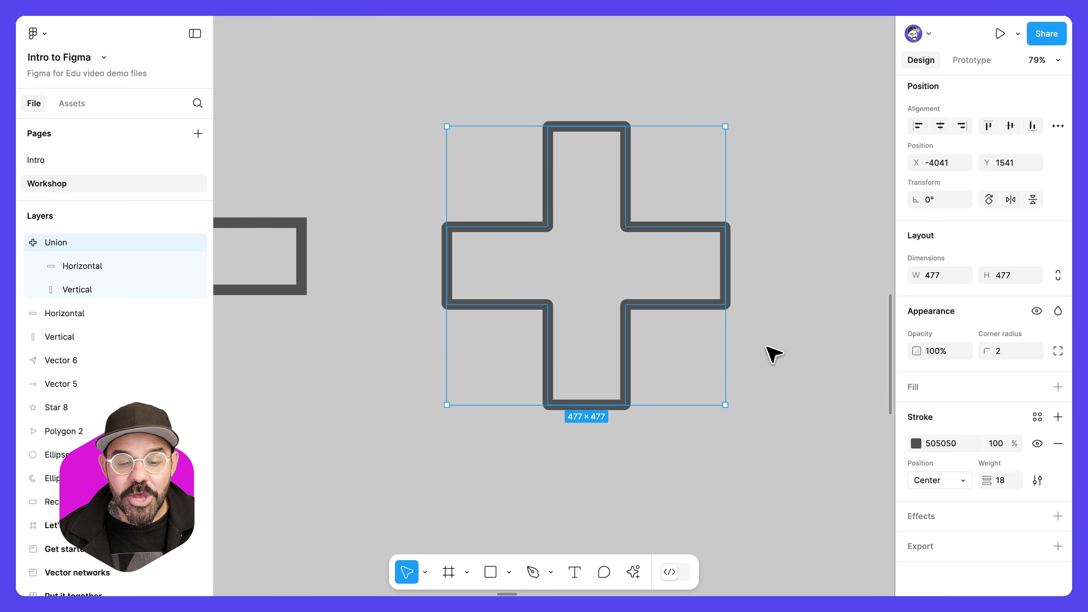
click(774, 353)
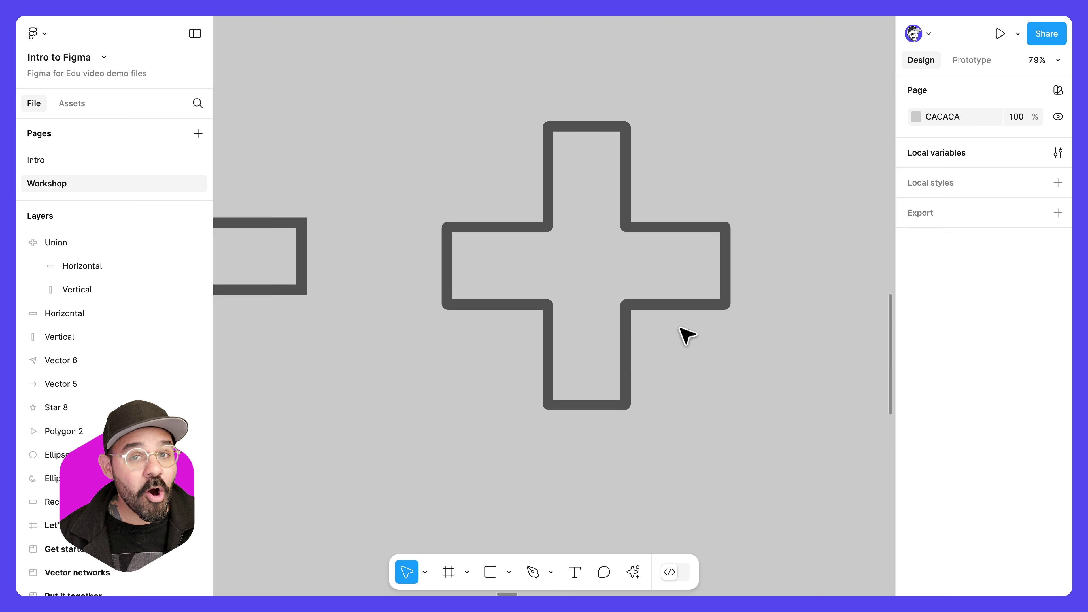
scroll(698, 340, down, 10)
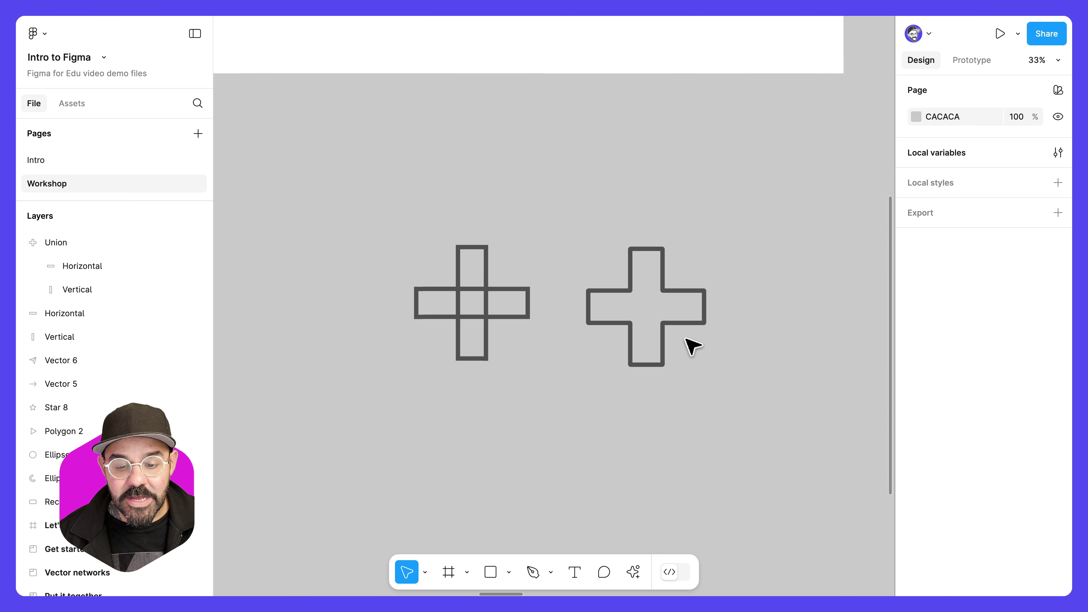
Draw a circle about 710 by 710 below the united cross and fill it with dark grey 585858
drag(682, 338, 571, 289)
scroll(525, 356, up, 3)
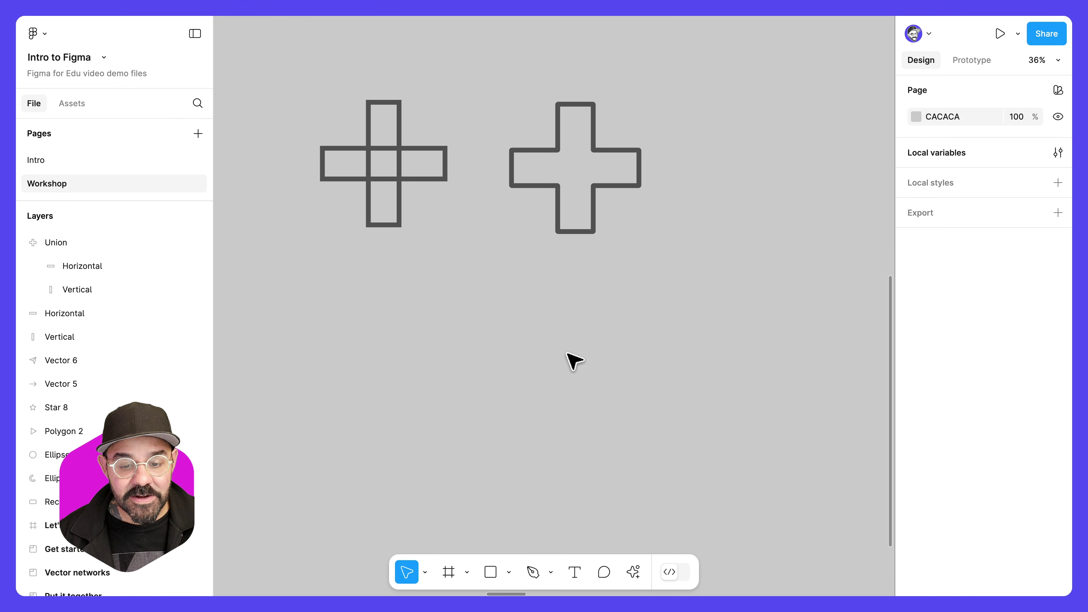
key(o)
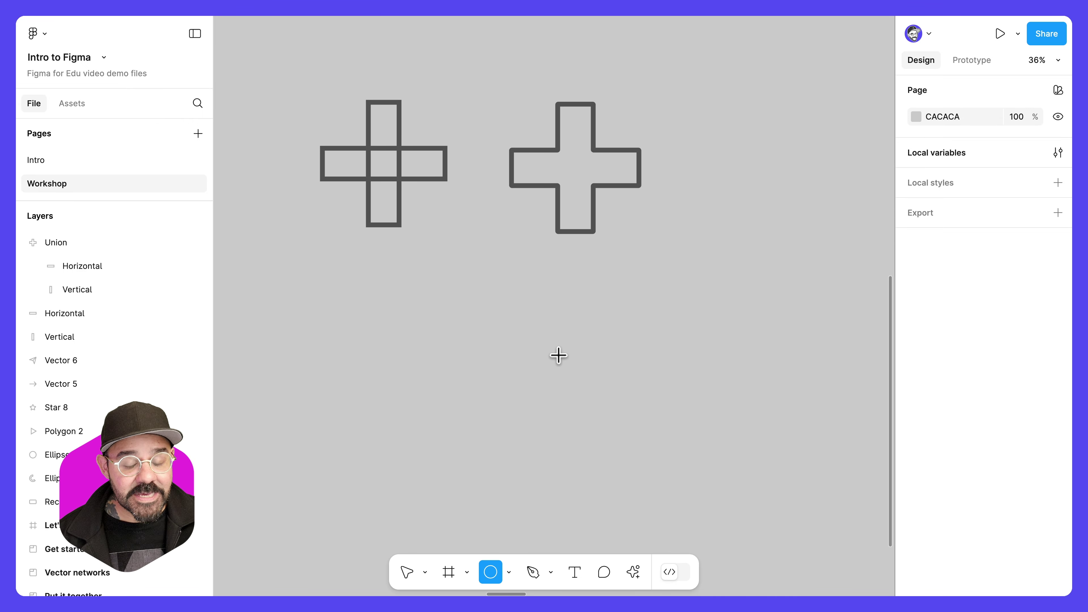
drag(559, 355, 634, 450)
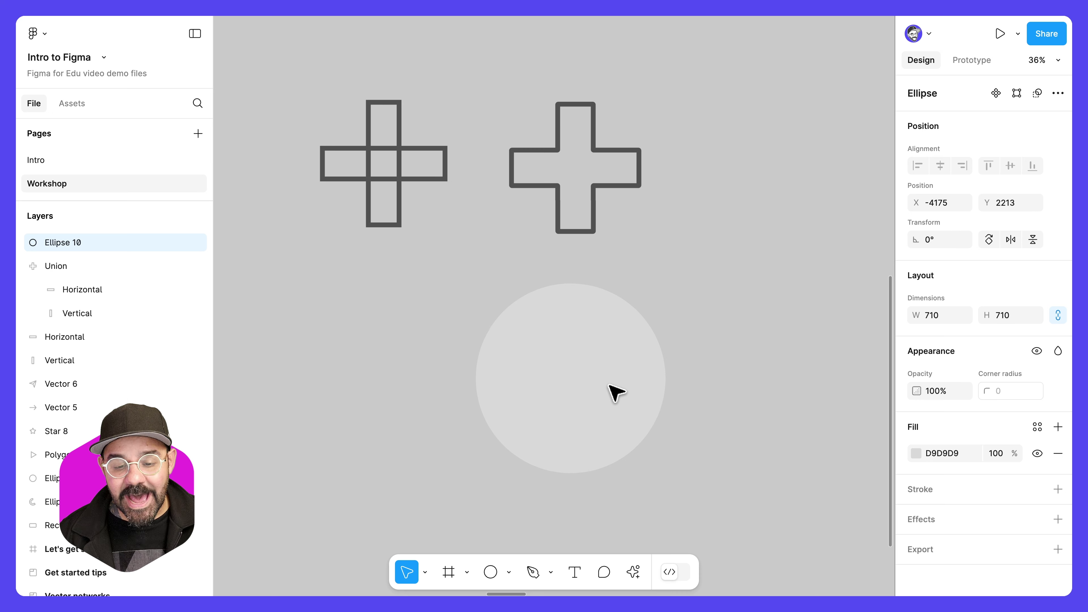
drag(616, 392, 620, 394)
click(915, 454)
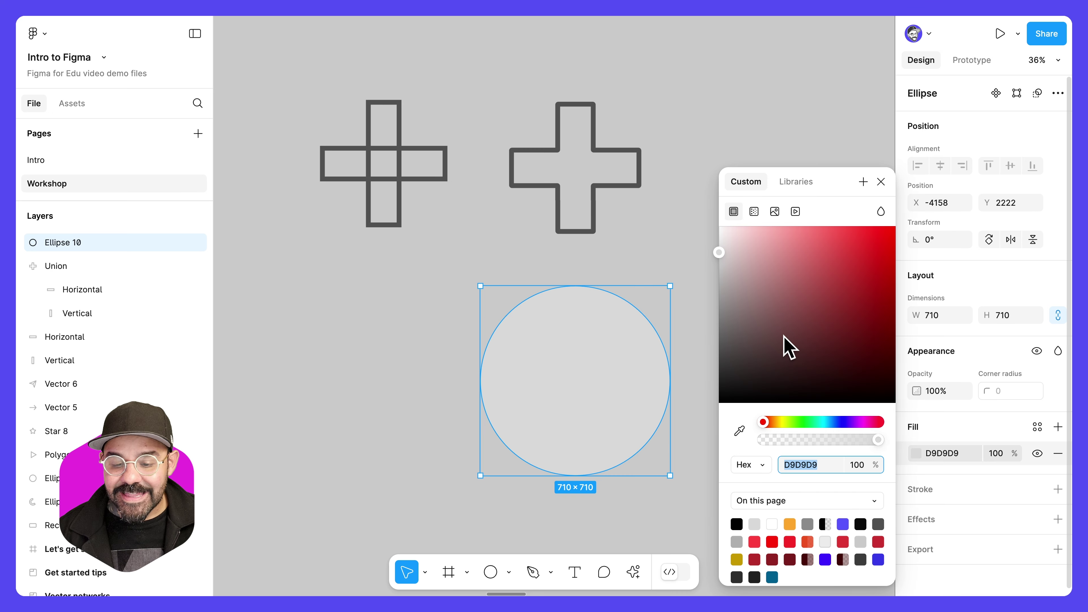
drag(784, 337, 712, 354)
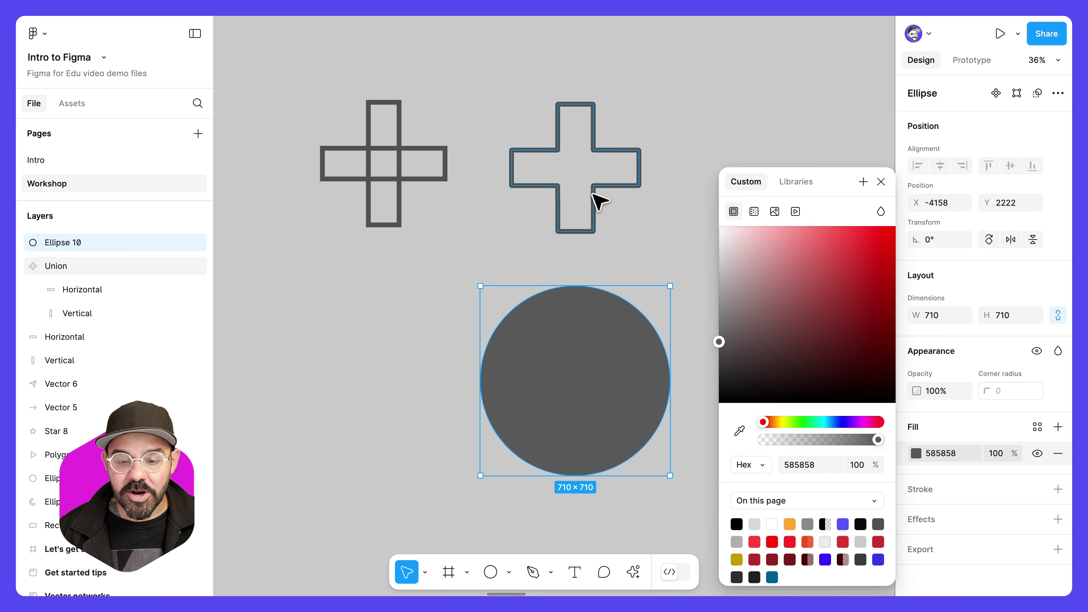
Swap the united cross's stroke to a fill and color it bright green 52FF55
click(600, 210)
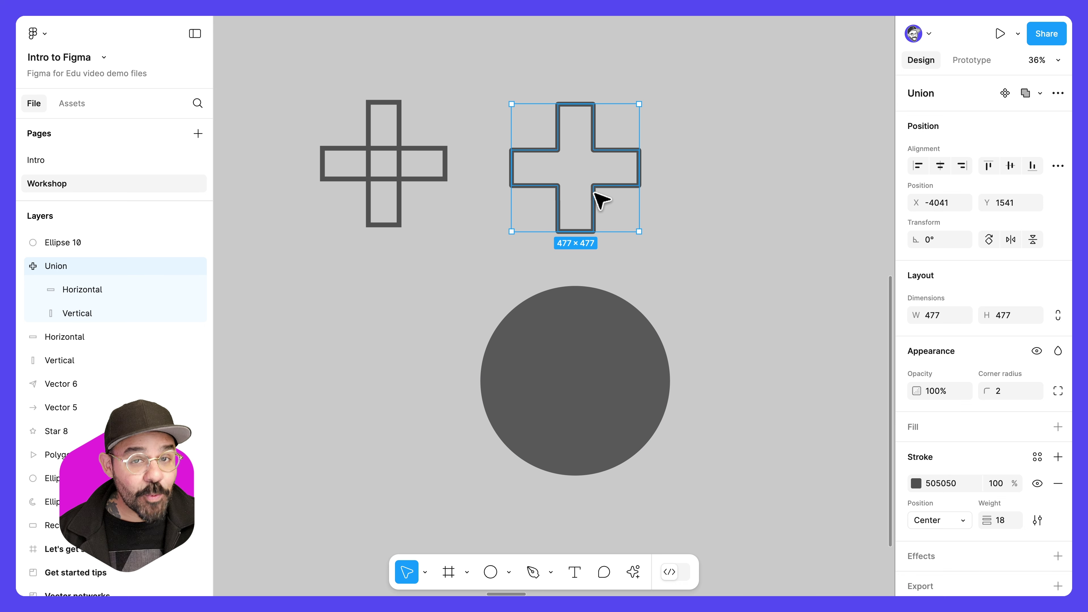
key(shift+x)
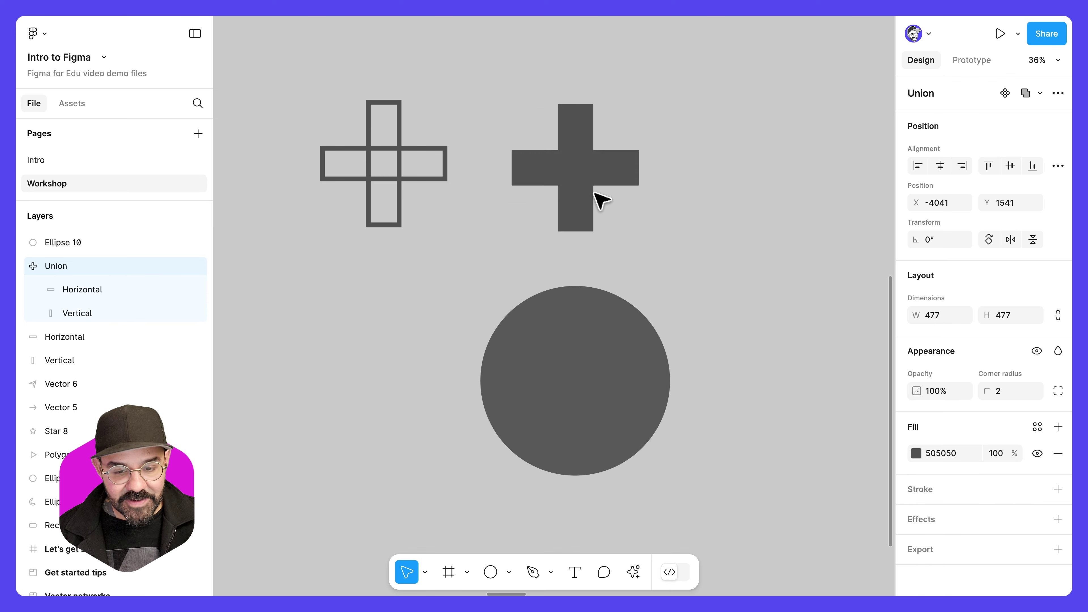
click(915, 453)
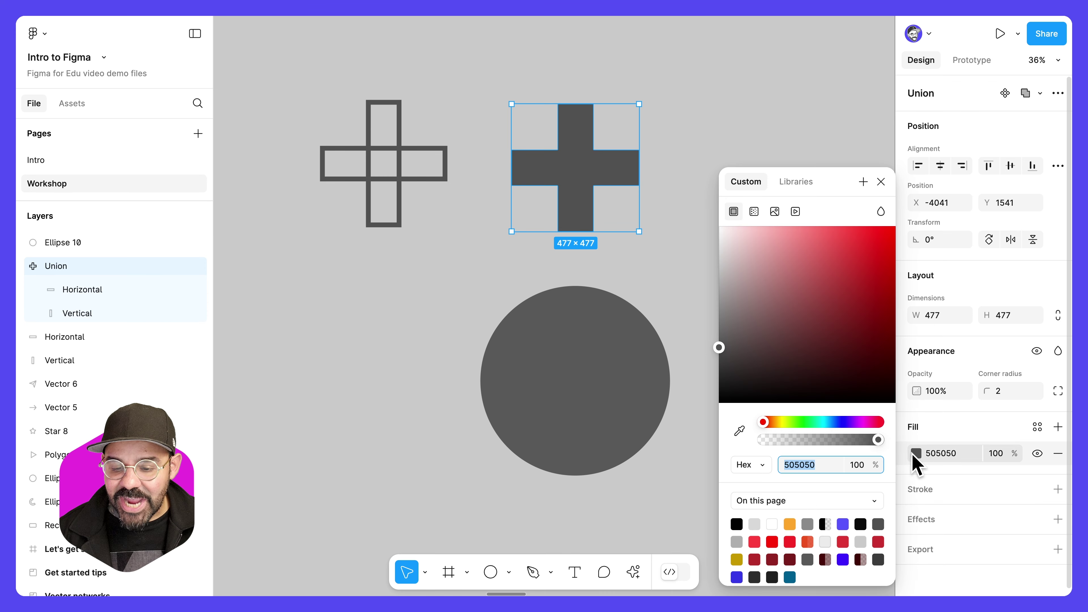
click(801, 422)
drag(838, 287, 838, 236)
click(881, 181)
Try overlapping the green cross with the grey circle and moving its layer above Ellipse 10, undoing the reorder
drag(599, 174, 601, 358)
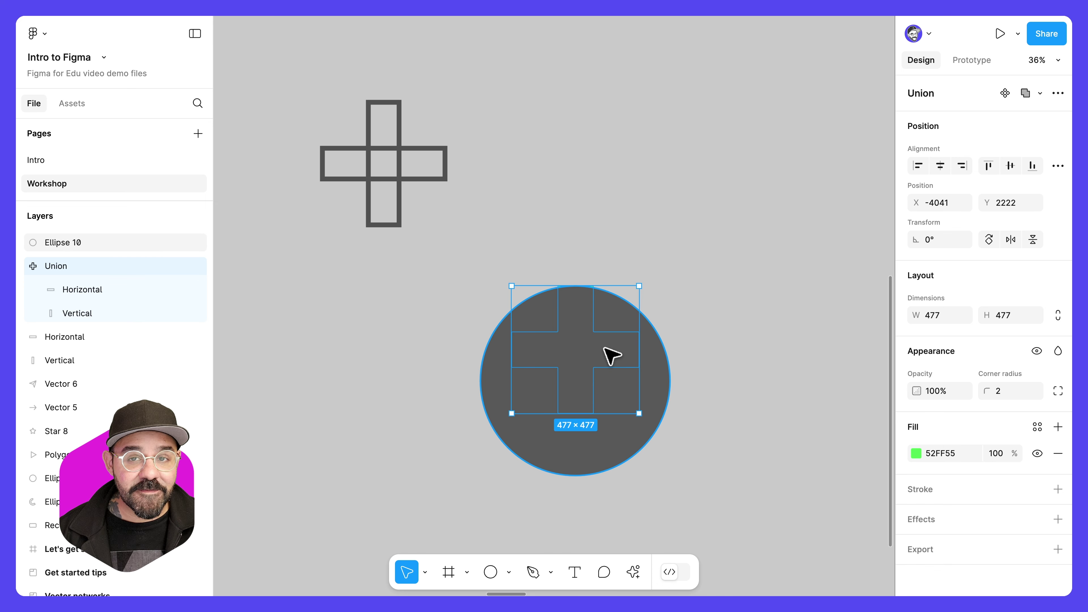
key(ctrl+z)
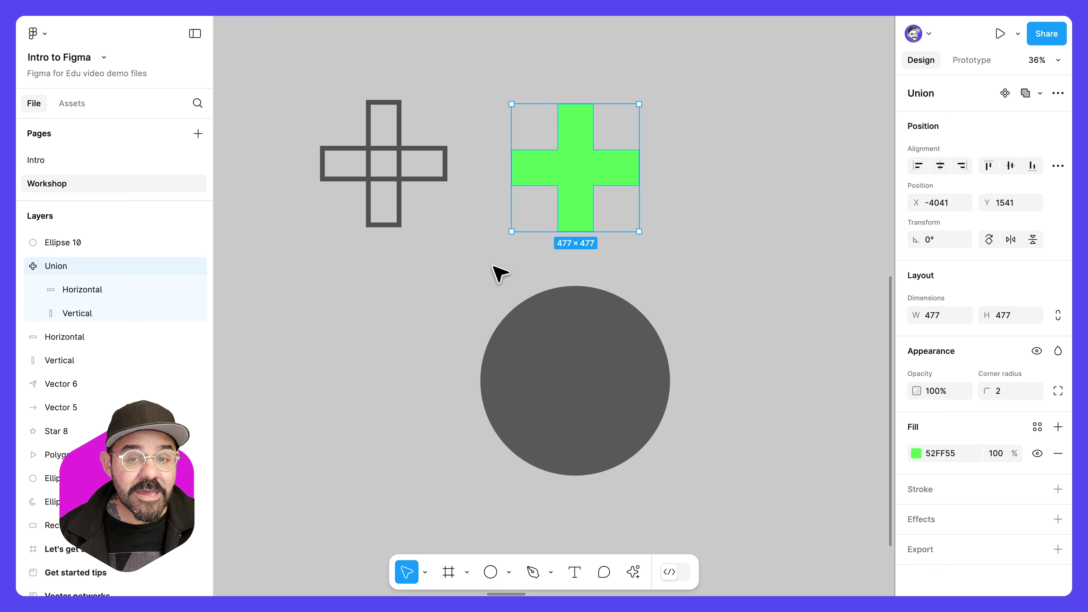
drag(578, 170, 576, 278)
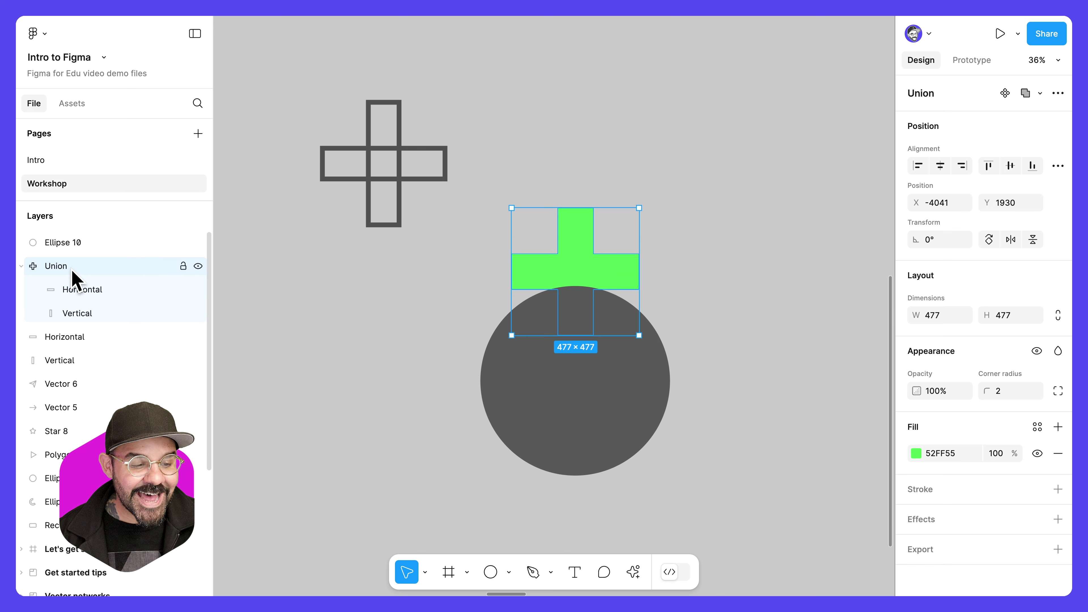
drag(59, 273, 60, 235)
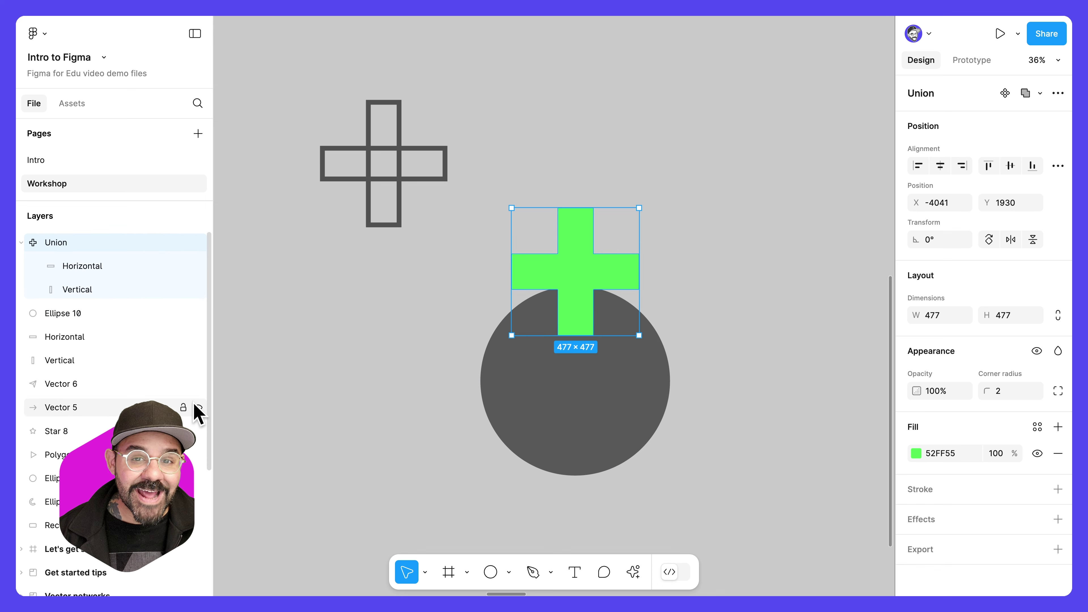
key(super+z)
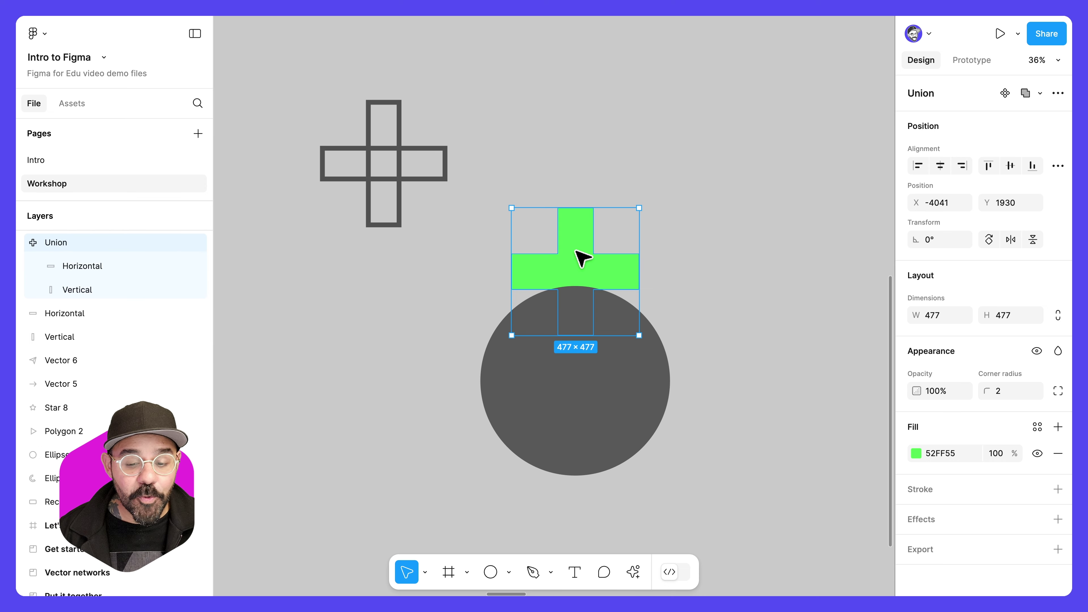
Bring the green cross to the front and center it on the grey circle
right_click(582, 257)
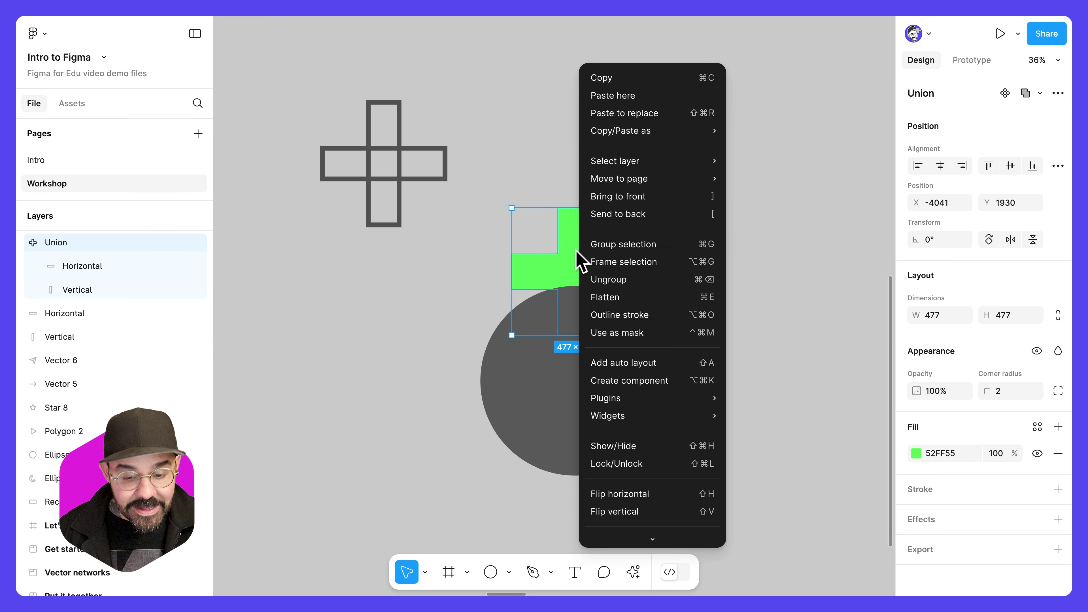
click(646, 196)
drag(591, 260, 599, 378)
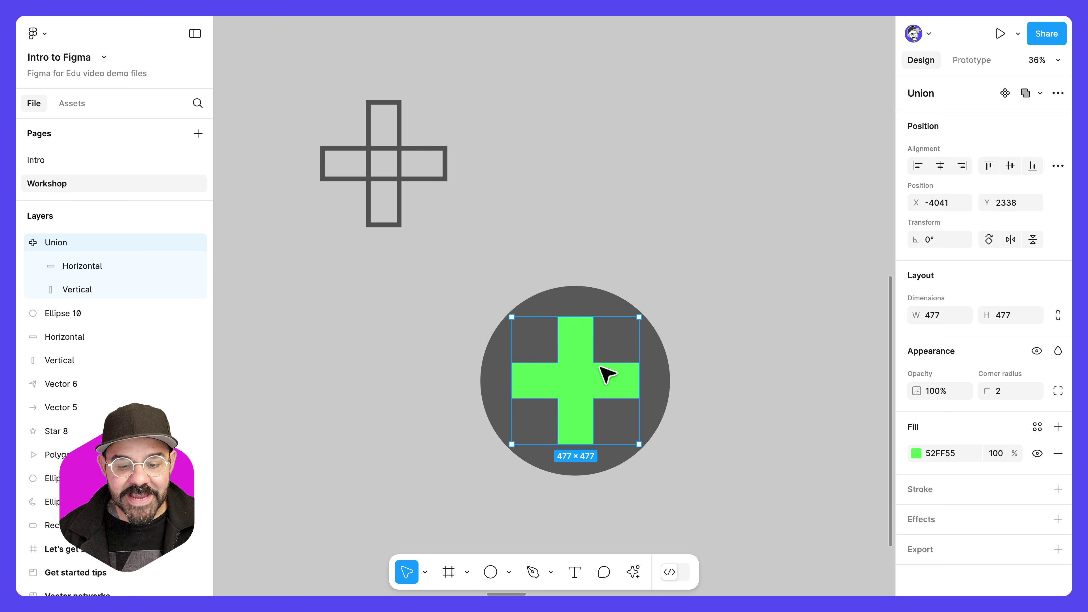
Subtract the green cross from the grey circle and inspect the layers nested in the resulting group
scroll(571, 457, down, 3)
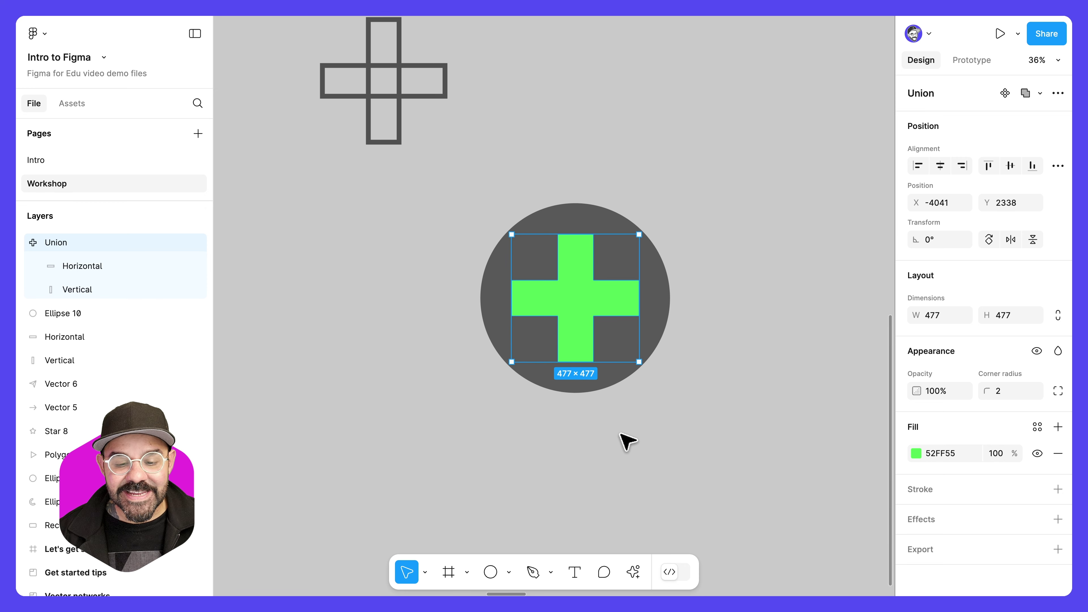
drag(635, 455, 599, 307)
scroll(600, 336, up, 1)
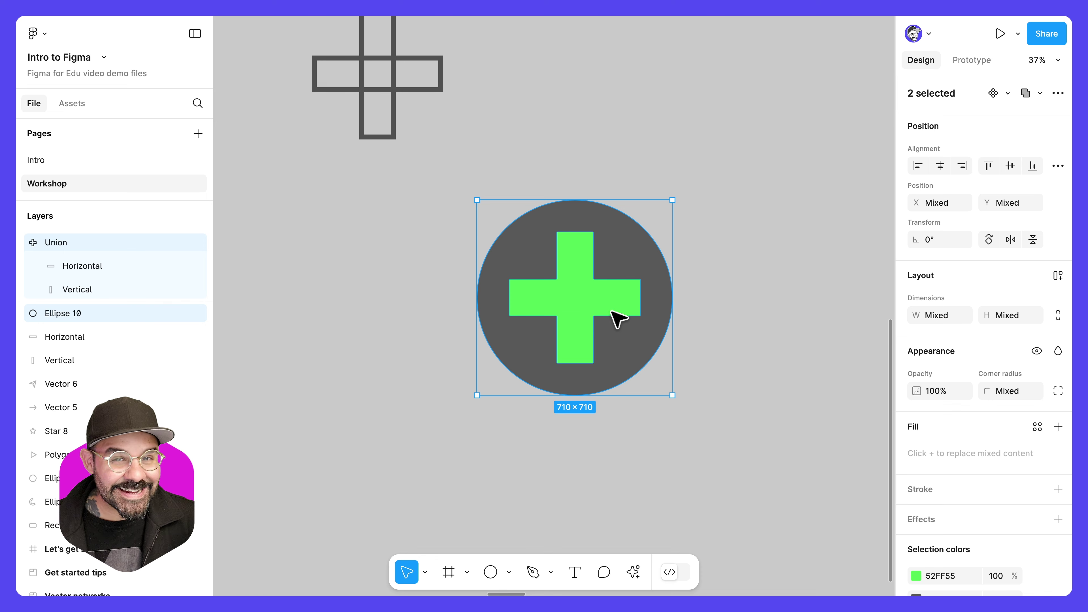
drag(638, 378, 616, 332)
scroll(615, 345, up, 2)
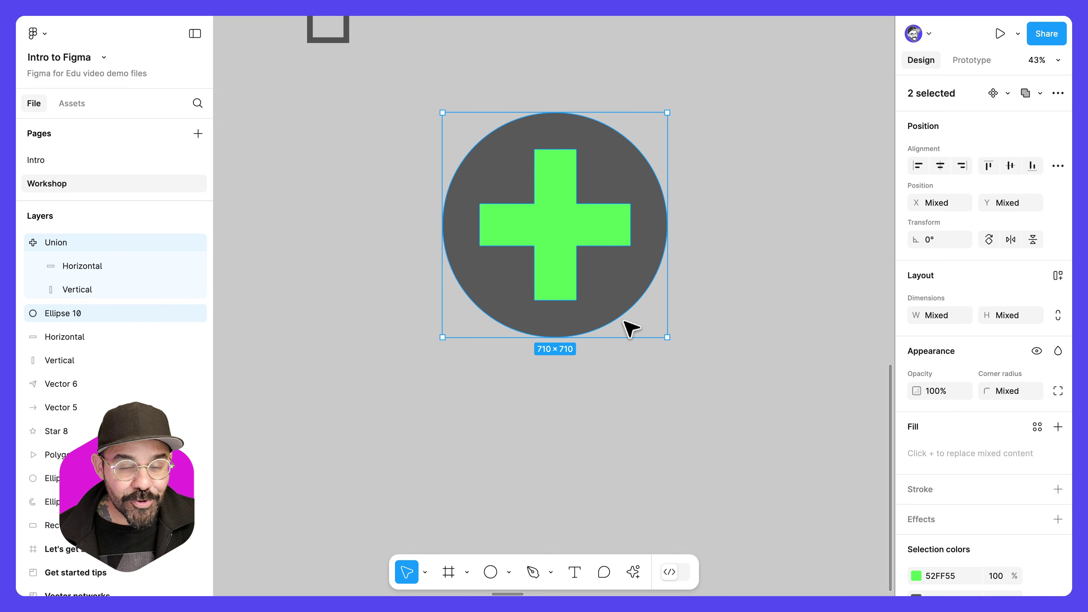
click(1039, 96)
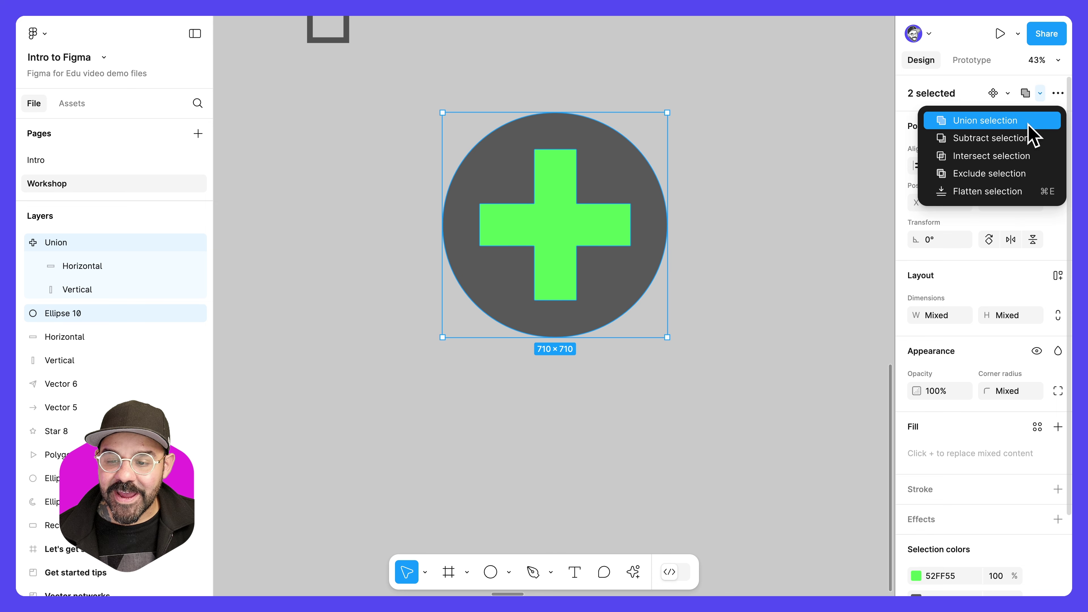
click(1032, 144)
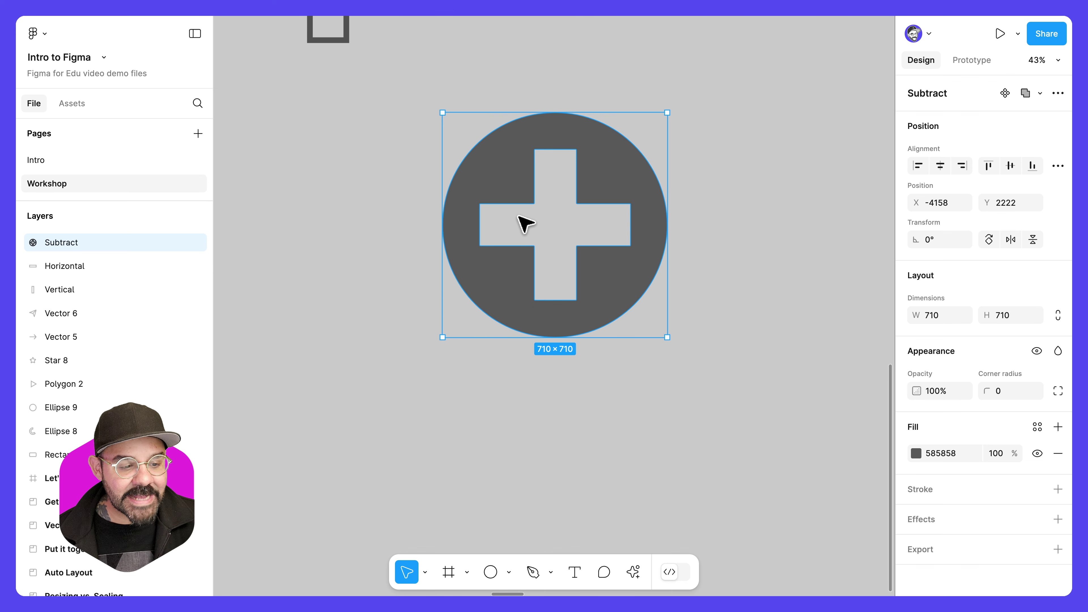
click(21, 242)
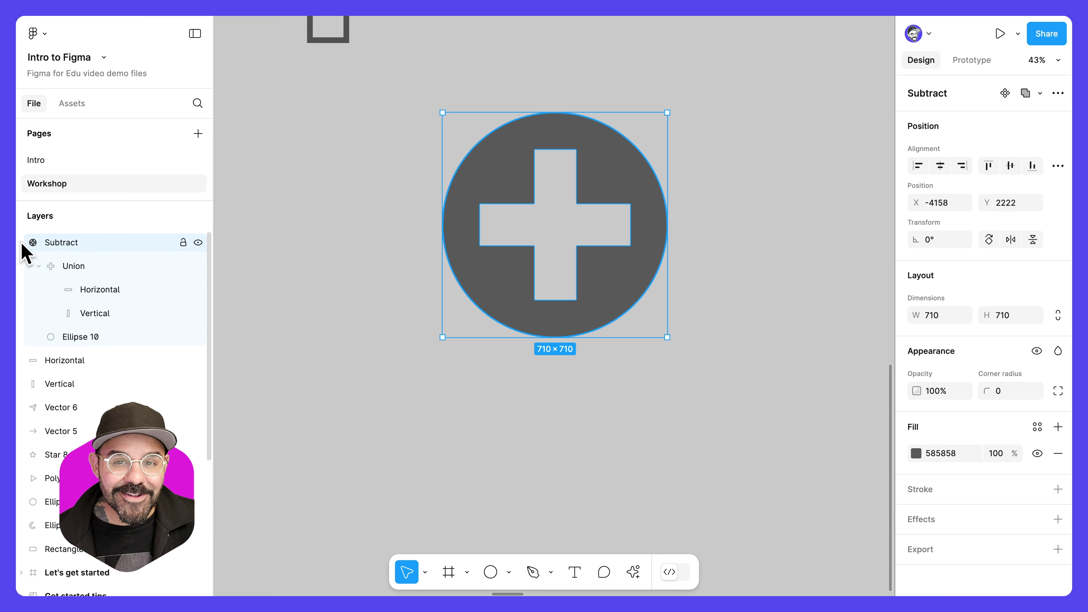
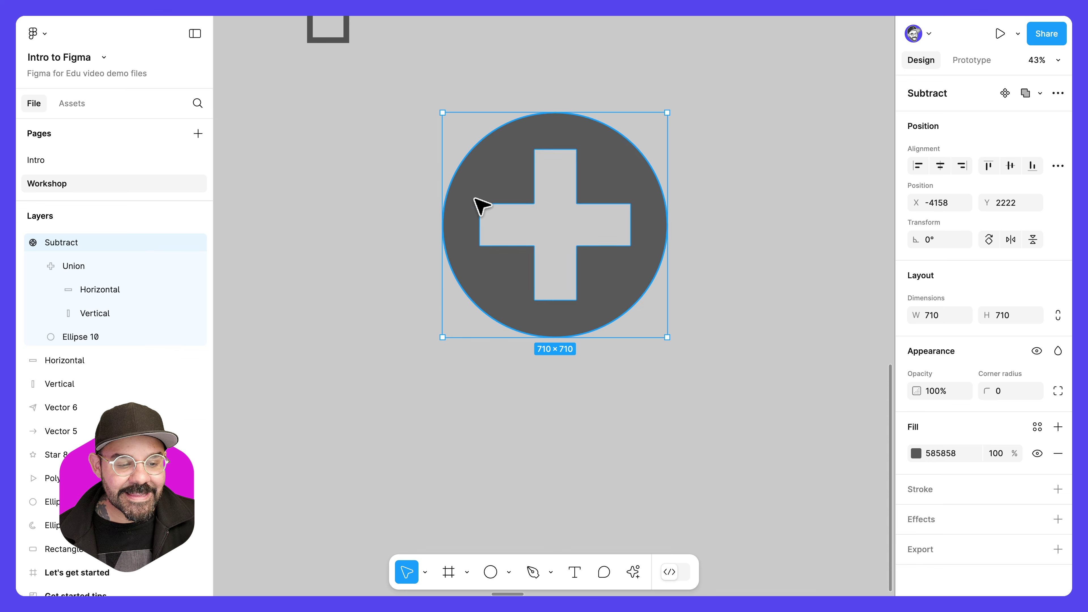
click(21, 242)
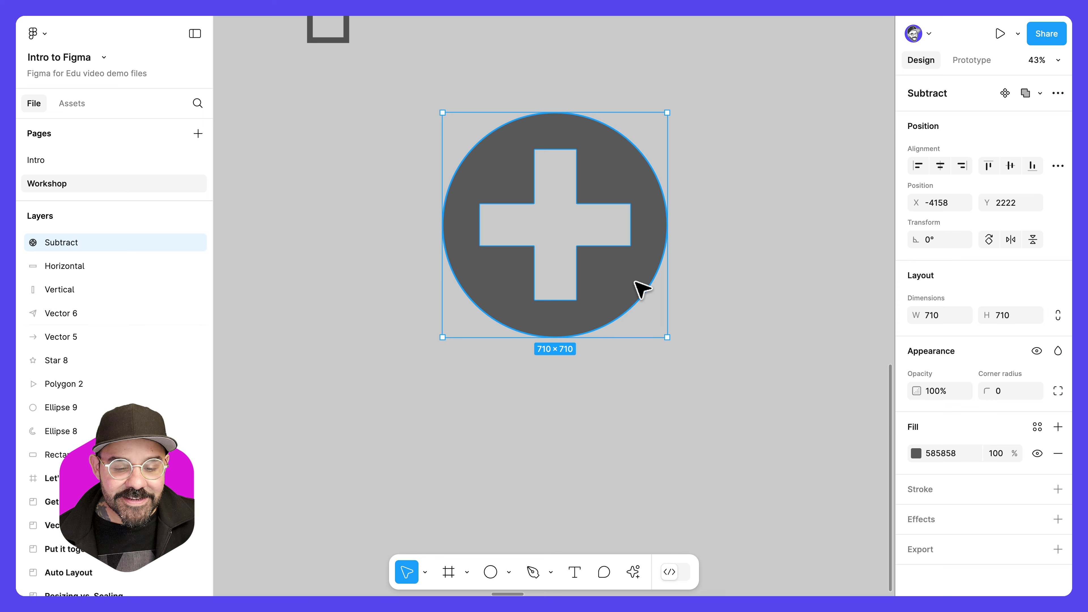
Swap the subtracted shape's fill to a stroke of weight 17 and back to a fill
key(shift+x)
drag(986, 520, 1015, 523)
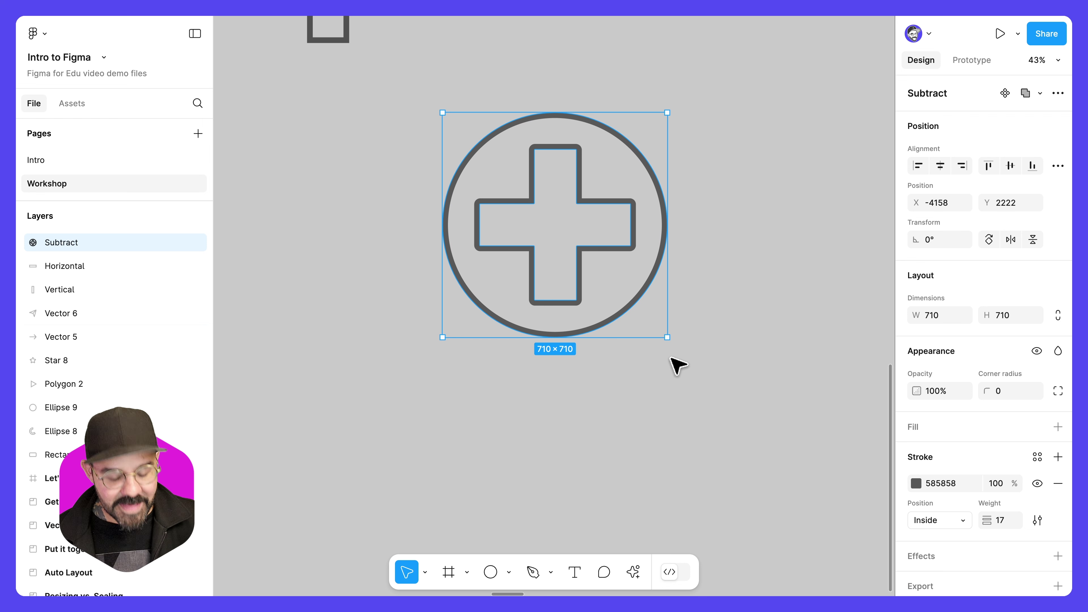
key(shift+x)
Move the circle with the cut-out cross to the left side of the outlined crossed rectangles and deselect it
scroll(612, 300, down, 5)
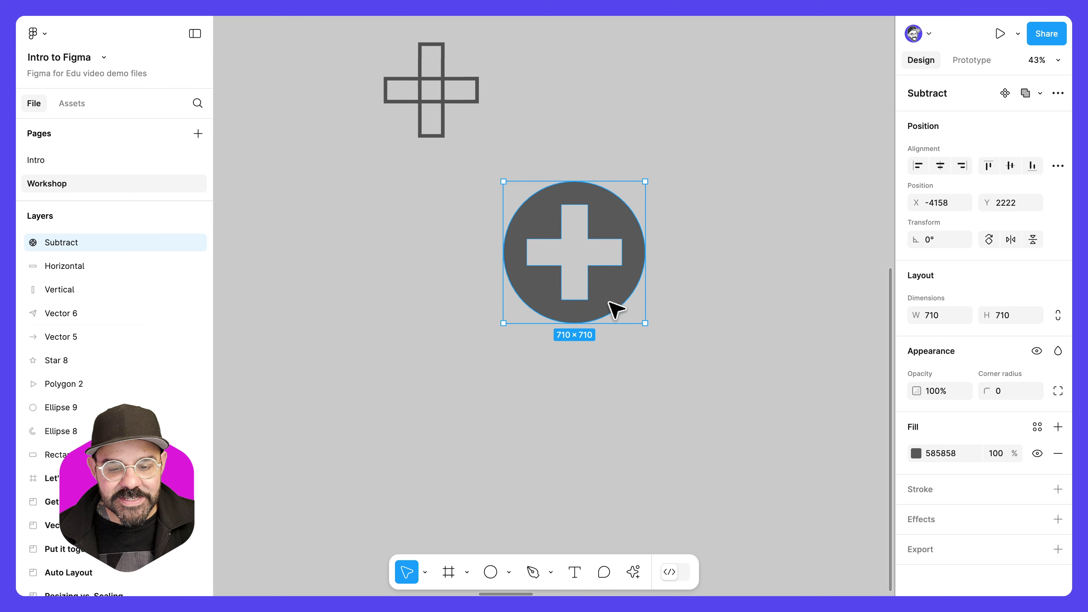
scroll(634, 301, up, 3)
scroll(622, 384, down, 2)
drag(627, 353, 416, 240)
click(556, 244)
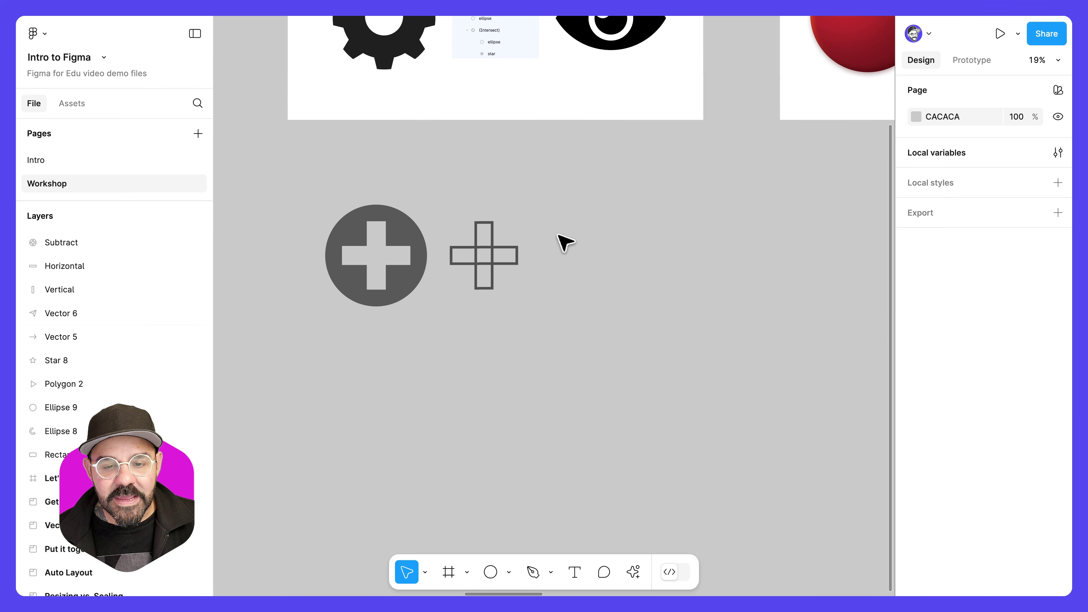
Draw a circle about 488 by 488 to the right of the outlined cross and fill it with grey 656565
drag(595, 184, 597, 287)
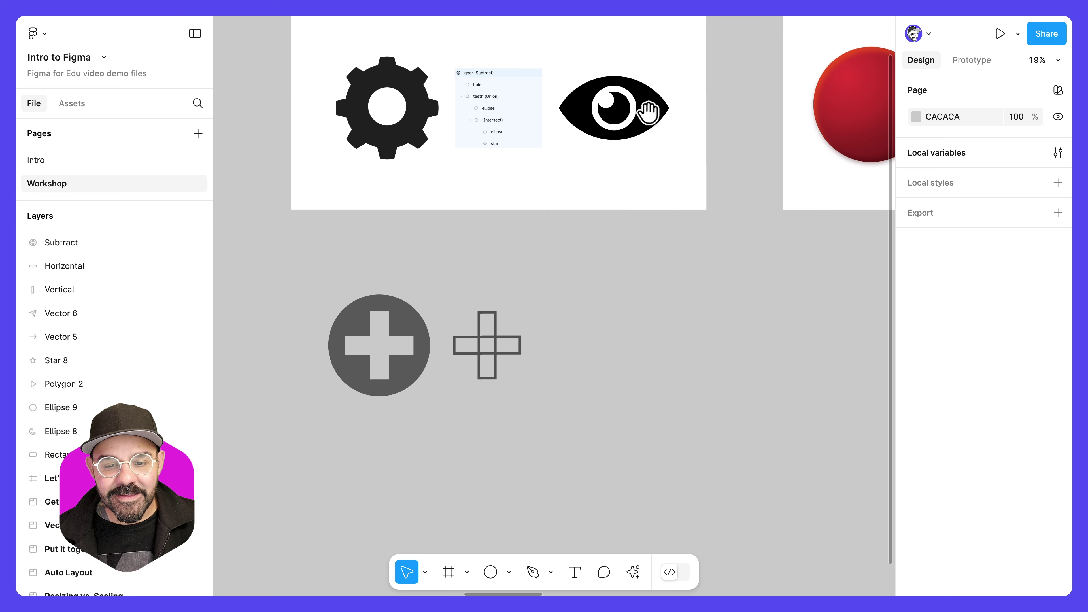
drag(649, 109, 643, 143)
scroll(685, 342, down, 3)
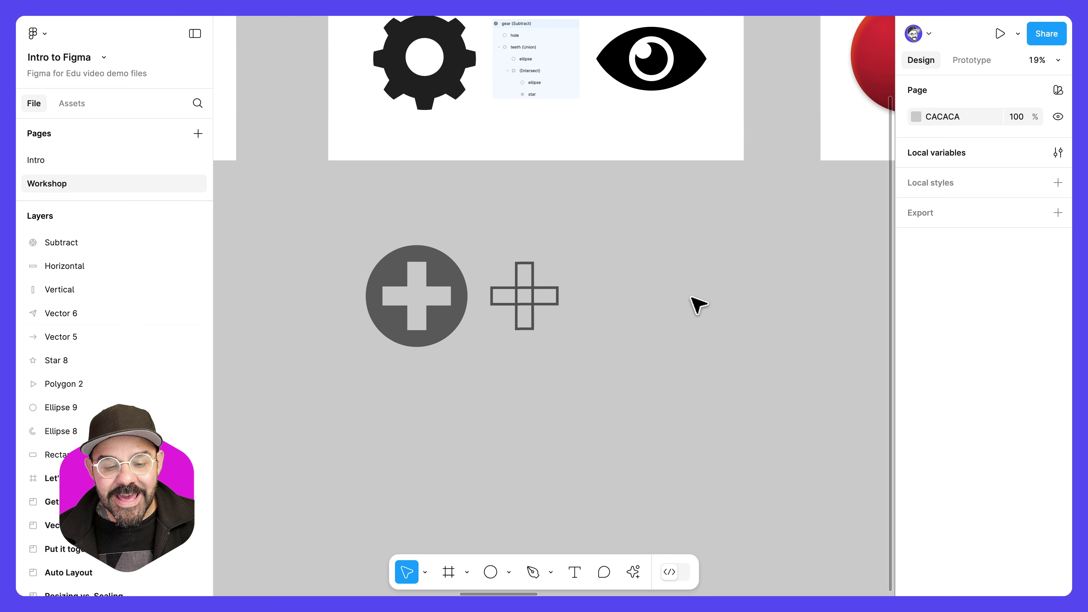
scroll(695, 296, up, 5)
scroll(700, 302, up, 2)
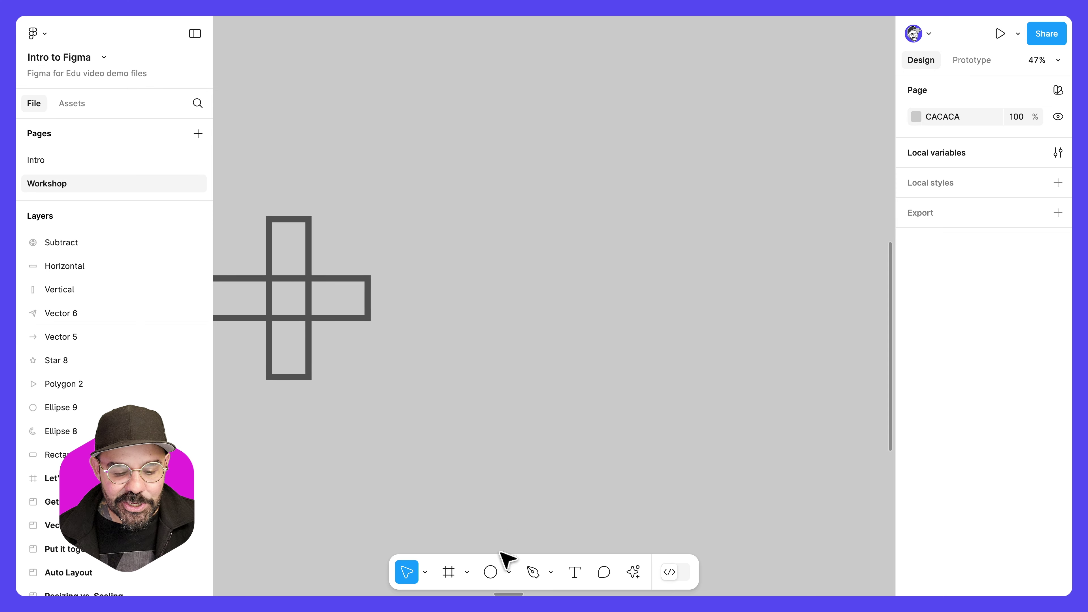
click(499, 567)
drag(510, 125, 678, 293)
click(916, 453)
drag(838, 348, 680, 343)
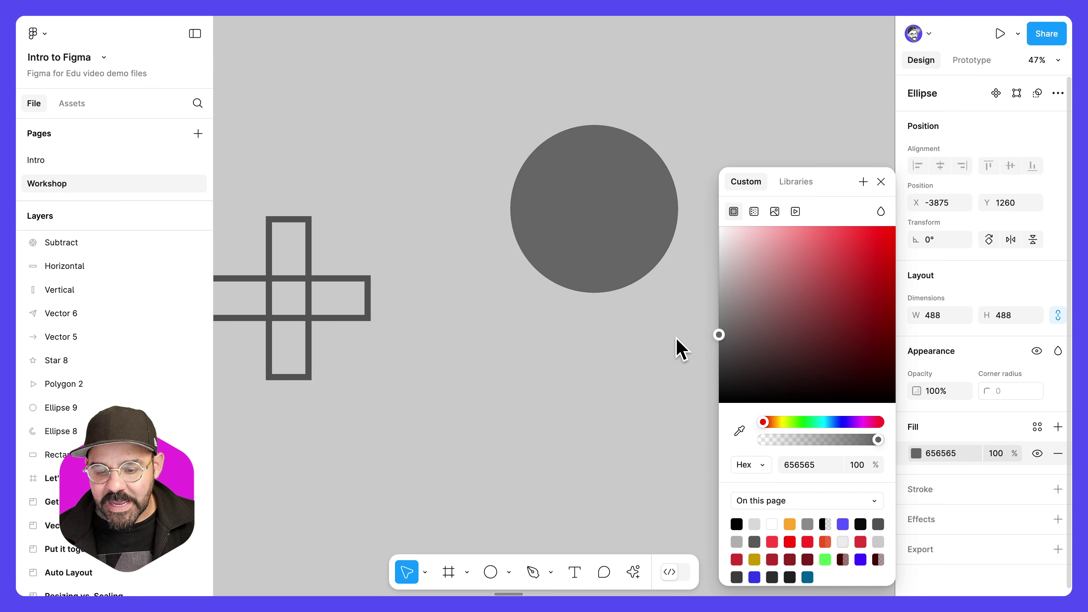
click(881, 181)
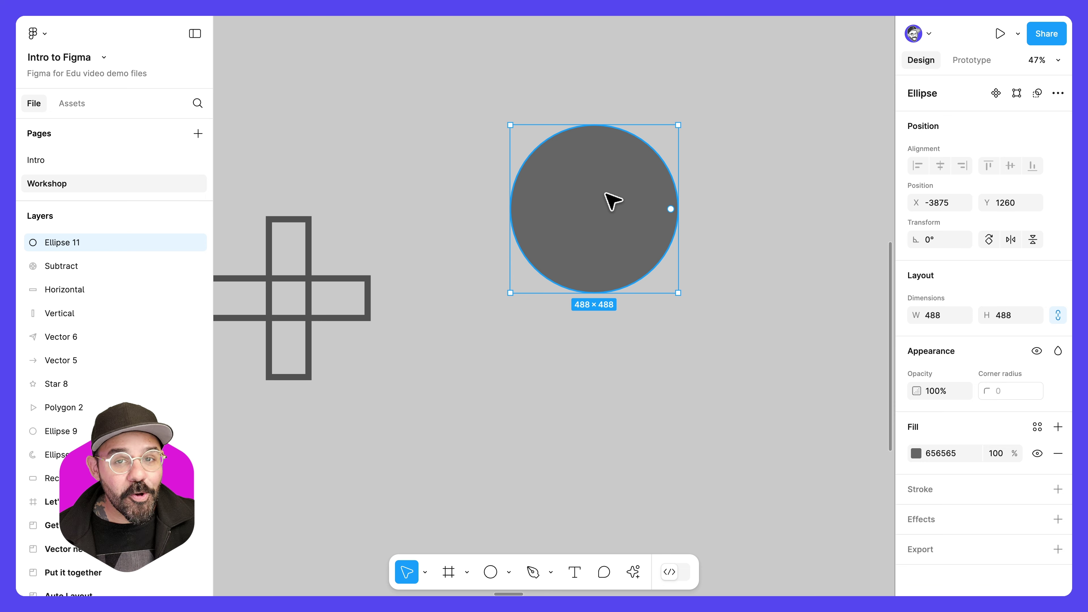
Intersect the new circle with an overlapping duplicate placed lower, and enlarge the resulting eye shape to about 698 by 424
drag(612, 197, 619, 275)
drag(716, 172, 669, 293)
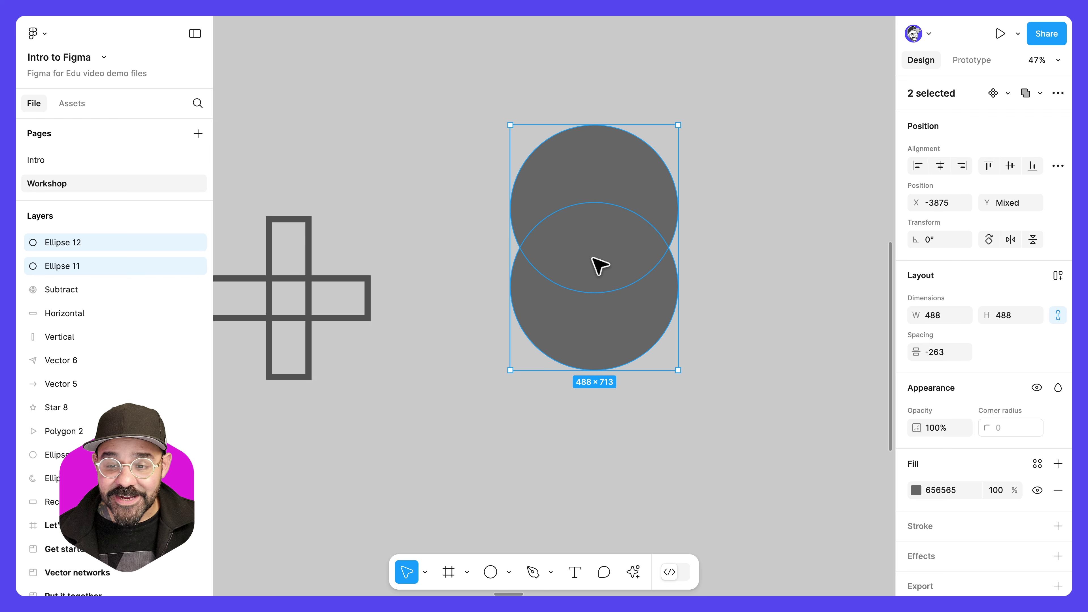
click(1040, 93)
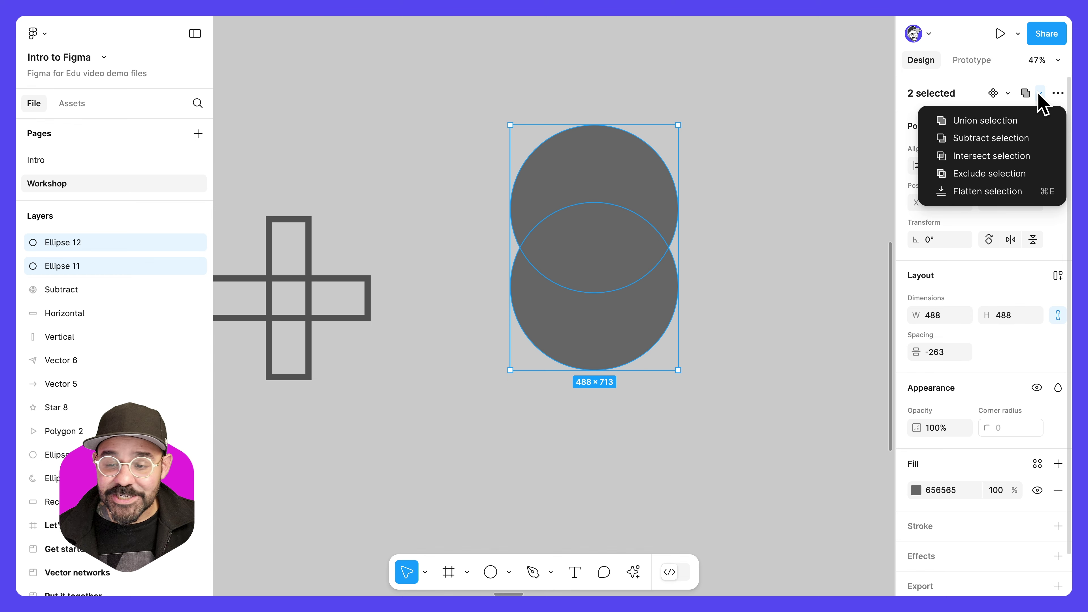
click(1028, 156)
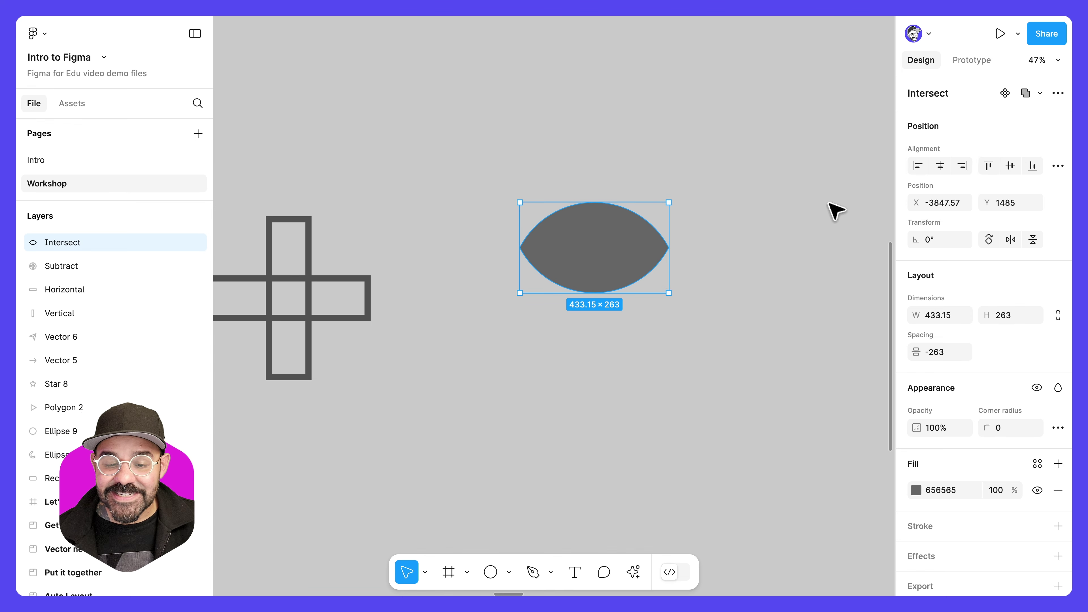
drag(620, 243, 607, 287)
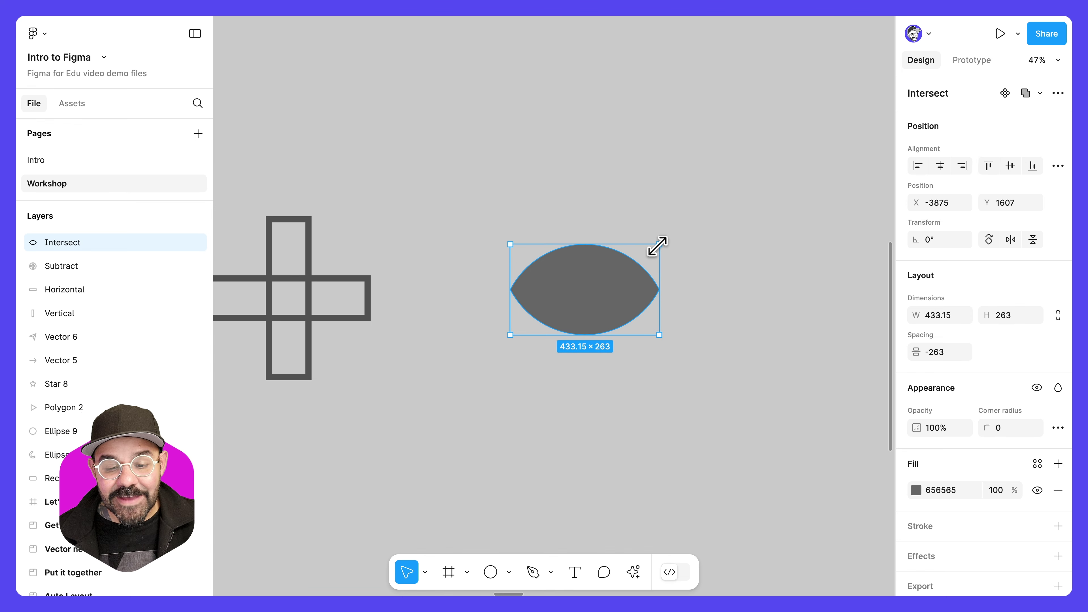
drag(659, 244, 626, 291)
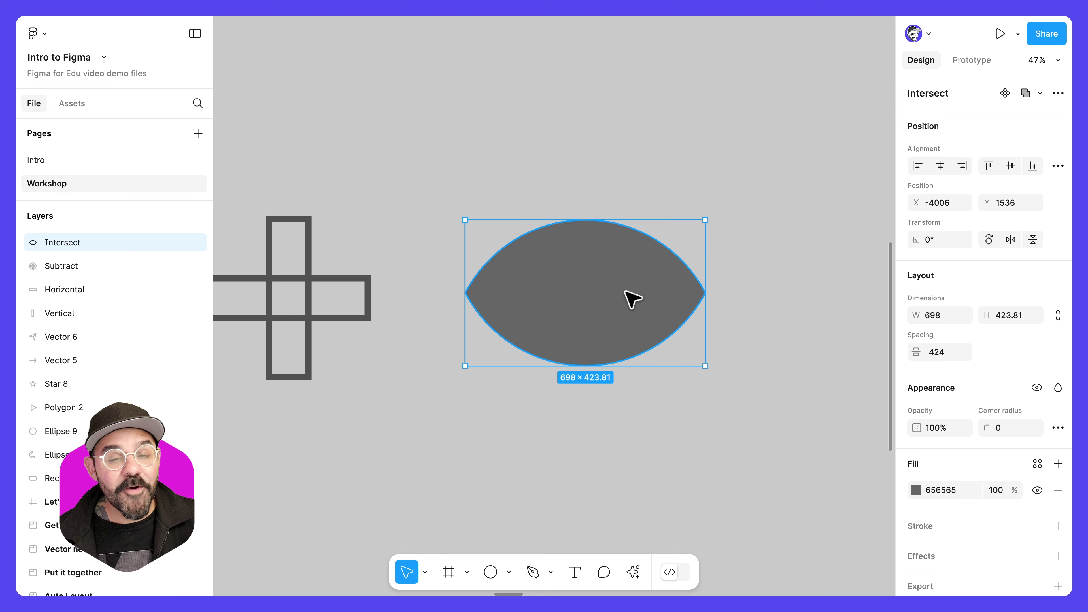
Draw a smaller circle at the center of the eye shape and select both shapes
key(o)
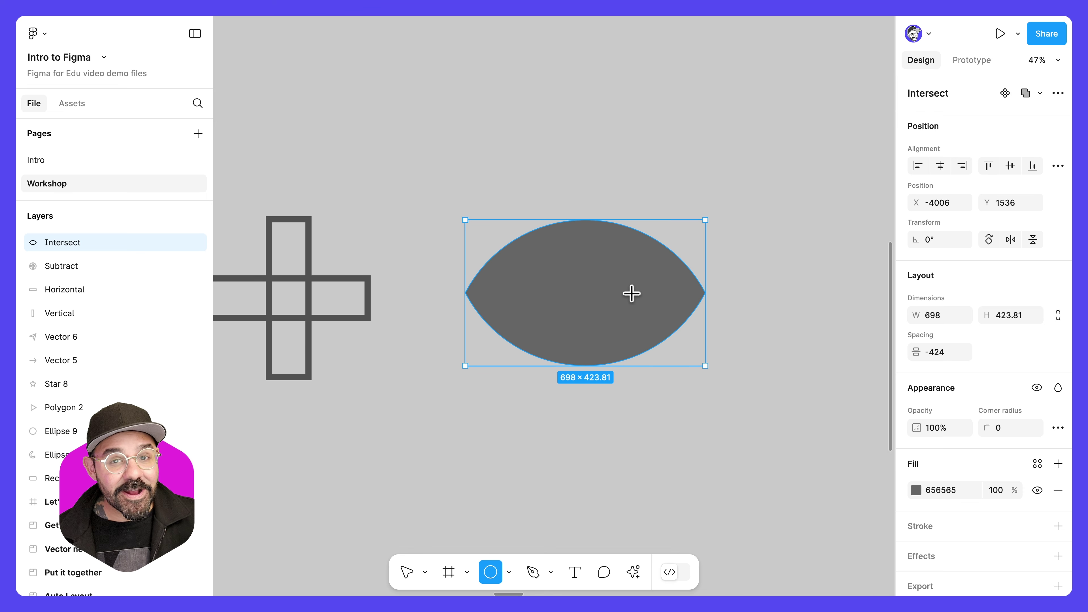
drag(564, 281, 598, 324)
drag(571, 290, 593, 300)
drag(622, 168, 577, 309)
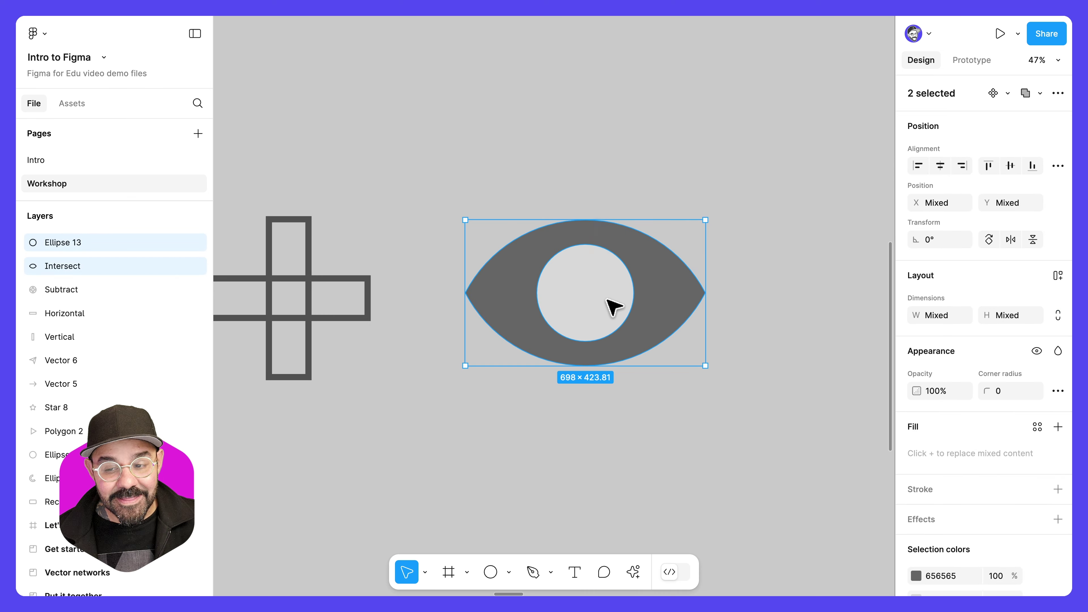
Subtract the centre circle from the eye shape and review the layers nested inside the result
click(1041, 93)
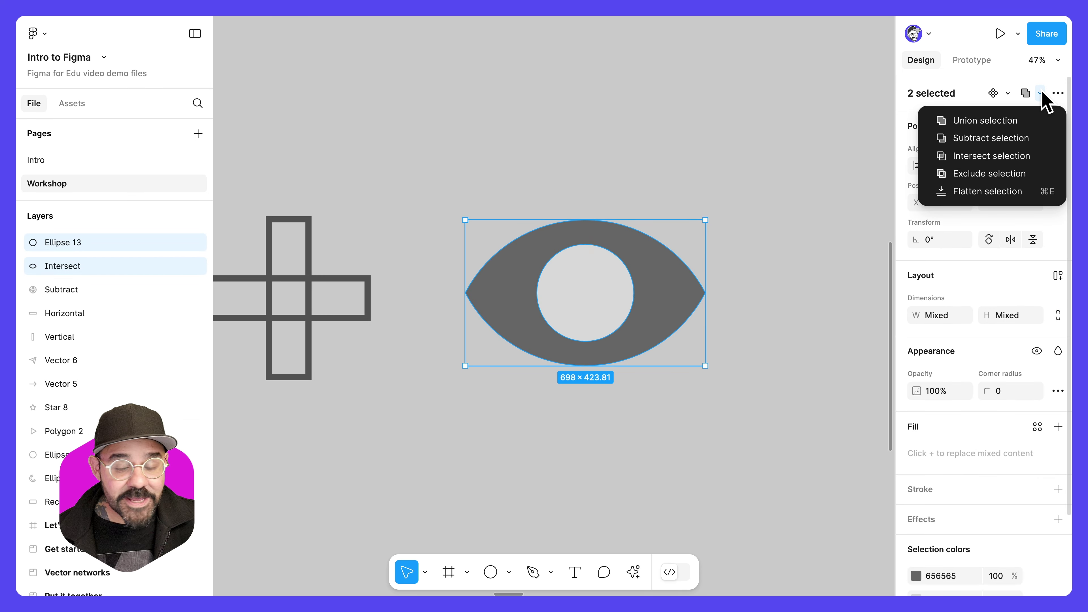
click(1032, 138)
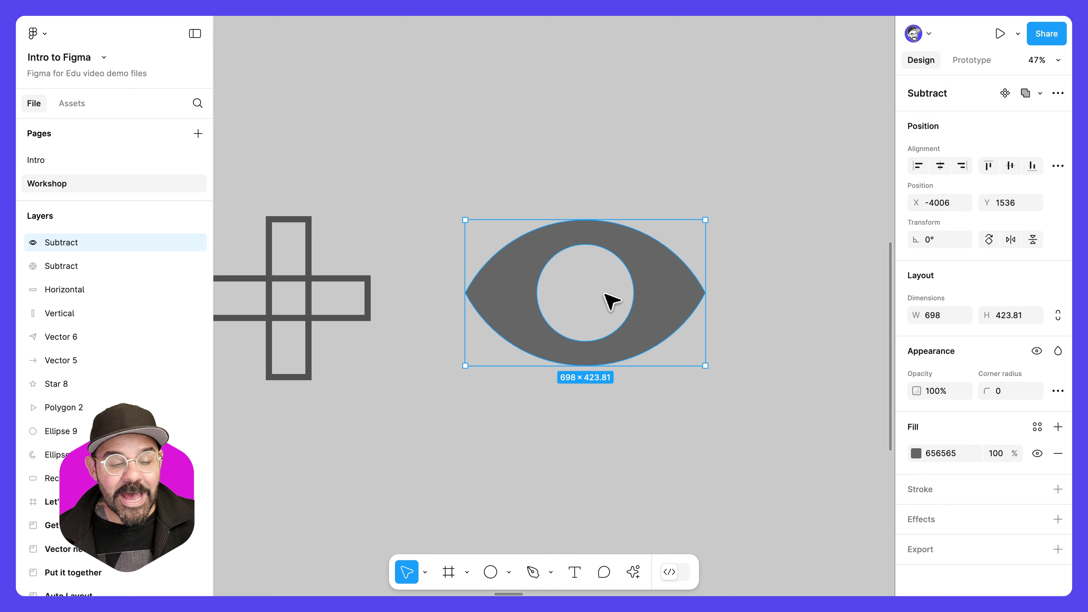
click(20, 243)
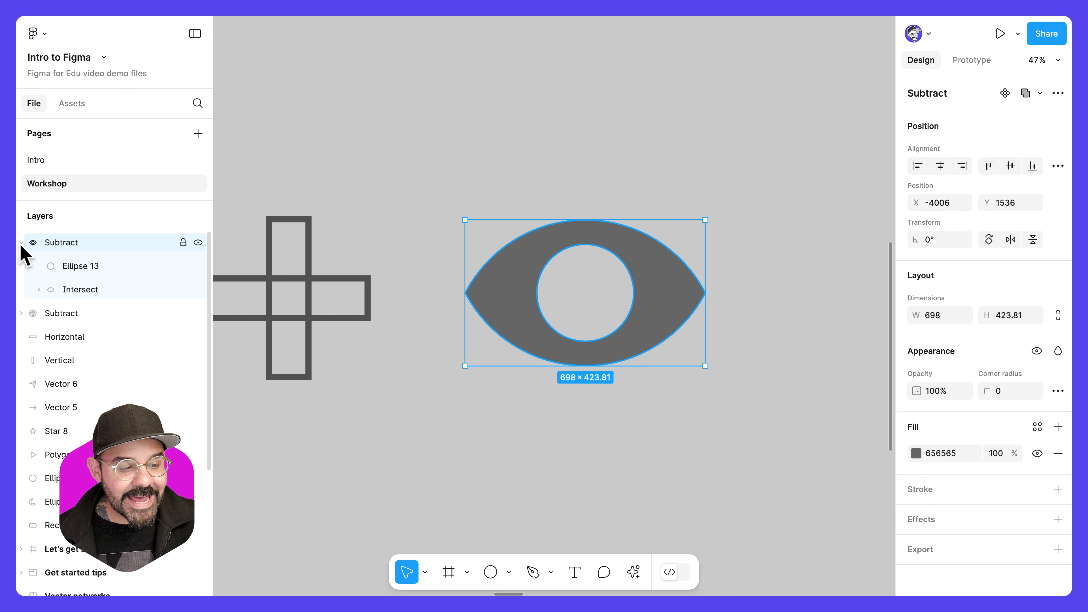
click(38, 289)
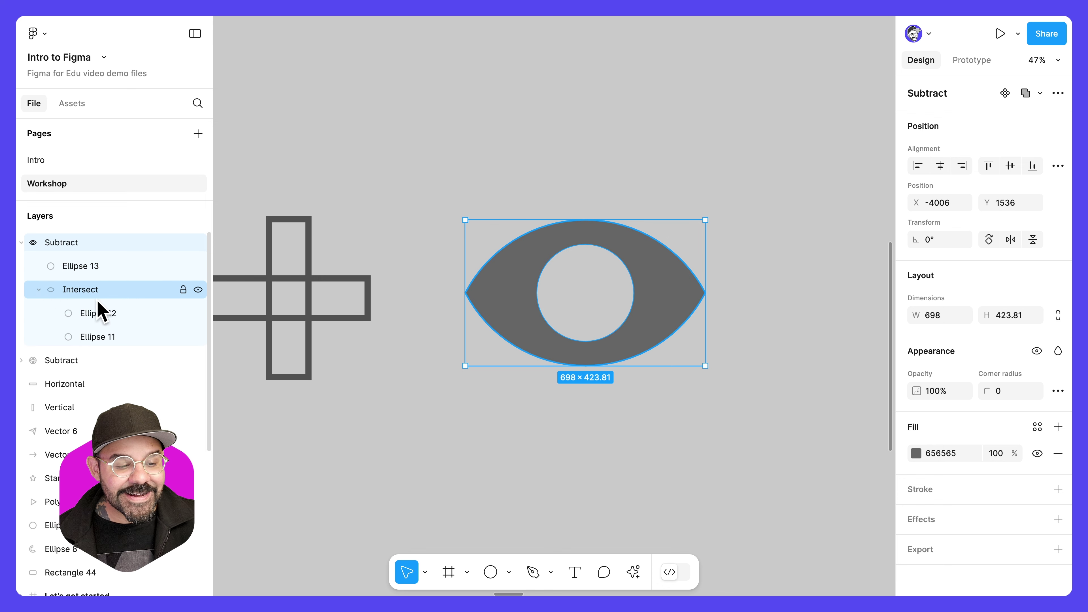
click(21, 243)
click(637, 181)
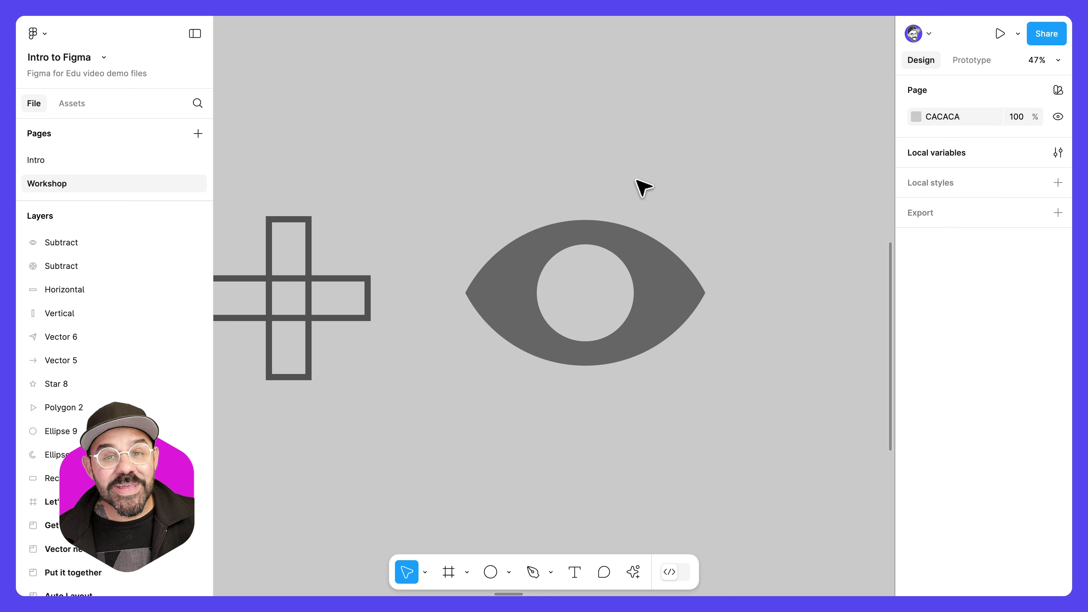
Draw a circle of about 188 × 188 centred in the eye's opening and fill it with green 1FB700
key(o)
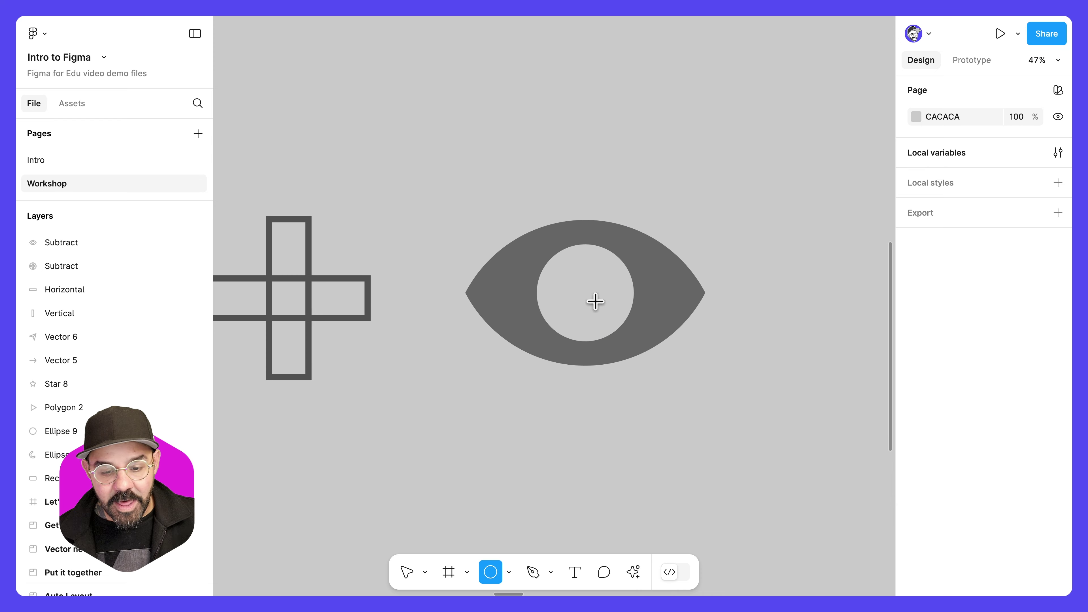
drag(579, 296, 595, 311)
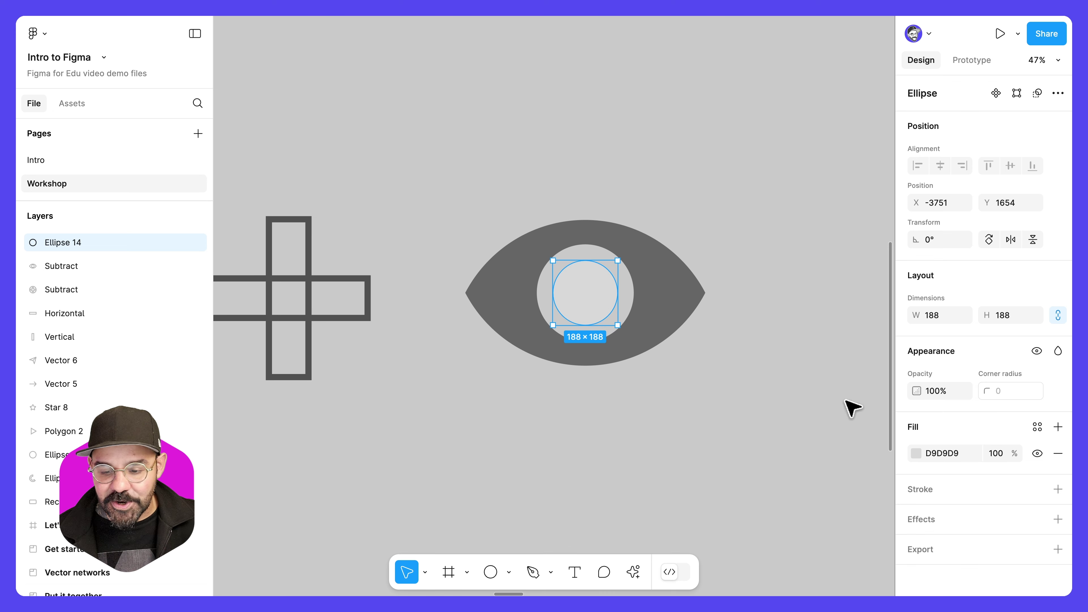
click(916, 453)
click(798, 422)
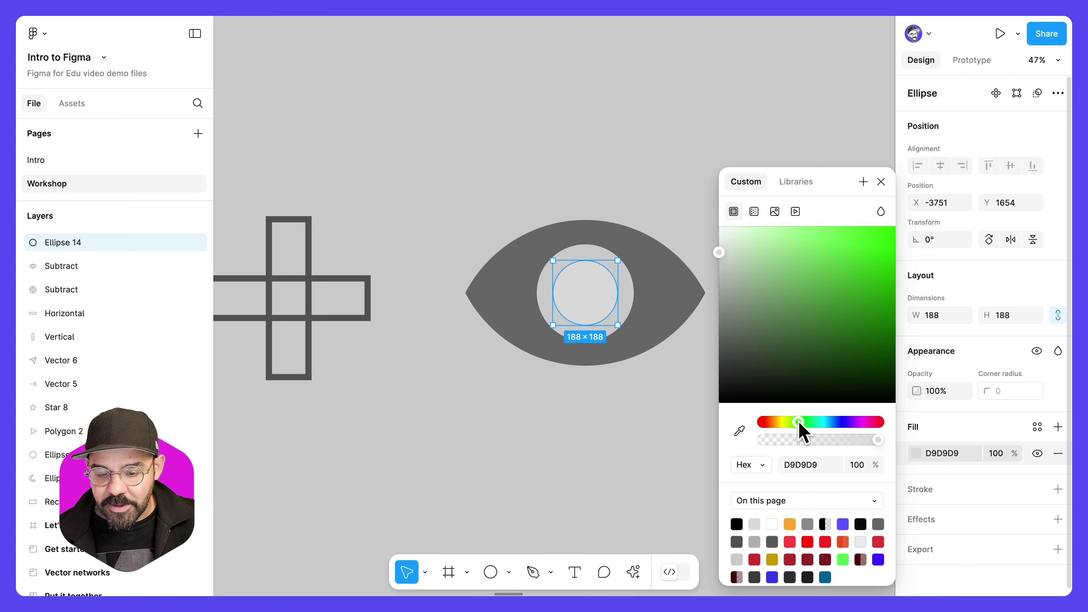
drag(822, 313, 905, 283)
click(880, 181)
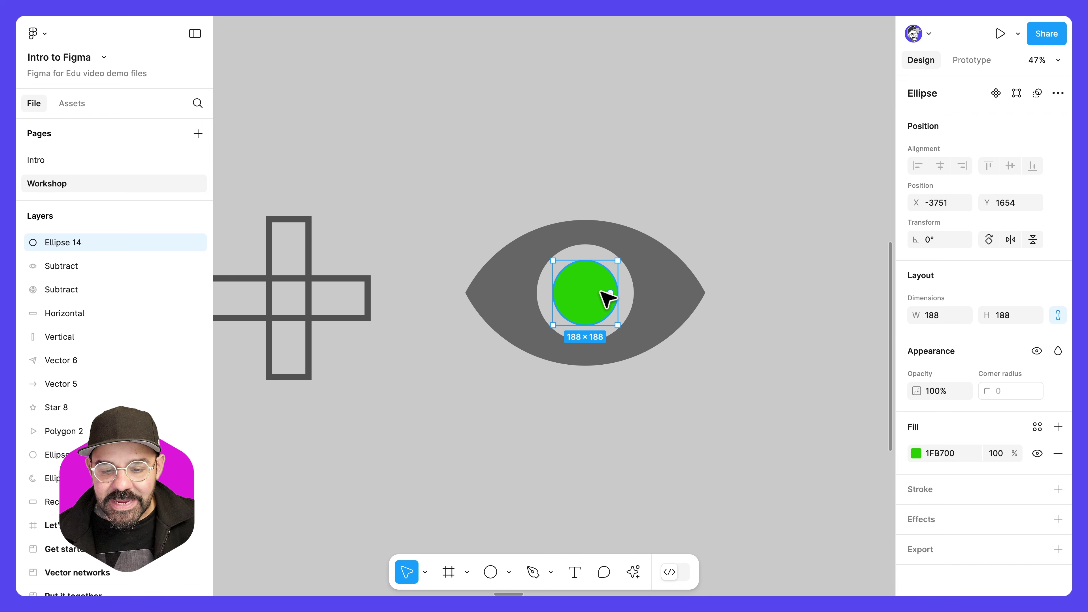
drag(606, 296, 597, 295)
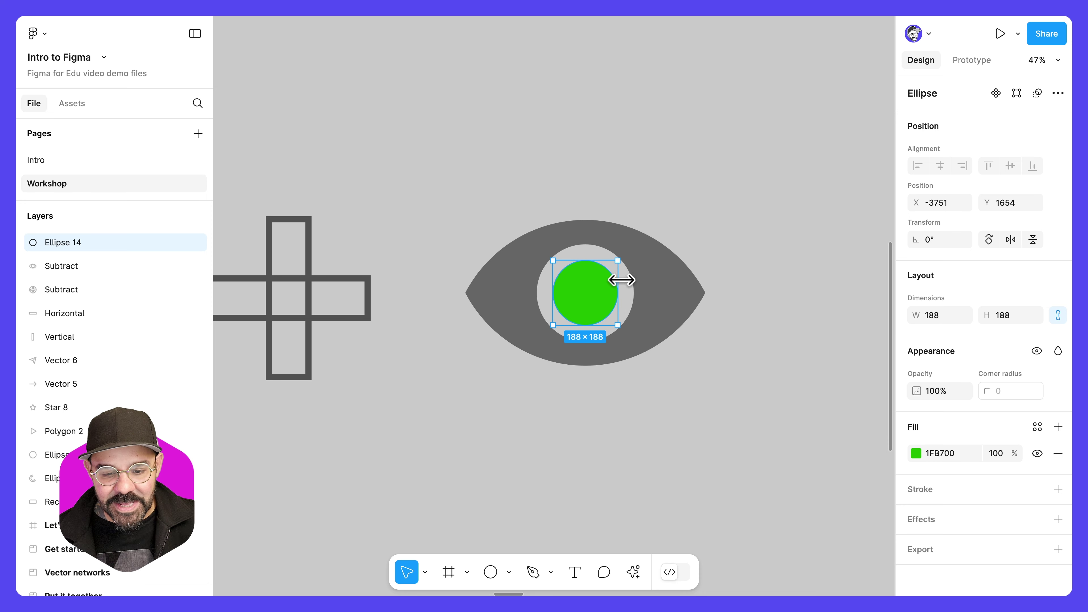
Combine the green pupil circle and the grey eye shape into a single union
click(613, 240)
shift+click(592, 273)
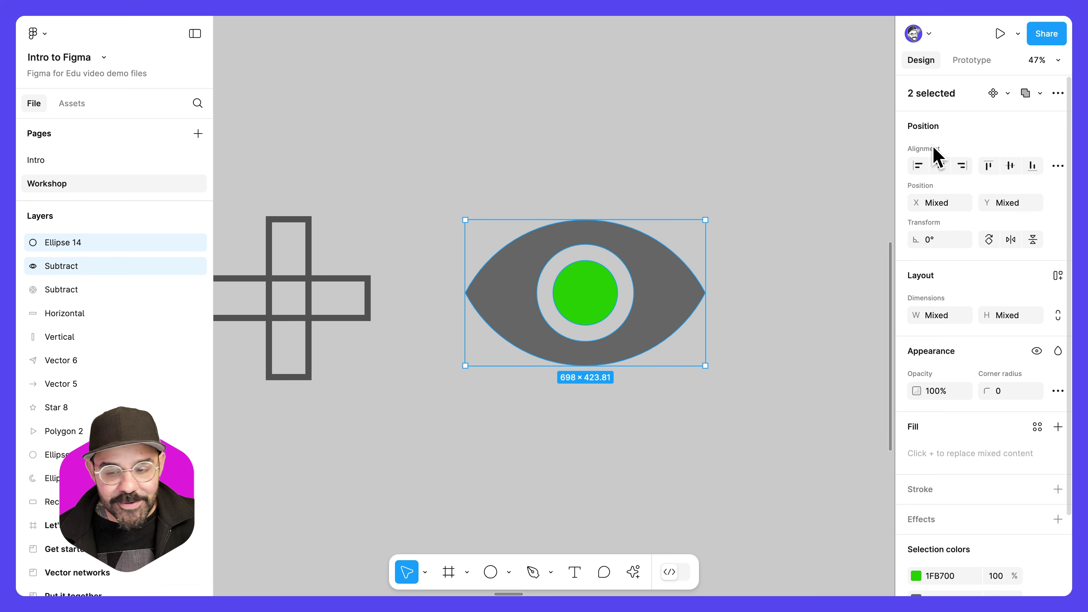
click(1040, 95)
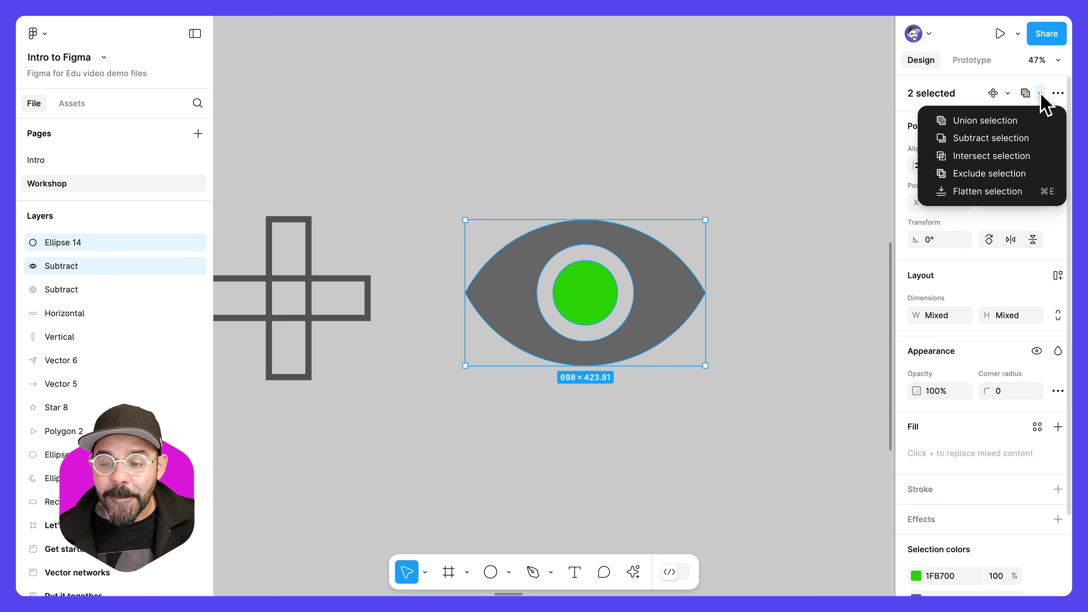
click(1021, 121)
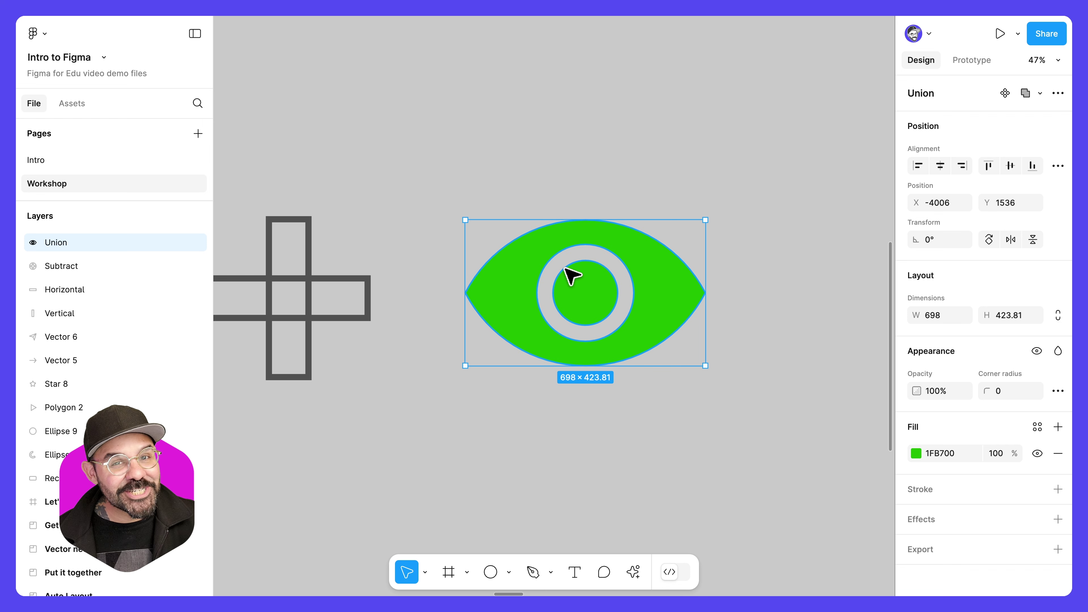
Draw a highlight circle of about 65 × 65 over the pupil's upper-left edge and subtract it from the eye
key(o)
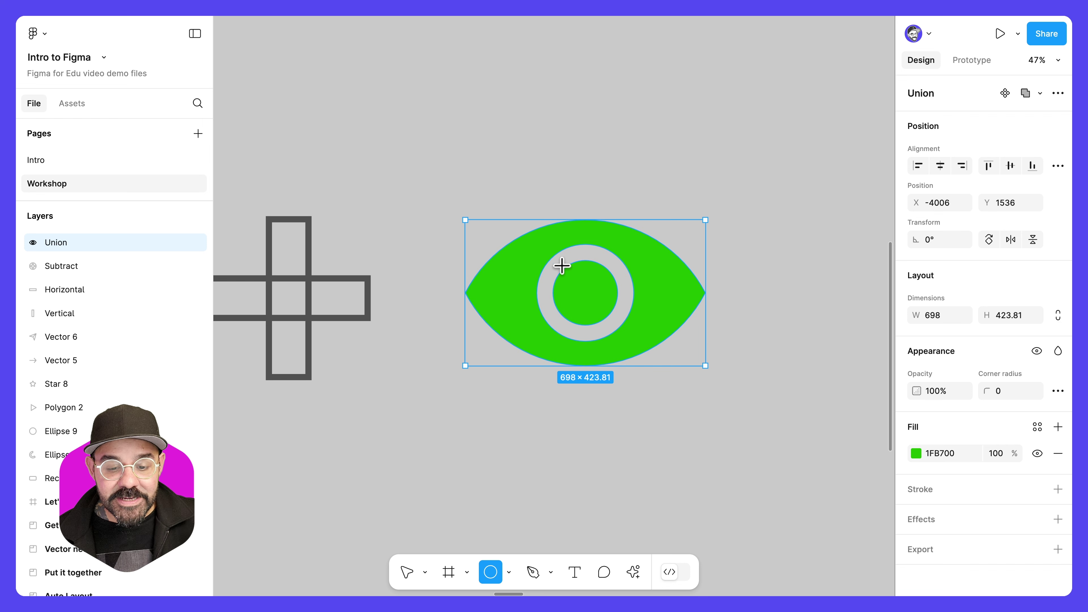
drag(557, 263, 578, 283)
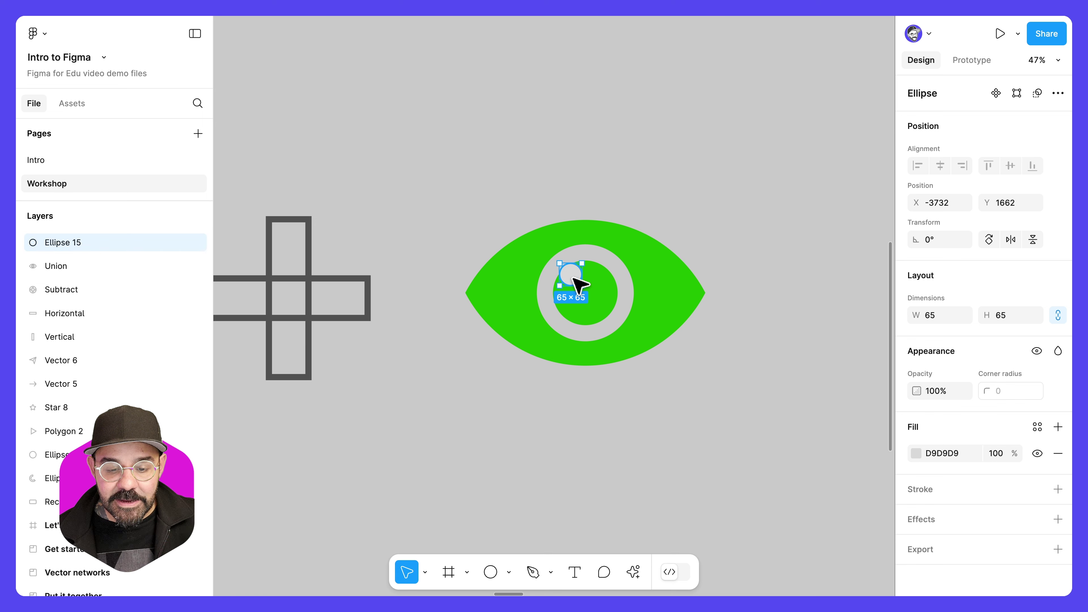
shift+click(582, 236)
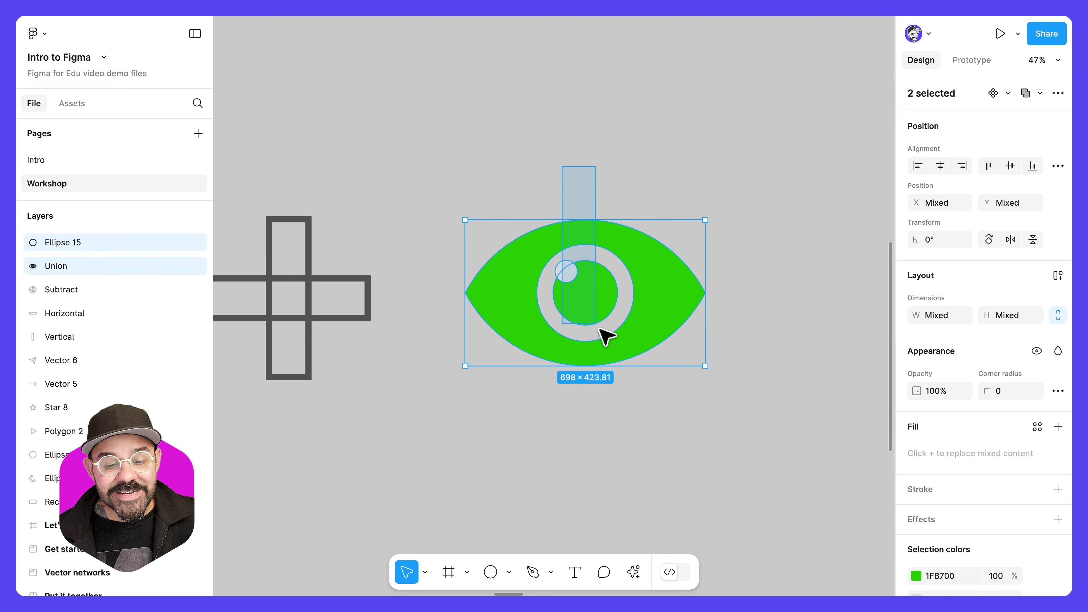
click(1041, 94)
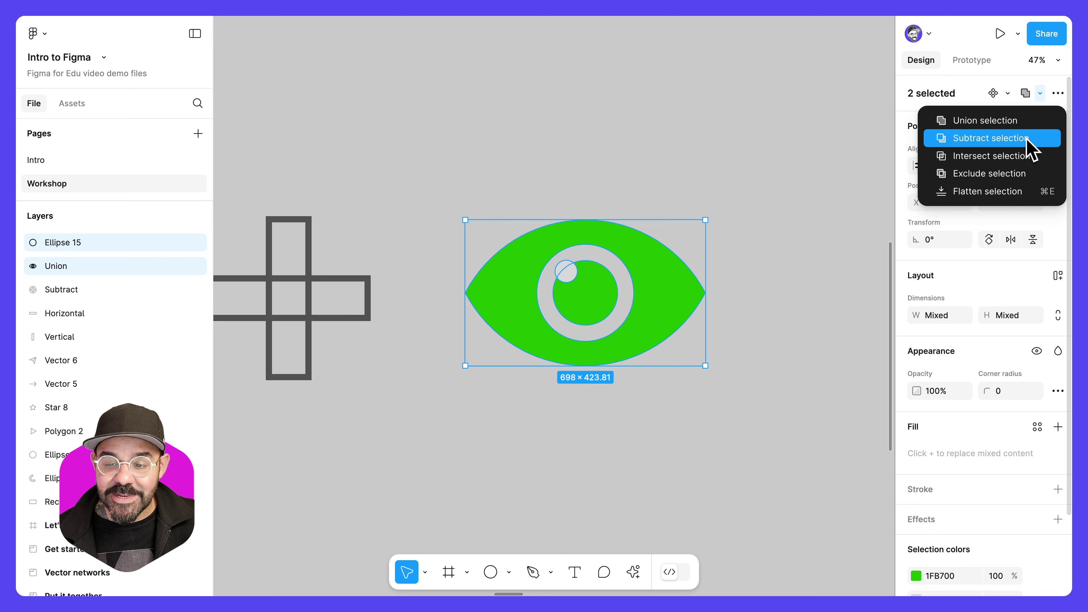
click(991, 138)
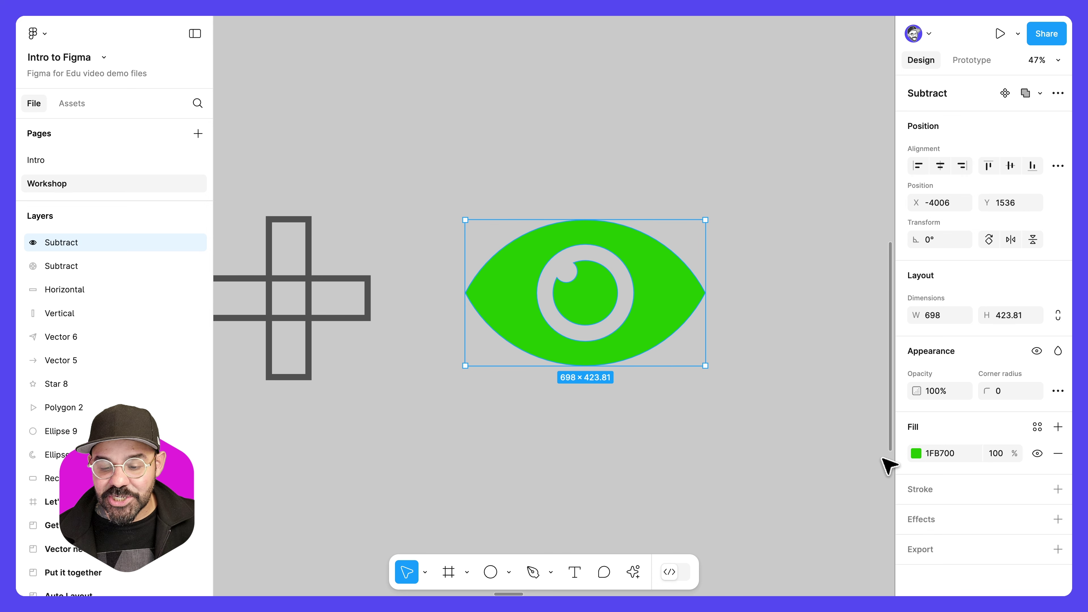
Change the eye's fill to near-black 090E08 and move the eye straight up to Y 1406
click(916, 453)
drag(805, 354, 799, 390)
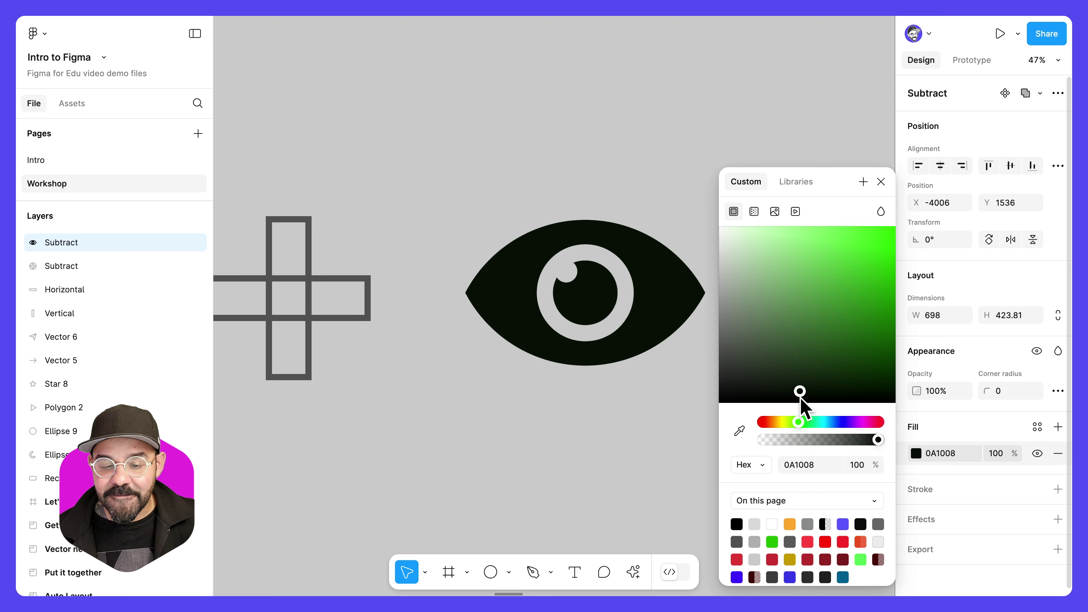
click(880, 181)
drag(656, 323, 656, 281)
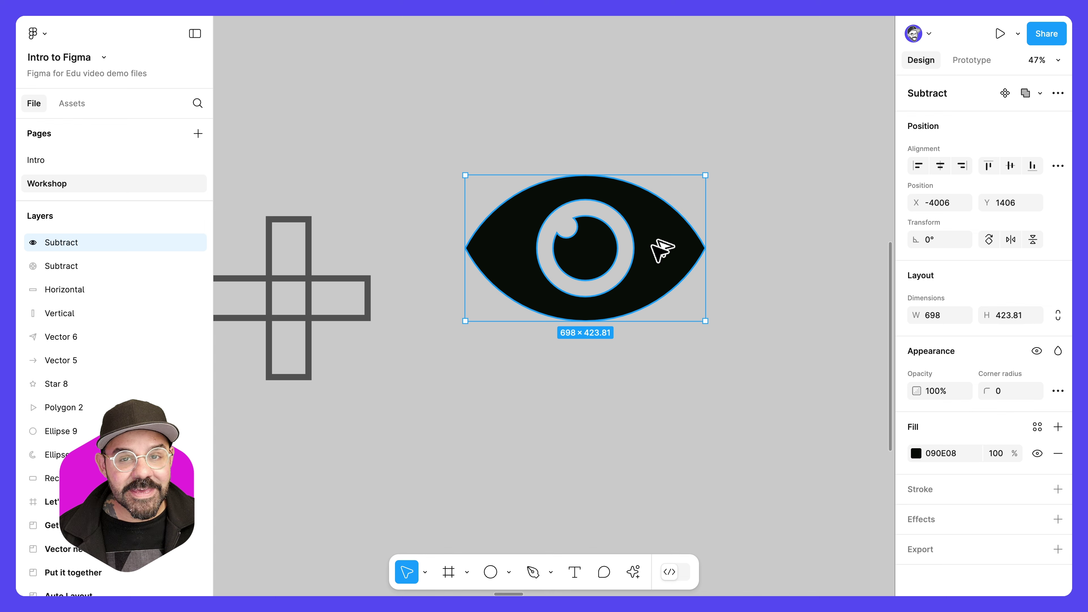
Duplicate the eye directly below at Y 1929 and swap the copy's fill for an inside stroke with weight 17
drag(662, 251, 664, 428)
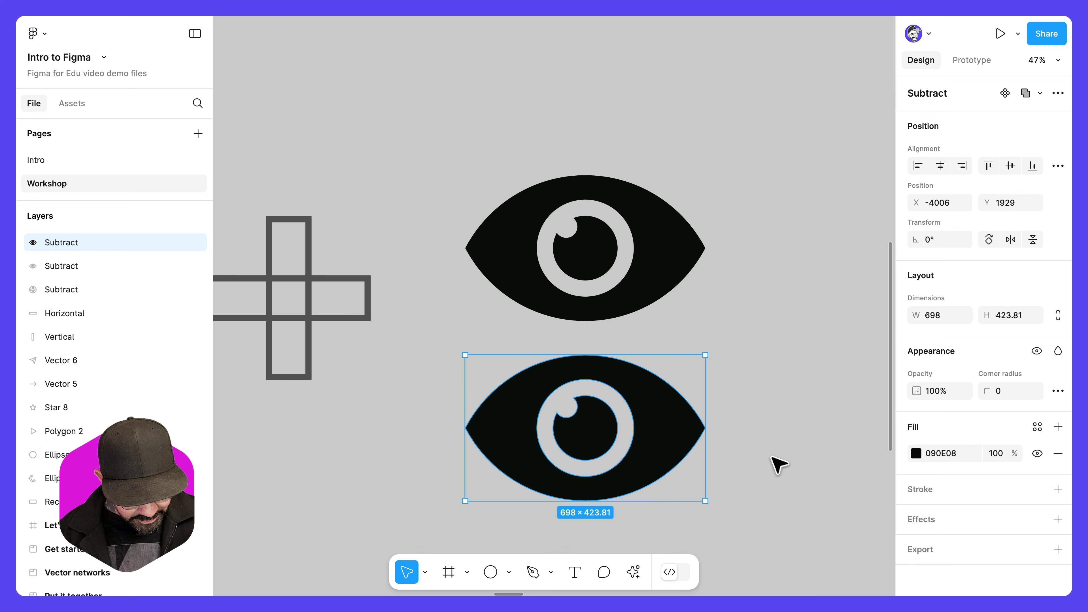
key(shift+x)
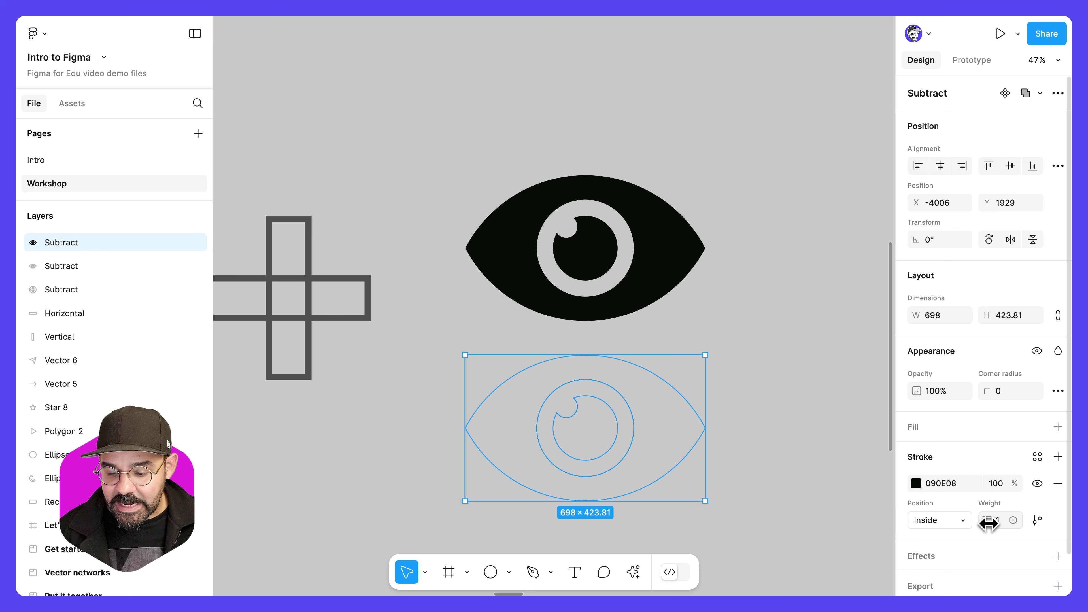
drag(986, 520, 1014, 524)
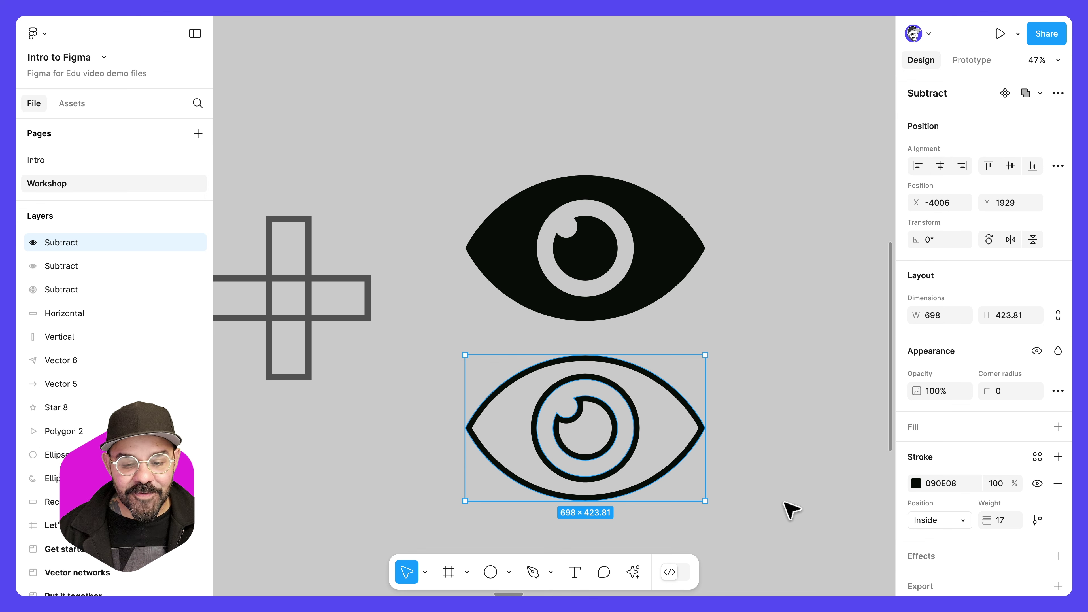
Enlarge the highlight circle nested in the outlined eye to about 127 × 127, keeping its centre in place
click(21, 243)
click(38, 290)
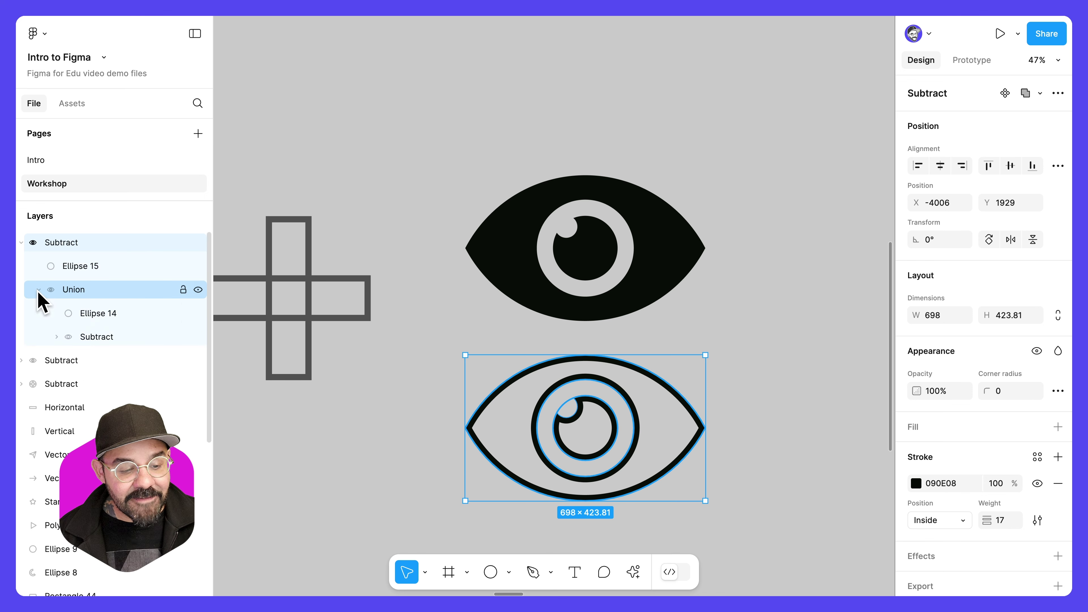
click(80, 266)
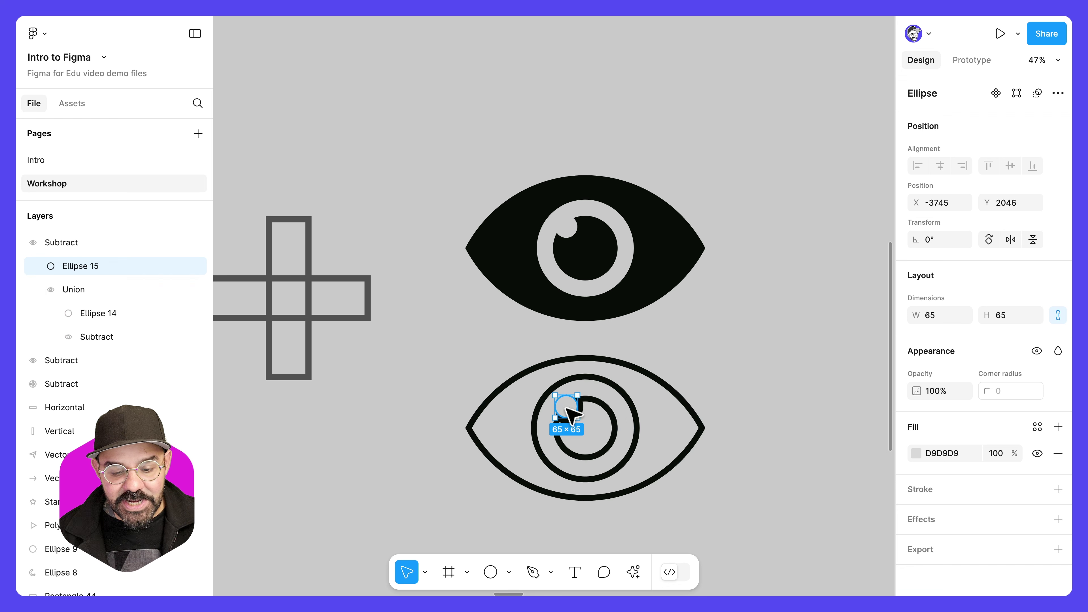
drag(571, 413, 595, 438)
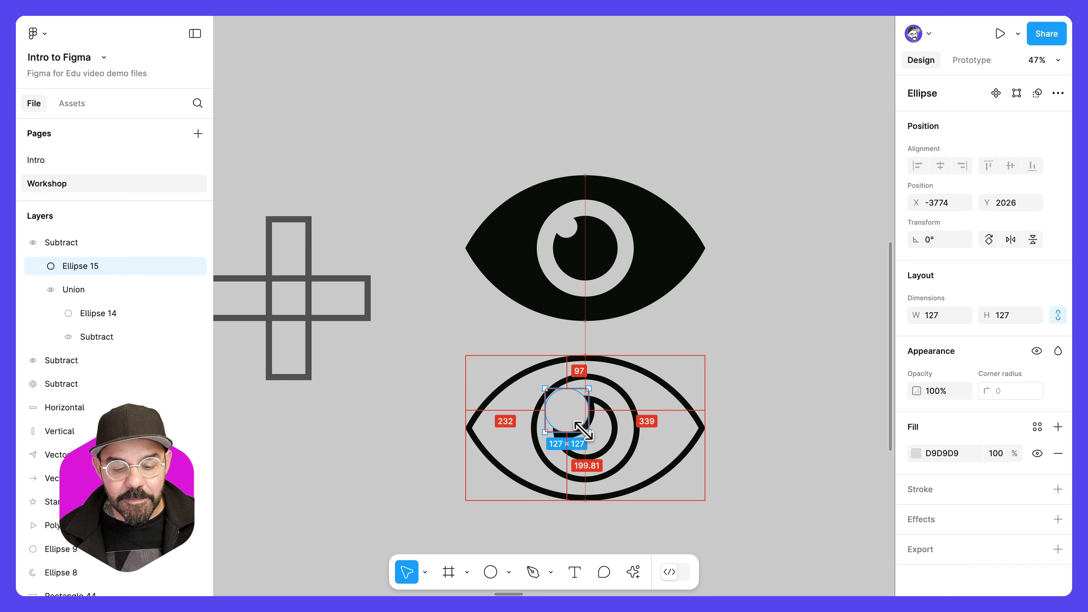
click(760, 404)
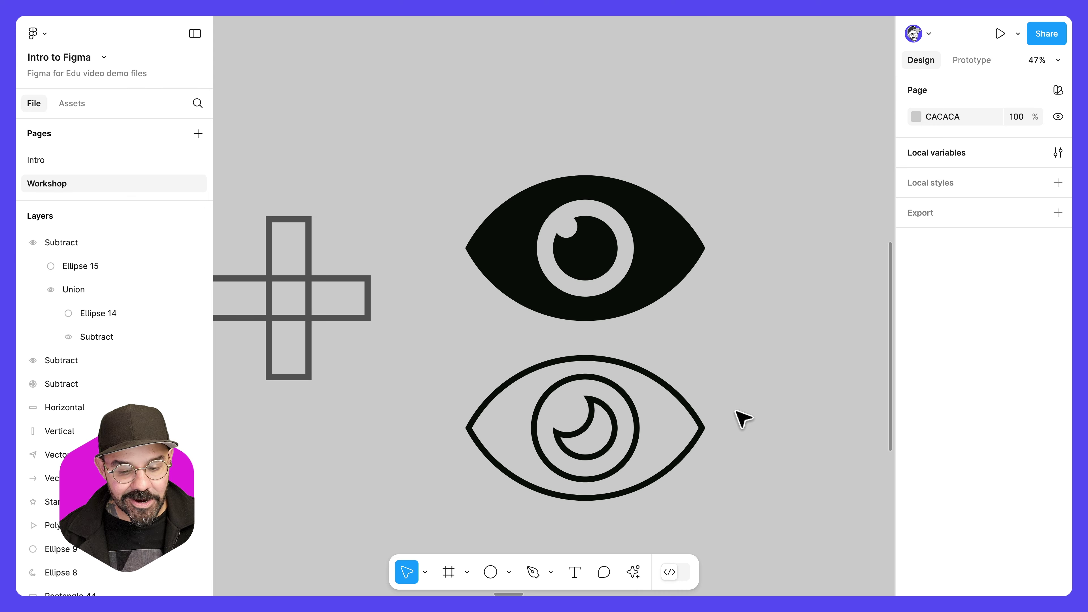
Search the actions for "out" and turn on Show outlines for the canvas
scroll(656, 360, up, 2)
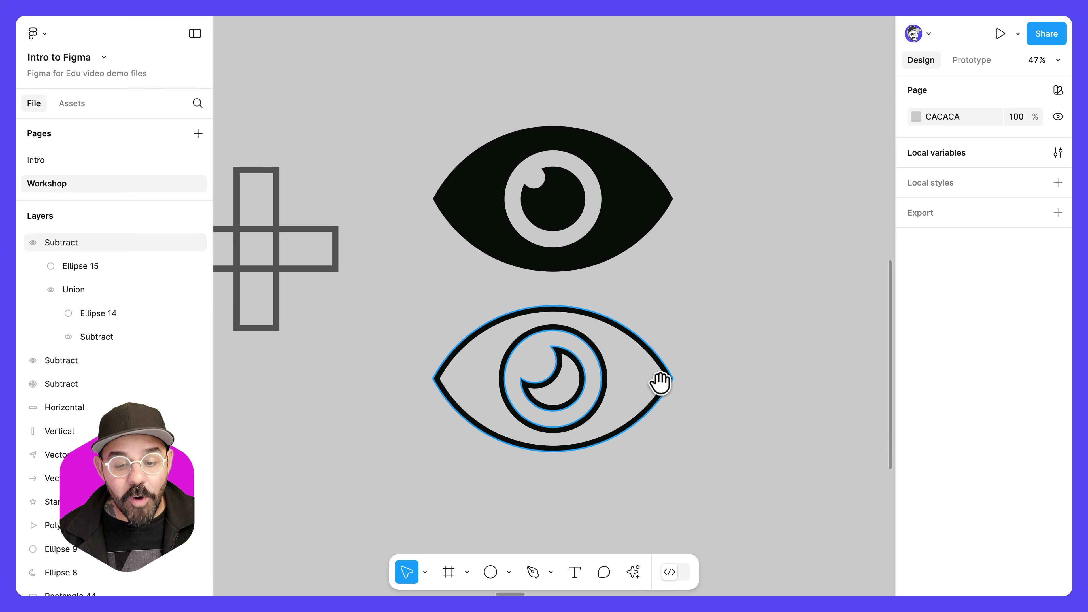
scroll(669, 377, up, 2)
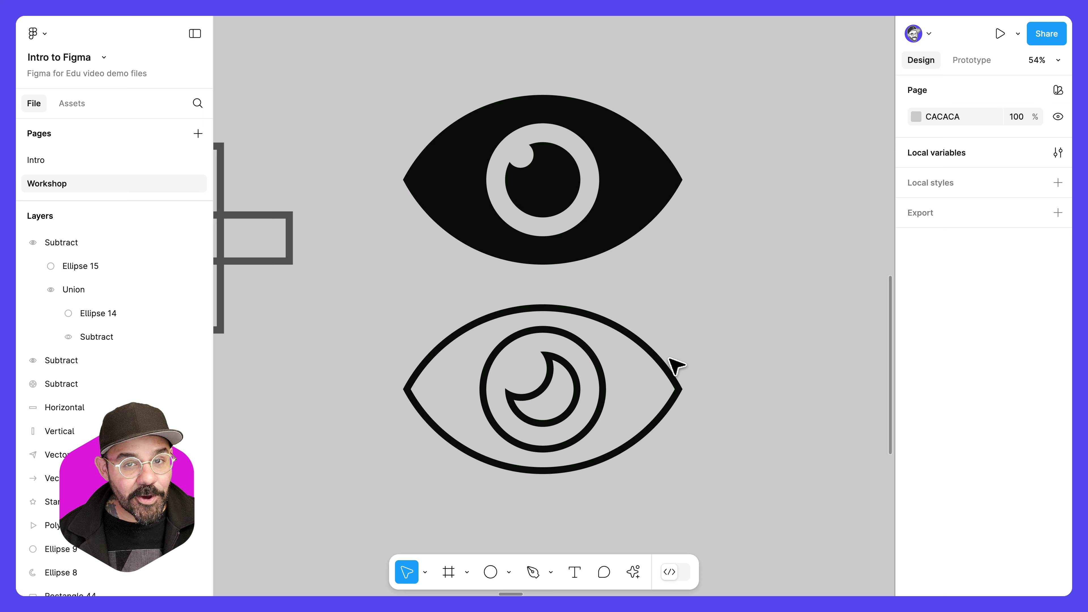
scroll(659, 399, down, 2)
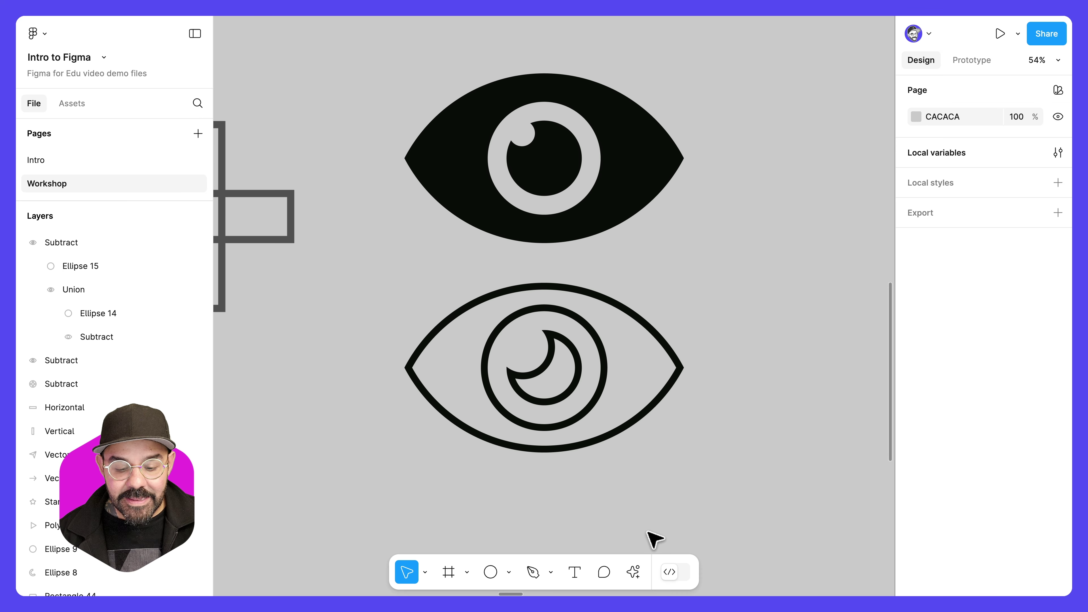
key(super+k)
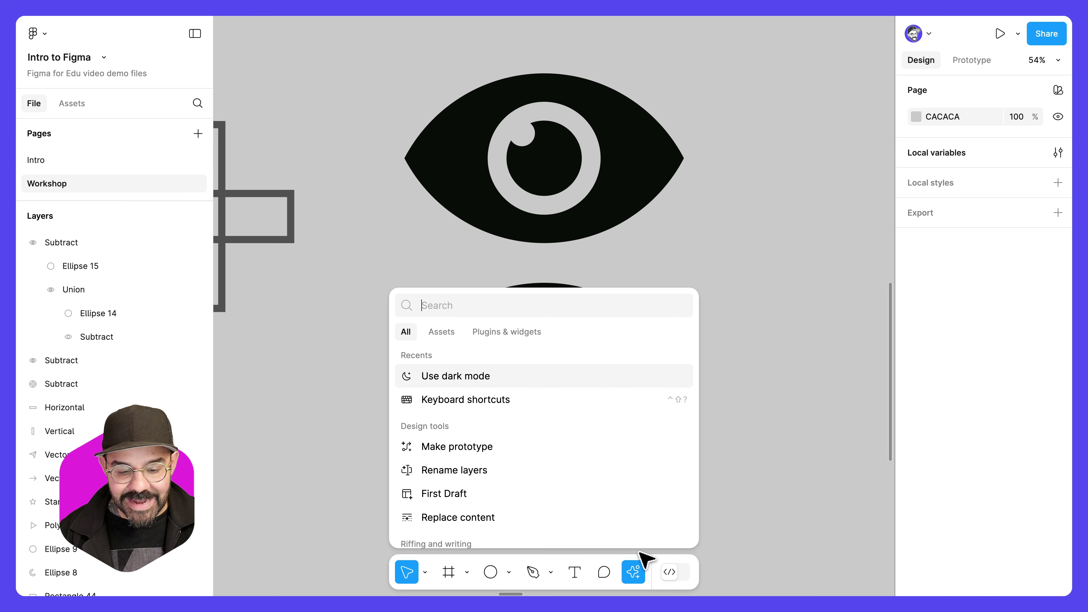
text(out)
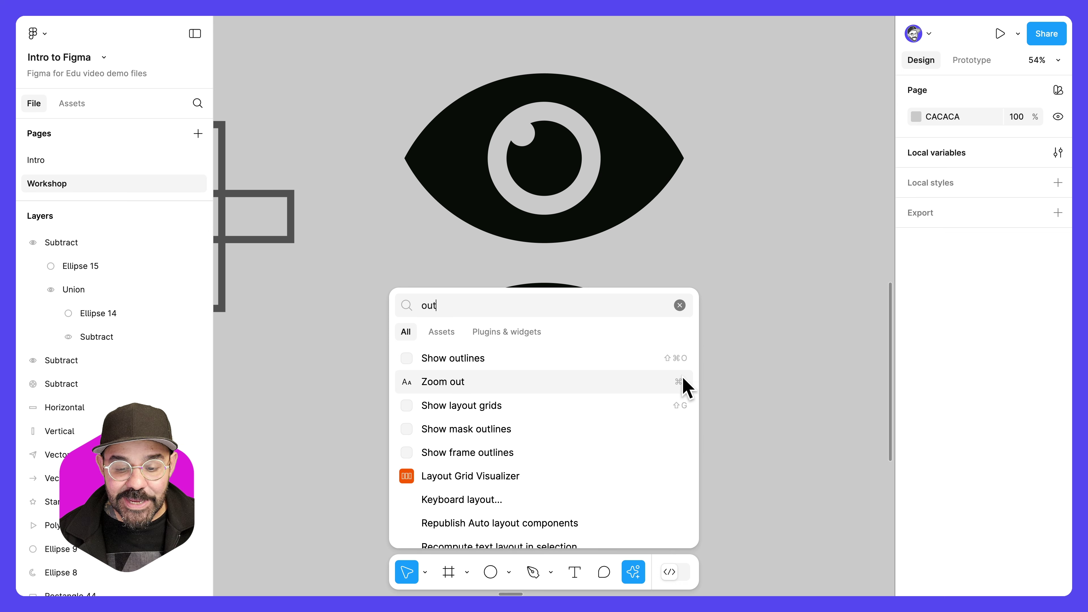
click(667, 361)
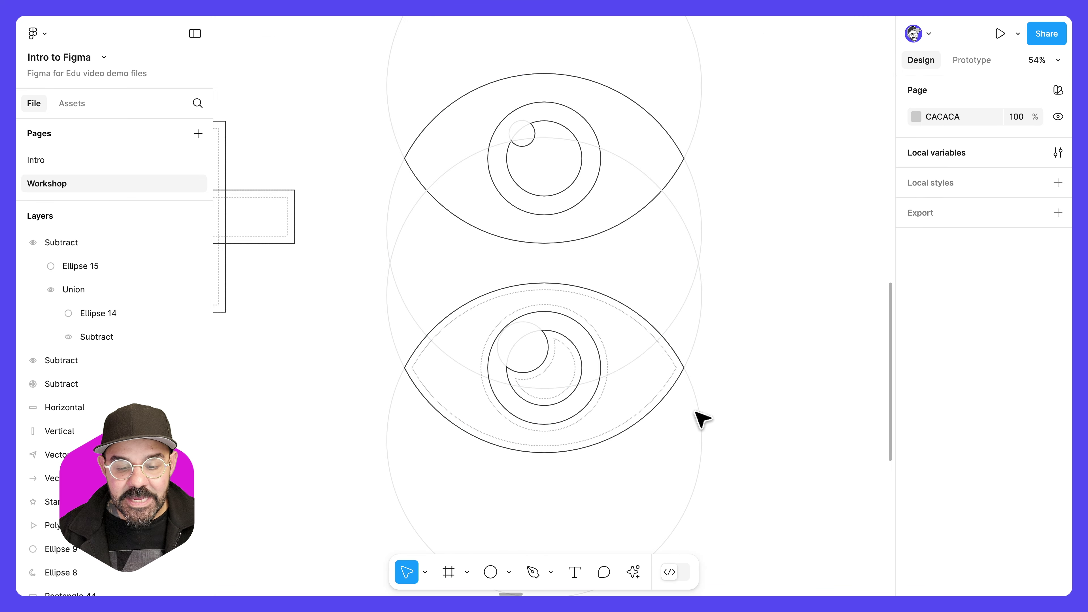
Move the large circle that forms the lower eye's upper lid slightly down to about Y 1937
scroll(652, 419, up, 5)
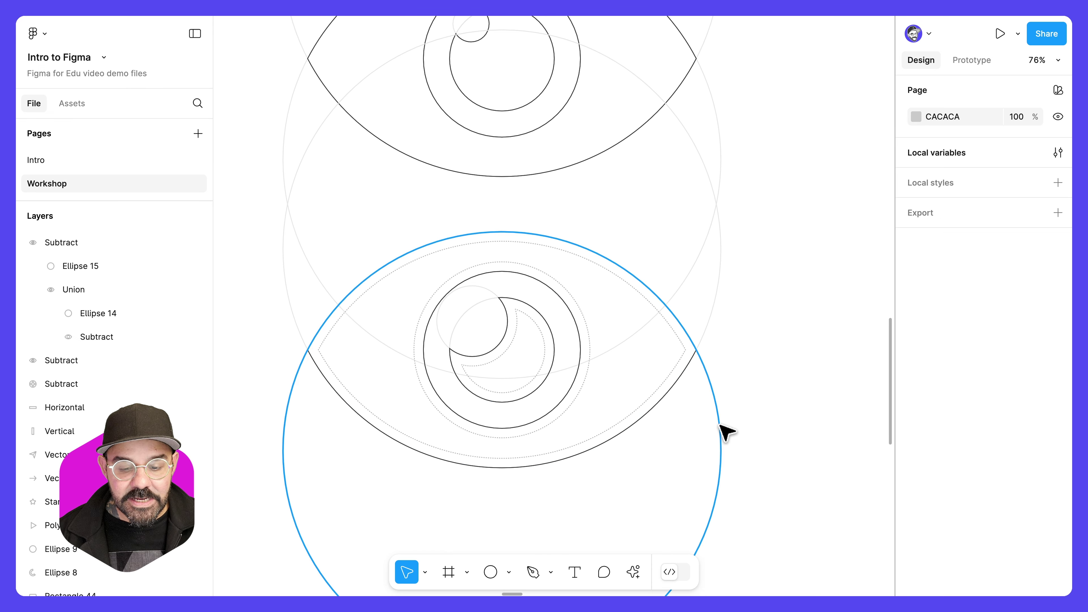
mouse_move(745, 409)
mouse_down()
mouse_move(794, 412)
mouse_move(757, 394)
mouse_move(761, 416)
mouse_move(755, 390)
mouse_move(765, 425)
mouse_move(728, 399)
mouse_up()
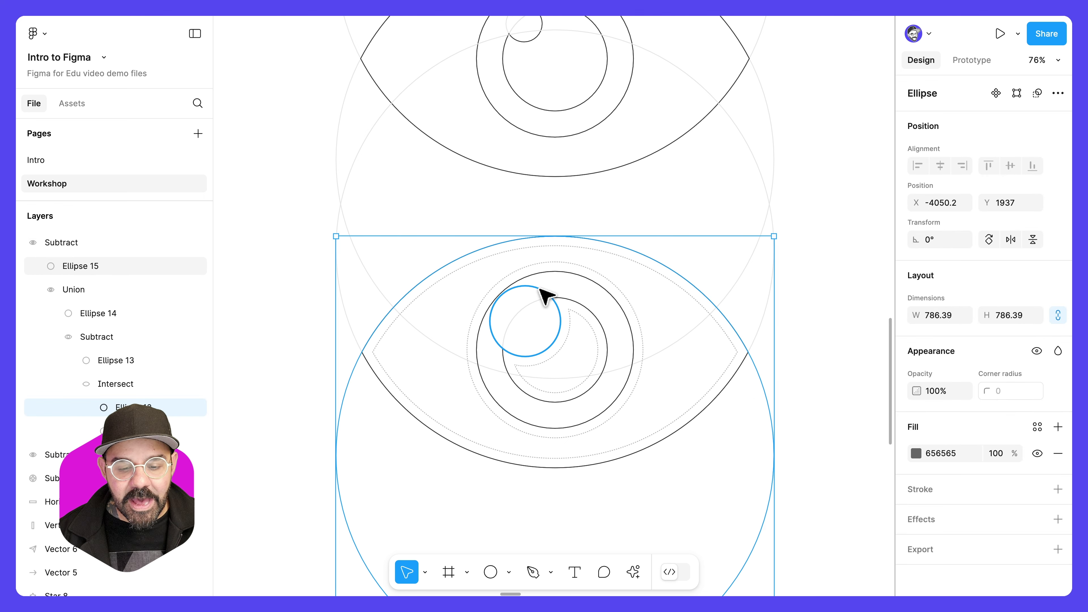
Move the highlight circle in the lower eye to the pupil's upper right side and turn off Show outlines
drag(545, 295, 595, 316)
click(828, 346)
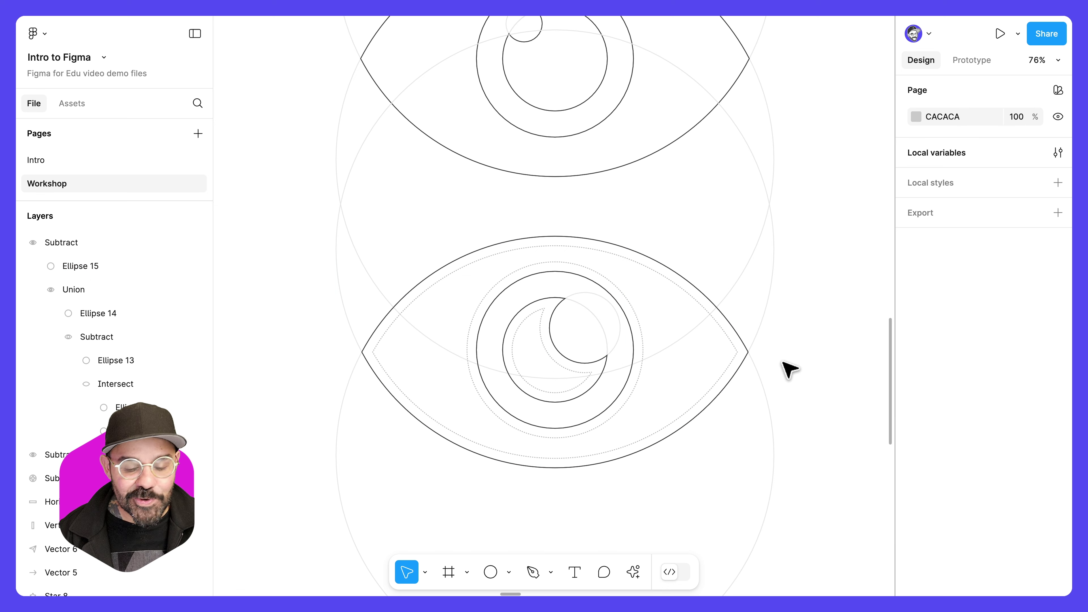
key(super+k)
click(412, 379)
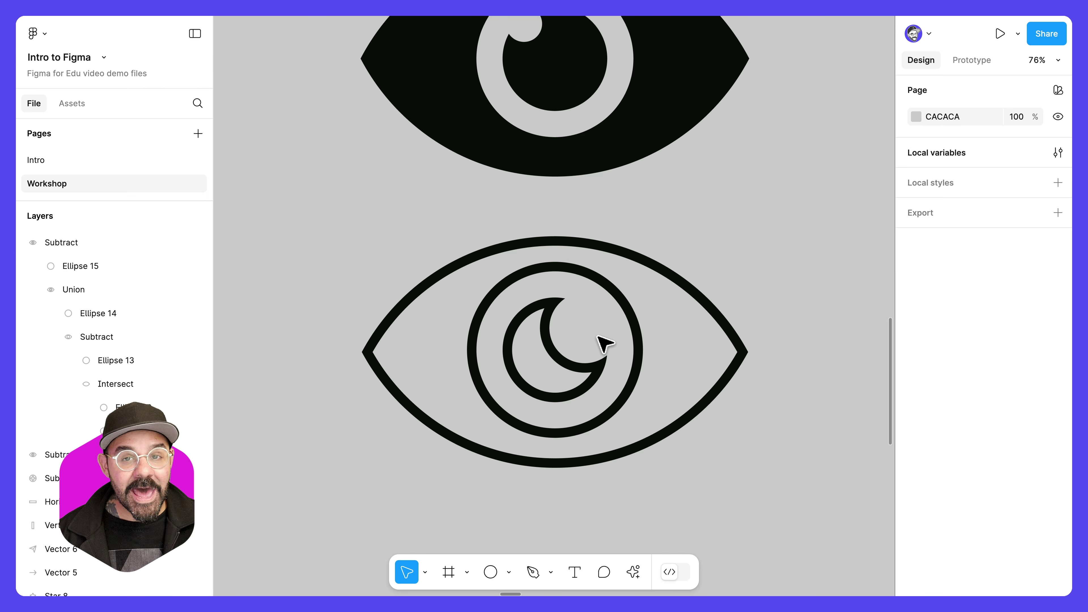
Draw a rectangle about 740 × 524 in the empty canvas below the Fills, images and effects frame
scroll(604, 343, down, 10)
scroll(600, 339, up, 3)
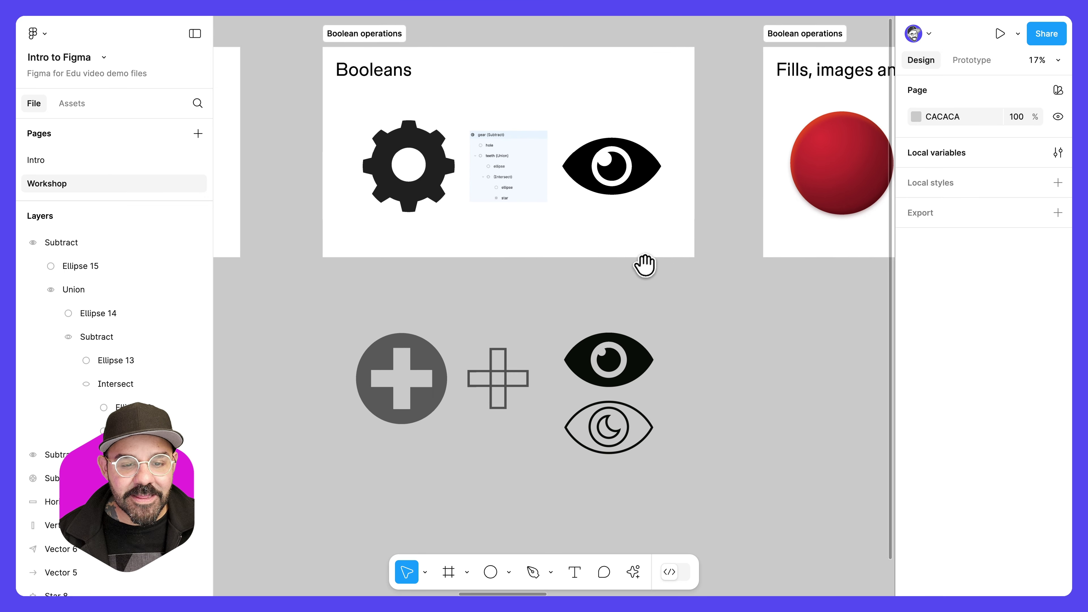
scroll(646, 263, right, 8)
scroll(476, 316, up, 3)
scroll(630, 326, up, 2)
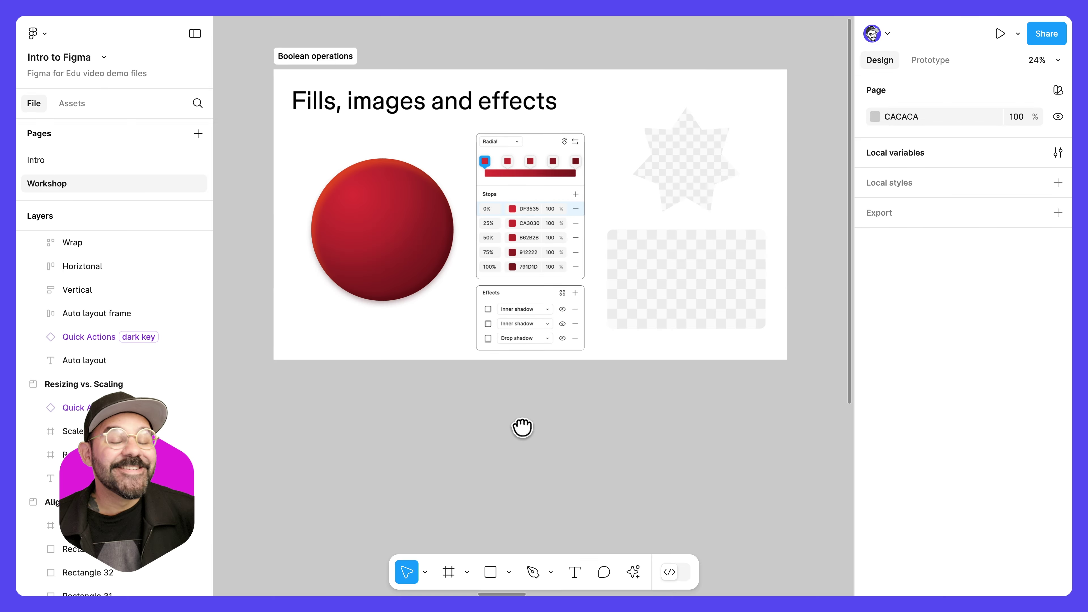
drag(519, 430, 522, 434)
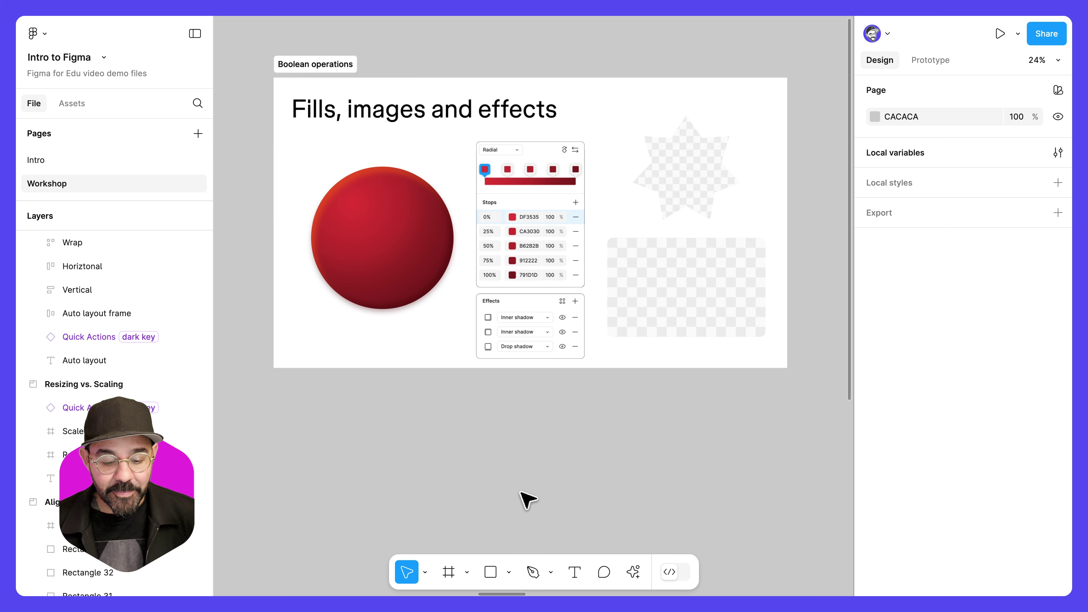
key(r)
drag(317, 398, 448, 492)
scroll(471, 472, down, 1)
drag(401, 432, 386, 431)
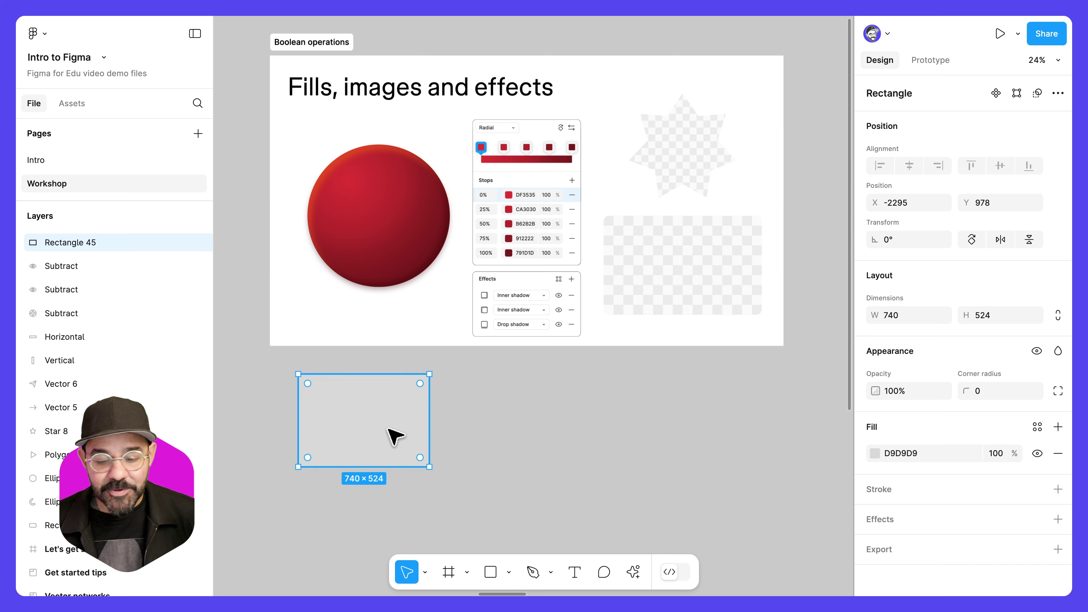
Set the rectangle's solid fill to red D94F4F and switch the color value format to CSS
click(875, 453)
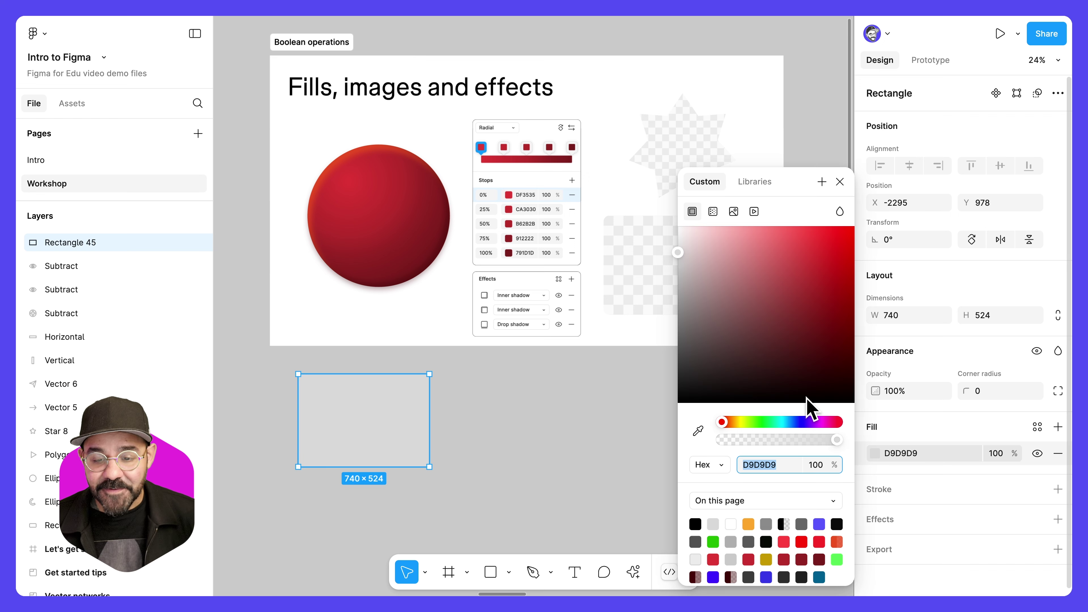
click(791, 256)
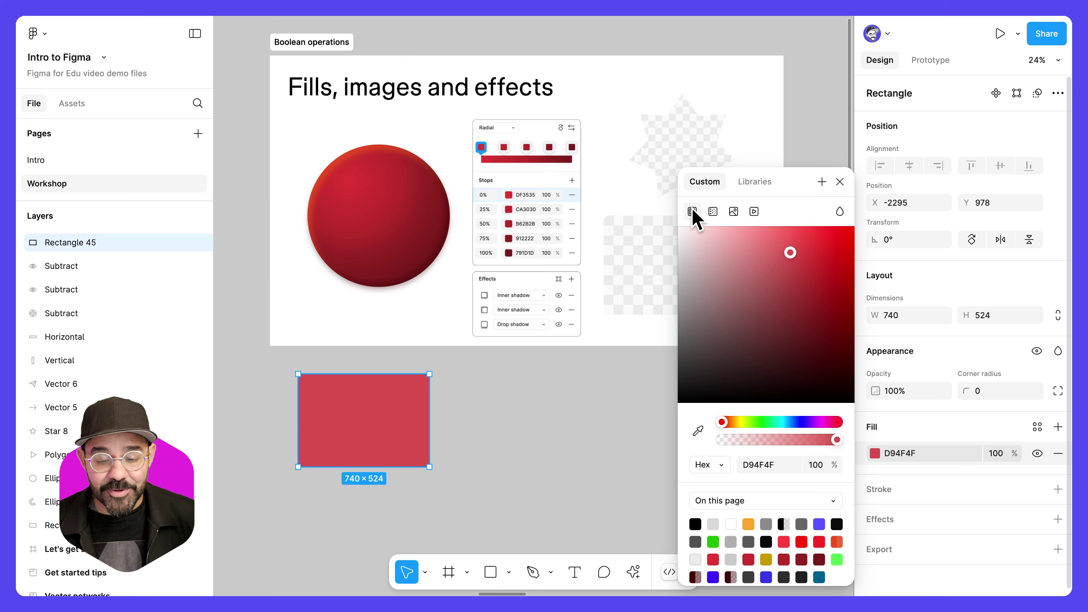
click(711, 464)
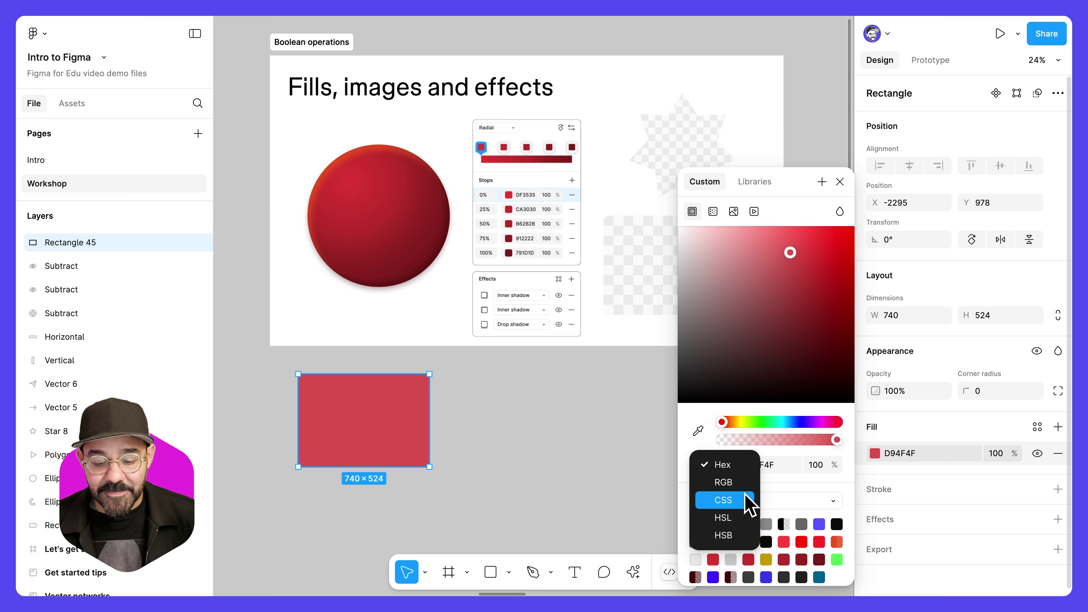
click(698, 461)
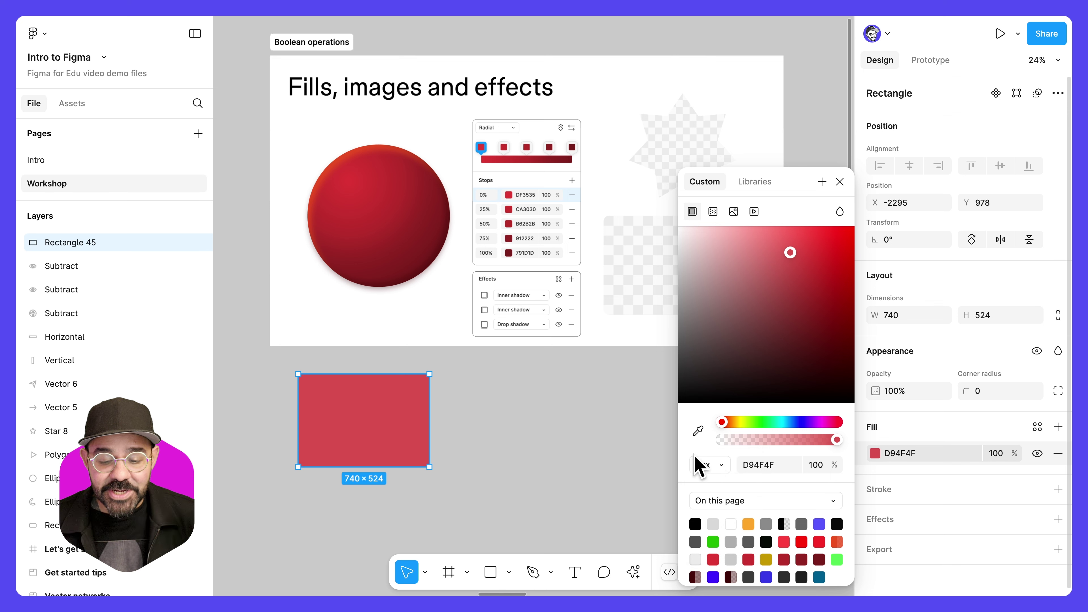
click(727, 467)
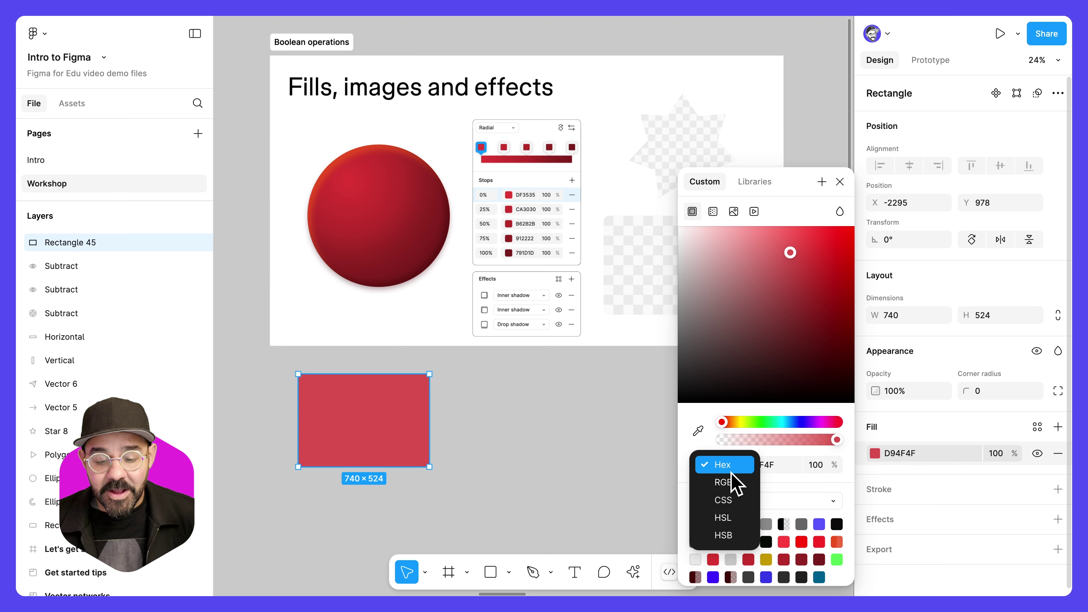
click(734, 482)
click(708, 468)
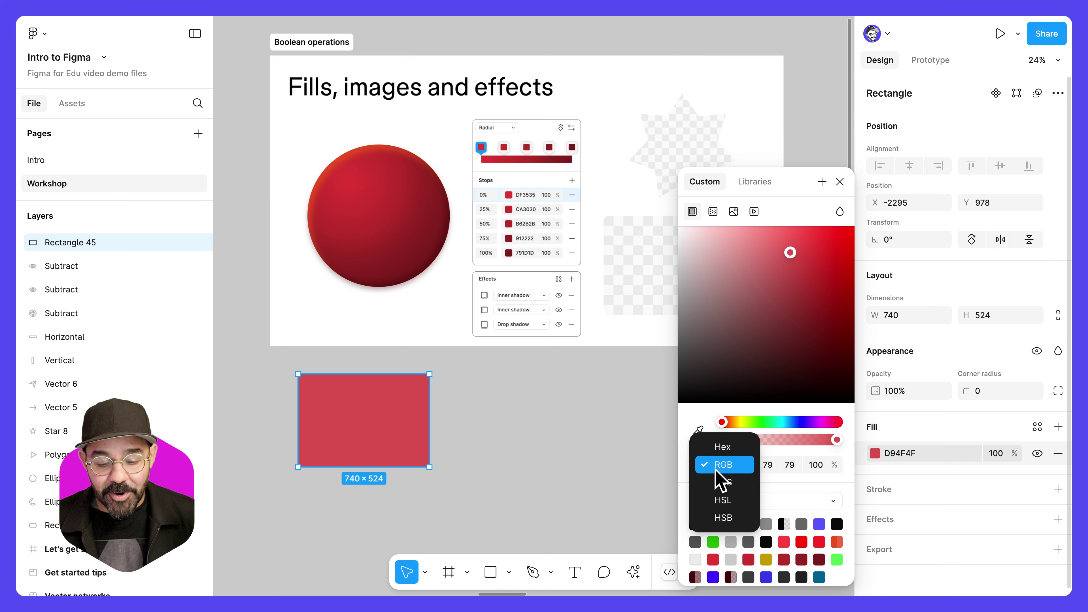
click(721, 483)
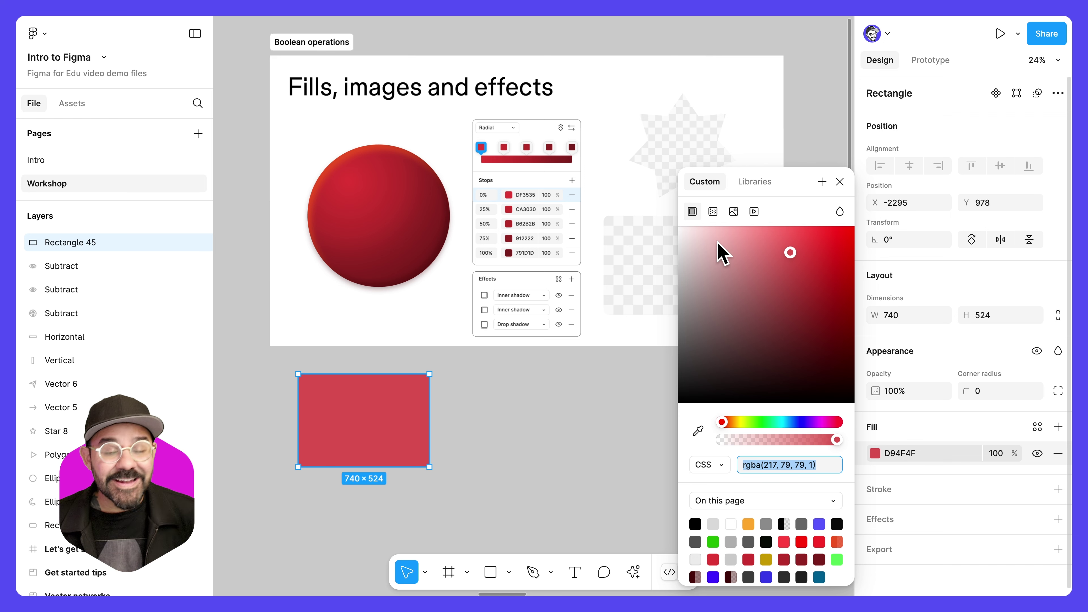
Change the rectangle's fill to a linear gradient from D94F4F to 732A2A
click(713, 211)
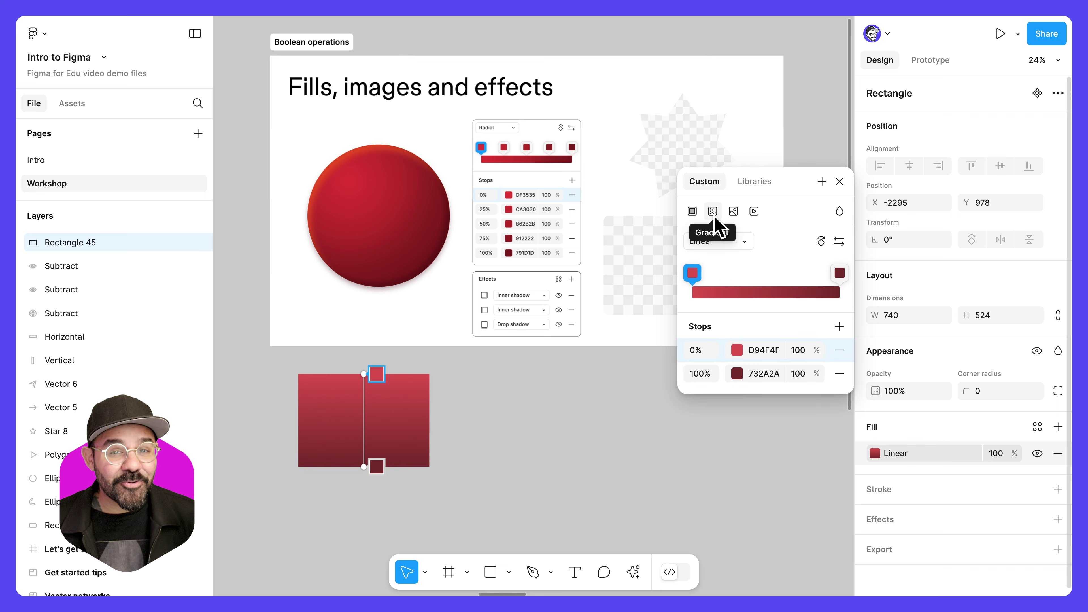
click(741, 243)
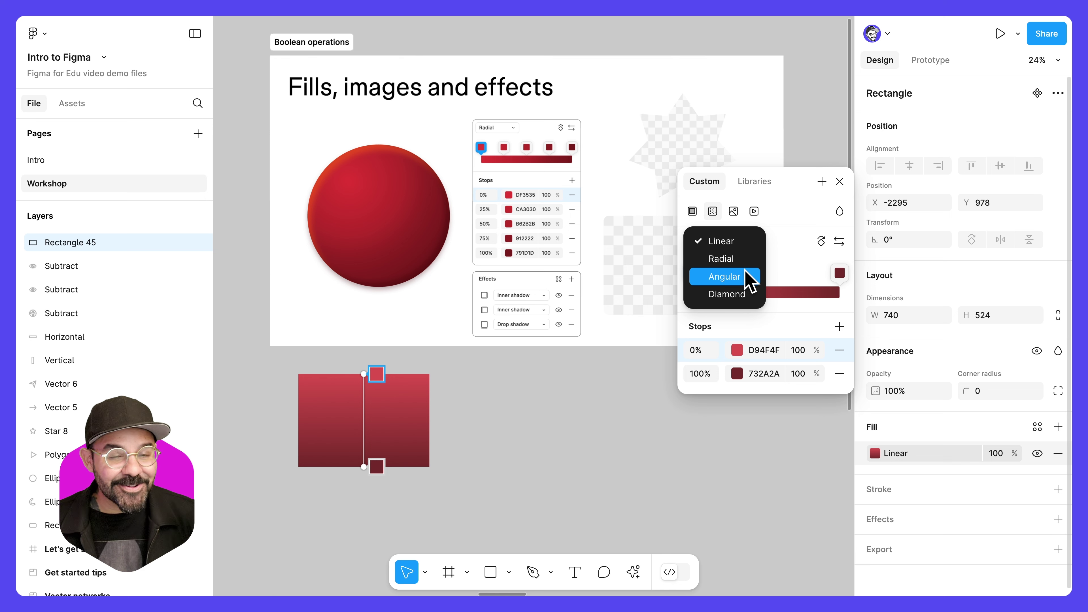
click(789, 255)
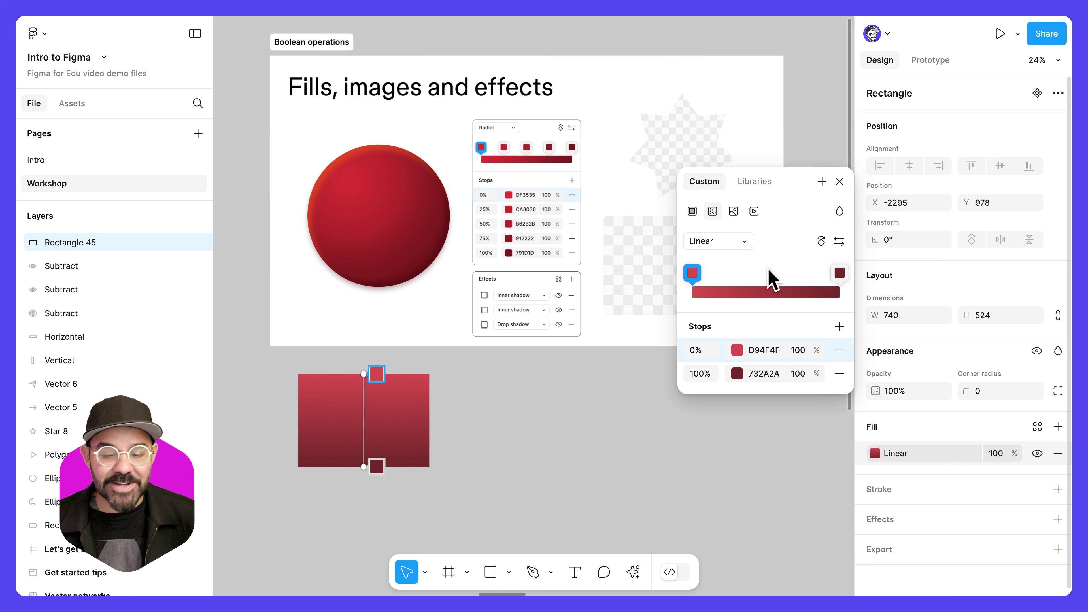
Place dark red 732A2A stops along the gradient at about 20%, 39%, 60%, 75% and 88%
click(721, 270)
click(749, 273)
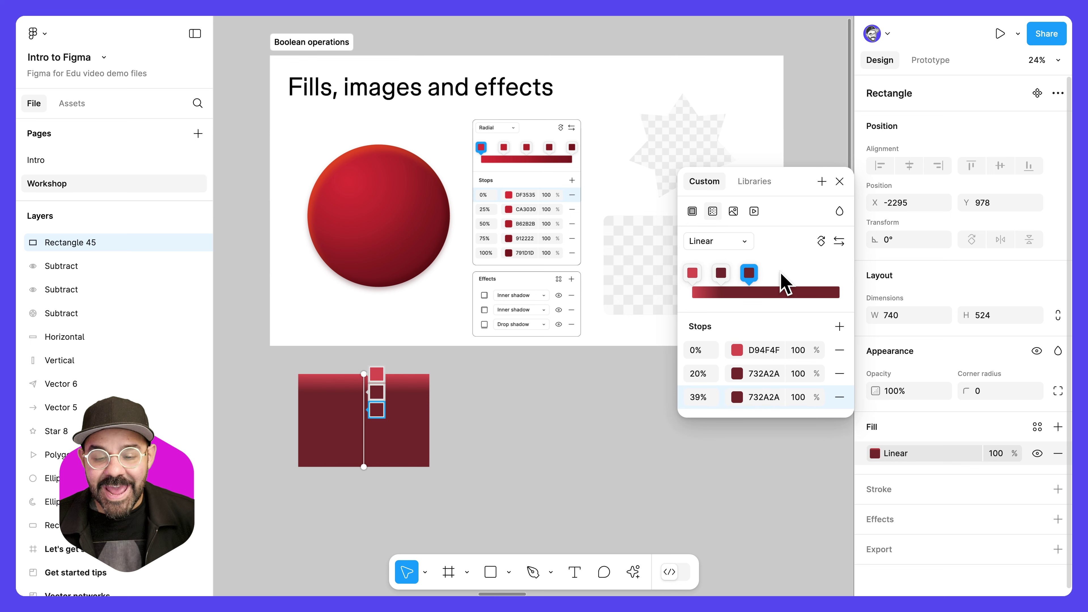
click(780, 281)
click(803, 282)
click(822, 285)
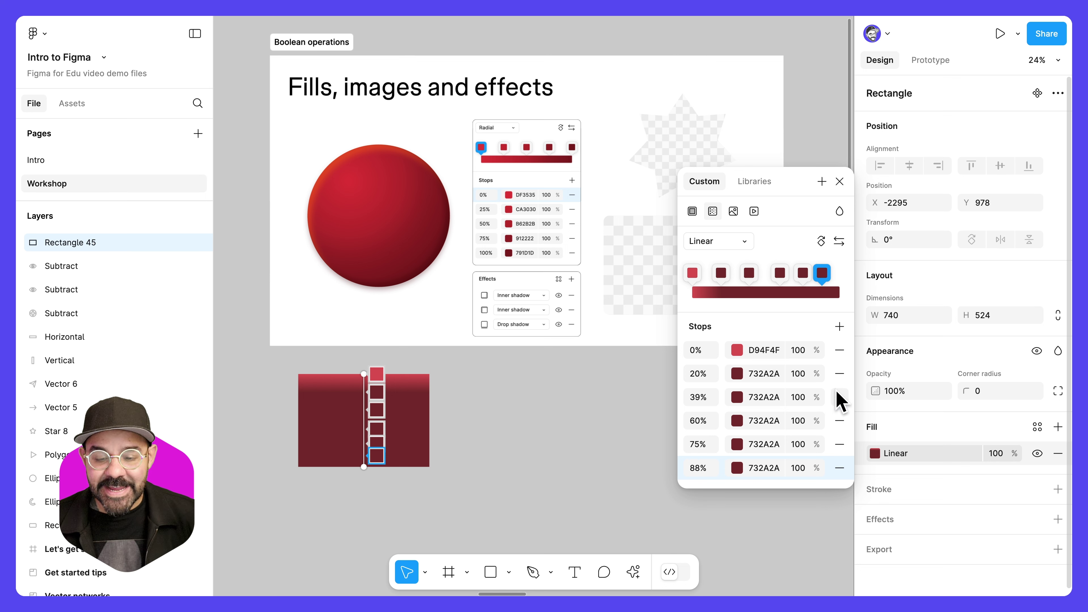
Reduce the gradient to two stops at 0% and 100%, distributing the remaining stops evenly along the way
click(840, 373)
click(839, 373)
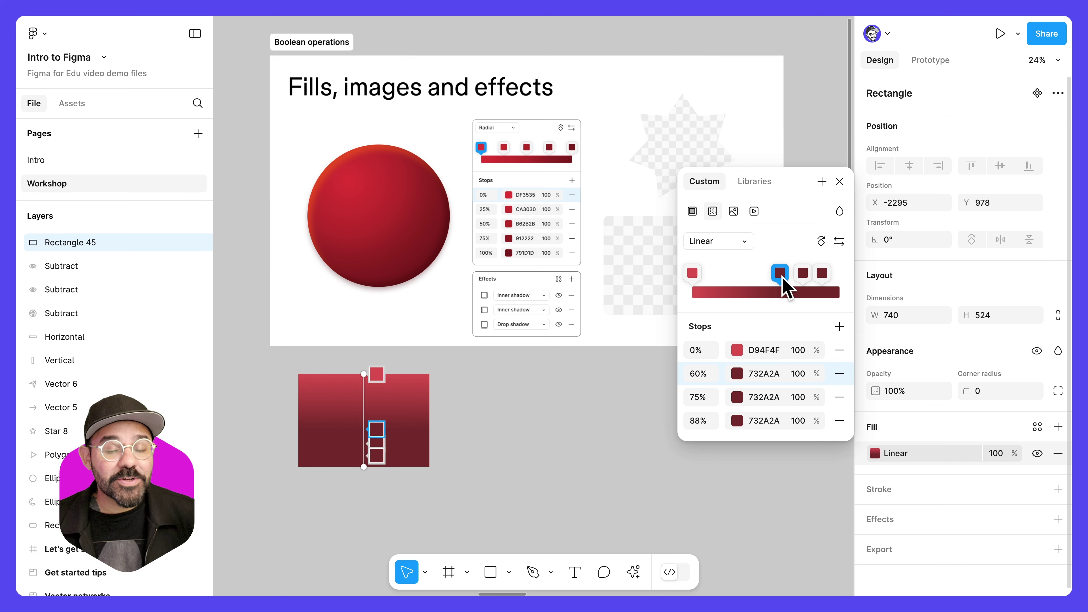
key(ctrl+alt+t)
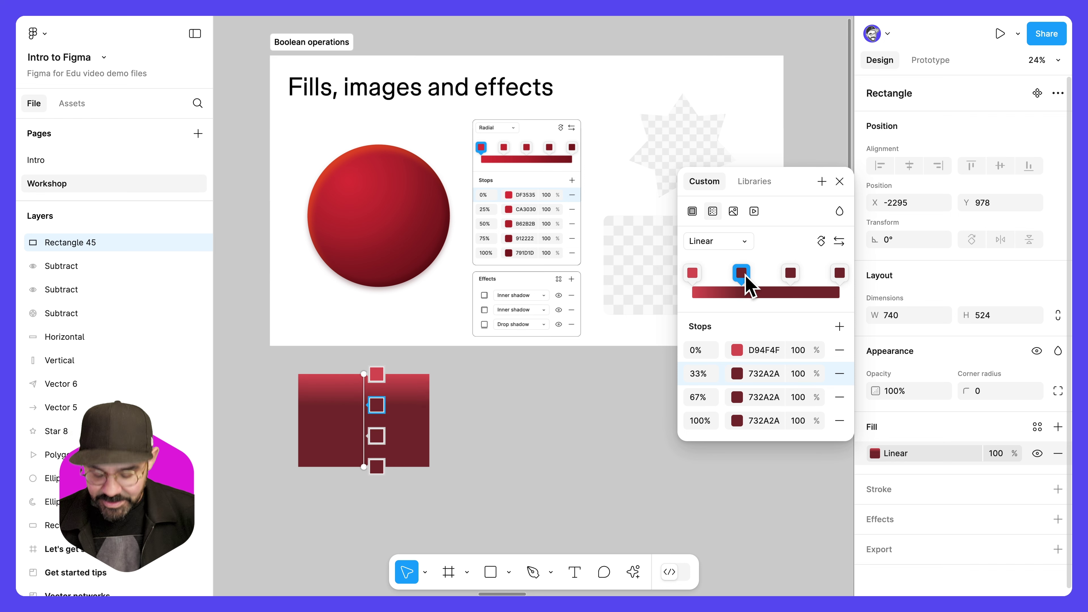
key(Delete)
key(Delete)
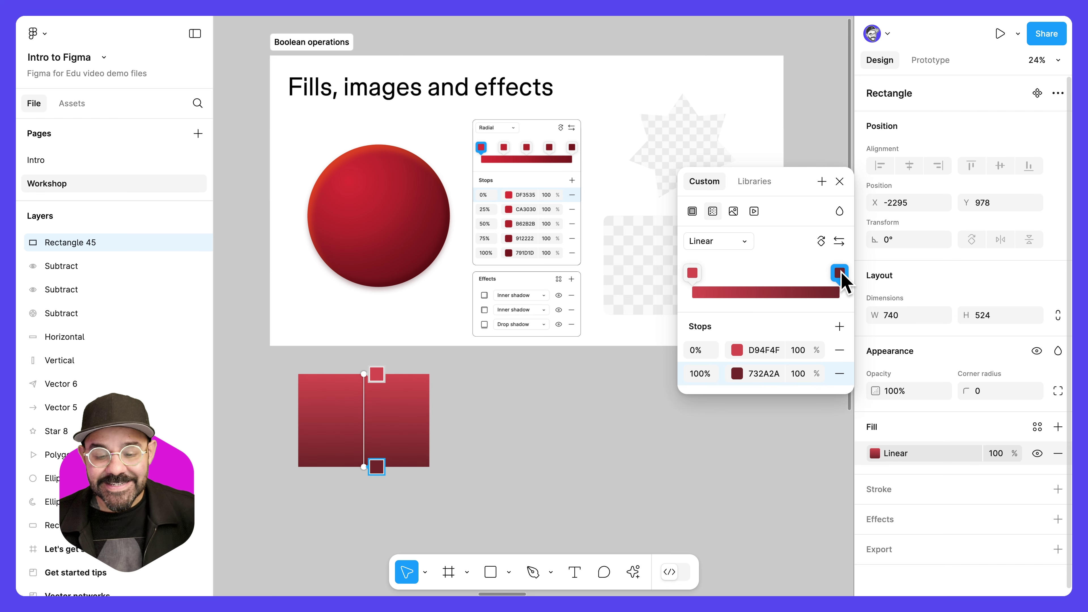
Change the color of the gradient's 100% stop to blue 252ED7
click(743, 374)
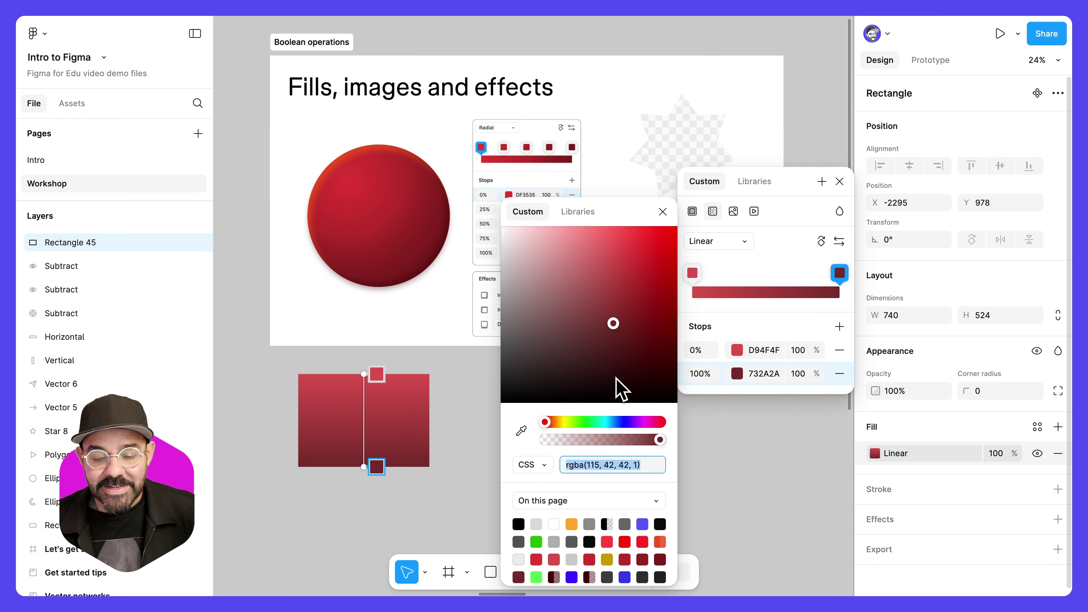
click(621, 422)
drag(642, 290, 647, 255)
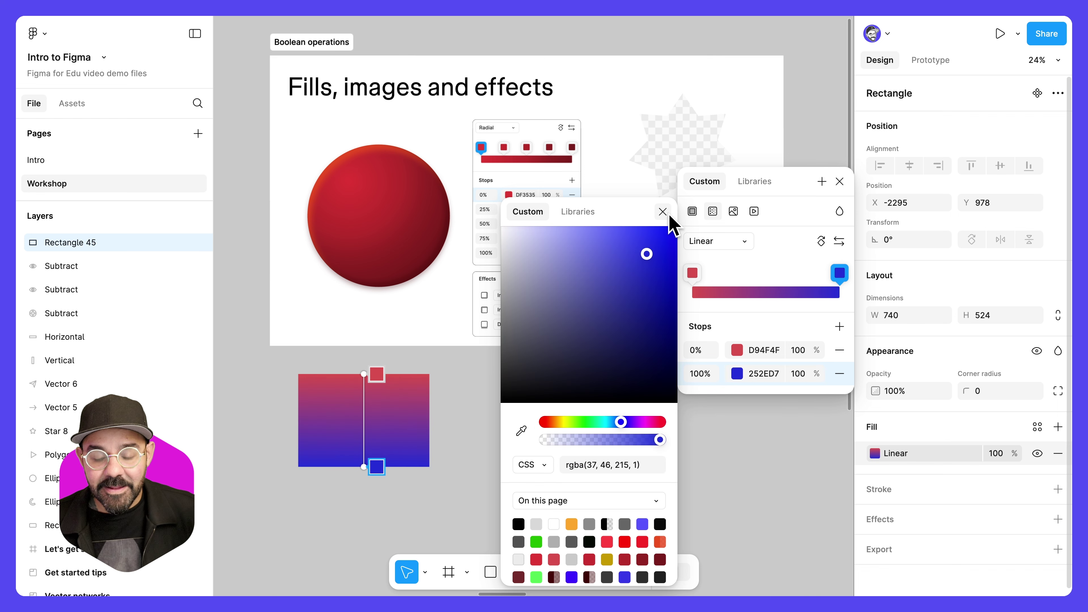
click(686, 205)
Move the red start handle of the linear gradient to just above the rectangle's upper edge
click(693, 274)
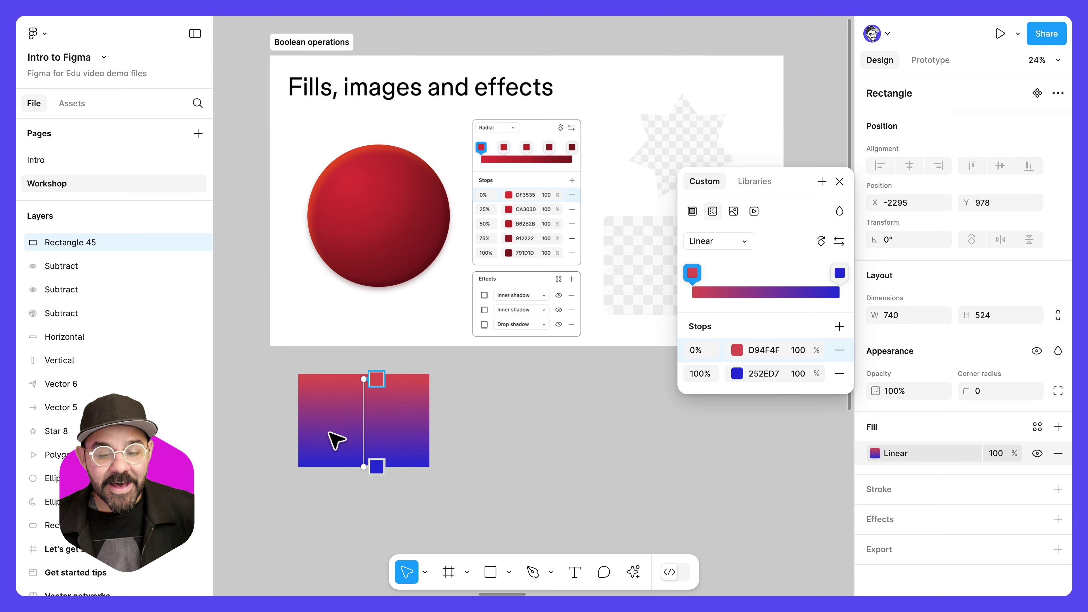
scroll(337, 440, up, 3)
drag(328, 432, 411, 308)
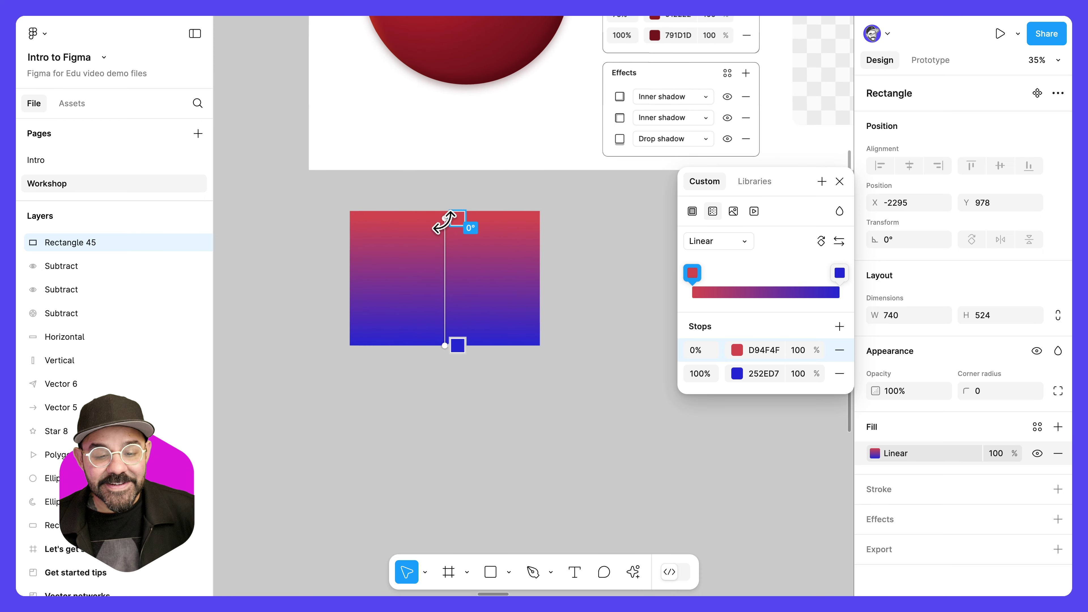
mouse_move(446, 219)
mouse_down()
mouse_move(445, 248)
mouse_move(447, 203)
mouse_up()
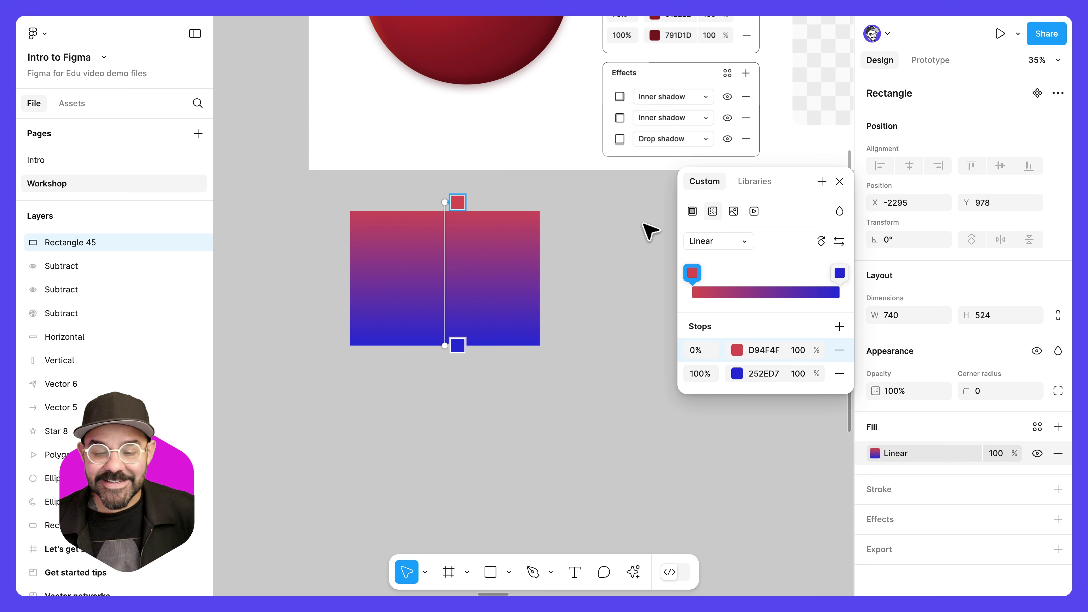
Switch the gradient to Radial and pull its blue end past the rectangle's lower right corner, shifting the centre slightly up and right
click(744, 244)
click(741, 259)
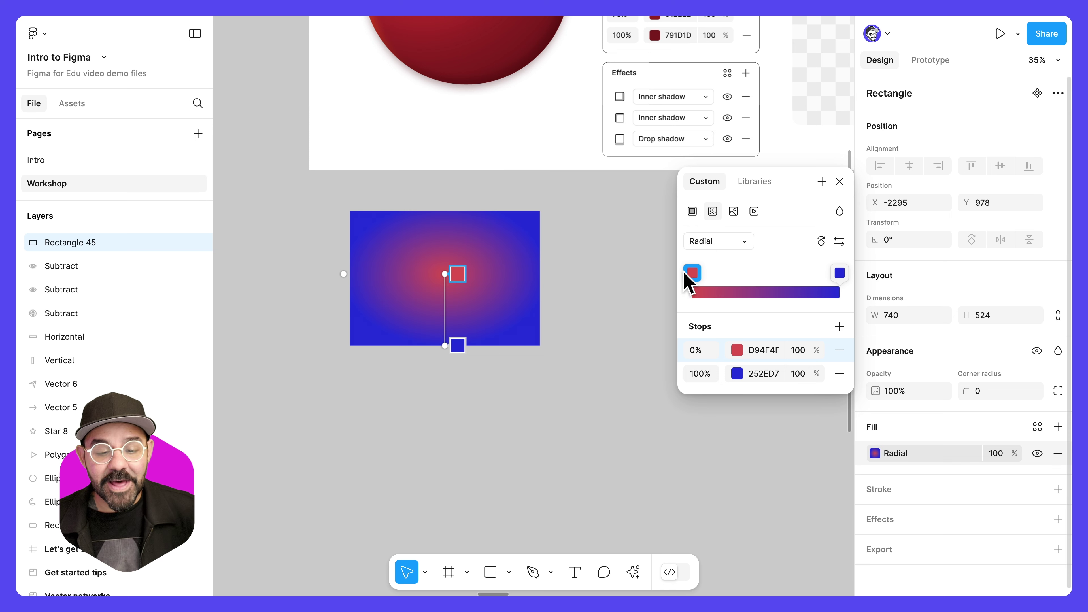
drag(444, 346, 563, 367)
mouse_move(447, 268)
mouse_down()
mouse_move(404, 274)
mouse_move(449, 263)
mouse_up()
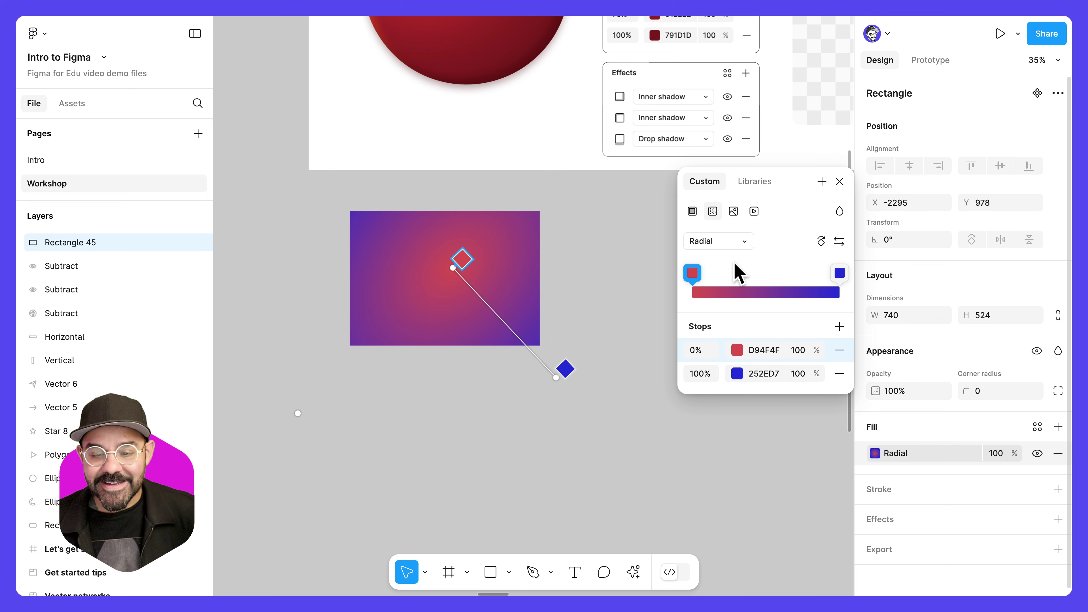
Change the gradient type to Angular and move its centre point to near the middle of the rectangle
click(738, 242)
click(740, 258)
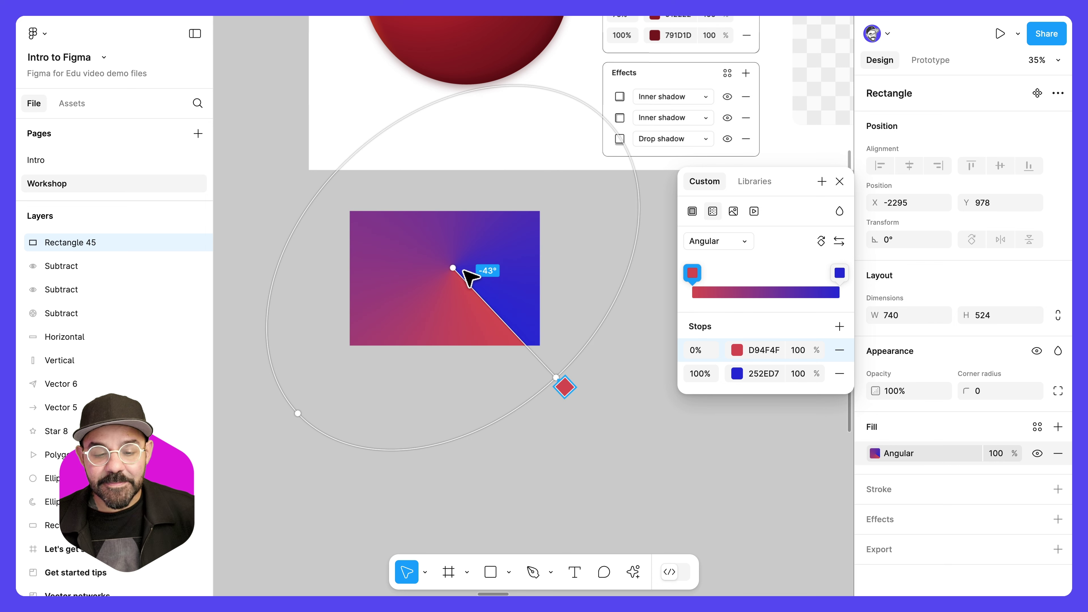
drag(453, 267, 445, 285)
Add gradient stops 7B3E96 at 42% and 4835BD at 79%, and shrink the angular gradient's ellipse closer around the rectangle
click(771, 293)
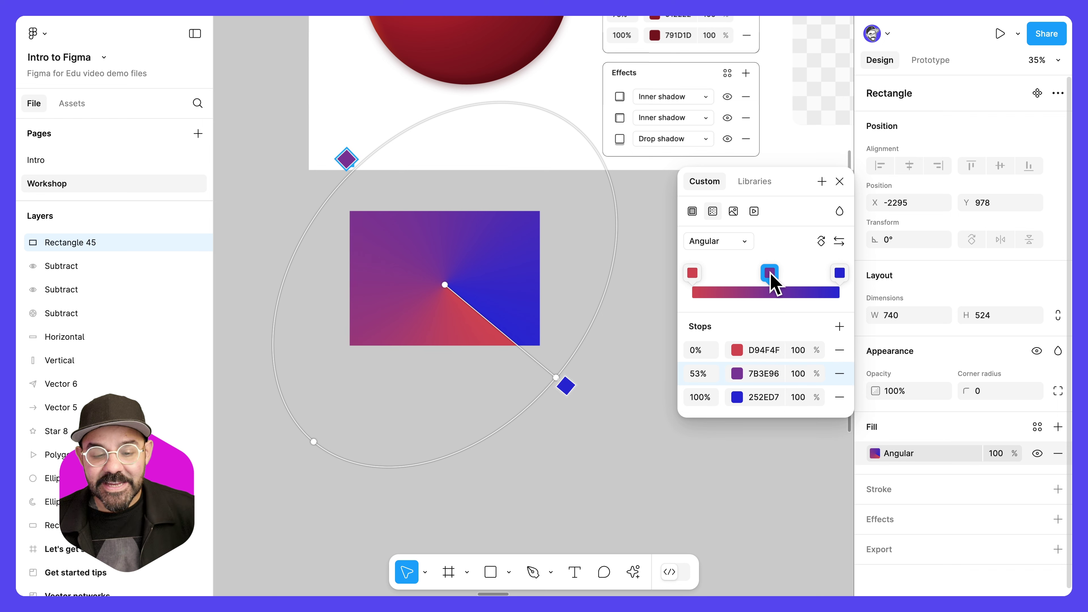
mouse_move(757, 287)
mouse_down()
mouse_move(719, 291)
mouse_move(782, 289)
mouse_move(754, 291)
mouse_up()
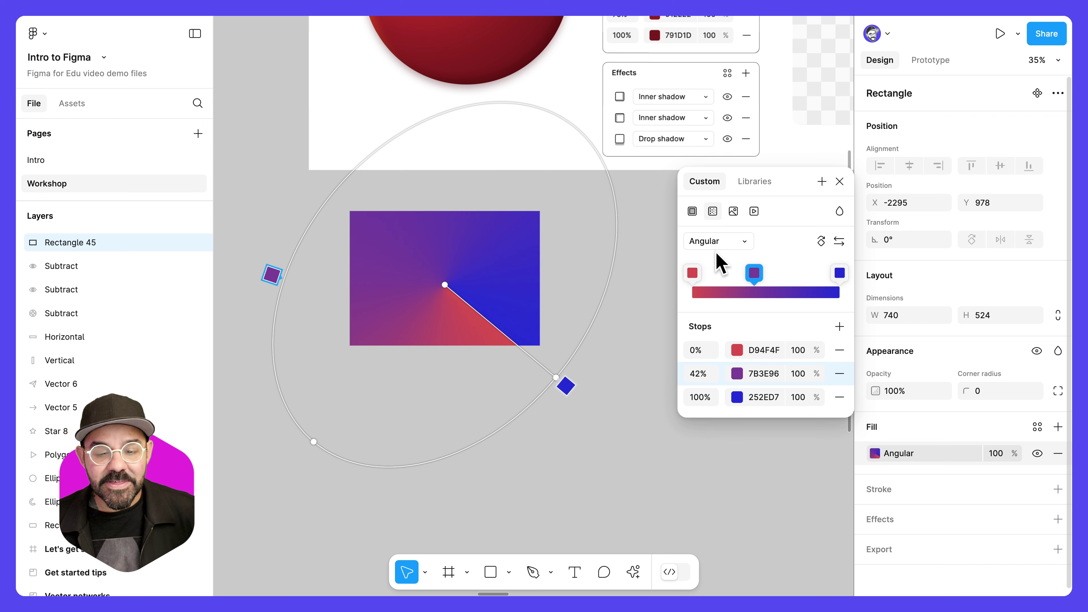
drag(585, 134, 548, 204)
drag(537, 370, 491, 356)
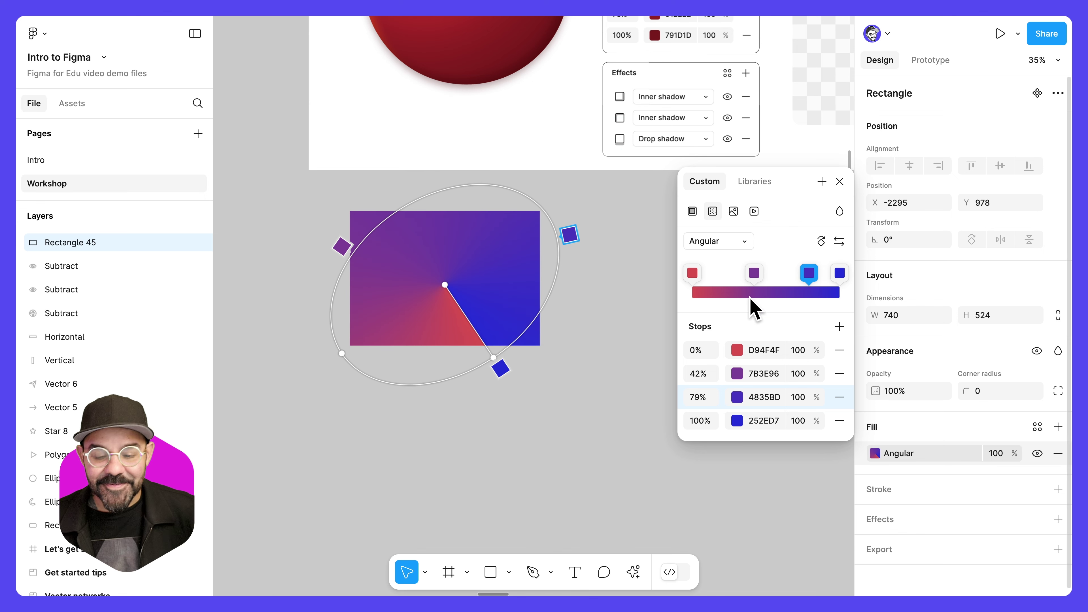
Distribute the gradient stops evenly so the inner ones sit at 33% and 67%, and close the fill settings
click(755, 276)
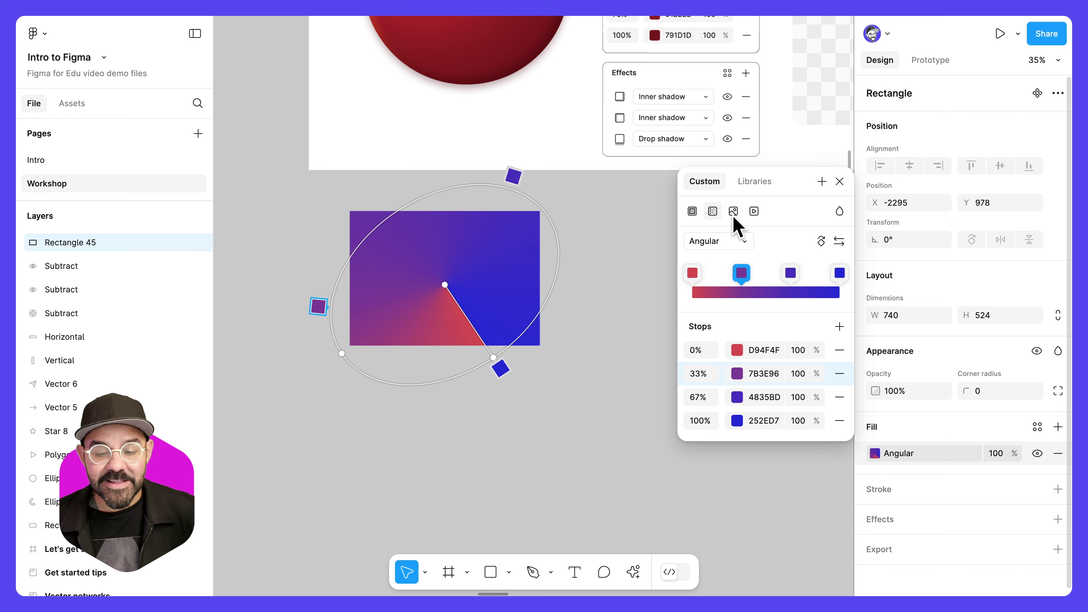
click(840, 181)
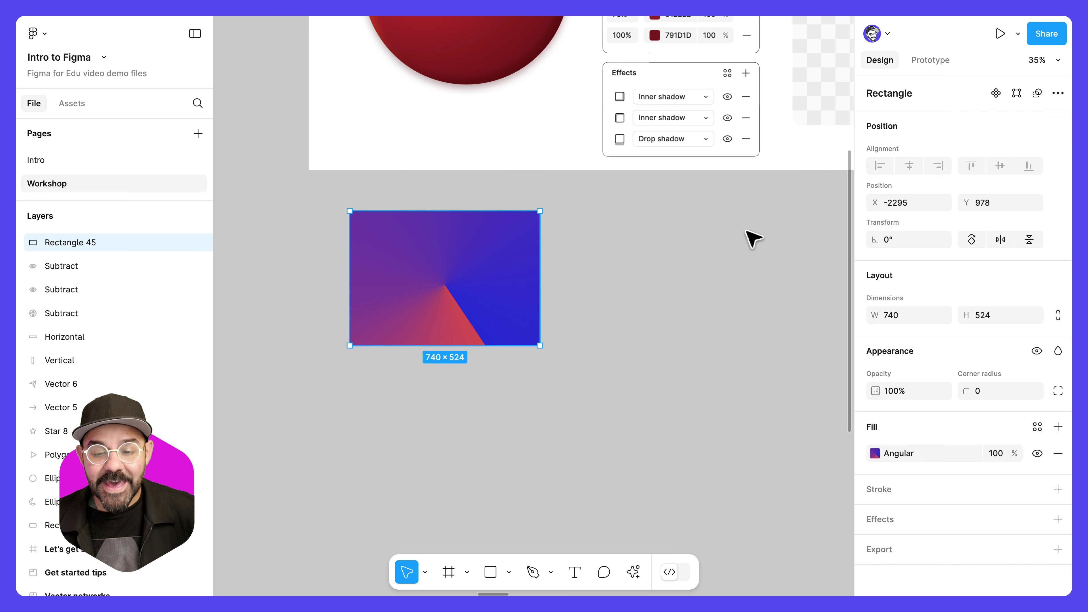
click(681, 328)
Draw a rectangle about 370 × 582 below the gradient rectangle, in line with its left edge
drag(680, 328, 593, 296)
key(r)
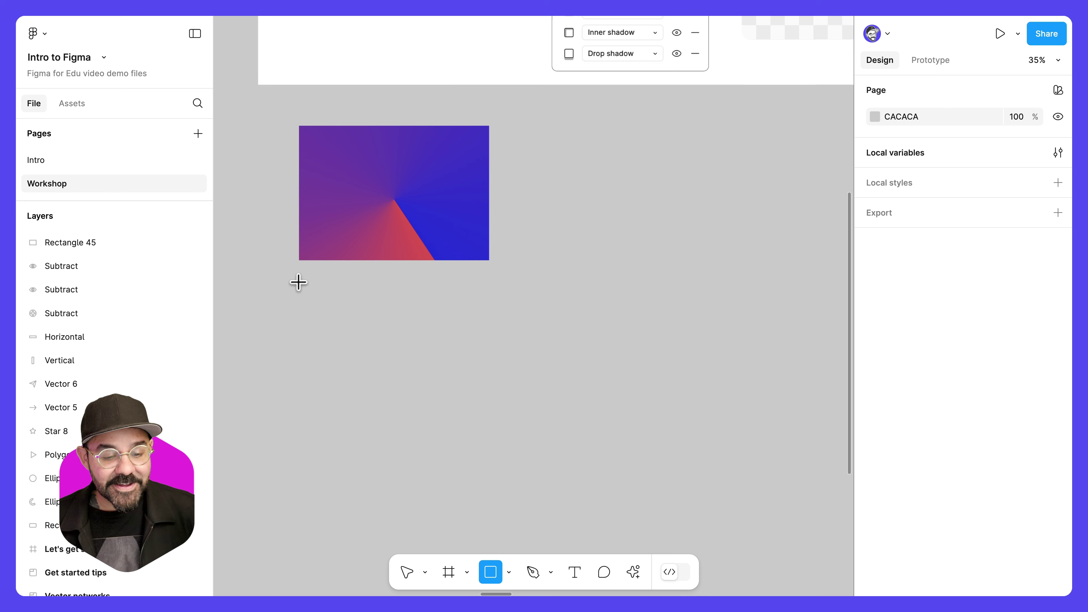
mouse_move(299, 290)
mouse_down()
mouse_move(323, 370)
mouse_move(395, 440)
mouse_up()
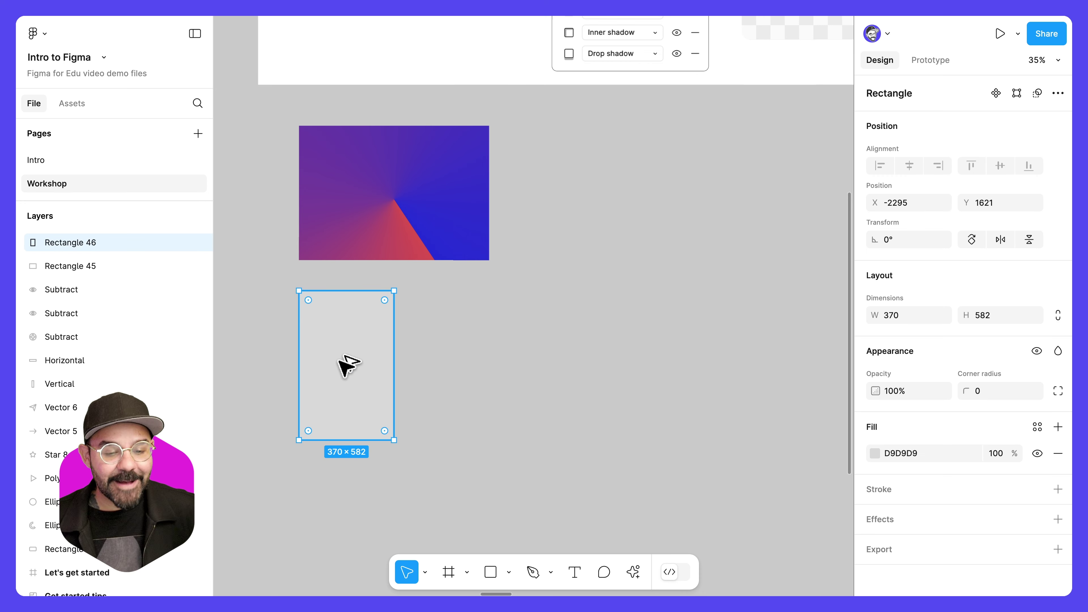
Duplicate the new rectangle four times to the right to form a row of five spaced 40 apart
drag(338, 361, 445, 365)
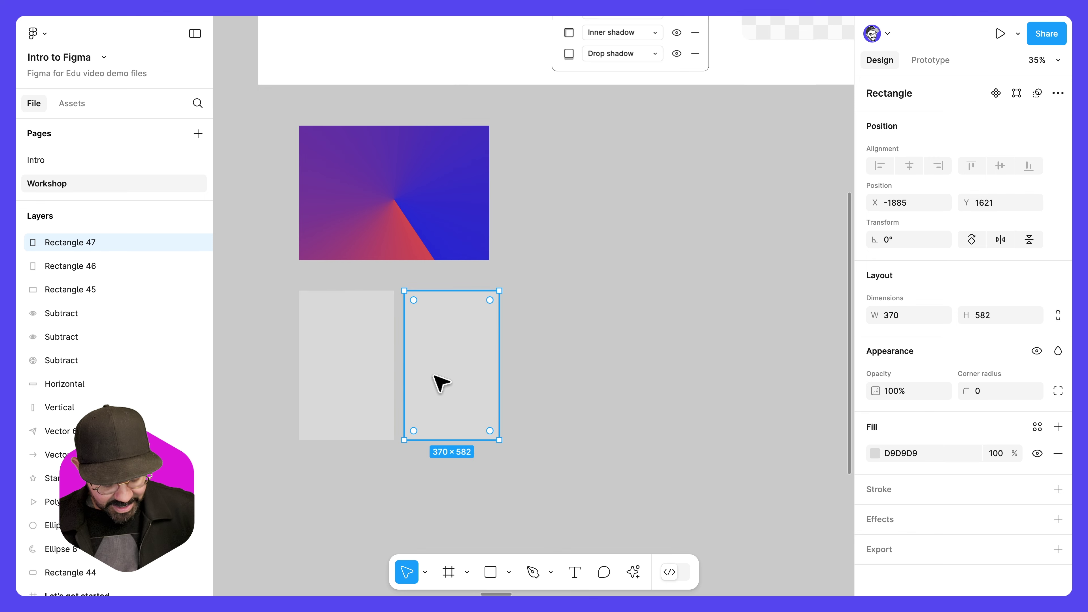
key(ctrl+d)
key(ctrl+d)
key(ctrl+d)
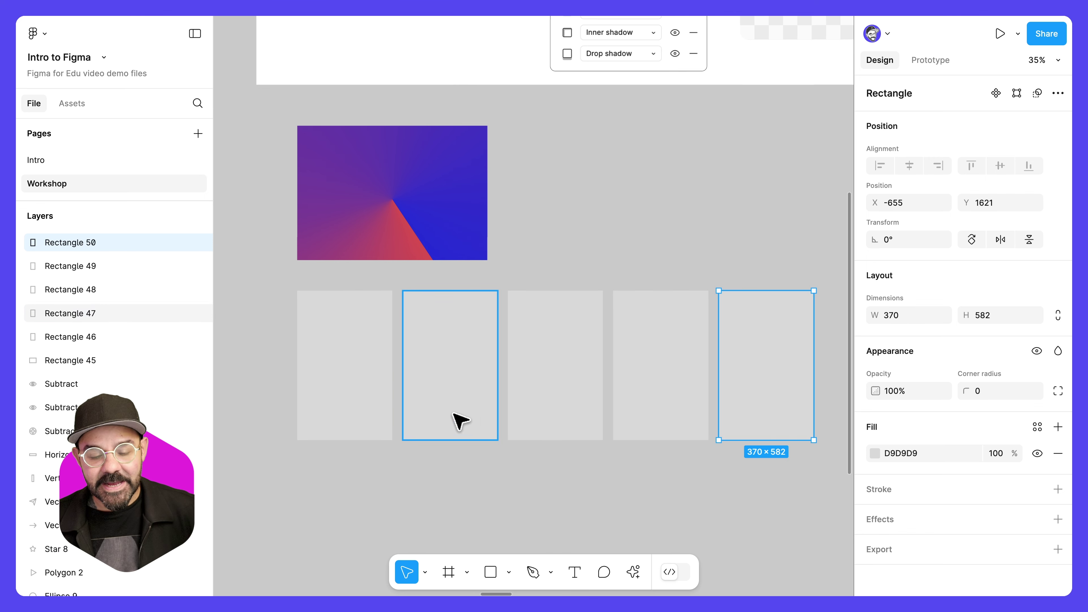
Change the fill of all five rectangles in the row to Image, leaving the placeholder pattern, and deselect them
drag(278, 359, 784, 400)
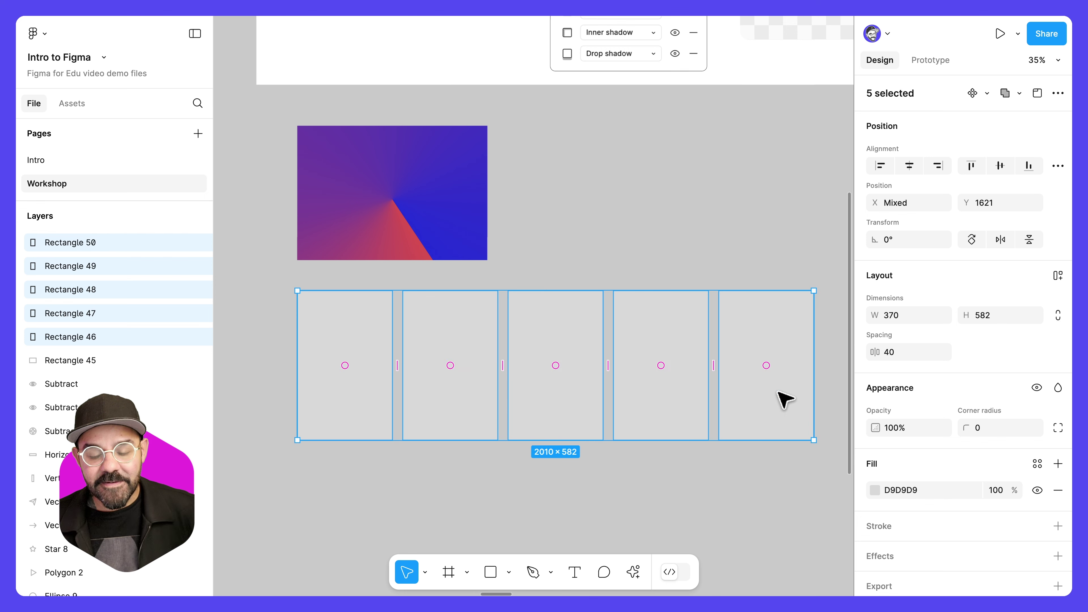
click(875, 490)
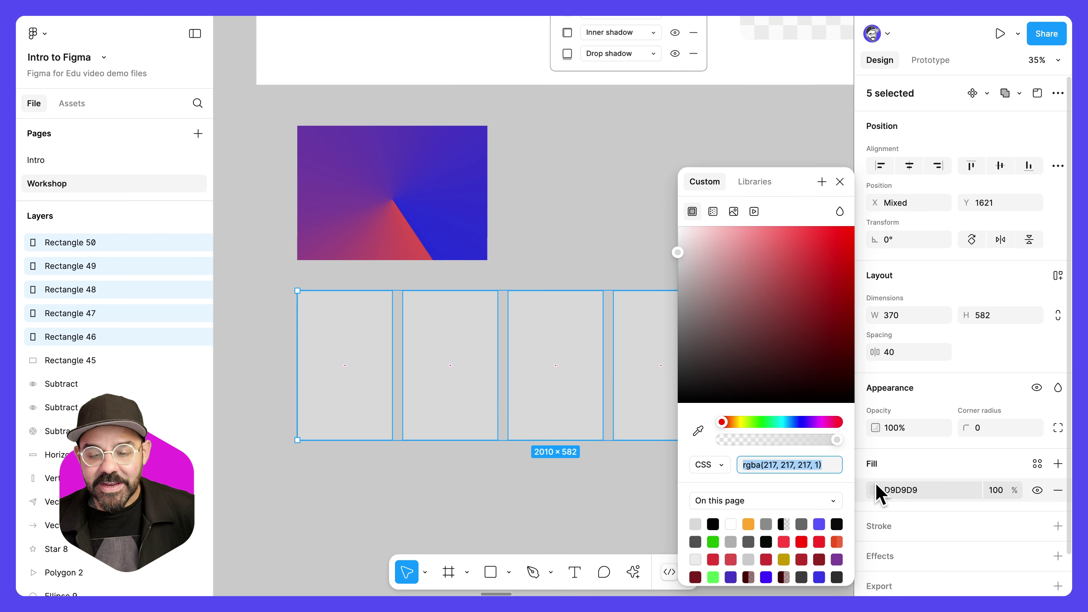
click(733, 211)
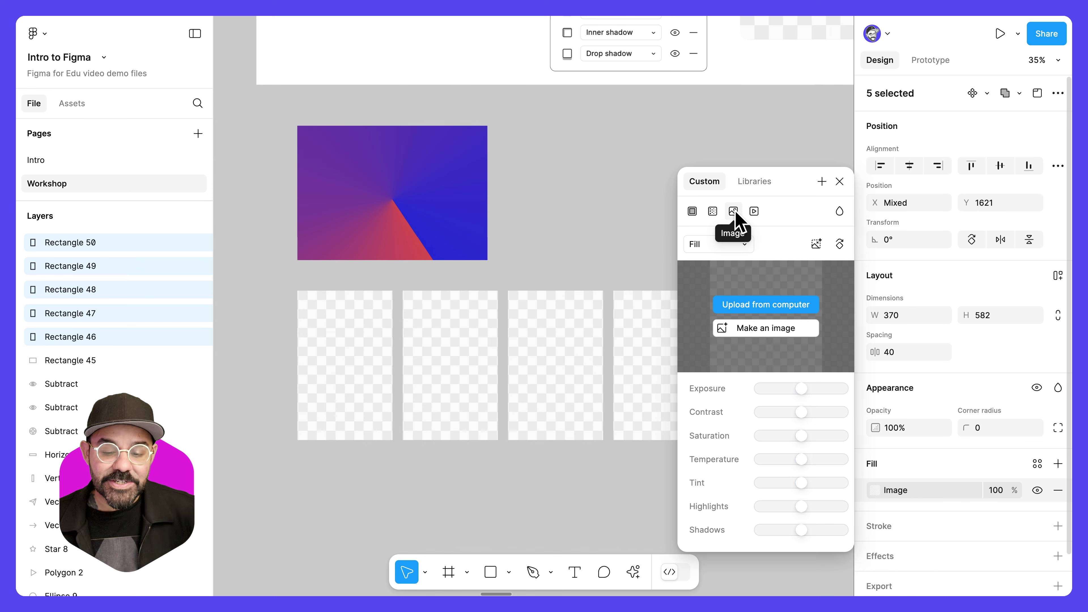
click(839, 181)
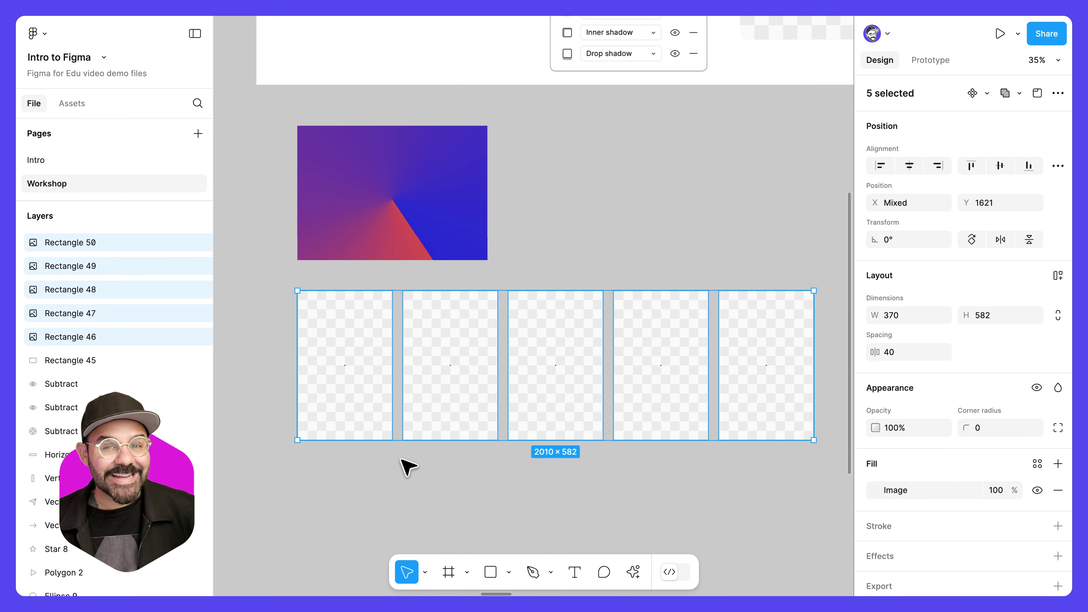
click(409, 475)
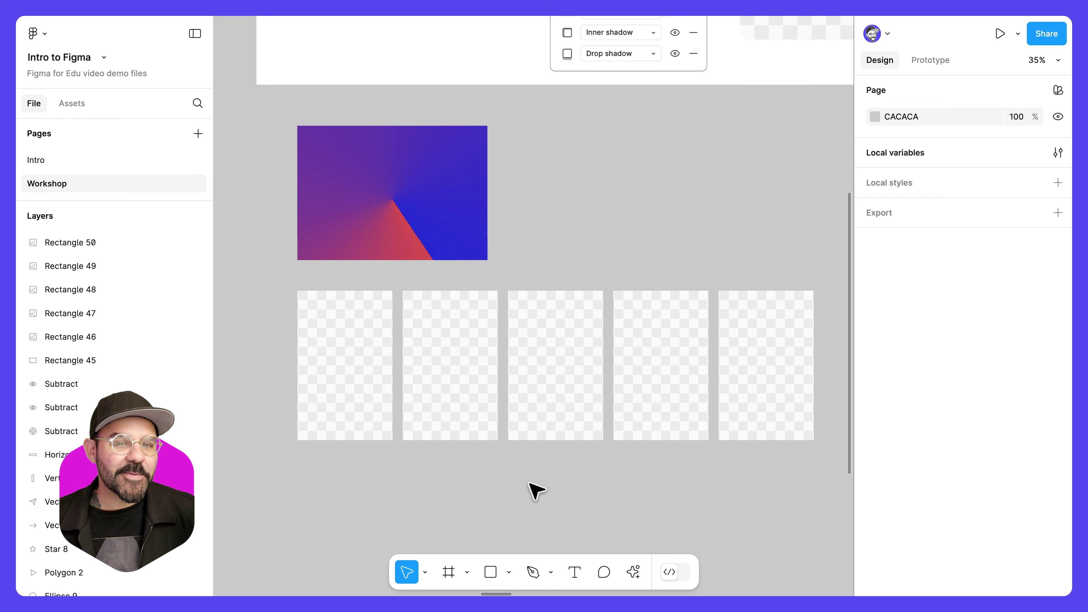
Give the three rightmost rectangles in the row a solid red F95656 fill and deselect them
drag(576, 489, 789, 409)
click(875, 490)
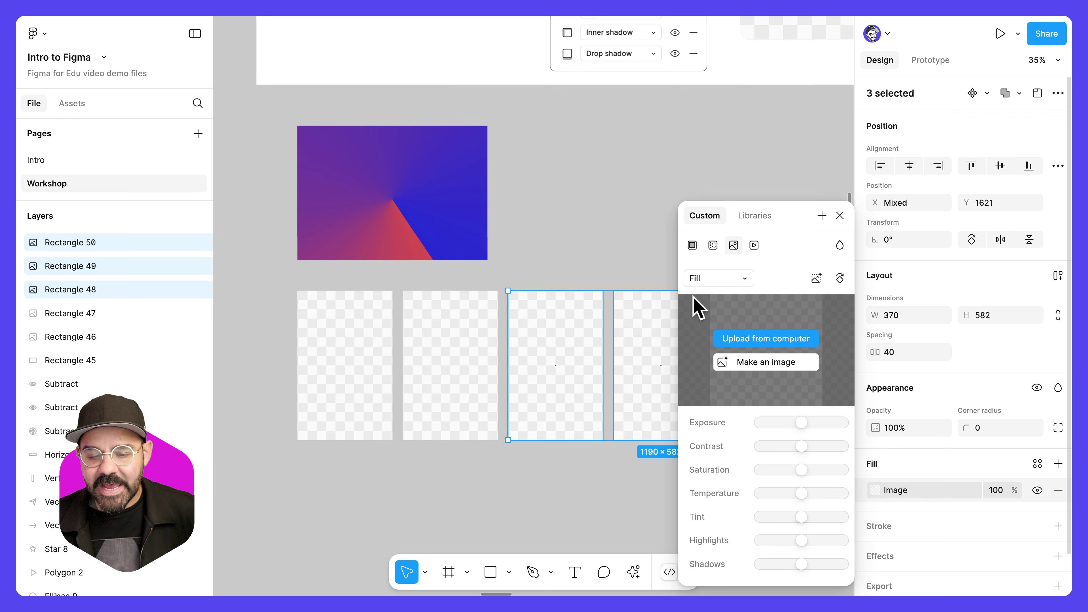
click(692, 245)
click(794, 243)
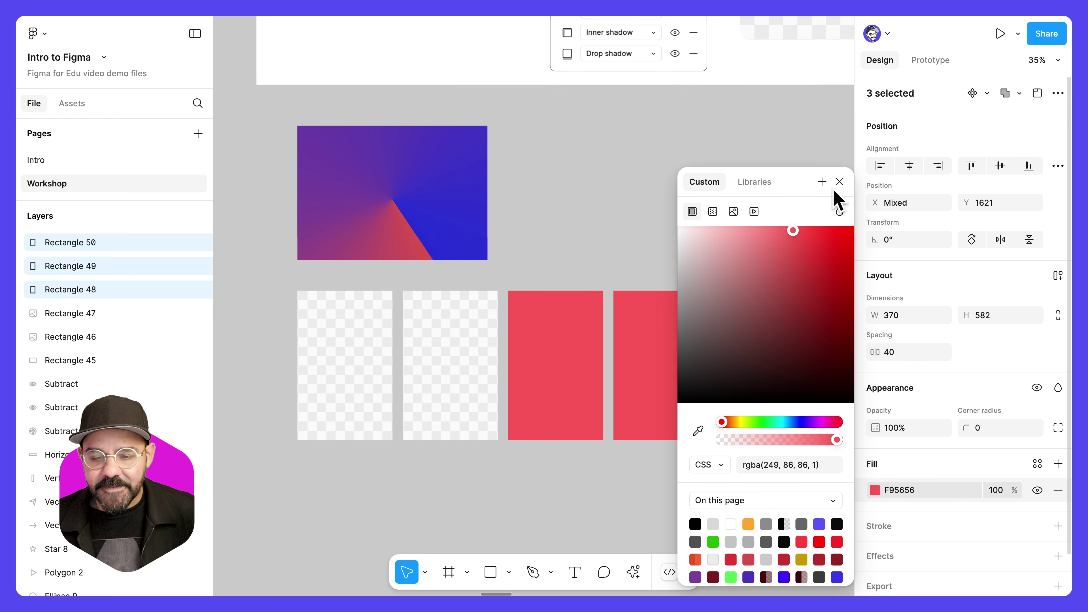
click(685, 209)
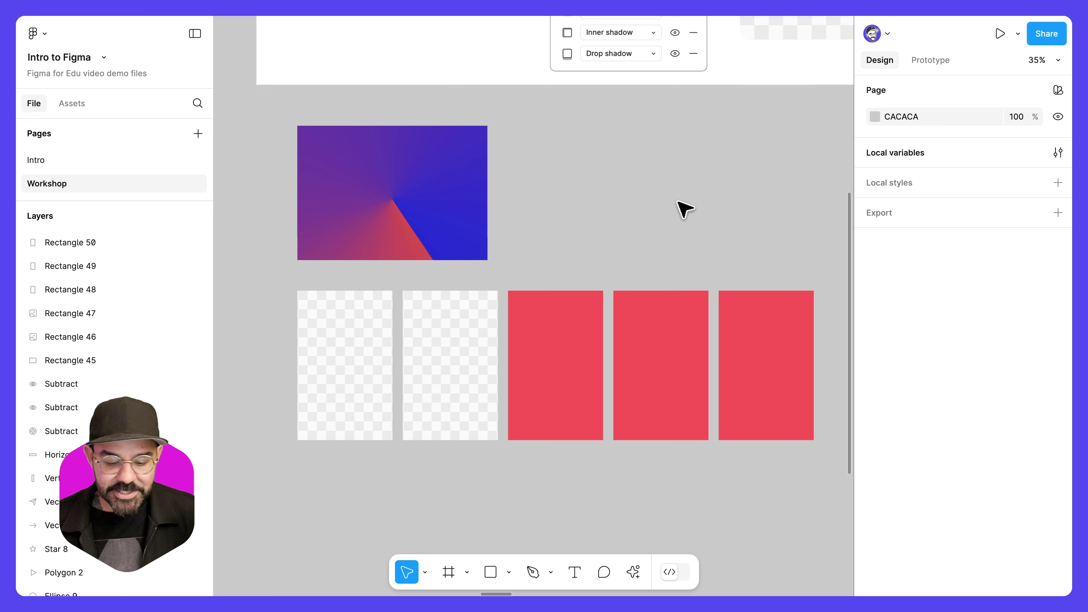
Search the actions for "place image", run Place image and load the first five photos of the Animals folder
click(633, 572)
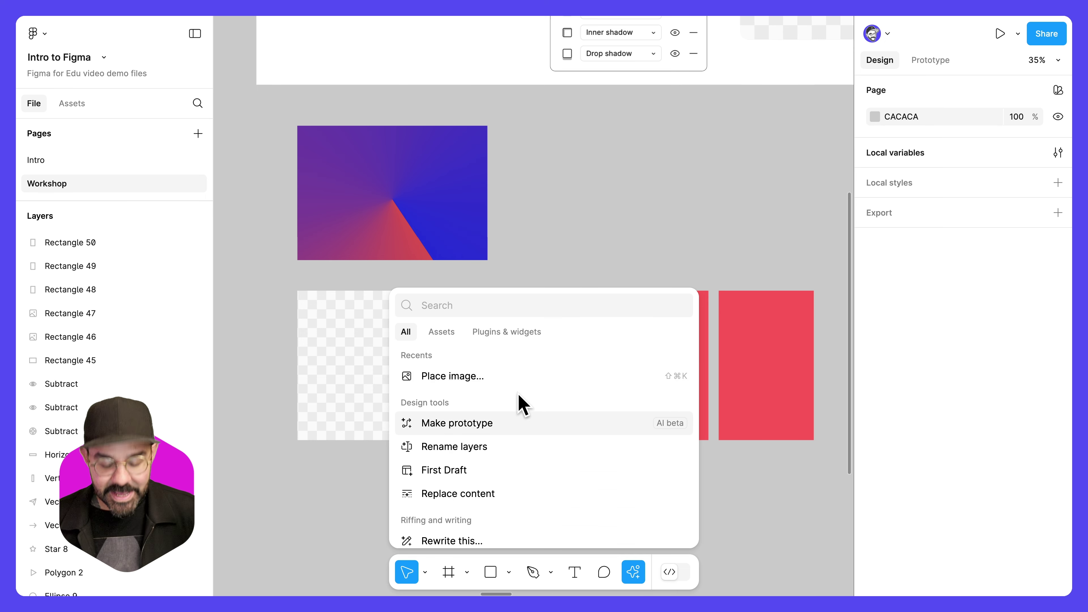
text(place image)
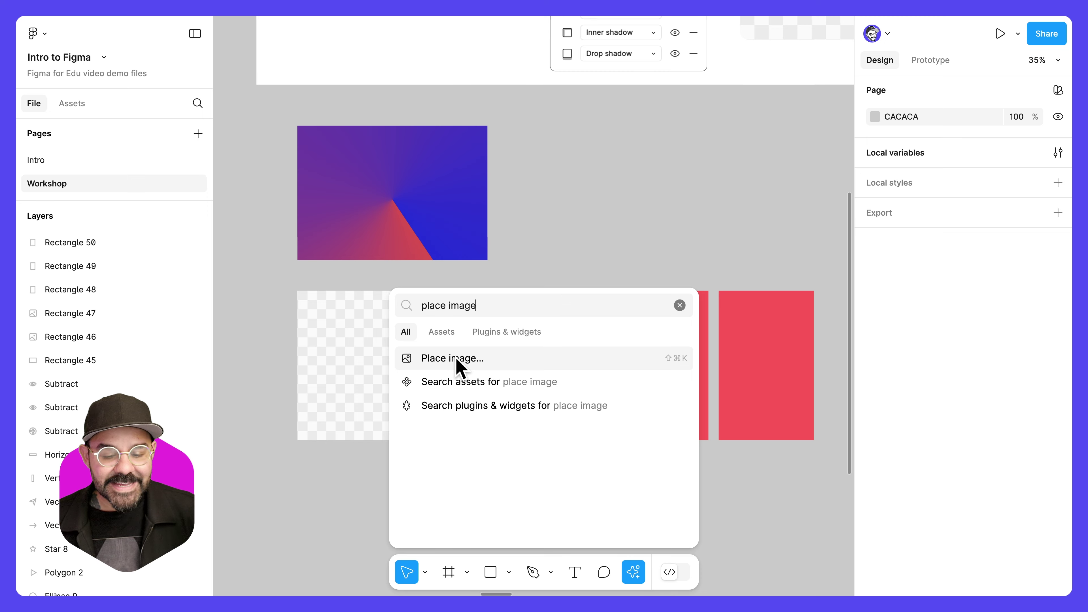
click(634, 363)
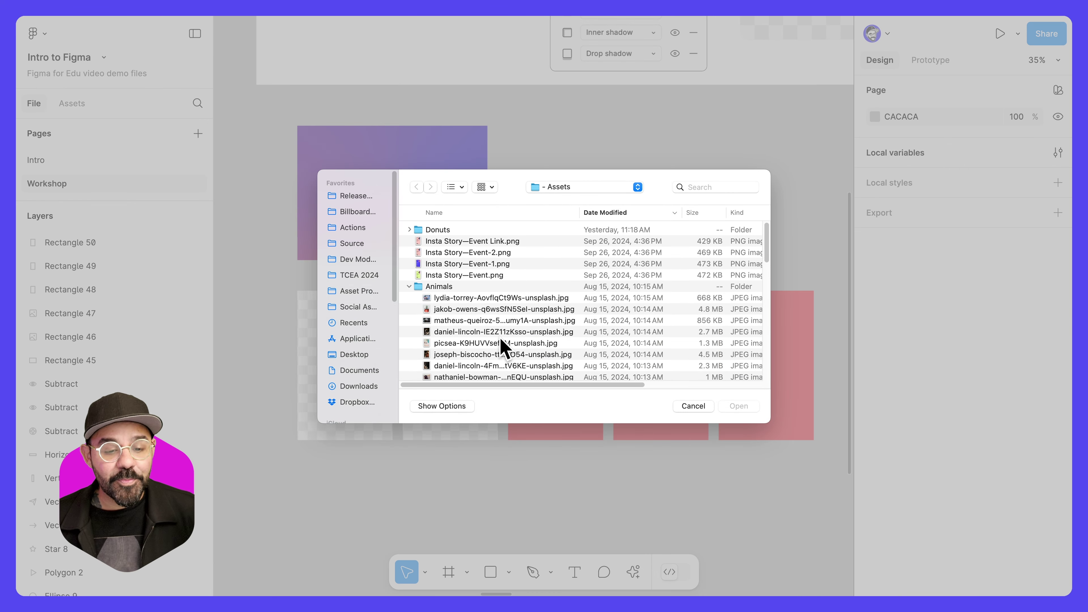
click(488, 300)
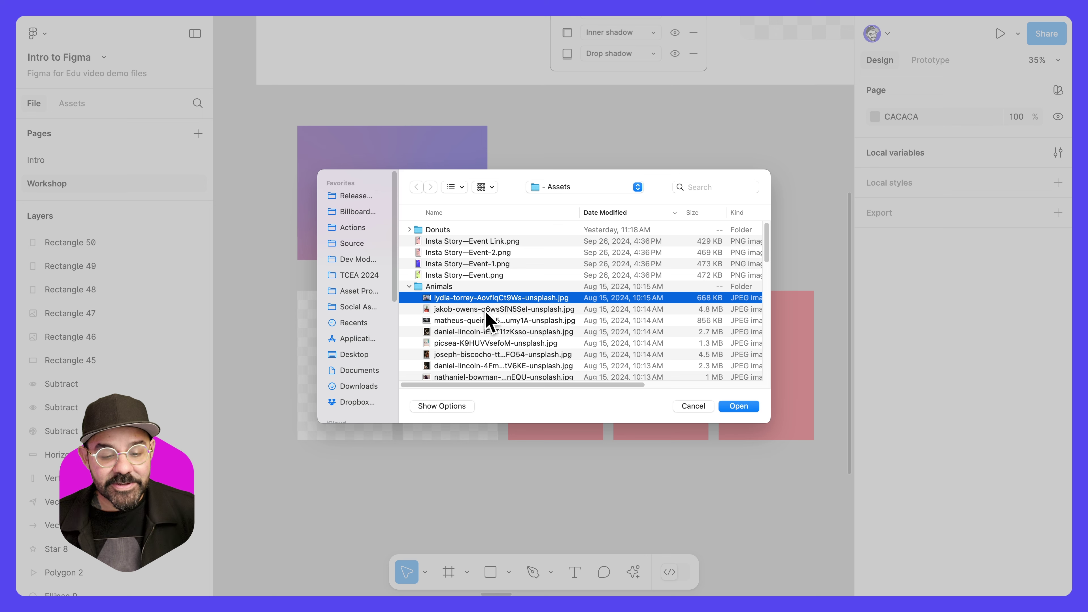
shift+click(487, 310)
shift+click(487, 321)
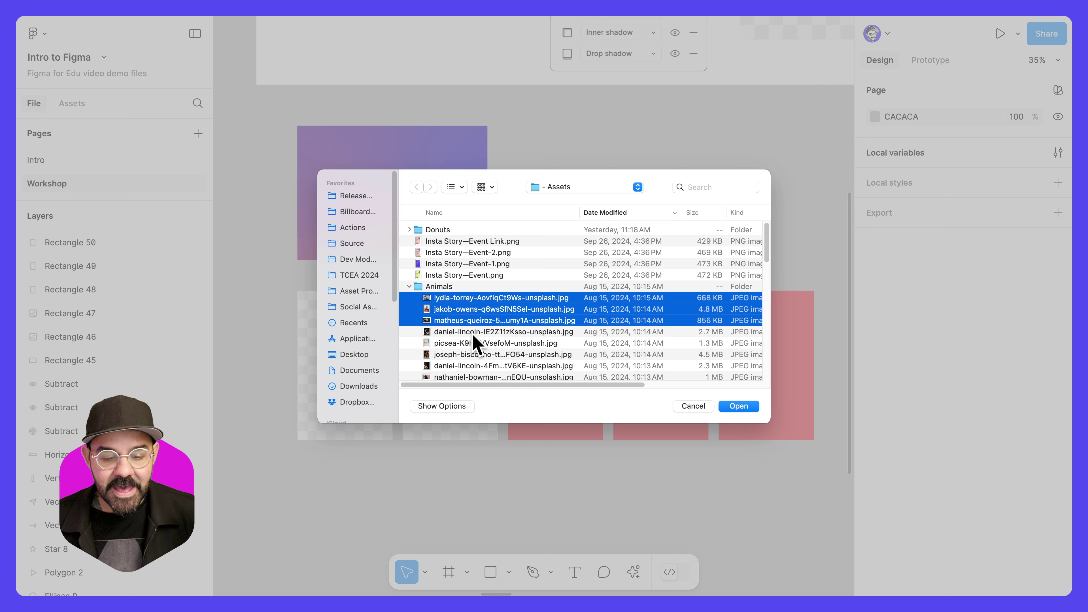
shift+click(475, 332)
shift+click(476, 343)
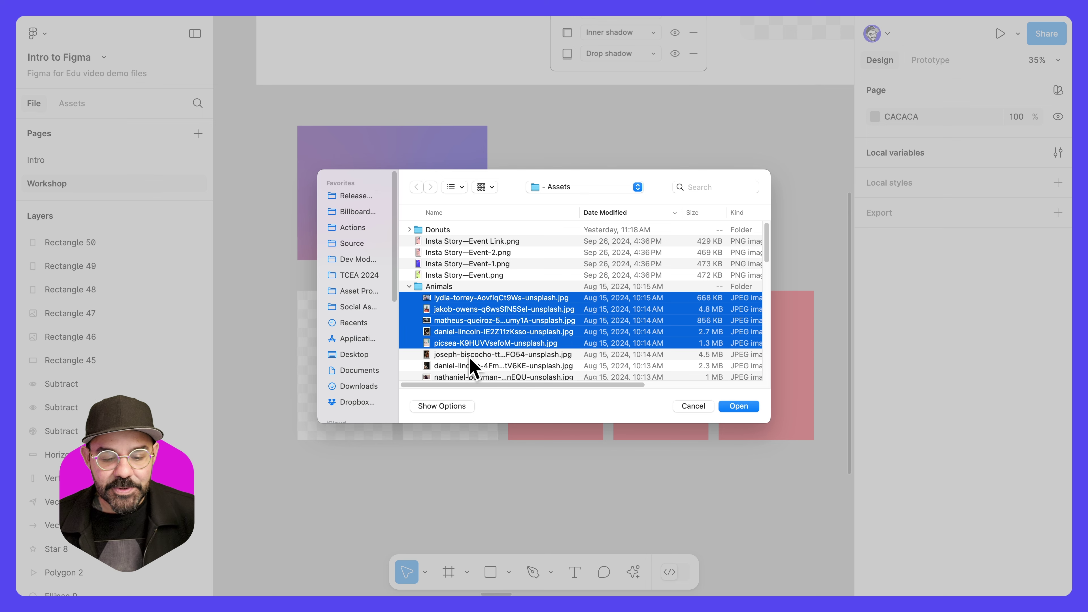
click(735, 407)
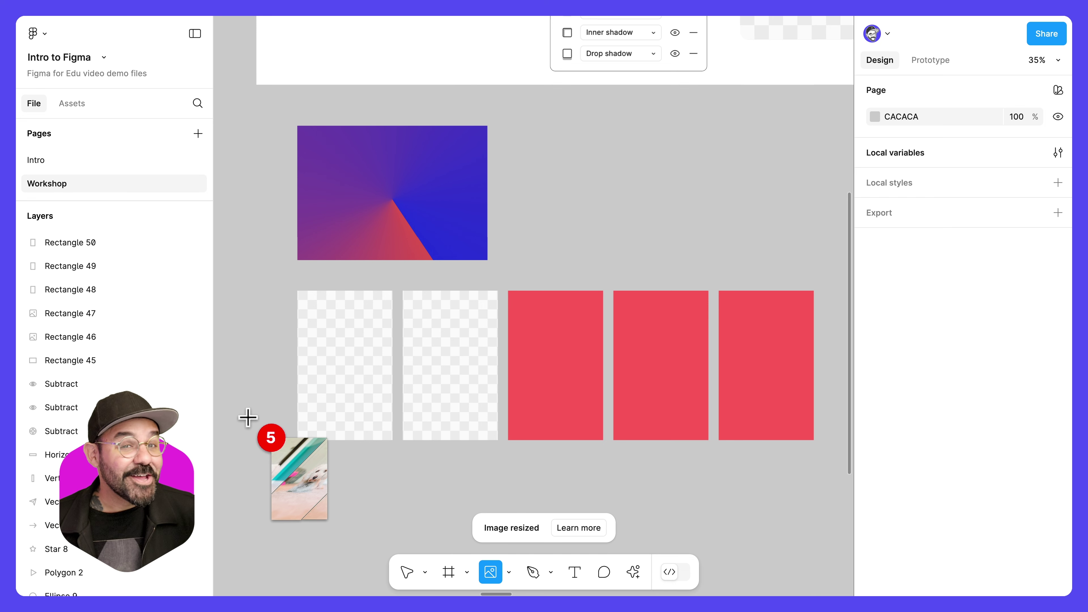
Place the five loaded photos one after another into the row's rectangles, from left to right
click(343, 356)
click(434, 343)
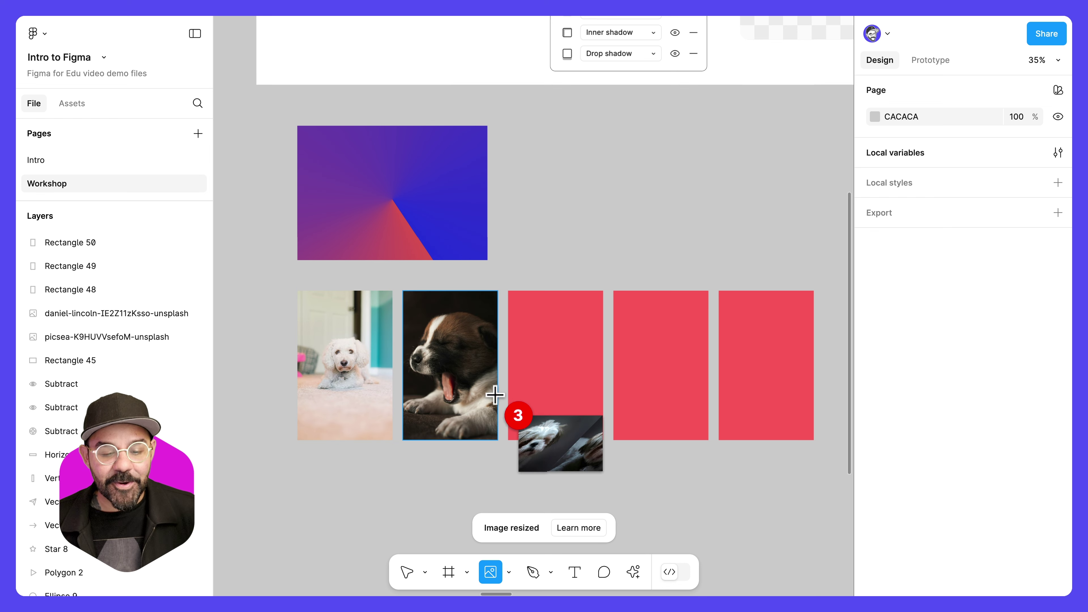
click(539, 360)
click(643, 357)
click(761, 364)
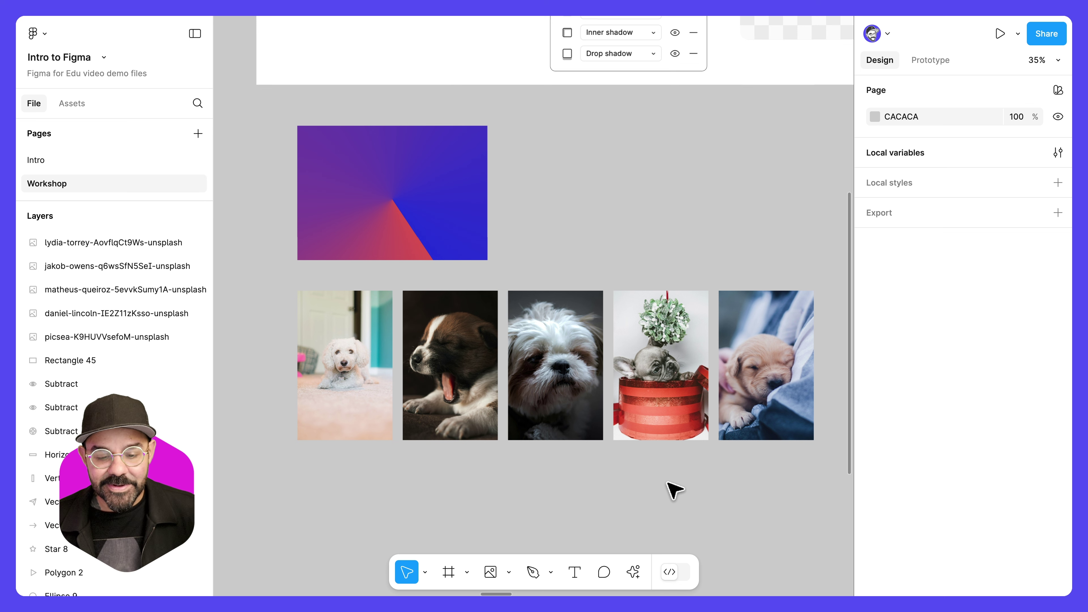
Adjust the middle dog photo's image fill: raise exposure and saturation slightly, lower contrast a little, and make the temperature cooler
scroll(668, 483, right, 2)
click(529, 353)
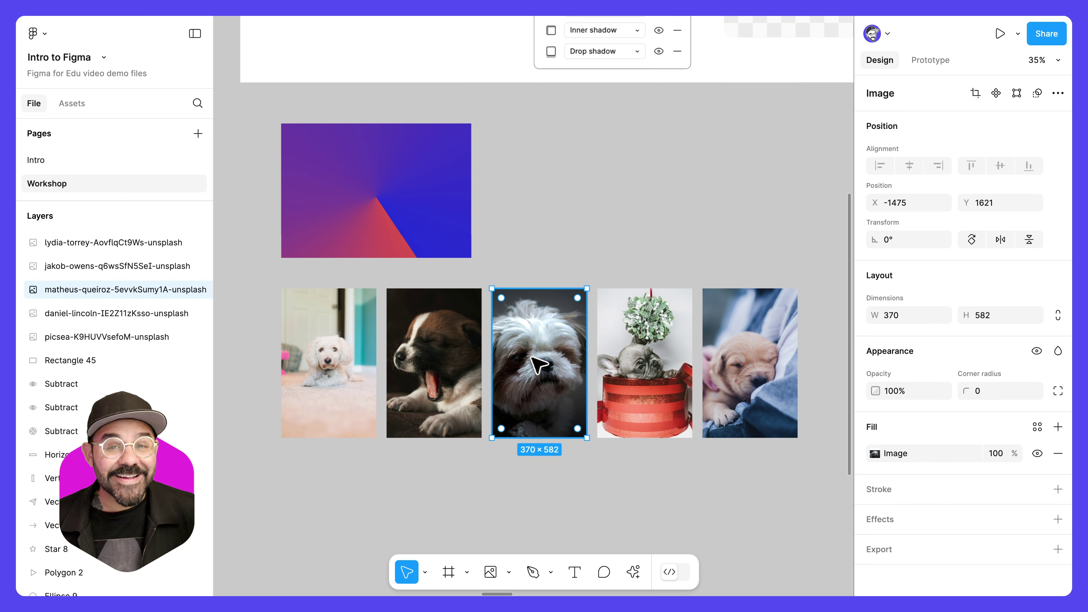
click(871, 458)
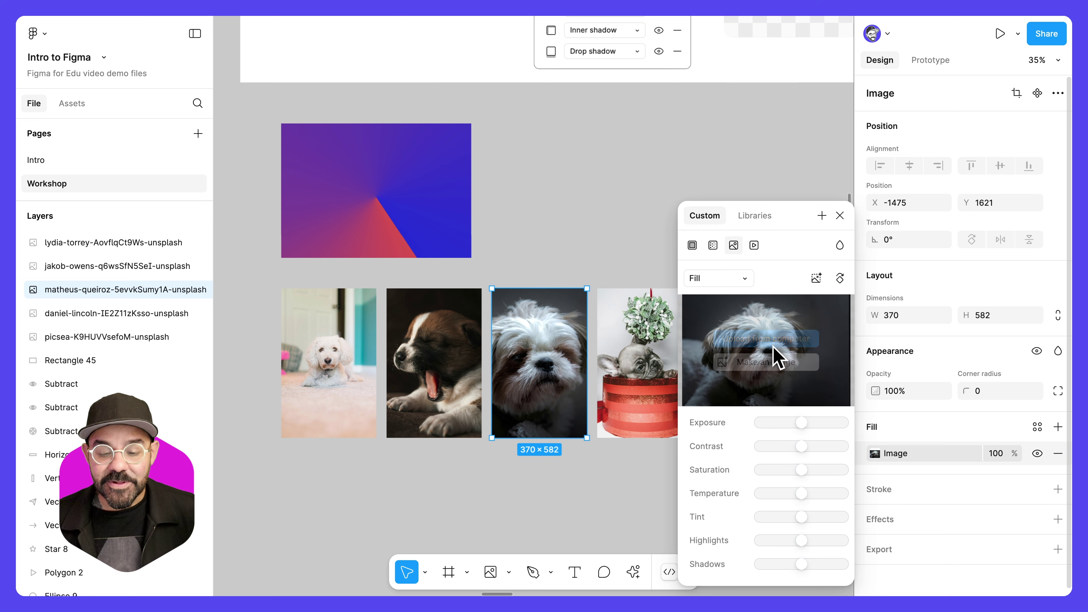
drag(799, 425, 788, 499)
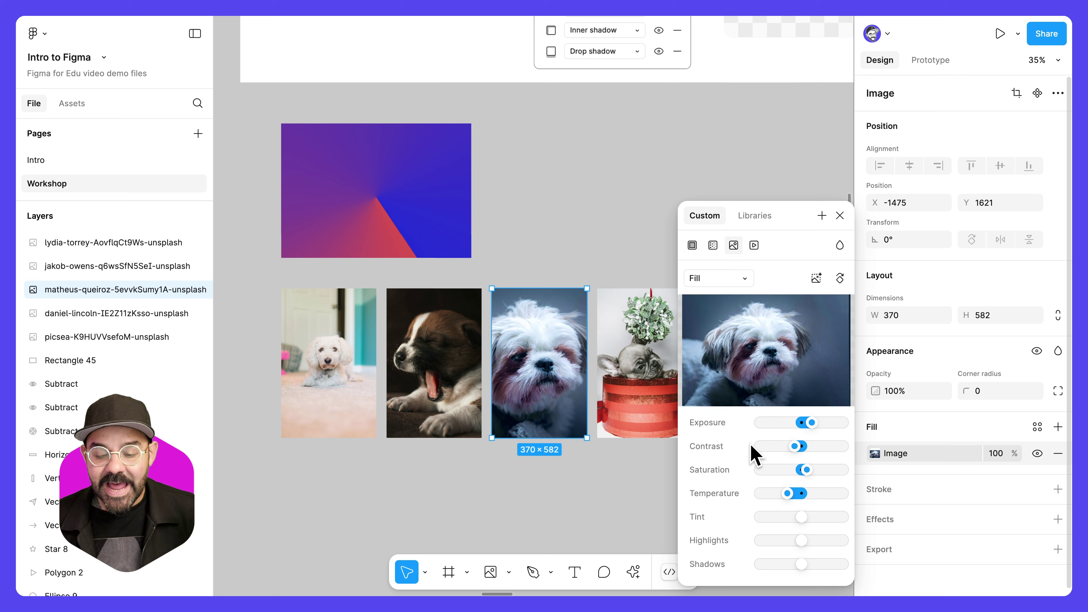
Switch the middle photo's image scaling mode to Fit
mouse_move(739, 311)
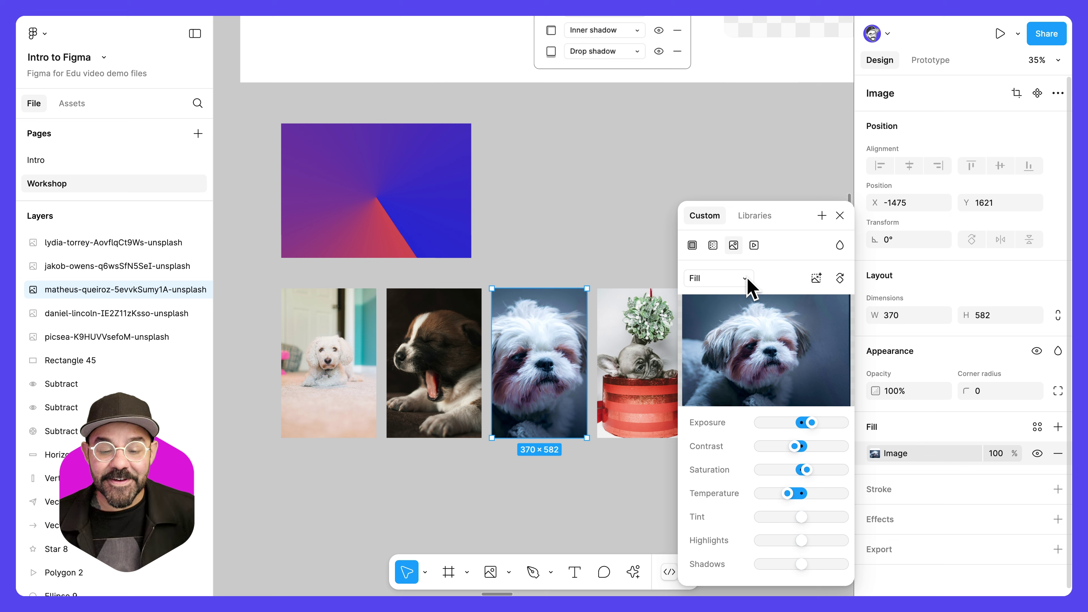
mouse_move(553, 288)
mouse_down()
mouse_move(553, 359)
mouse_move(555, 241)
mouse_move(557, 285)
mouse_up()
click(737, 280)
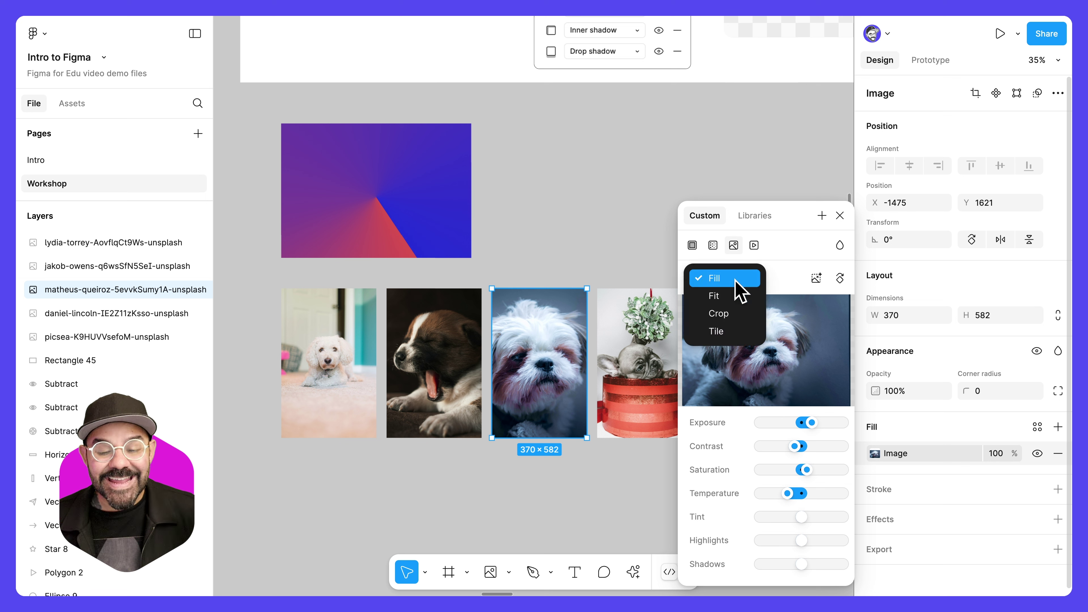
click(735, 296)
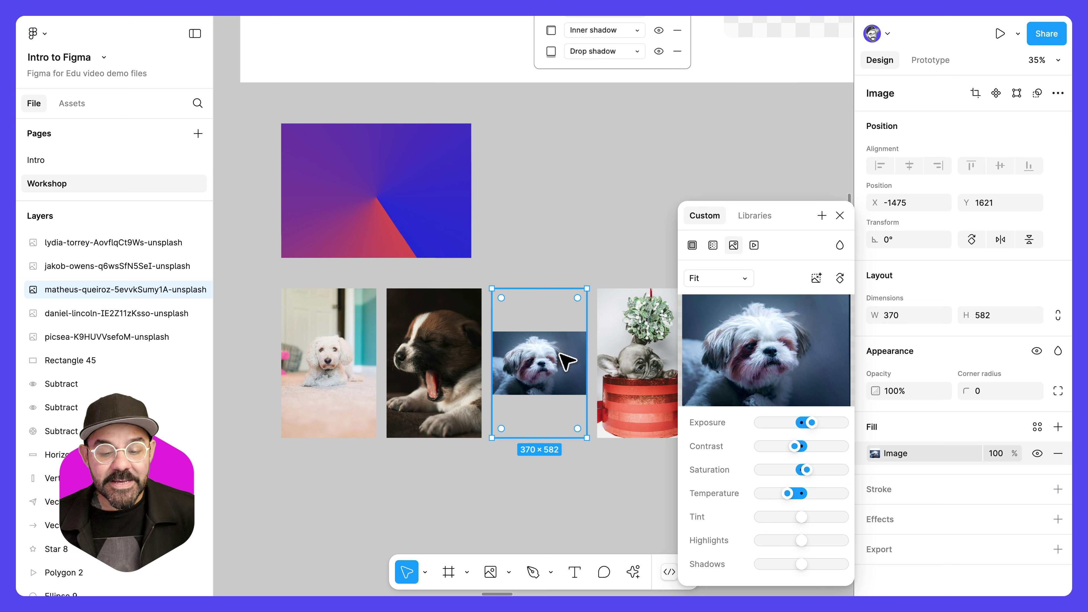
Switch the middle photo to Crop and enlarge the picture inside its frame until it covers the whole rectangle
click(724, 278)
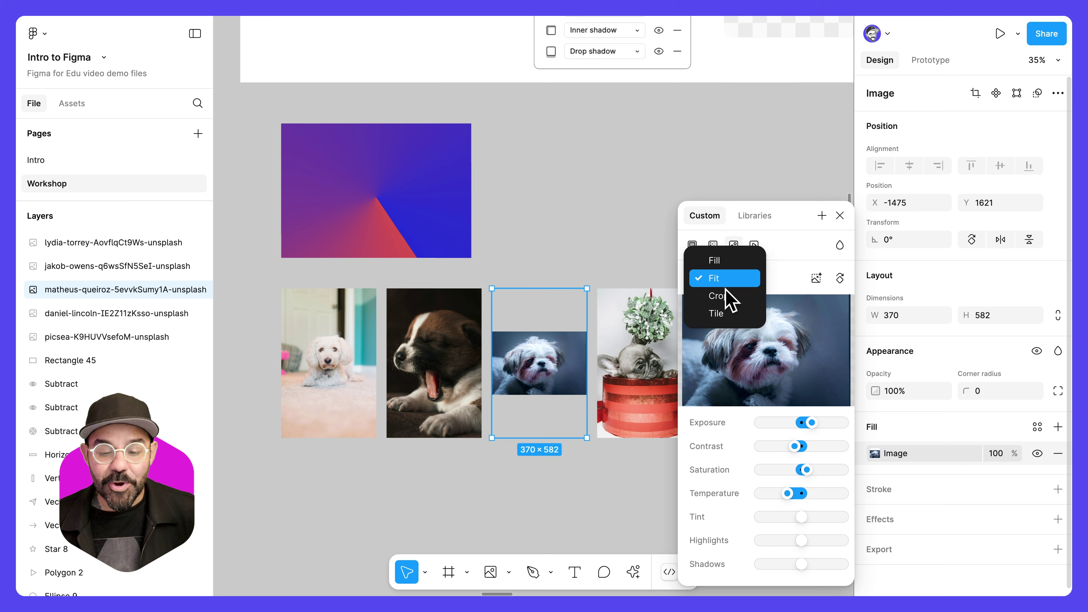
click(729, 299)
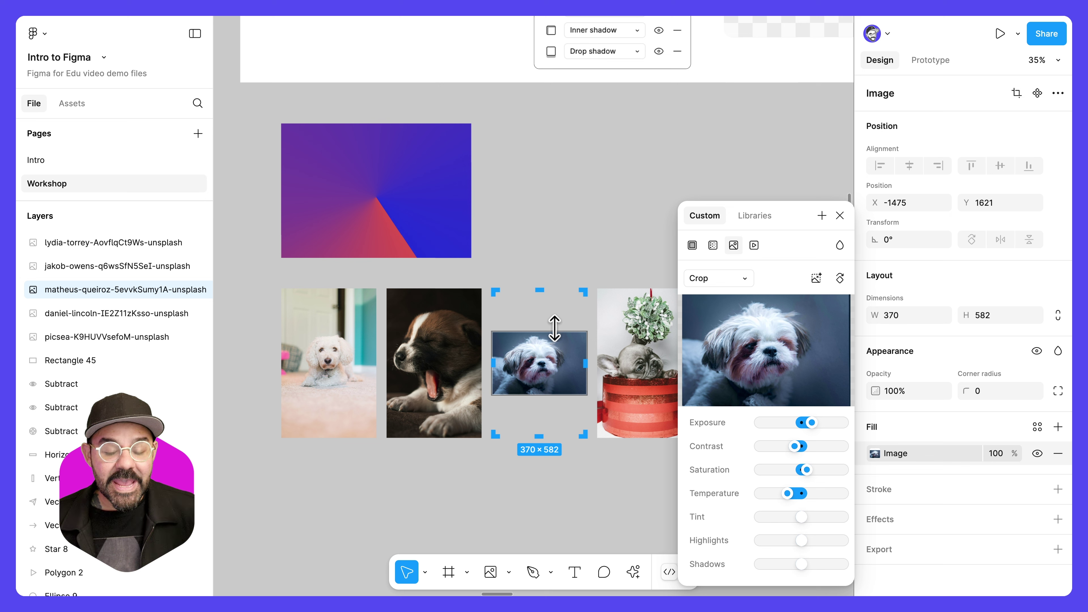
drag(555, 331, 554, 384)
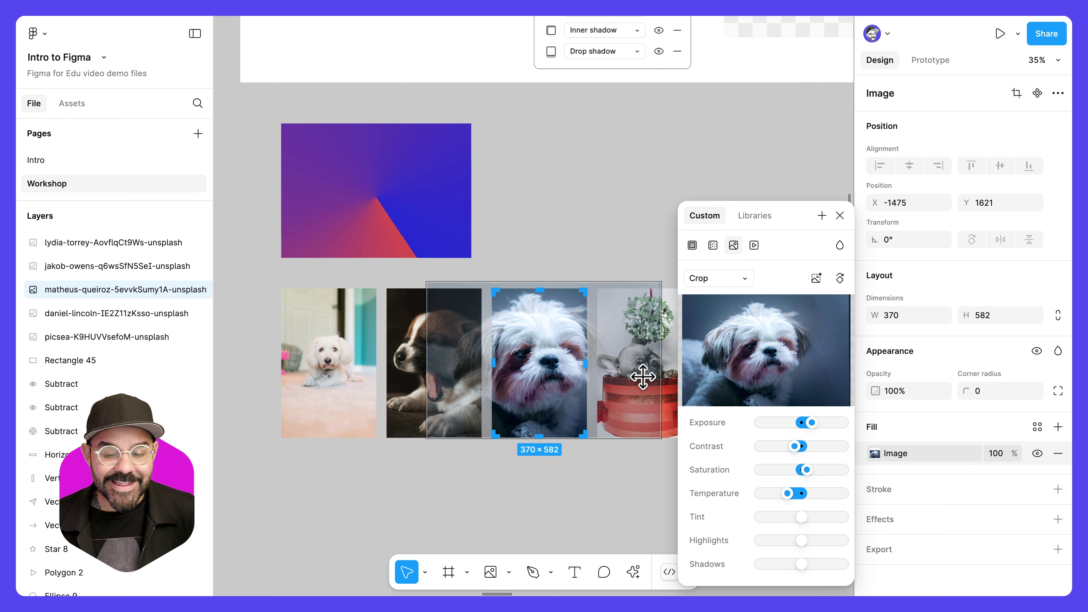
Switch the middle photo's fill mode to Tile and set the tile scale to 12%
click(729, 280)
click(731, 296)
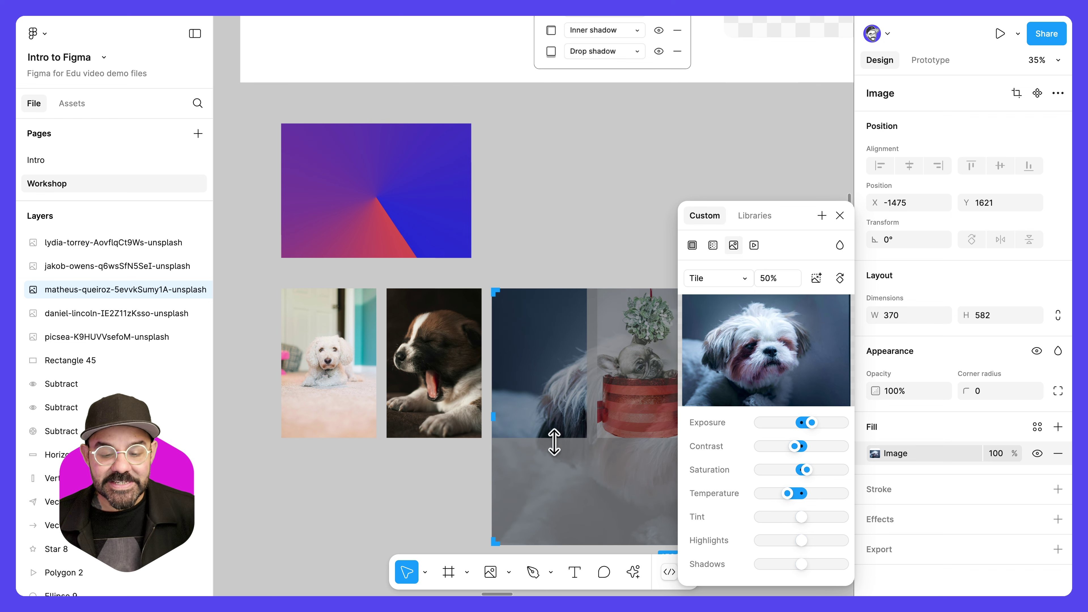
click(771, 278)
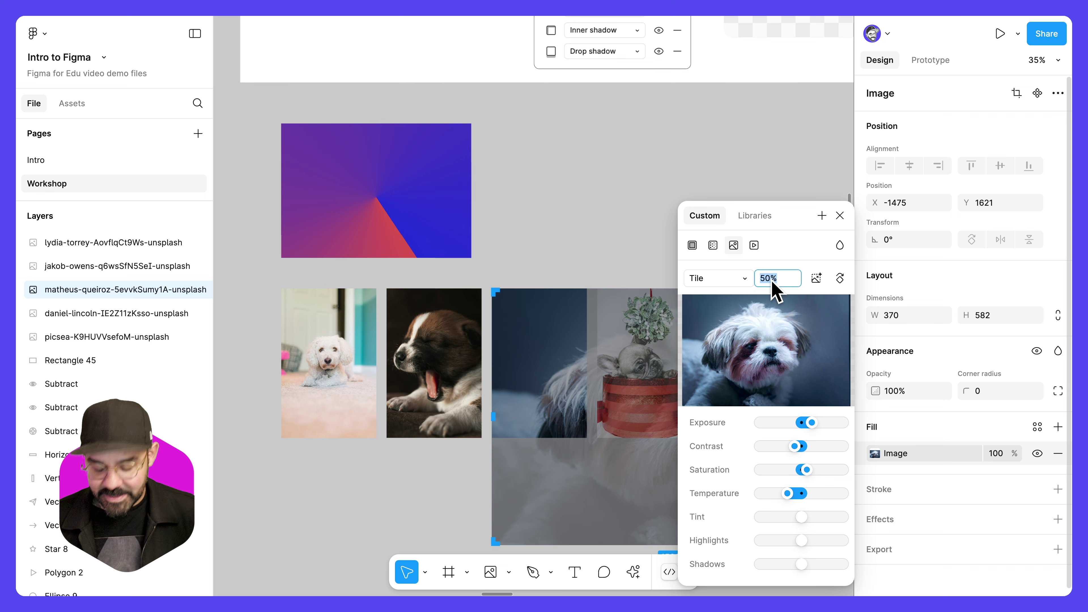
text(12)
key(Return)
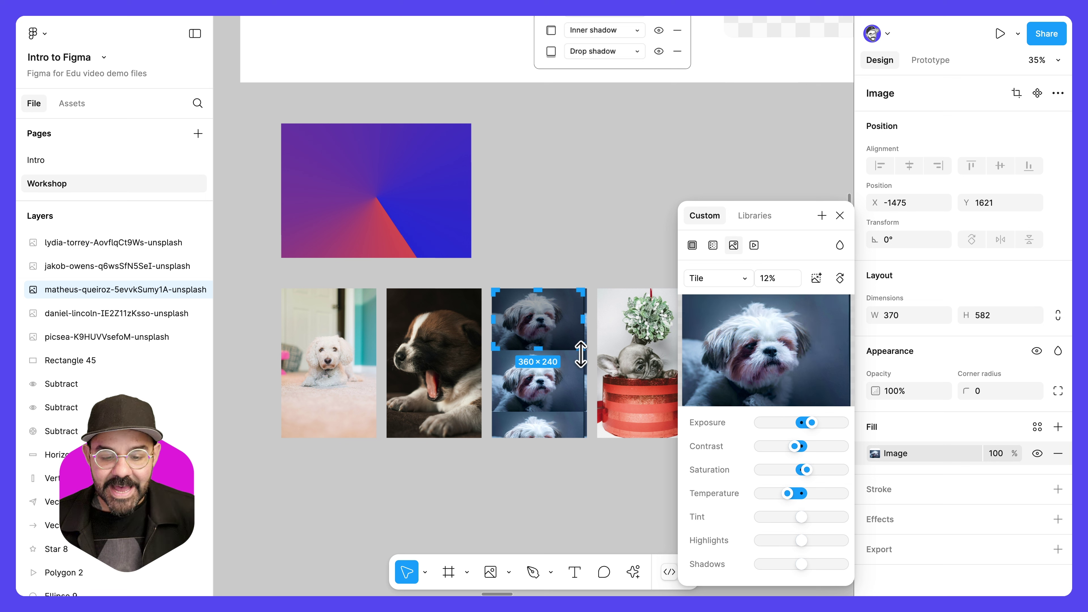
Set the middle photo's tile scale to 21%
click(784, 283)
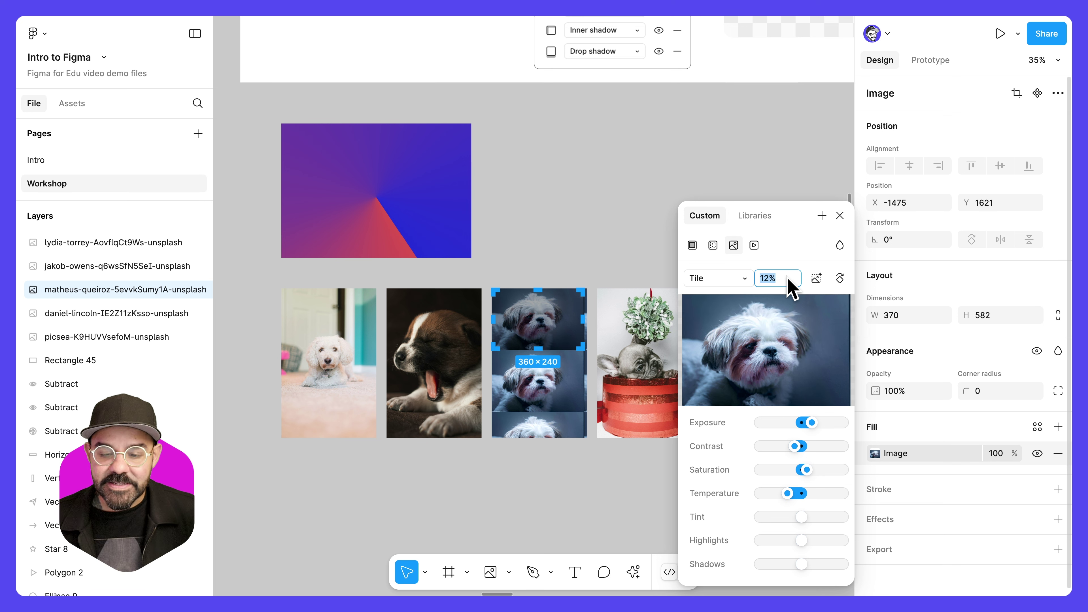
text(2)
key(Return)
text(21)
key(Return)
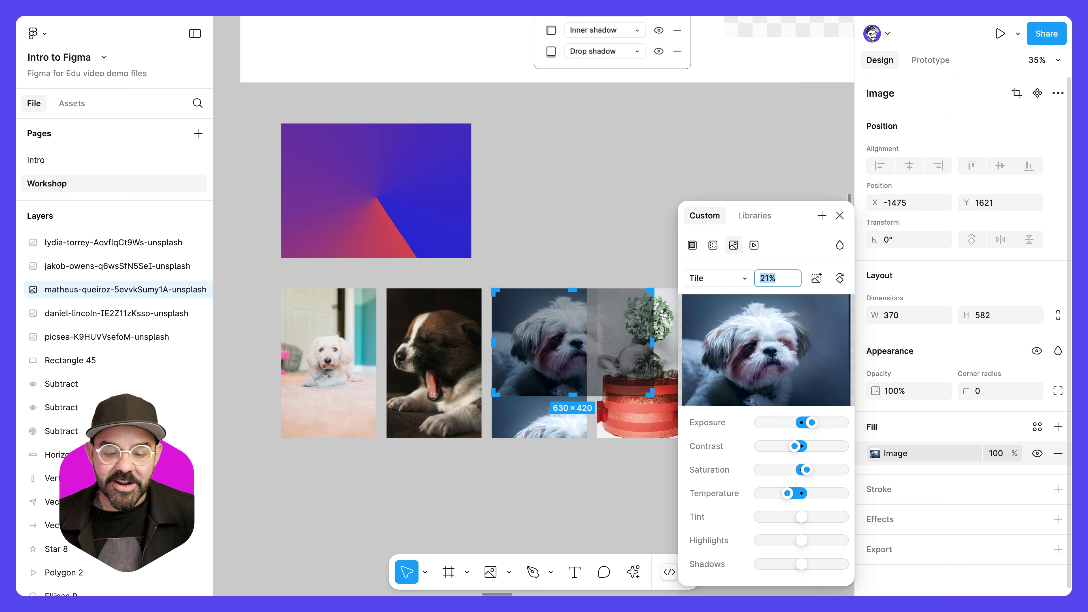
Set the middle photo's image scaling mode back to Fill and deselect the photo
click(706, 283)
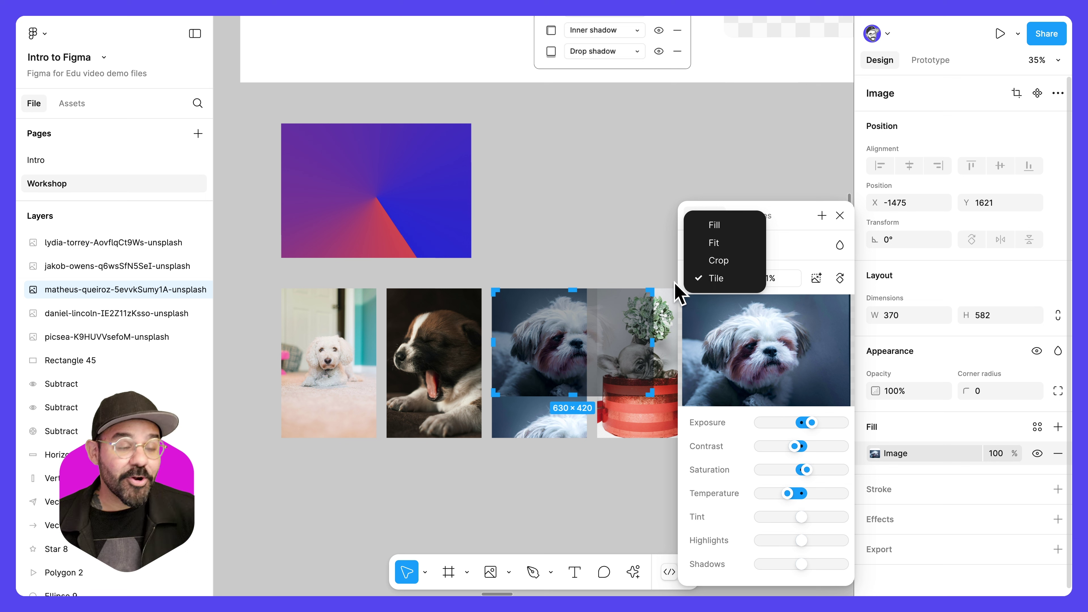
click(720, 228)
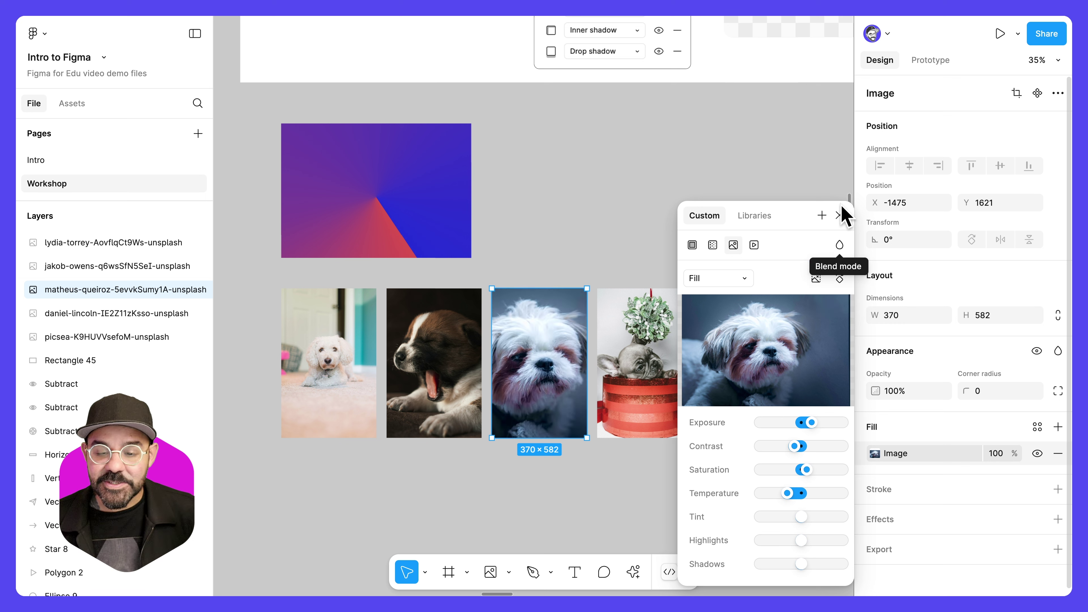
click(839, 215)
click(671, 189)
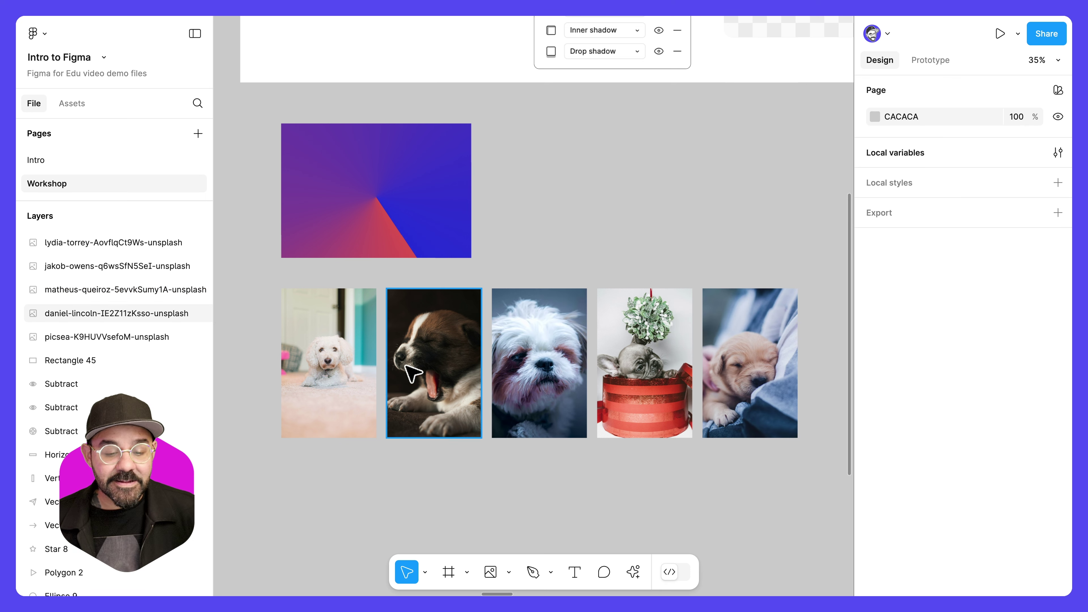
Crop the first photo by enlarging the picture and centering the white dog within its frame
click(357, 379)
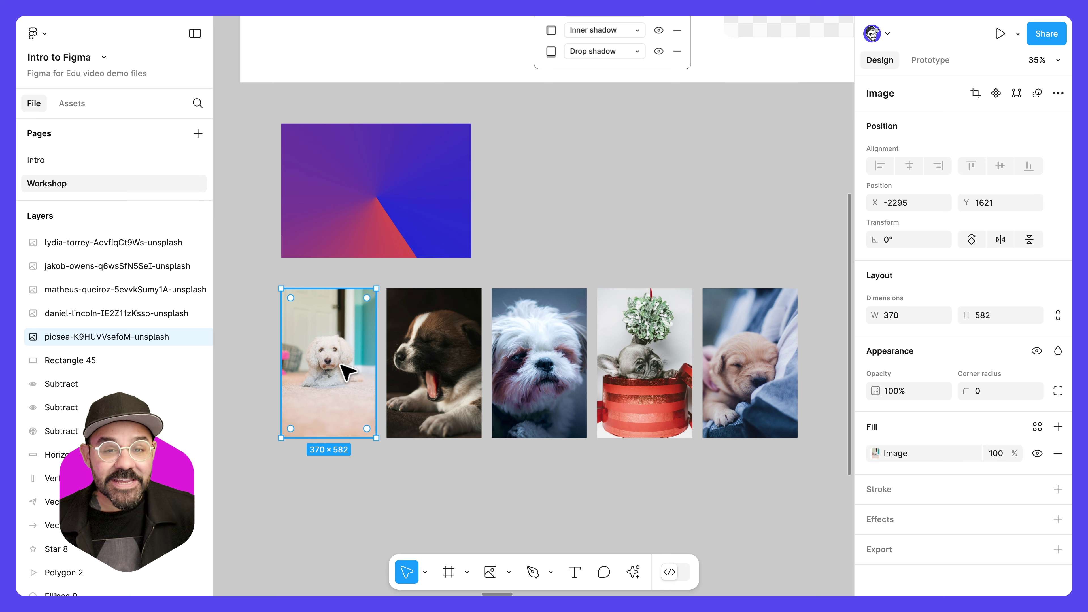
double_click(339, 363)
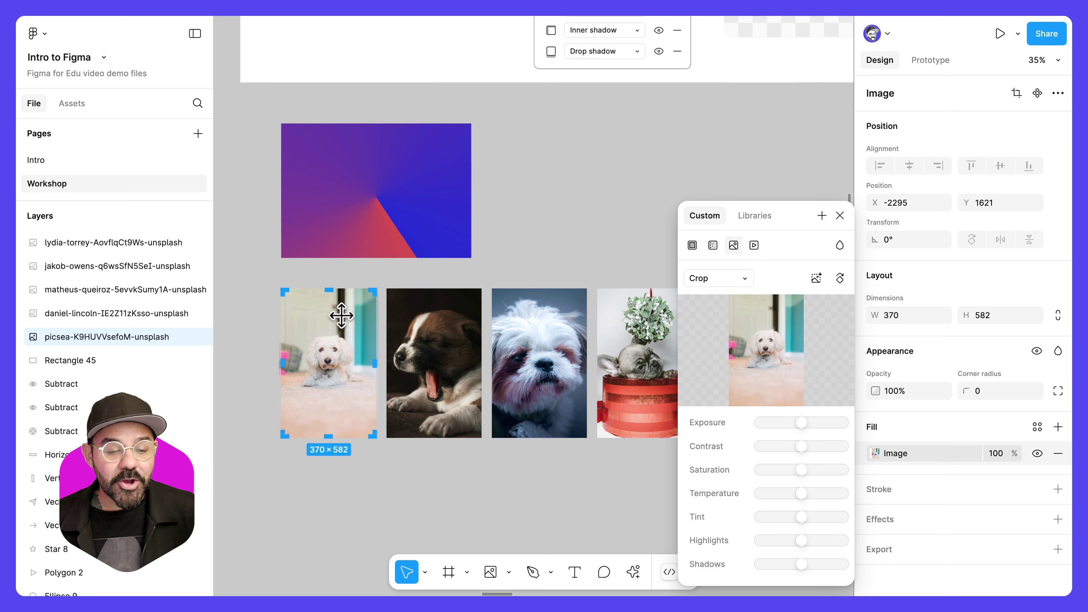
drag(335, 331, 323, 315)
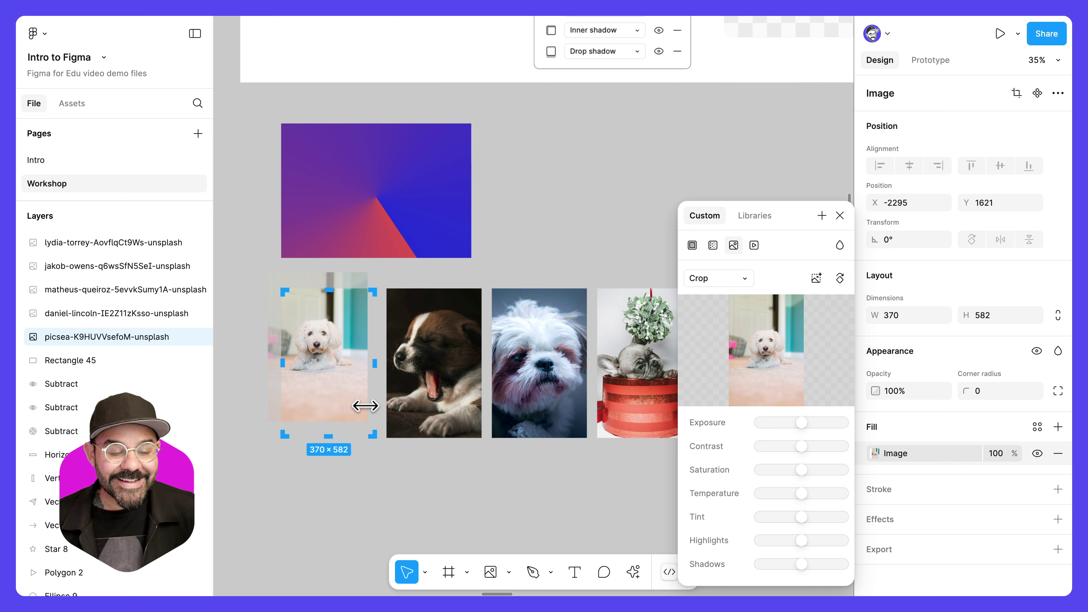
drag(365, 406, 444, 454)
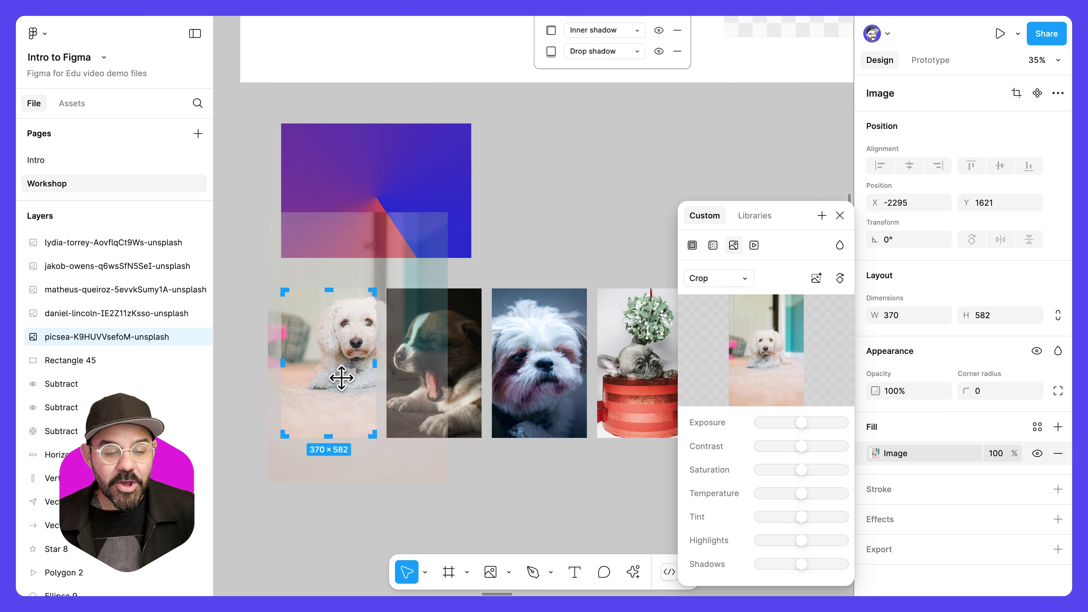
drag(342, 377, 315, 402)
click(495, 485)
click(496, 486)
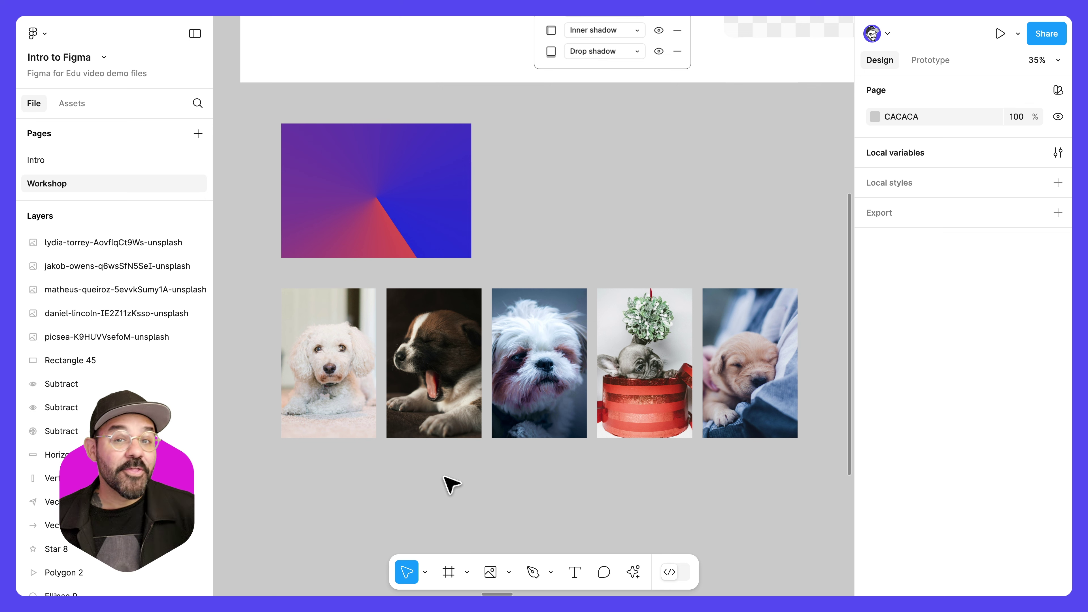
Shorten the first photo's frame from its upper edge to about 338 high, keeping its width of 370
click(364, 400)
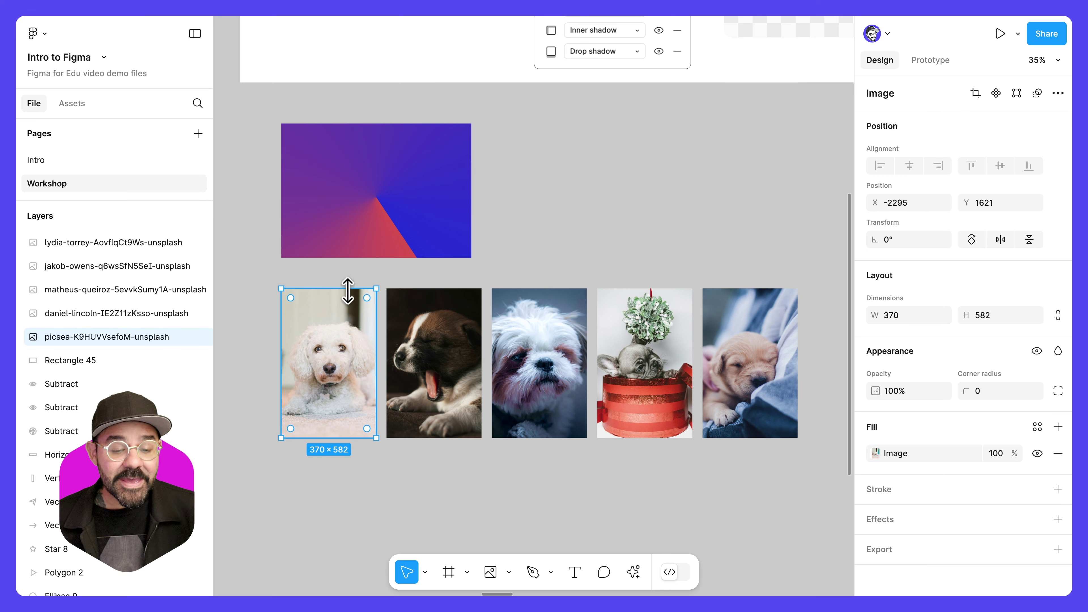
drag(342, 288, 342, 332)
click(433, 326)
mouse_move(436, 288)
mouse_down()
mouse_move(434, 333)
mouse_move(435, 291)
mouse_up()
click(330, 360)
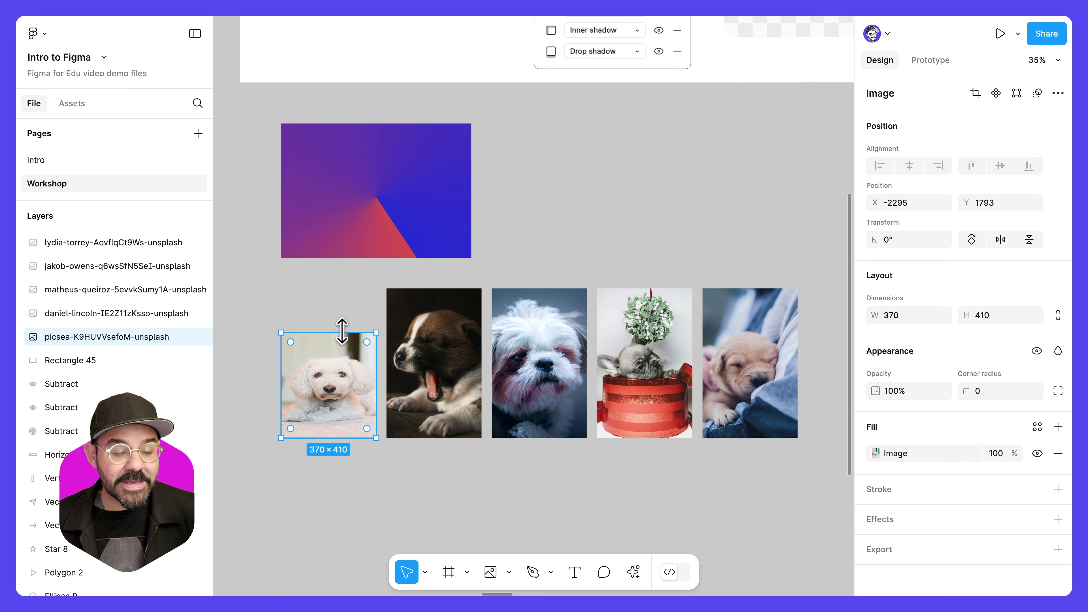
mouse_move(342, 333)
mouse_down()
mouse_move(343, 289)
mouse_move(343, 351)
mouse_up()
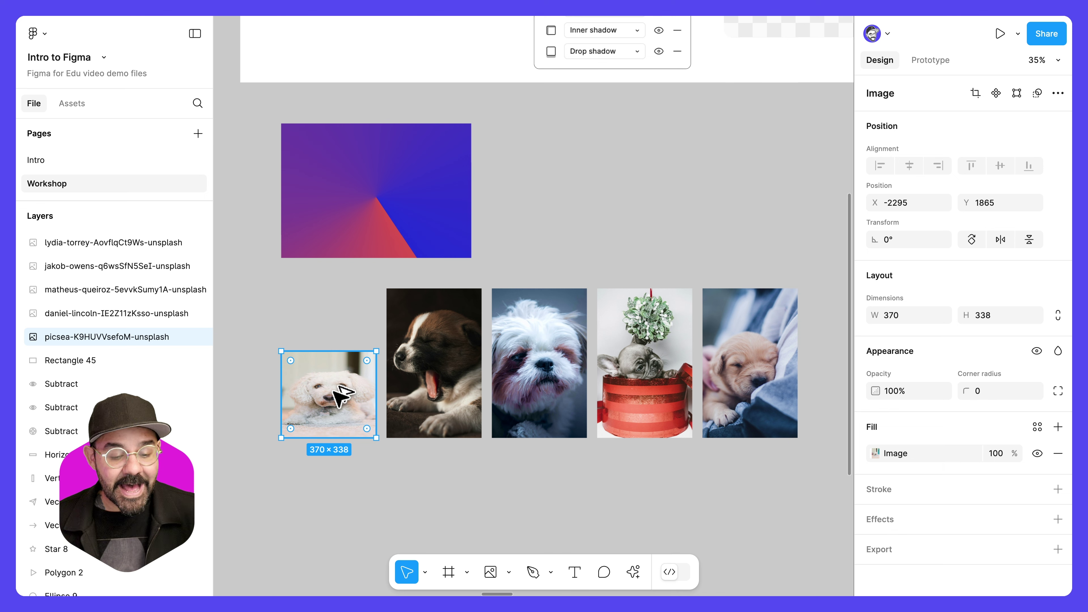
Reset the first photo to Fill, switch it back to Crop, and enlarge the picture proportionally around the dog
double_click(342, 395)
click(724, 278)
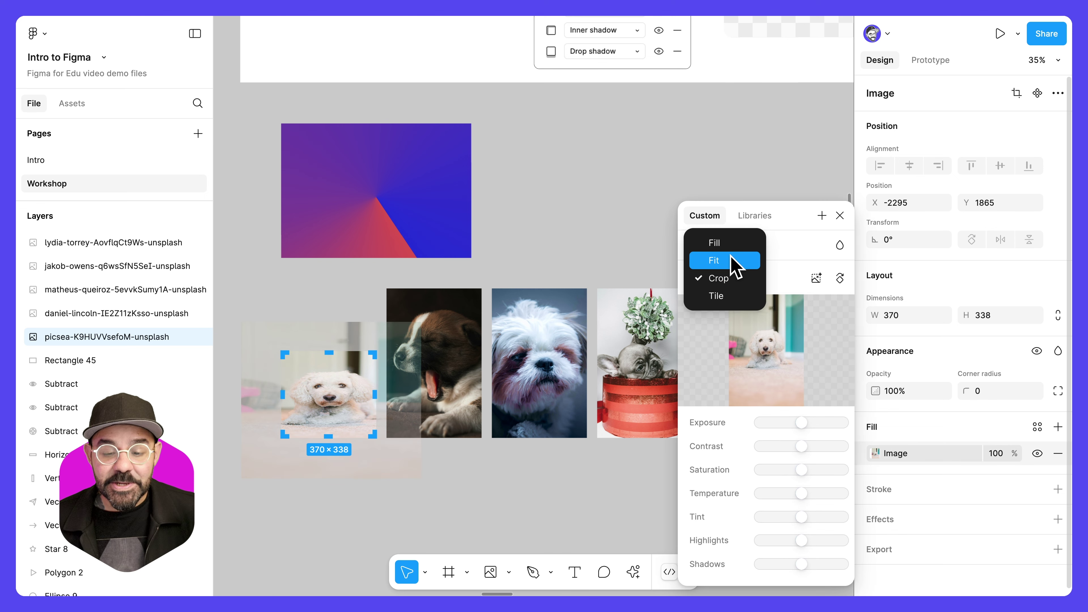
click(724, 243)
click(732, 279)
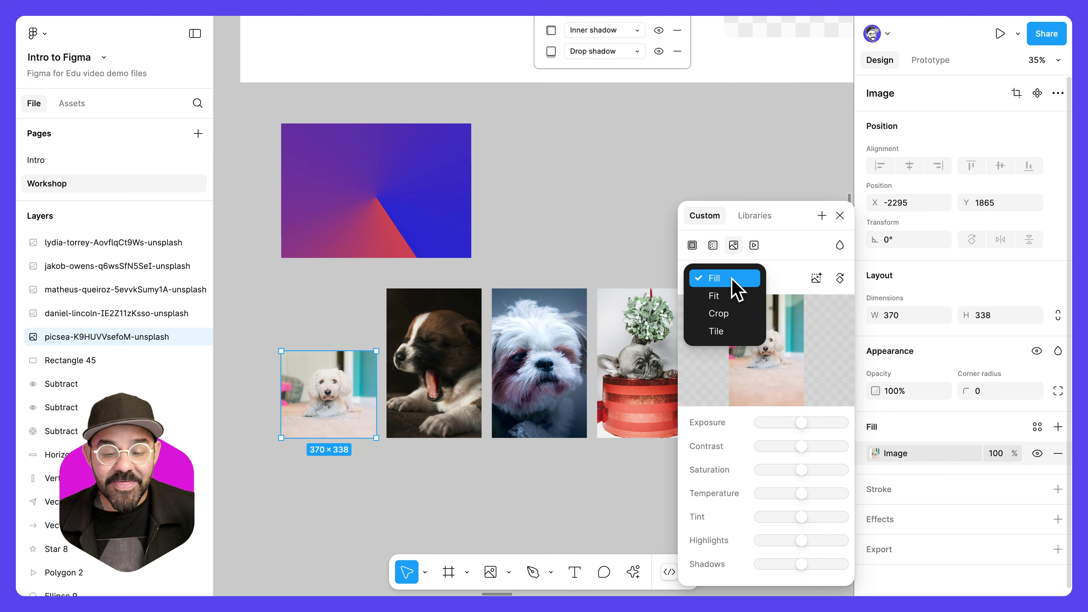
click(720, 314)
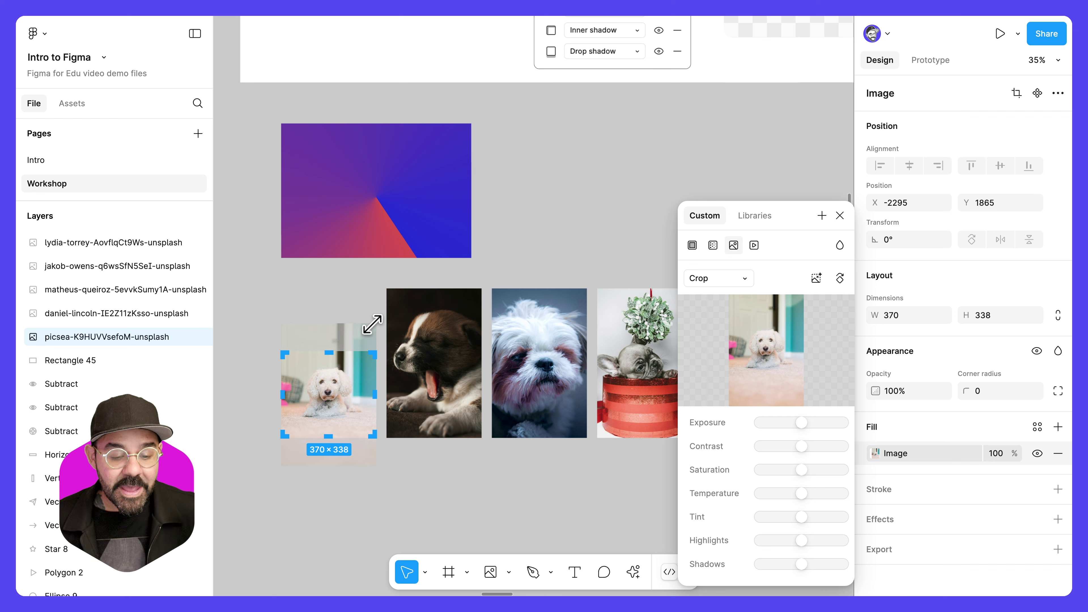
drag(372, 324, 405, 309)
click(454, 469)
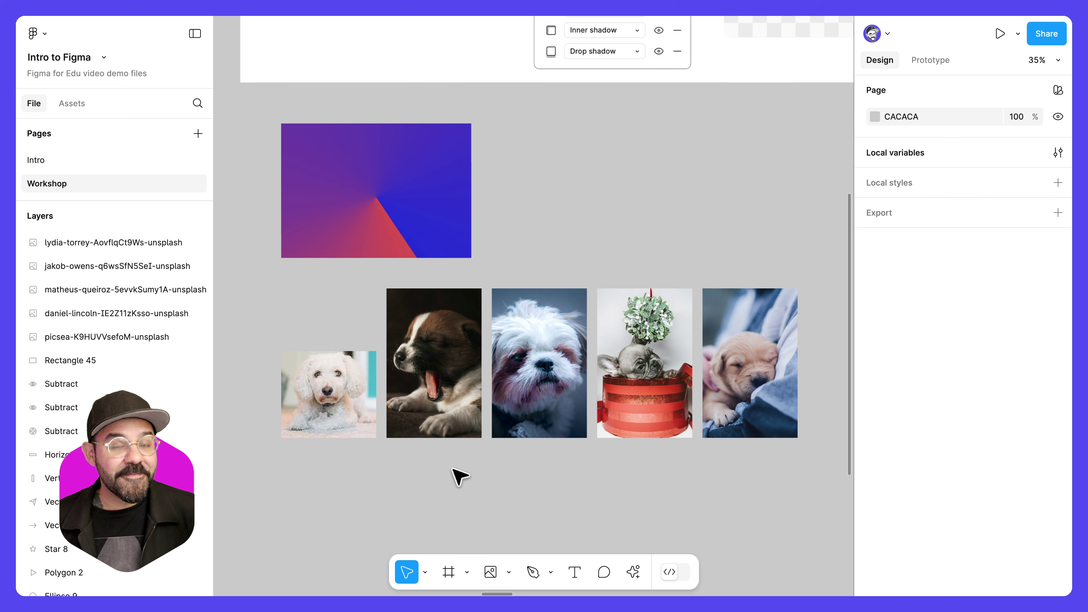
Draw a circle about 385 × 385 below the first photo
scroll(496, 457, down, 3)
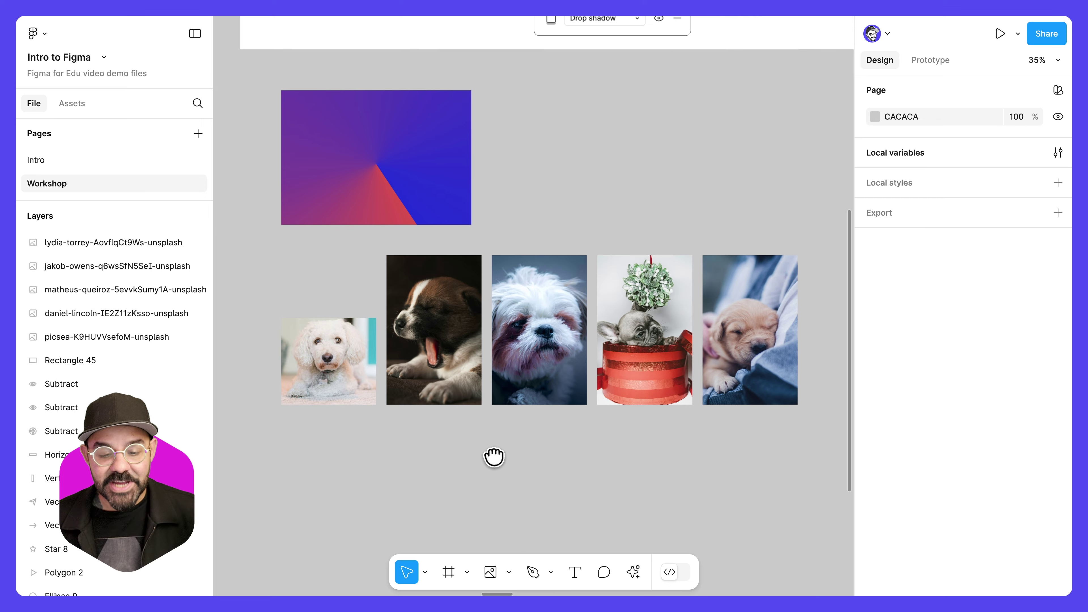
click(509, 572)
click(520, 484)
drag(295, 393, 394, 491)
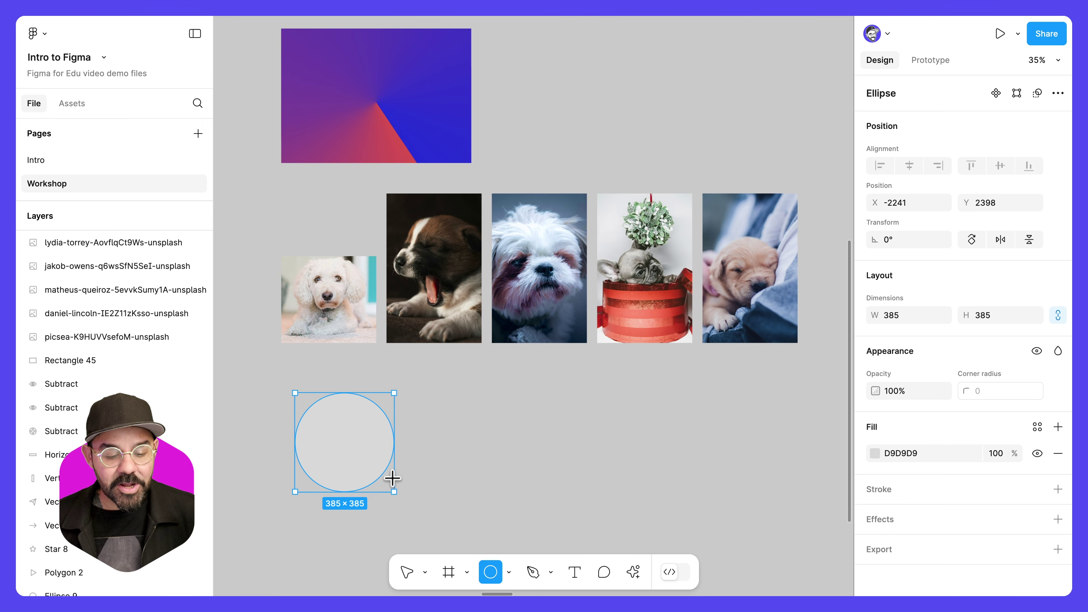
Draw a star about 419 × 419 and place it beside the circle
click(509, 572)
click(528, 519)
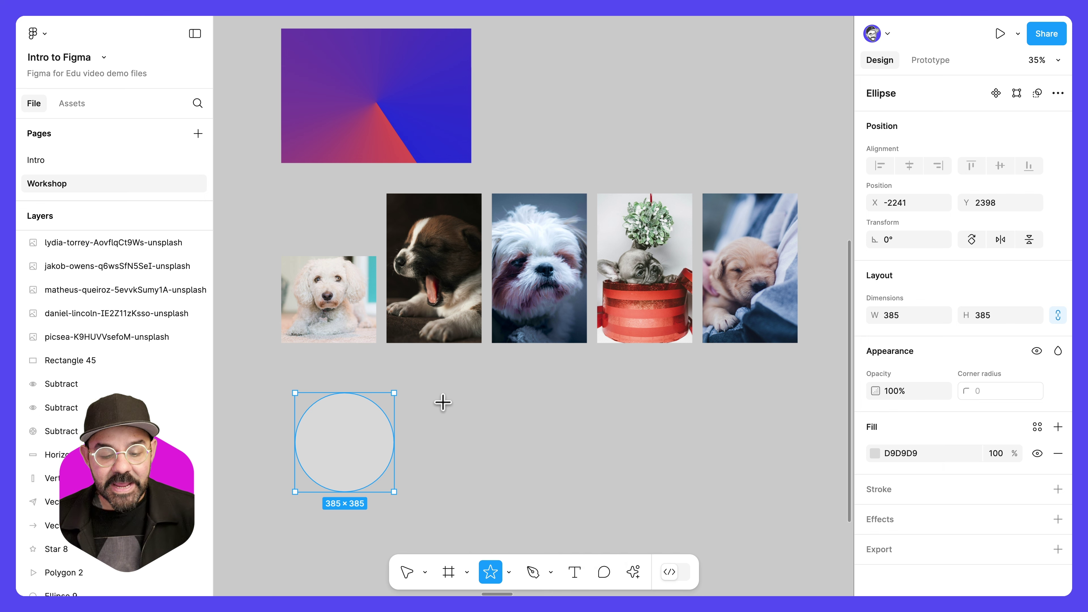
drag(434, 398, 537, 506)
mouse_move(499, 461)
mouse_down()
mouse_move(465, 449)
mouse_move(473, 421)
mouse_up()
Draw a triangle about 450 × 450 with the Polygon tool and place it beside the star
click(507, 573)
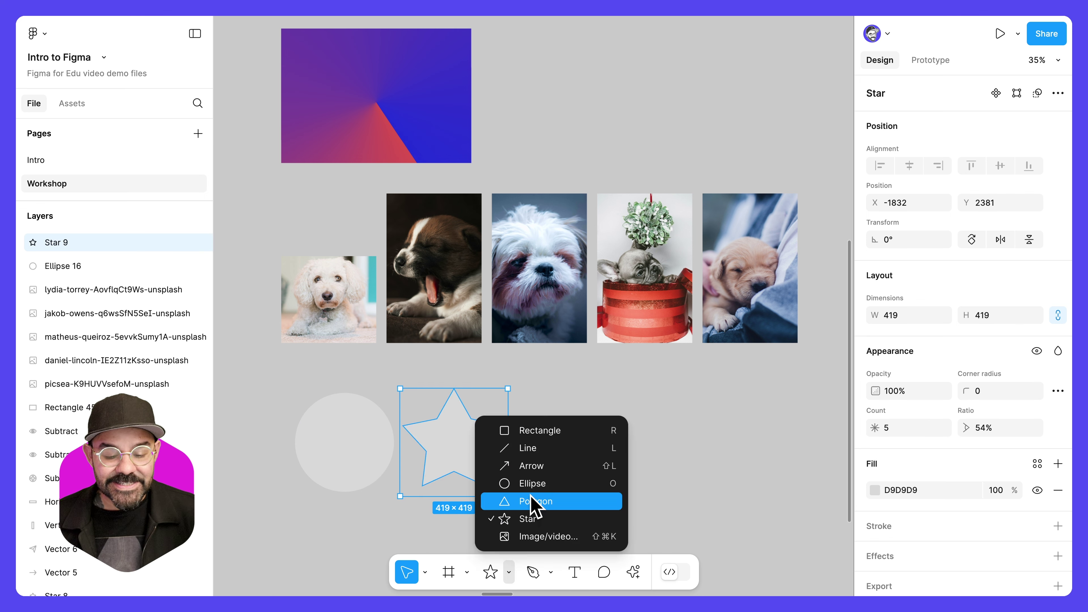
click(563, 503)
drag(545, 413, 652, 529)
drag(616, 476, 584, 456)
Copy the middle photo's image fill and paste it onto the triangle
click(542, 307)
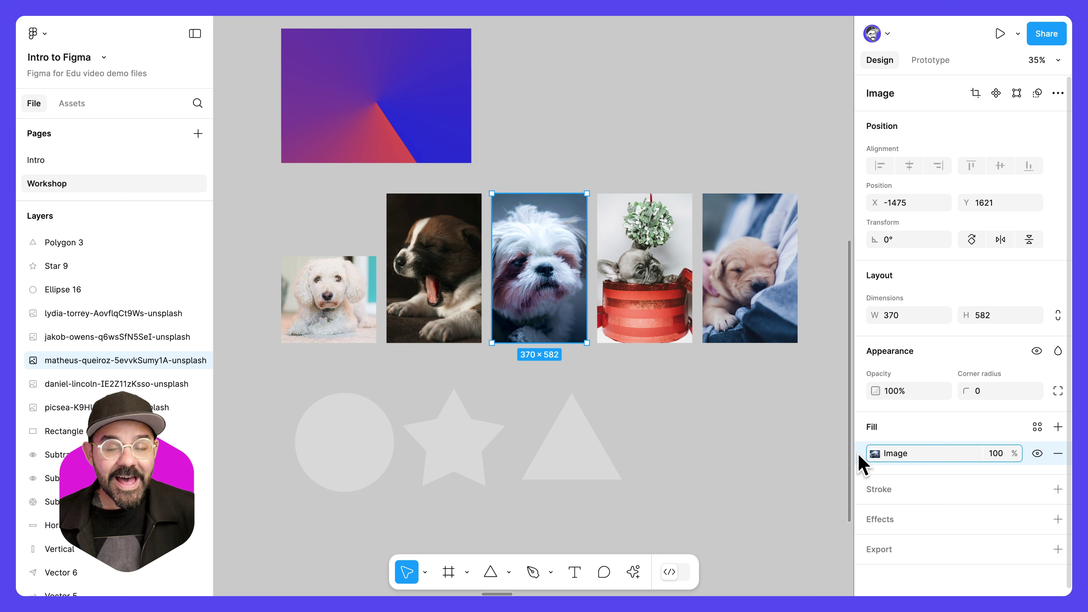
click(540, 460)
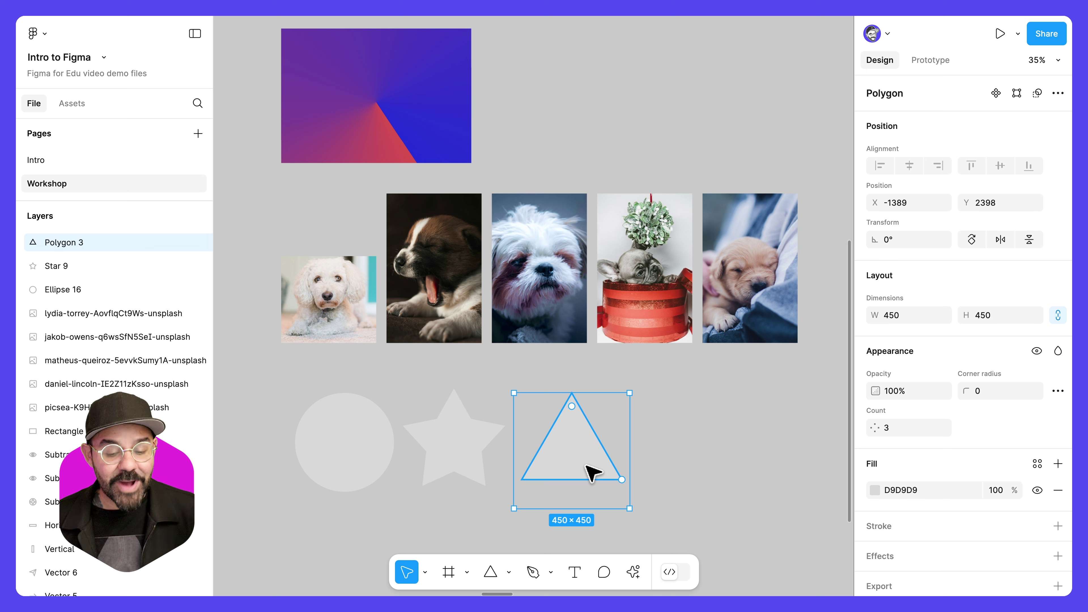
key(ctrl+v)
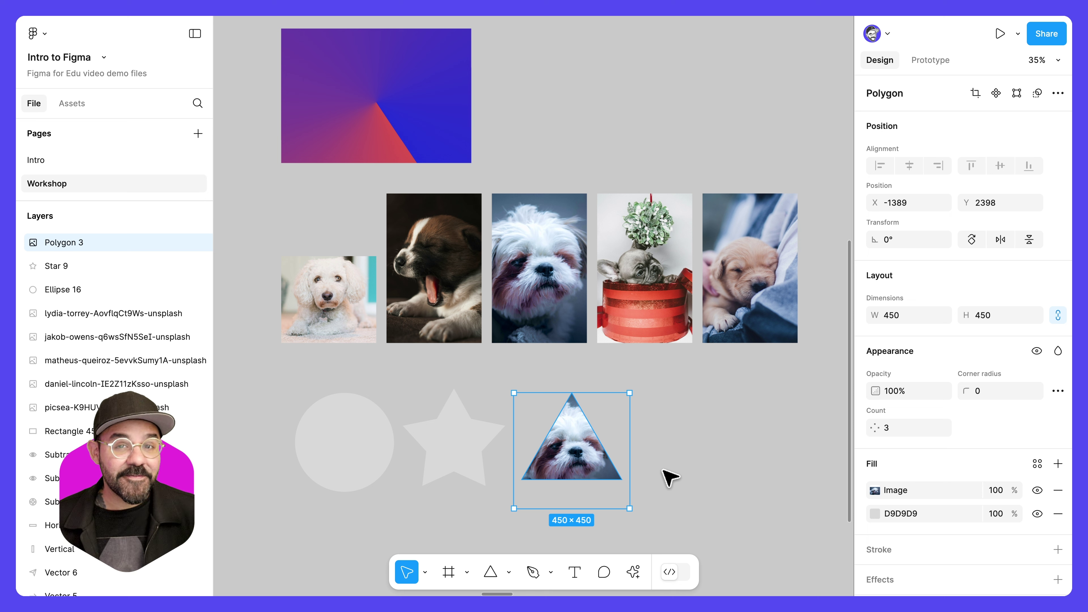
Copy the image fill of the photo with the red pot and paste it onto the star
click(660, 326)
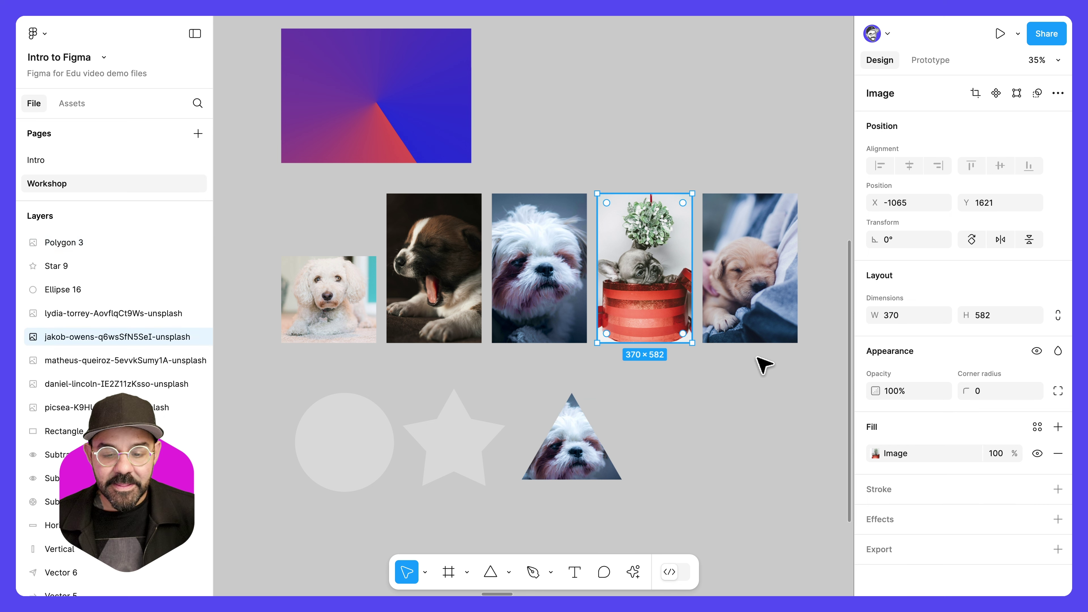
click(866, 455)
key(ctrl+c)
click(475, 463)
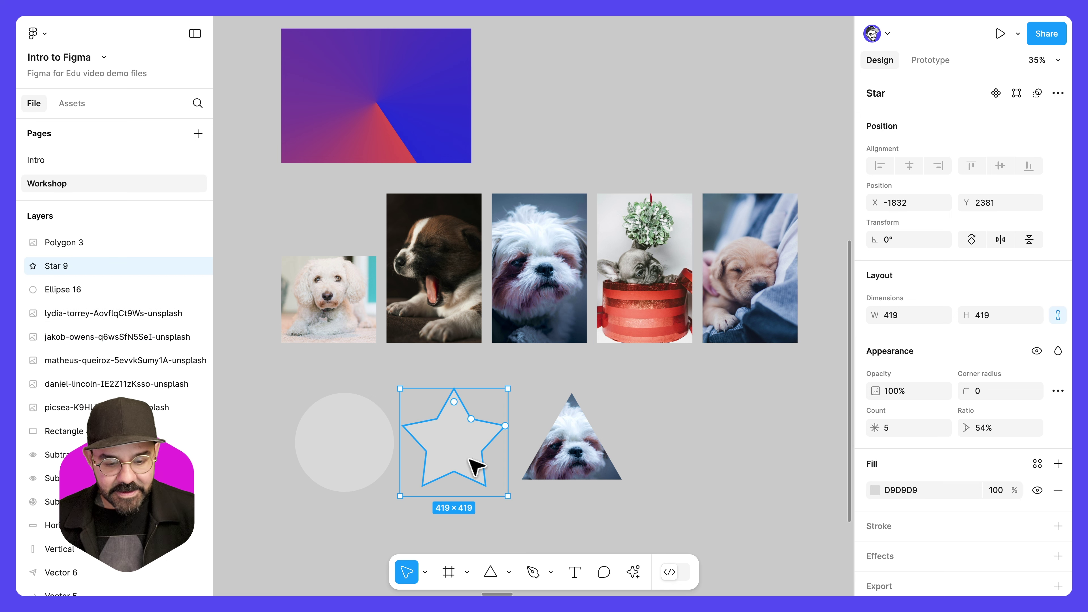
key(ctrl+v)
Delete the circle, star and triangle below the row of photos
click(683, 445)
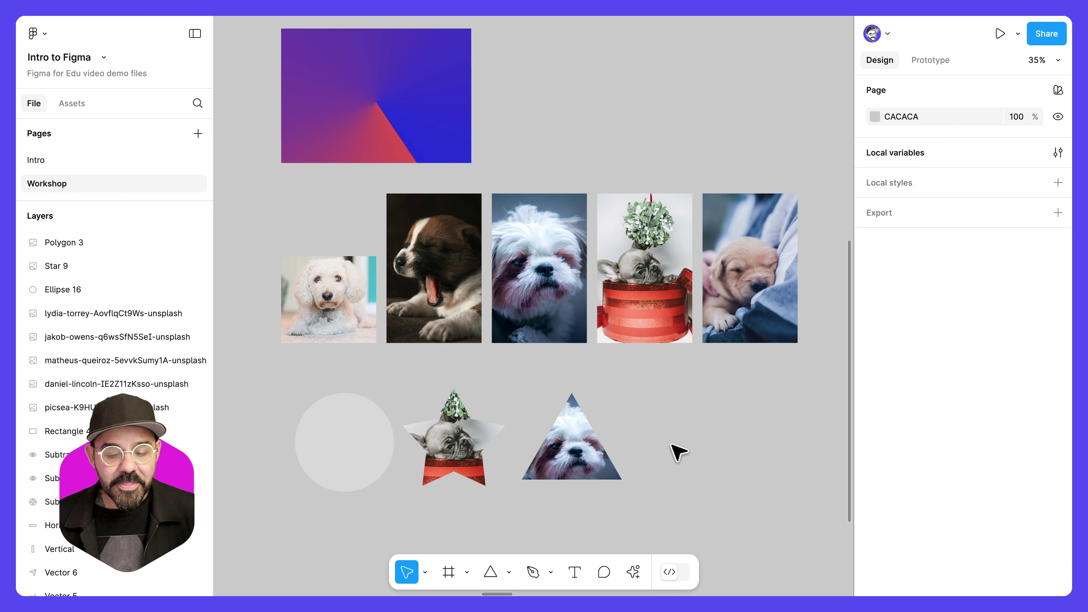
drag(640, 438, 336, 450)
key(Delete)
Add a second fill above the middle photo's image and change its color to red F11F1F
click(536, 316)
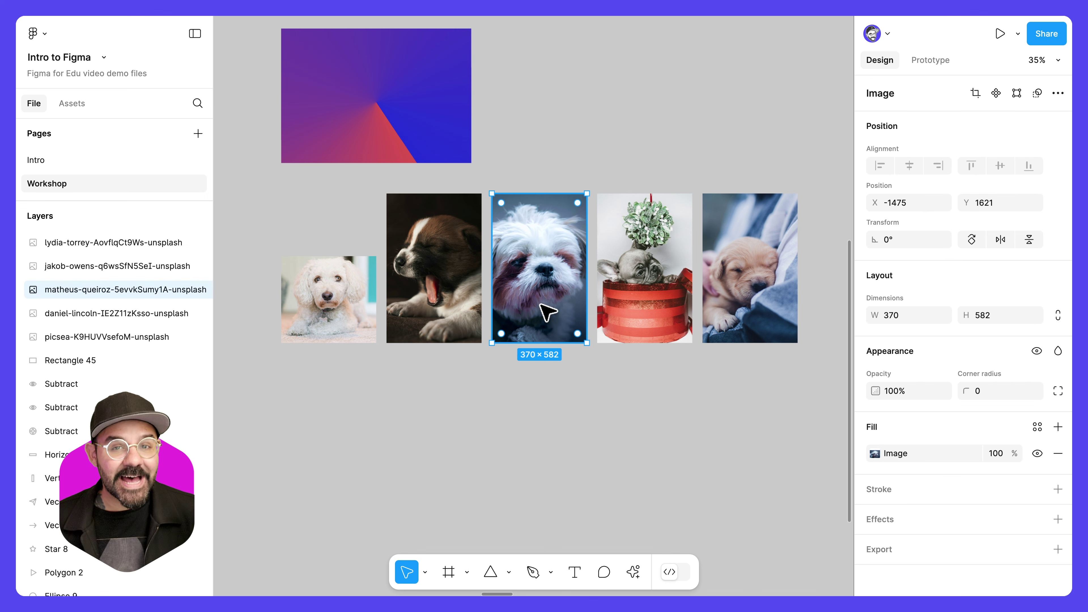
scroll(557, 317, up, 2)
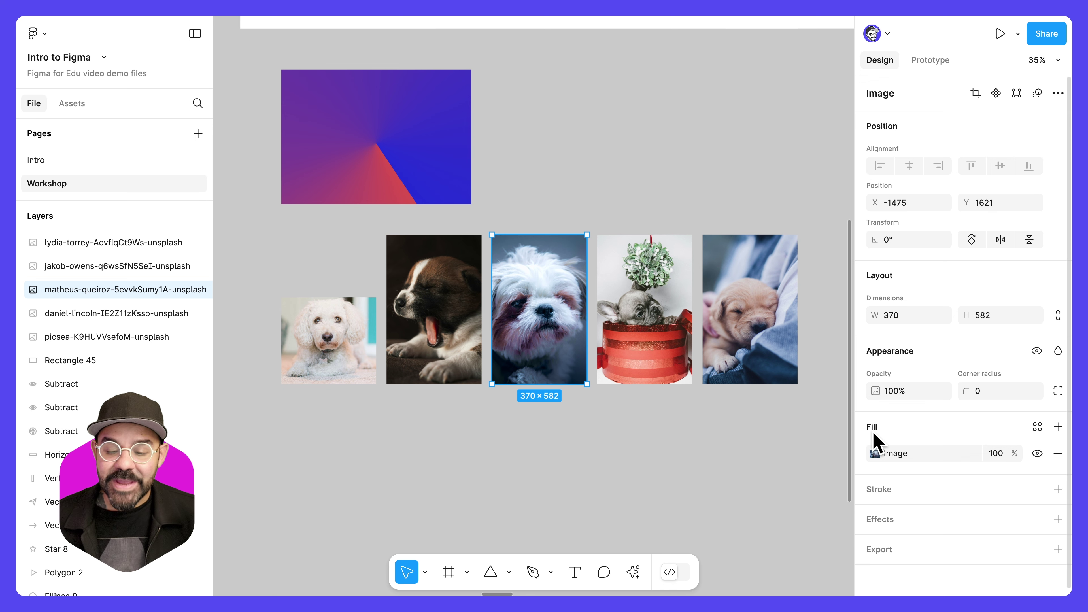
click(1057, 427)
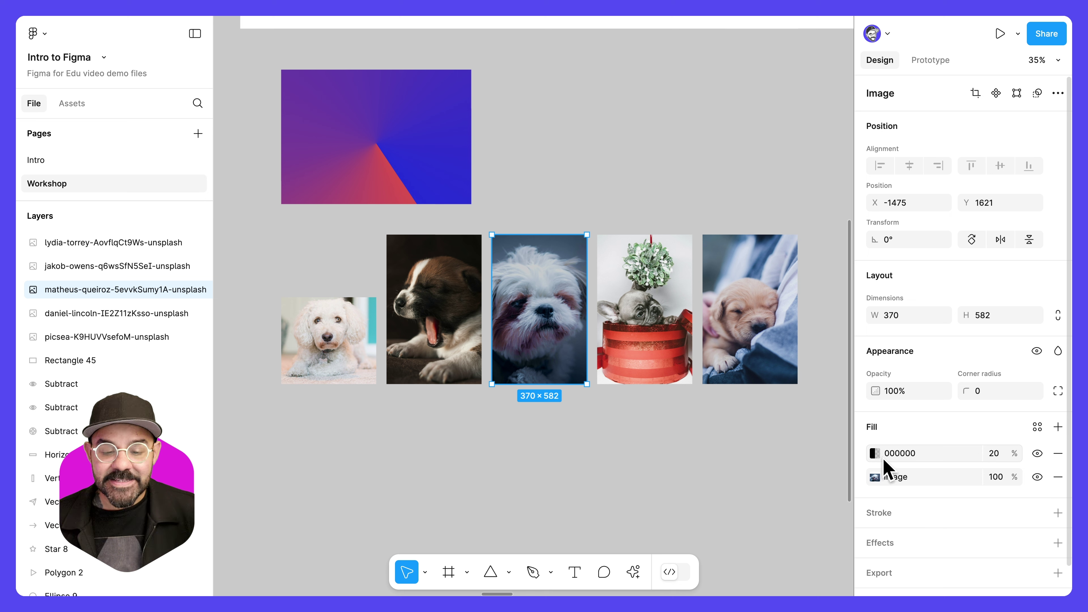
click(875, 453)
click(832, 236)
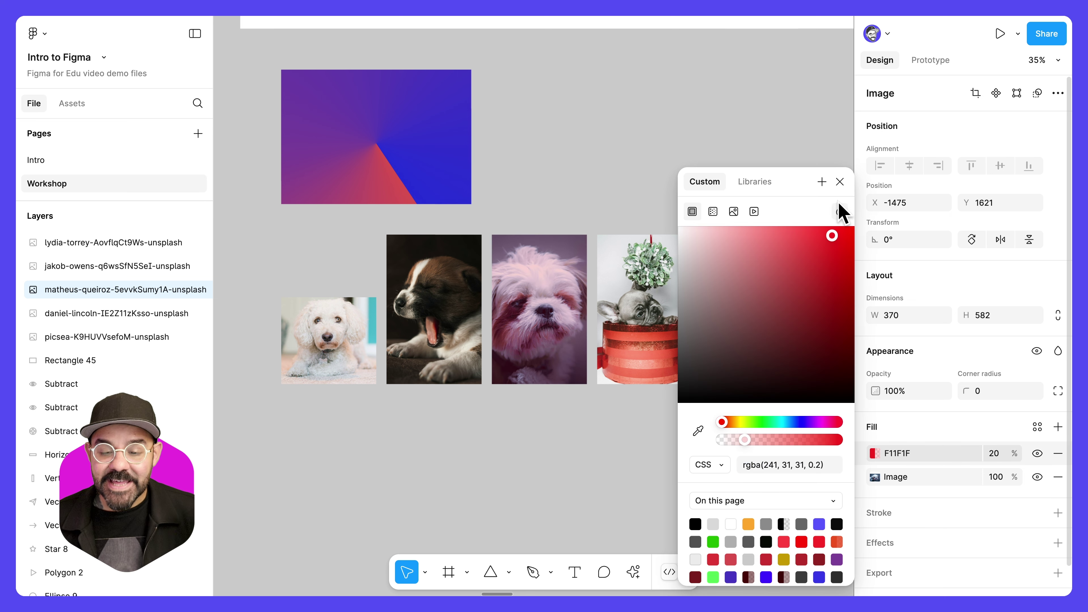
click(841, 186)
Set the opacity of the middle photo's red fill to 100%
click(999, 455)
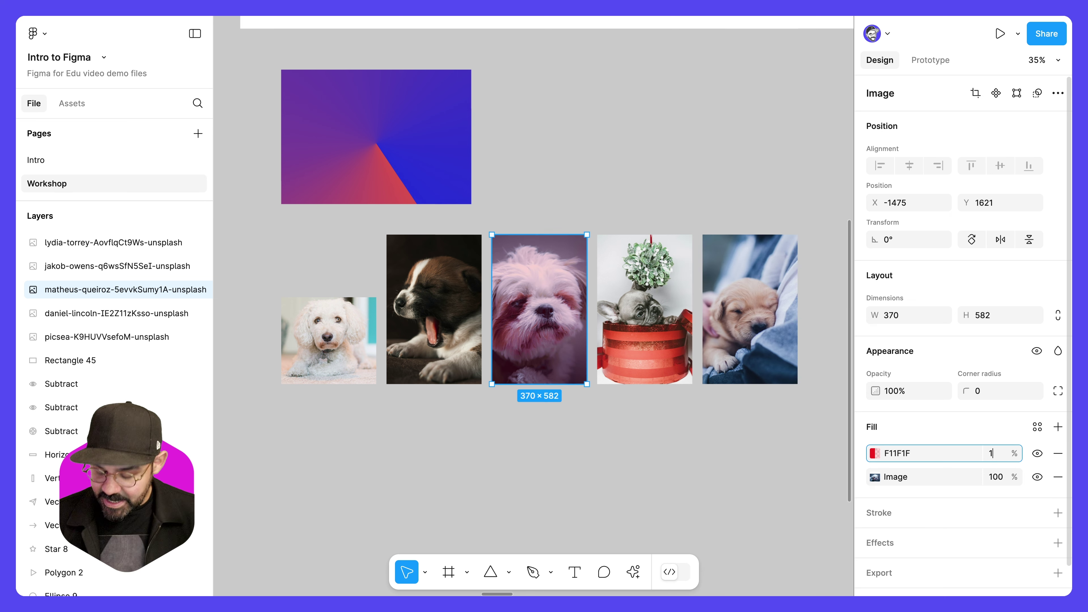
text(100)
key(Return)
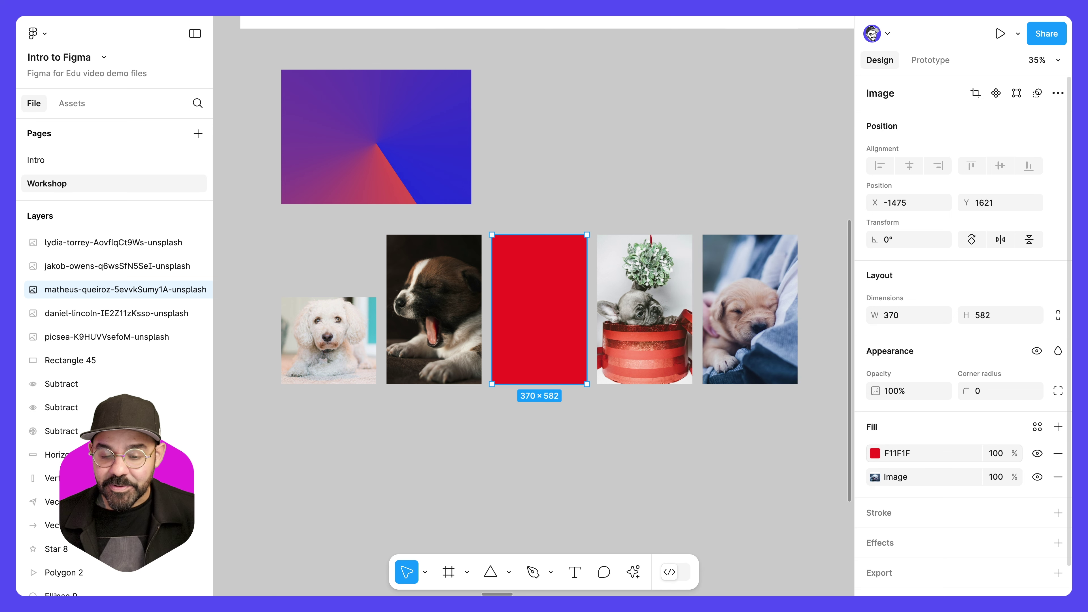
Set the blend mode of the middle photo's red fill to Multiply
click(876, 453)
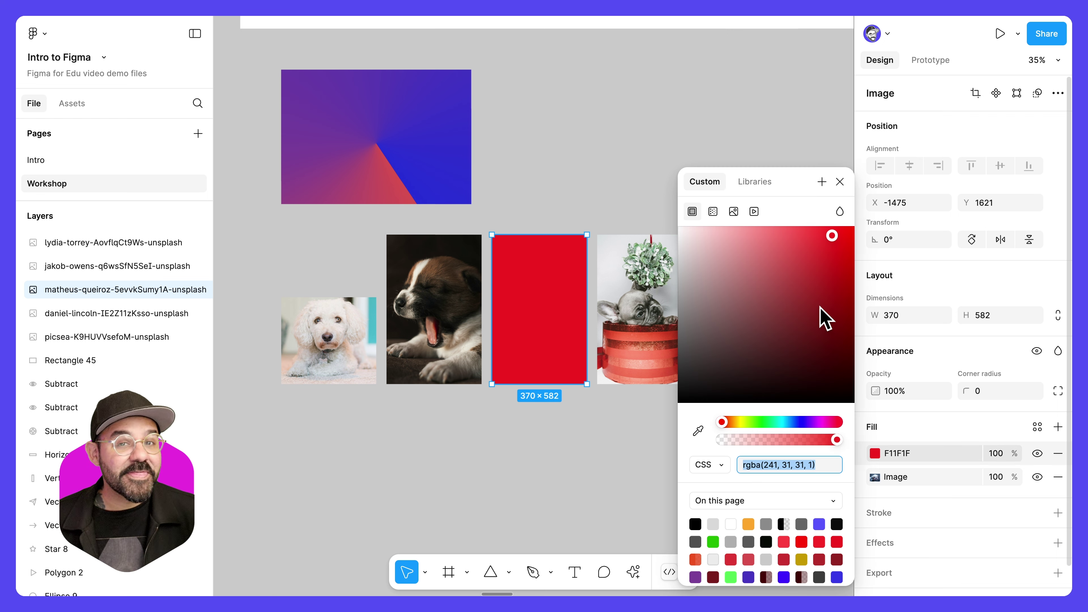
click(840, 212)
click(867, 259)
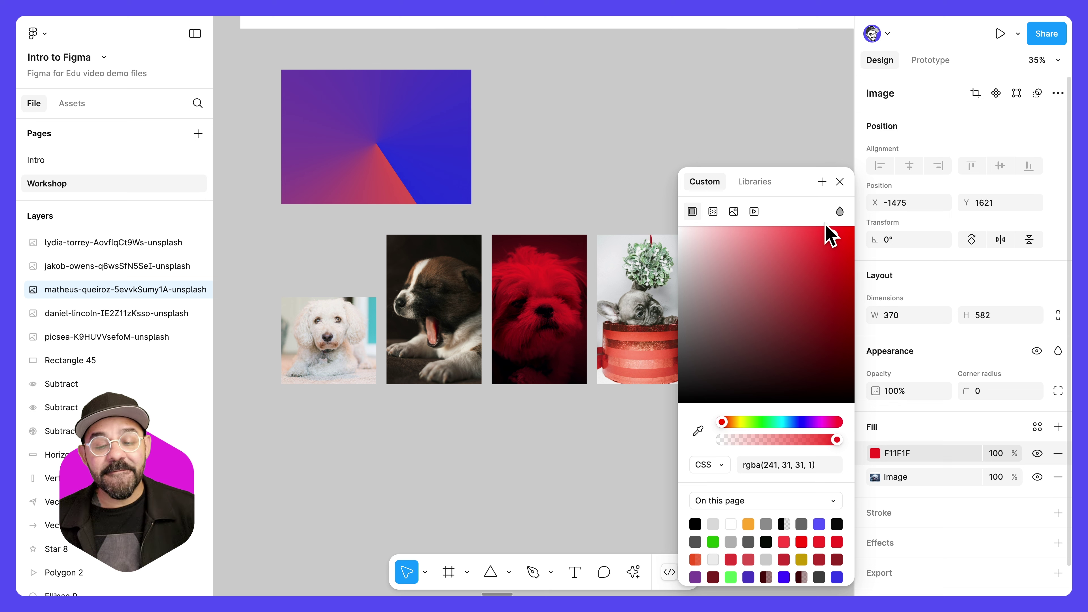
Change the red fill's blend mode to Screen
click(839, 214)
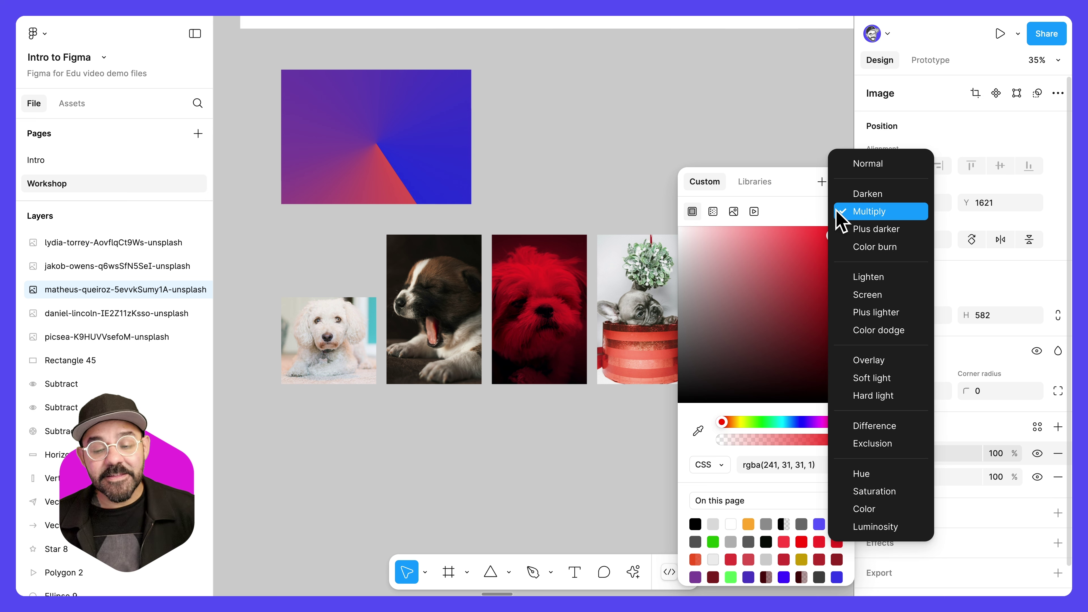
click(864, 295)
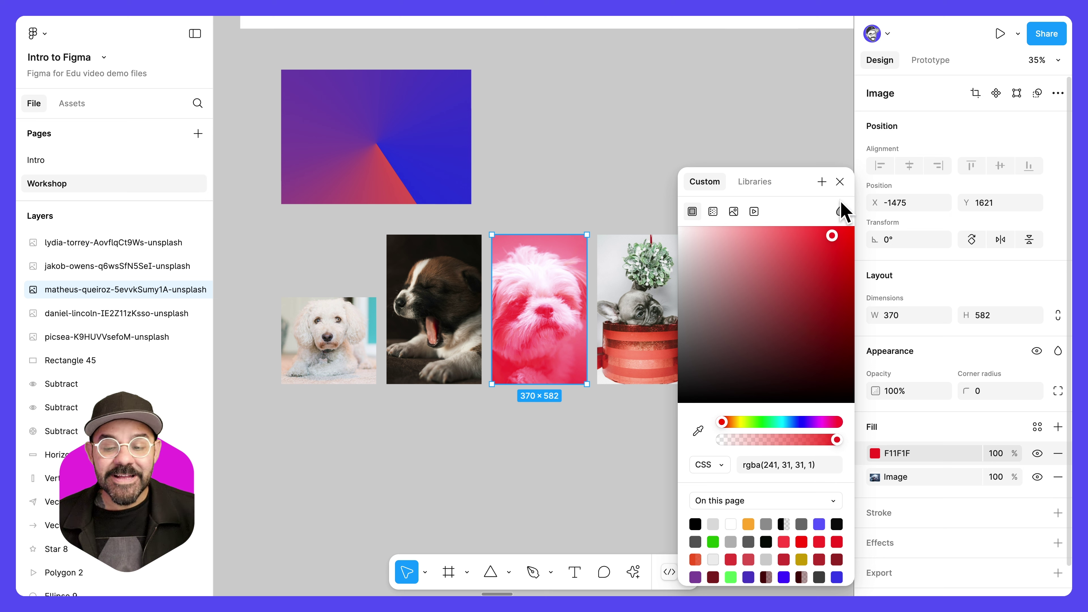
Close the red fill's color settings and deselect the middle photo
click(840, 181)
mouse_move(860, 478)
mouse_down()
mouse_move(860, 445)
mouse_move(863, 479)
mouse_up()
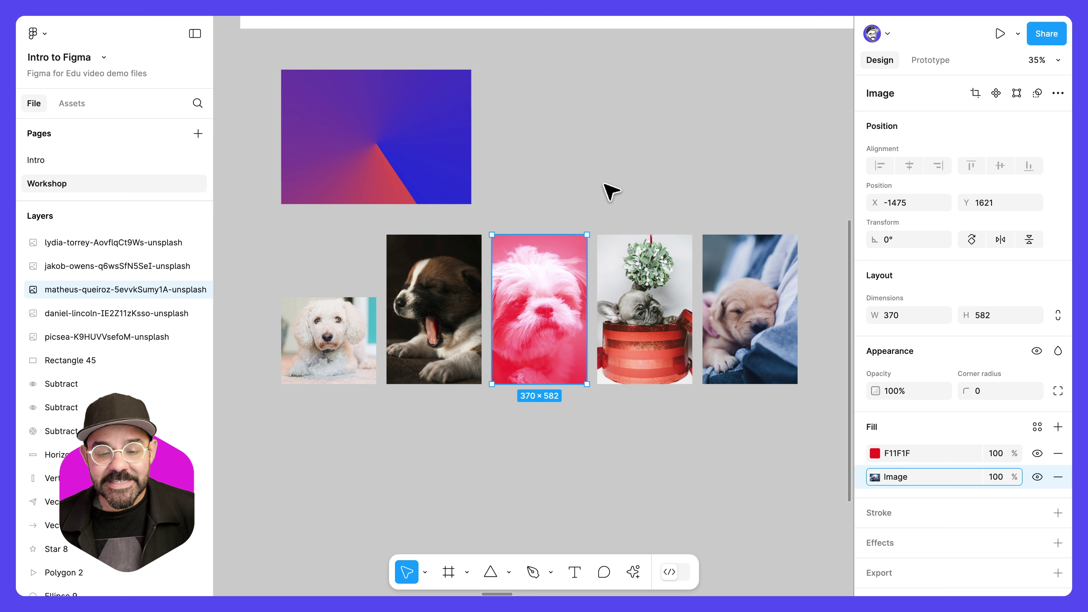
click(607, 218)
Draw a square about 471 × 471 below the photo row and align it with the leftmost photo's left edge
mouse_move(608, 166)
mouse_down()
mouse_move(607, 284)
mouse_move(600, 166)
mouse_up()
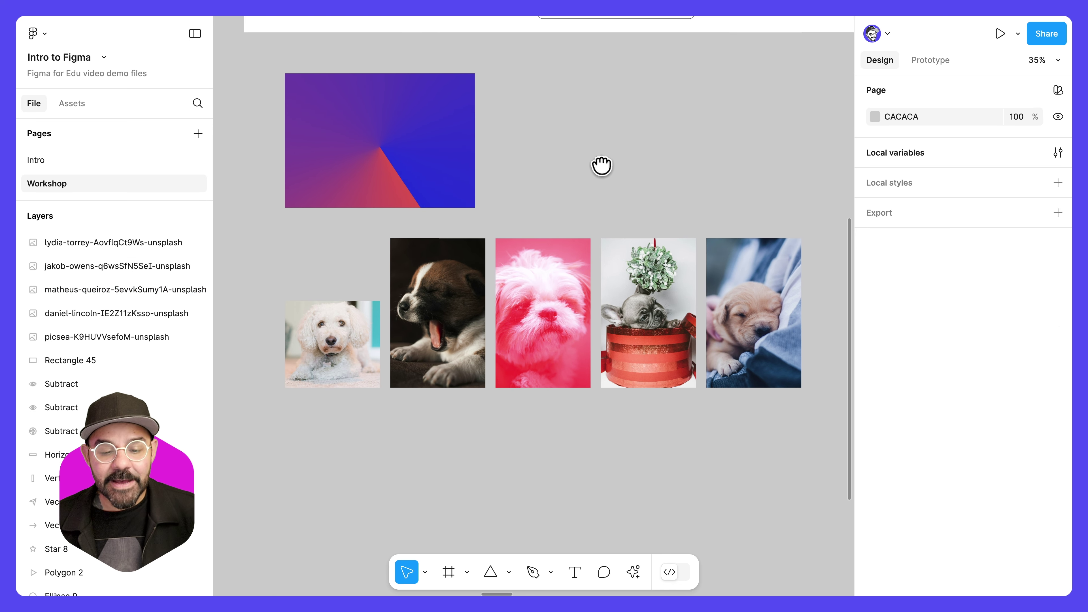
click(492, 574)
click(509, 574)
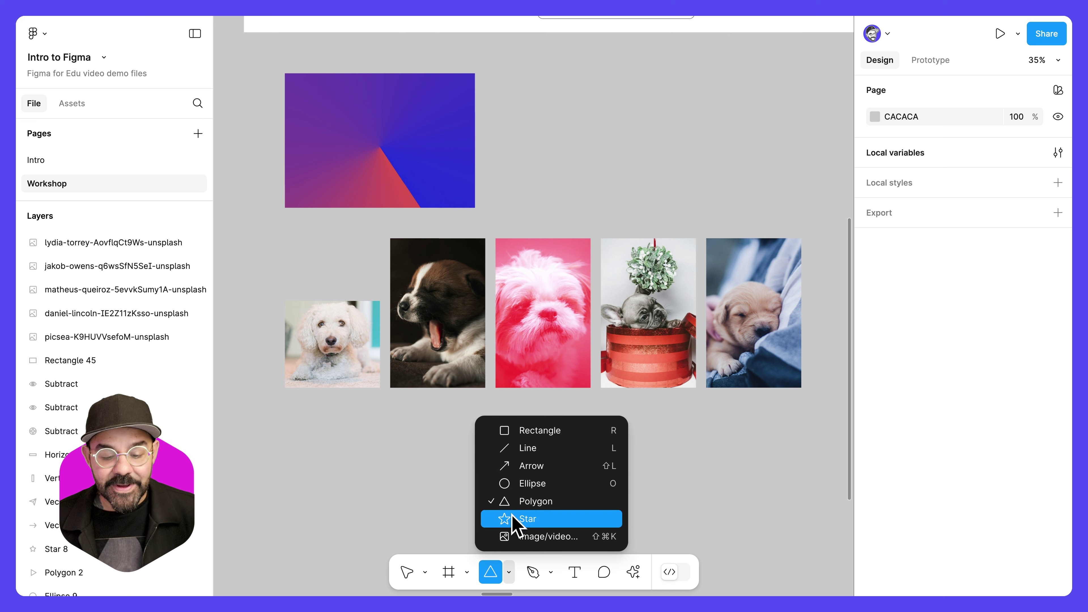
click(524, 430)
drag(311, 440, 432, 561)
drag(502, 518, 485, 445)
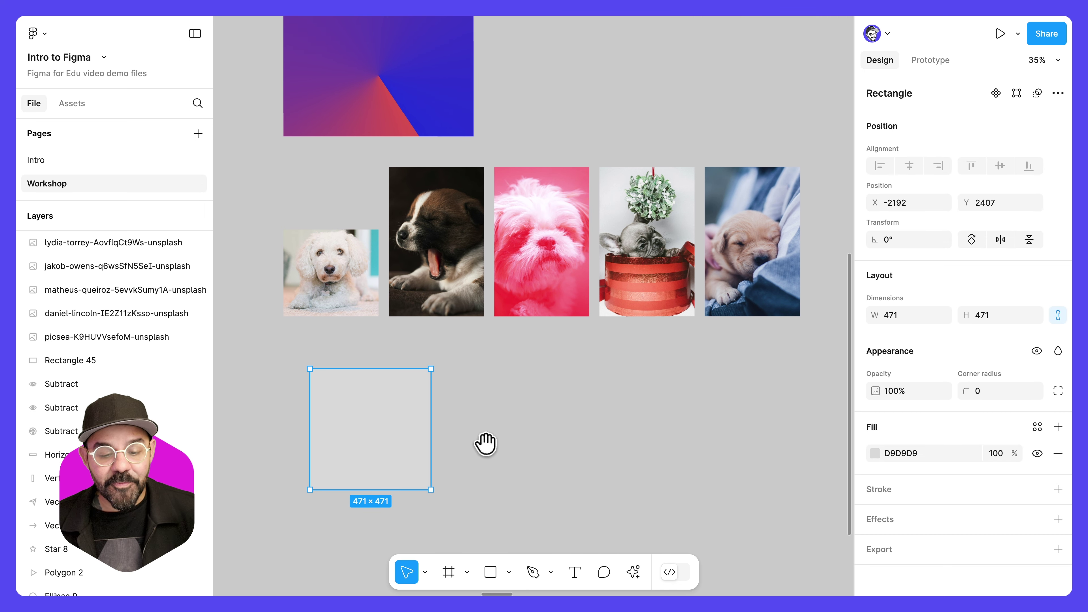
drag(388, 445, 361, 423)
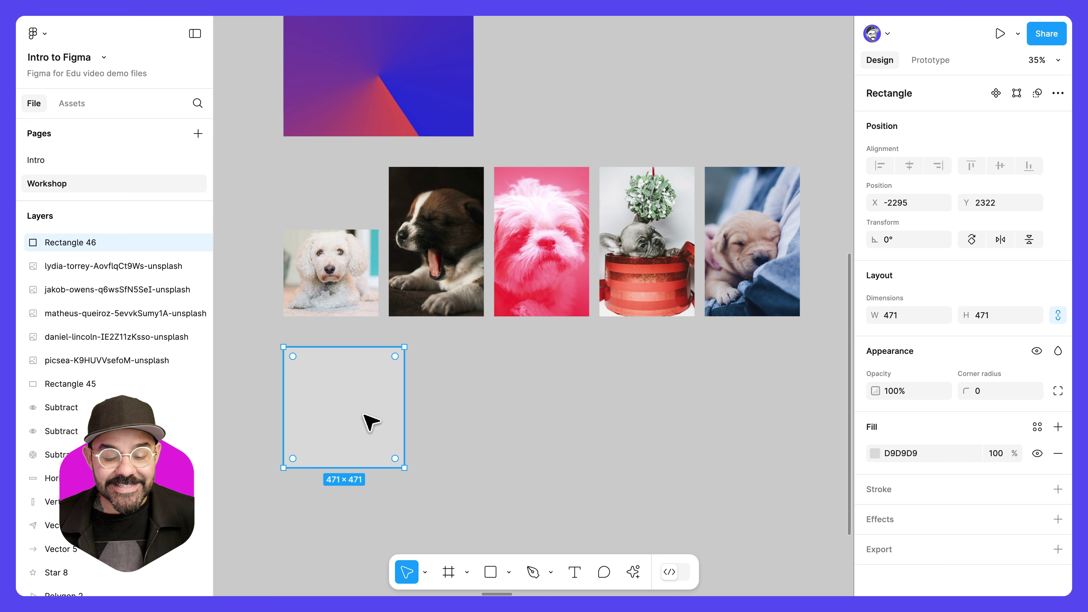
Change the new square's fill to dark gray 5A5A5A
click(875, 453)
drag(707, 306, 662, 350)
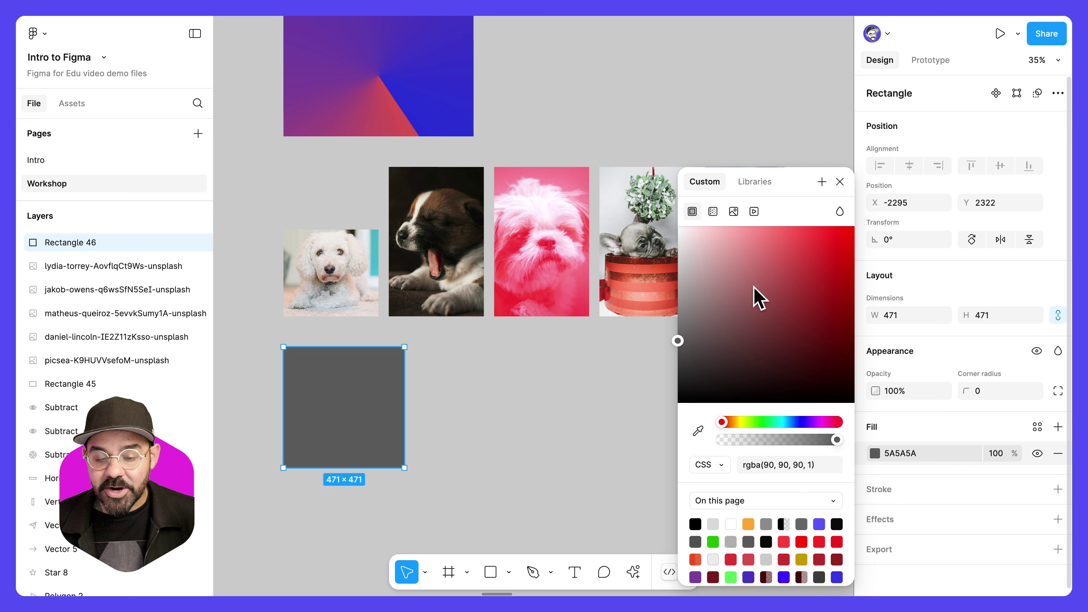
click(840, 181)
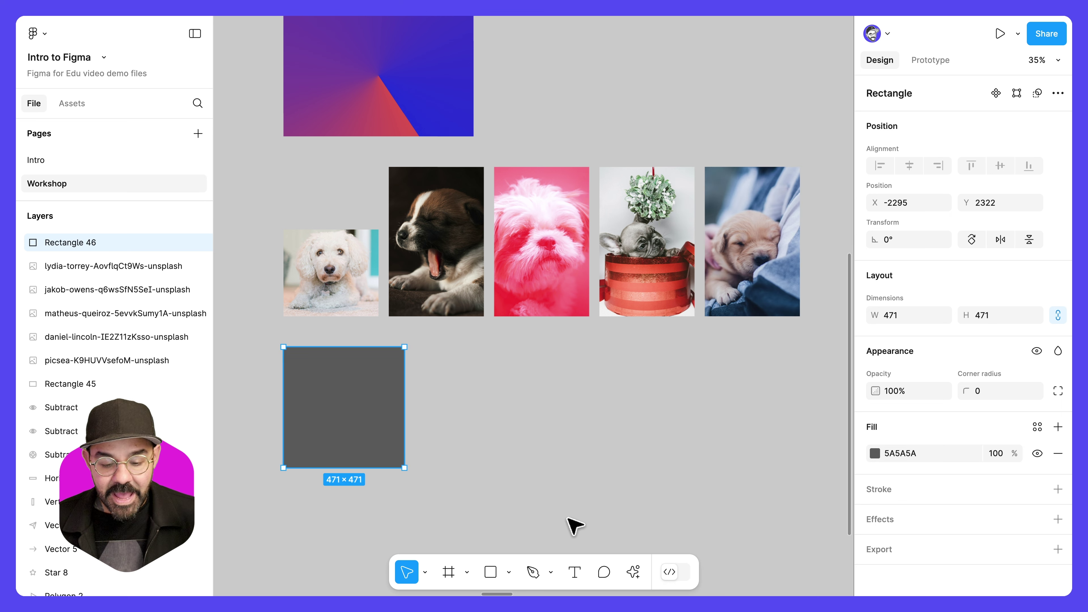
Find the "Set default properties" action and run it on the dark gray square
click(636, 576)
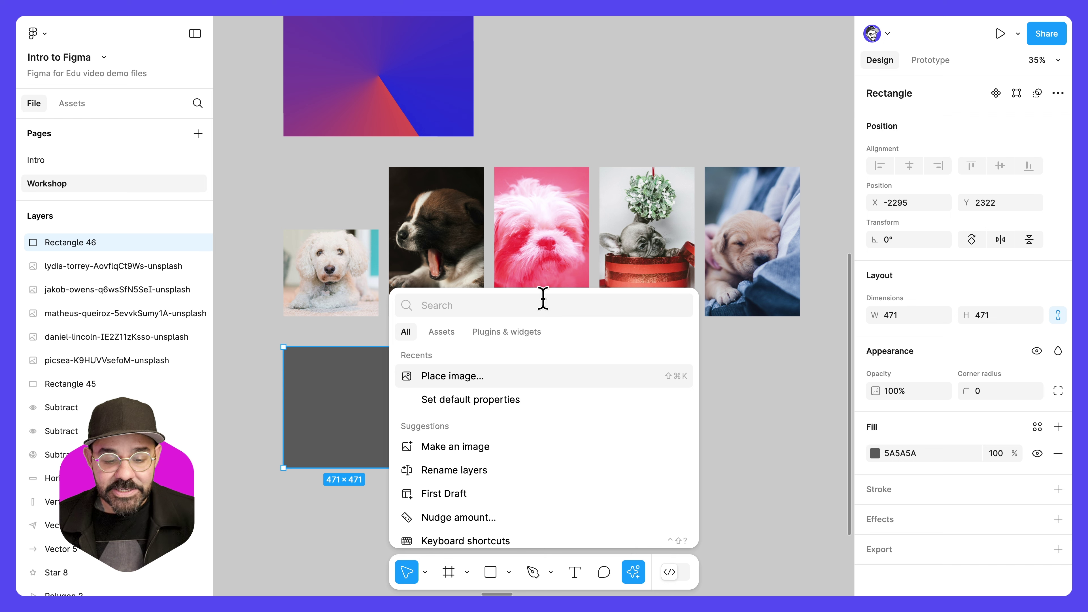
text(set de)
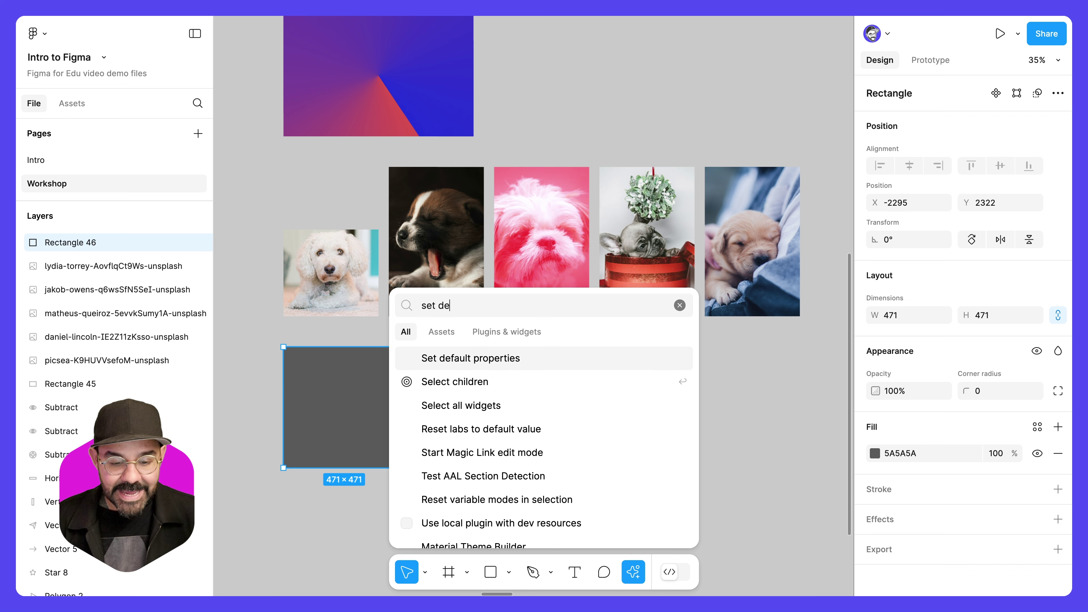
key(Return)
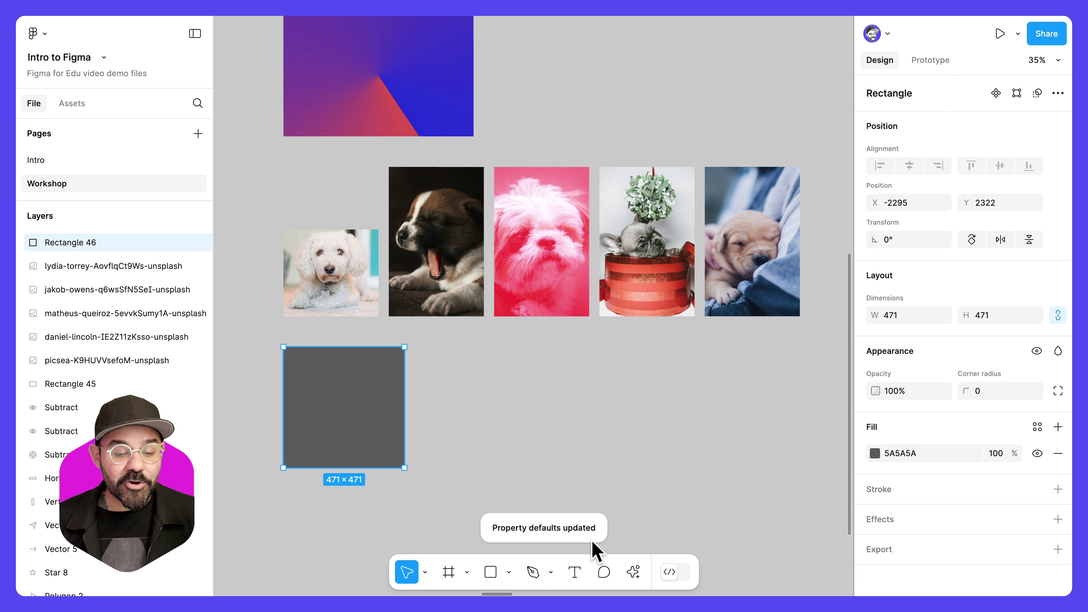
Draw a second rectangle beside the gray square, matching its height, and widen it to about 496 × 471
click(490, 572)
mouse_move(447, 395)
mouse_down()
mouse_move(546, 471)
mouse_move(476, 414)
mouse_move(470, 467)
mouse_up()
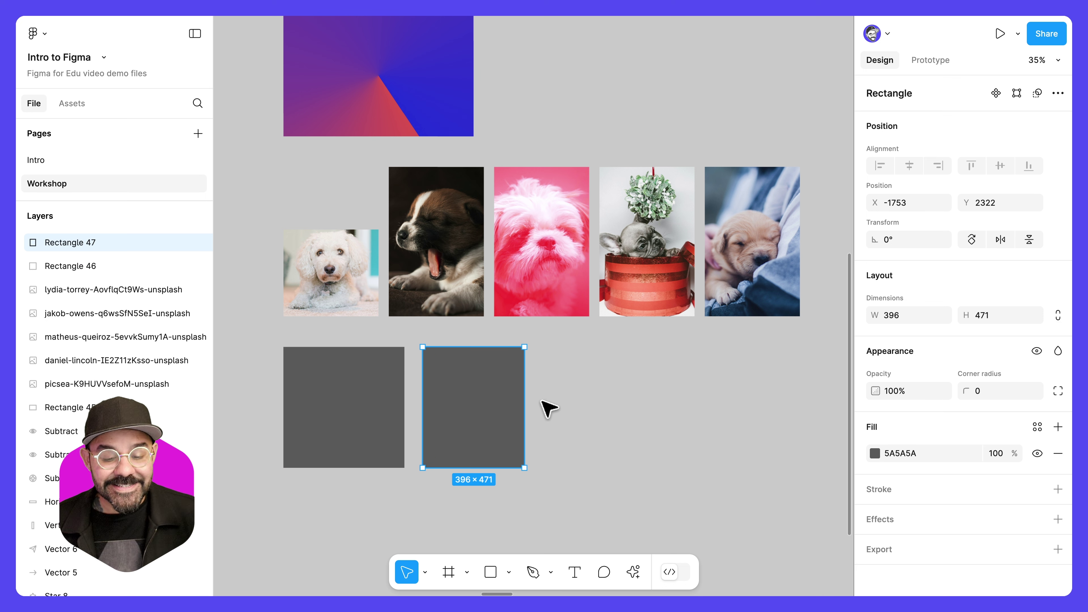
drag(526, 399, 550, 400)
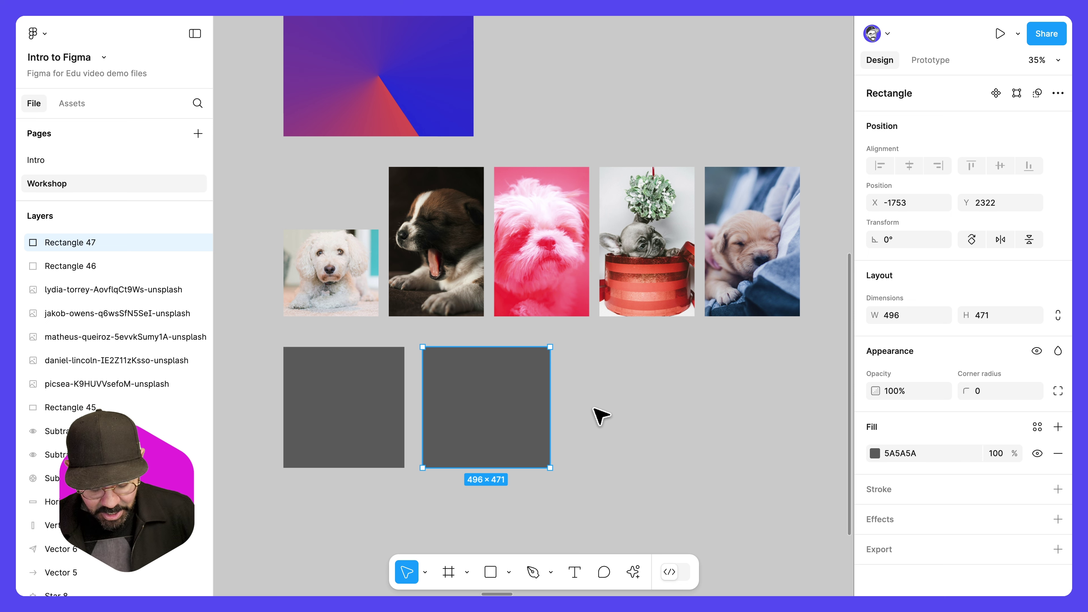
Use the eyedropper to fill the second rectangle with pink F57C95 from the middle photo, replacing it with blue 325687 from the rightmost photo
key(i)
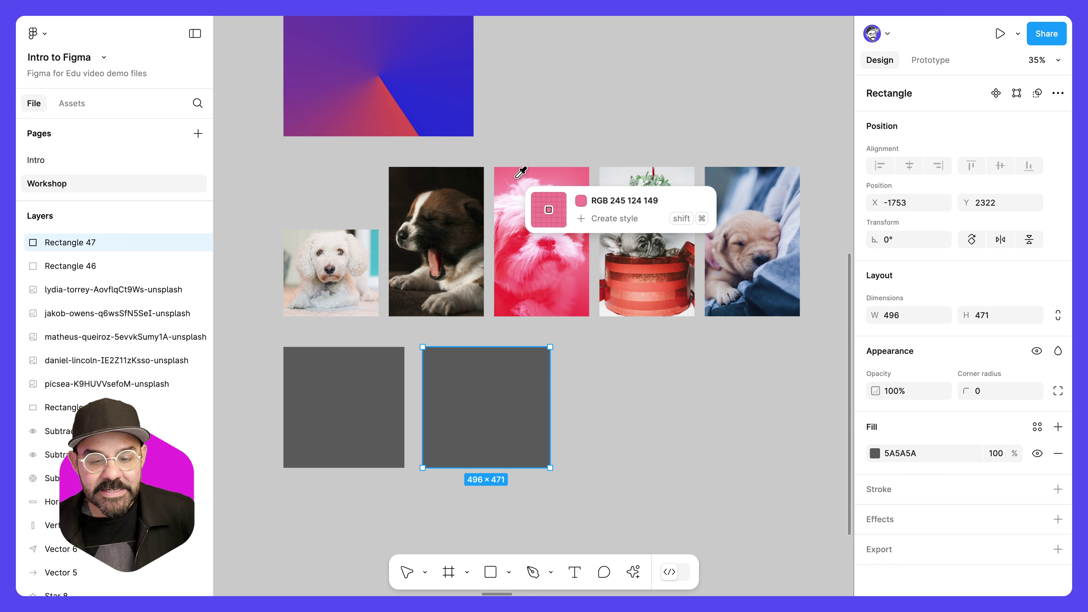
click(517, 199)
key(i)
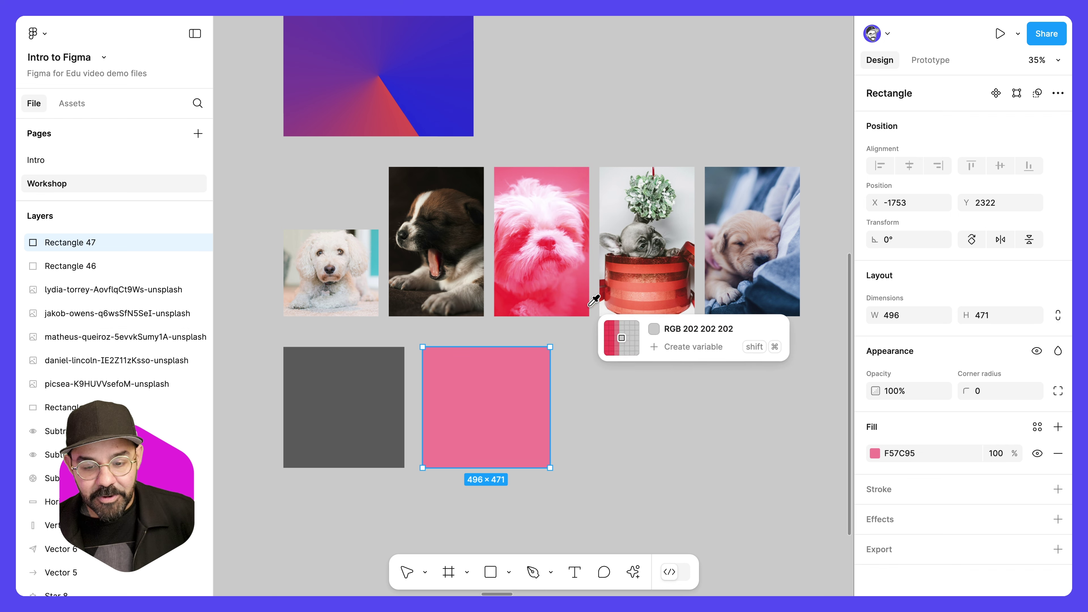
click(769, 212)
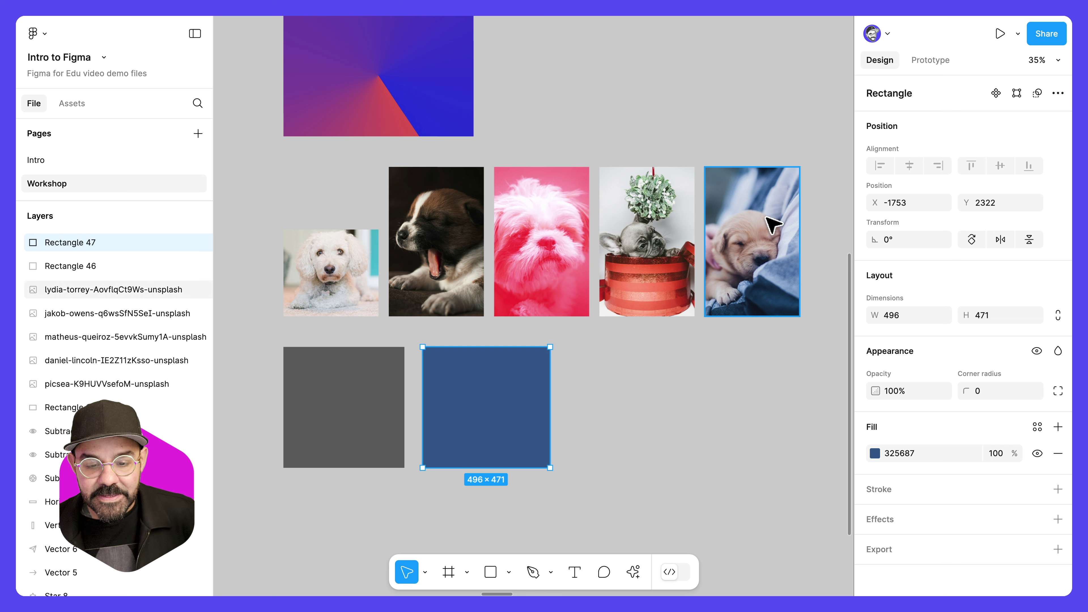
Switch the eyedropper's color format through HSL and HSB to hex over the red gift box, and exit without sampling
key(i)
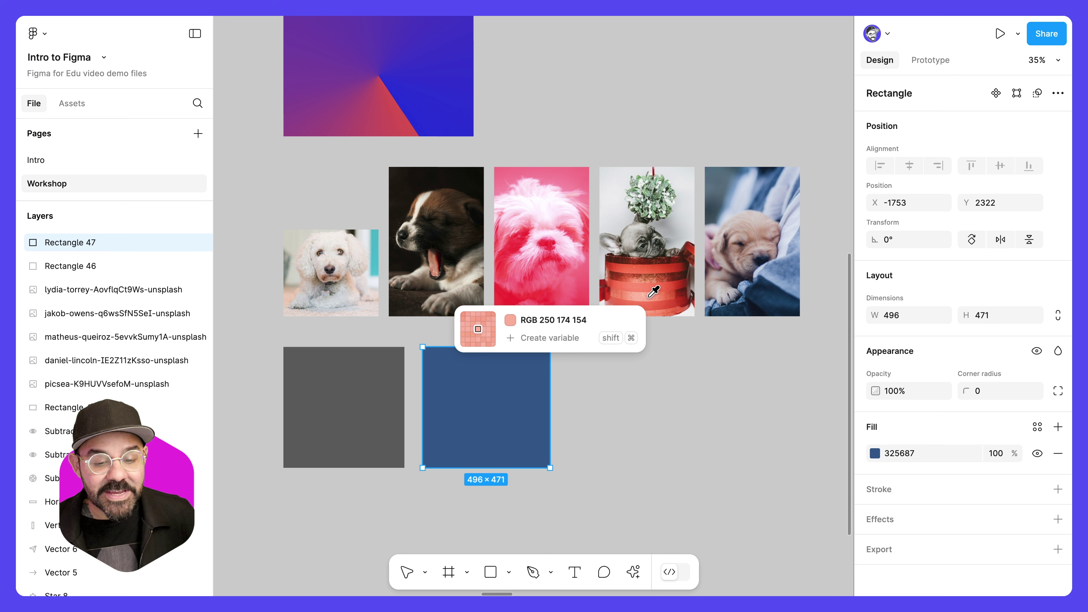
key(shift)
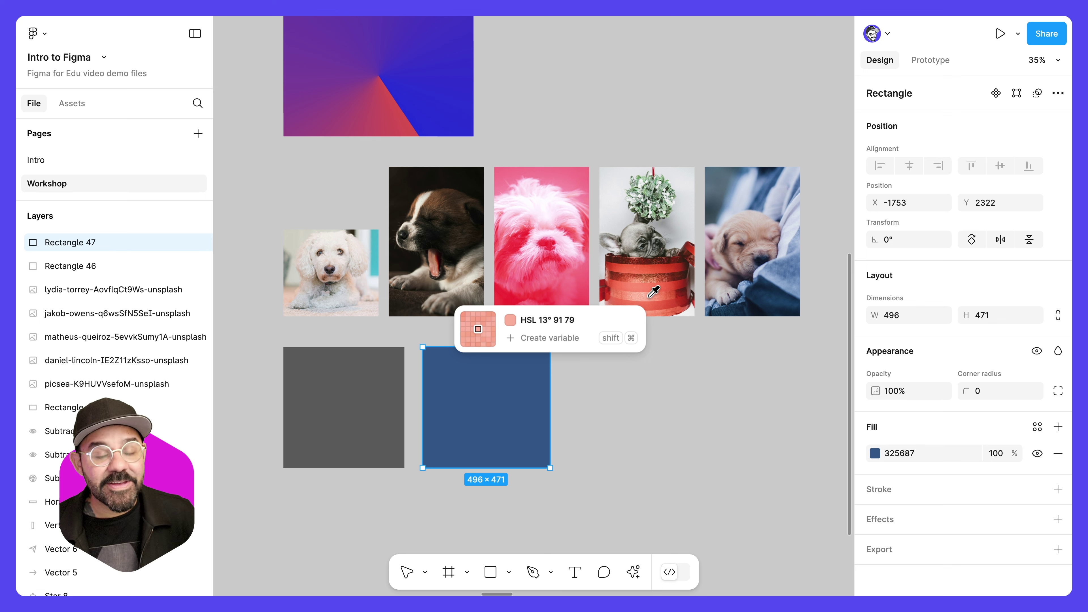
key(shift)
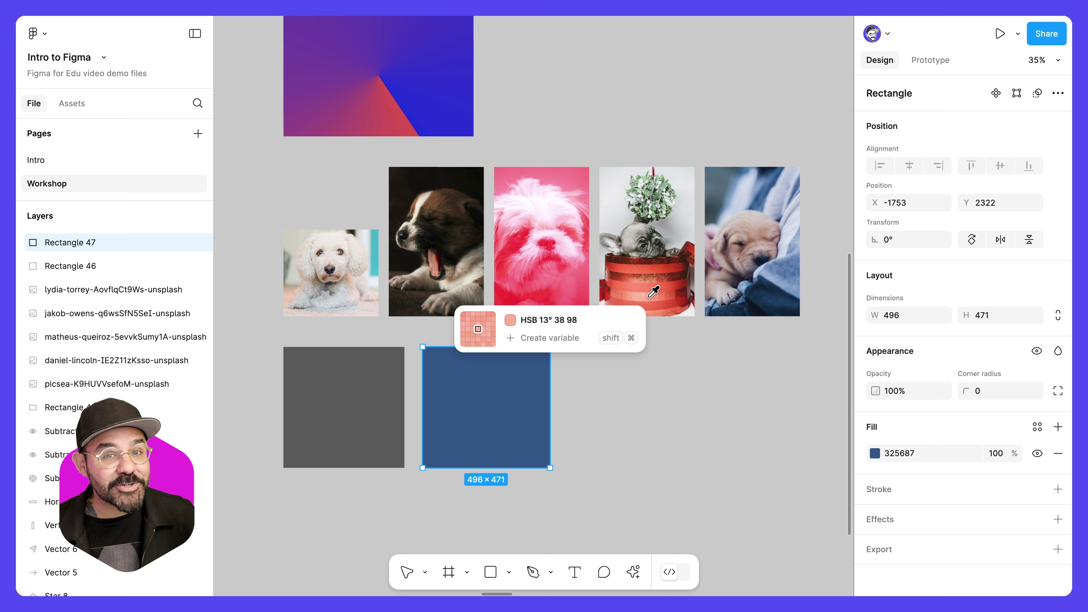
key(shift)
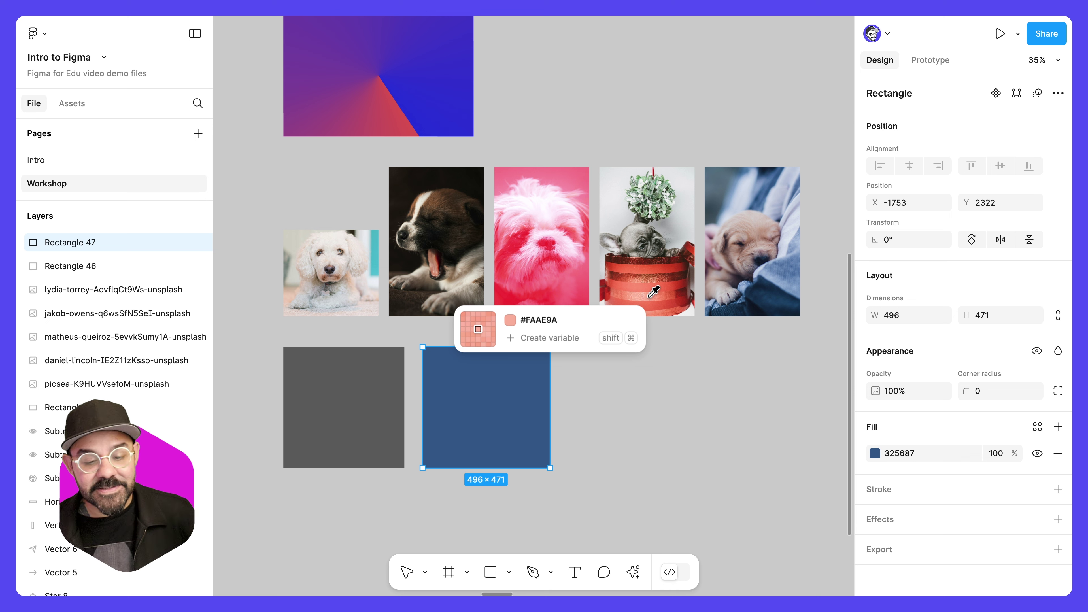
key(Escape)
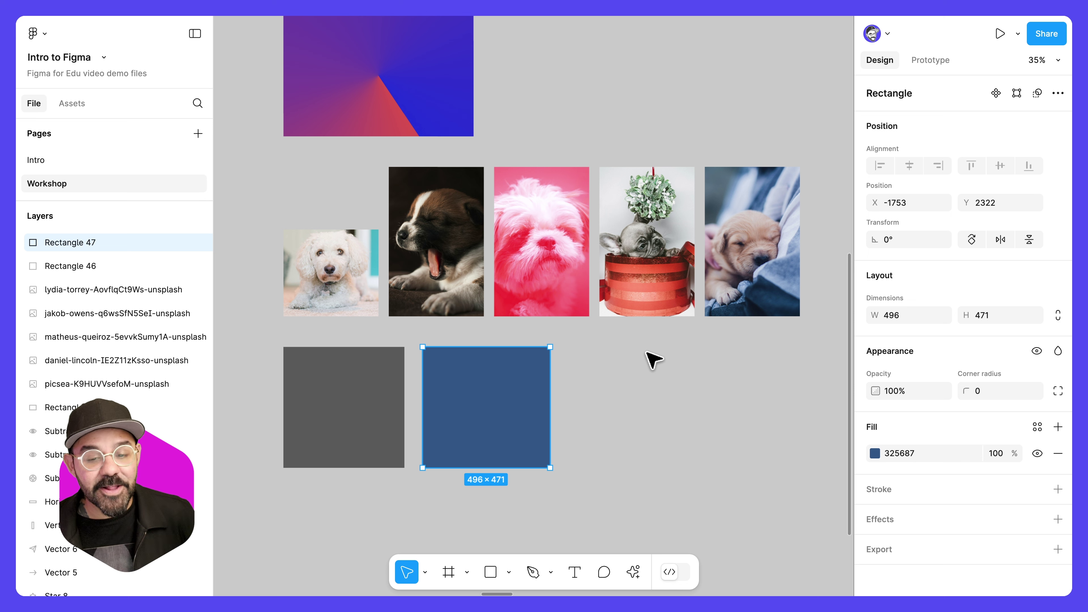
Save the large gradient rectangle's fill as a color style named "angular gradient" with the description "for fun"
scroll(652, 360, up, 3)
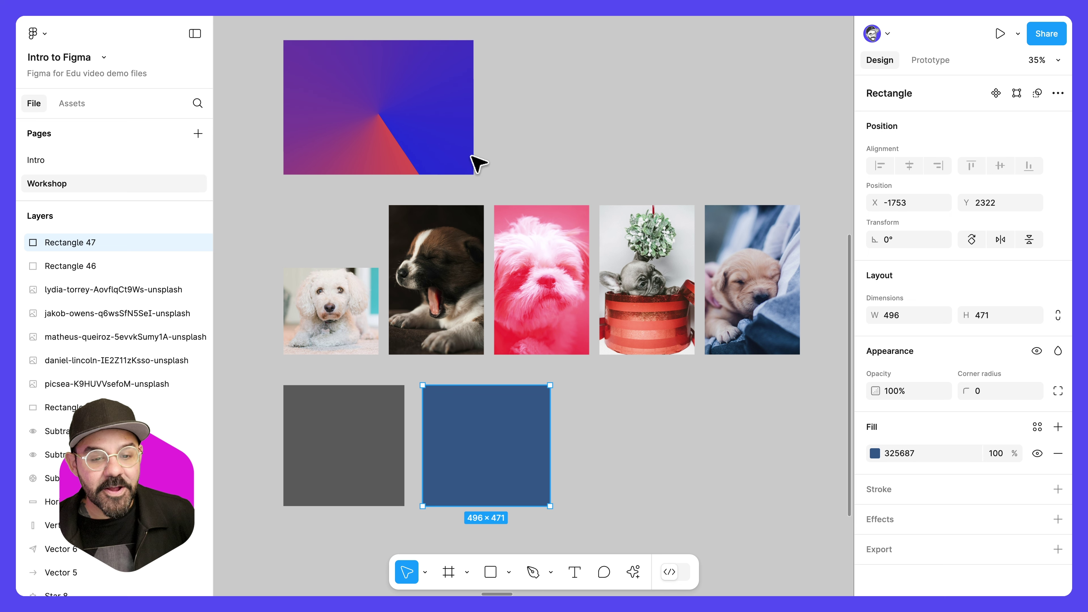
click(444, 139)
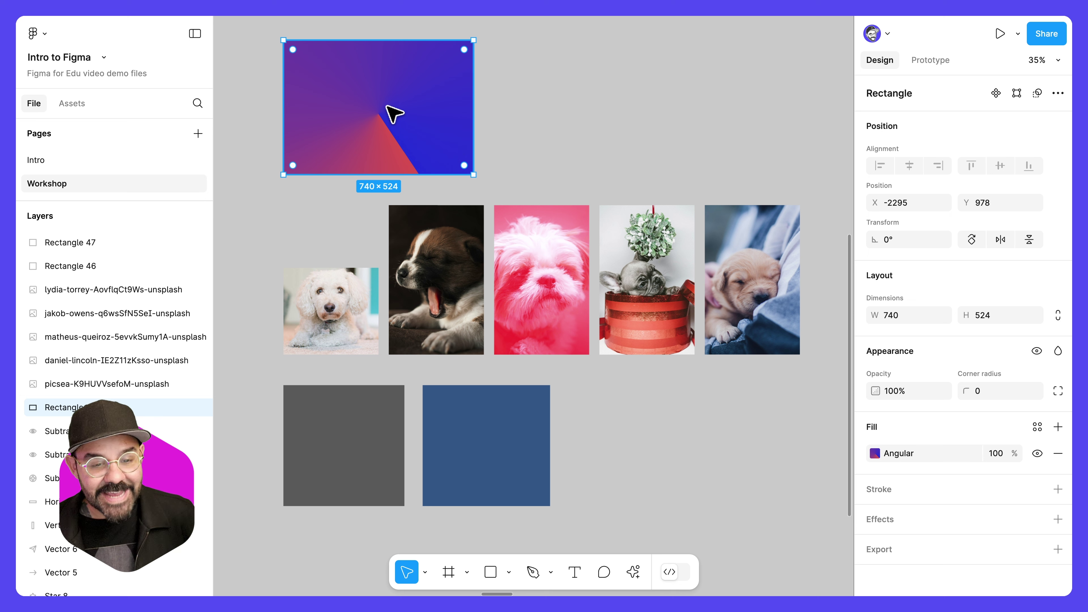
click(1038, 427)
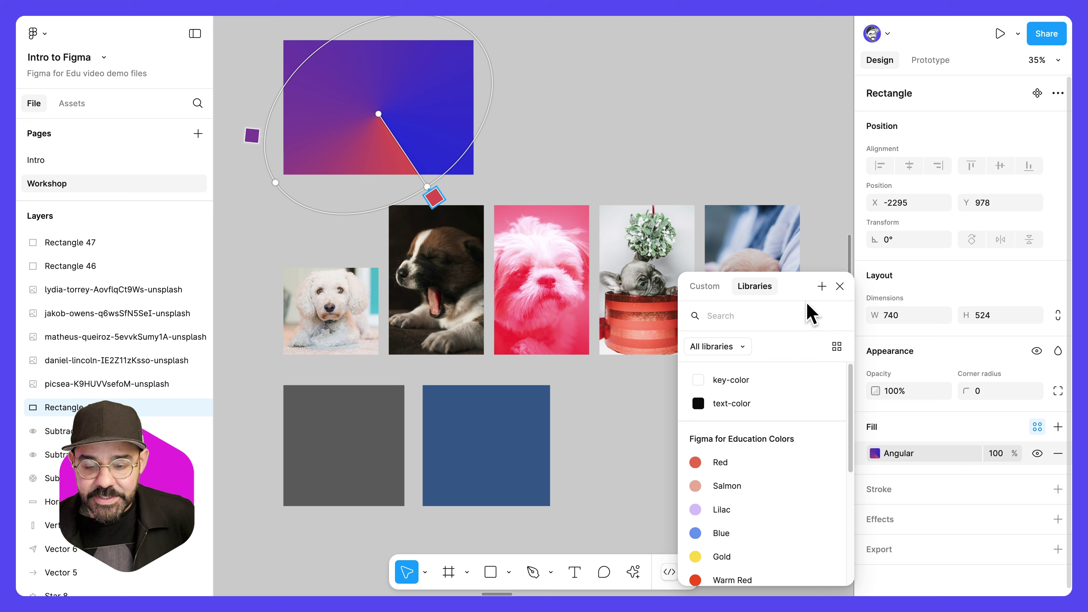
click(821, 286)
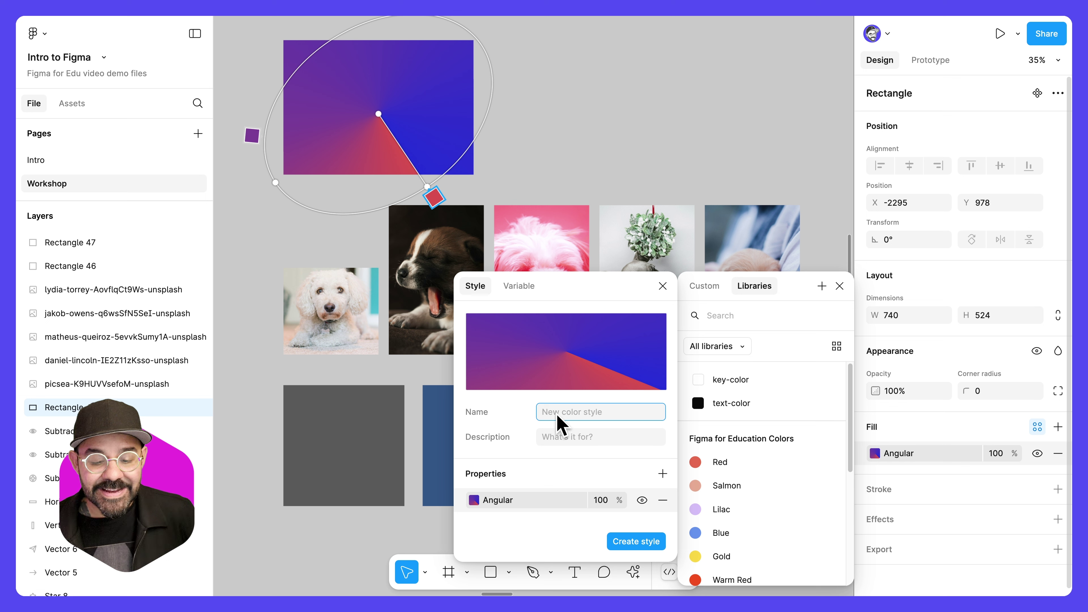
text(angular gradient)
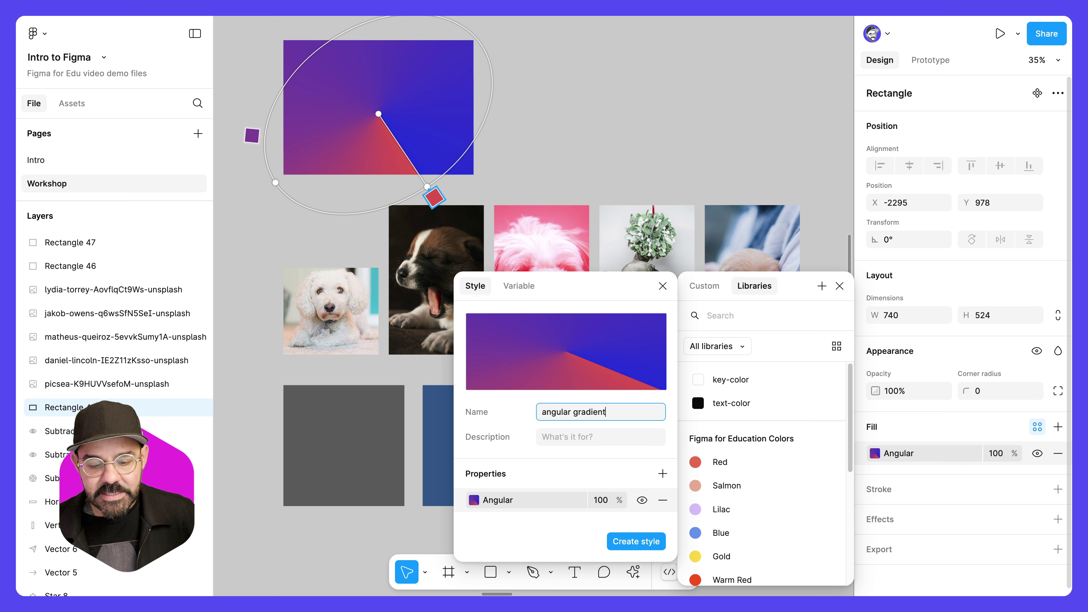
click(558, 437)
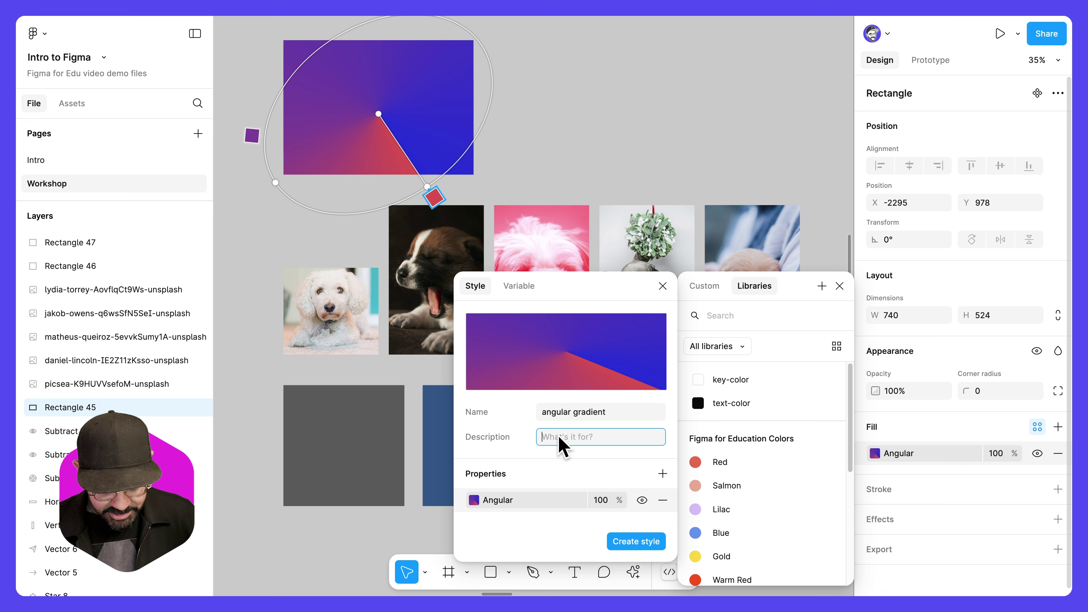
text(for fun)
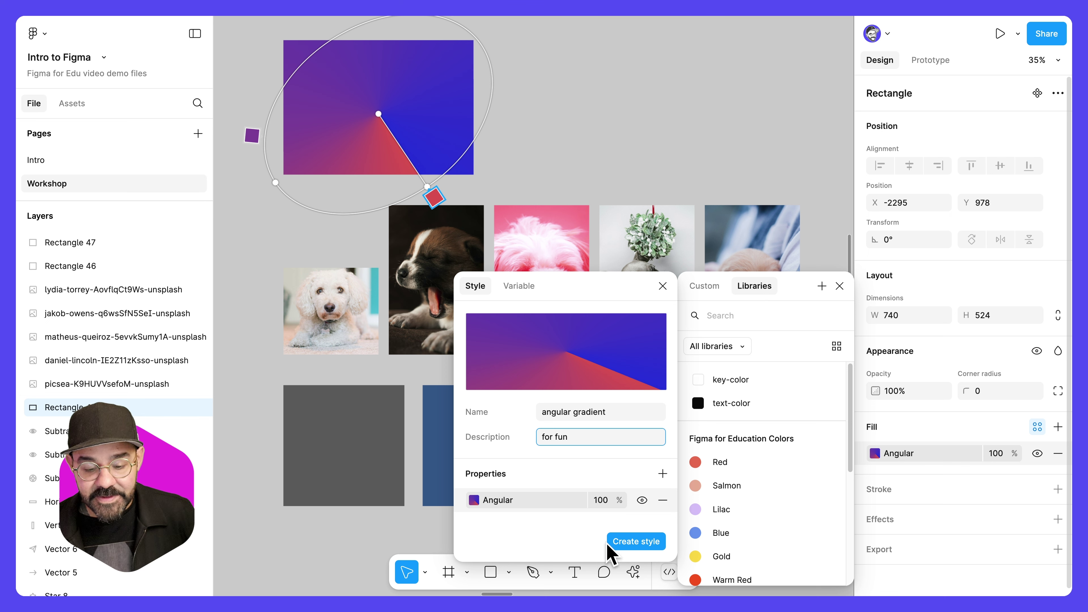
click(619, 542)
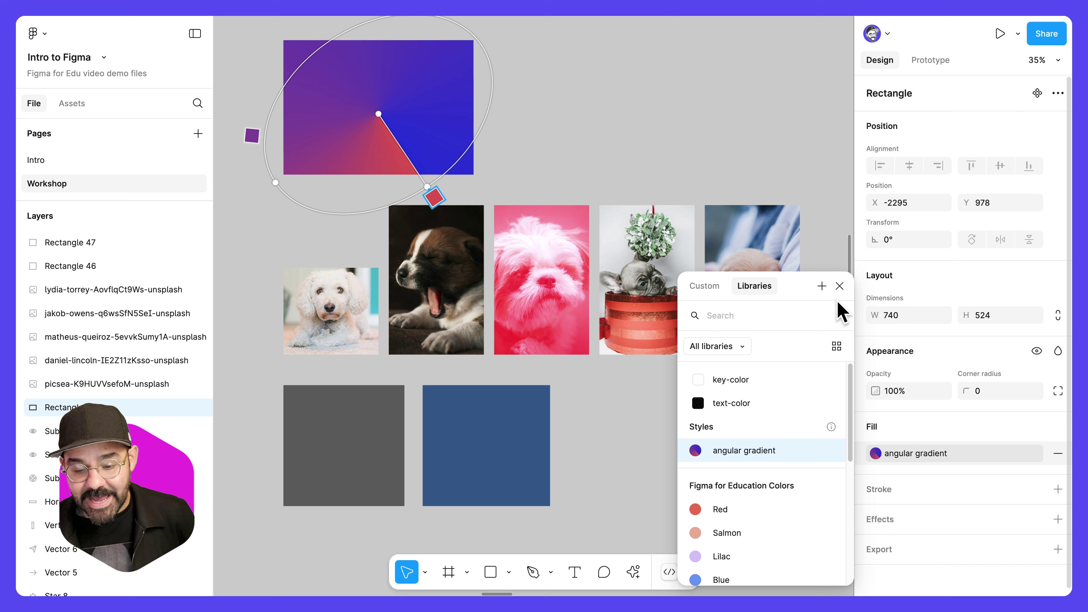
click(840, 286)
click(737, 438)
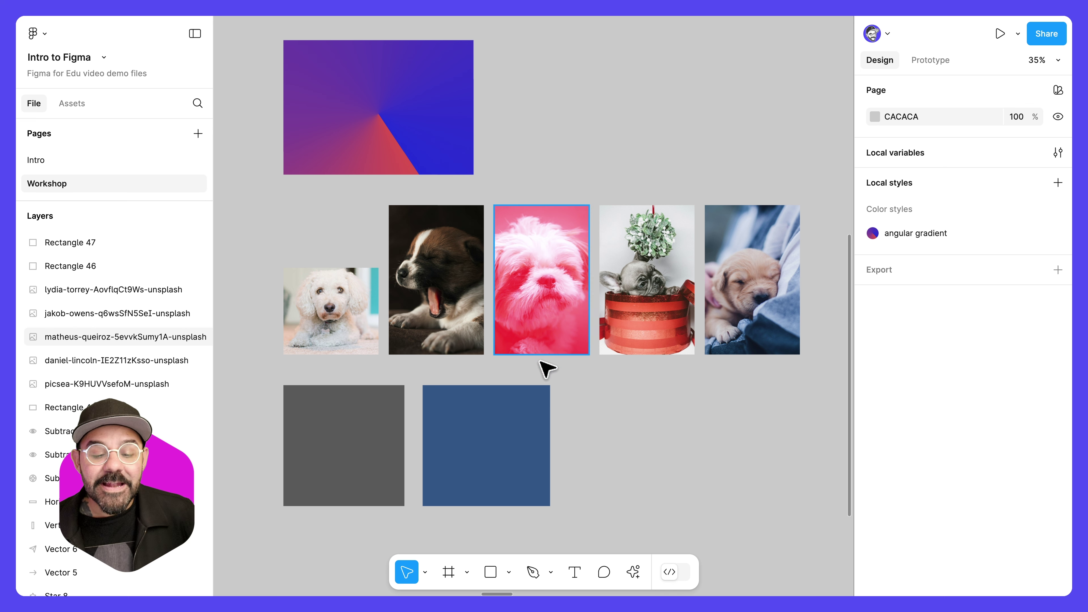
Apply the angular gradient style to the blue rectangle by sampling it from the large gradient rectangle with the eyedropper
click(512, 422)
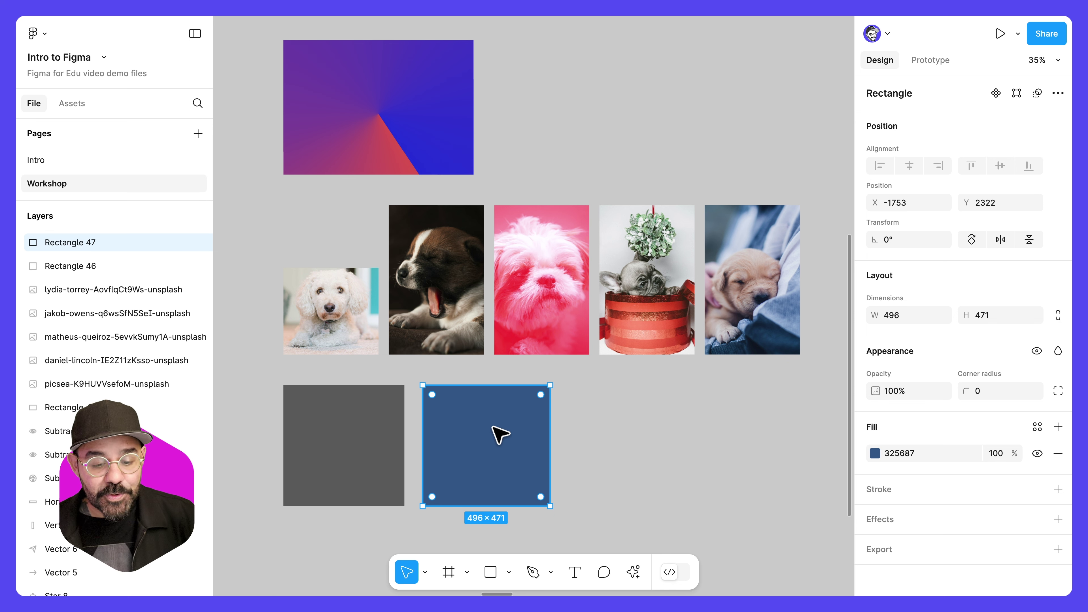
key(i)
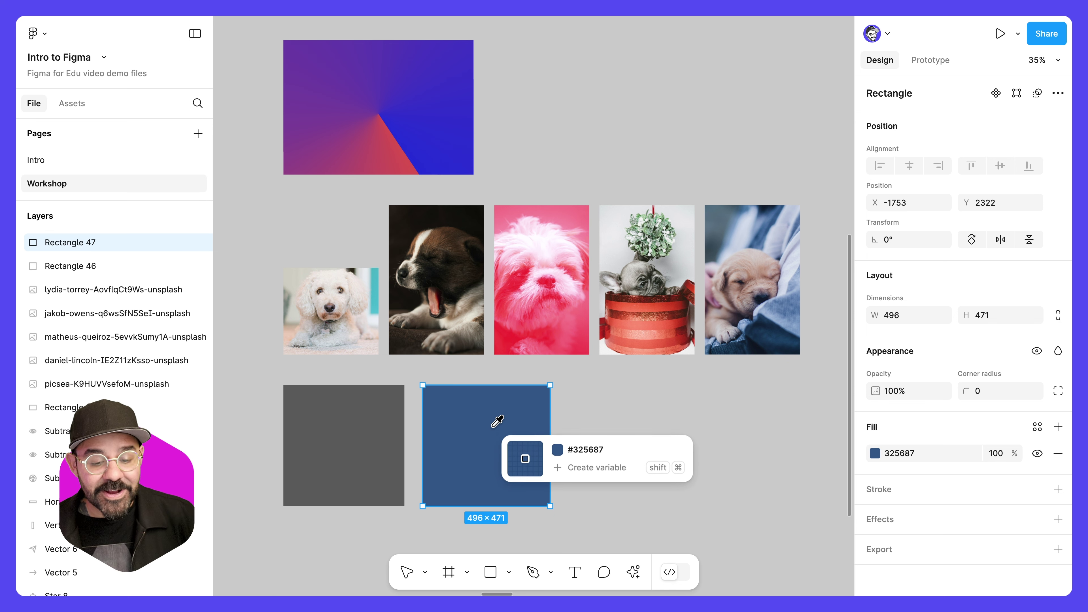
shift+click(409, 123)
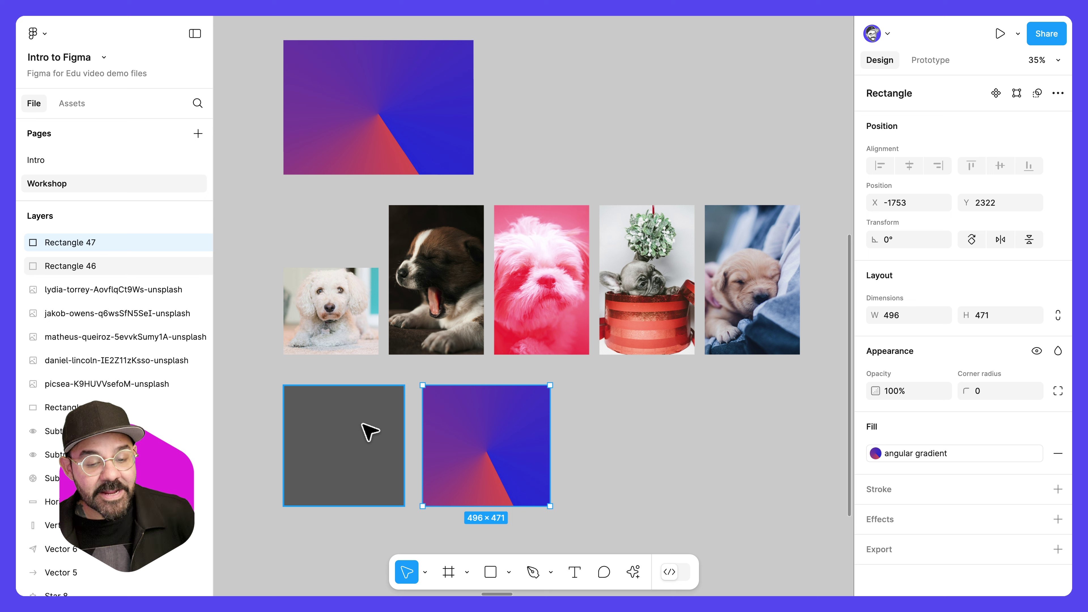
Apply the angular gradient style to the grey square by sampling it from the large gradient rectangle with the eyedropper
click(369, 432)
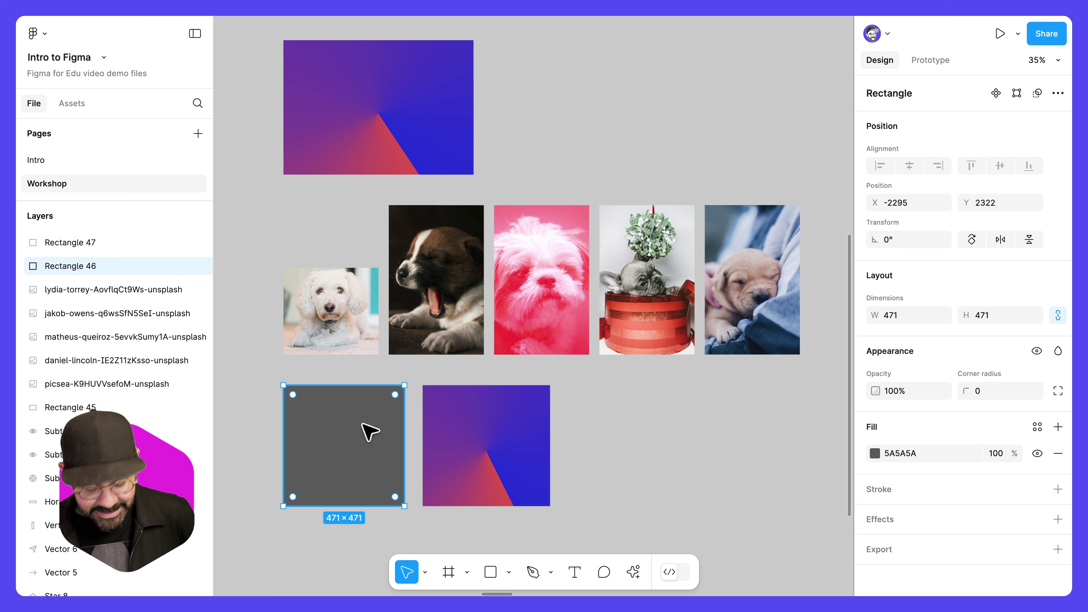
key(i)
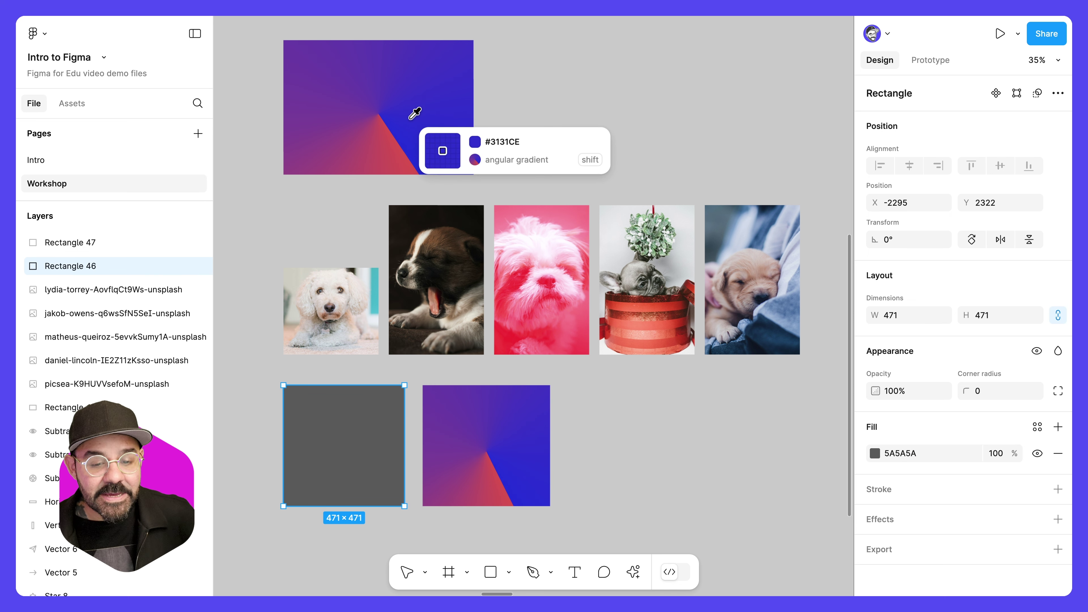
key(shift)
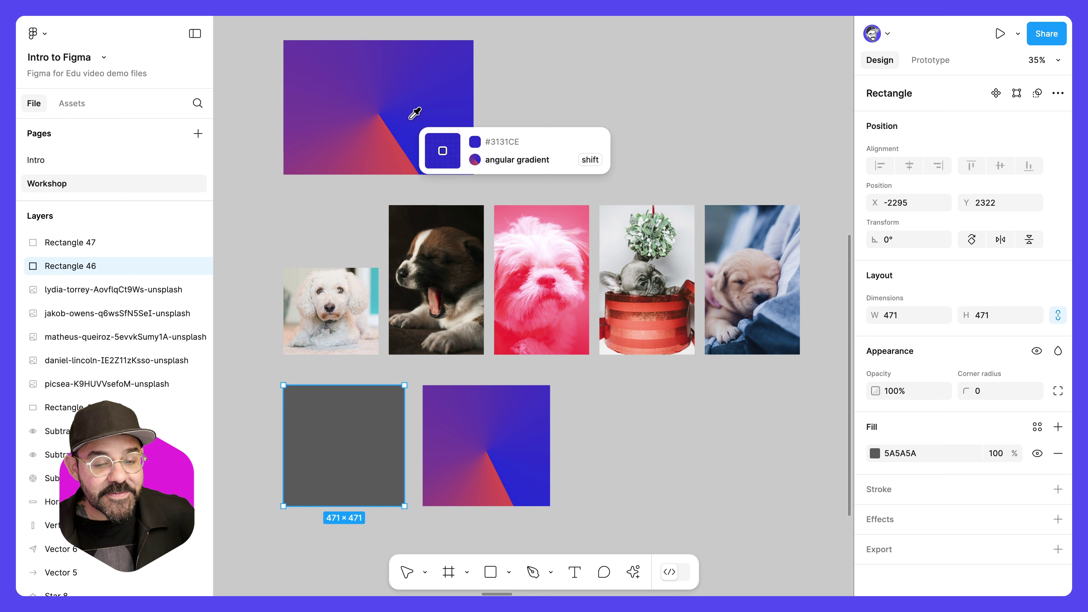
shift+click(410, 118)
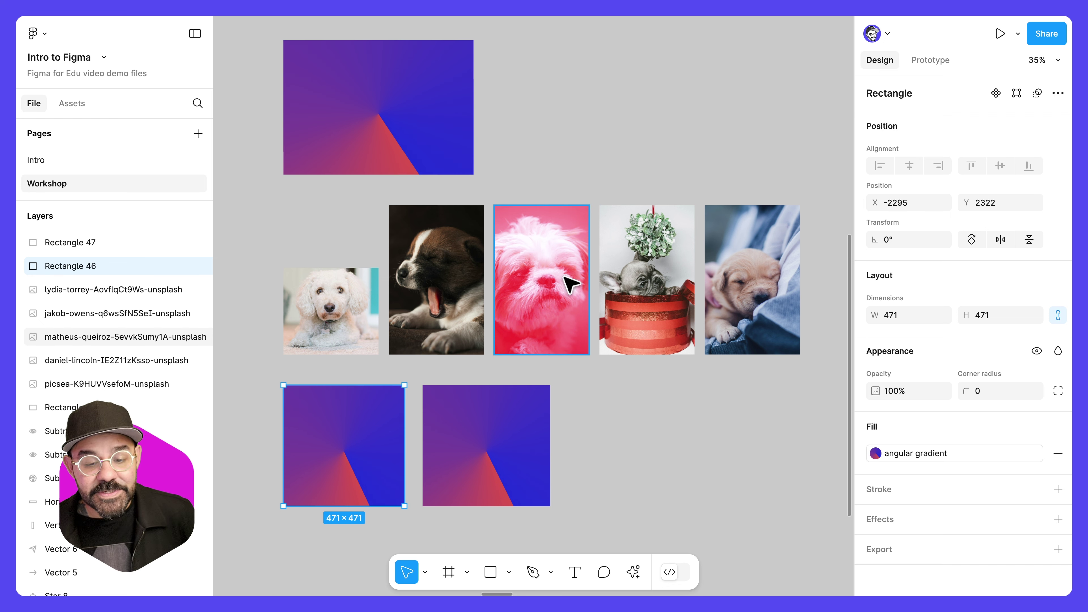
Save the rightmost sleeping-puppy photo's fill as a color style named "Puppy image" with the description "Also fun"
click(755, 306)
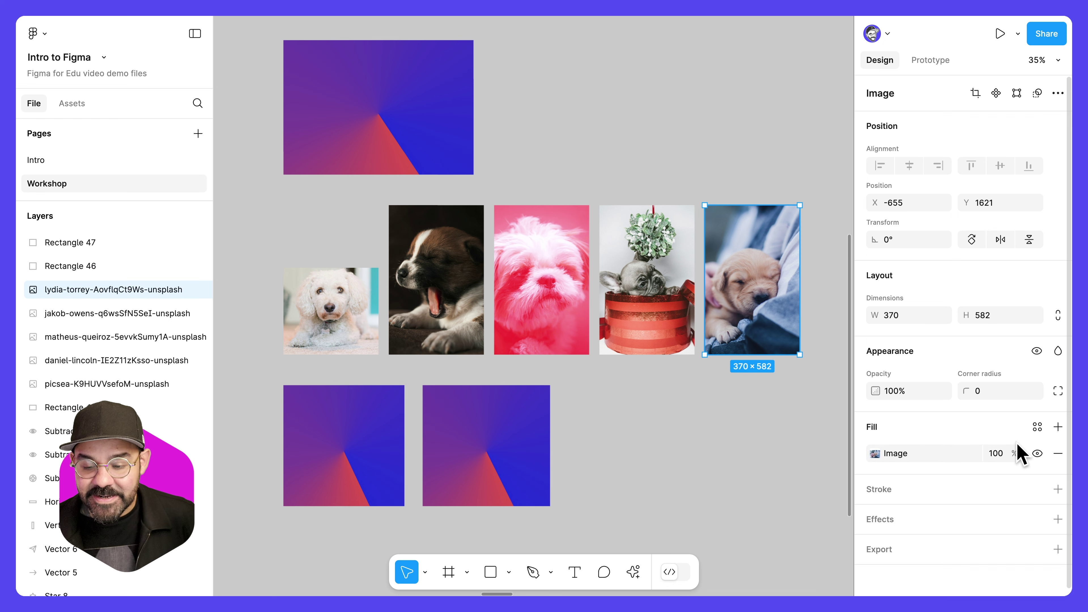
click(1038, 426)
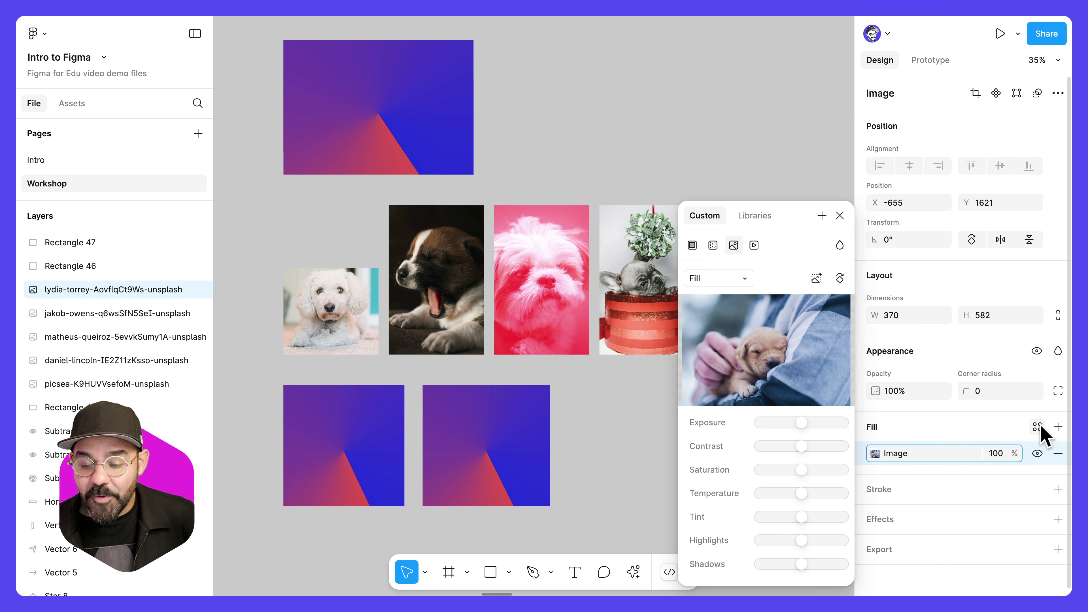
click(821, 216)
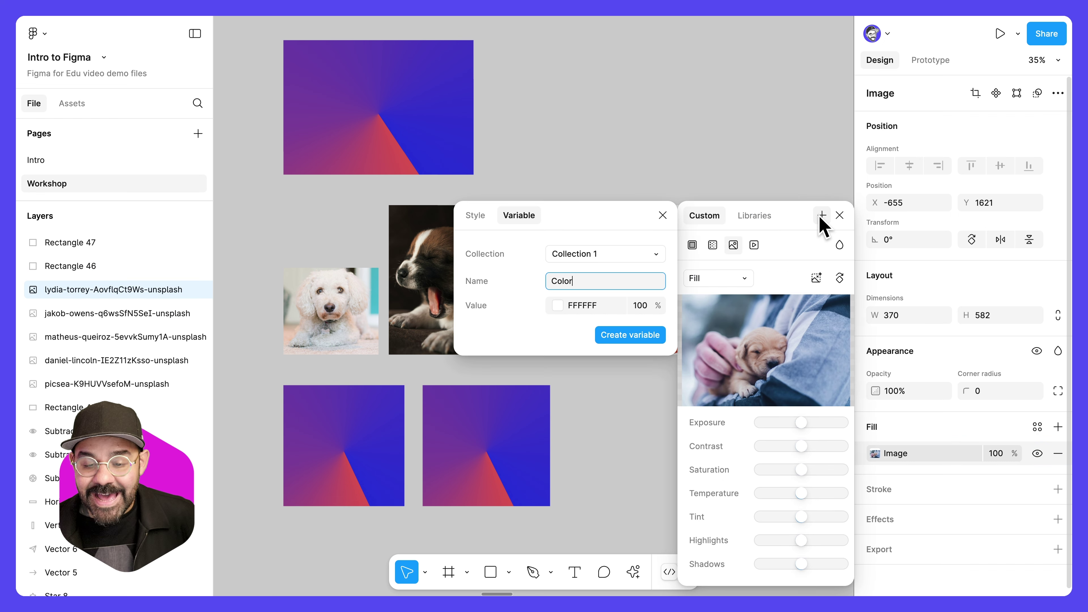
click(475, 216)
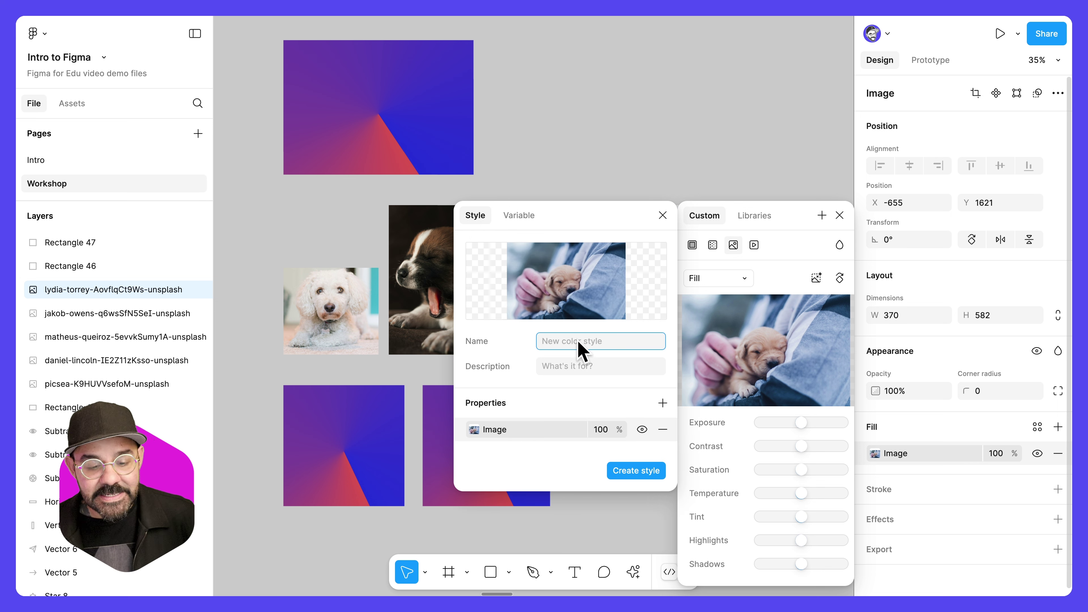
text(Pu)
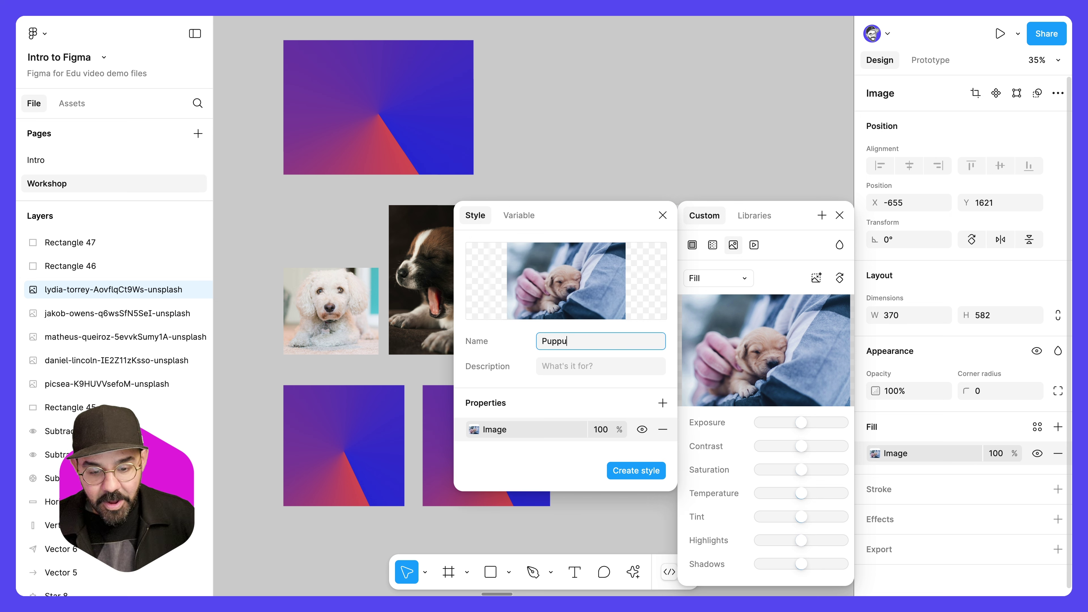
text(ppu)
key(BackSpace)
text(y image)
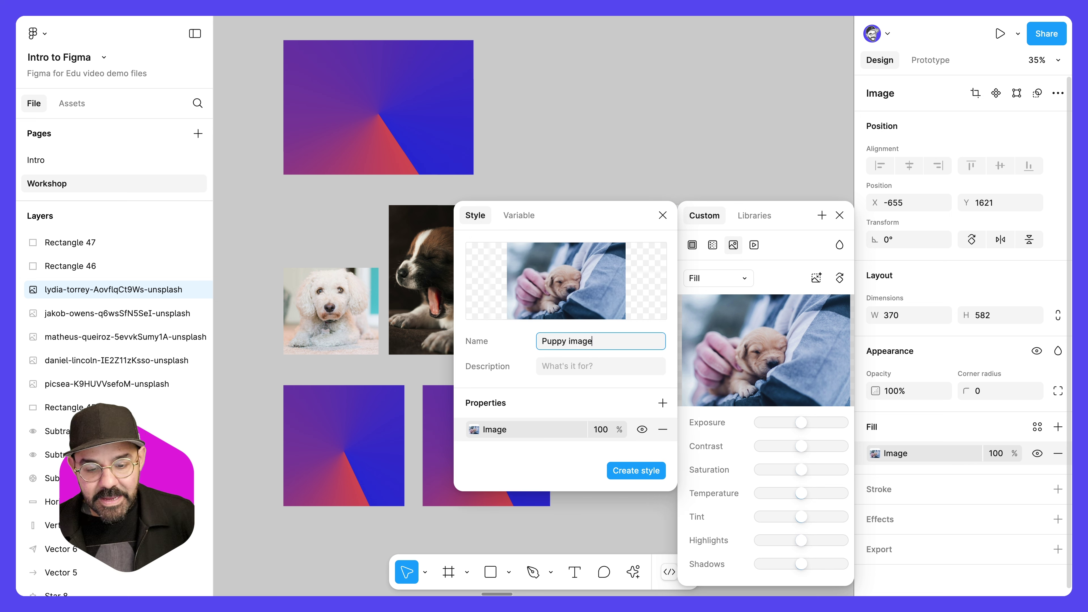
click(591, 366)
text(Also fun)
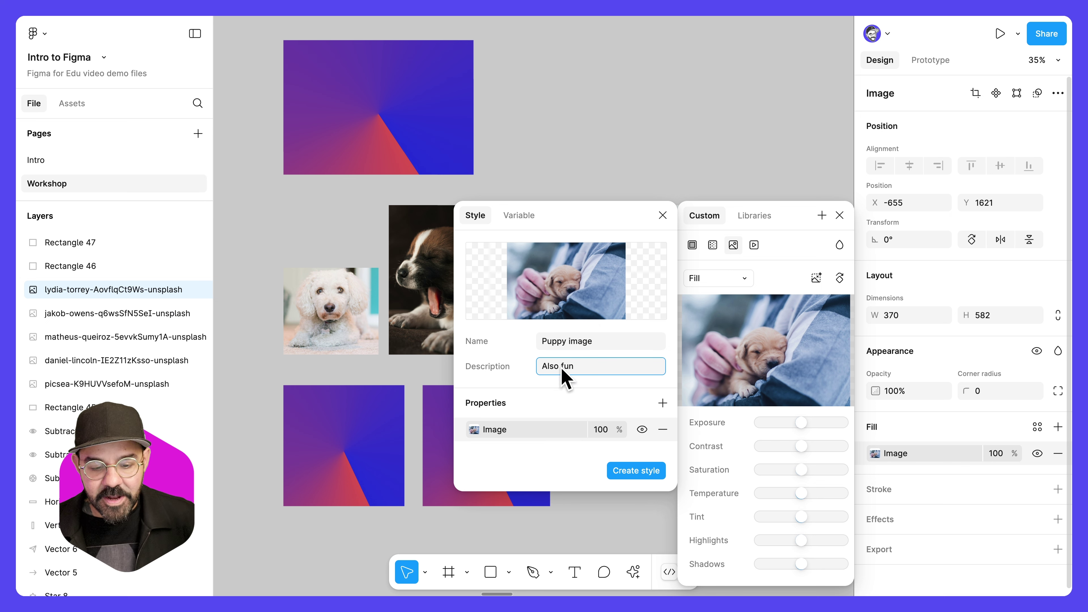
click(639, 470)
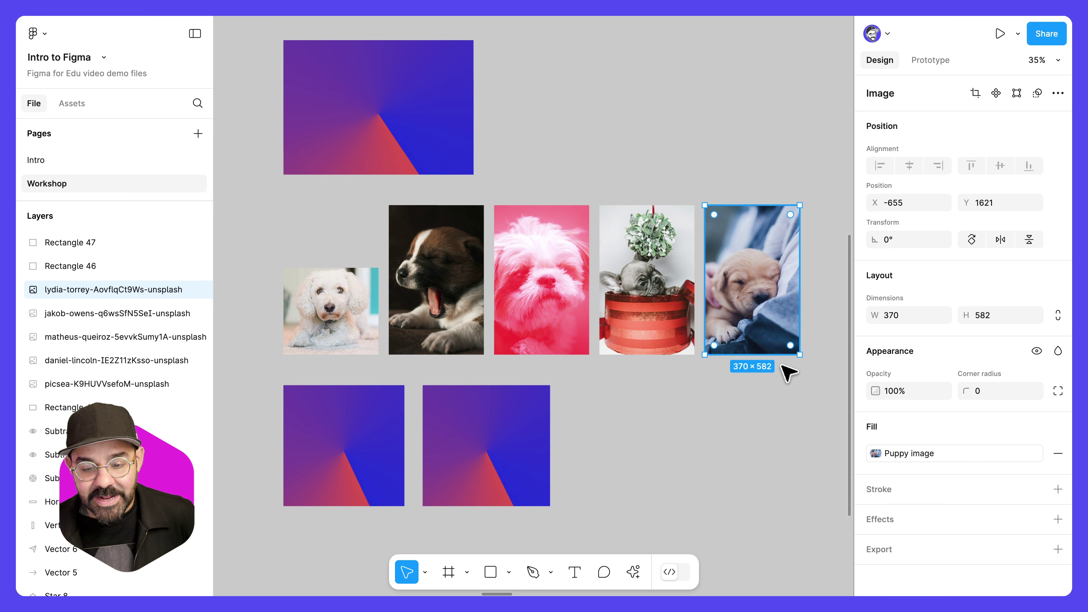
click(748, 437)
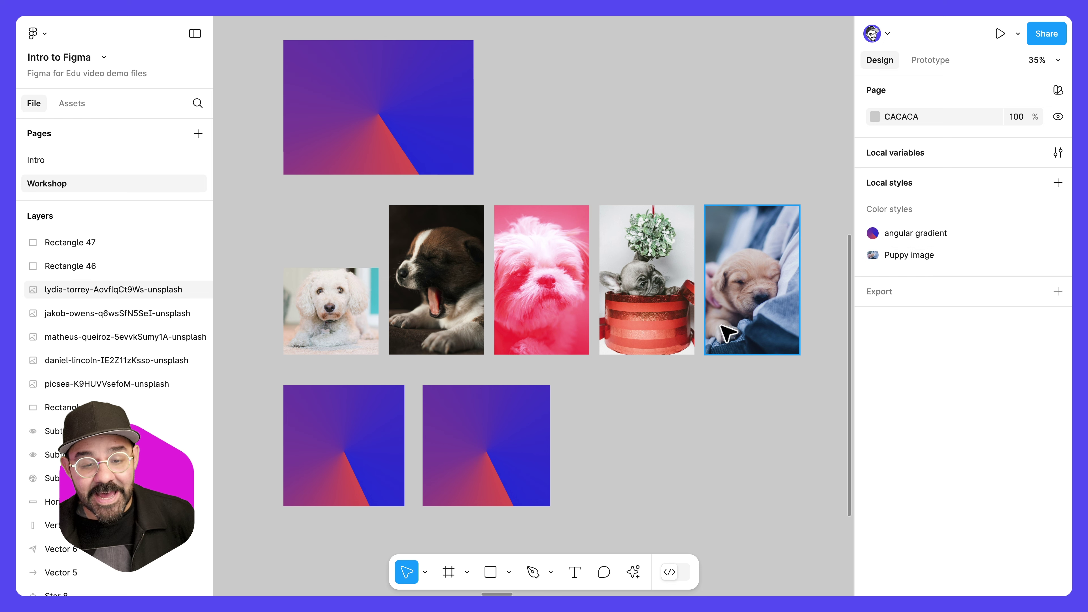
Replace the large gradient rectangle's fill with the Puppy image style from the libraries
click(454, 151)
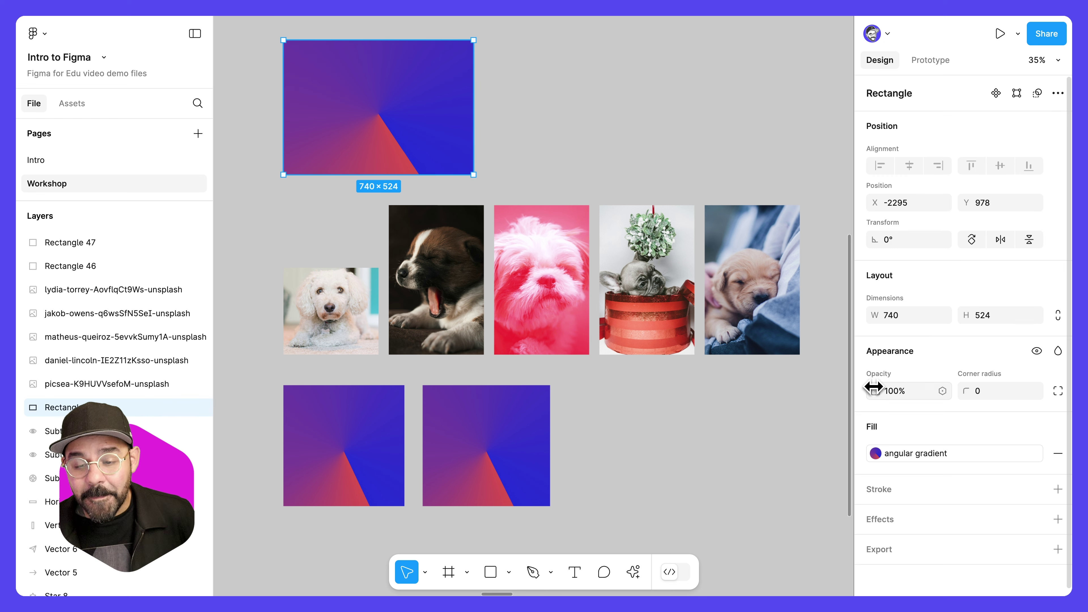
click(946, 458)
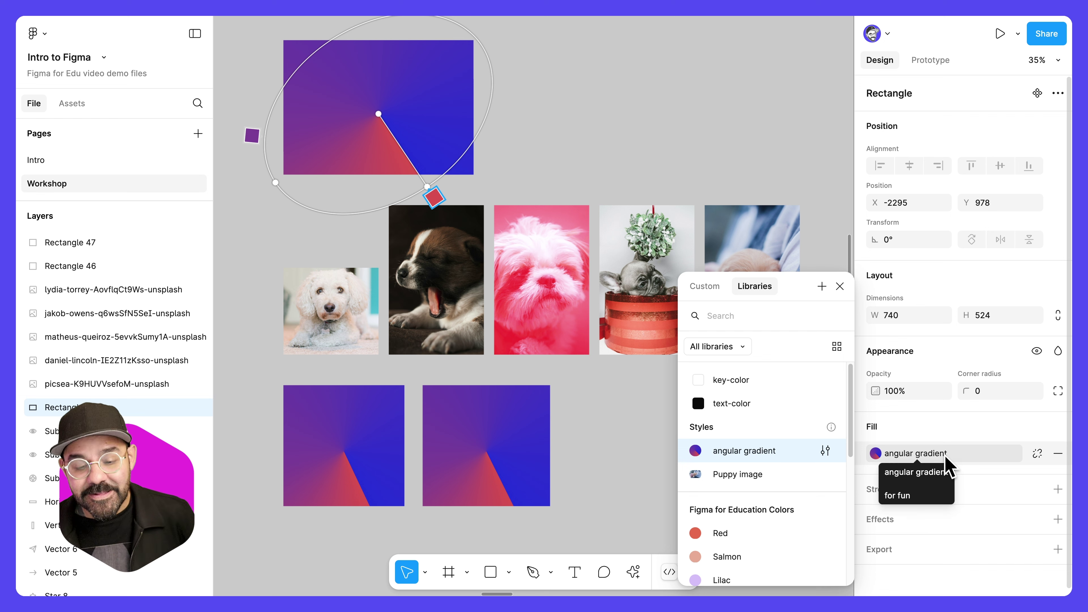
click(773, 473)
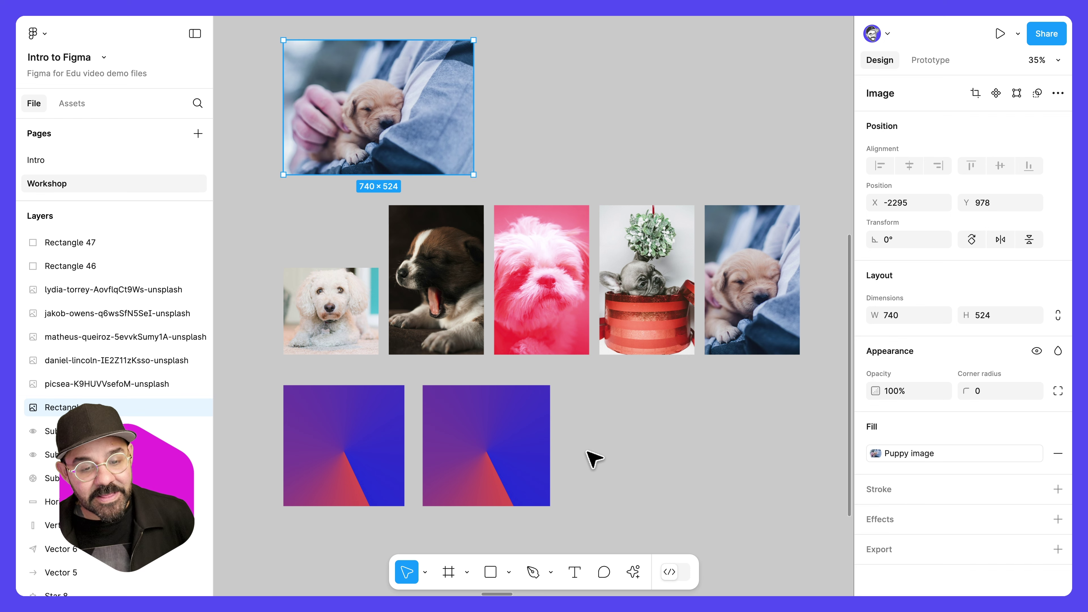
Fill both lower rectangles with blue 7A97C1 sampled from the large puppy rectangle, replacing it with the Puppy image style by eyedropper
click(518, 448)
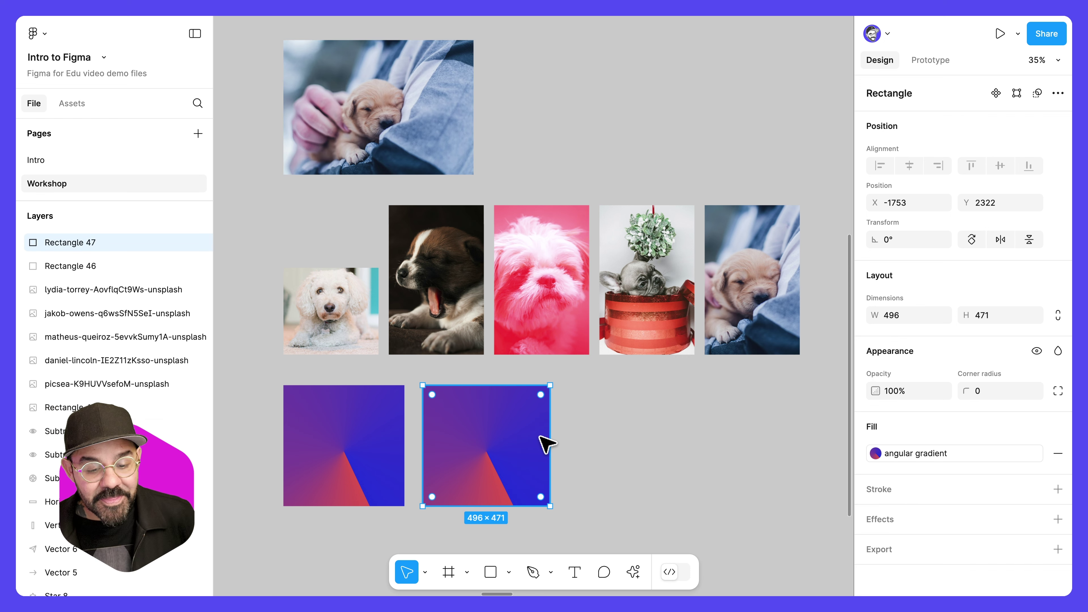
shift+click(369, 444)
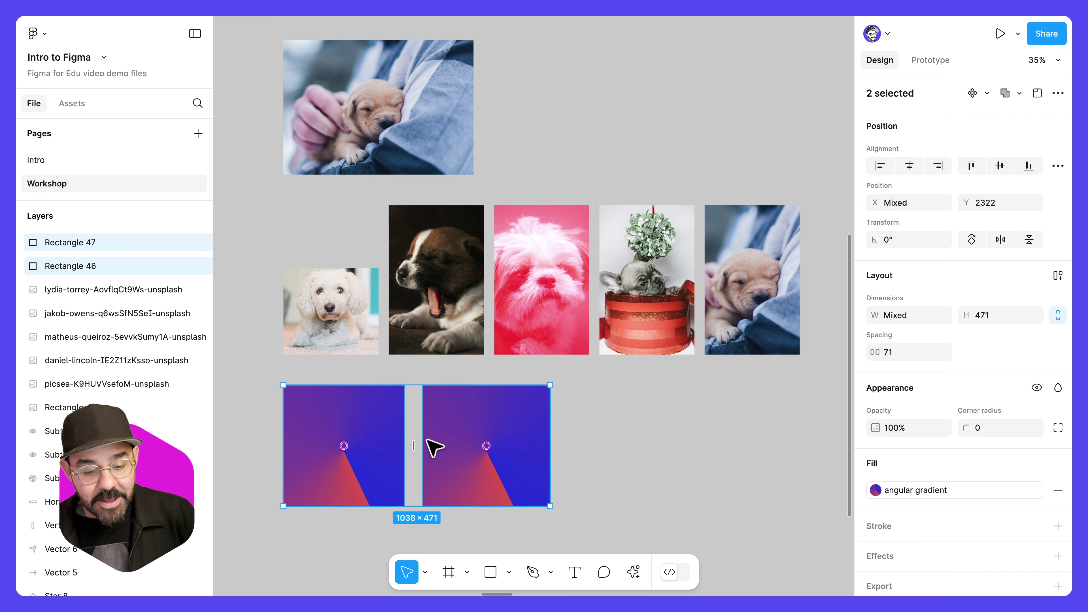
key(i)
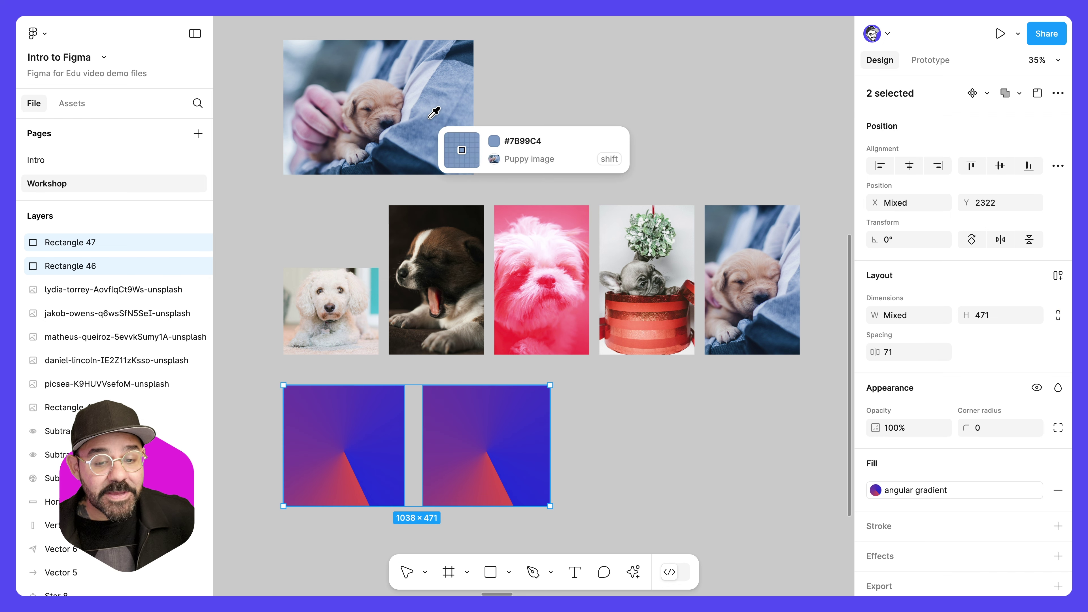
click(430, 117)
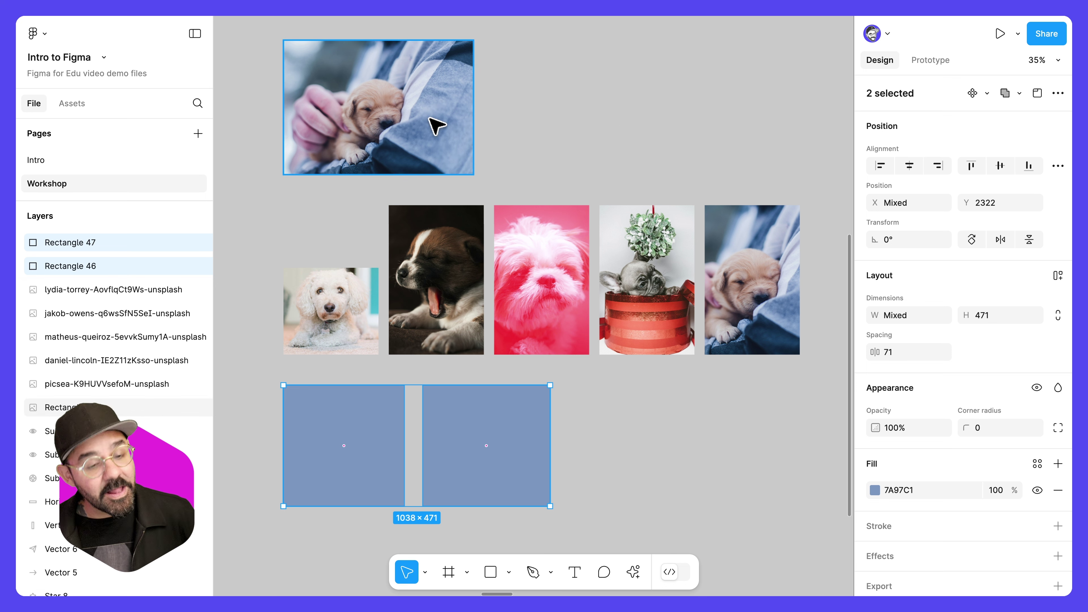
key(i)
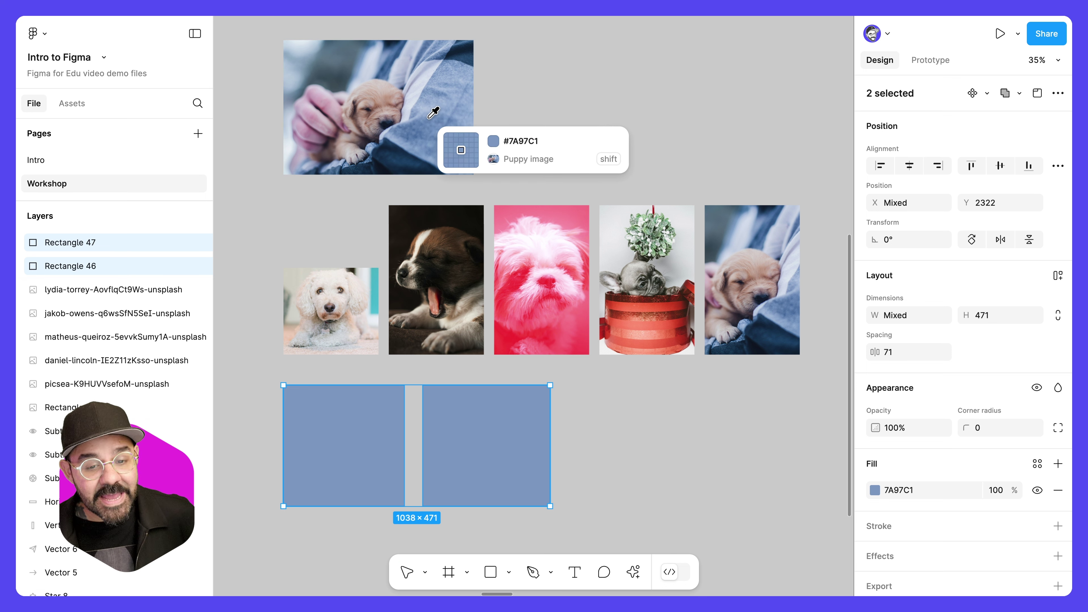
shift+click(430, 117)
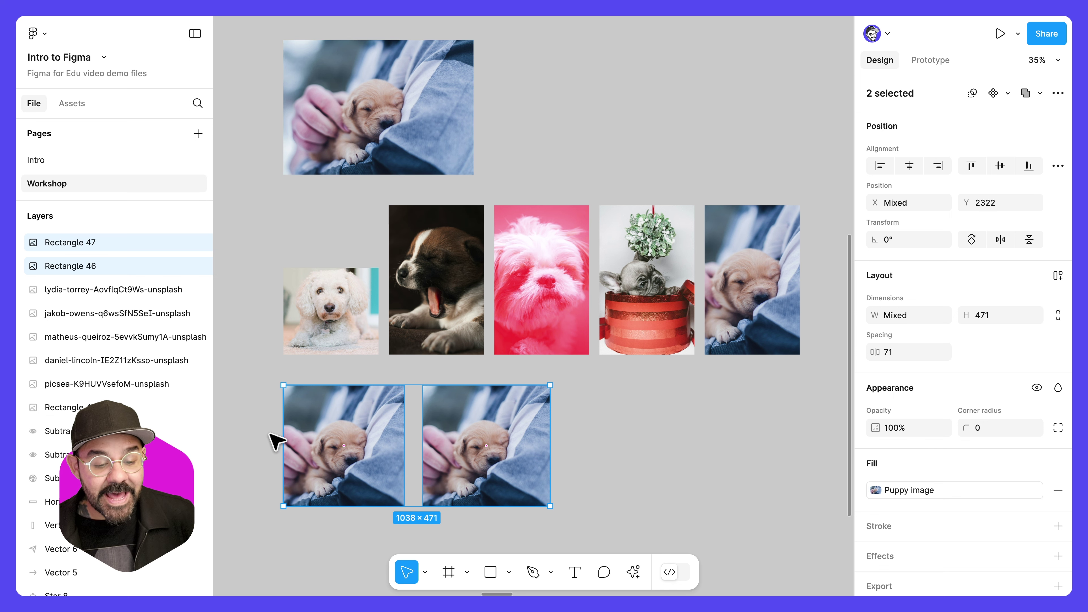
Delete the two lower rectangles beneath the row of dog photos
drag(267, 428, 301, 446)
shift+click(507, 485)
key(Delete)
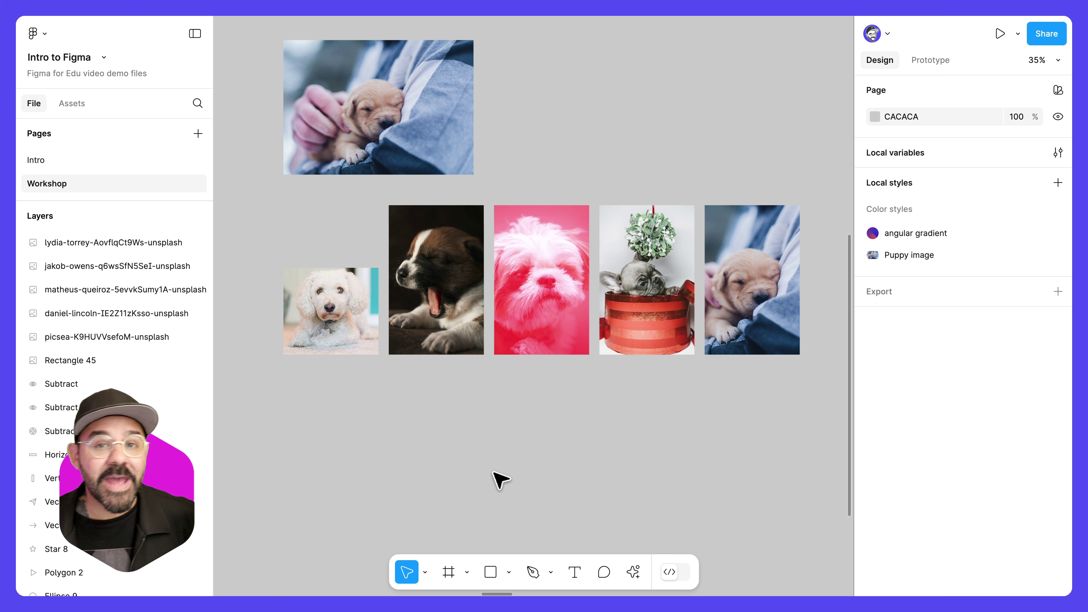
scroll(494, 471, up, 3)
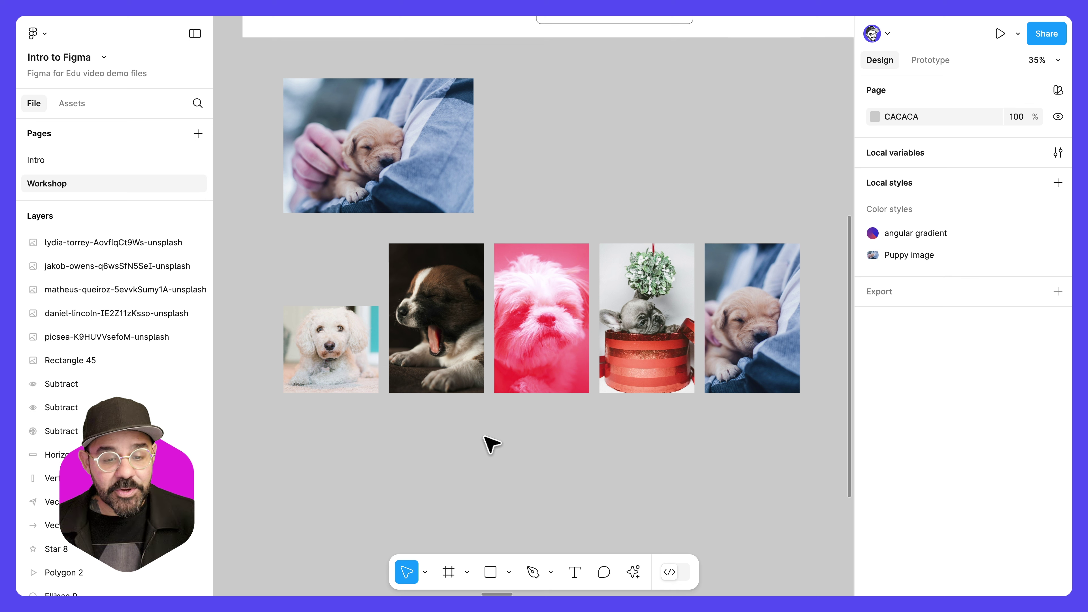
click(448, 305)
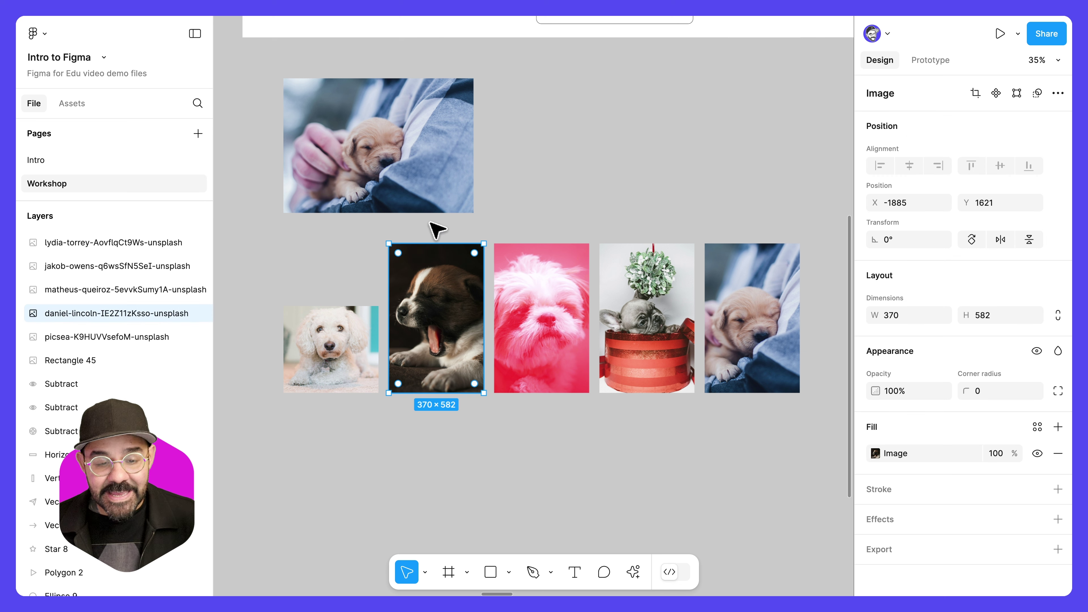
key(i)
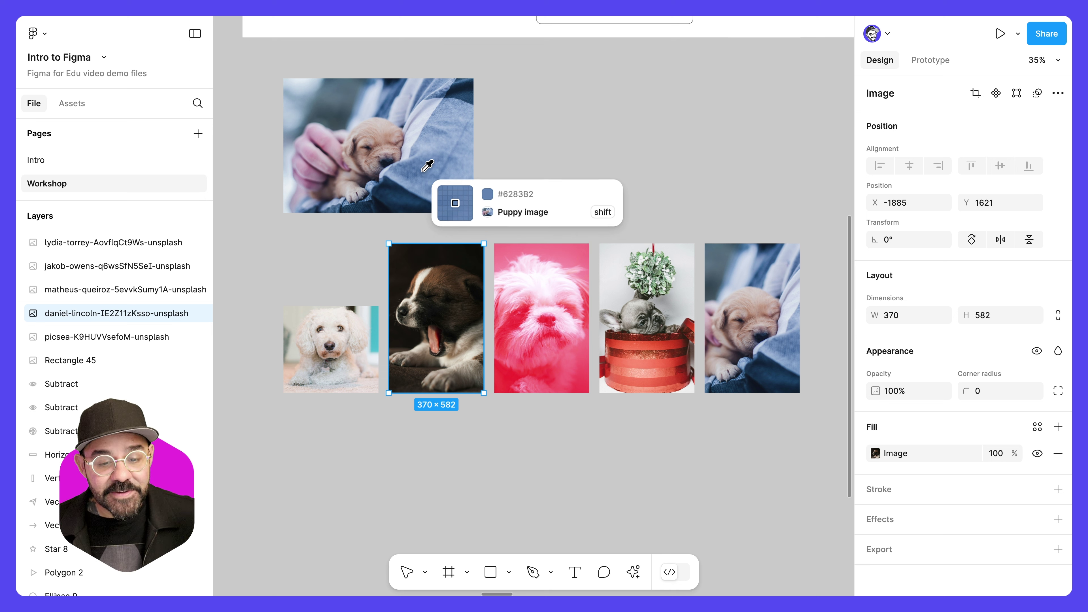
shift+click(440, 249)
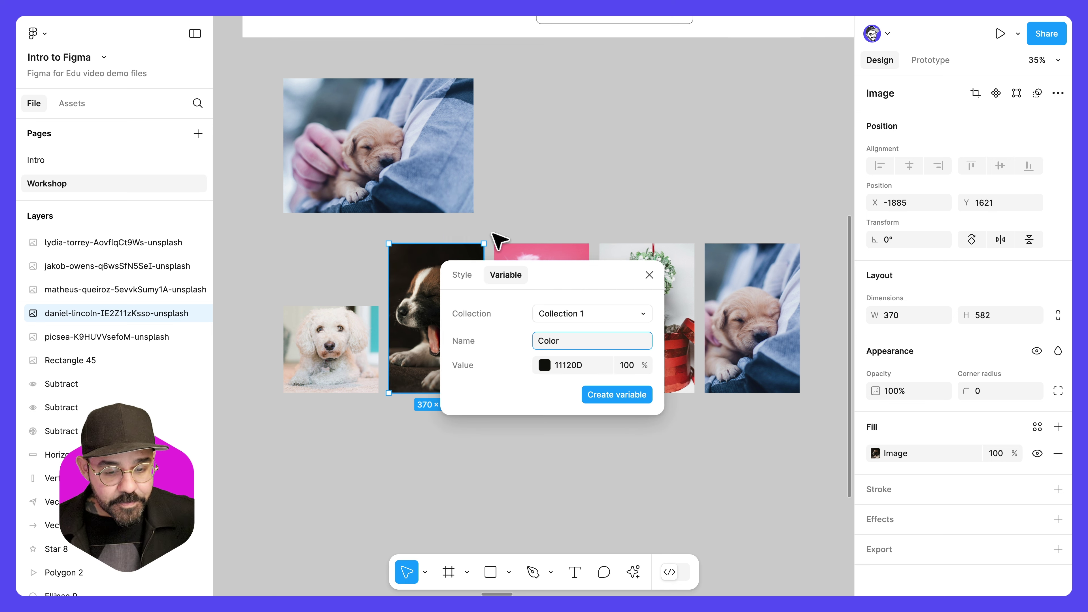
click(649, 275)
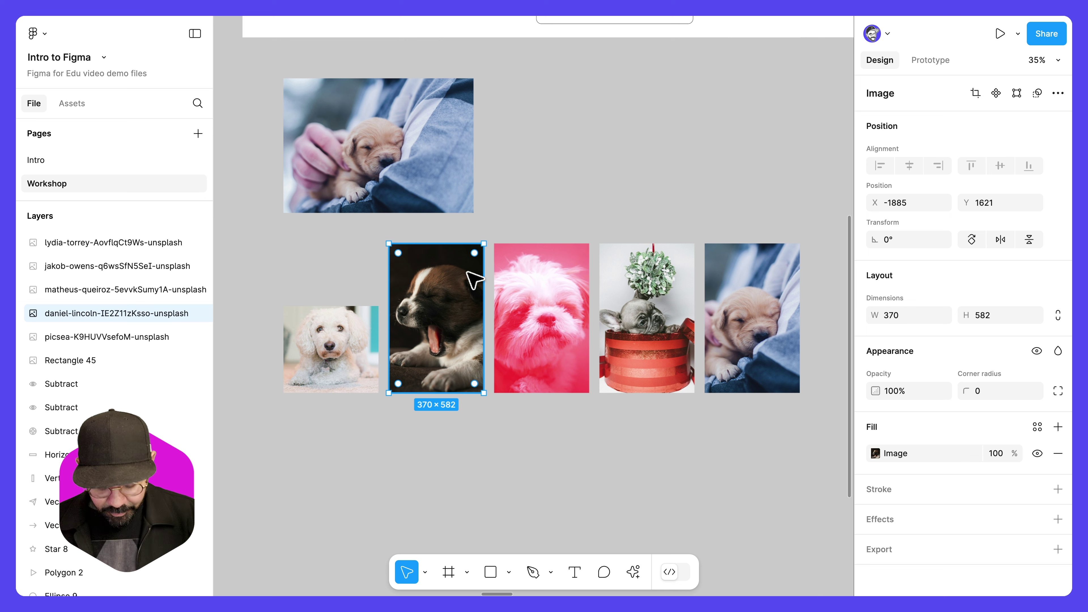
Open variable creation with dark color 14130F sampled from the yawning-puppy photo, view the style option, and exit without creating anything
key(i)
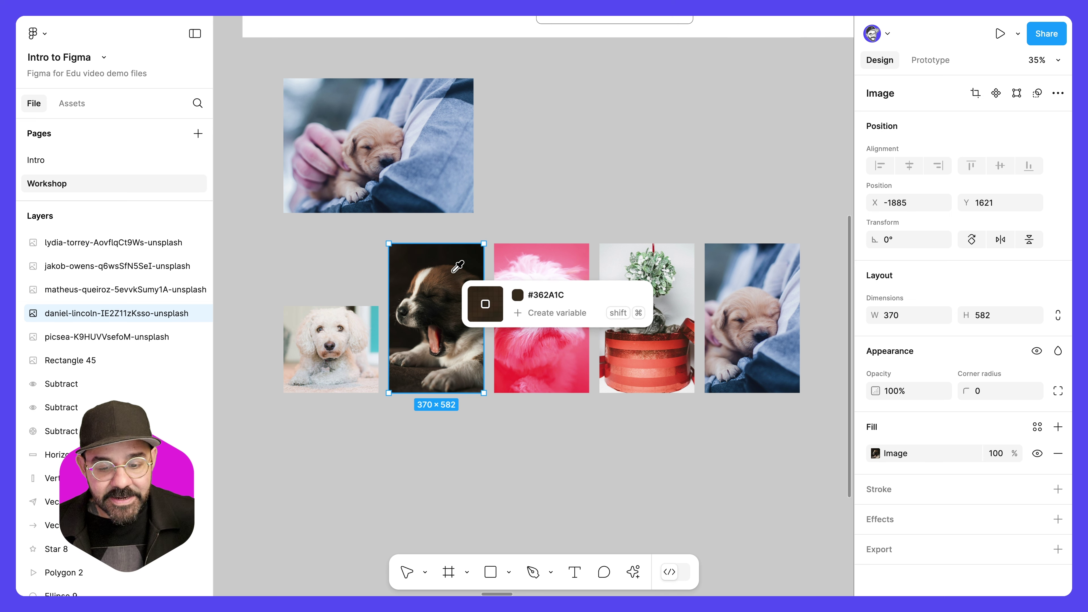
key(shift)
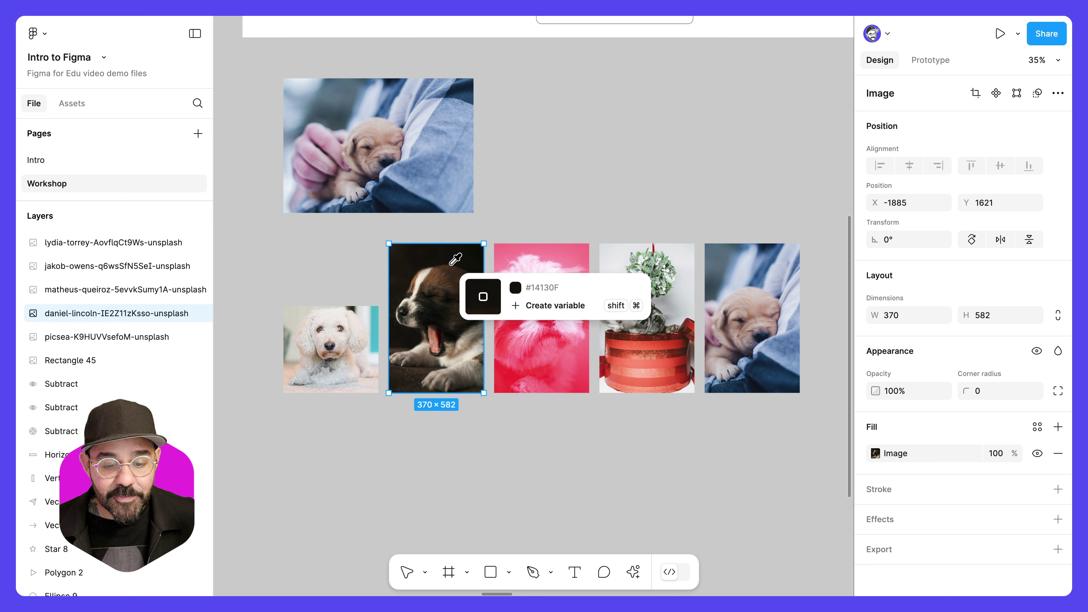
shift+super+click(455, 256)
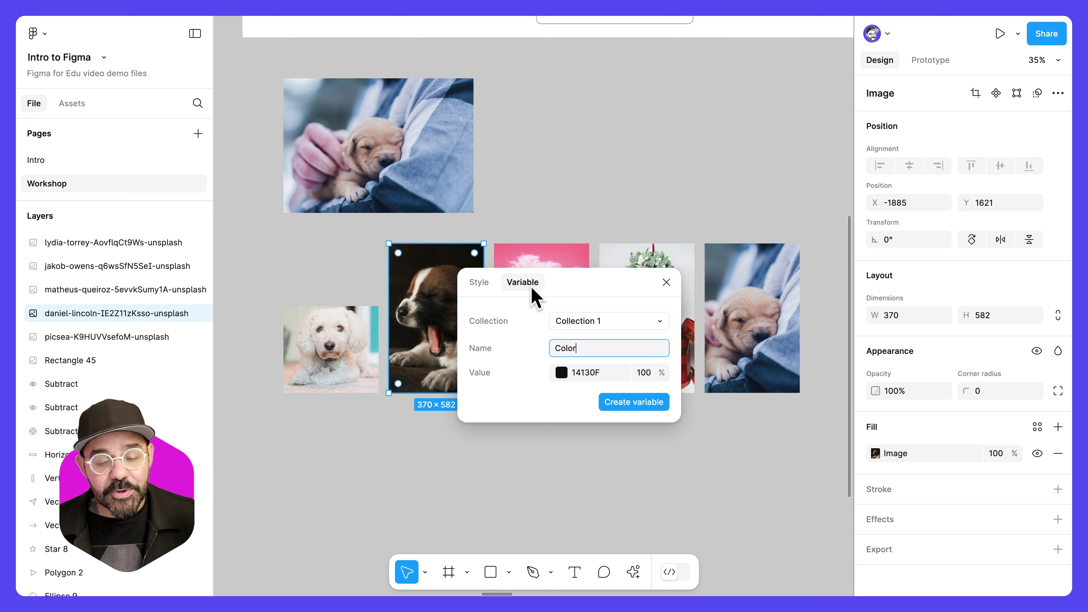
click(477, 285)
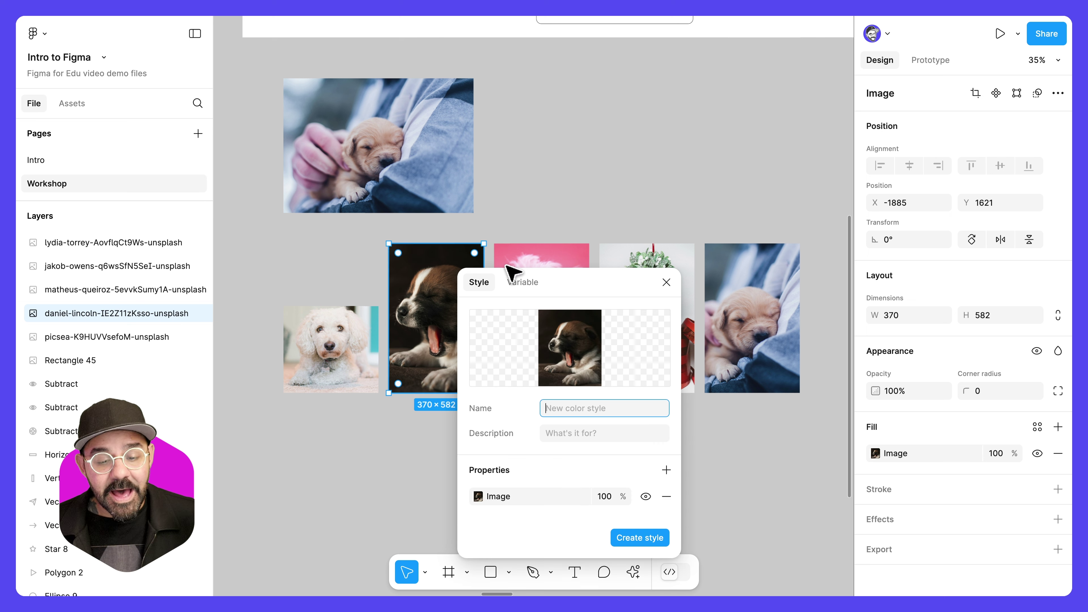
click(667, 282)
click(626, 449)
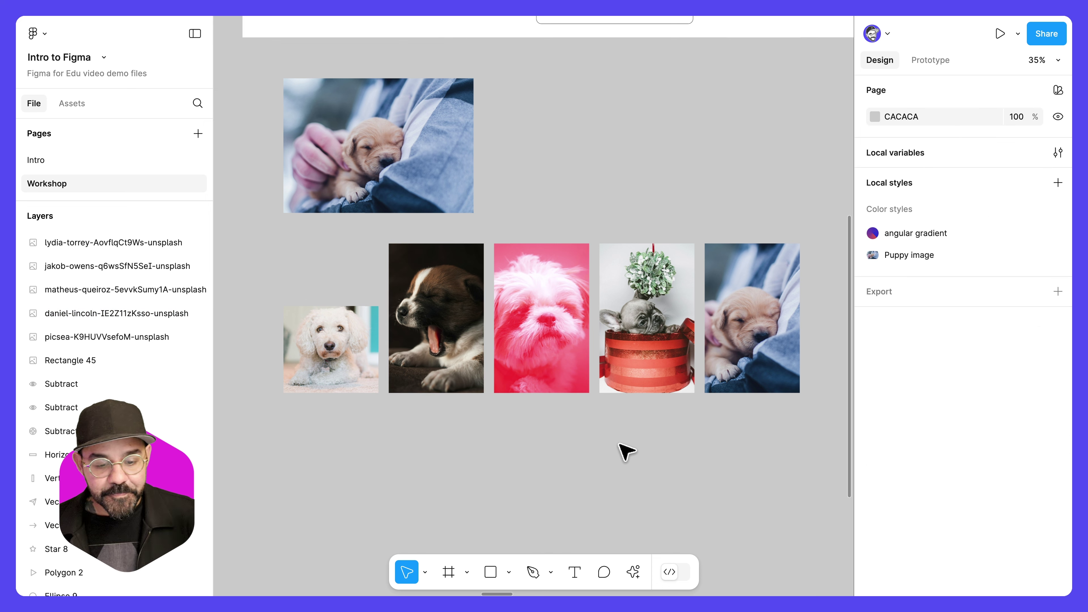
scroll(625, 449, down, 3)
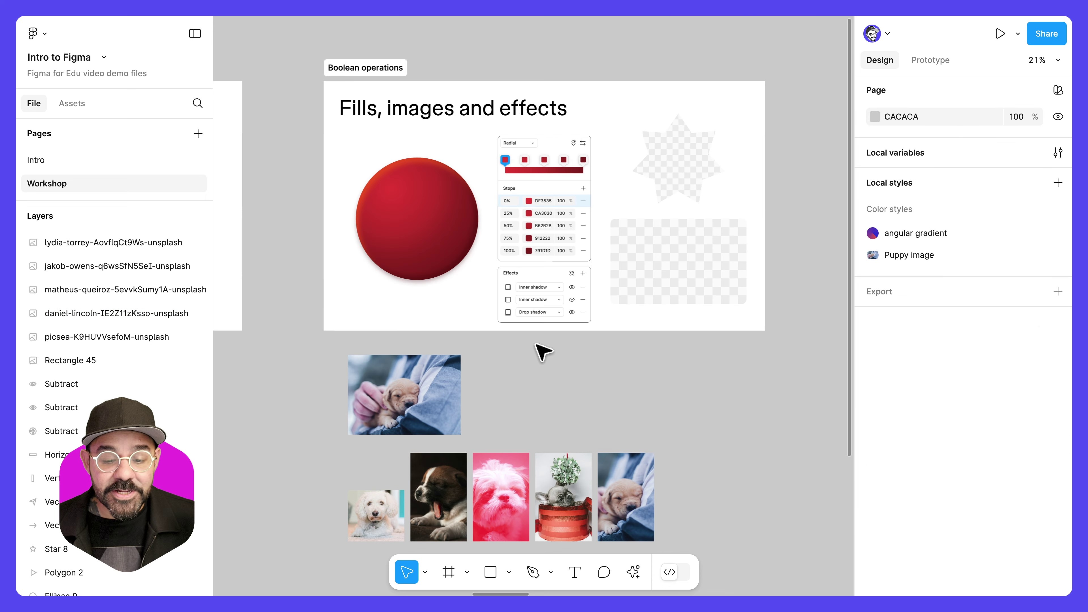
scroll(540, 288, up, 3)
scroll(547, 283, down, 3)
key(space)
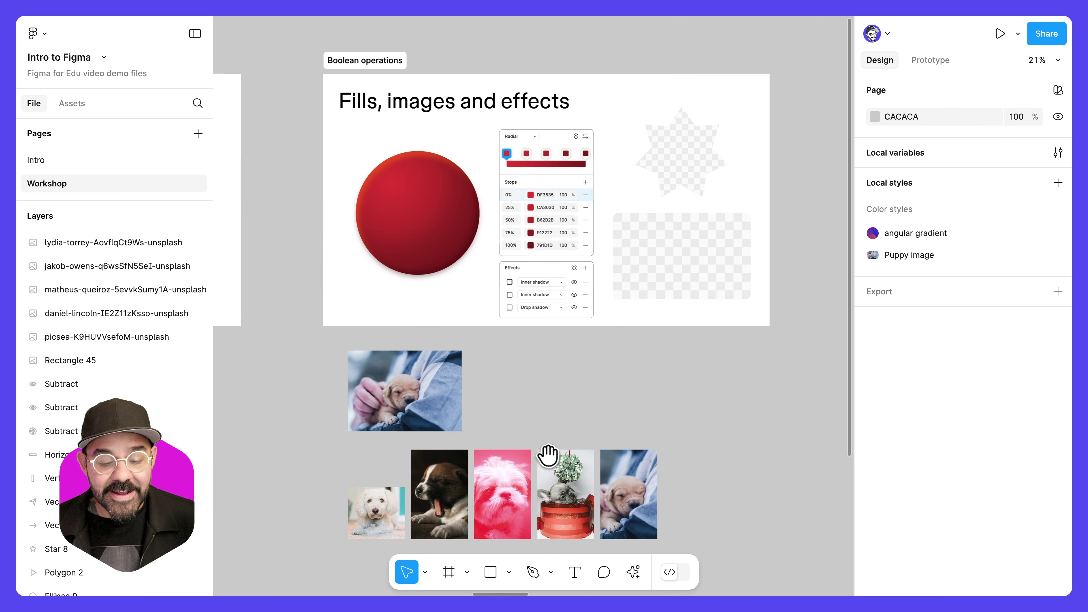
Draw a rectangle about 617 × 442 below the row of dog photos and move it toward the row's middle
scroll(552, 407, down, 5)
scroll(539, 389, up, 3)
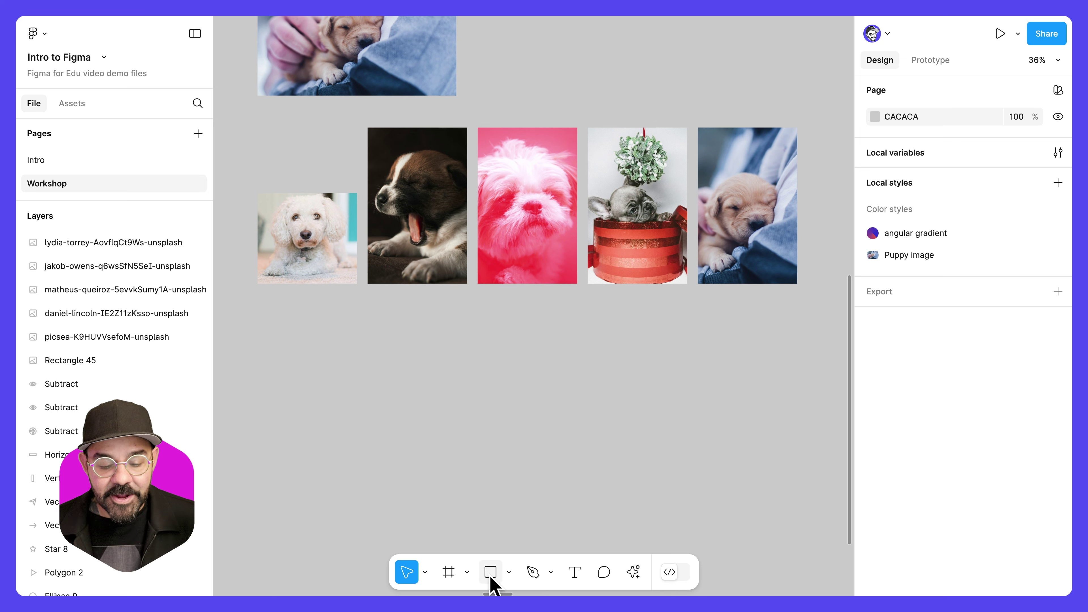
click(492, 576)
drag(309, 358, 469, 477)
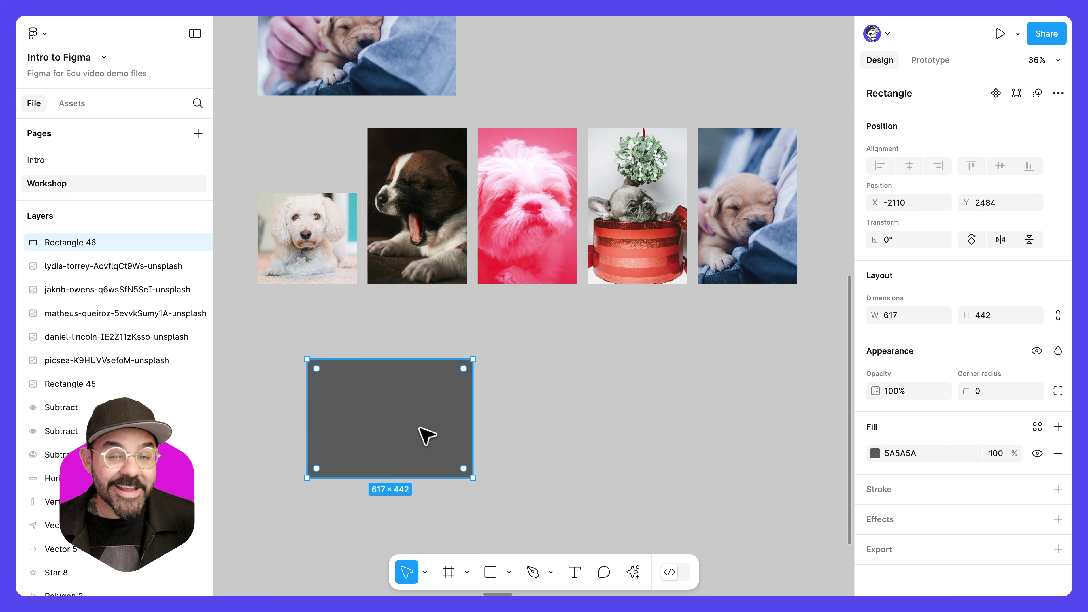
drag(425, 437, 507, 424)
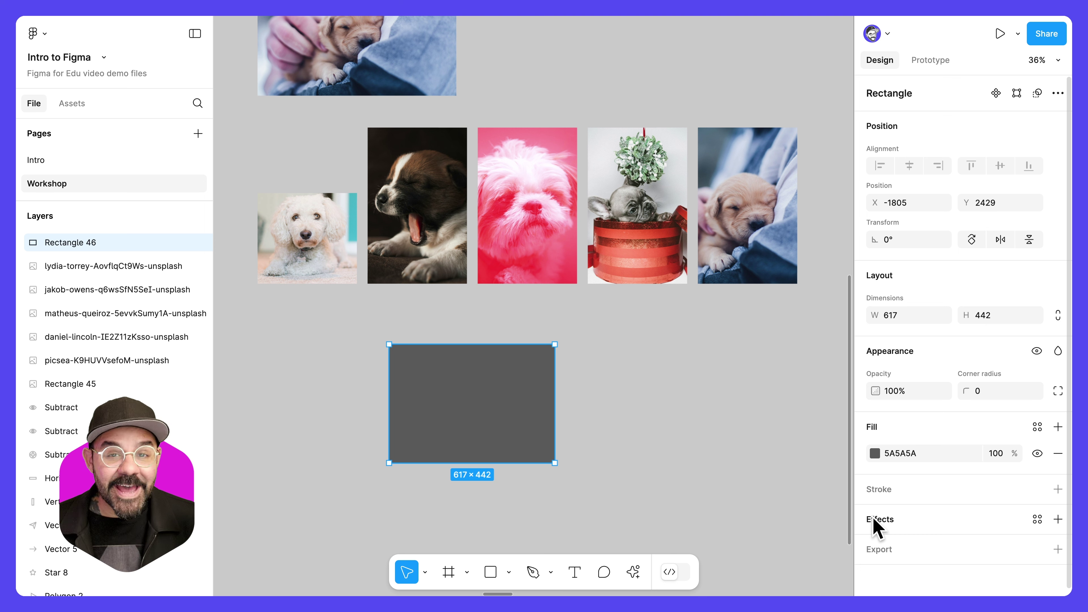
Change the new rectangle's fill to blue 3A6EF2
click(875, 454)
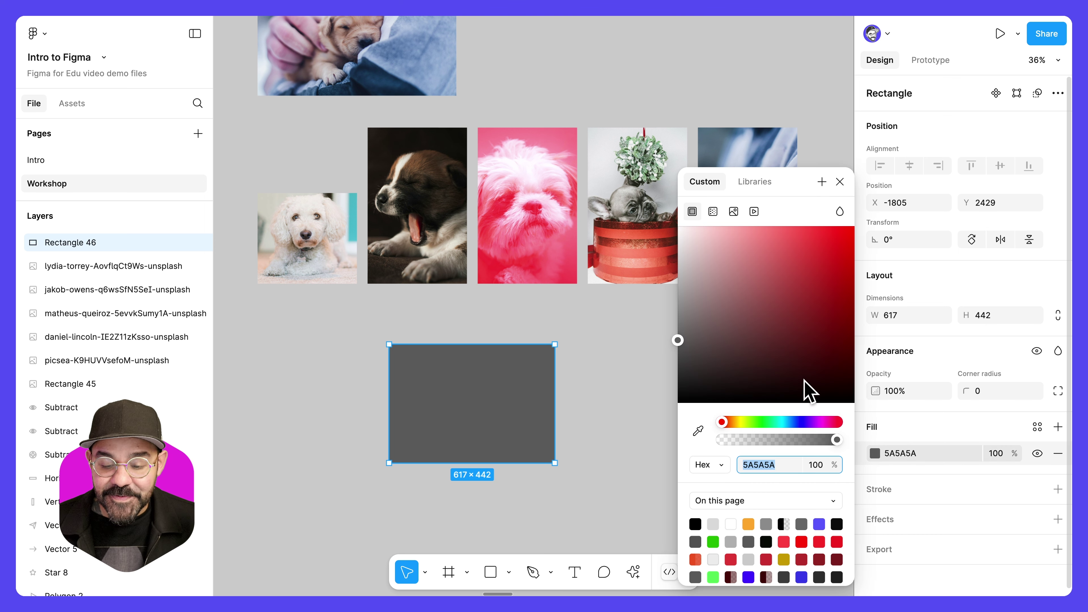
click(794, 422)
drag(806, 300, 826, 233)
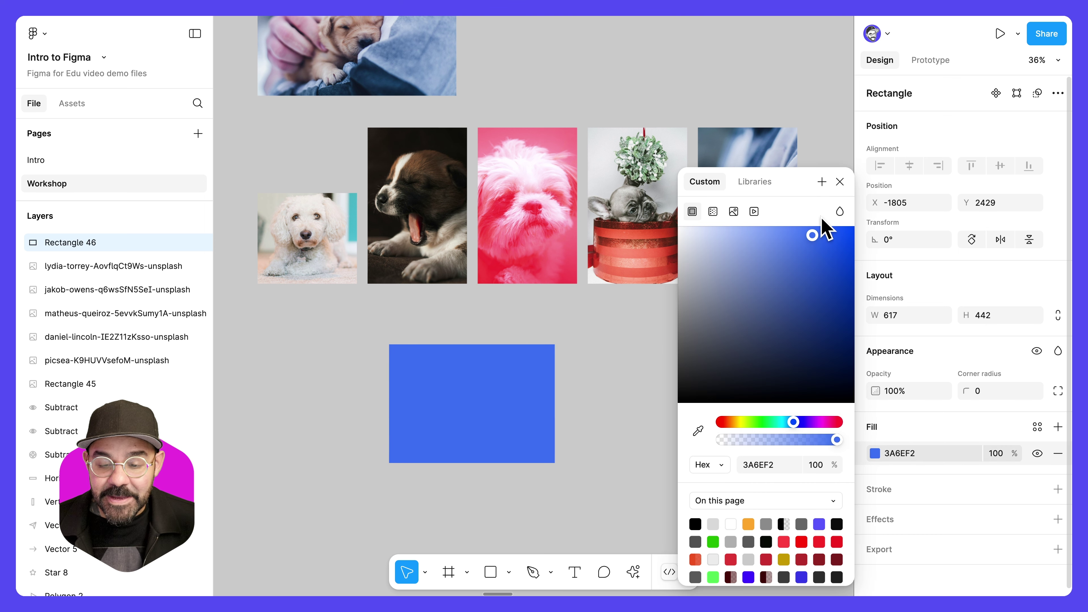
click(839, 183)
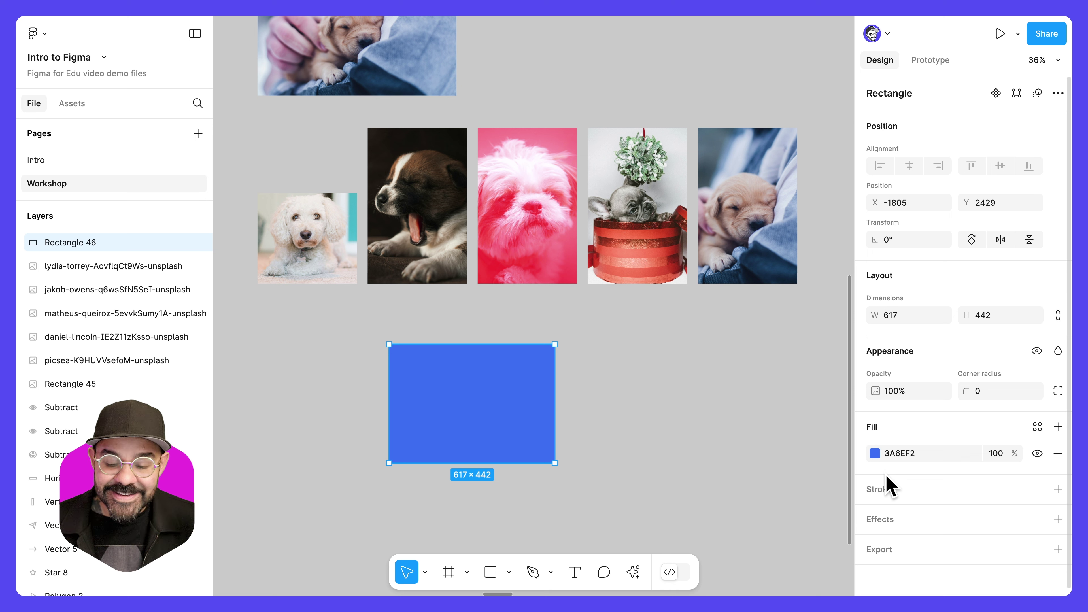
Add an effect to the blue rectangle and make it an inner shadow
click(893, 519)
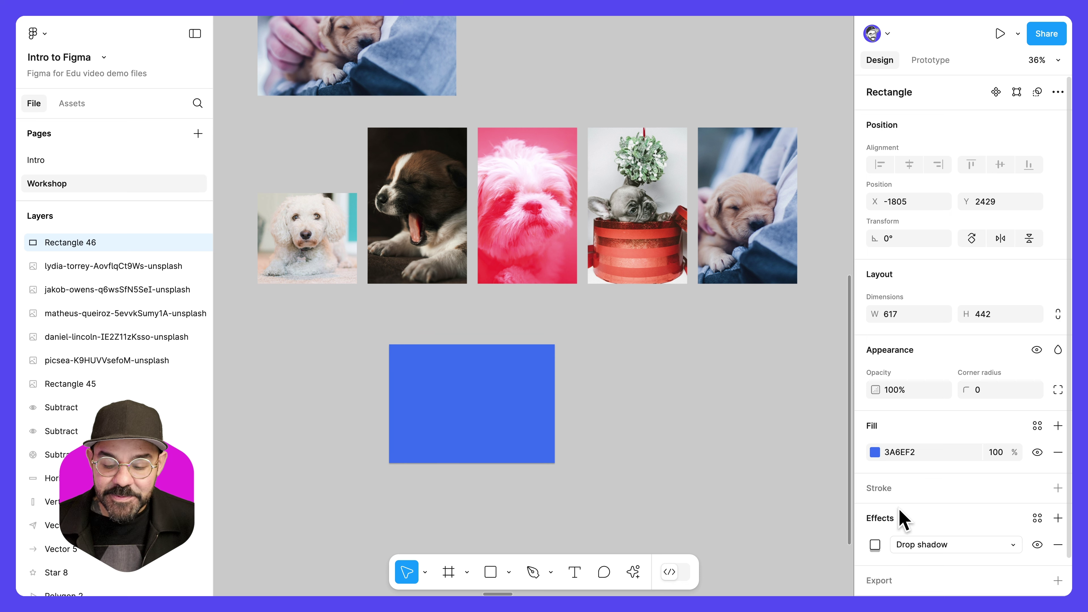
scroll(895, 525, down, 2)
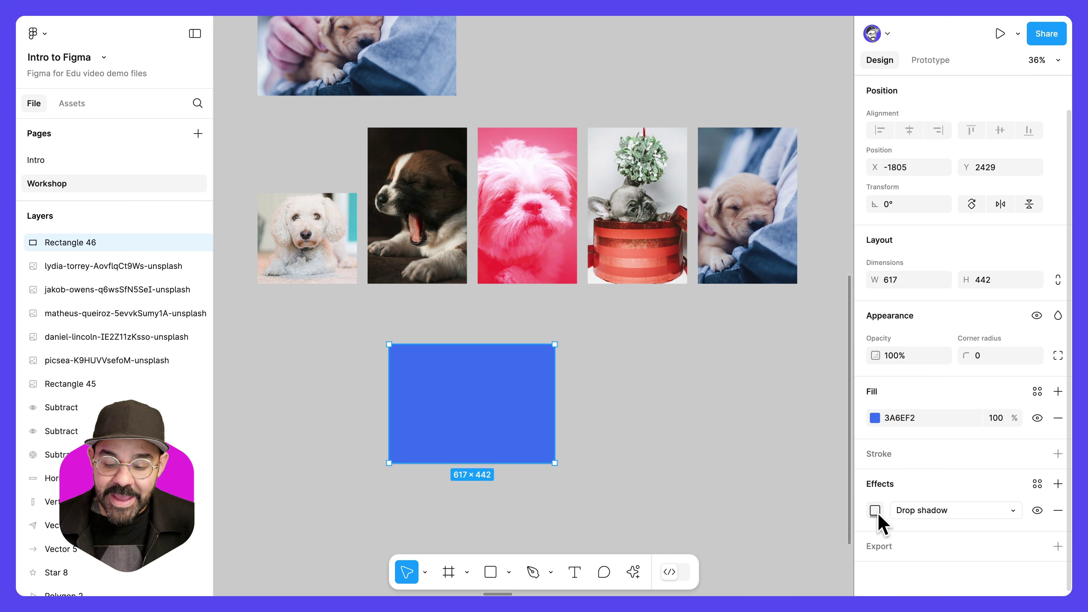
click(967, 512)
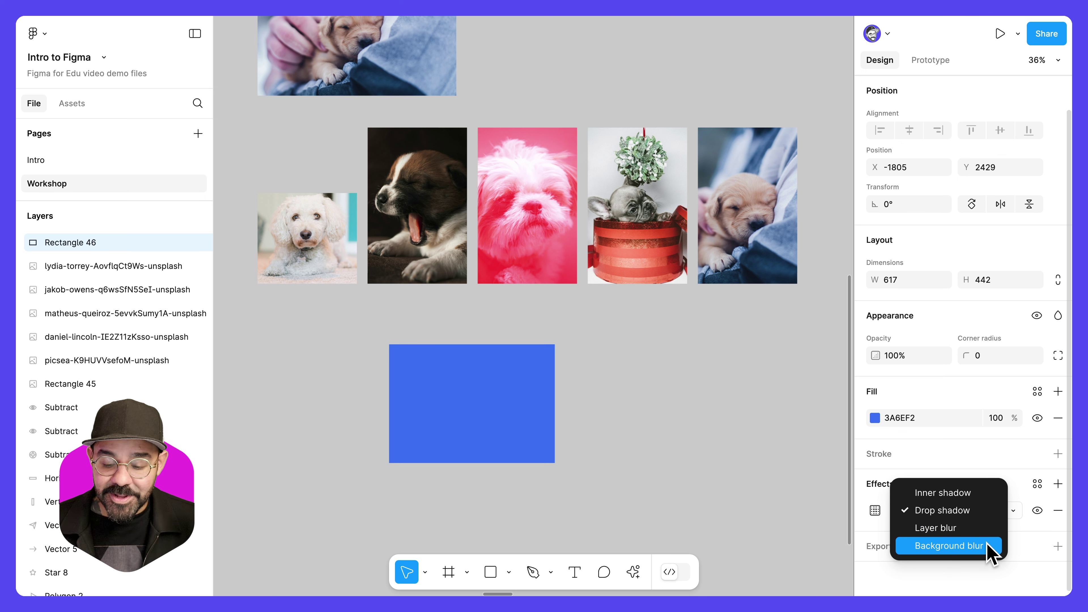
click(984, 494)
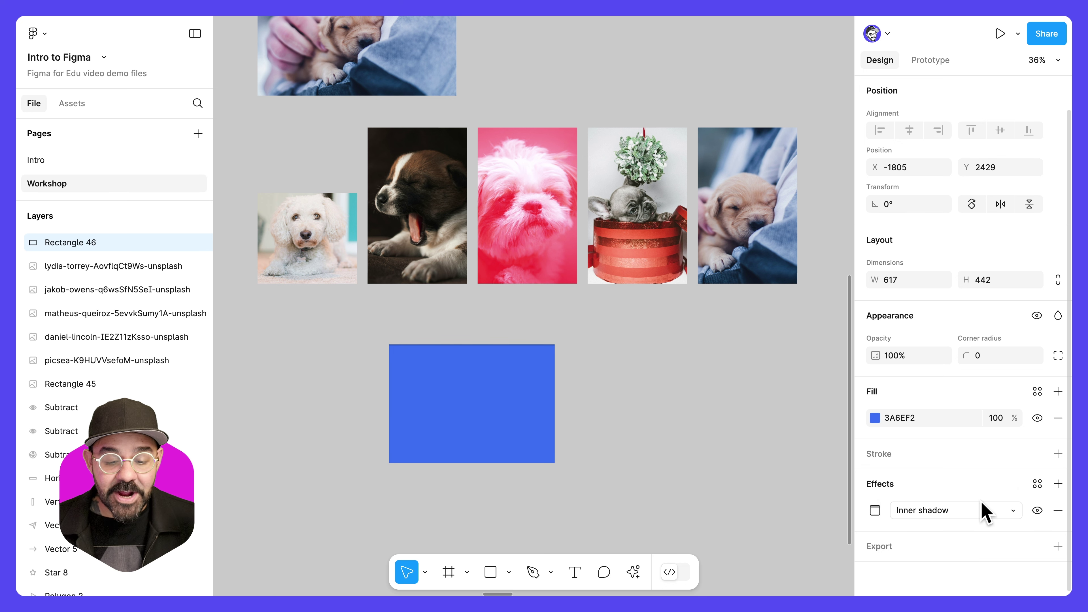
Set the inner shadow's position to X 58, Y 61, with blur 58.9 and spread 11
click(875, 510)
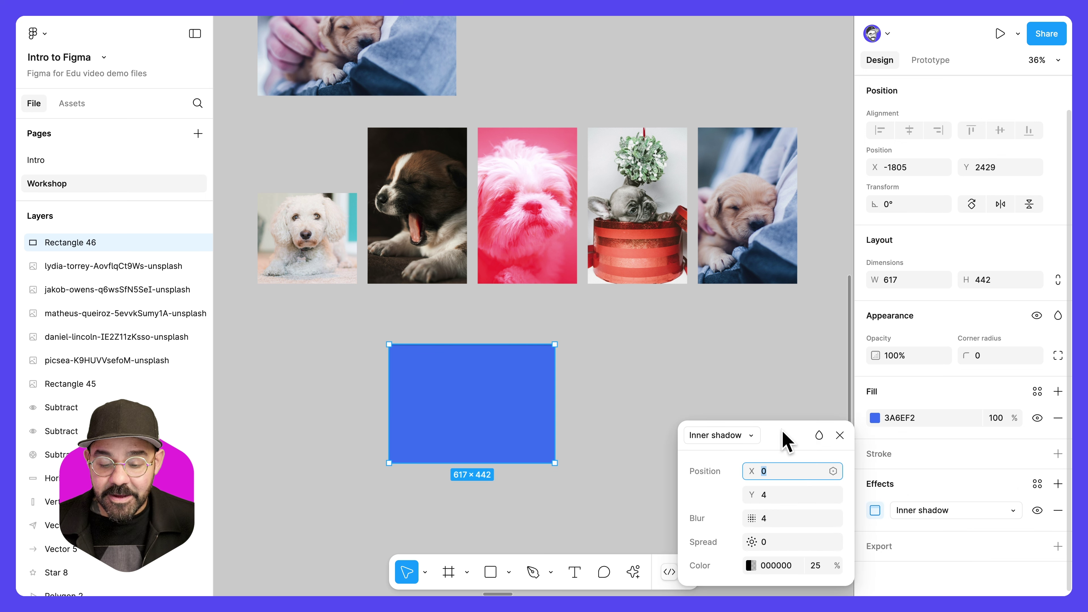
drag(785, 440, 732, 370)
drag(651, 394, 730, 396)
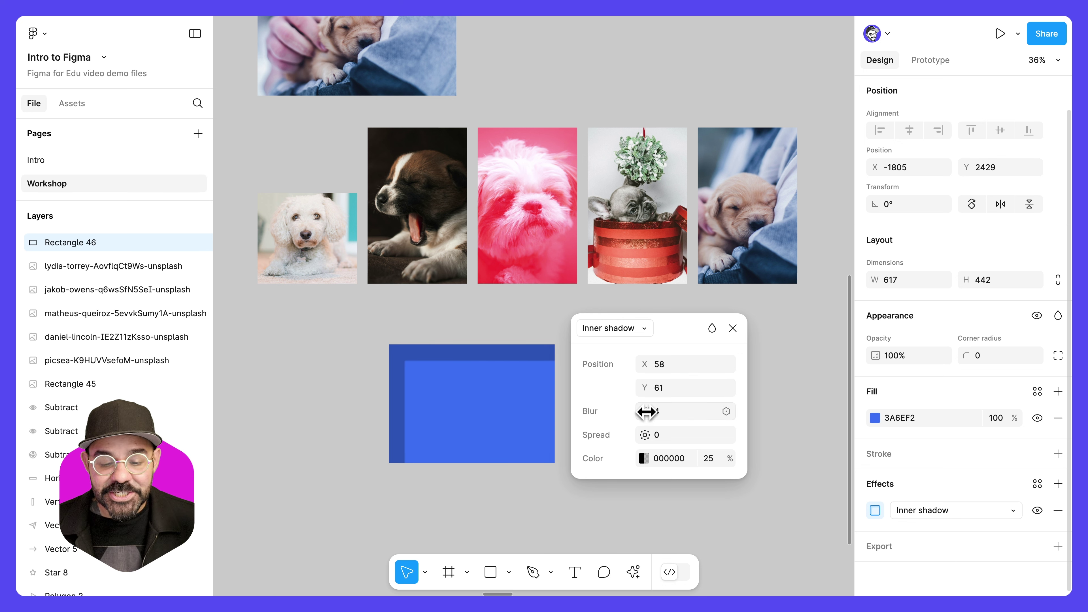
drag(646, 412, 790, 416)
drag(398, 432, 505, 498)
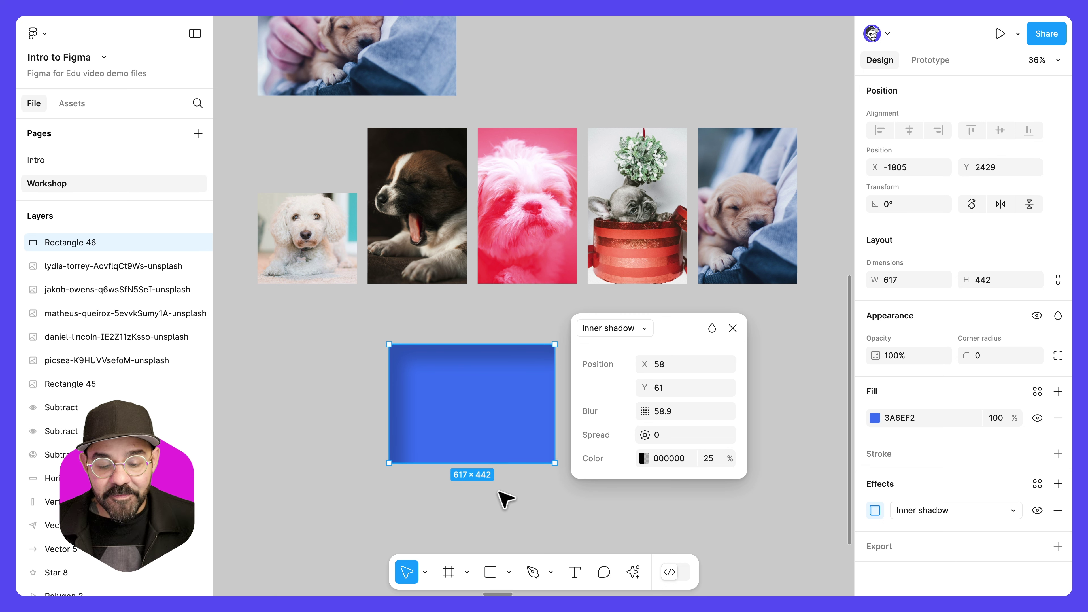
drag(645, 435, 665, 446)
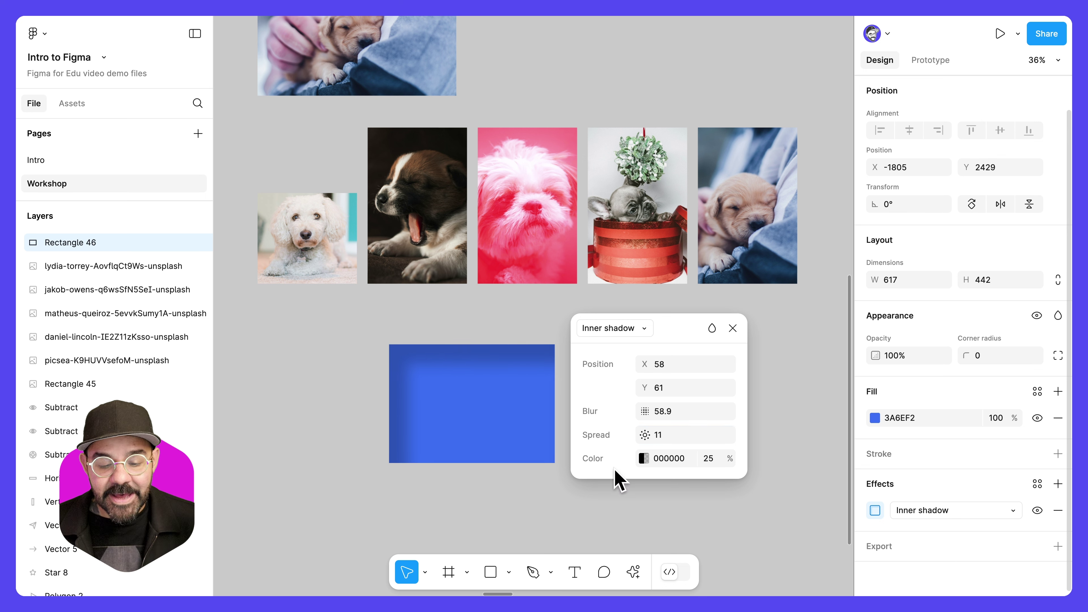
click(733, 329)
Add a second inner shadow to the blue rectangle with position X -43, Y -61
click(1058, 483)
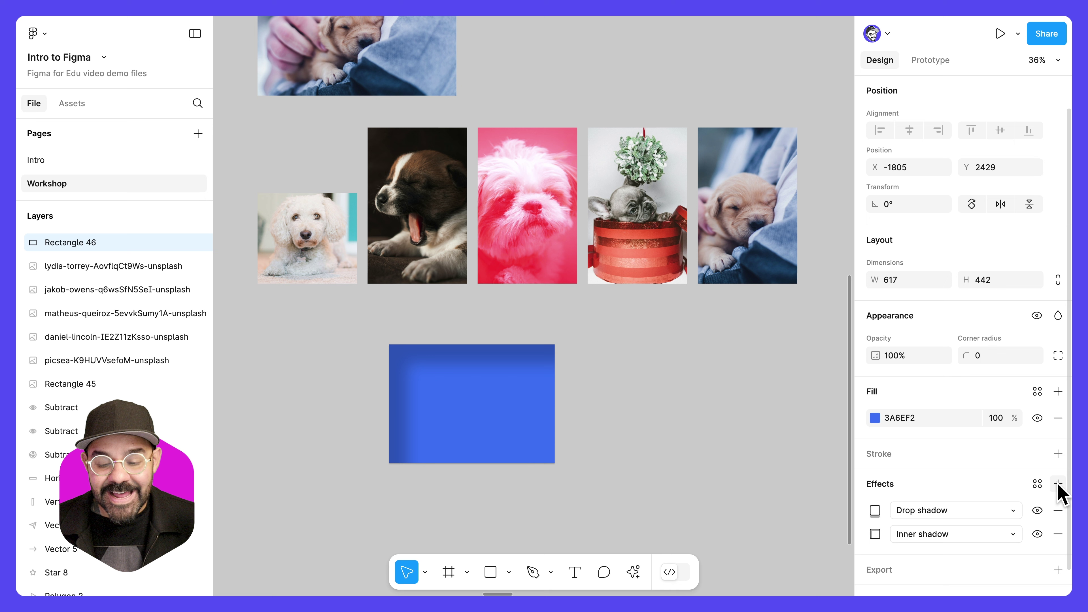
click(917, 506)
click(930, 491)
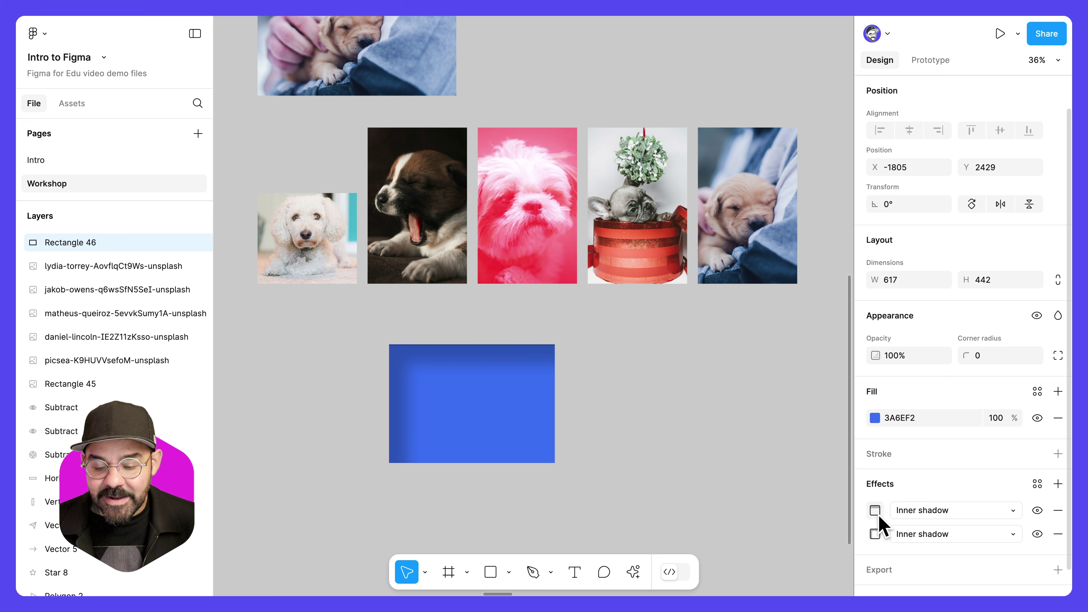
click(876, 511)
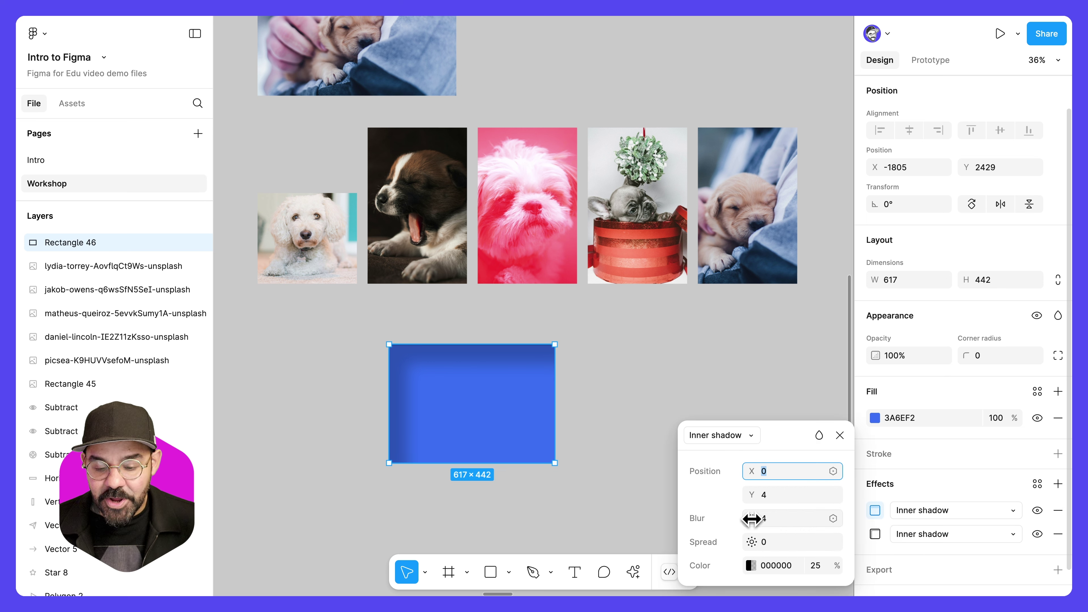
drag(753, 475, 692, 475)
drag(751, 495, 656, 497)
Change the second inner shadow's color to light blue 3AA6F3
click(751, 566)
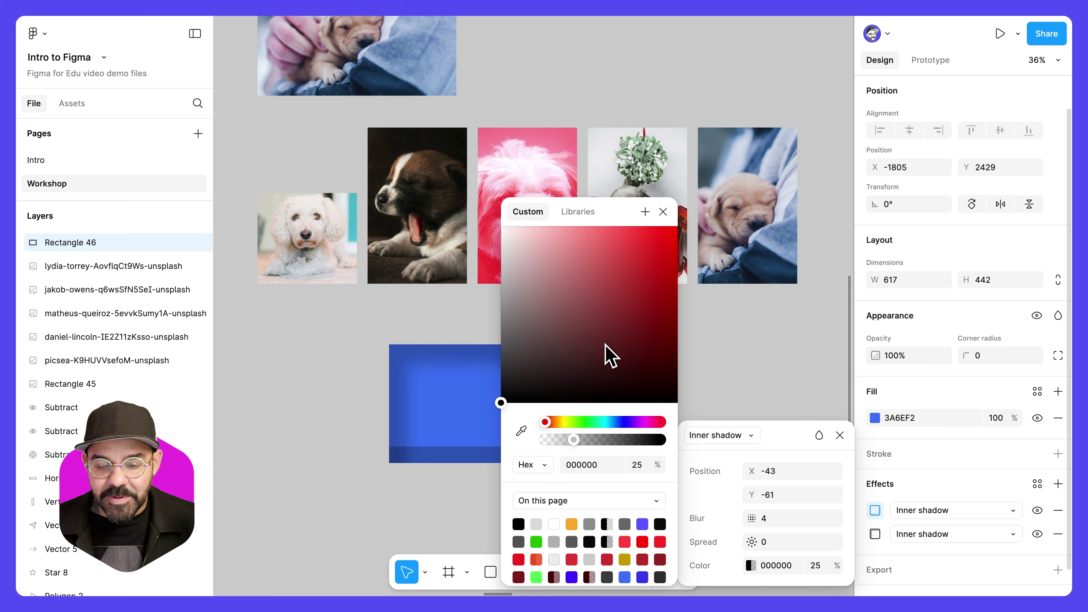
click(611, 422)
click(634, 241)
drag(634, 241, 635, 234)
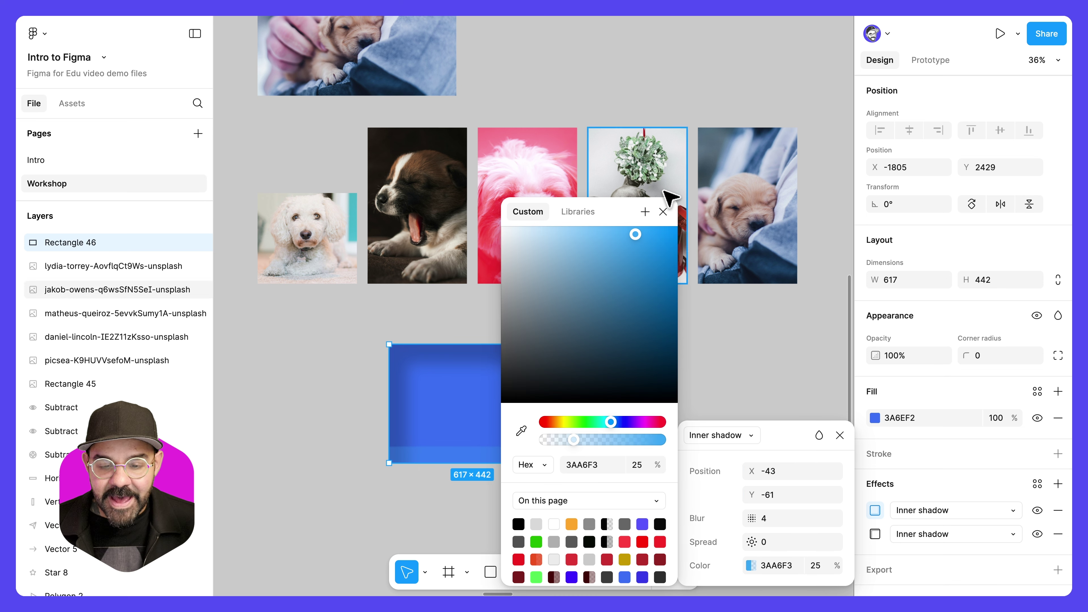
click(663, 211)
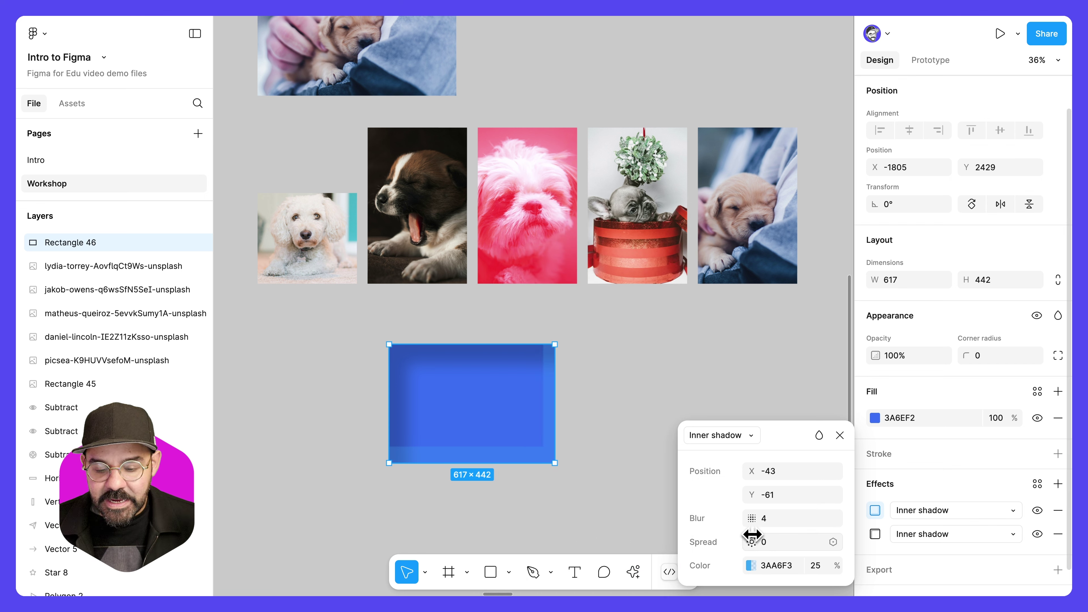
Refine the light blue inner shadow with Y position -49, blur 23.1 and 100% color opacity
click(767, 518)
text(15)
key(Return)
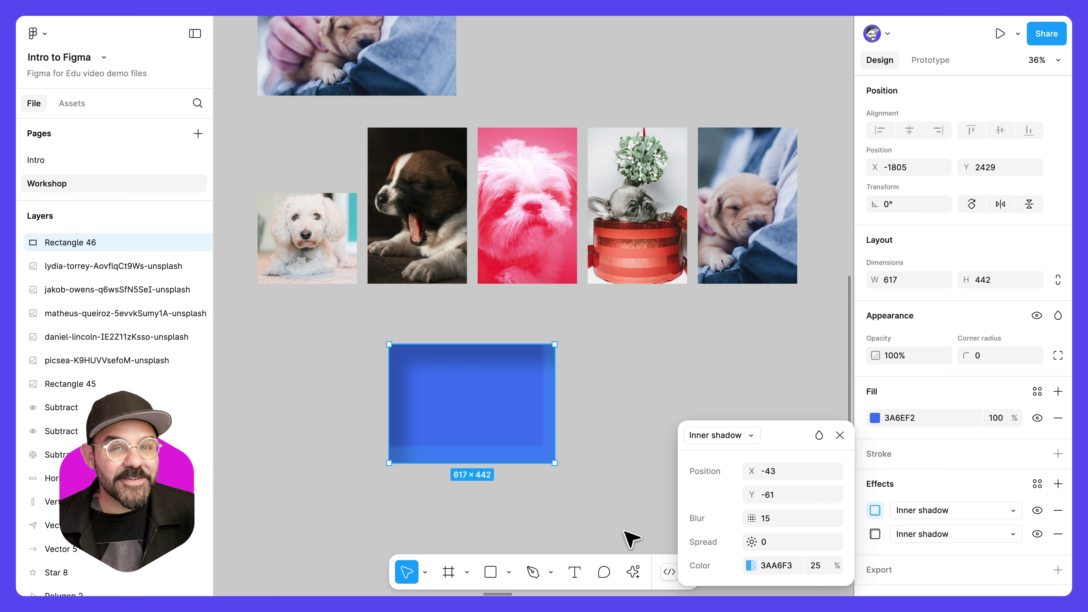
drag(759, 495, 726, 527)
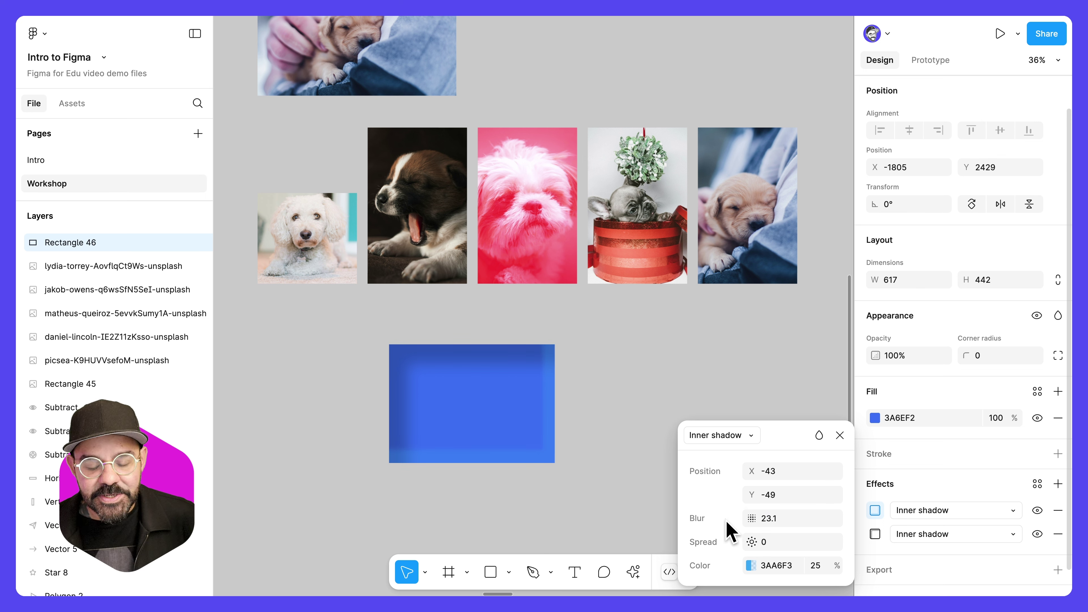
click(816, 565)
text(100)
key(Return)
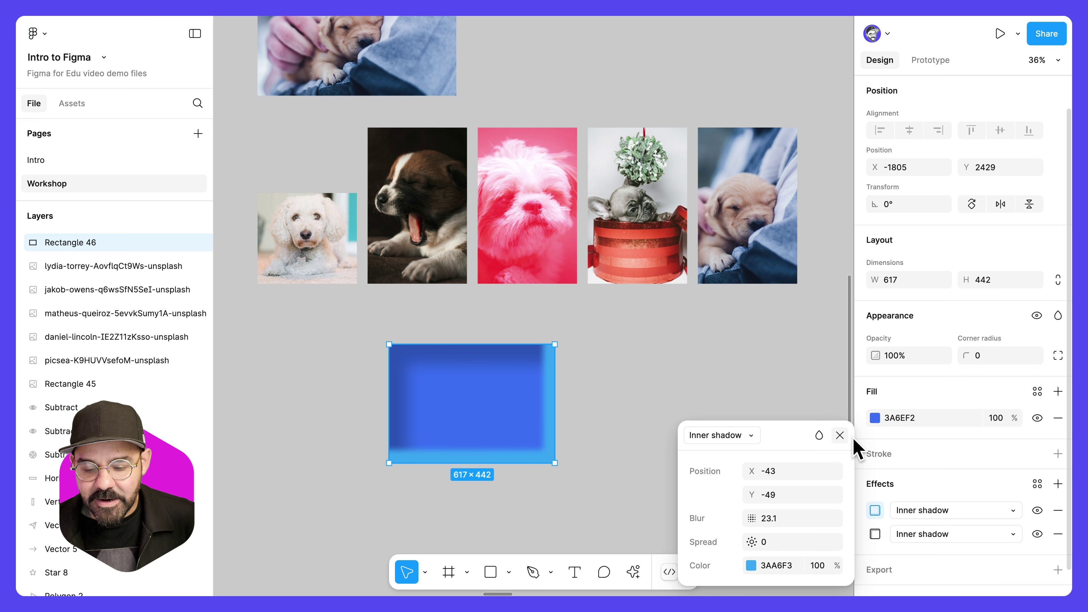
click(840, 435)
Add a drop shadow to the rectangle with position X 33, Y 36, blur 34.7 and spread 23
scroll(923, 518, down, 1)
click(1058, 459)
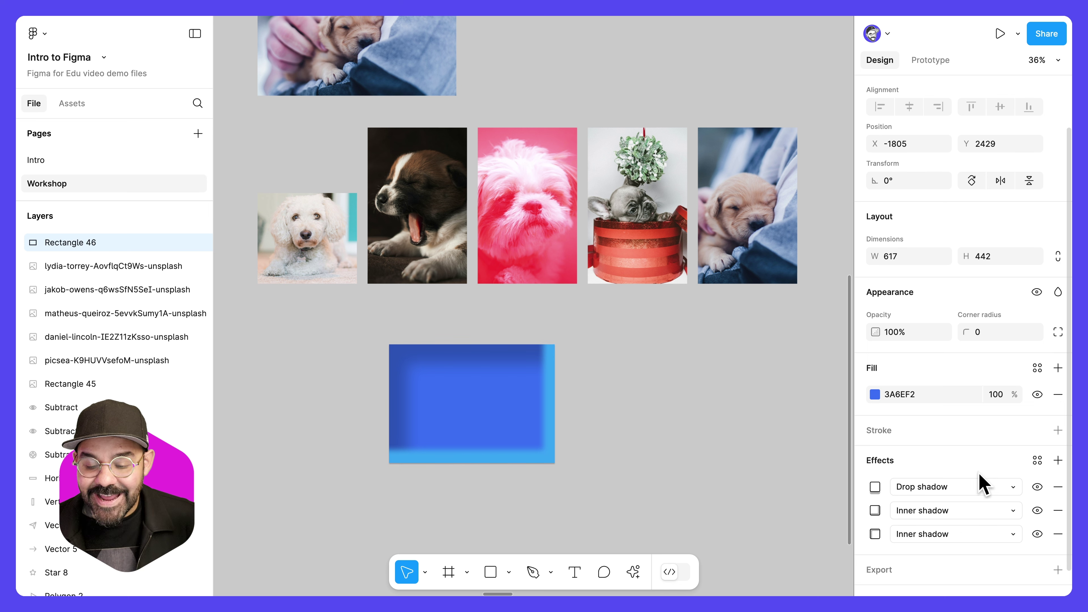
click(875, 488)
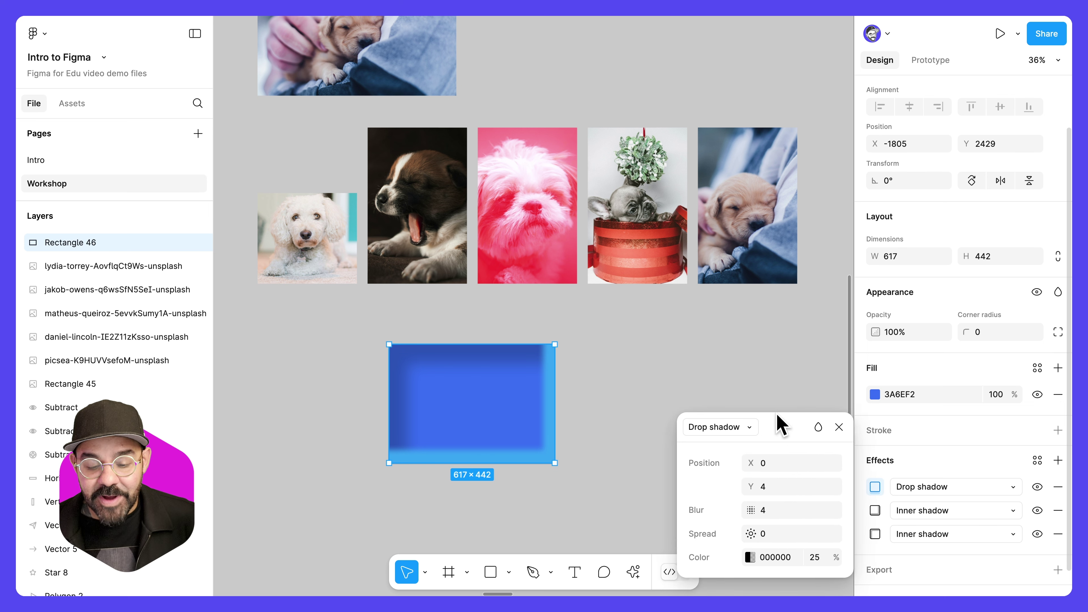
drag(732, 417, 891, 465)
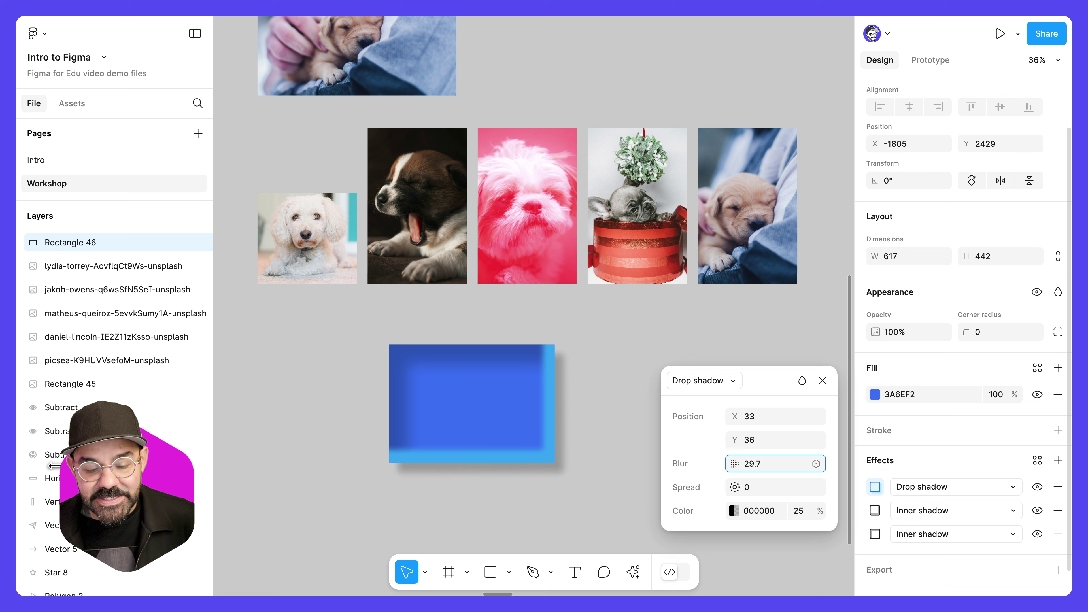
drag(53, 465, 60, 465)
mouse_move(736, 486)
mouse_down()
mouse_move(836, 484)
mouse_move(724, 486)
mouse_up()
Change the drop shadow's color to dark indigo 201E63
click(734, 510)
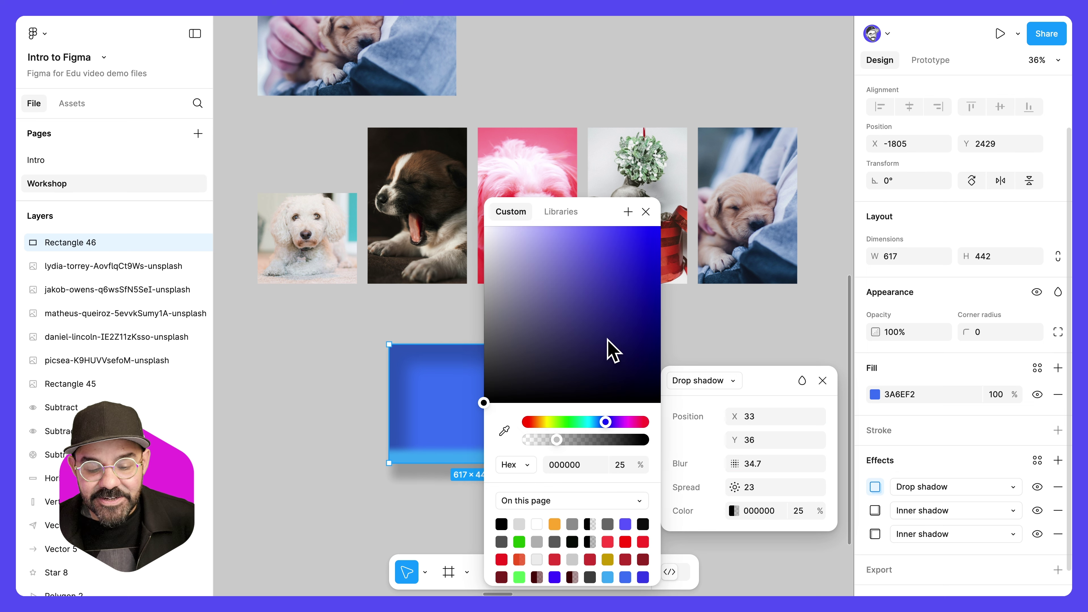
click(607, 335)
click(646, 211)
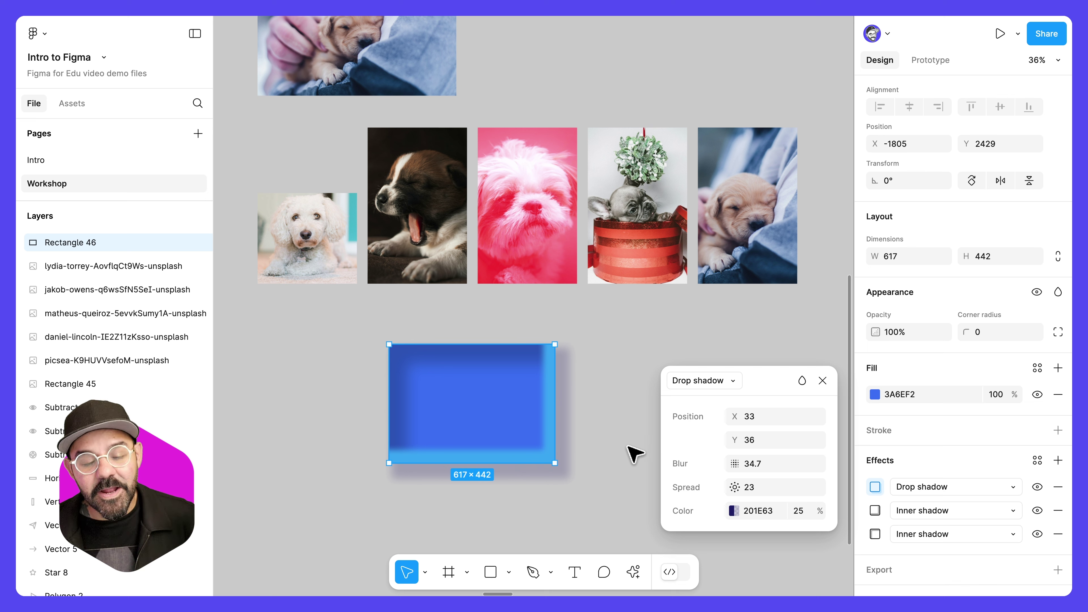
click(823, 380)
Add a fourth effect to the rectangle and make it a layer blur
scroll(1045, 399, down, 2)
click(1057, 369)
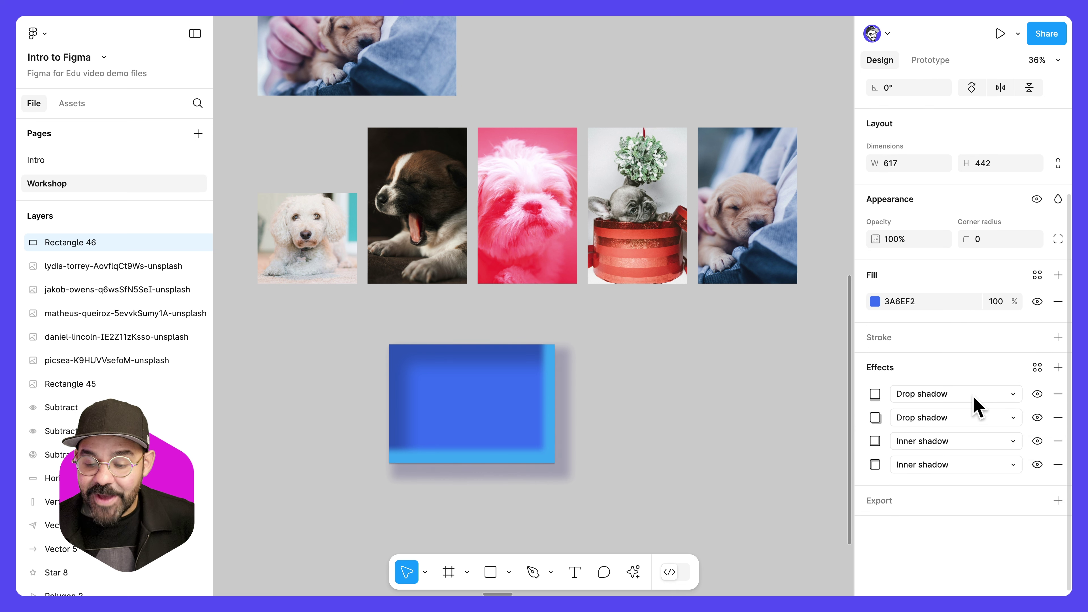
click(964, 394)
click(958, 413)
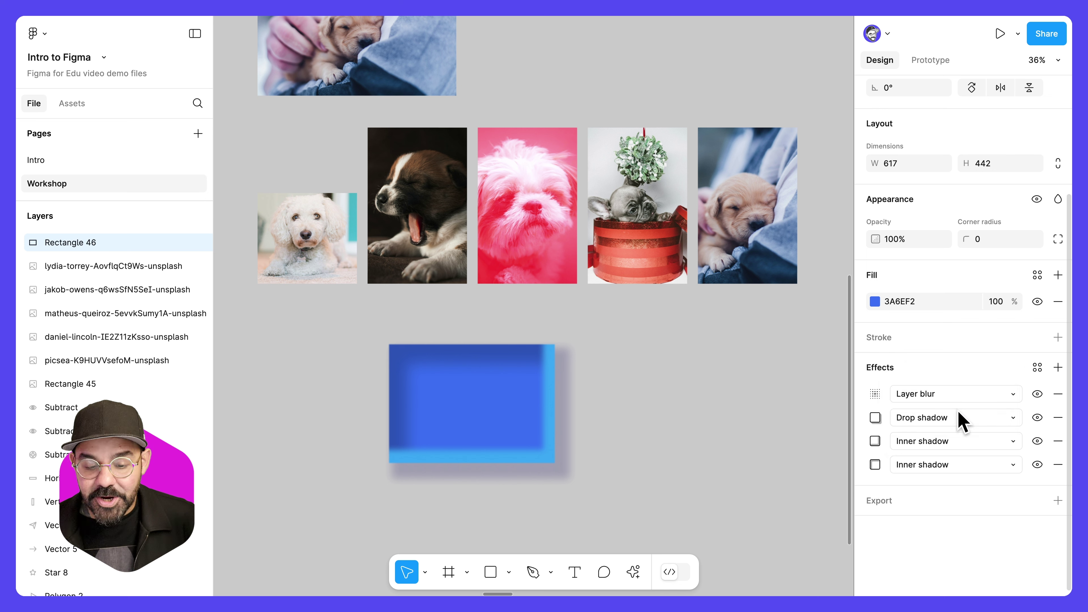
Try different layer blur amounts on the rectangle, leave the blur at 0, and deselect the shape
click(875, 394)
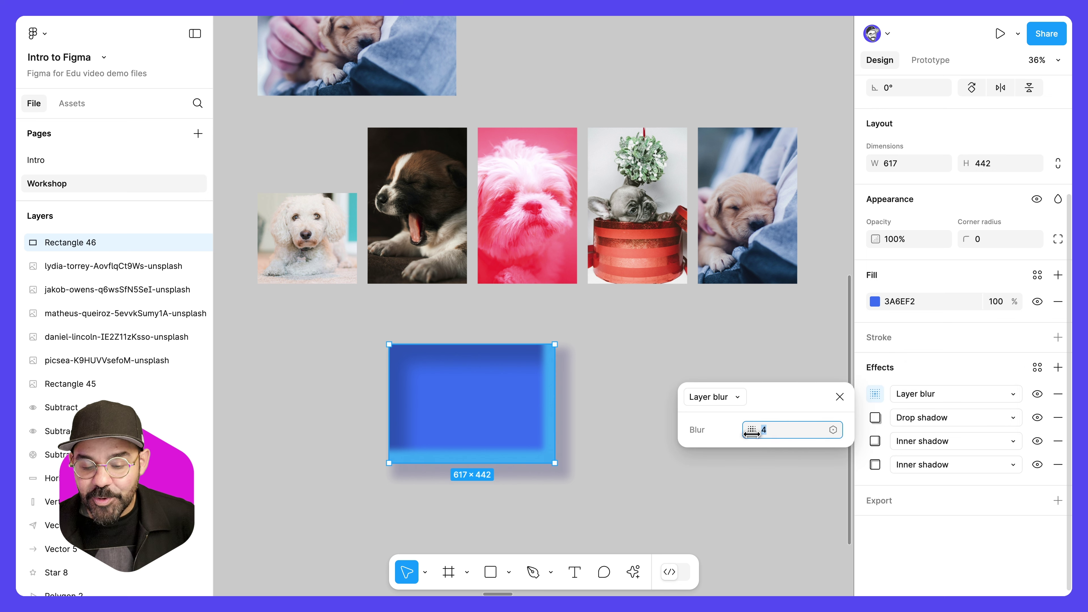
drag(752, 430, 588, 443)
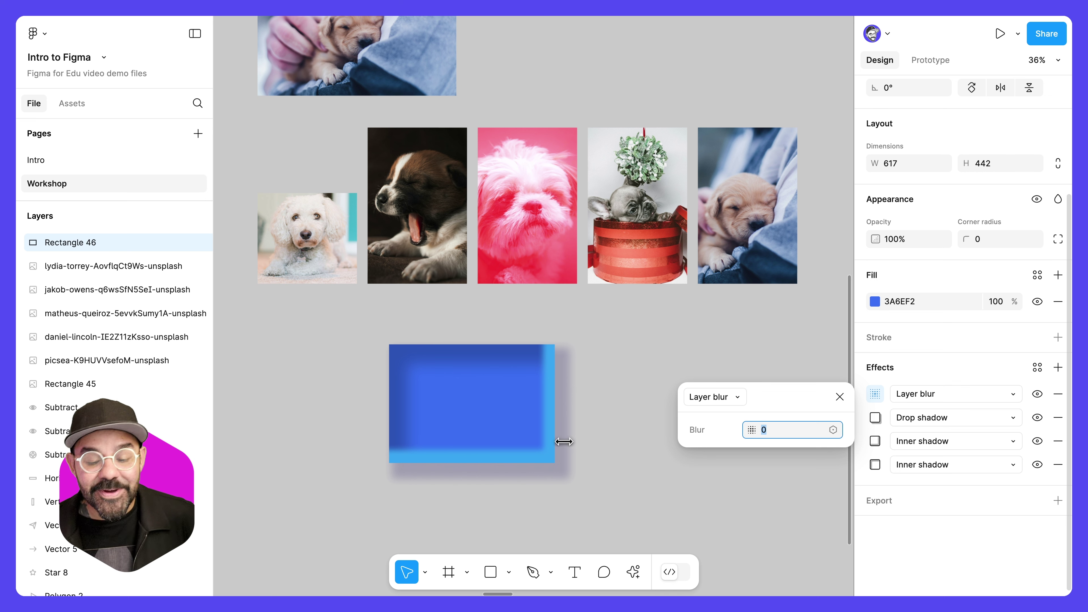
drag(490, 431, 750, 434)
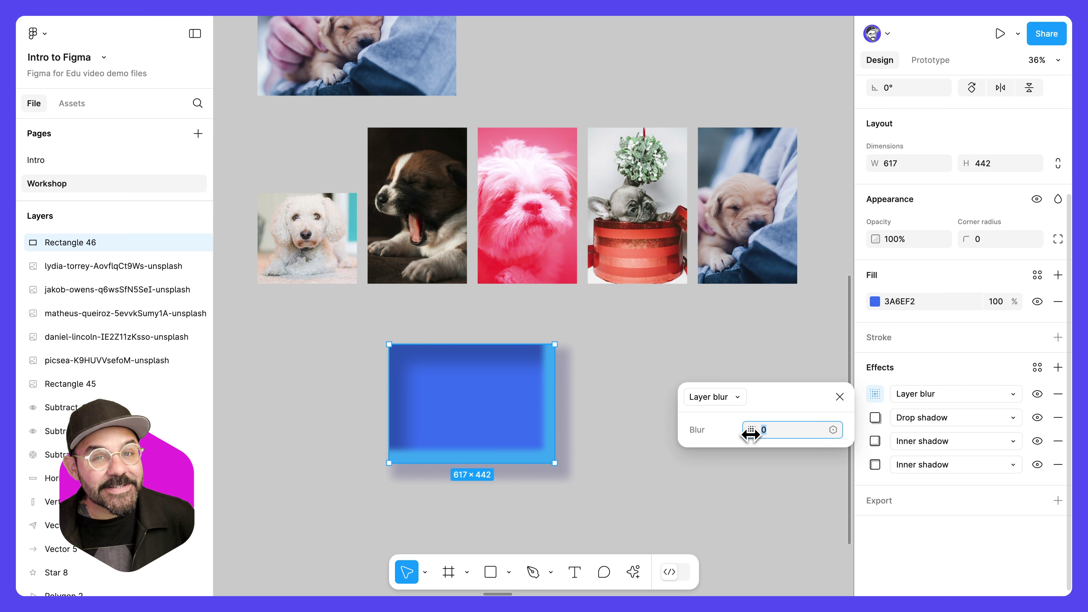
drag(751, 435, 657, 442)
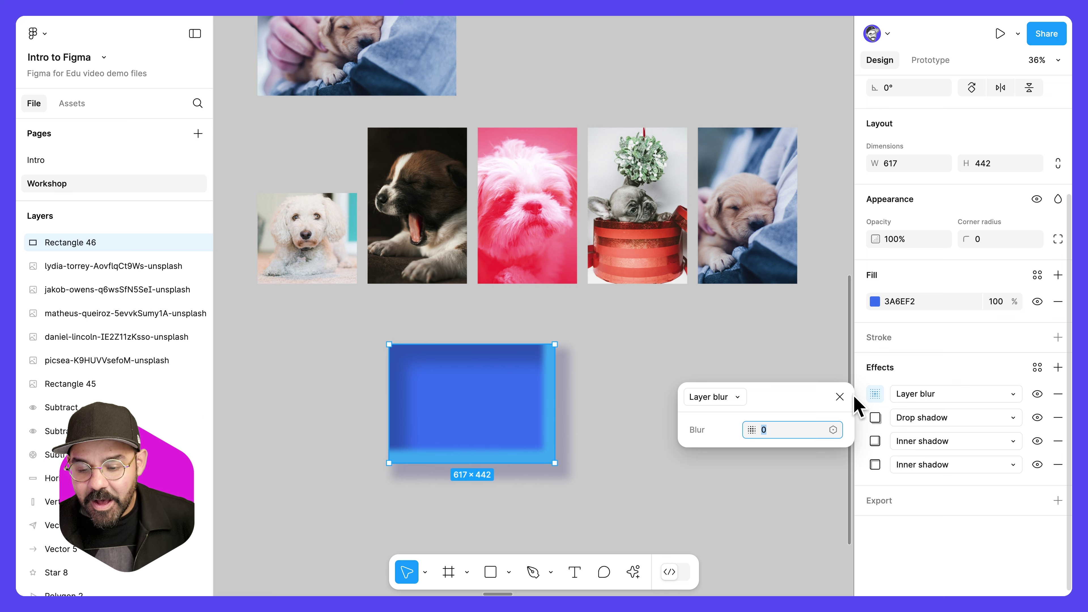
click(839, 397)
click(669, 431)
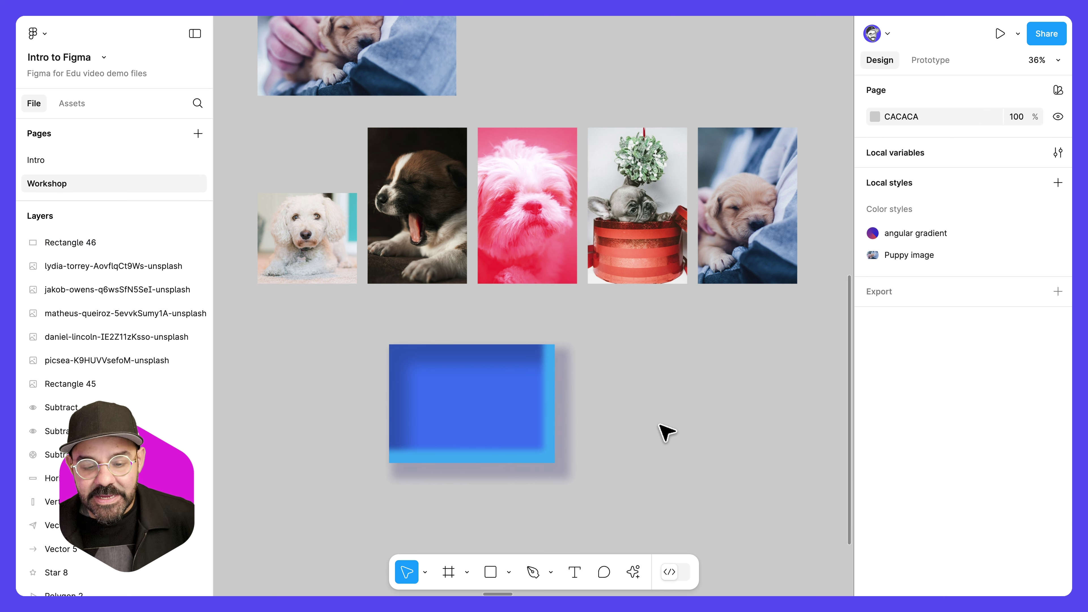
Move the blue rectangle aside and draw a new rectangle about 709 × 494 in the space beside it
drag(538, 415, 422, 416)
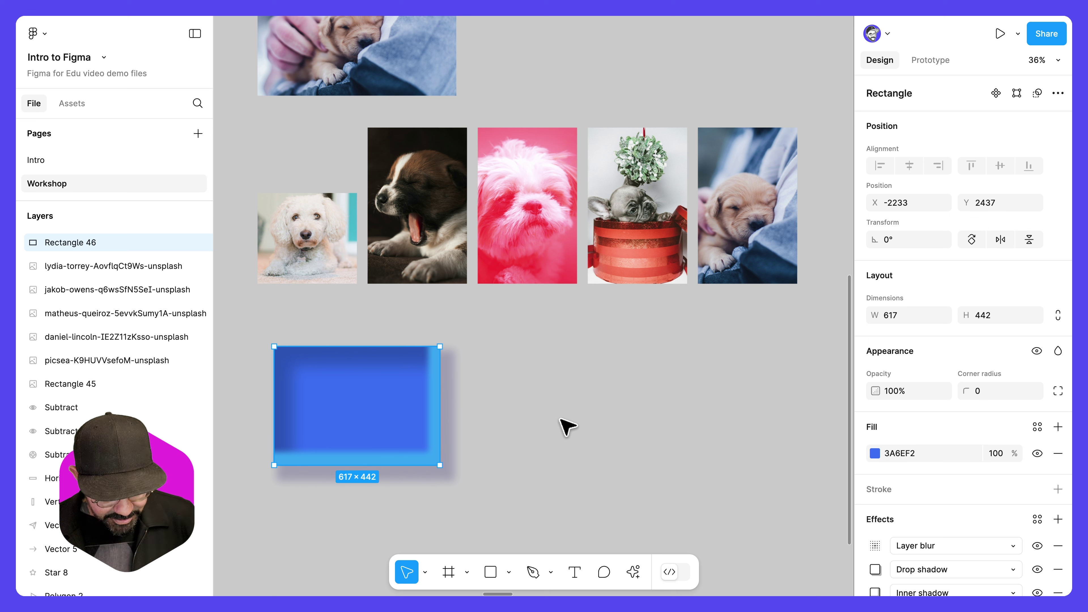
key(r)
mouse_move(507, 354)
mouse_down()
mouse_move(668, 481)
mouse_move(698, 488)
mouse_up()
drag(640, 452, 635, 444)
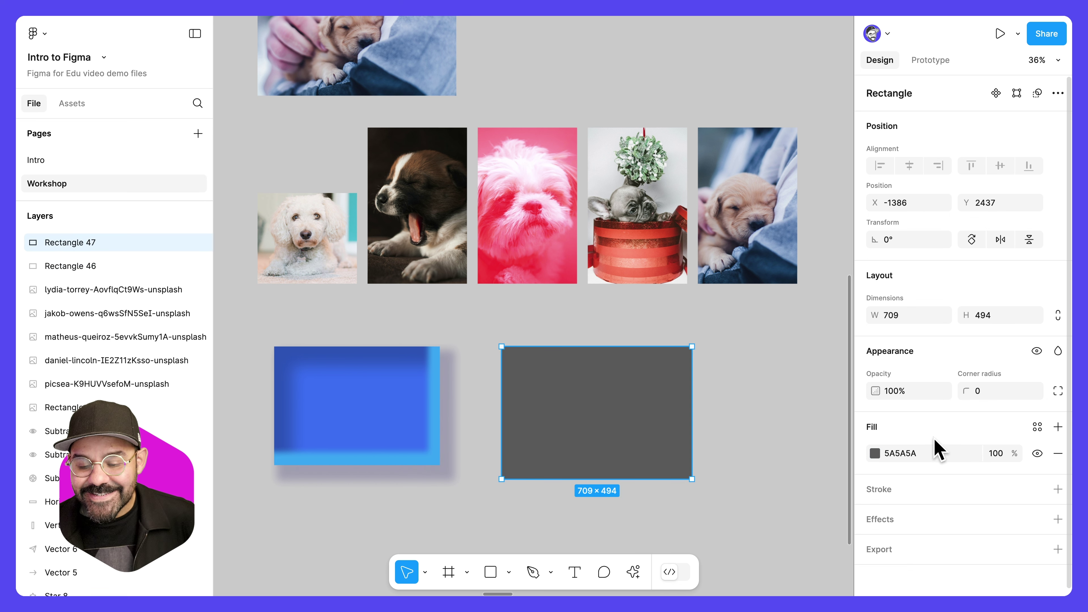
Add a background blur effect to the new rectangle and place it over the lower part of the two last dog photos
click(952, 517)
click(951, 547)
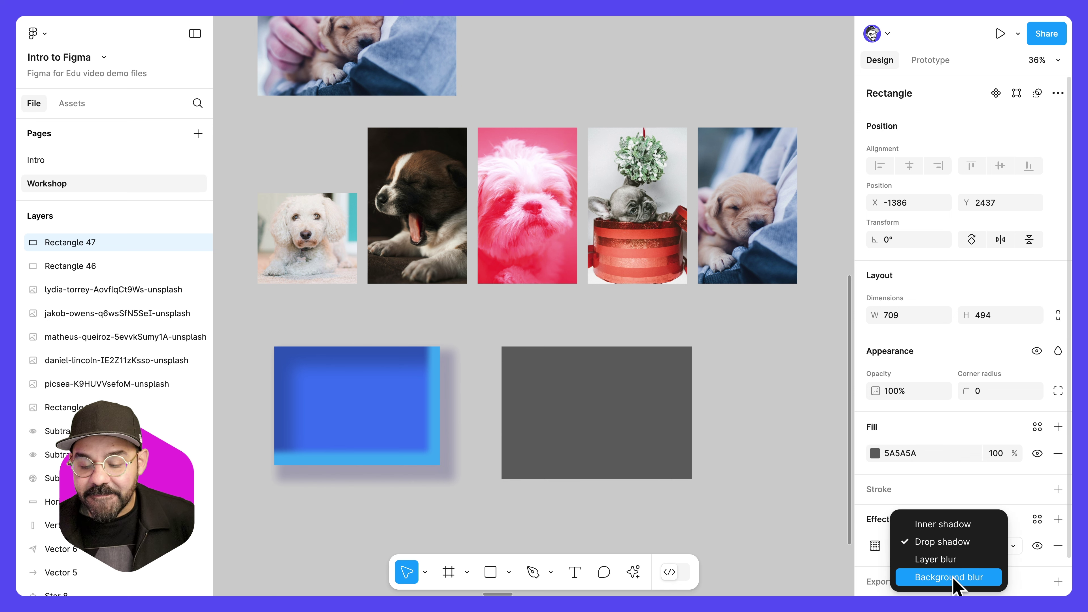
click(952, 577)
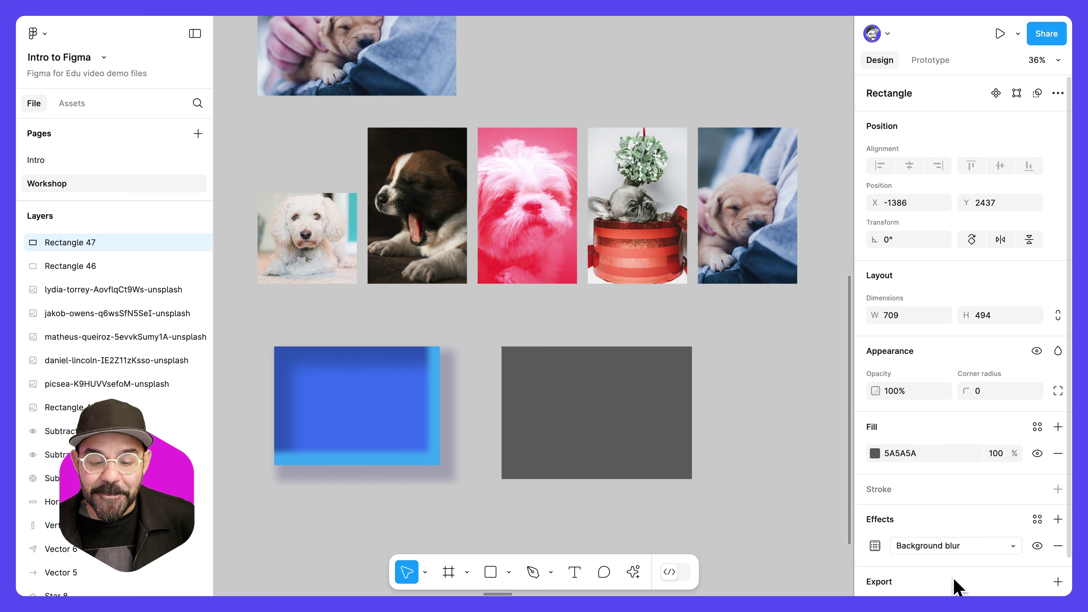
drag(665, 401, 730, 310)
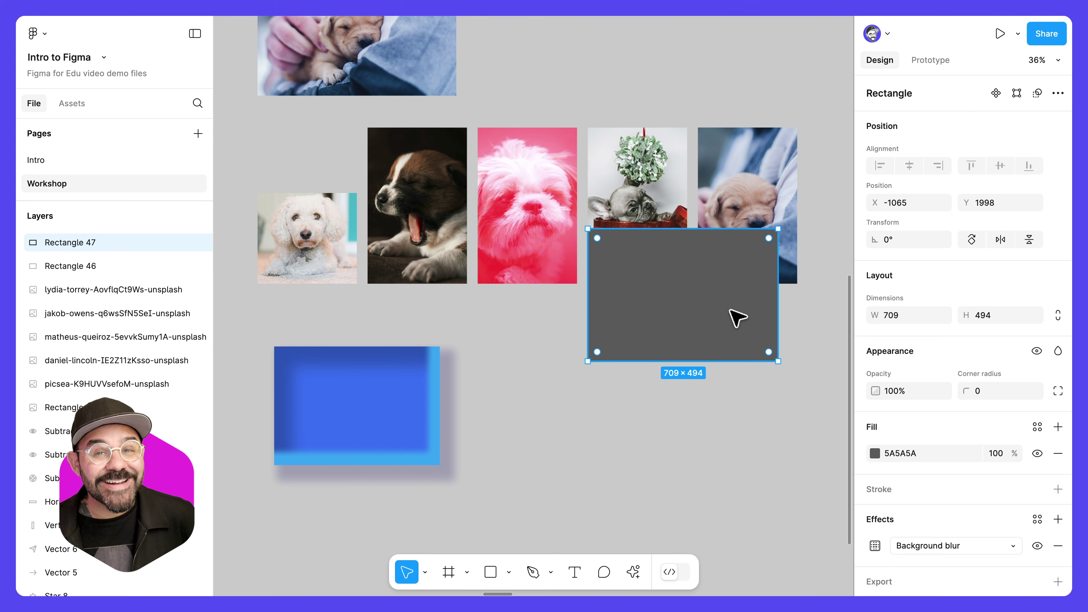
Set the rectangle's fill opacity to 50% and its background blur to 34.5
click(995, 453)
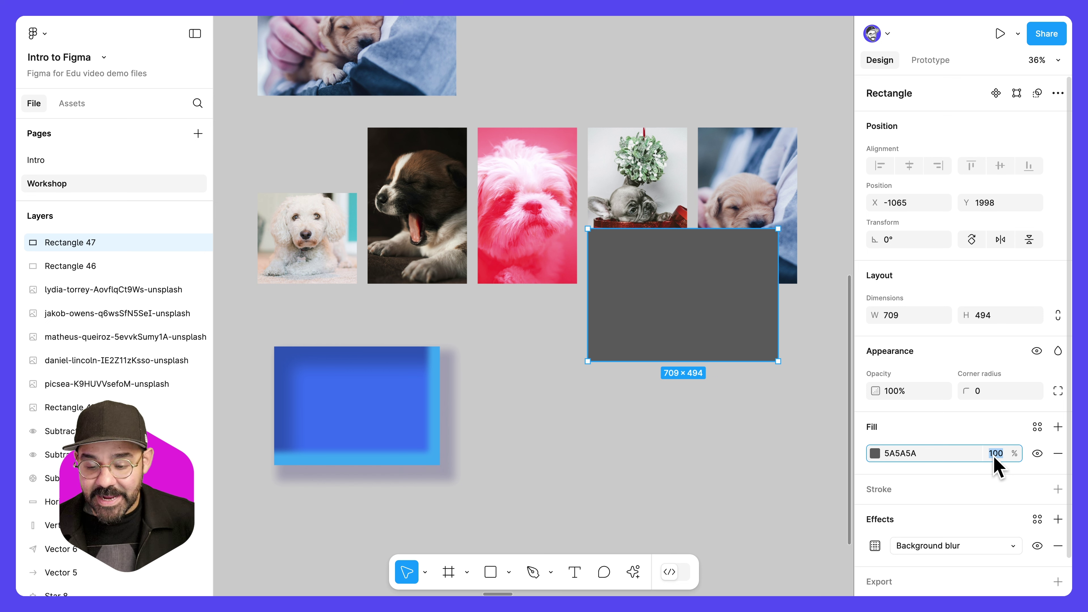
key(Return)
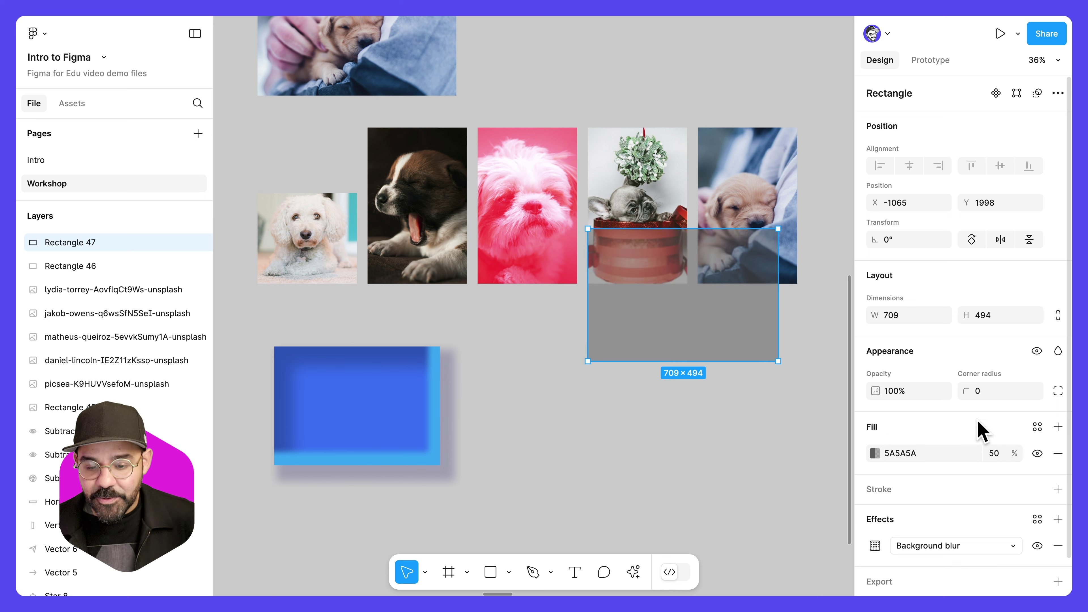
click(876, 545)
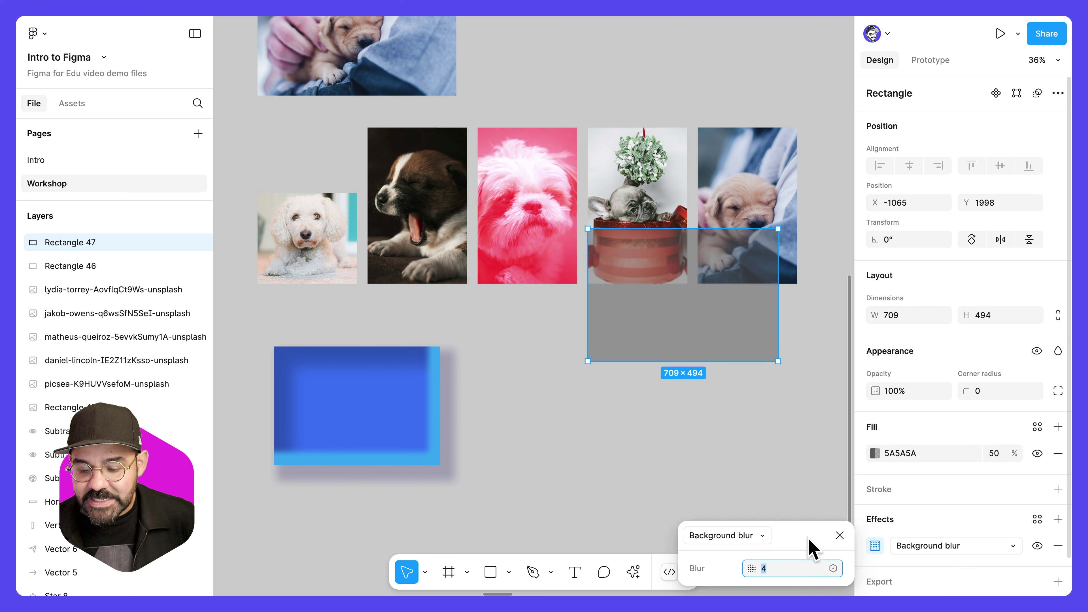
drag(752, 569, 968, 572)
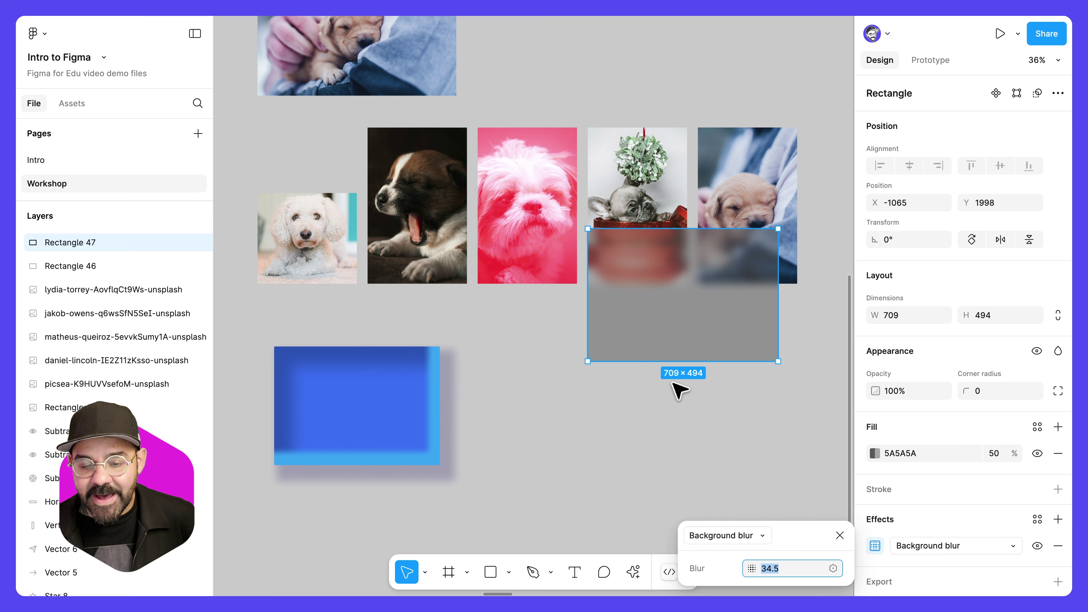
Move the rectangle off the photos and change its fill to white FFFFFF at 100% opacity
drag(697, 319, 651, 417)
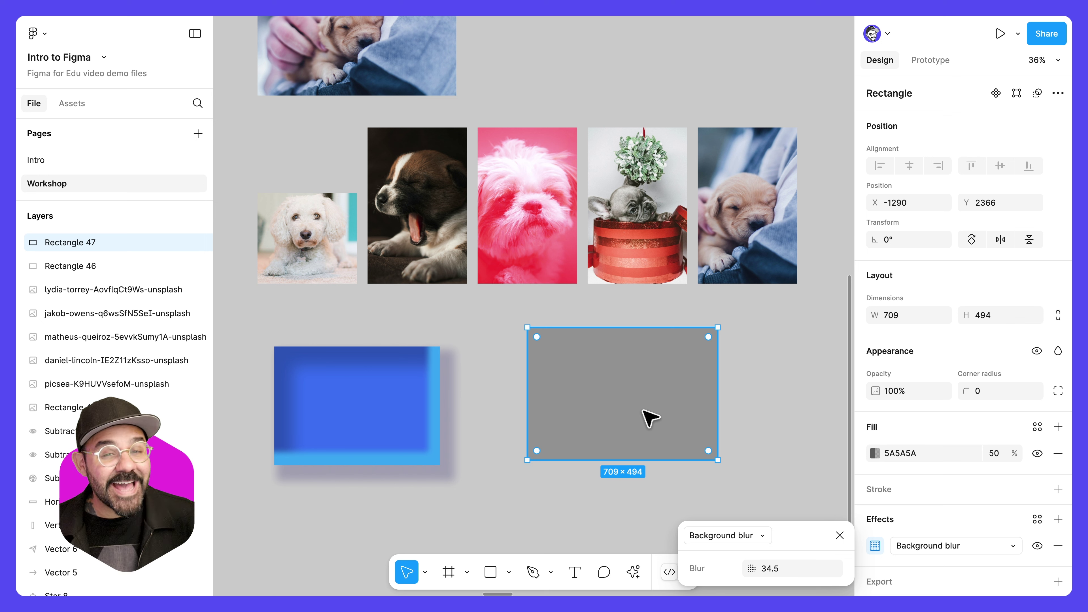
click(875, 453)
click(717, 302)
drag(695, 269, 650, 194)
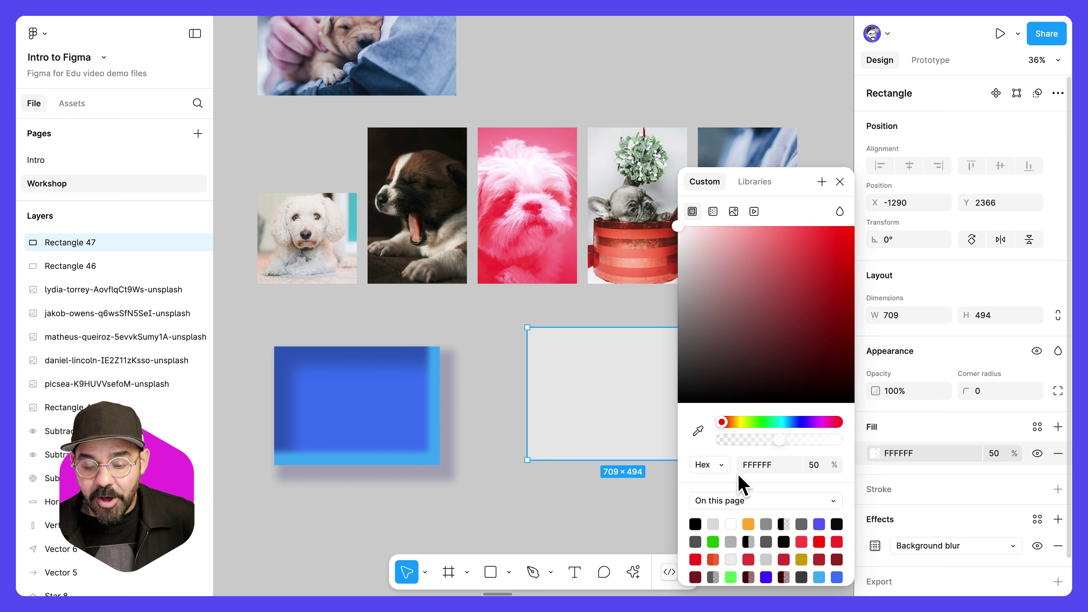
click(839, 182)
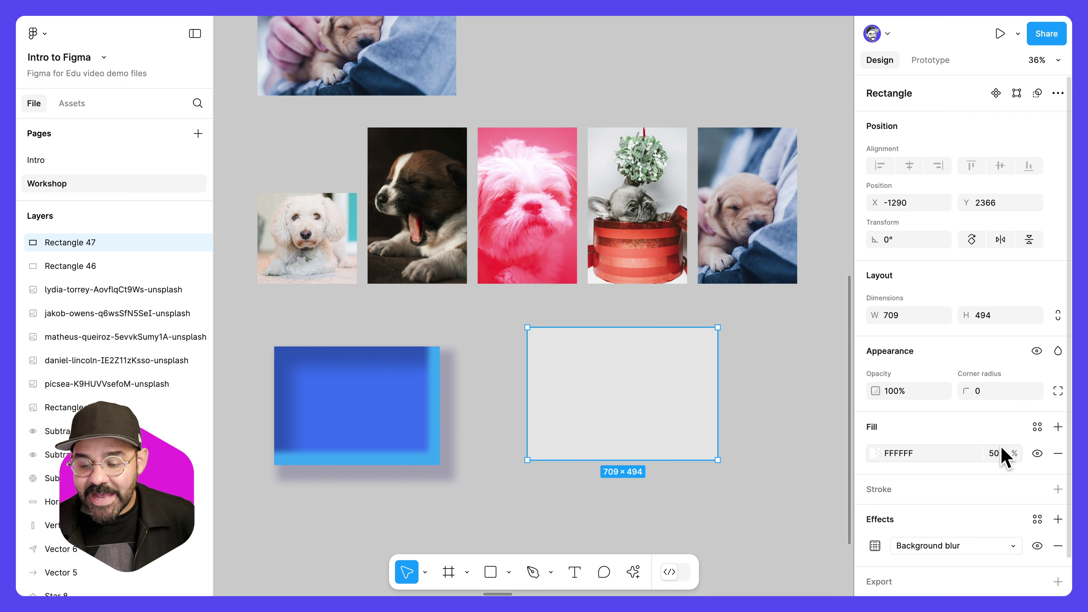
click(999, 454)
text(100)
key(Return)
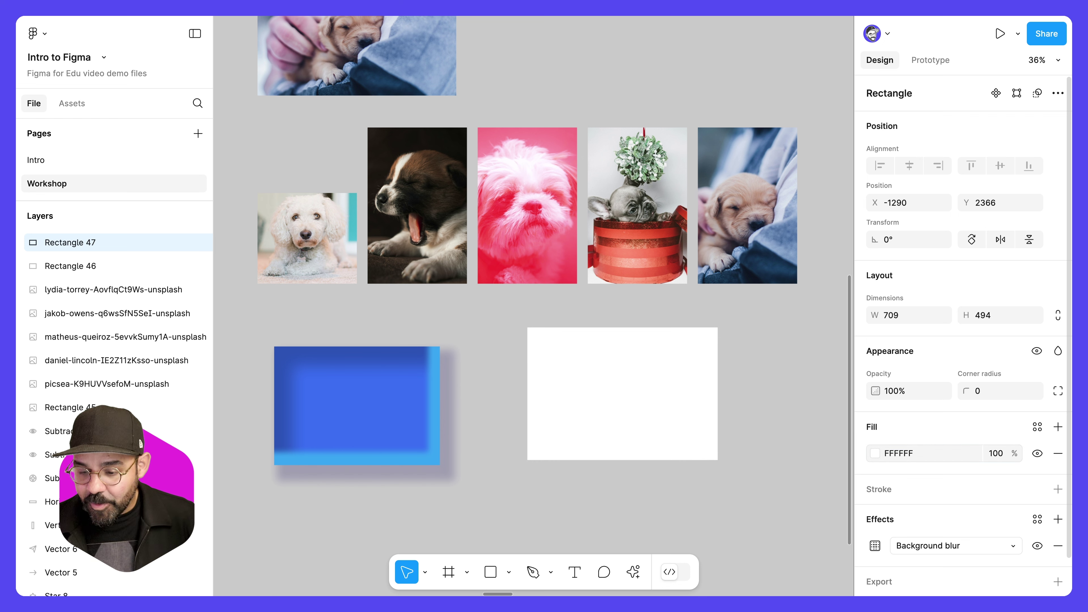
Place the white rectangle over the photos again and change its fill's blend mode
drag(699, 421, 749, 326)
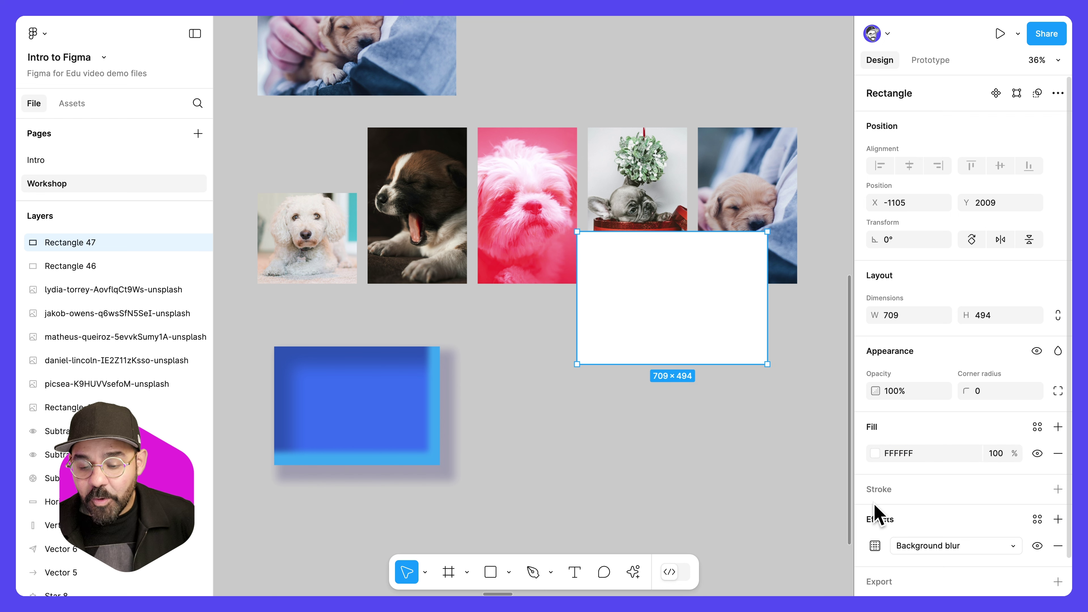
click(875, 546)
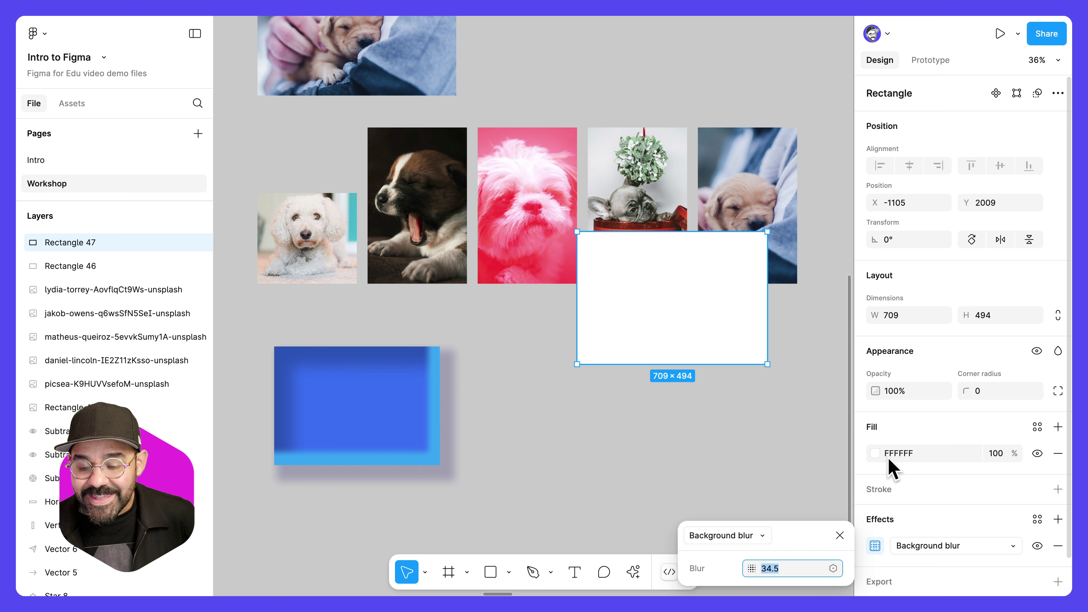
click(875, 454)
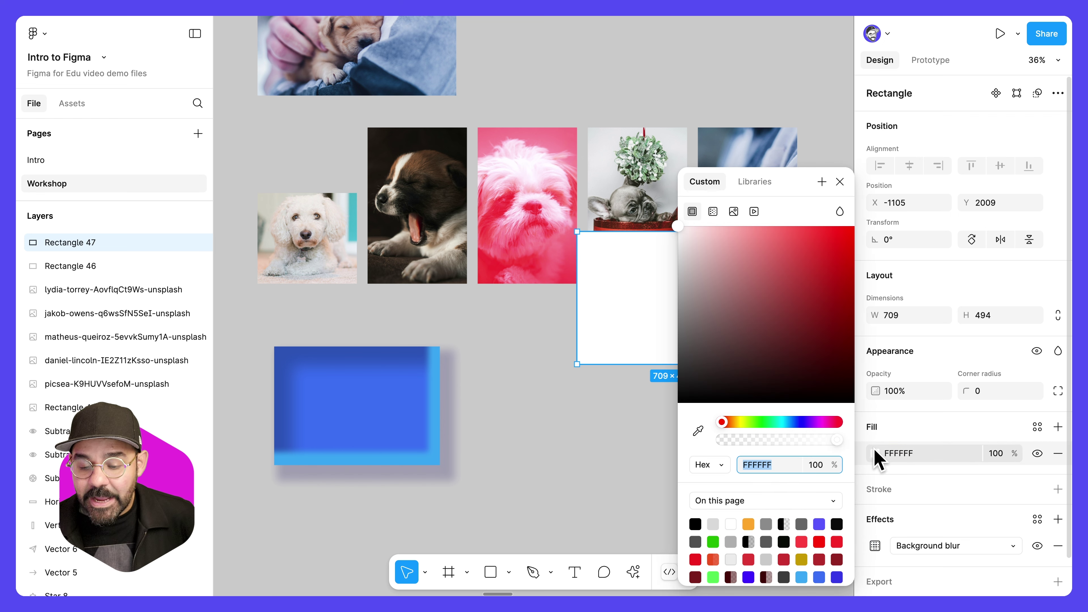
click(840, 212)
click(868, 261)
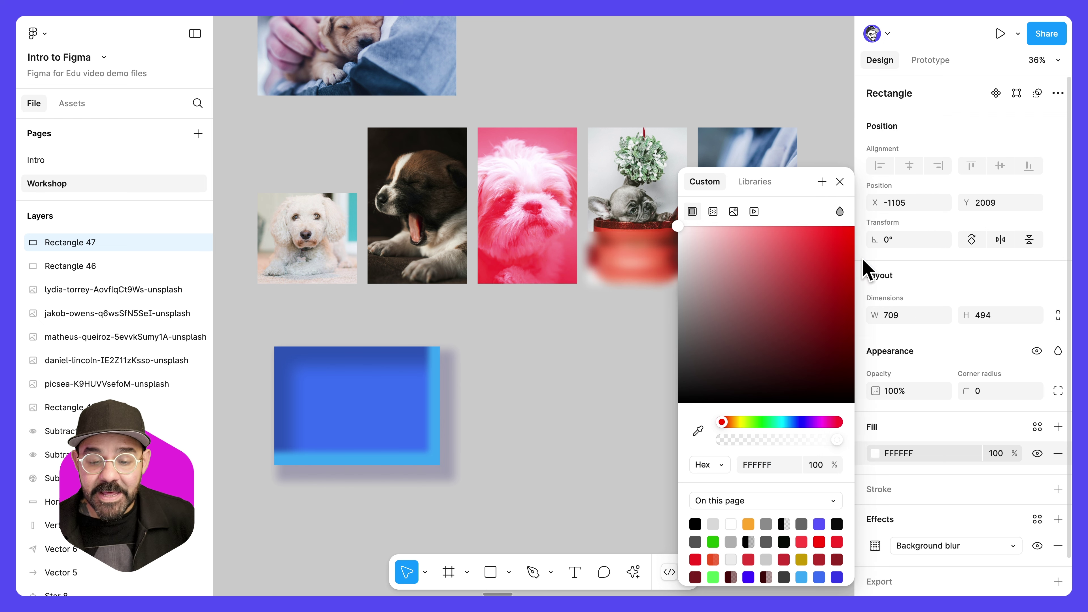
Move the background-blur rectangle off the photos and delete it
click(840, 181)
drag(704, 339, 613, 446)
key(Delete)
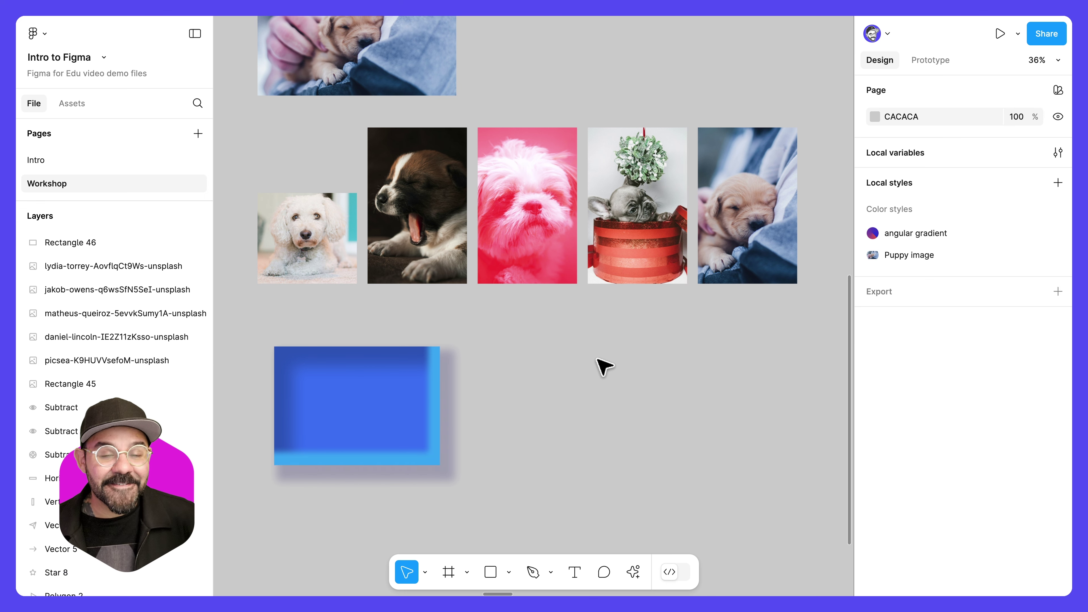
Review the Fills, images and effects frame, and examine the Typography frame's header and paragraphs
scroll(602, 367, down, 3)
drag(592, 250, 581, 332)
scroll(581, 332, up, 6)
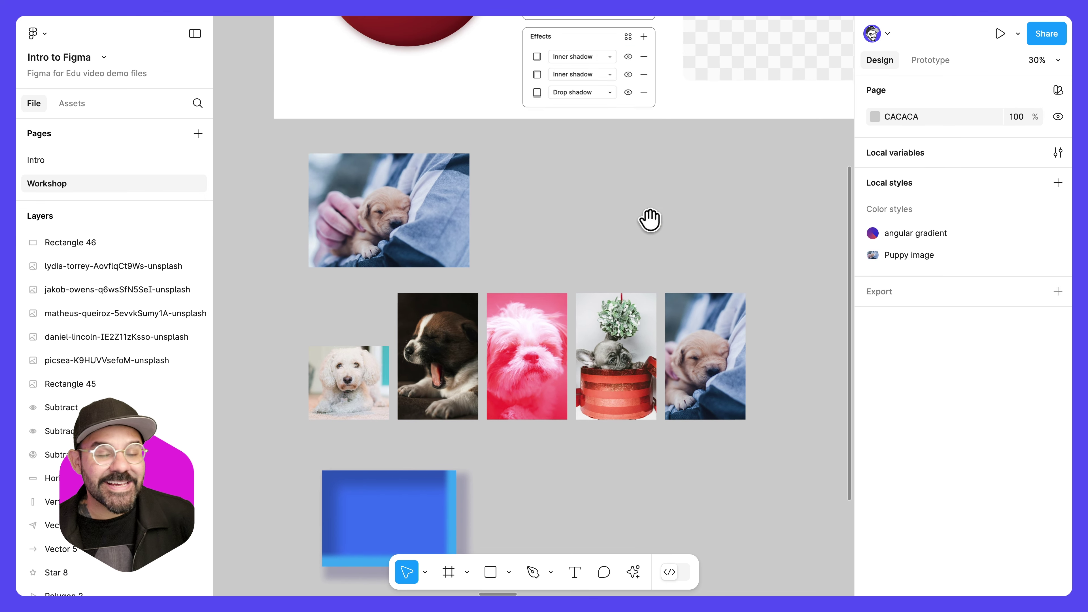
scroll(646, 282, down, 2)
scroll(611, 332, up, 2)
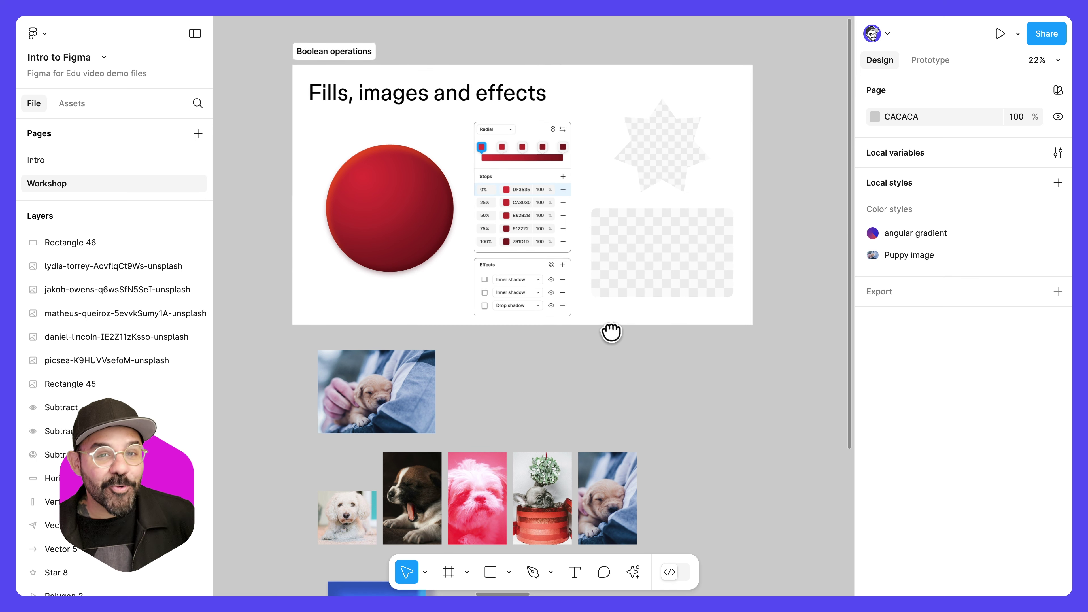
scroll(612, 365, down, 1)
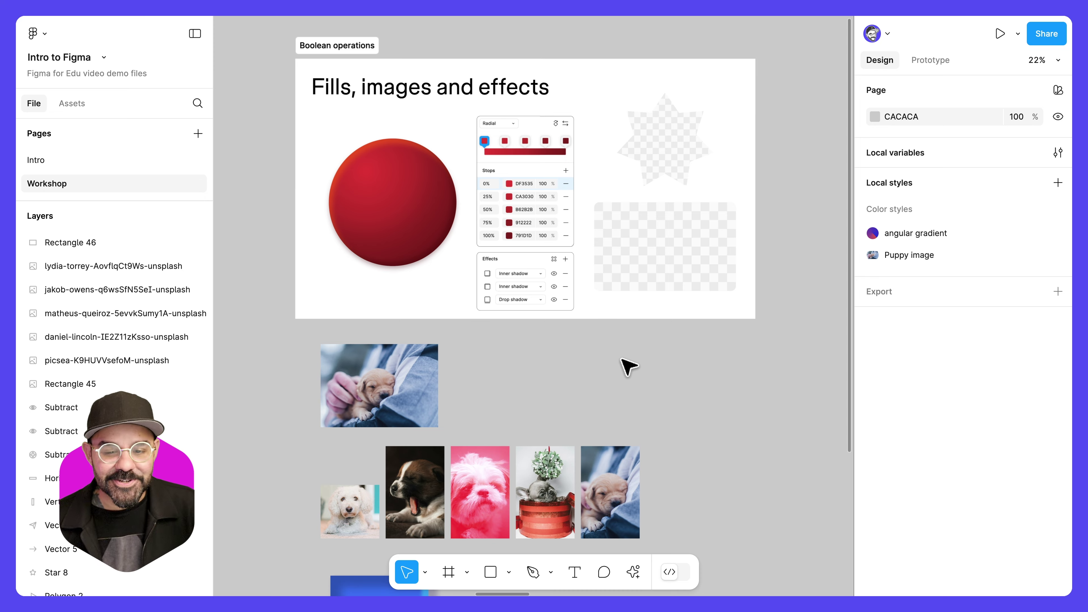
scroll(629, 367, right, 10)
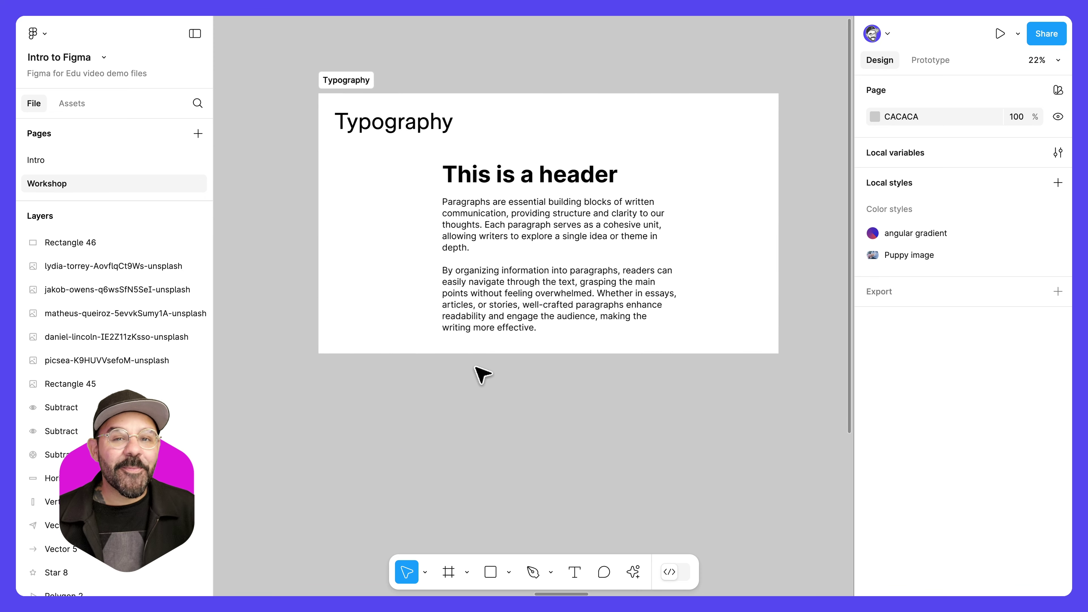
scroll(475, 367, up, 3)
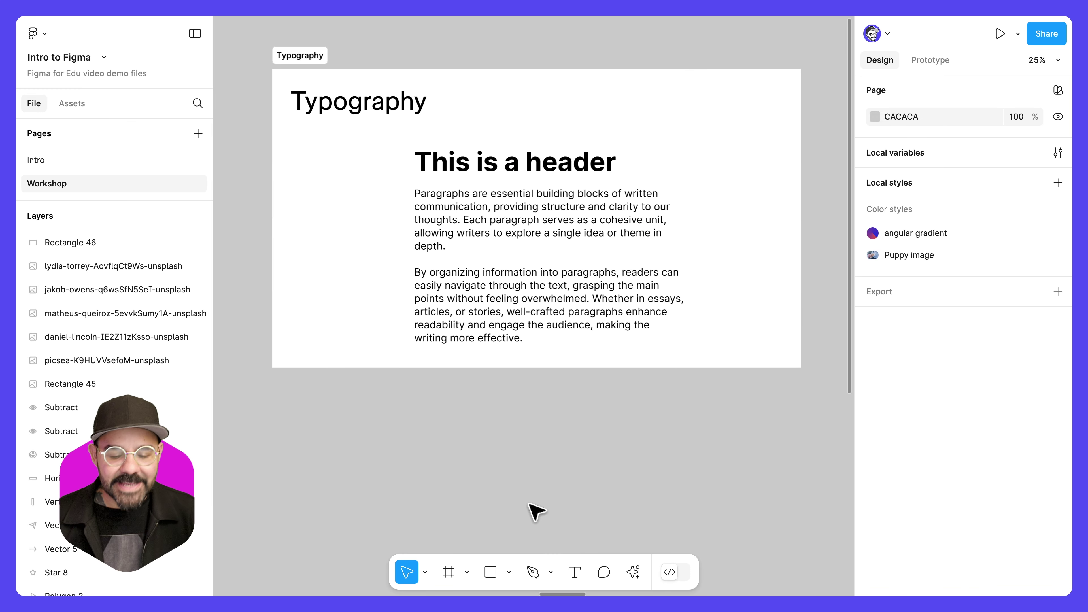
click(579, 575)
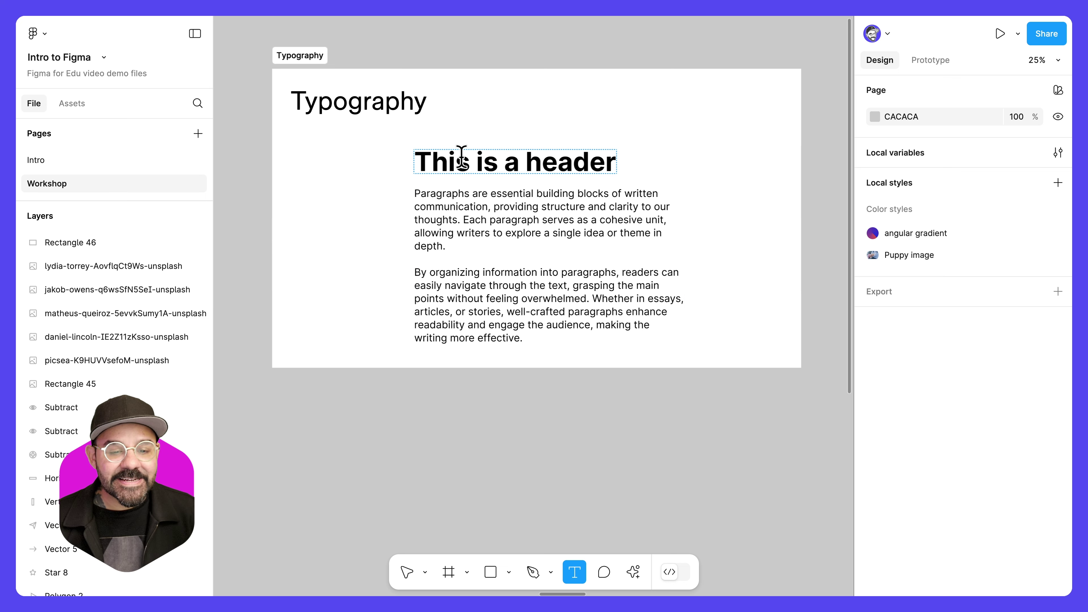
click(526, 246)
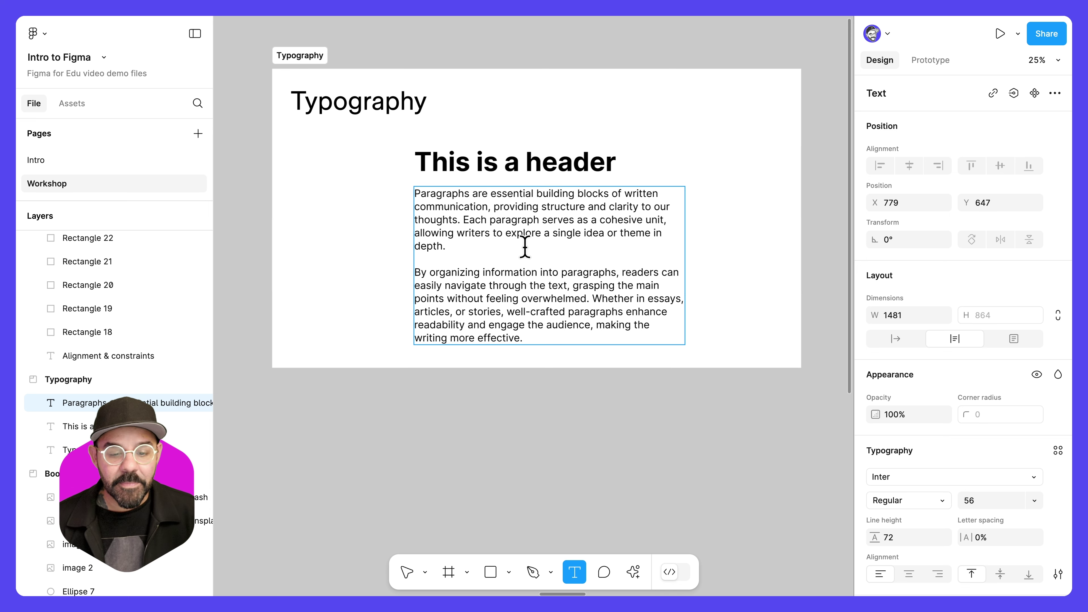
key(Escape)
scroll(504, 414, down, 1)
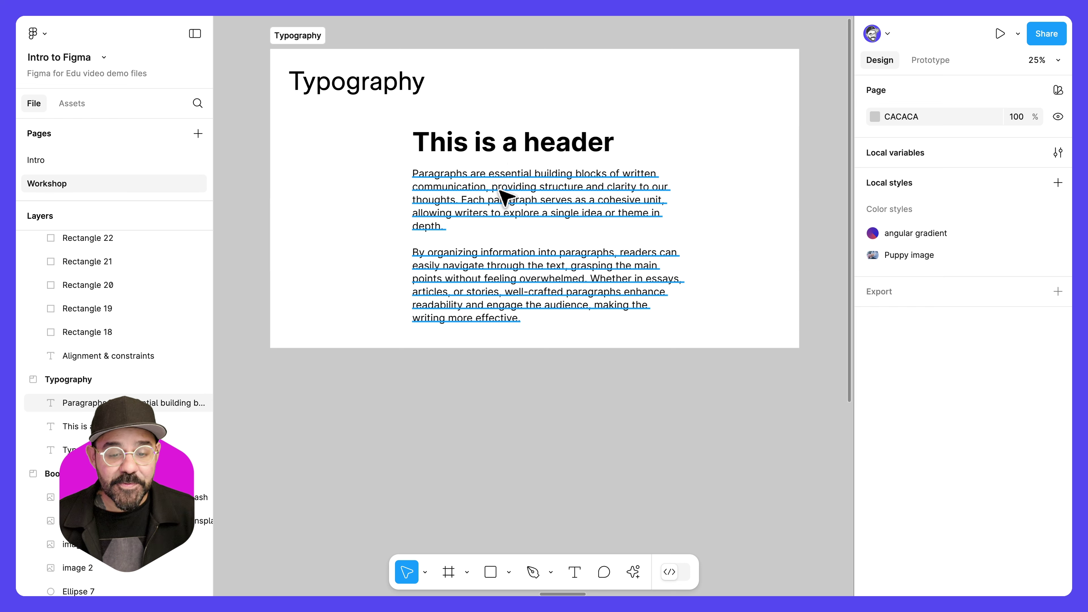
Change the font of the "This is a header" text to Hepta Slab
click(517, 155)
scroll(880, 418, down, 5)
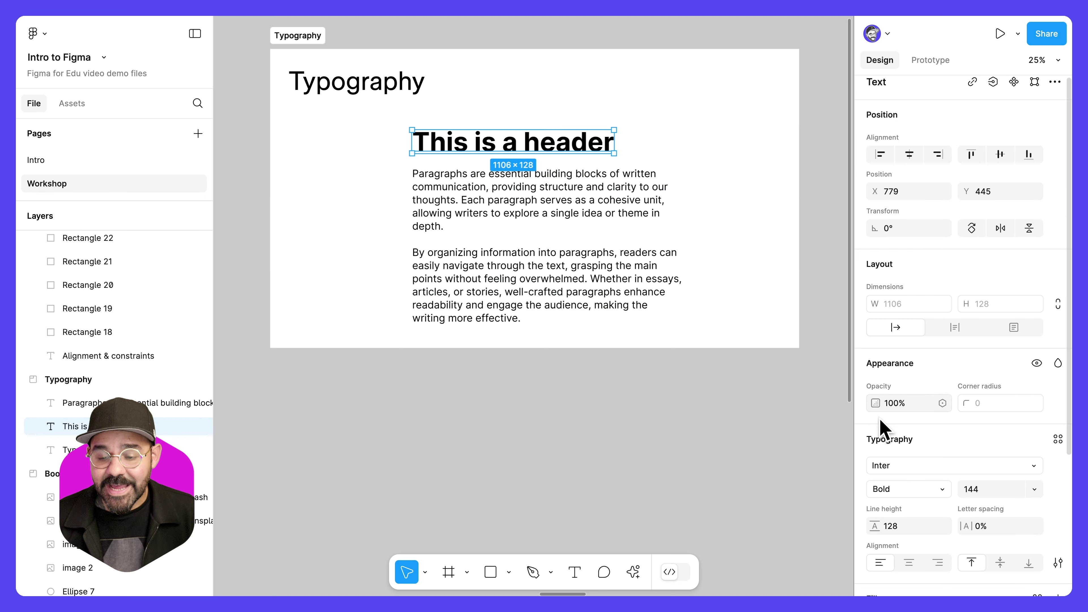
click(987, 292)
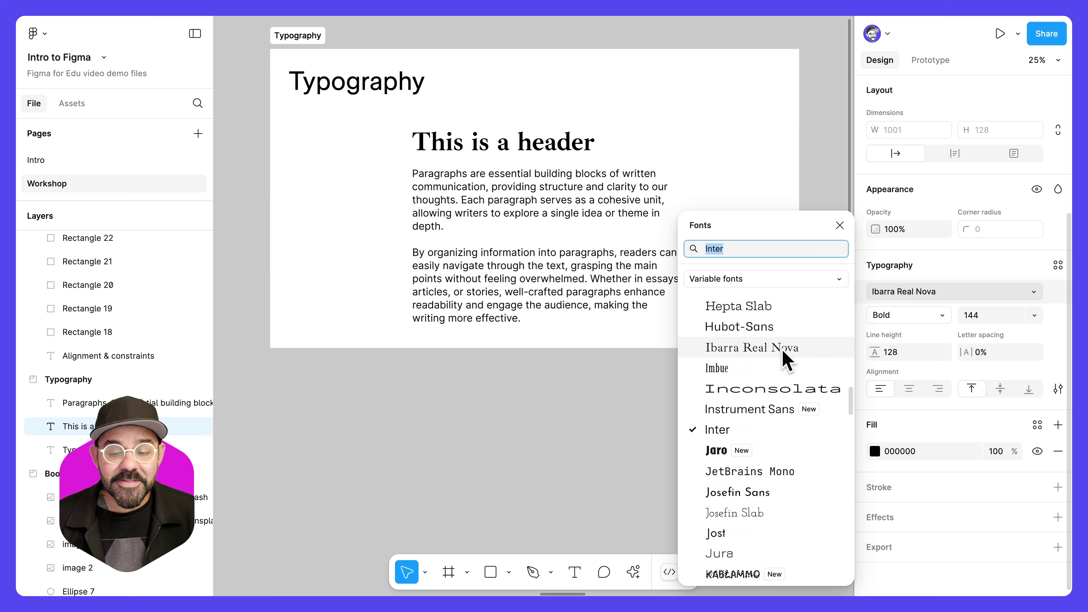
click(774, 313)
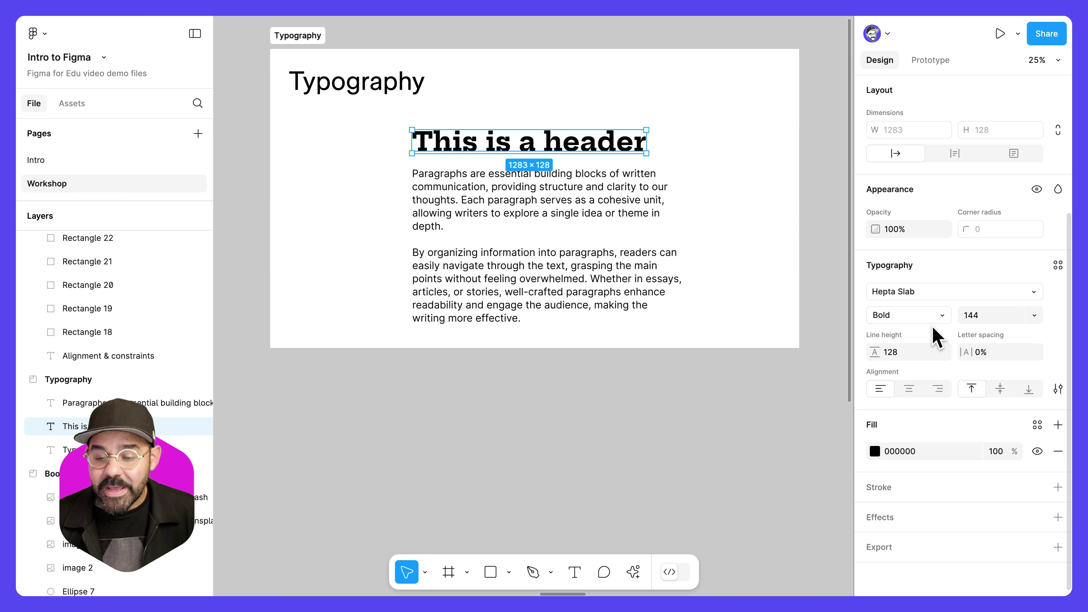
Browse the fonts installed by you and the Google fonts available for the header text
click(940, 292)
click(754, 284)
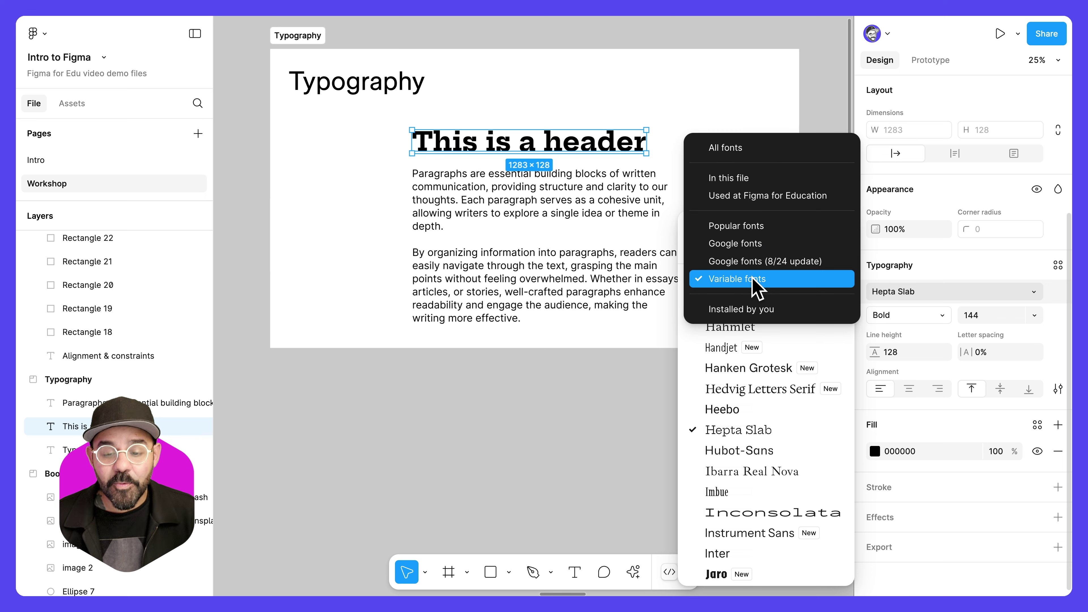
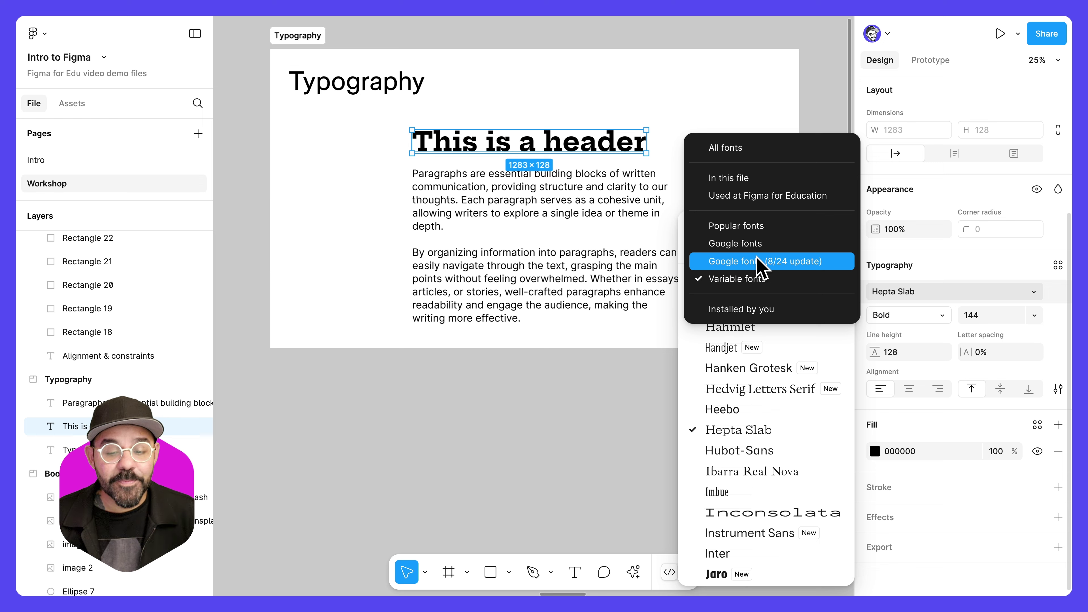
click(767, 309)
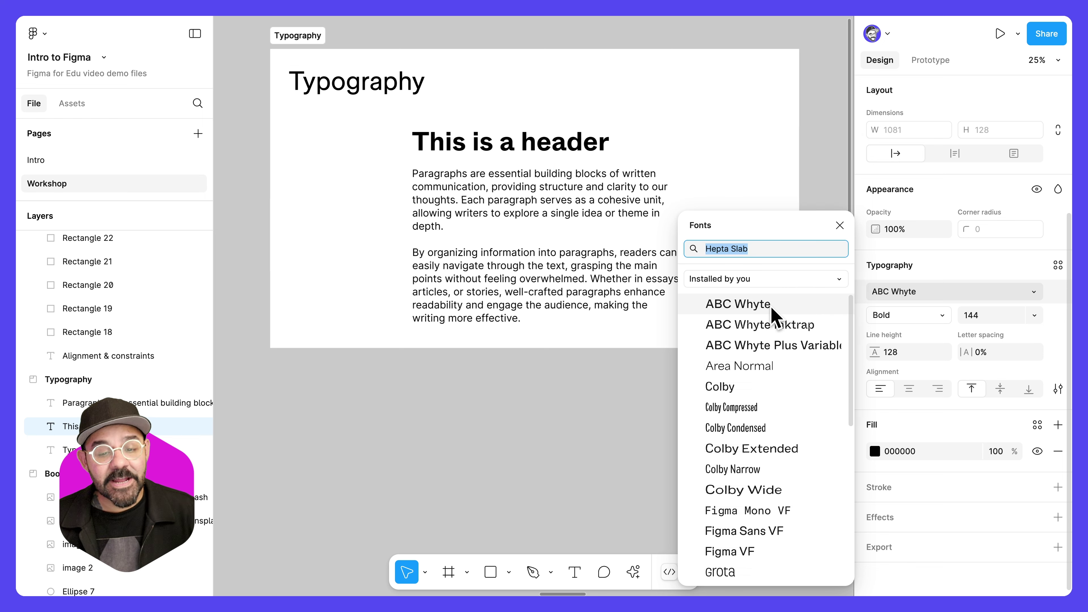
click(768, 277)
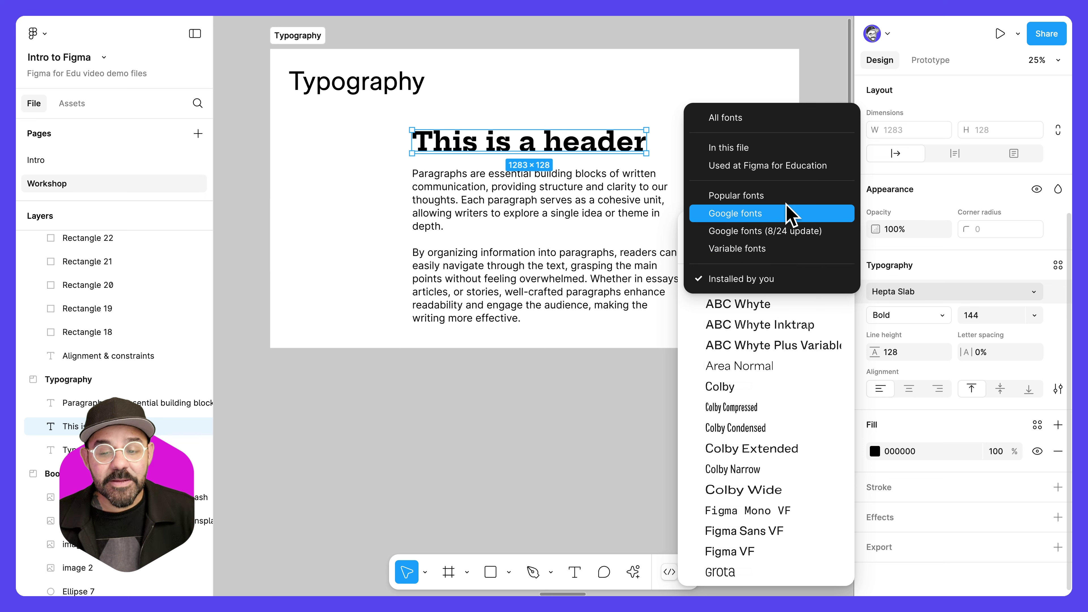
click(782, 214)
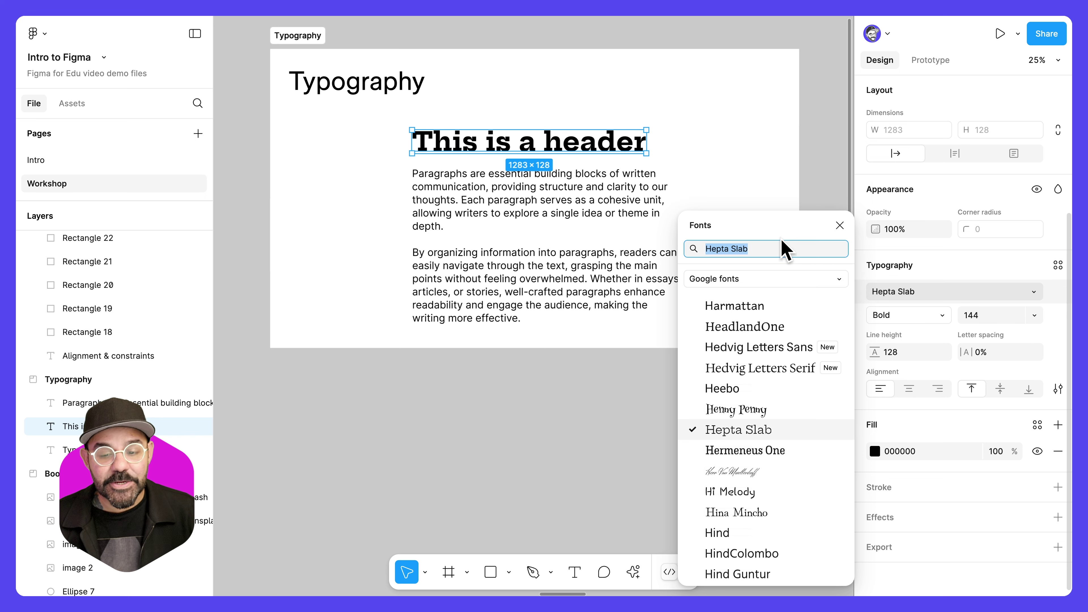
Show the variable fonts and set the header text's font to Inter
click(785, 284)
click(773, 315)
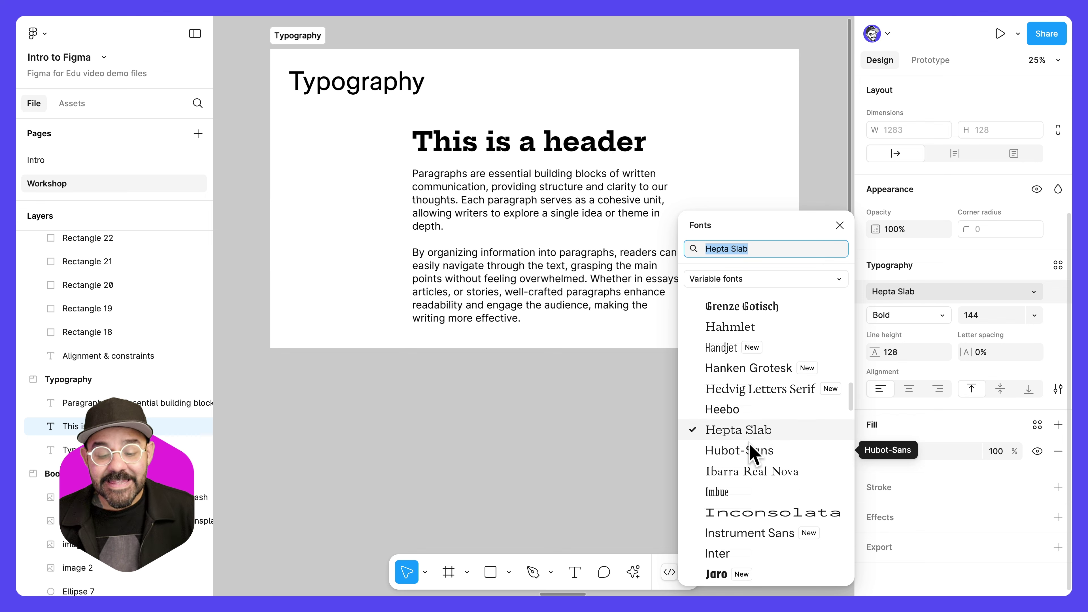
scroll(750, 447, down, 1)
click(747, 532)
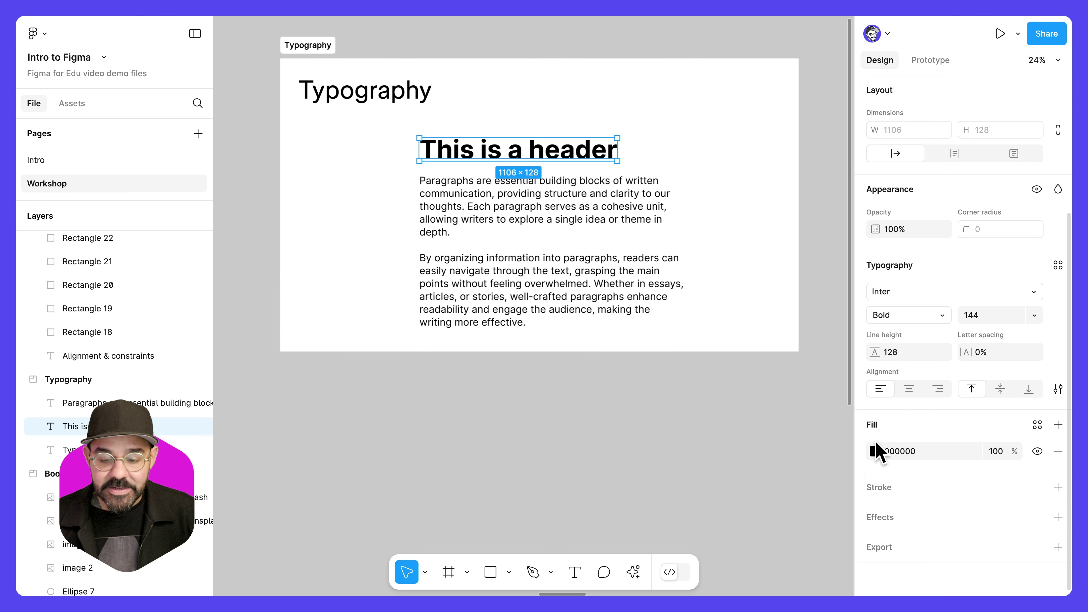
Set the header text's font style to Extra Bold Italic and open the font style choices again
click(931, 326)
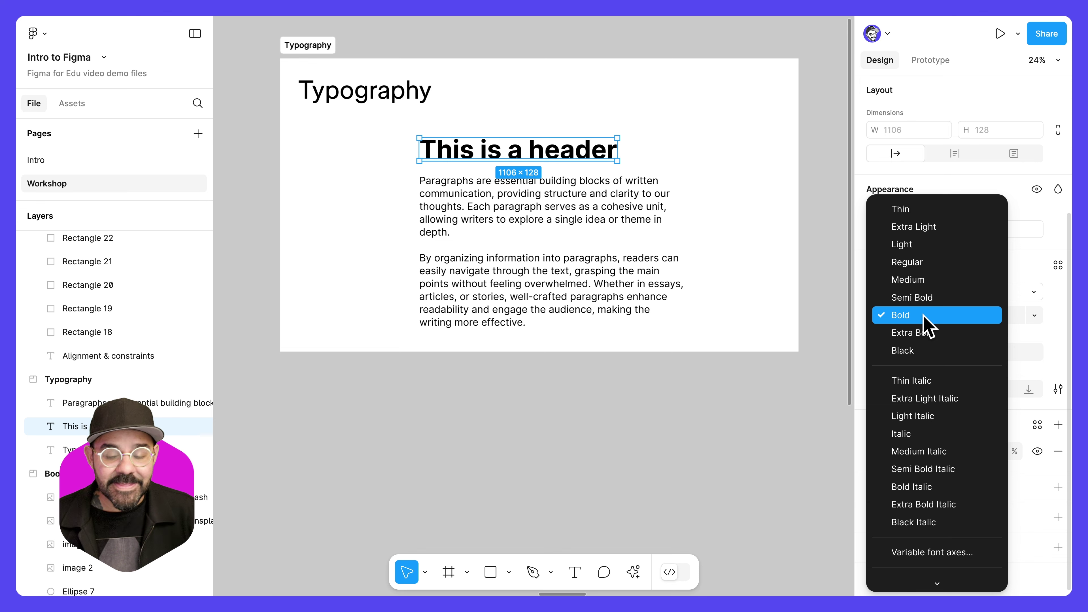
click(923, 505)
click(909, 326)
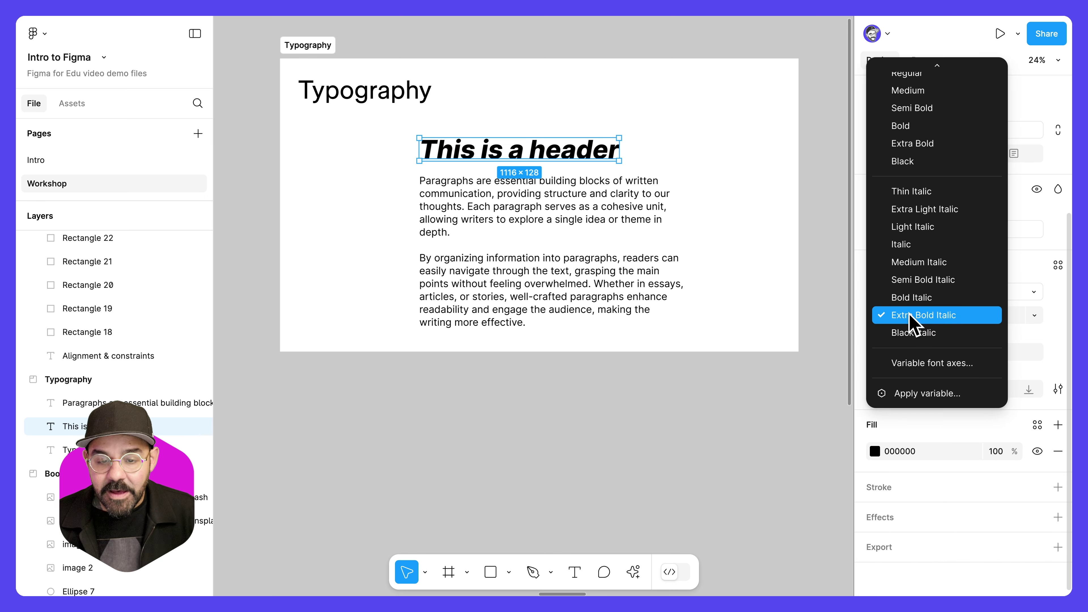
Adjust the header's variable font axes to slant 0 and weight 678, and close the type settings
click(926, 364)
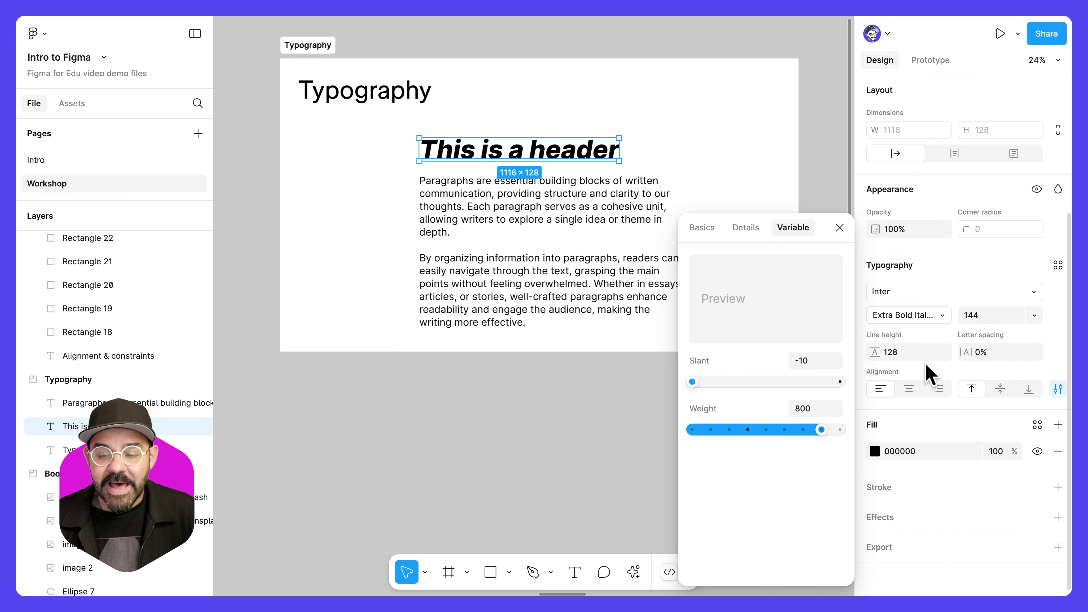
drag(818, 238, 809, 163)
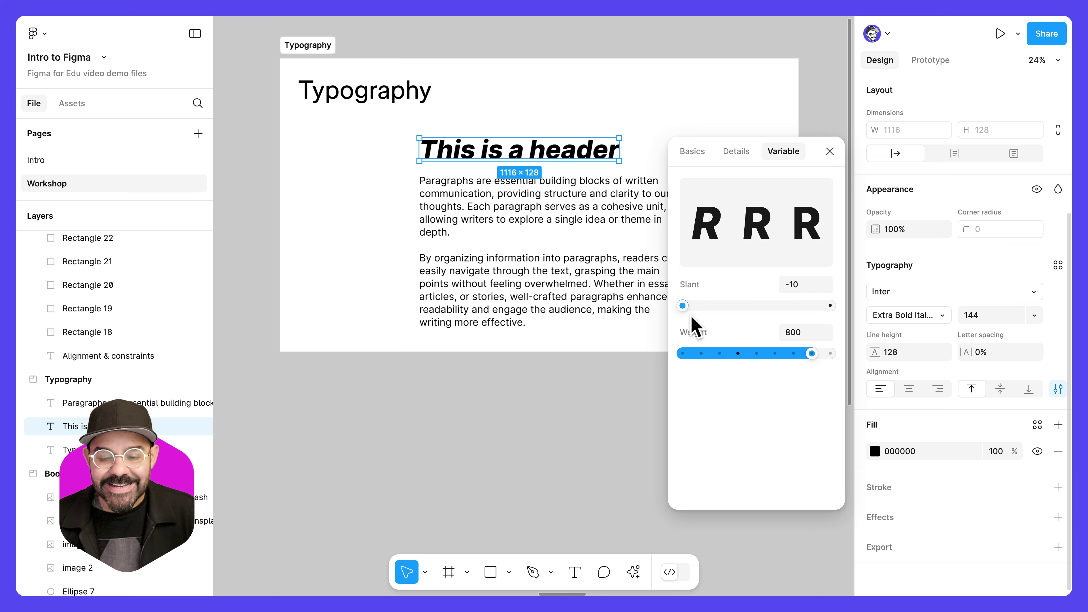
mouse_move(681, 306)
mouse_down()
mouse_move(851, 317)
mouse_move(698, 307)
mouse_up()
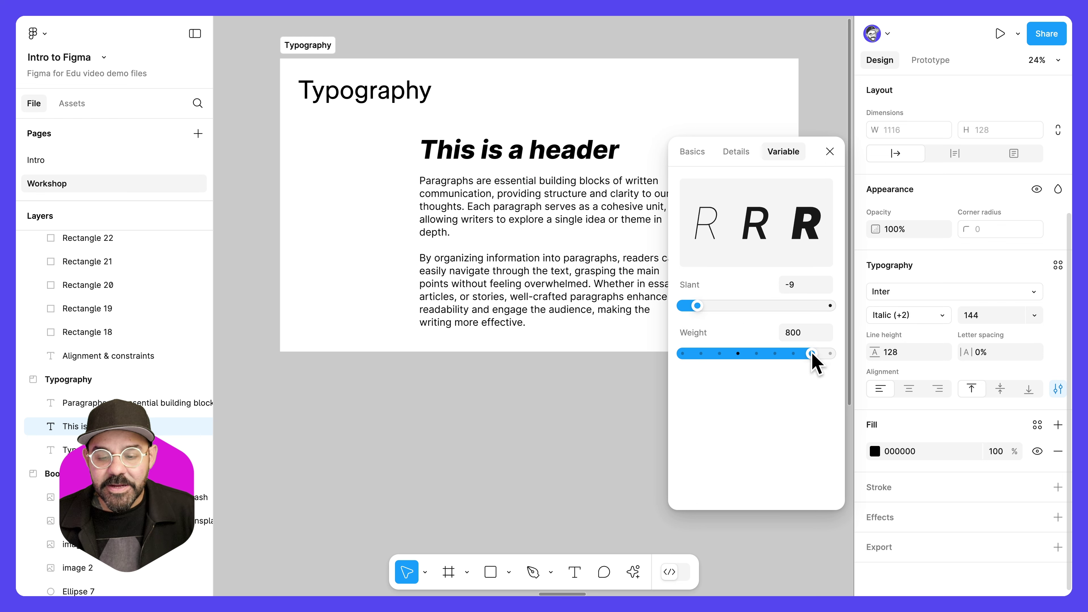
drag(814, 356, 724, 360)
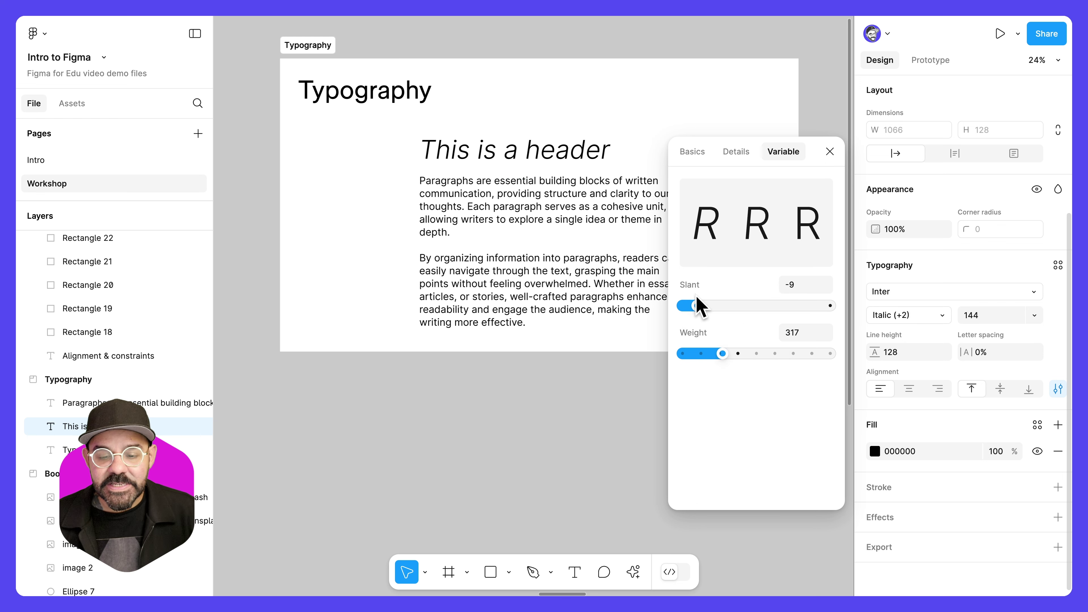
drag(697, 305, 833, 307)
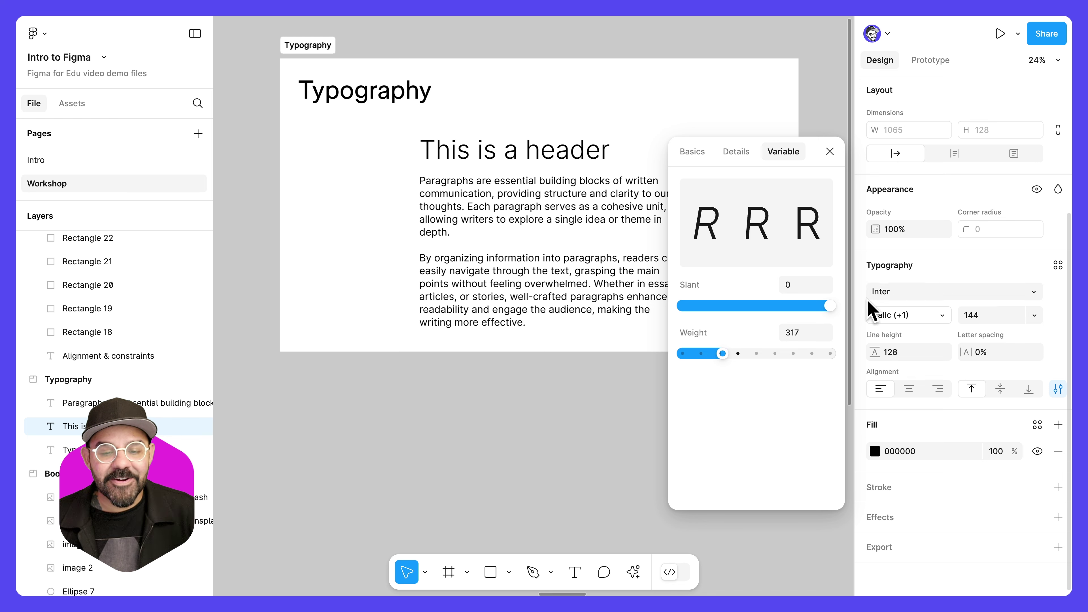
drag(737, 355, 789, 361)
click(830, 151)
Set the header's font style to Bold Italic and deselect it
click(908, 315)
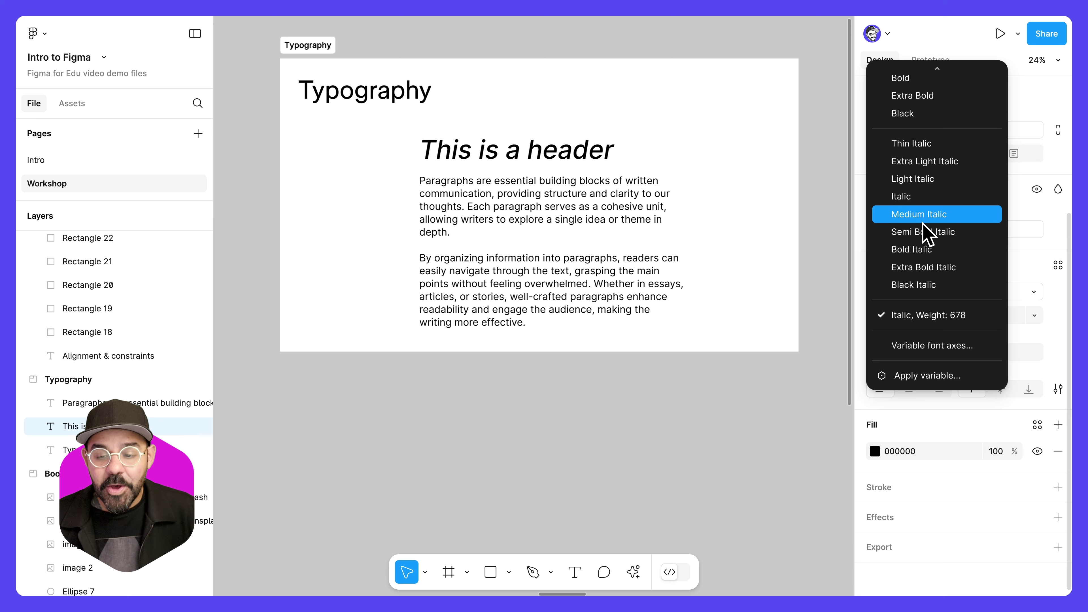
click(926, 249)
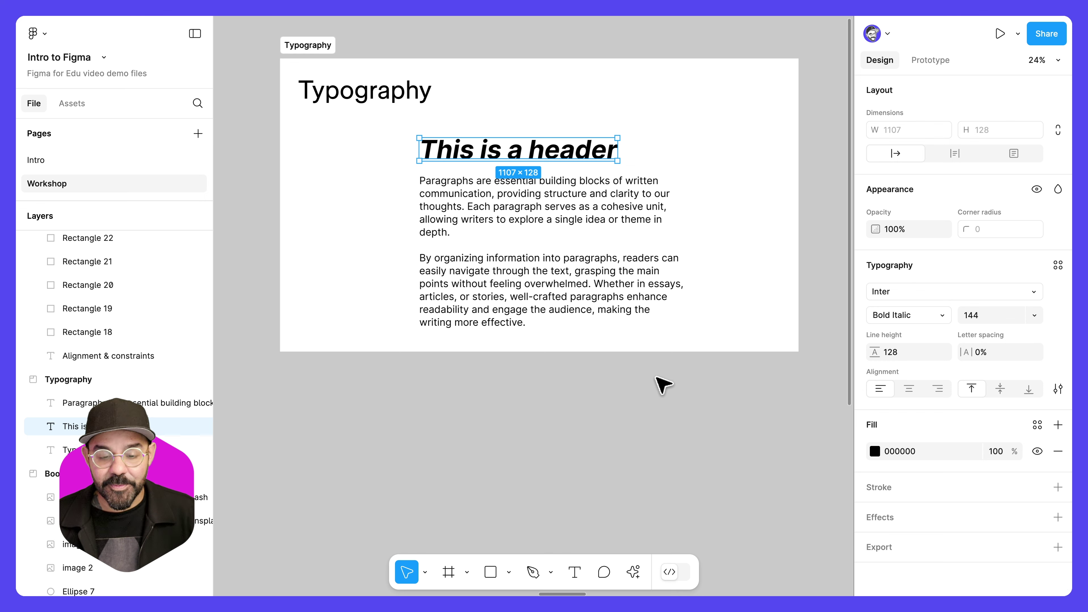
click(645, 379)
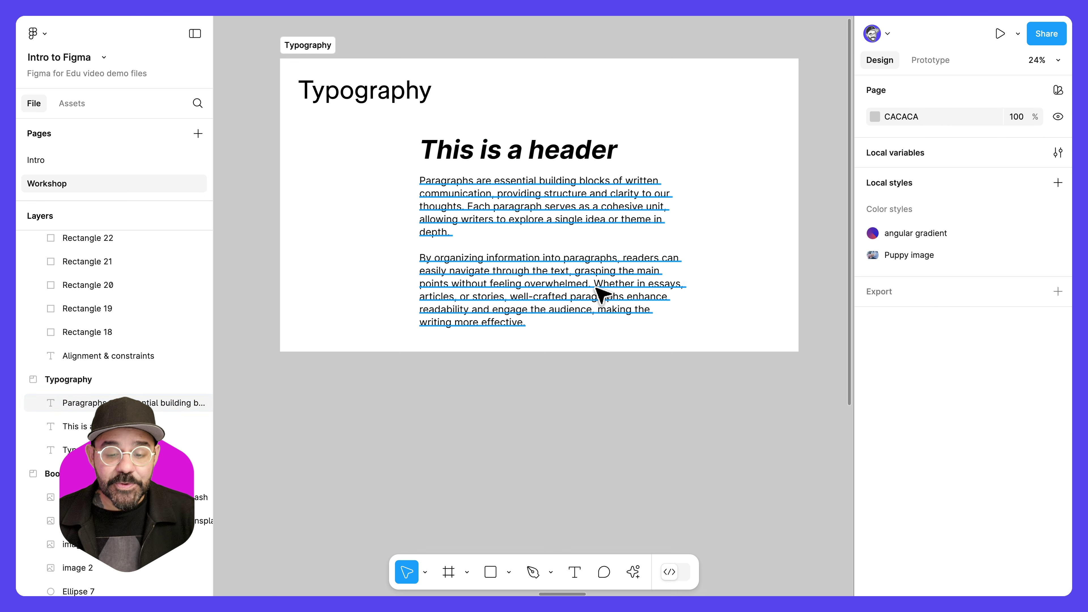
Examine the hanging punctuation and hanging lists options in the body text's detailed type settings
click(602, 294)
scroll(933, 456, down, 3)
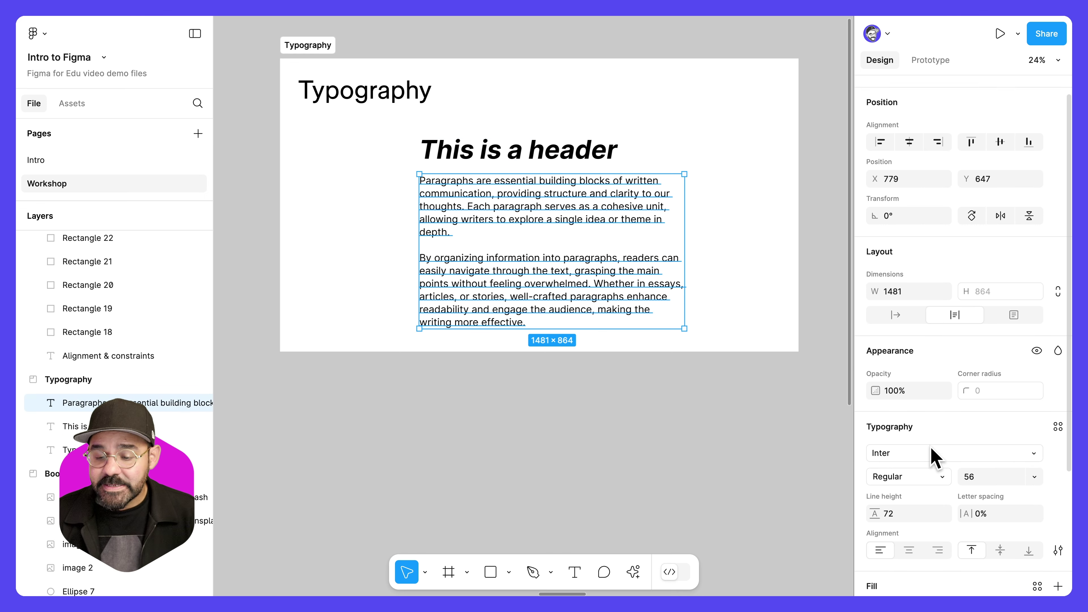
click(1058, 443)
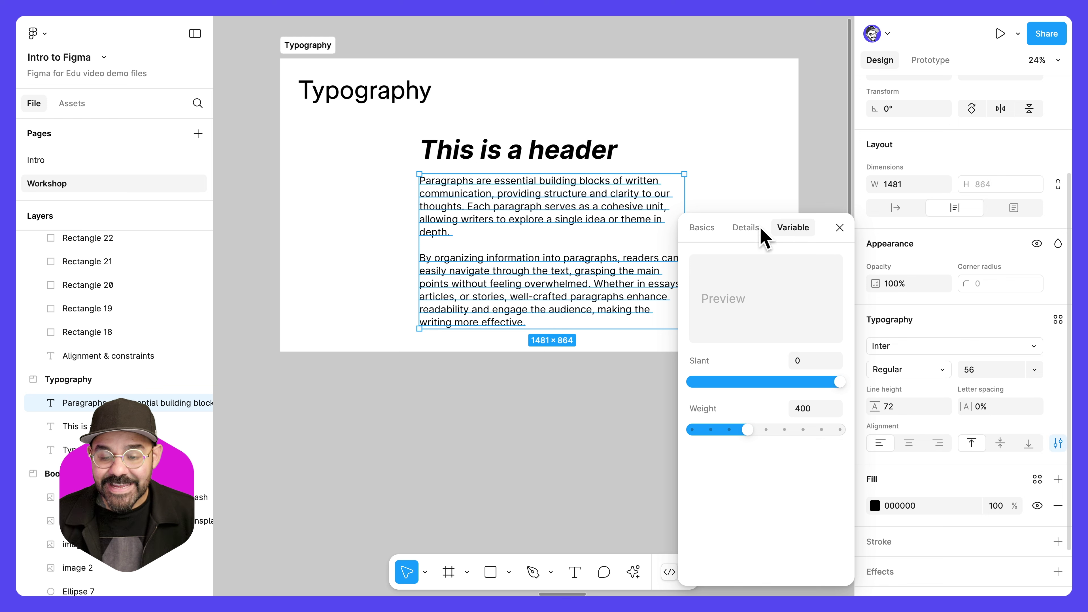
click(738, 232)
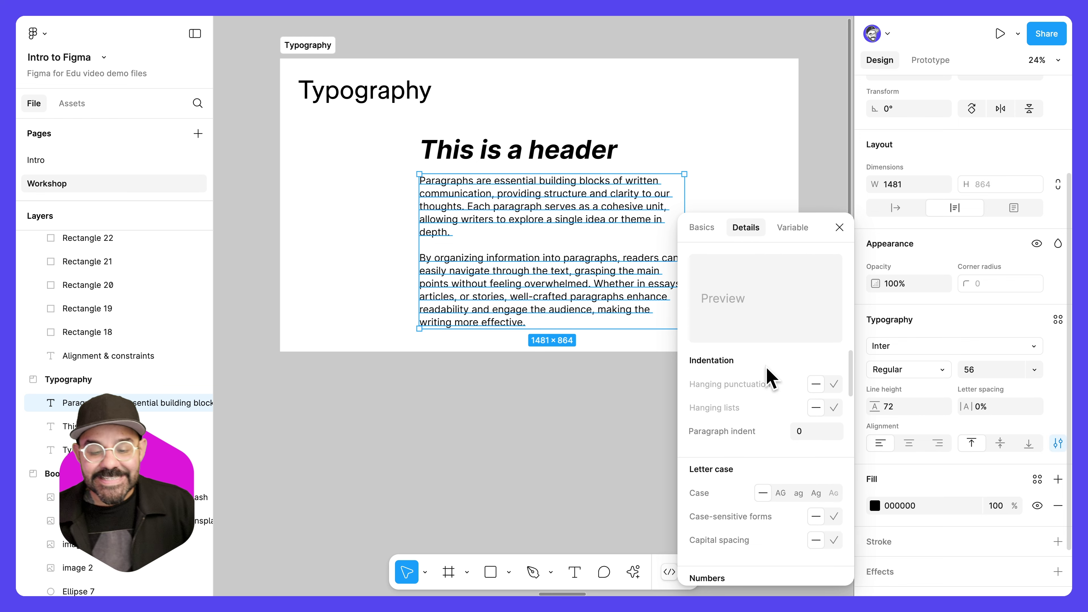
scroll(760, 371, down, 1)
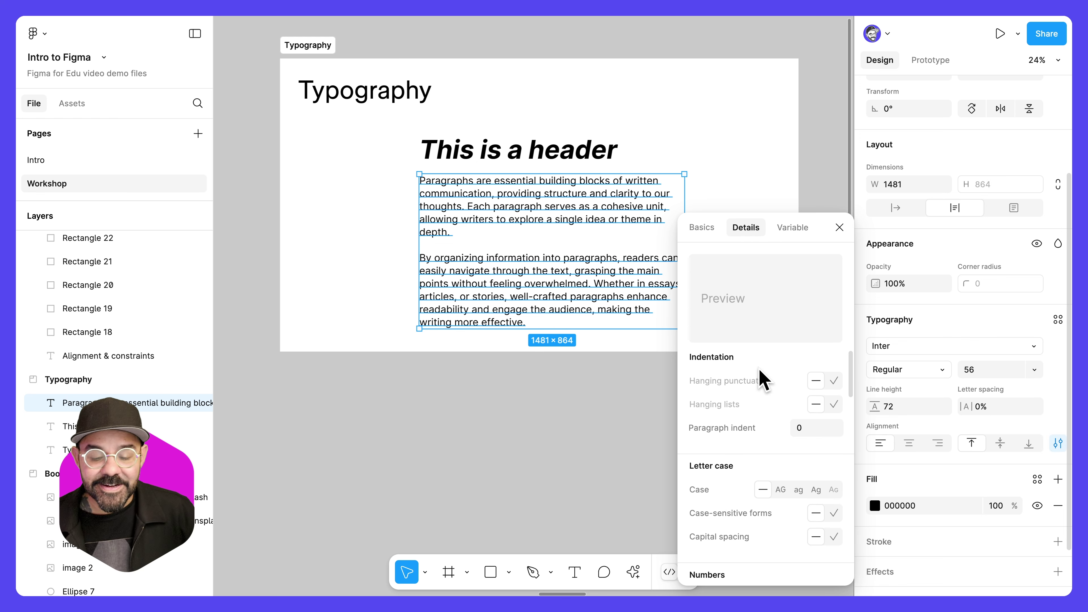
mouse_move(770, 385)
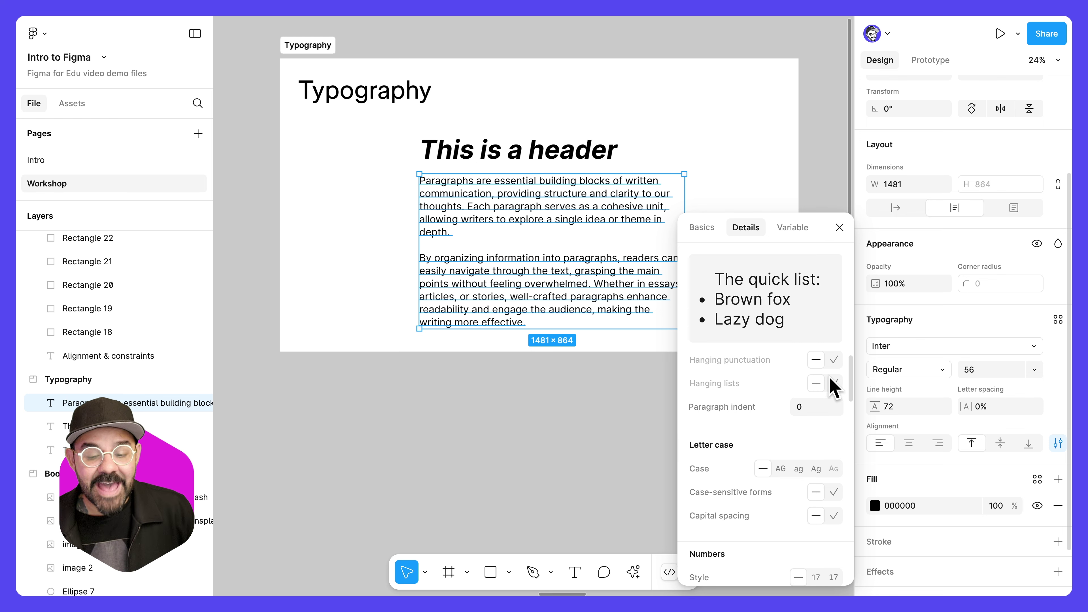
mouse_move(829, 363)
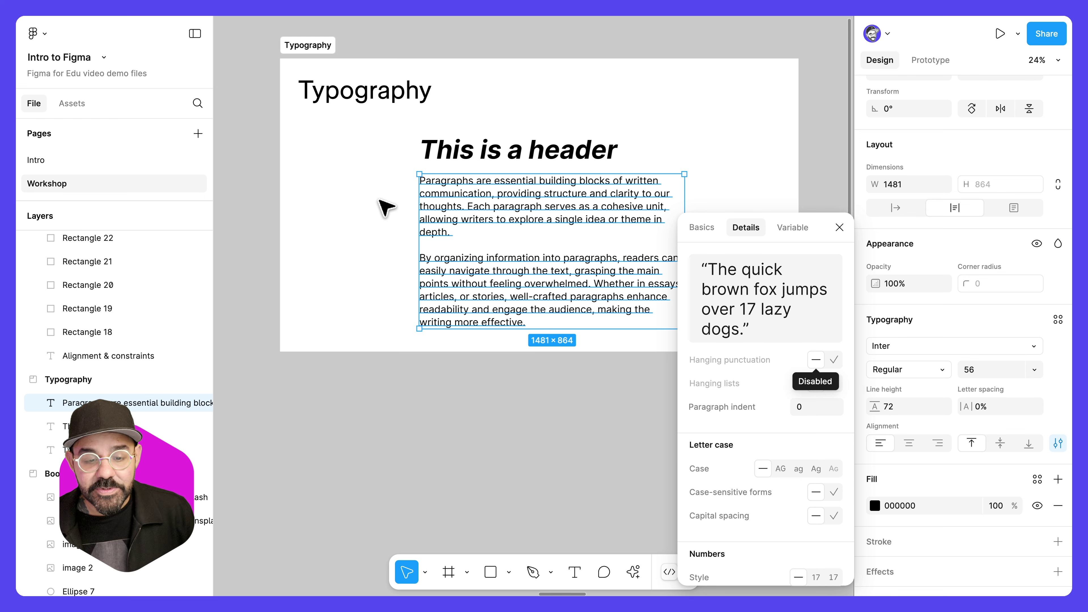
Insert an opening quotation mark at the start of the first body paragraph and finish editing the text
double_click(423, 183)
click(420, 181)
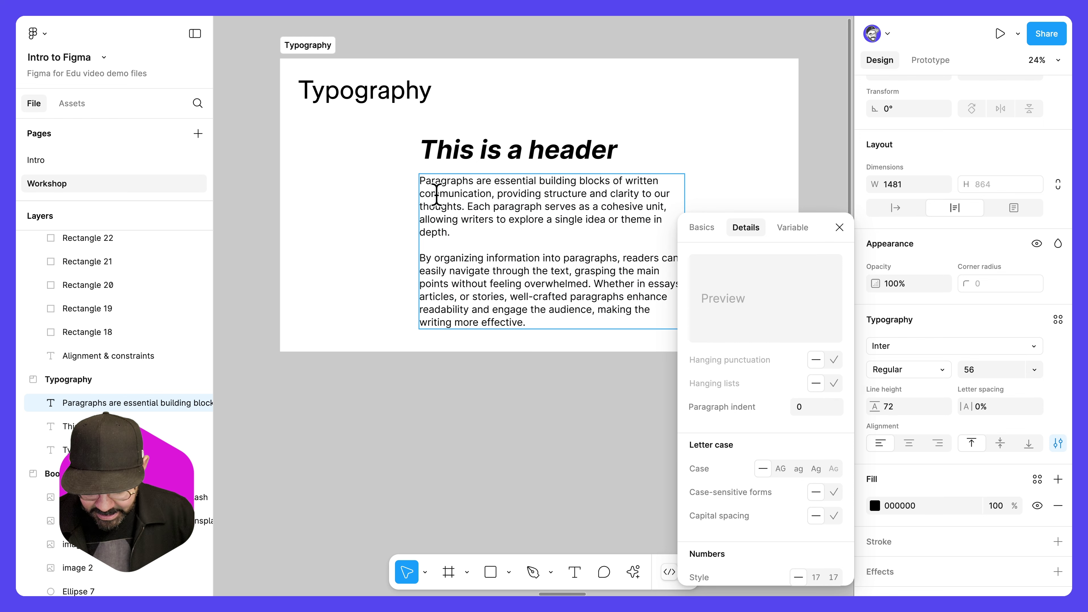
text(")
key(Escape)
key(Escape)
Enable hanging punctuation for the body text, then close the type settings and deselect the text
scroll(417, 187, up, 5)
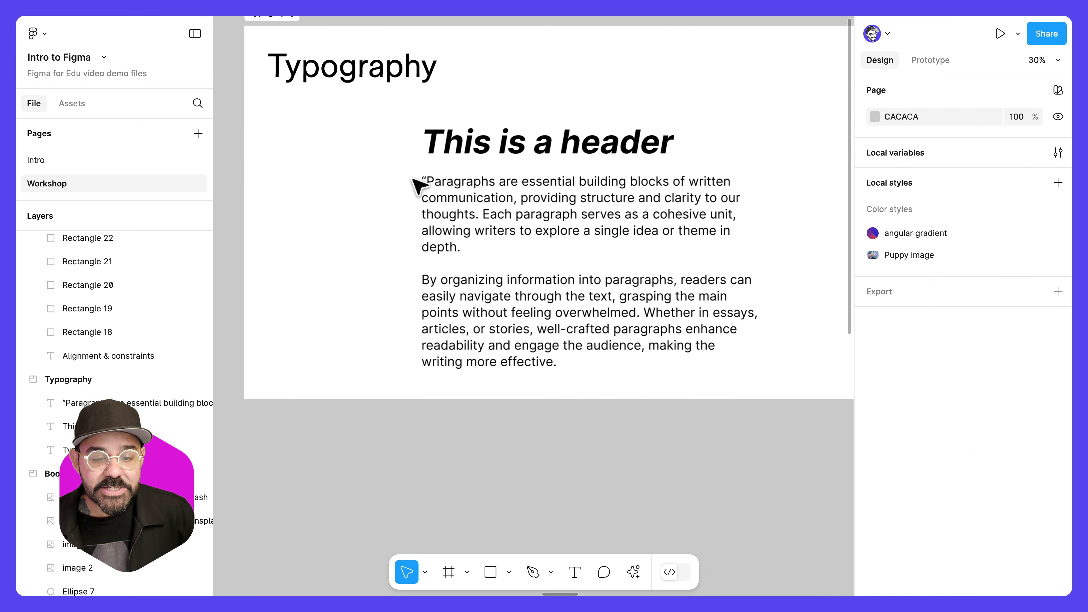
click(435, 184)
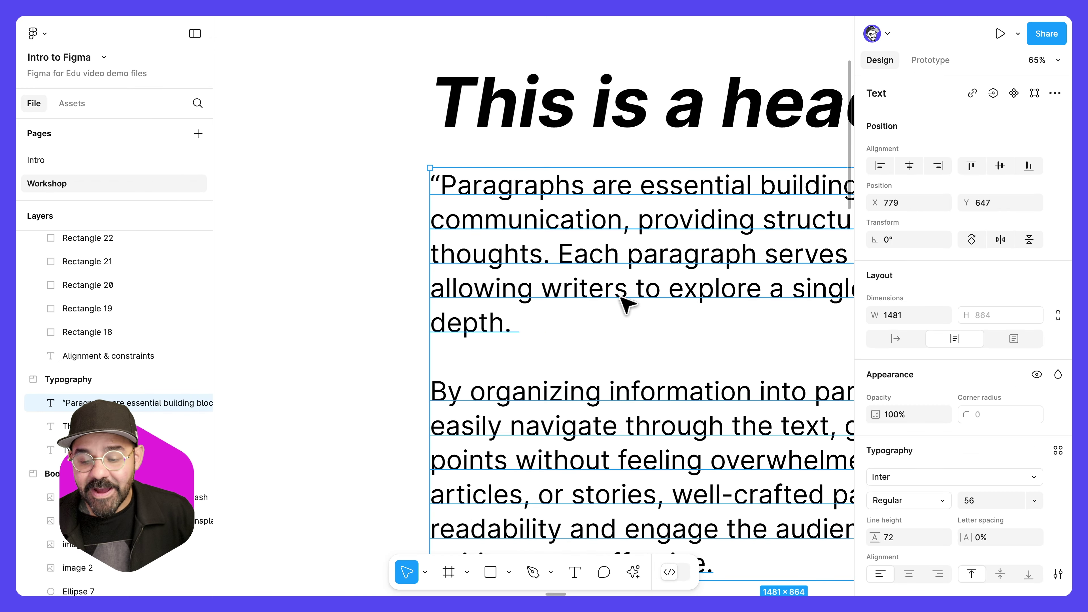
scroll(923, 388, down, 4)
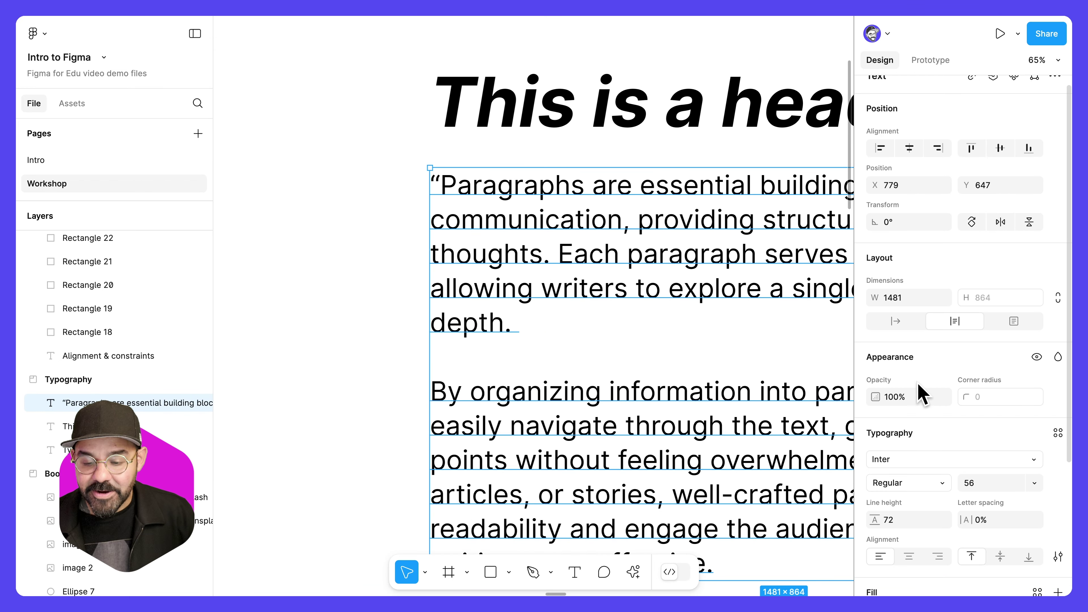
click(1058, 440)
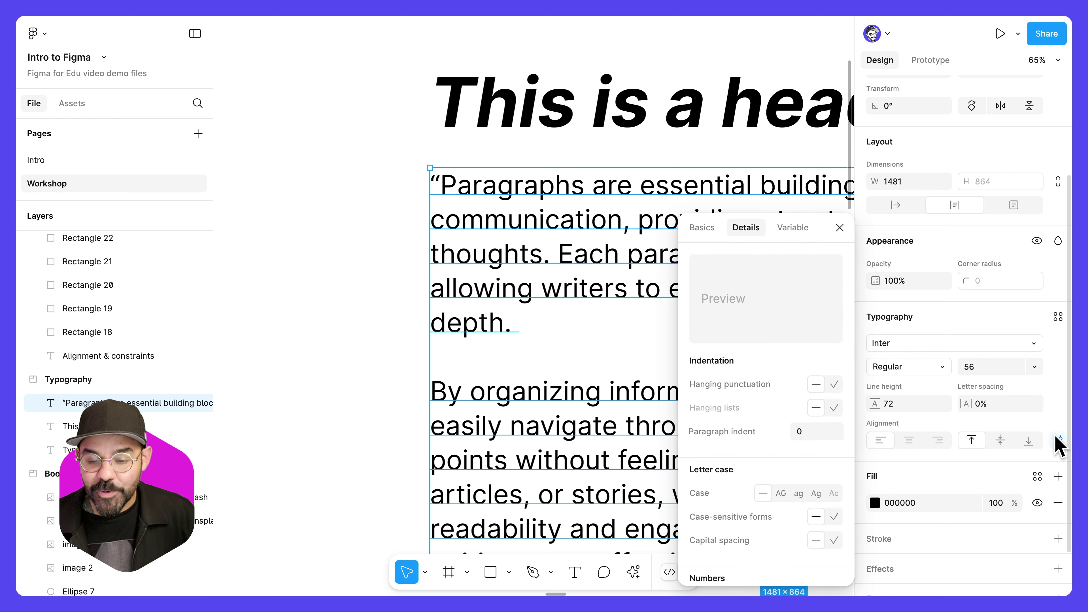
click(834, 384)
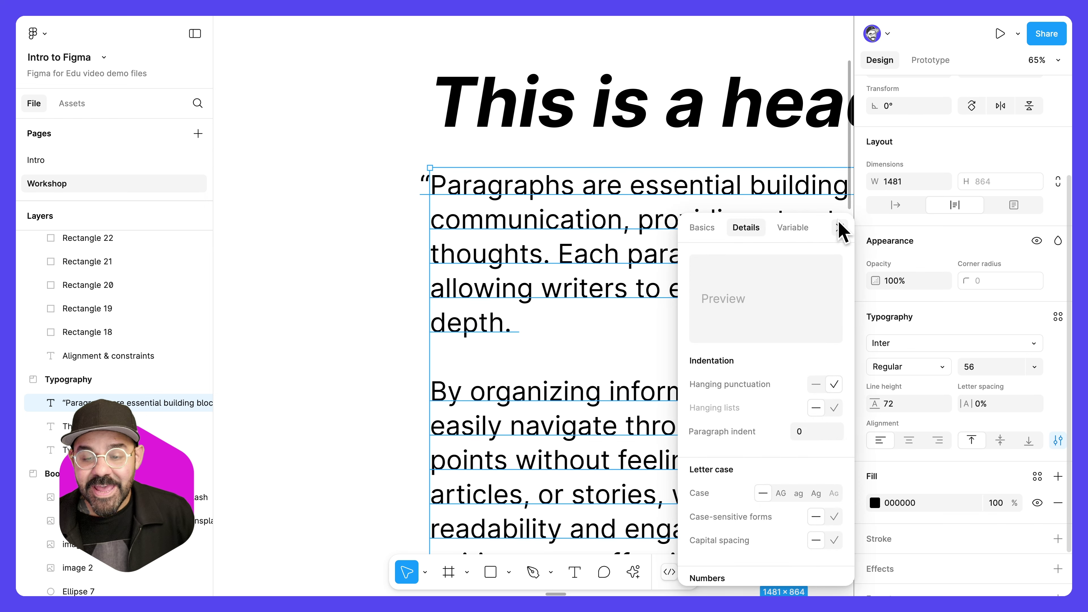
click(840, 228)
click(425, 298)
scroll(426, 298, down, 1)
scroll(426, 298, down, 5)
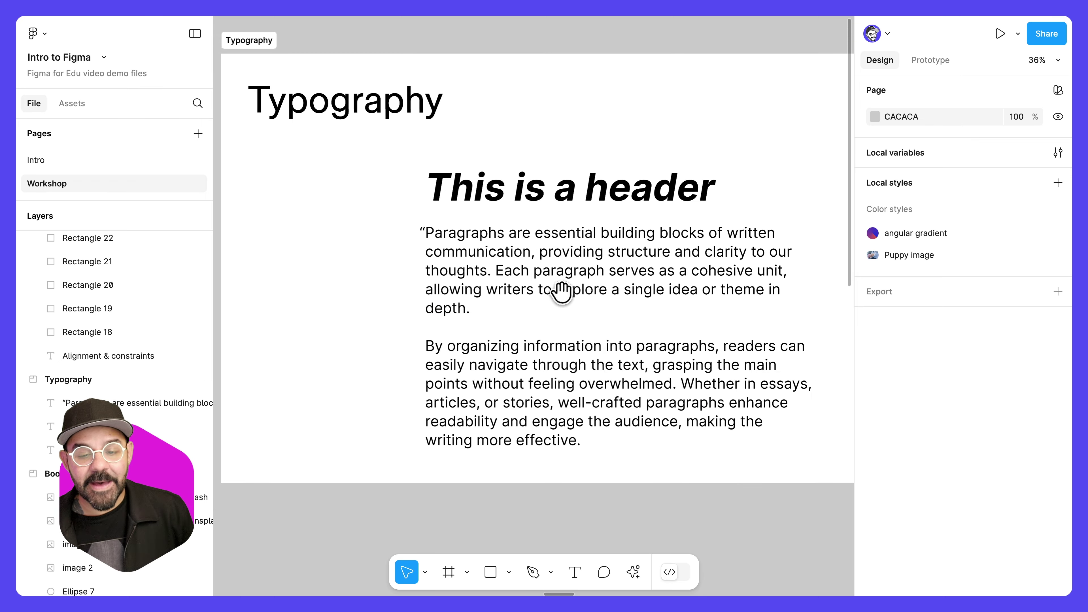
Reopen the body text's detailed type settings and move the settings window away from the design properties
drag(561, 291, 514, 291)
click(519, 293)
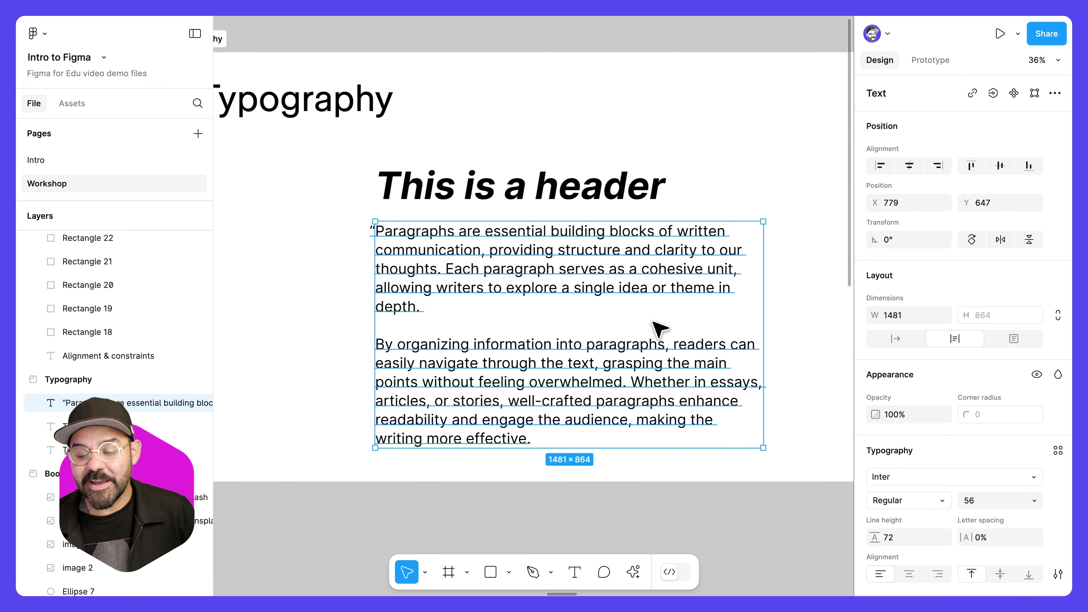
click(1057, 575)
drag(821, 236, 792, 185)
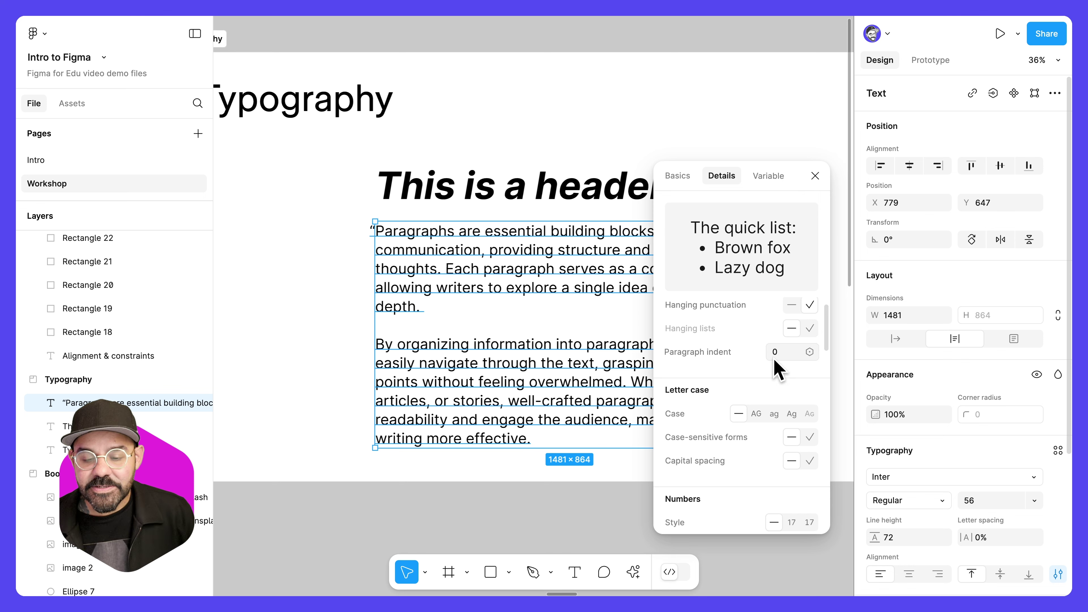
Try uppercase letter case on the body text and restore its original case
click(760, 427)
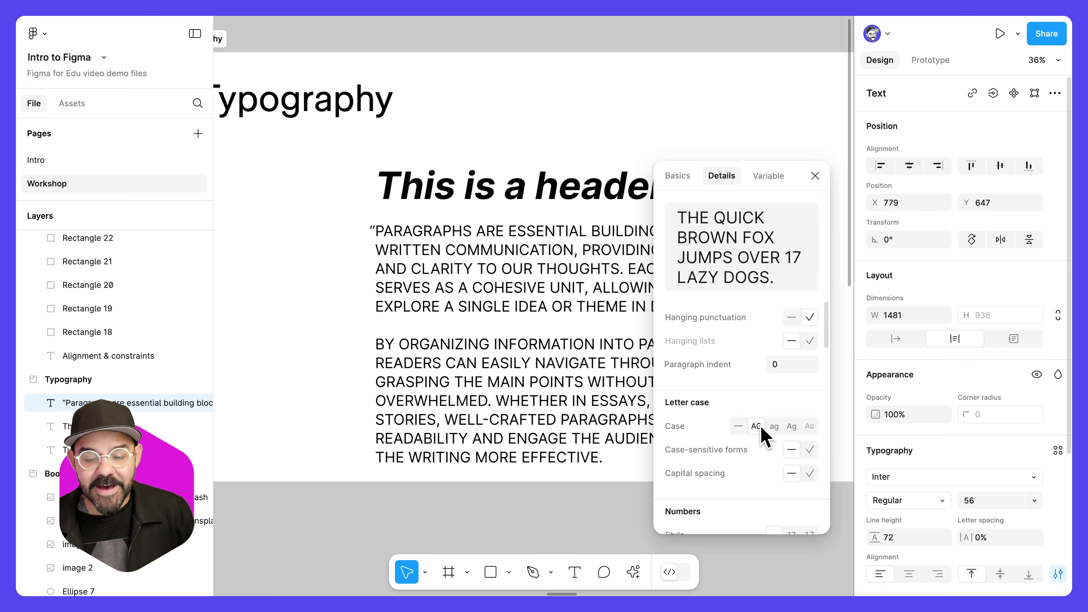
click(738, 426)
Enable the Stylistic alternates and Disambiguation stylistic sets for the body text
scroll(792, 446, down, 3)
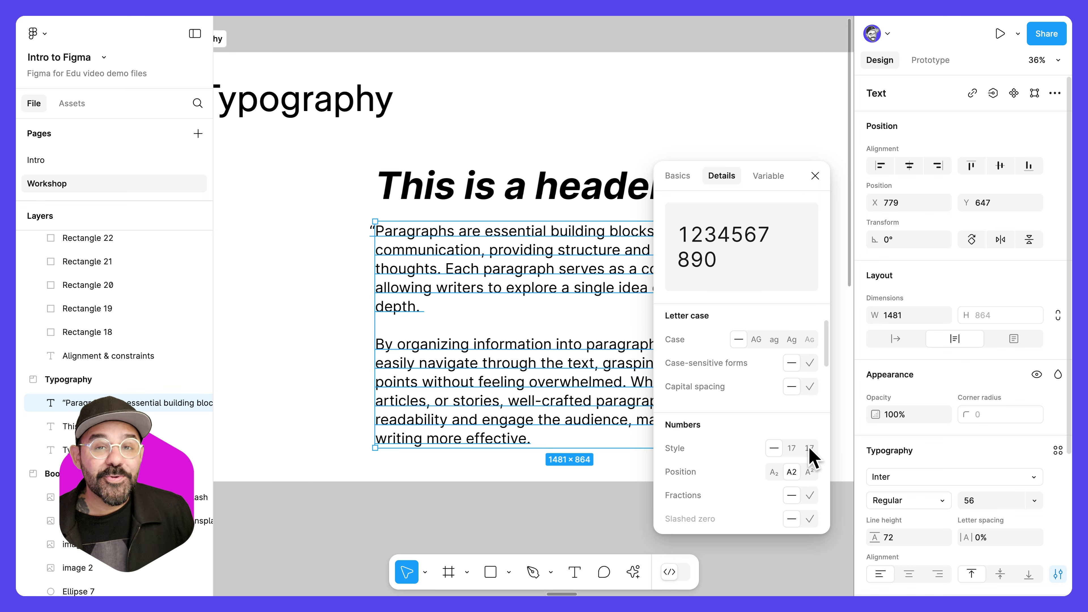
scroll(809, 455, down, 3)
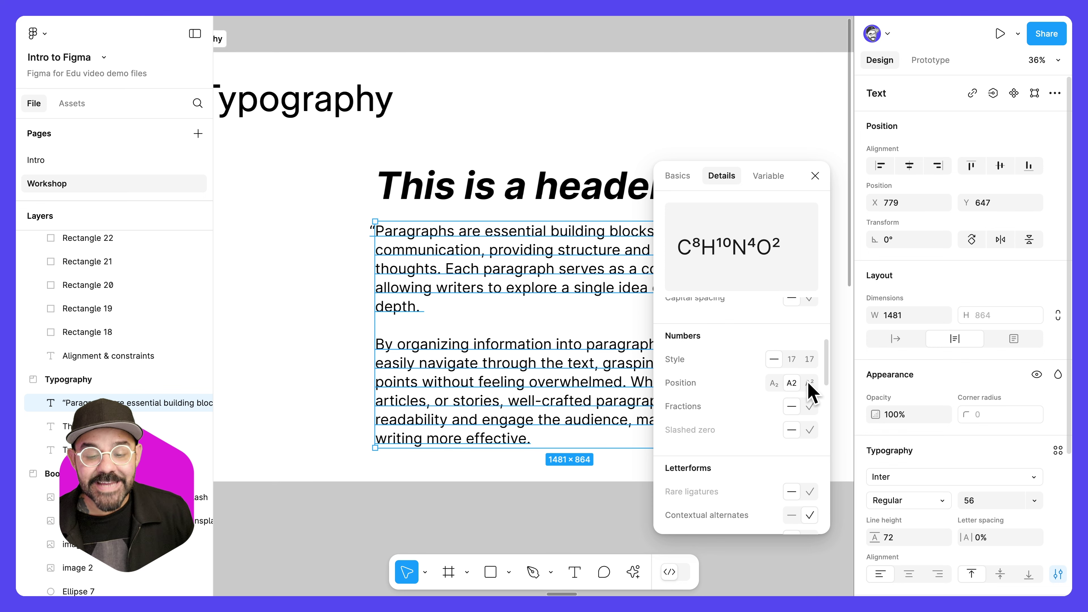
scroll(810, 388, down, 5)
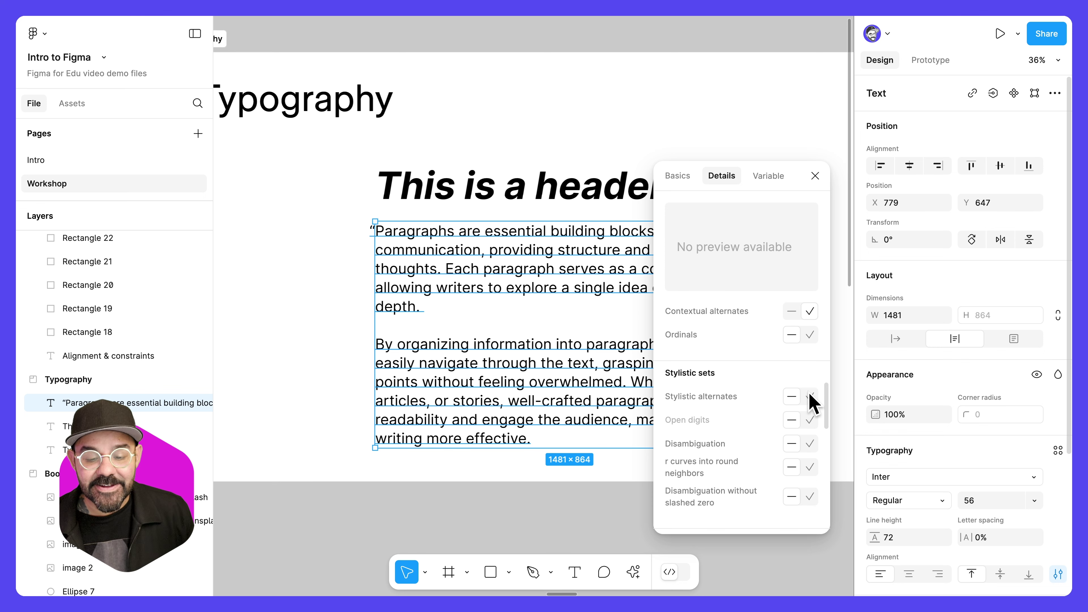
click(810, 396)
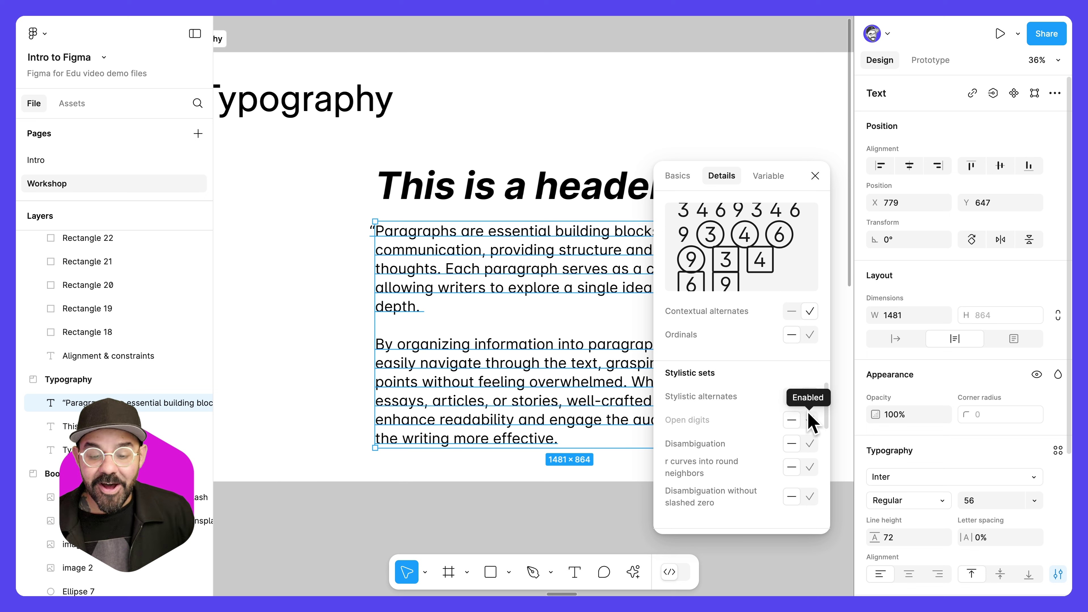
click(810, 446)
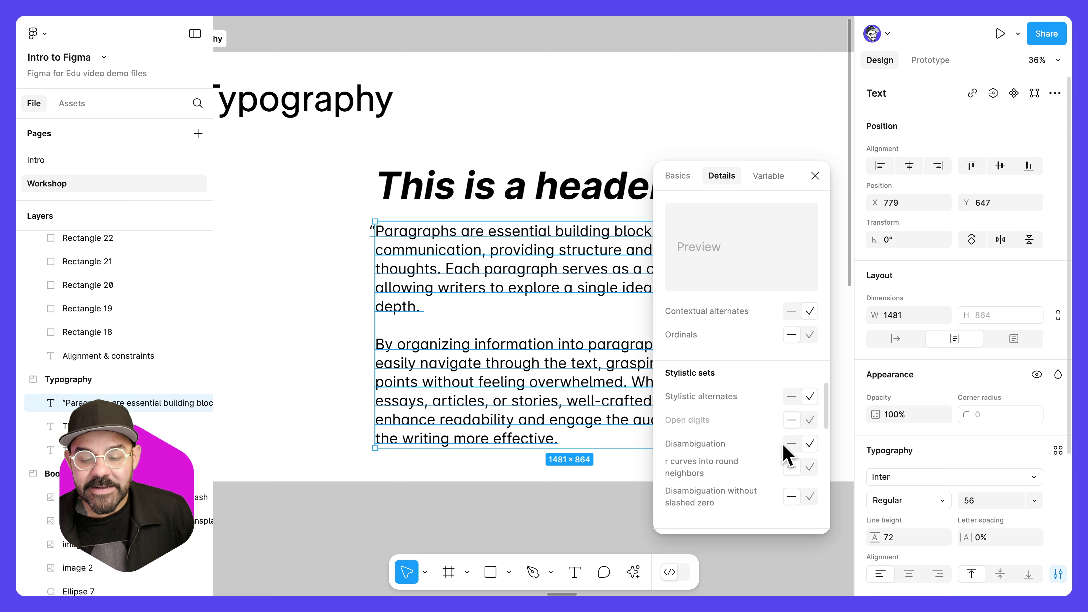
Review the remaining stylistic sets and the indentation options, then close the type settings and deselect the text
scroll(784, 448, down, 3)
scroll(787, 455, down, 4)
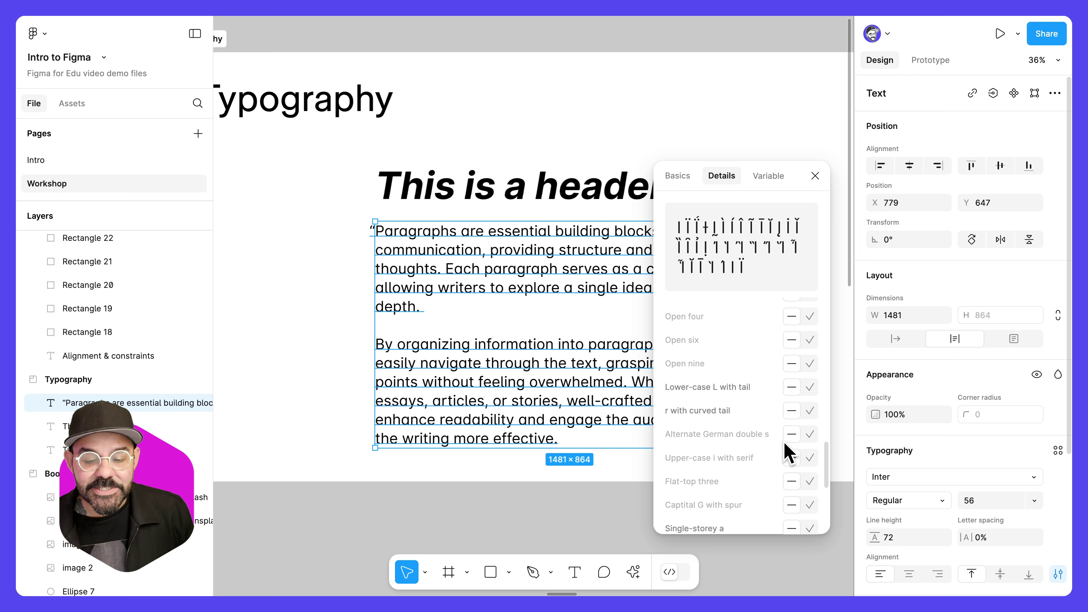
scroll(789, 454, up, 6)
scroll(789, 450, up, 5)
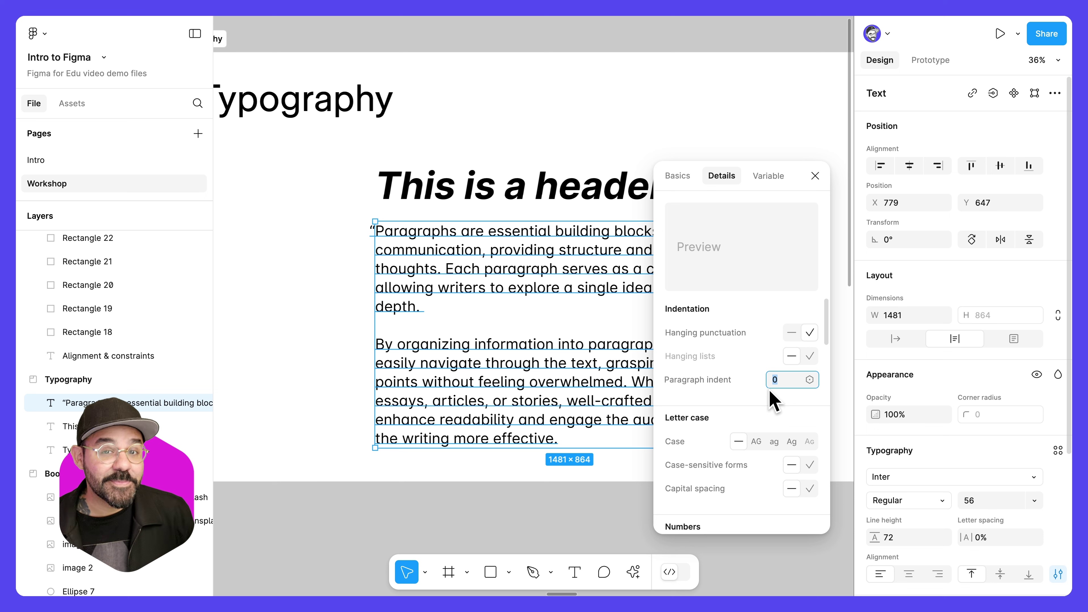
click(815, 176)
click(709, 221)
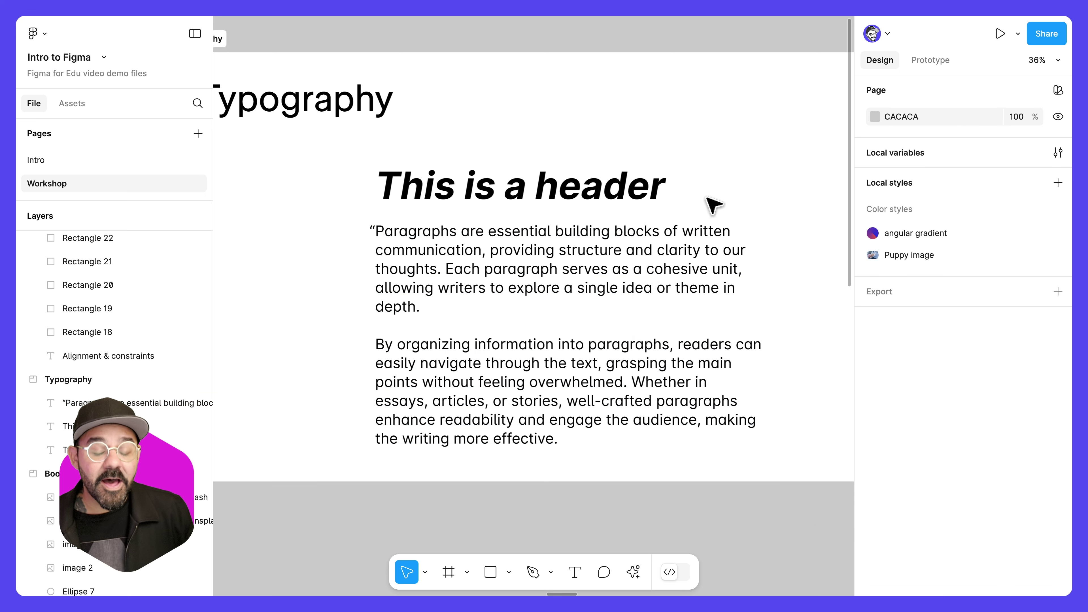
Copy the full text of the first body paragraph and leave text editing
scroll(717, 266, left, 3)
scroll(694, 255, down, 3)
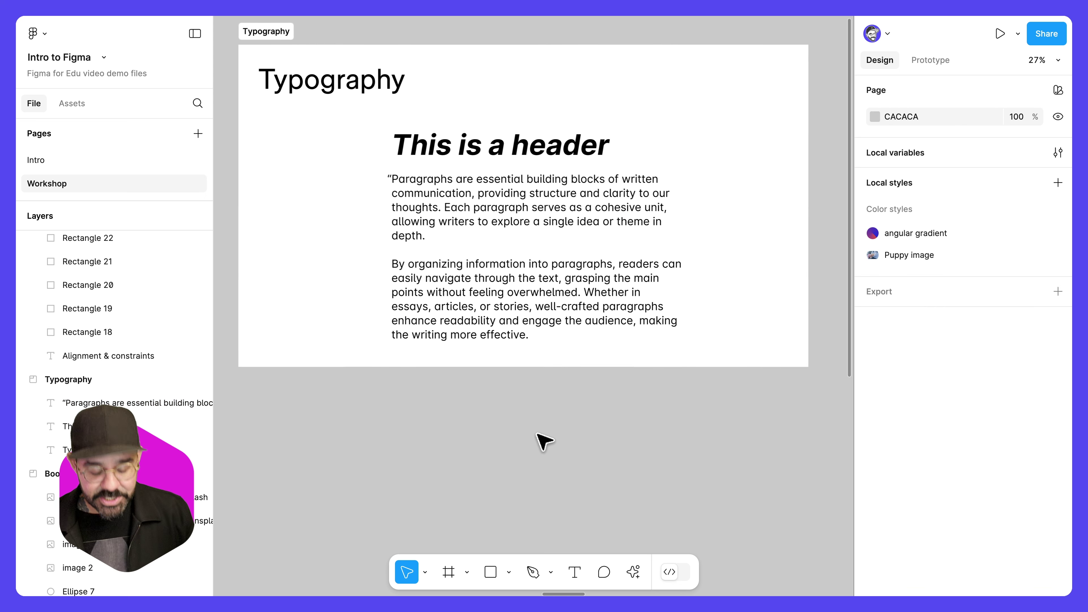
click(517, 311)
double_click(503, 294)
drag(457, 236, 378, 174)
key(ctrl+c)
click(498, 458)
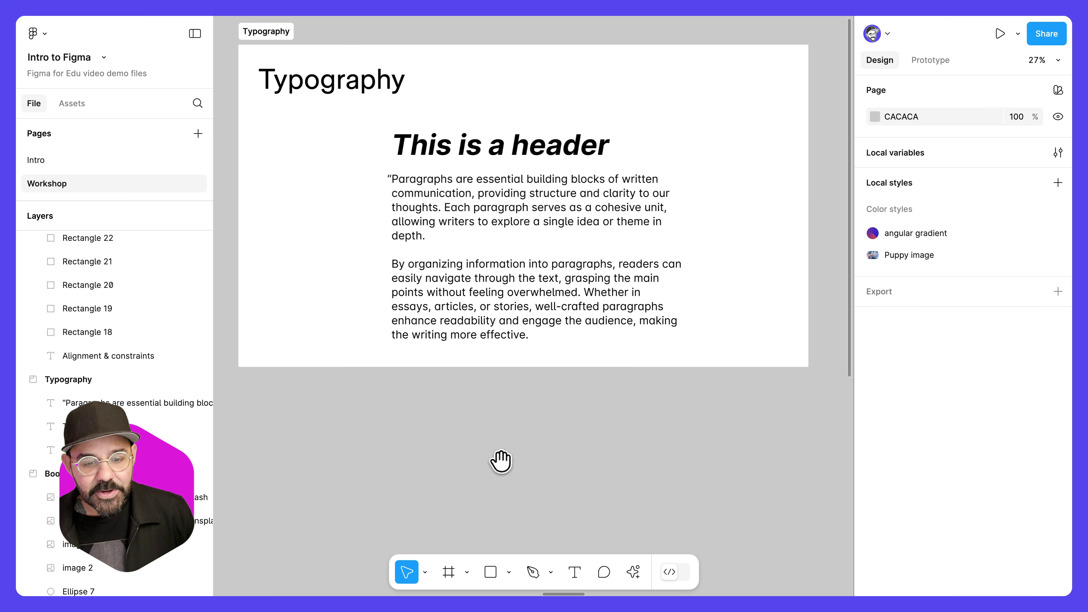
Create a text box about 1256 × 574 below the Typography frame, paste the copied paragraph into it, and shift it slightly right and down
scroll(503, 428, down, 2)
key(t)
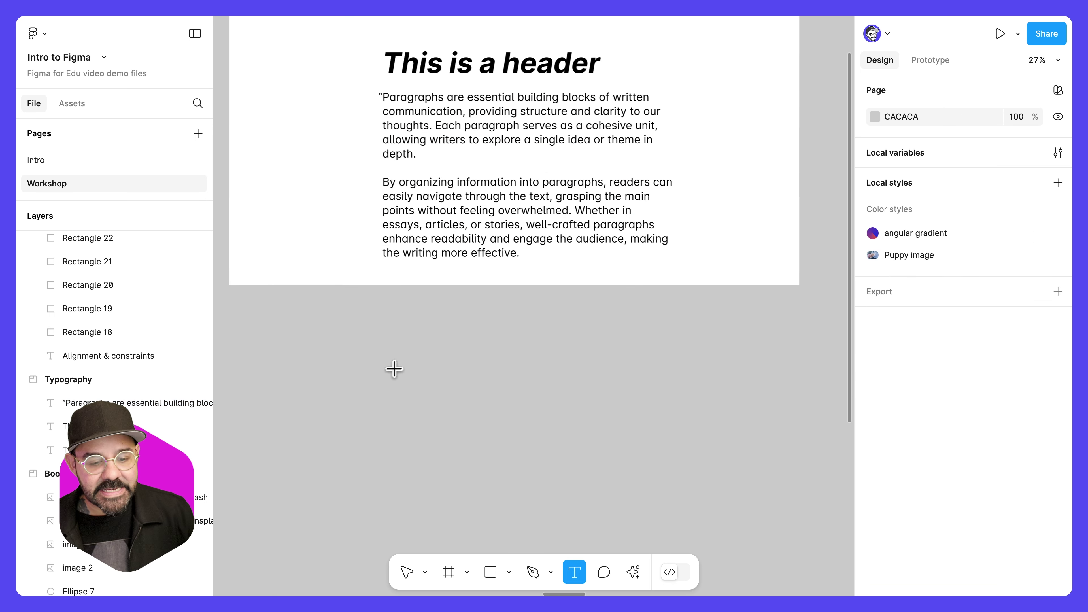
drag(353, 330, 600, 443)
key(ctrl+v)
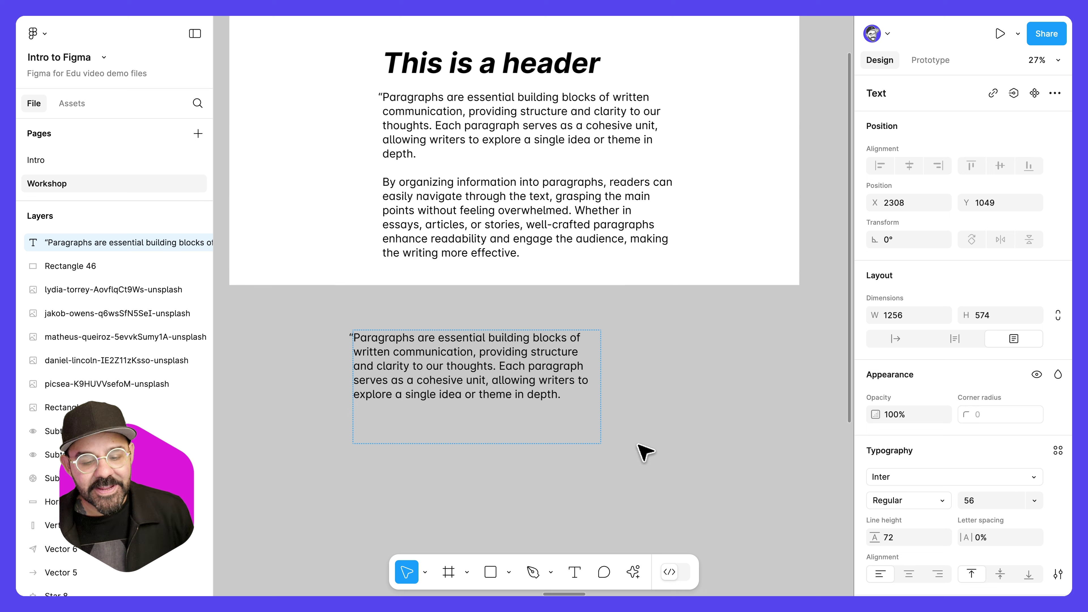
key(Escape)
drag(535, 382, 566, 388)
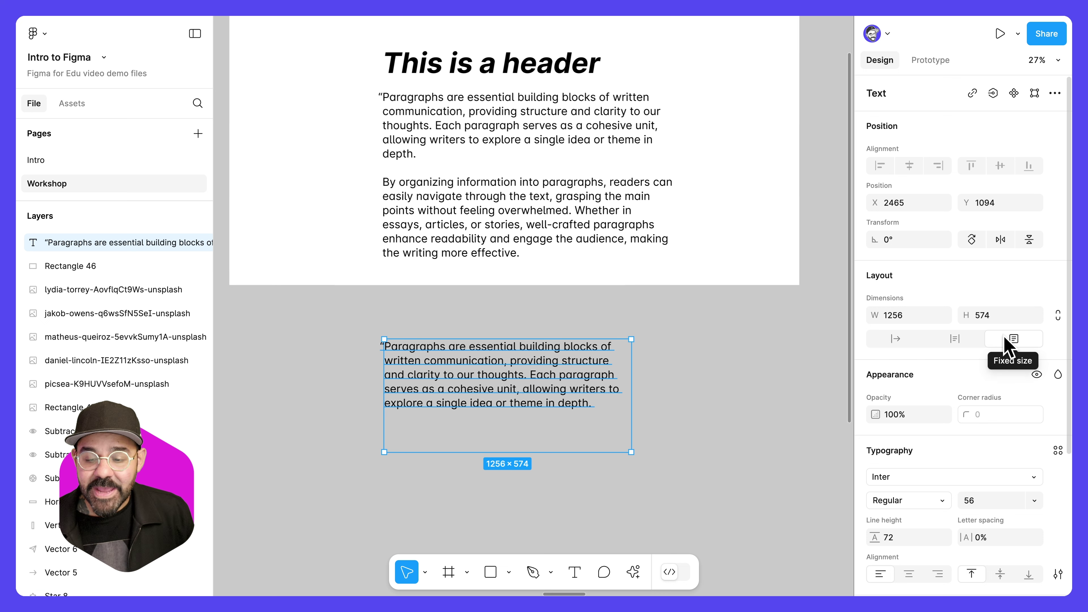
Try auto width resizing on the pasted paragraph, then set it to auto height with a width of about 1570
click(895, 338)
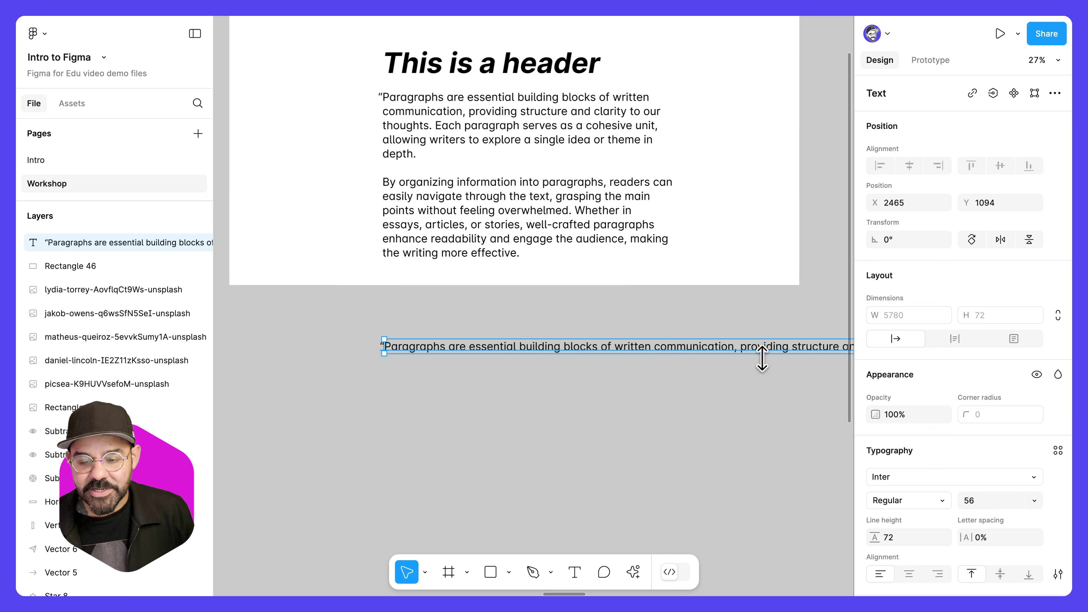
click(955, 339)
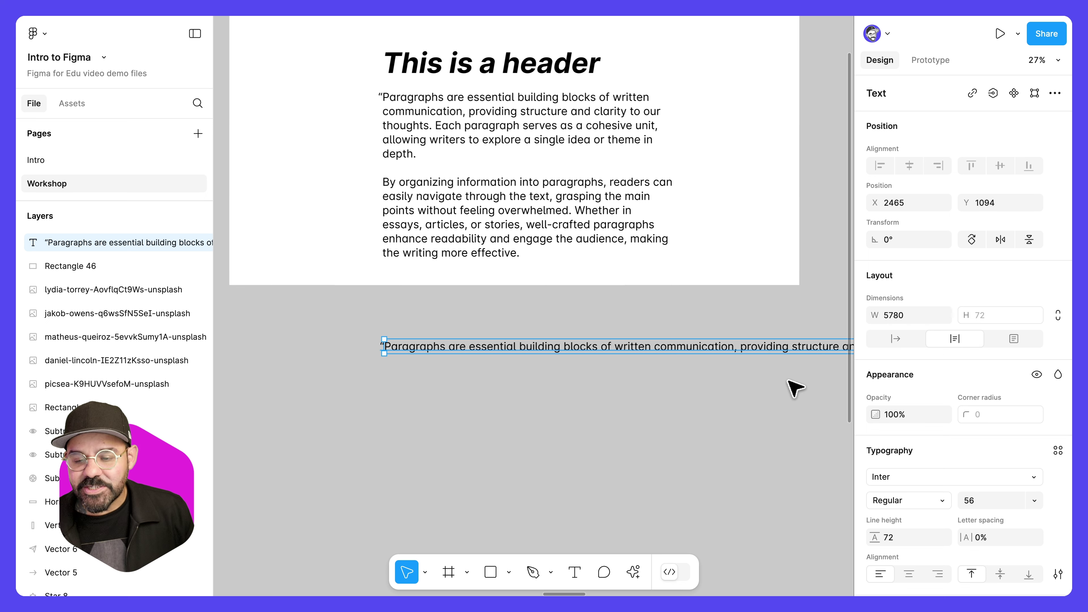
scroll(741, 388, down, 3)
scroll(733, 381, down, 1)
drag(784, 393, 558, 393)
scroll(595, 389, down, 3)
drag(694, 412, 659, 414)
drag(714, 376, 574, 457)
scroll(429, 394, up, 1)
scroll(429, 394, up, 5)
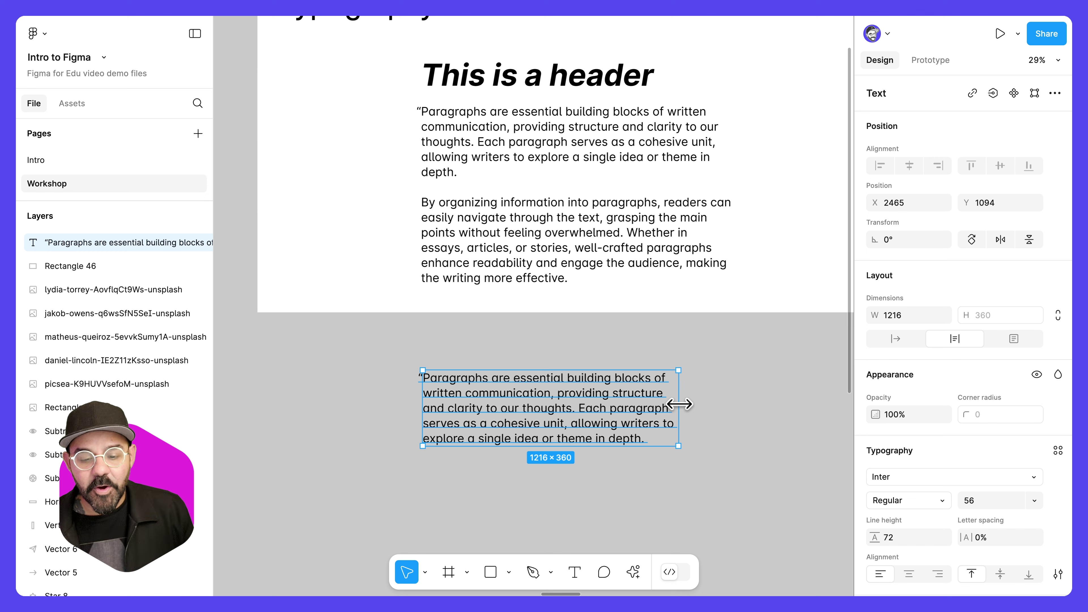
drag(680, 404, 753, 405)
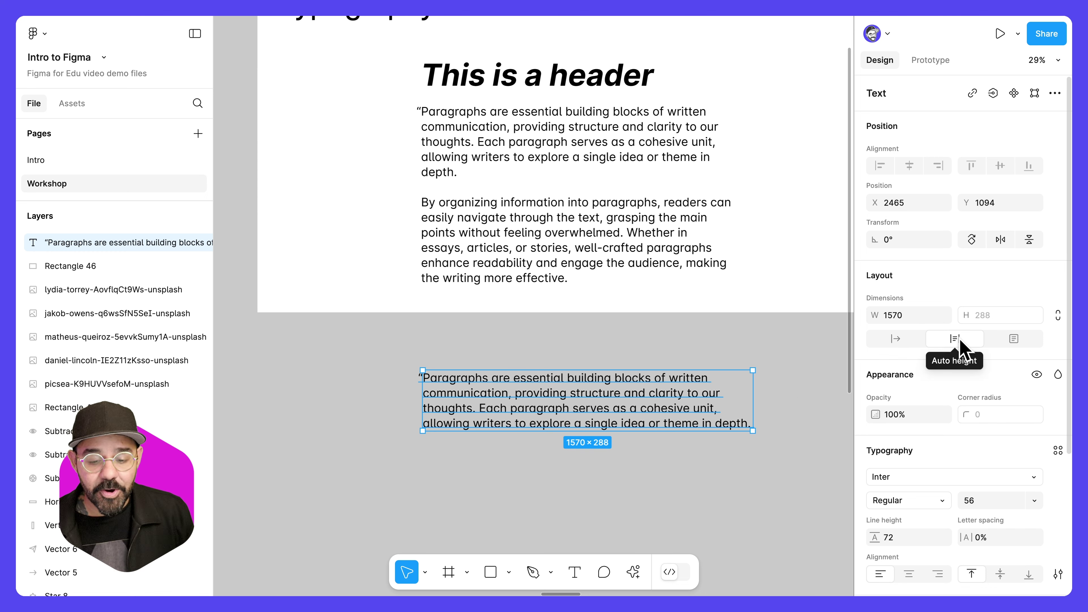
Try fixed heights of about 168 and 452 on the pasted paragraph's text box
drag(648, 431, 648, 485)
drag(524, 486, 519, 405)
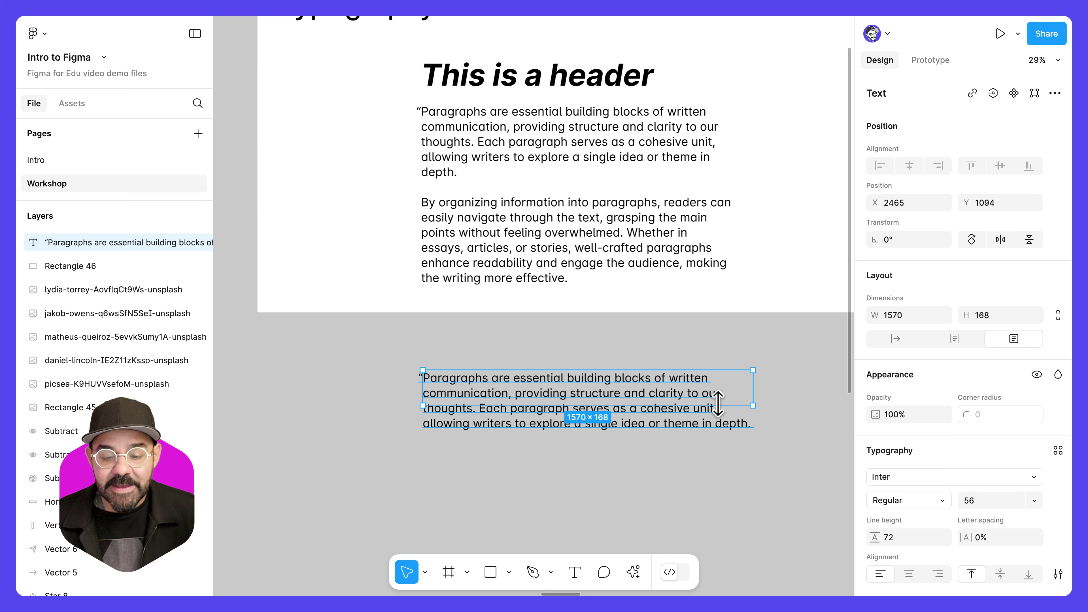
drag(718, 405, 720, 465)
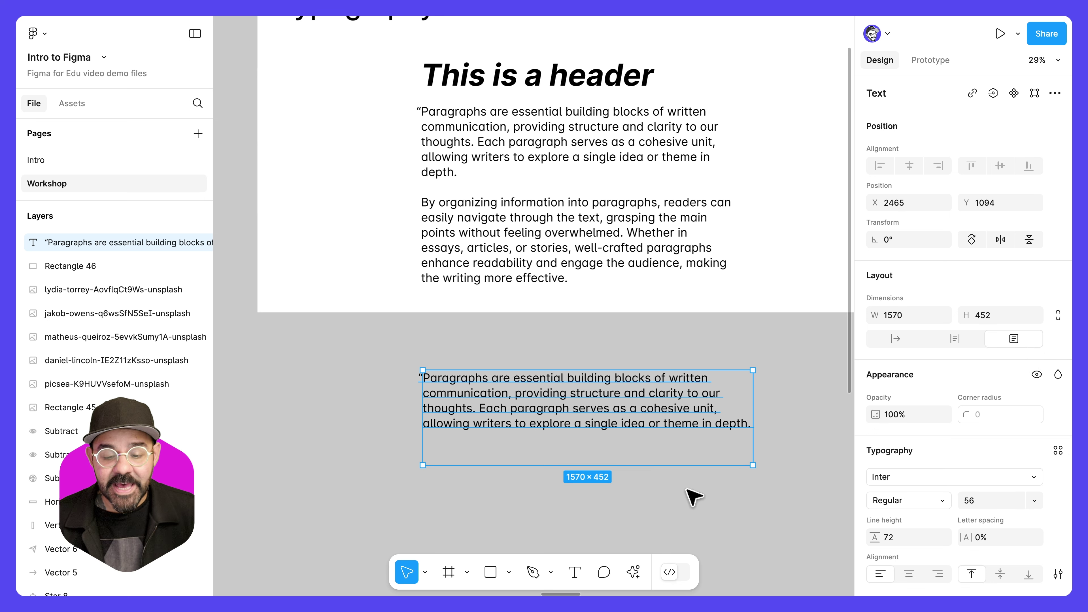
Fit the text box's height to its text and narrow it slightly so the last word wraps onto a new line
double_click(690, 466)
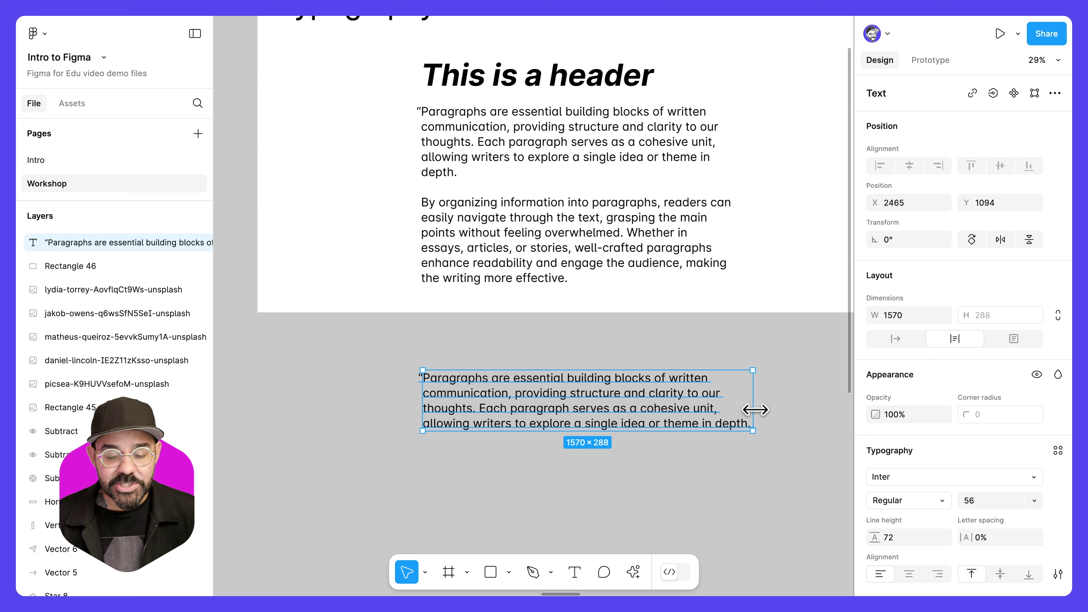
drag(755, 410, 734, 440)
click(788, 396)
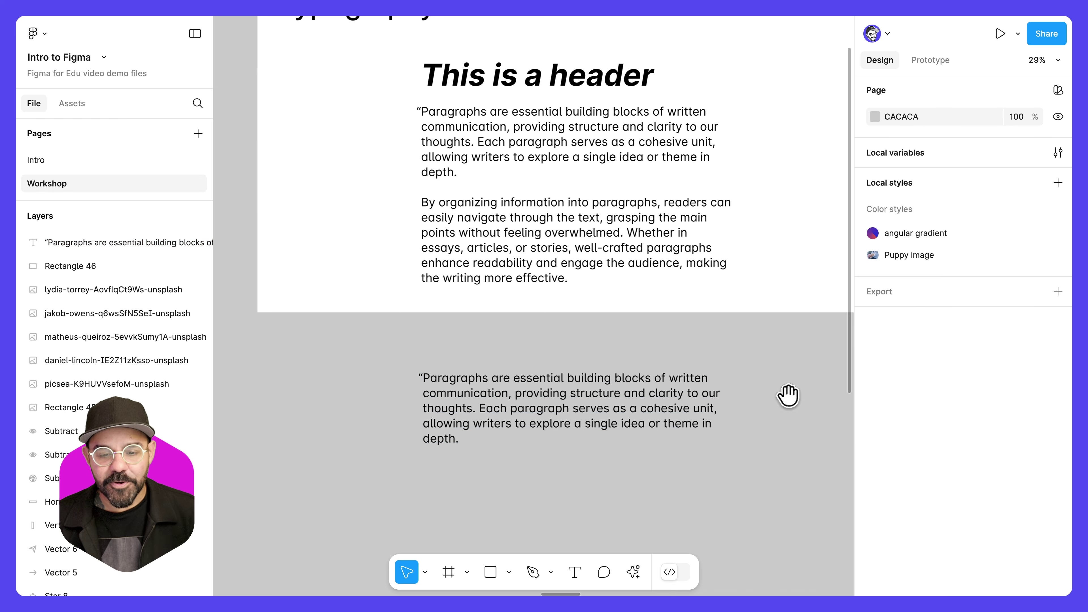
Select all 16 scattered gray squares in the Alignment frame and tidy them up into a grid
drag(688, 415, 472, 409)
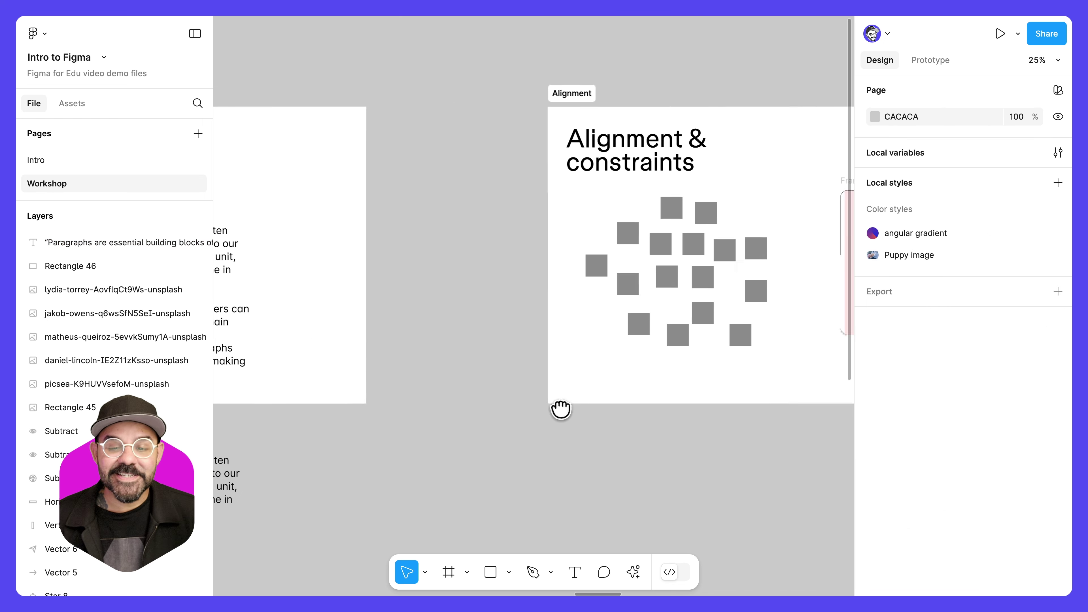
drag(697, 405, 526, 399)
mouse_move(609, 397)
mouse_down()
mouse_move(594, 386)
mouse_move(605, 388)
mouse_up()
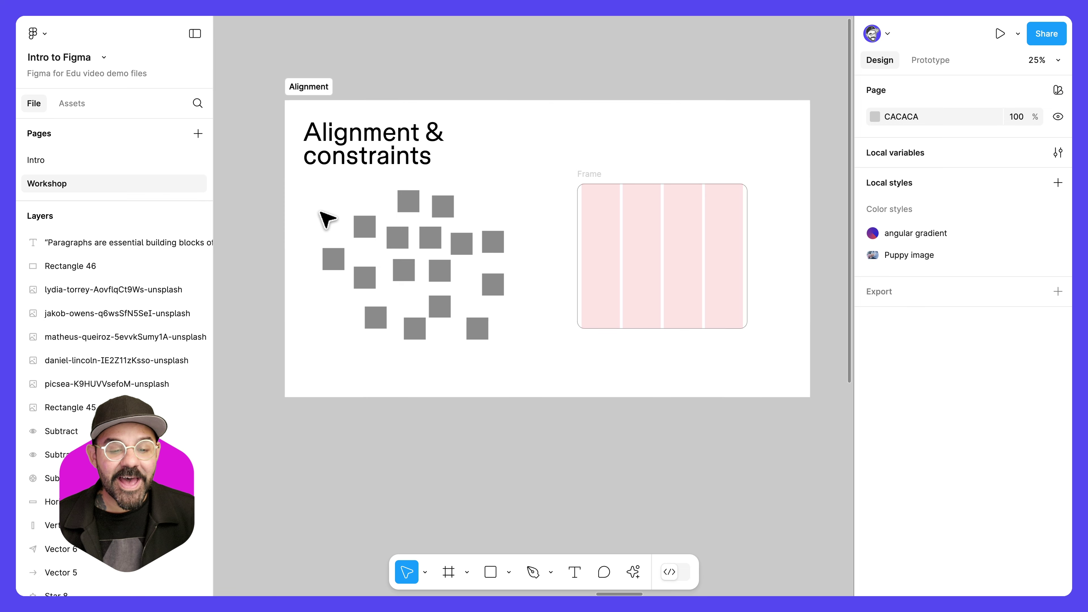
drag(313, 199, 522, 373)
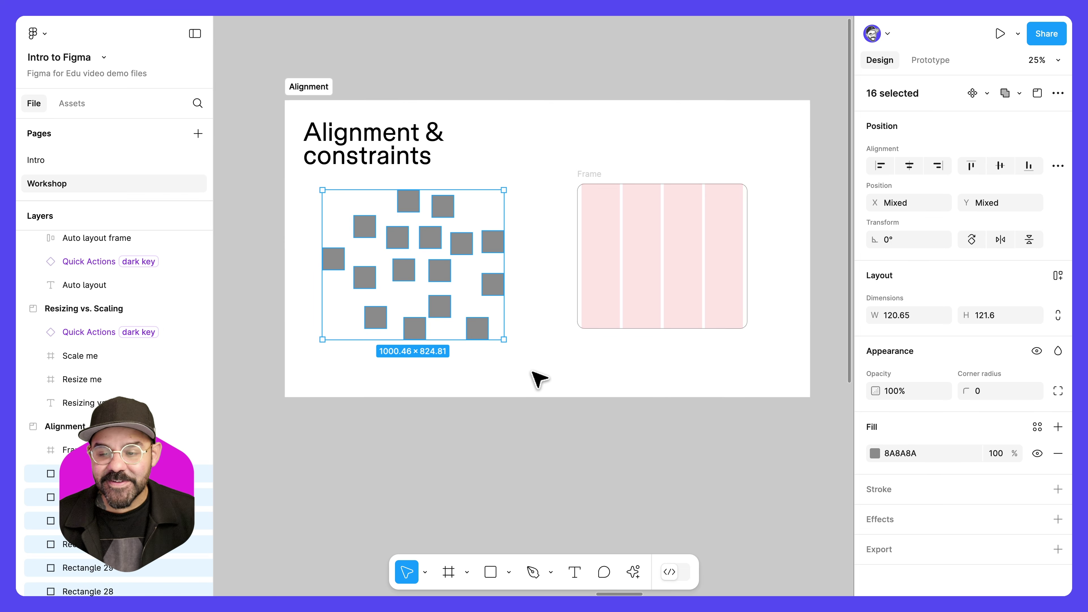
mouse_move(503, 335)
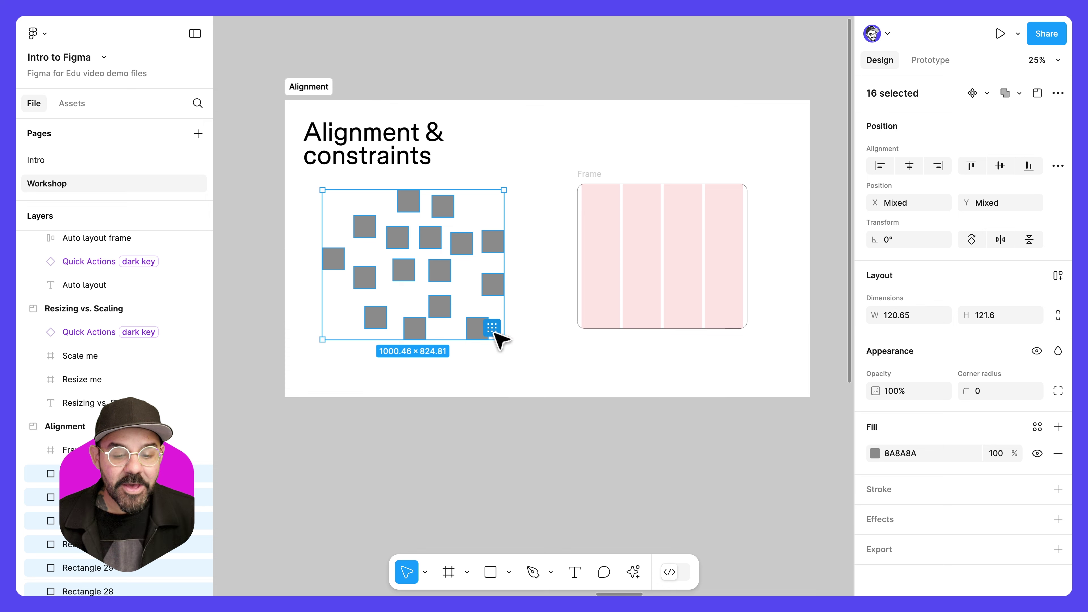
scroll(365, 274, up, 3)
scroll(365, 275, up, 2)
scroll(549, 382, up, 3)
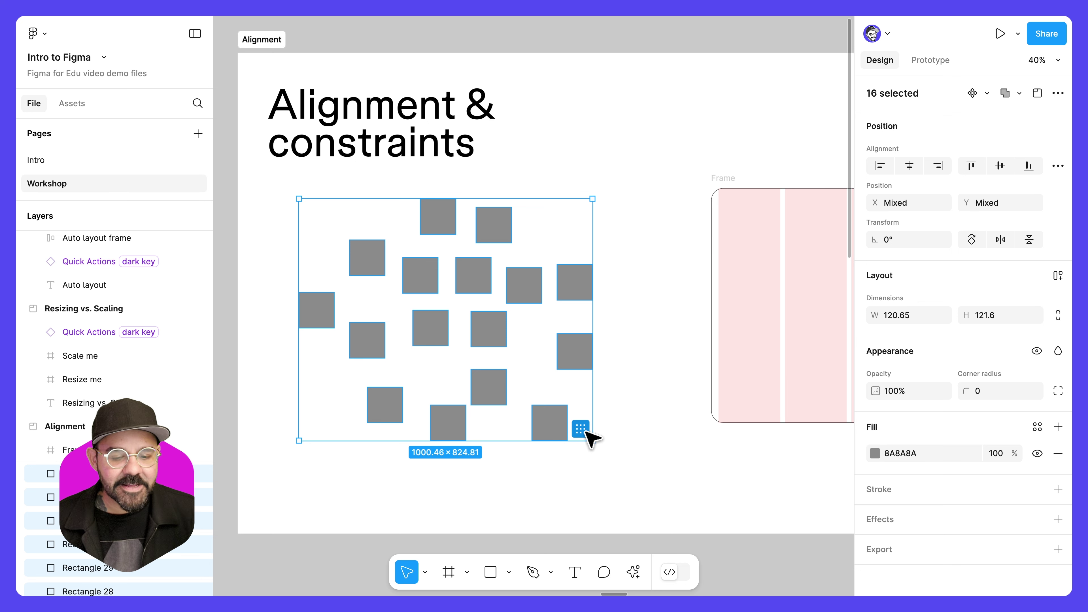
click(581, 429)
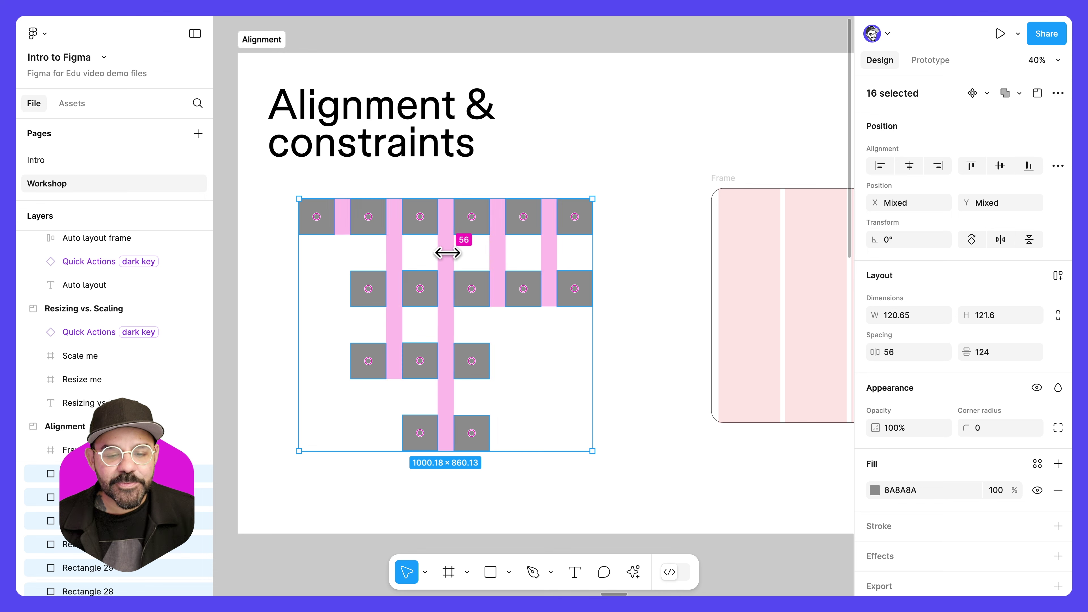
Rearrange the tidied squares into three left-filled rows with about 33 horizontal and 41 vertical spacing, then deselect them
drag(445, 253, 329, 263)
drag(400, 316, 367, 316)
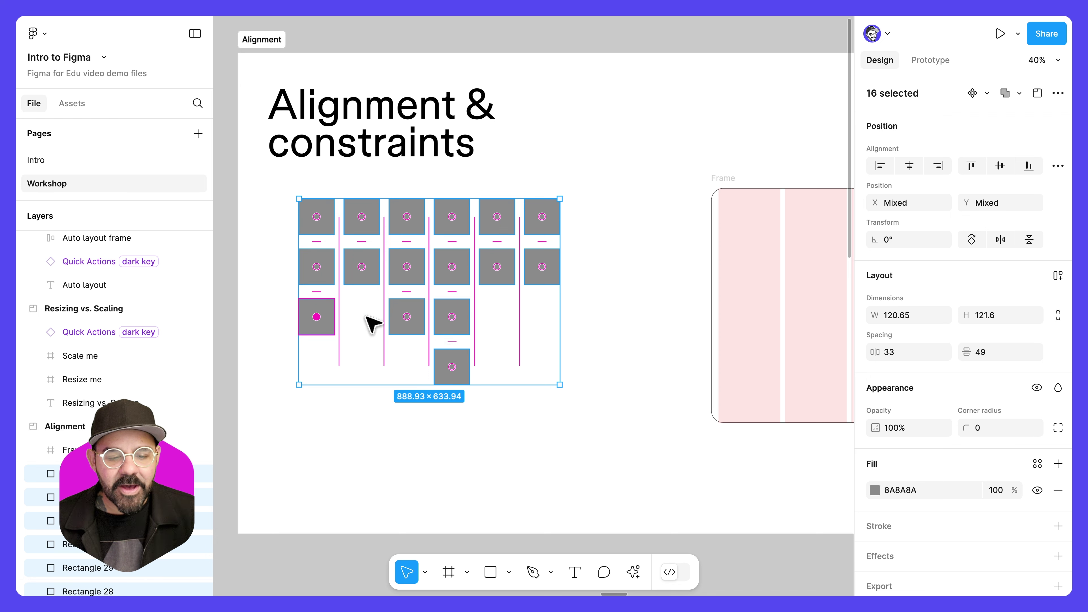
drag(467, 378, 399, 330)
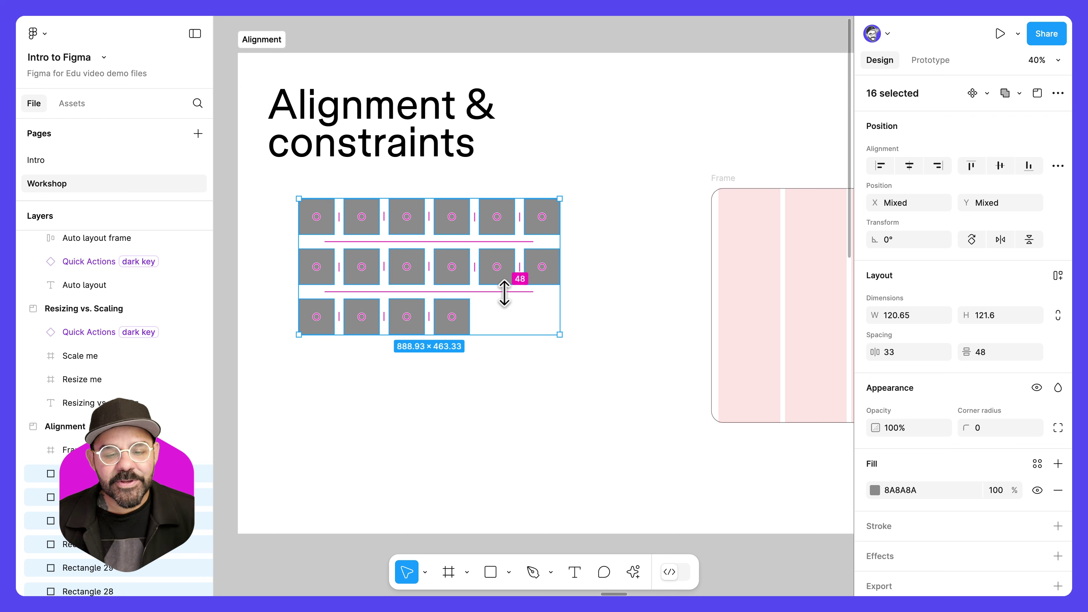
drag(504, 296, 517, 274)
click(584, 303)
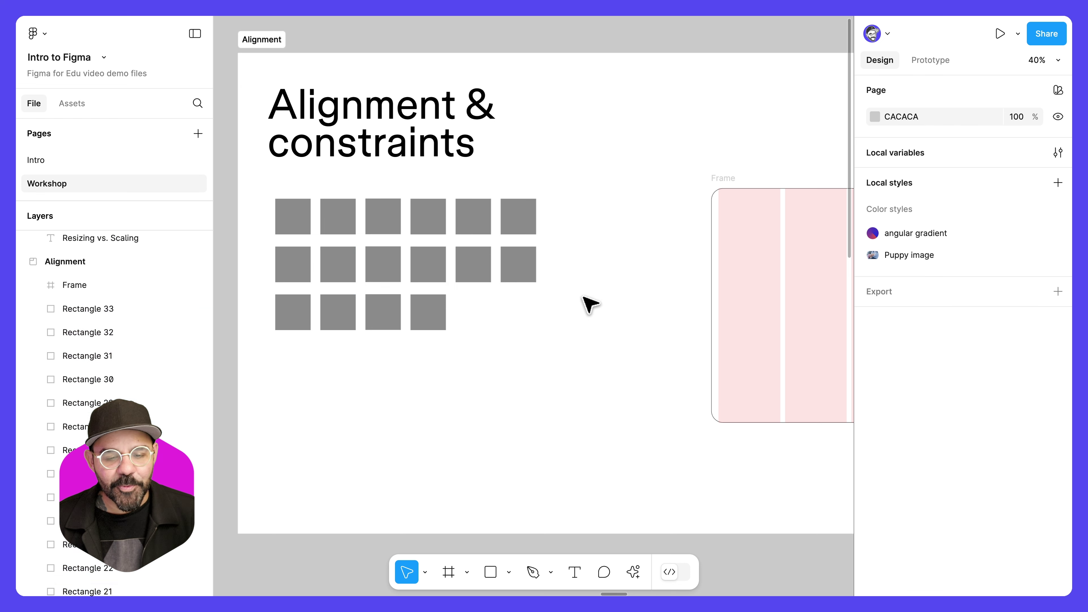
Fill the last square in the third row red and try moving it within the selected grid
click(429, 313)
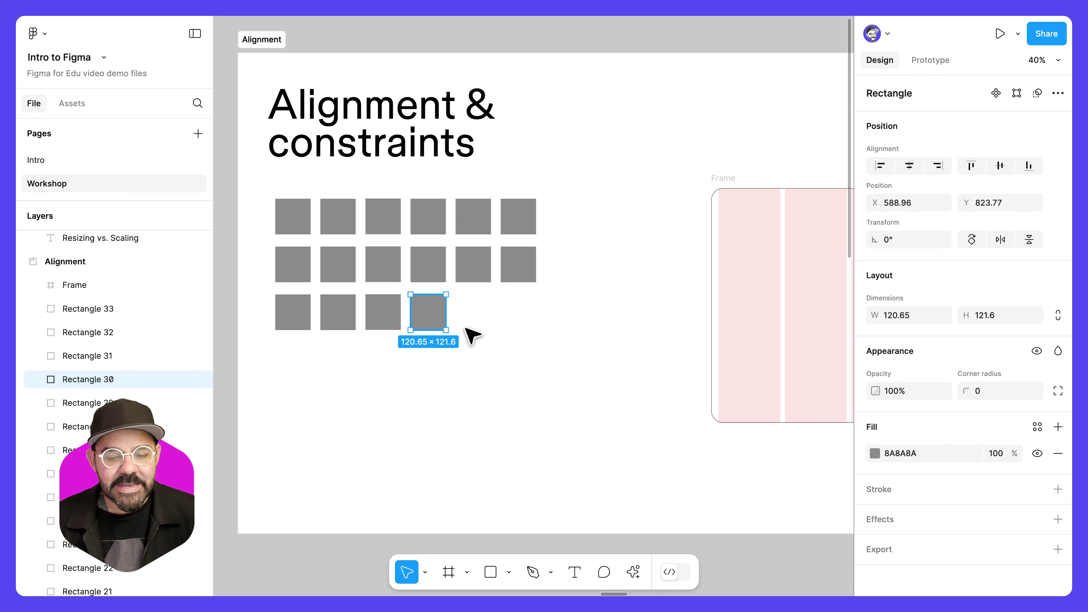
click(874, 453)
click(838, 272)
click(557, 352)
drag(617, 386, 274, 198)
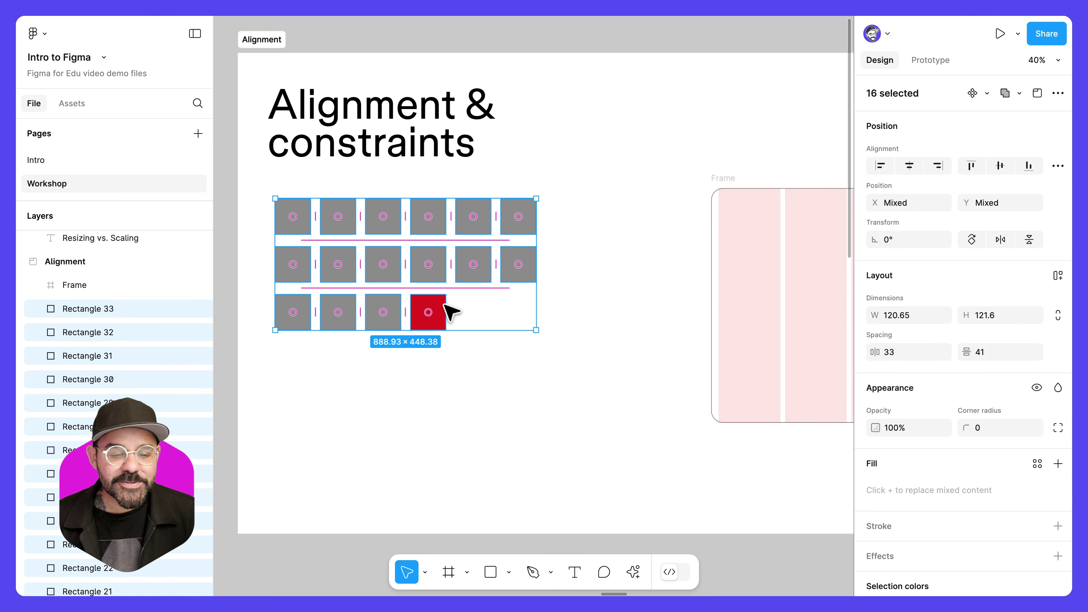
drag(428, 305, 441, 325)
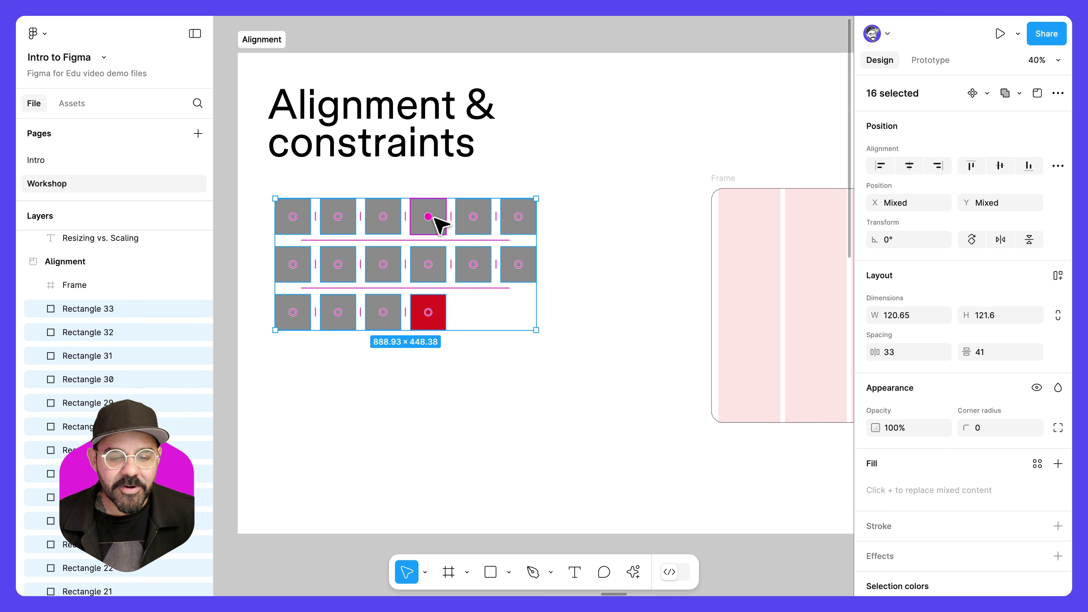
Fill the fourth square in the top row blue-violet (5235E3) and deselect it
click(435, 218)
click(874, 453)
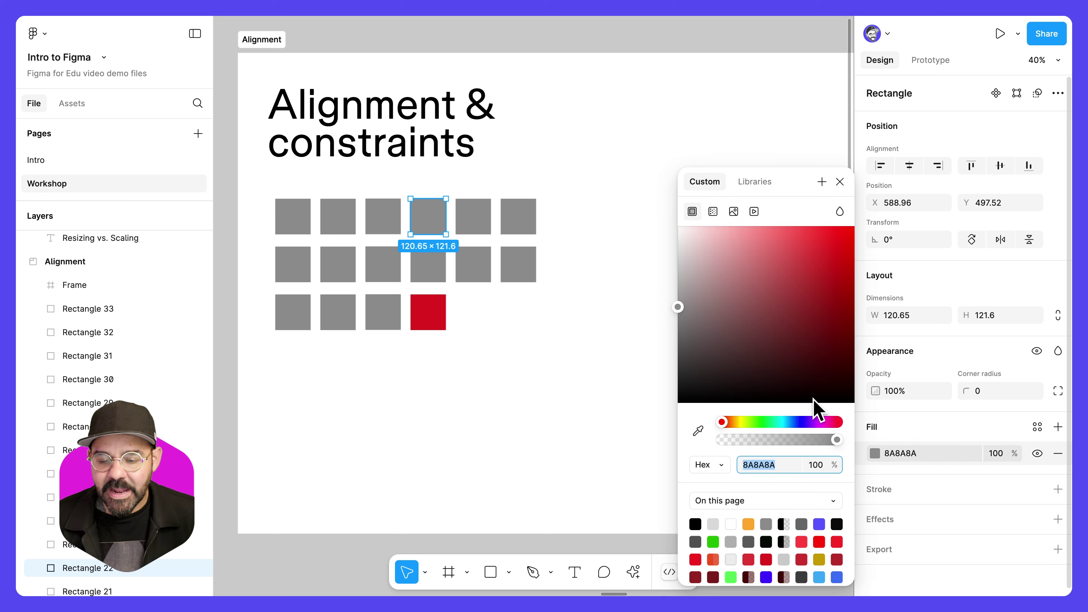
click(802, 422)
click(813, 245)
click(840, 185)
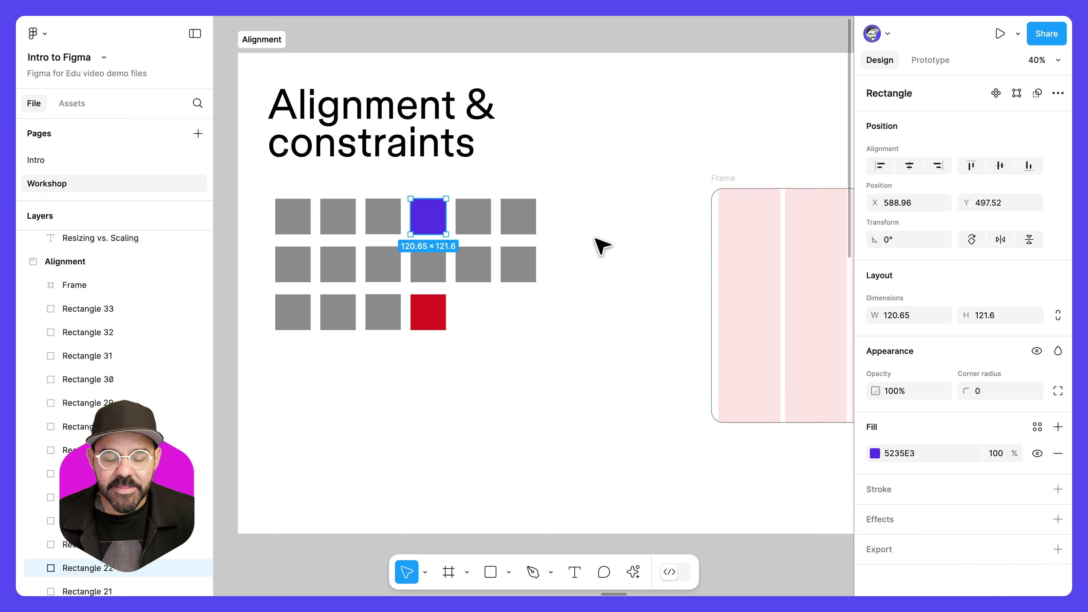
click(593, 228)
Select only the blue-violet and red squares and swap their positions
click(439, 225)
shift+click(428, 311)
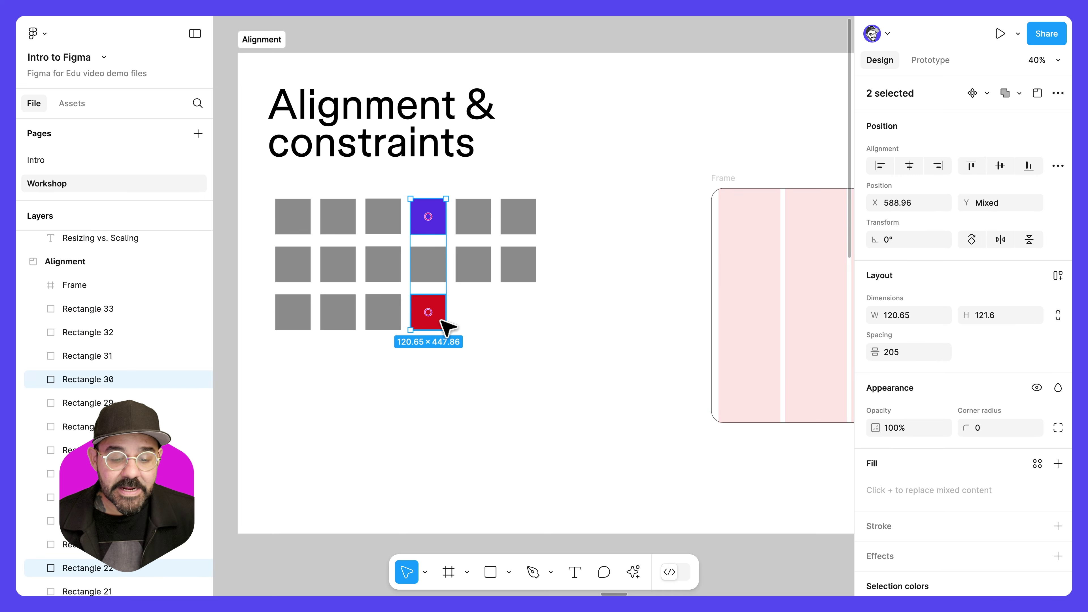
drag(428, 312, 444, 222)
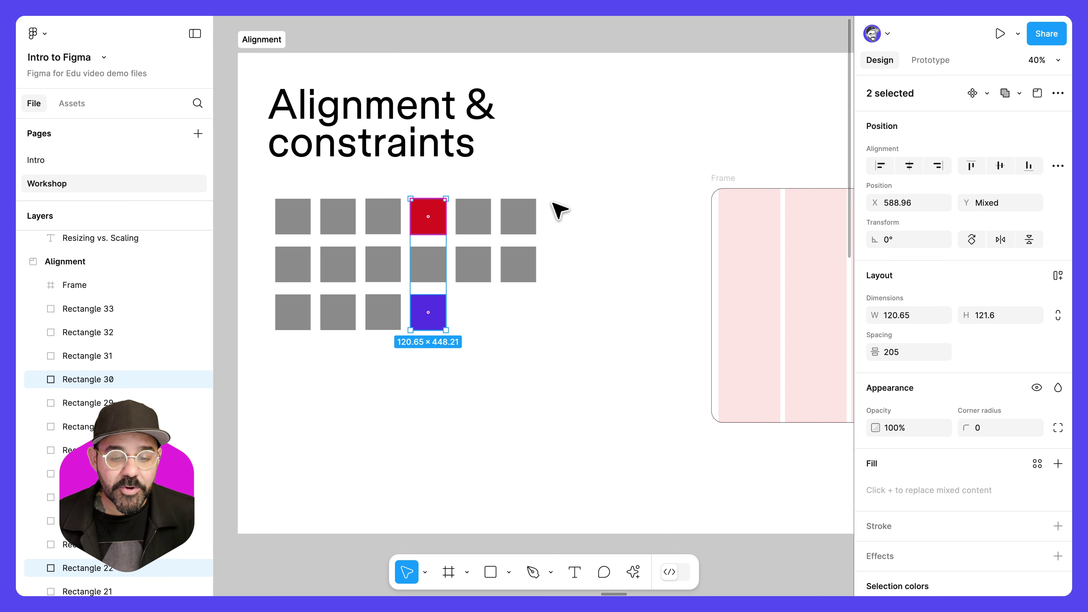
Select the whole grid and reposition the colored squares, with blue-violet fourth in the top row and red first in the third row
drag(557, 201, 261, 333)
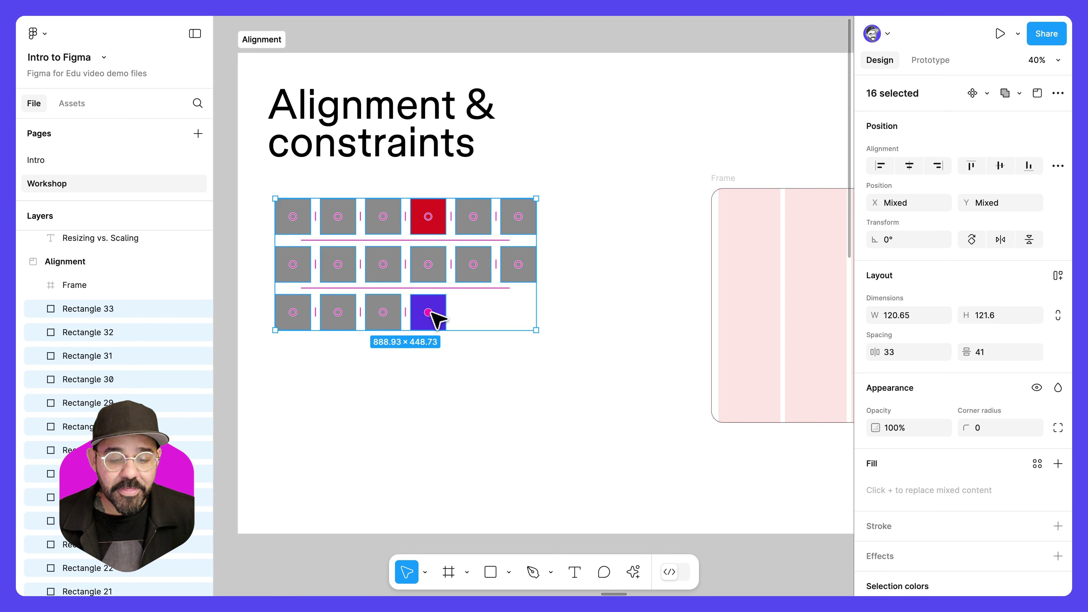
drag(428, 312, 432, 233)
click(450, 371)
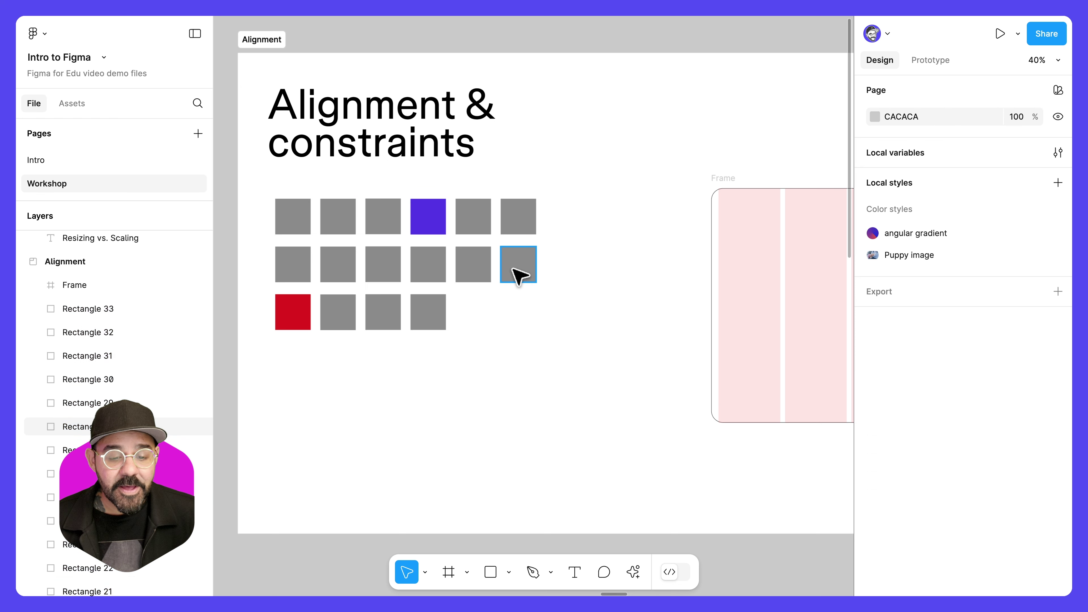
Select the last three squares in the second row, reorder them among themselves, and deselect them
click(518, 268)
shift+click(473, 270)
shift+click(429, 268)
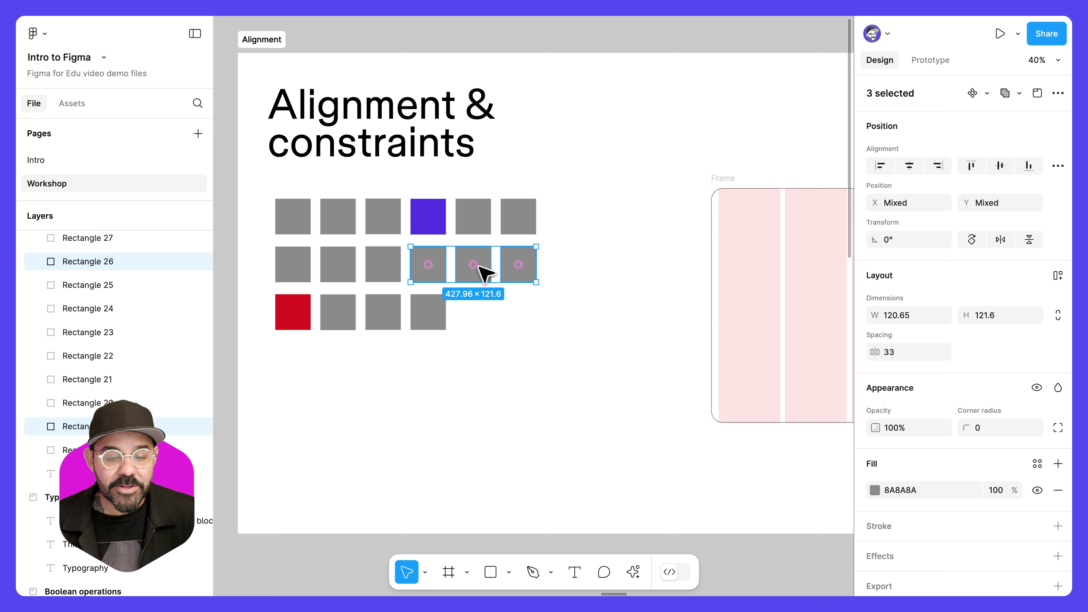
mouse_move(430, 263)
mouse_down()
mouse_move(530, 275)
mouse_move(437, 272)
mouse_up()
click(523, 319)
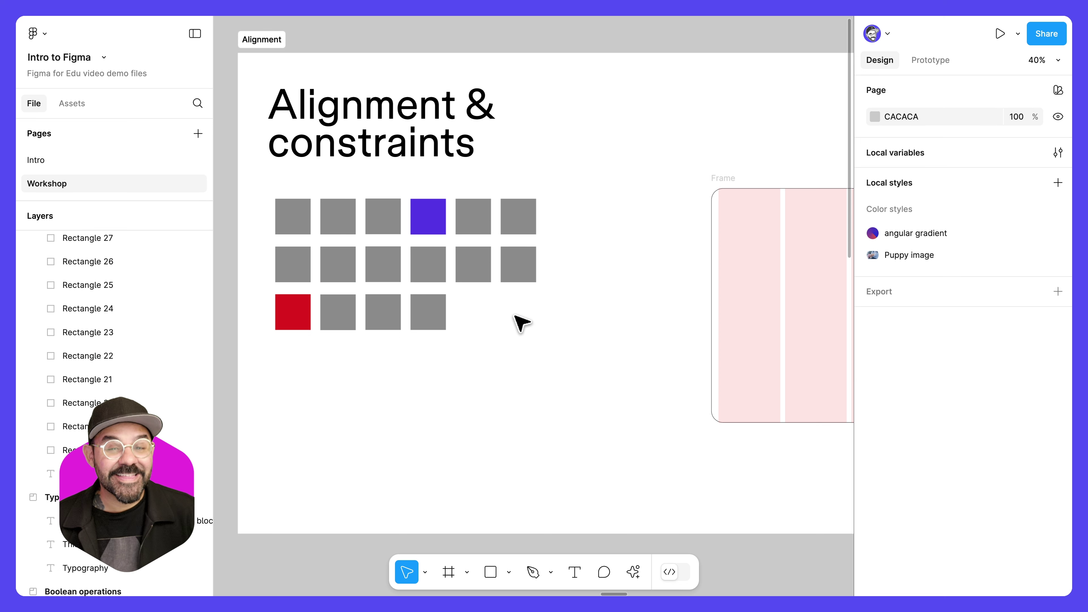
Resize the frame with the pink columns to a height of 801 and hide its layout guides
scroll(521, 323, down, 3)
scroll(520, 323, right, 1)
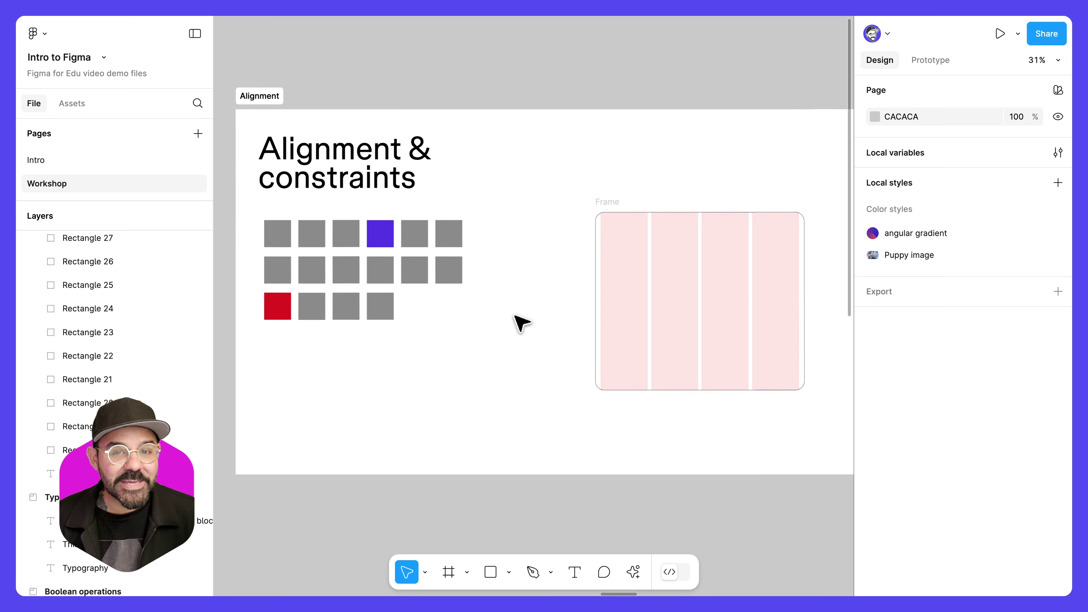
scroll(518, 319, down, 1)
drag(515, 316, 500, 305)
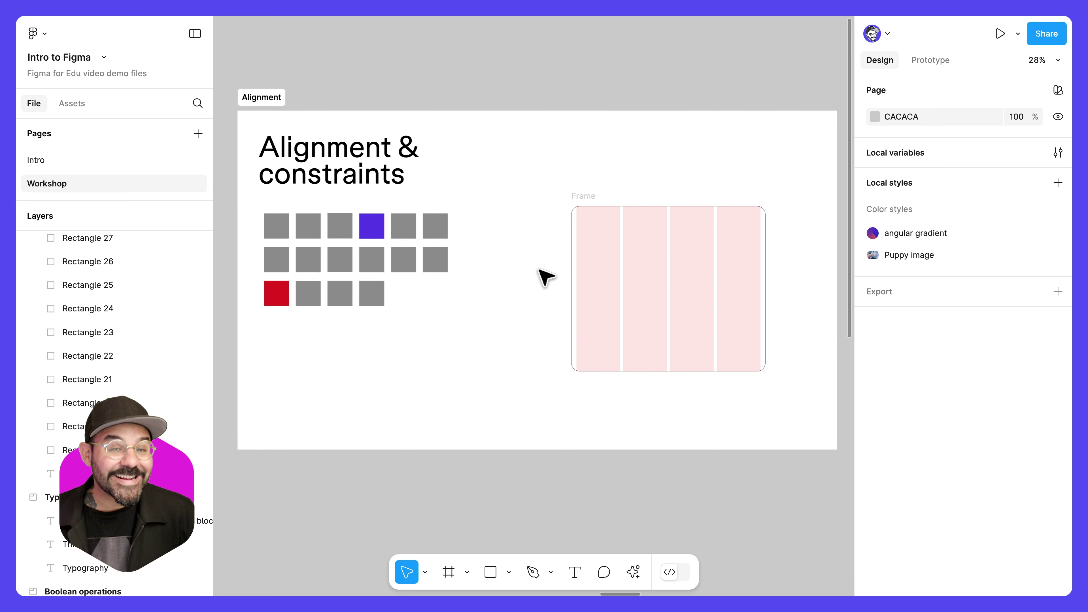
click(588, 201)
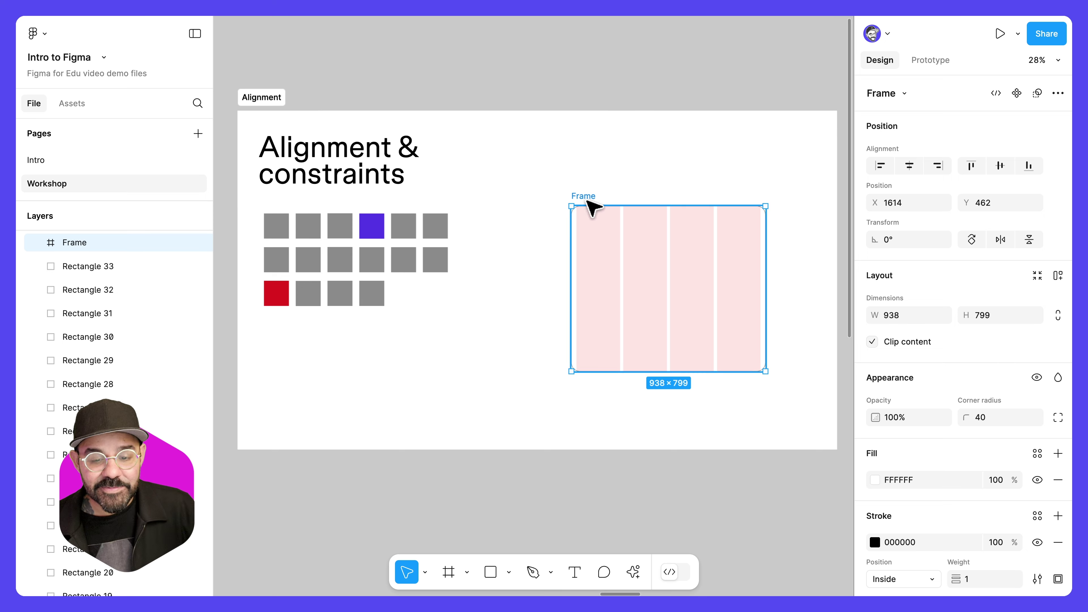
scroll(413, 304, right, 15)
scroll(429, 327, left, 15)
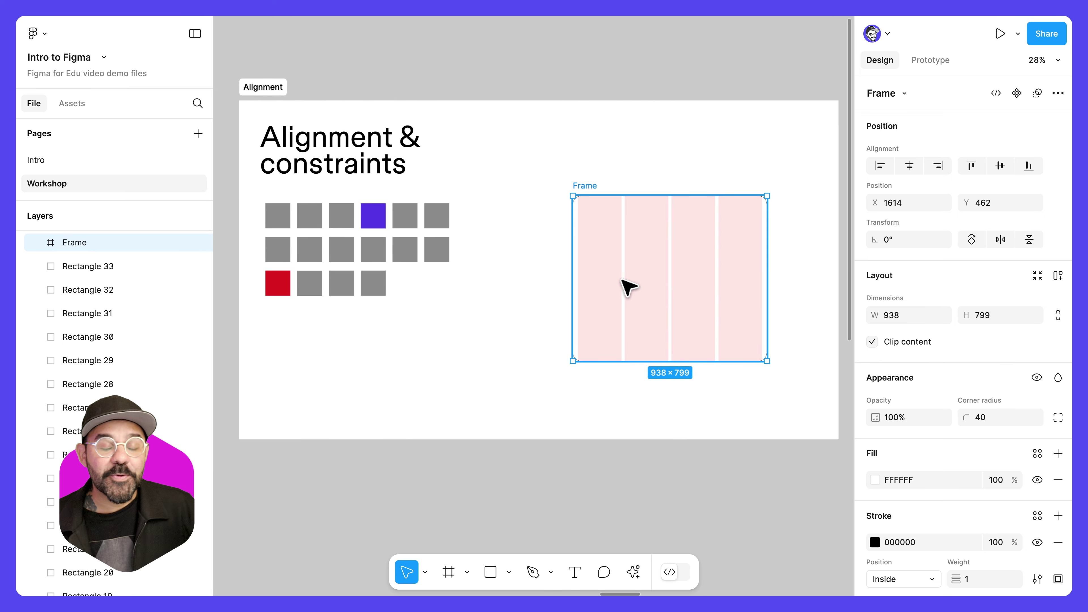
mouse_move(648, 361)
mouse_down()
mouse_move(646, 408)
mouse_move(642, 361)
mouse_up()
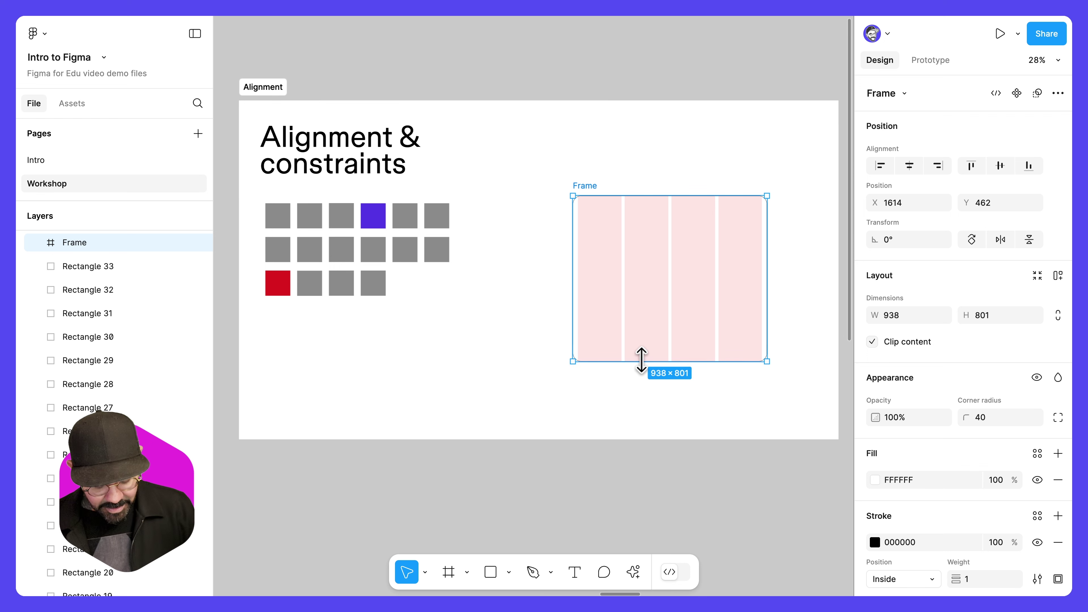
key(ctrl+g)
Move the frame out of the Alignment section onto the empty canvas just below it
drag(627, 261, 641, 270)
scroll(642, 310, down, 3)
drag(644, 178, 514, 451)
Move three gray squares and the red square from the grid into the frame
drag(388, 221, 471, 425)
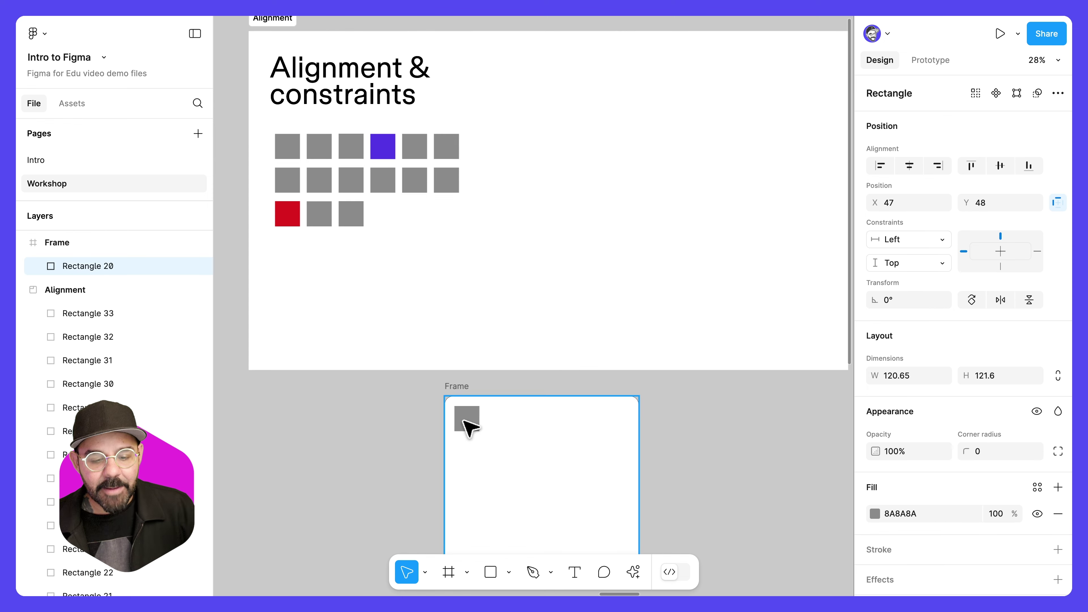
drag(418, 189, 568, 430)
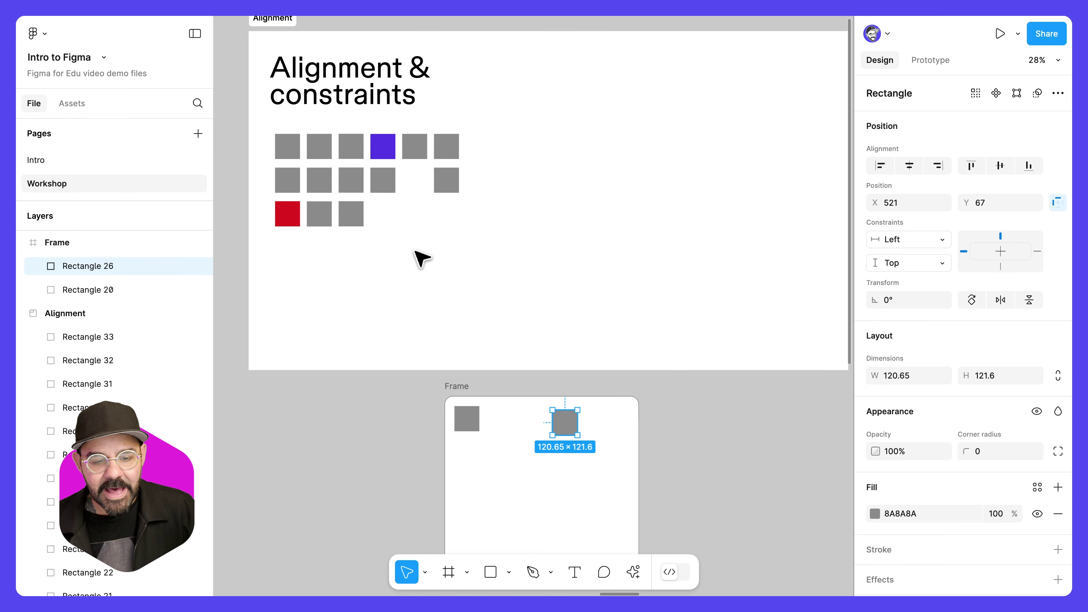
drag(354, 221, 478, 468)
drag(286, 218, 530, 477)
Try widening the frame to 1016 with the squares inside, and undo the resize
scroll(584, 476, down, 5)
click(448, 250)
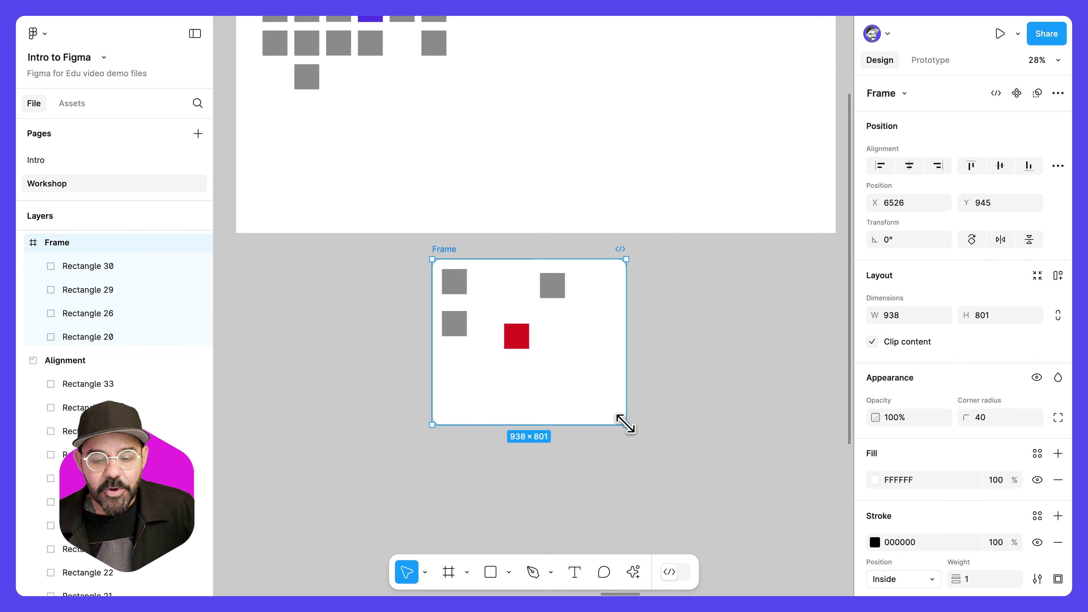
mouse_move(638, 426)
mouse_down()
mouse_move(726, 421)
mouse_move(590, 408)
mouse_move(639, 404)
mouse_up()
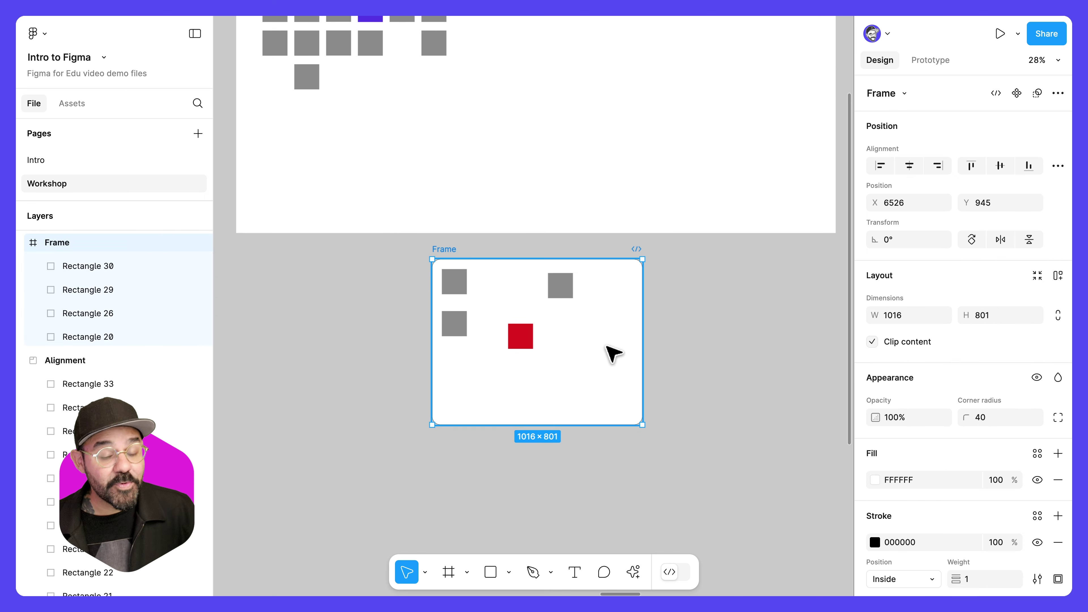
key(ctrl+z)
Arrange the squares in the frame's corners, with red in the bottom-right and gray squares in the others
drag(518, 338, 591, 386)
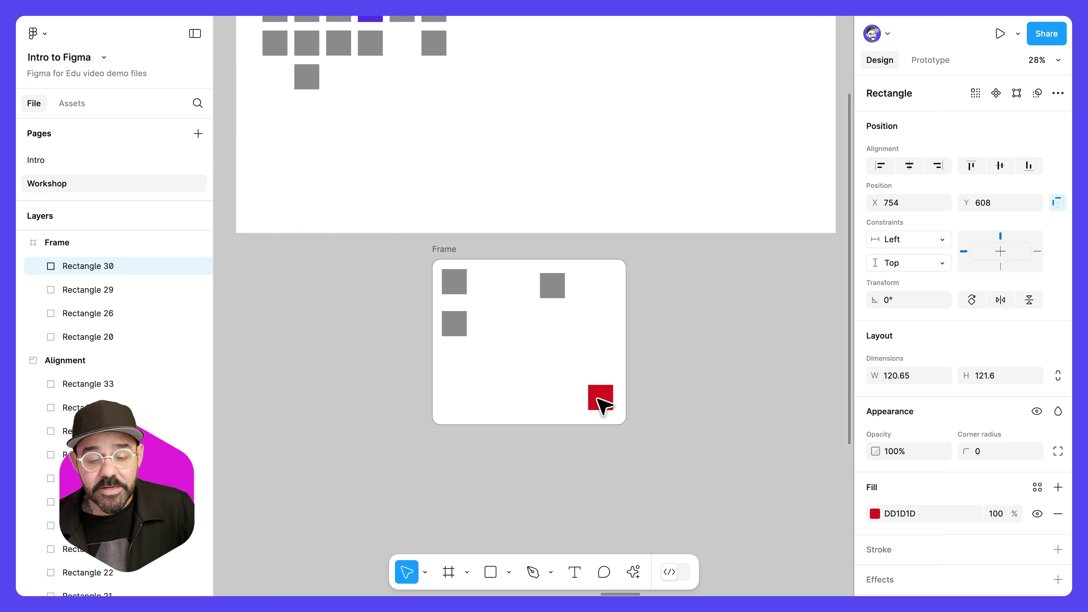
drag(463, 332, 461, 406)
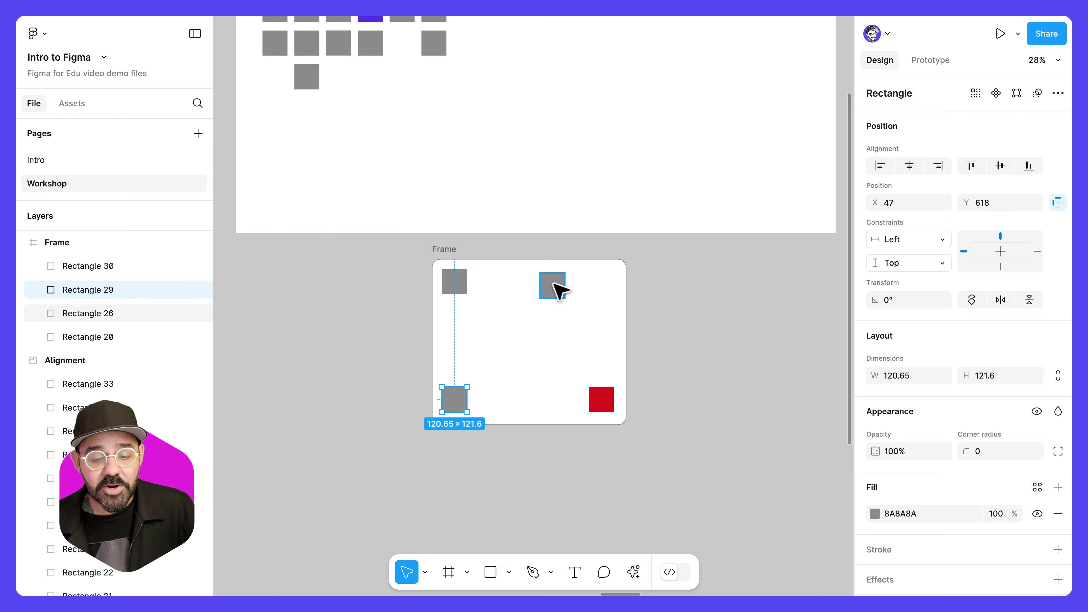
drag(557, 288, 611, 290)
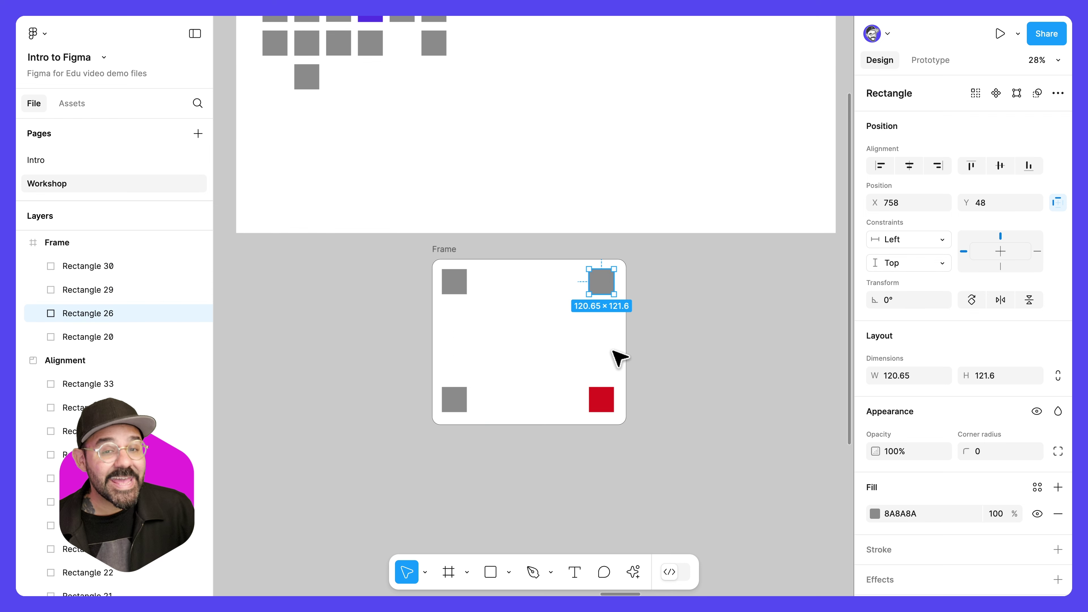
Move the frame with its four corner squares farther down the canvas, to Y 1255
scroll(655, 356, down, 5)
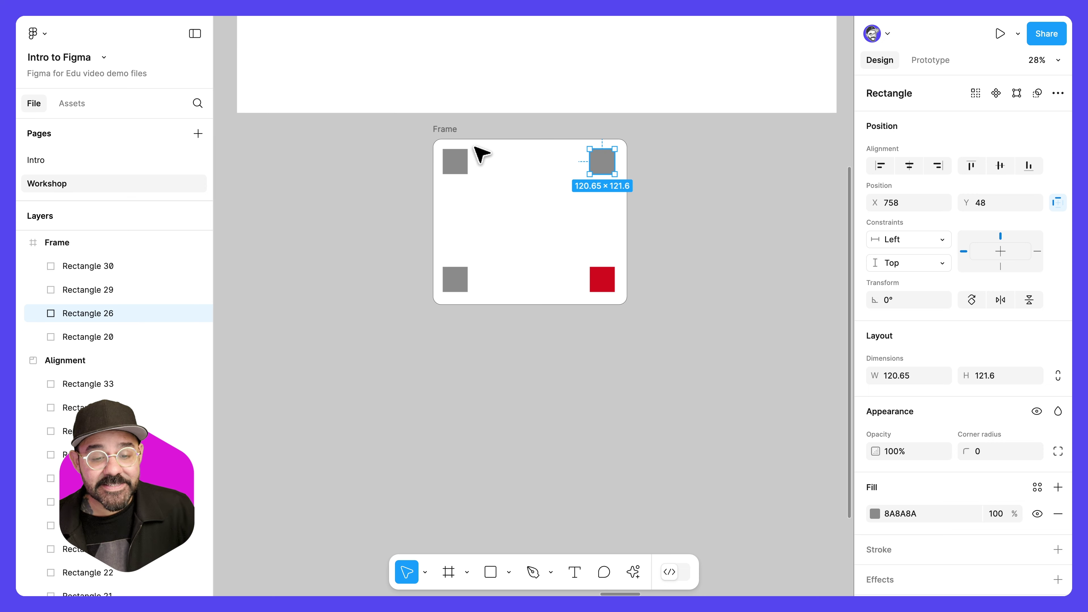
click(448, 168)
drag(465, 193, 467, 210)
scroll(522, 312, up, 2)
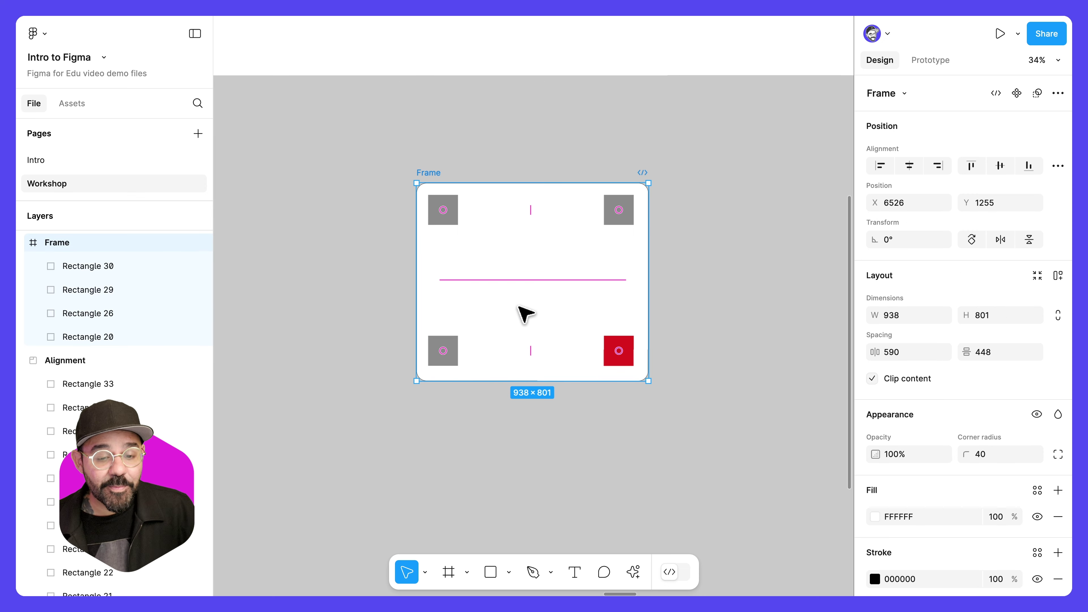
drag(532, 302, 534, 255)
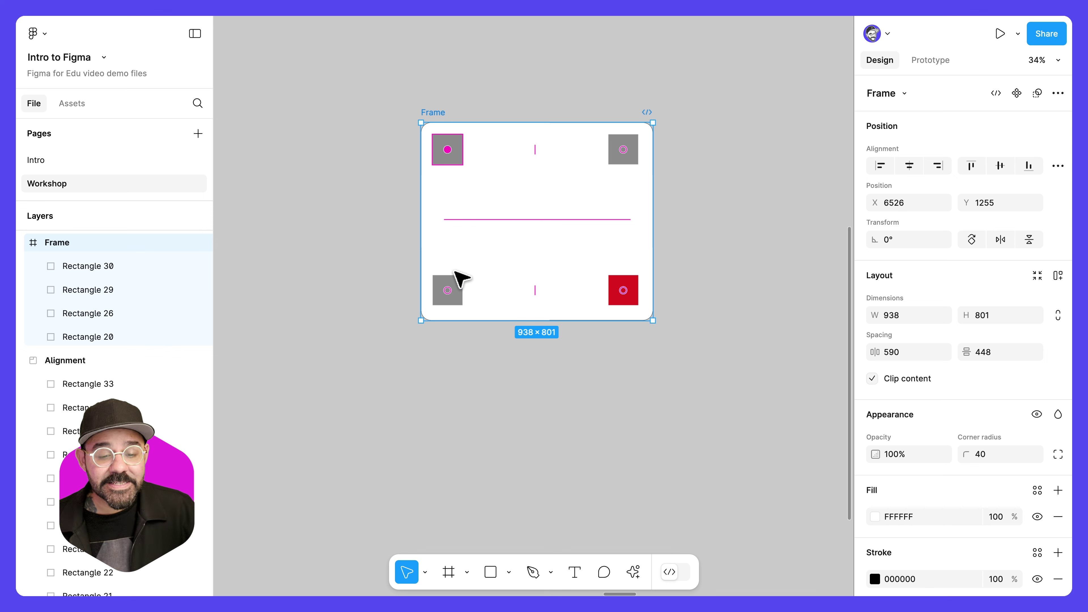
Constrain the frame's top-right gray square to Right horizontally and Top vertically
click(458, 288)
click(455, 150)
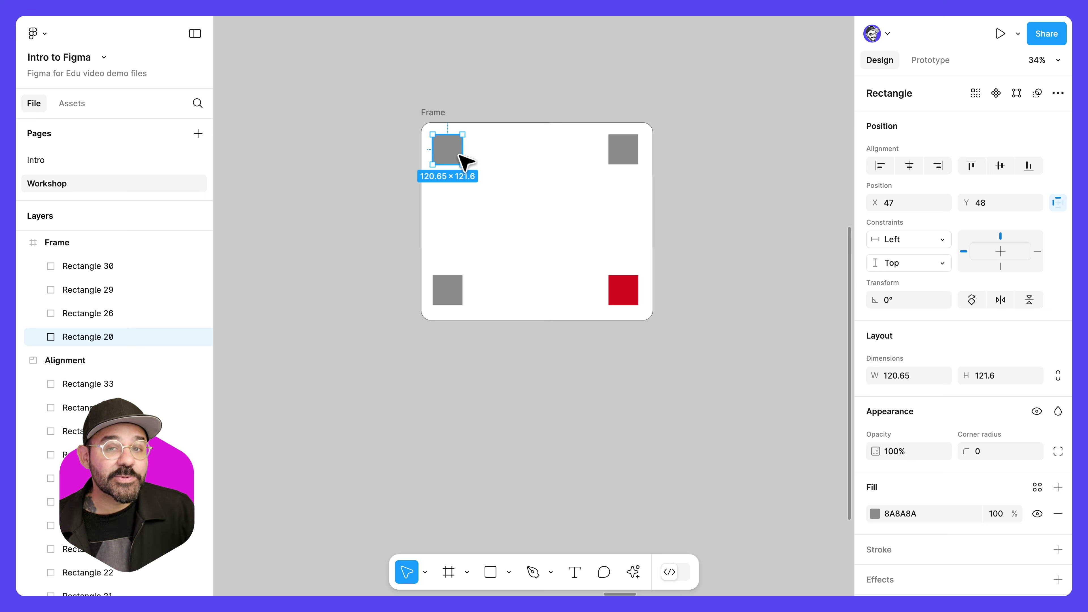
click(622, 156)
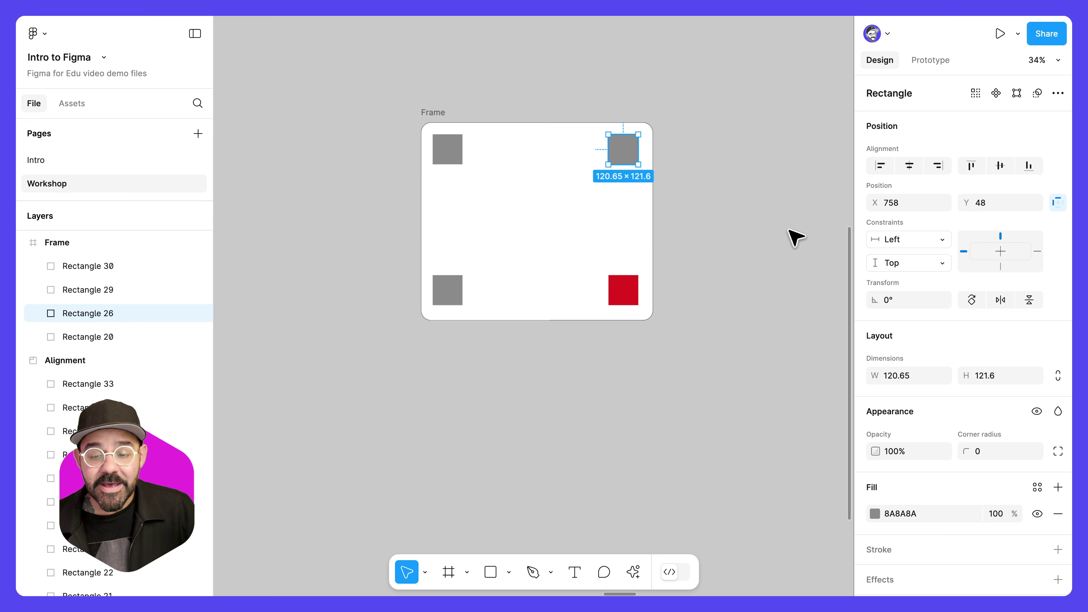
click(902, 239)
click(915, 258)
click(916, 263)
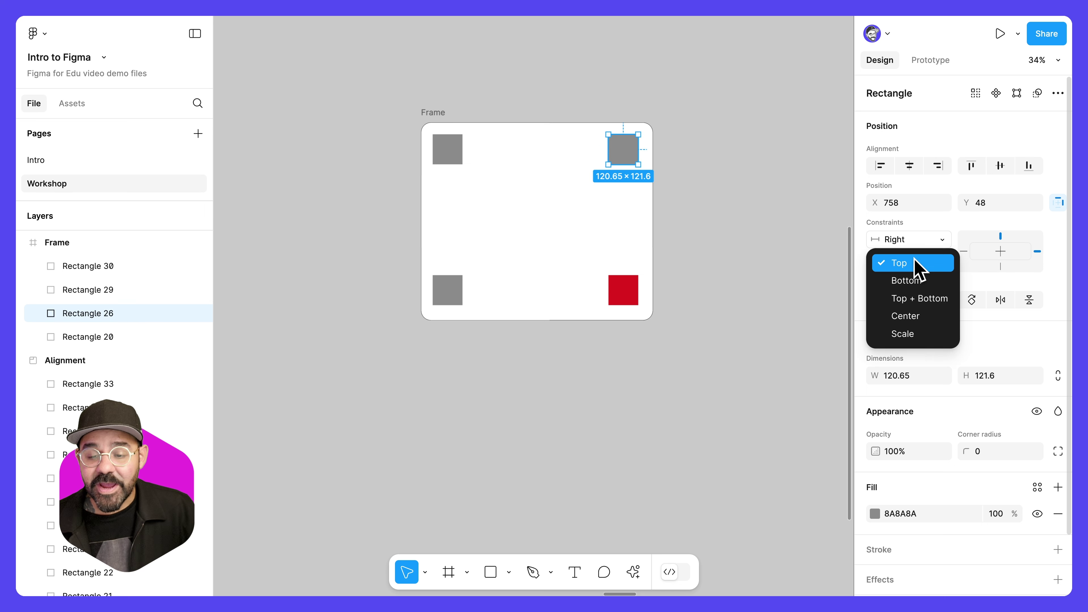
click(914, 260)
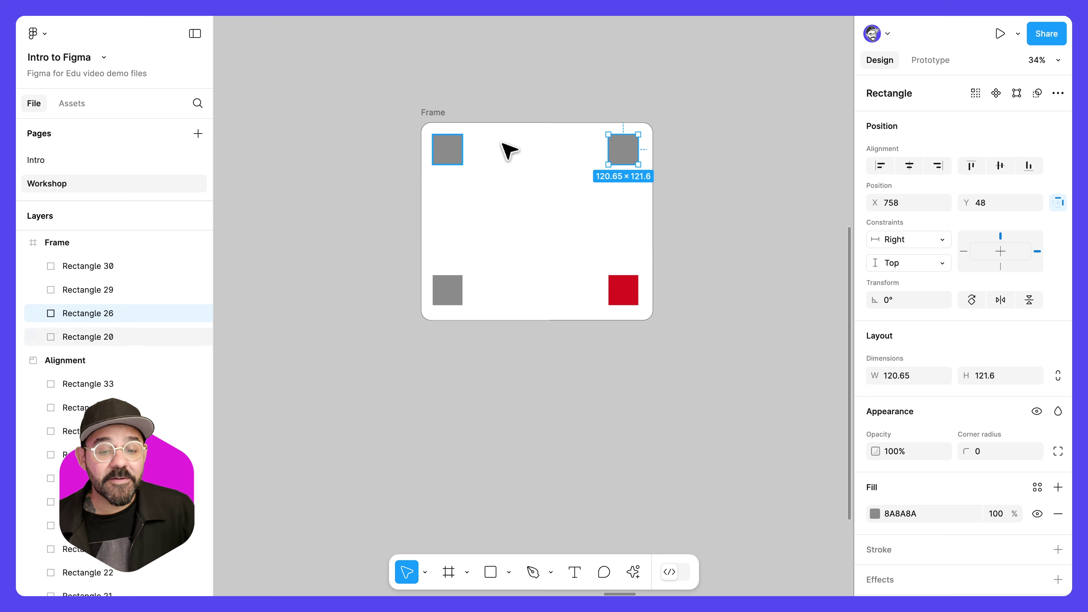
Constrain the red square in the frame's bottom-right corner to Right and Bottom
click(634, 286)
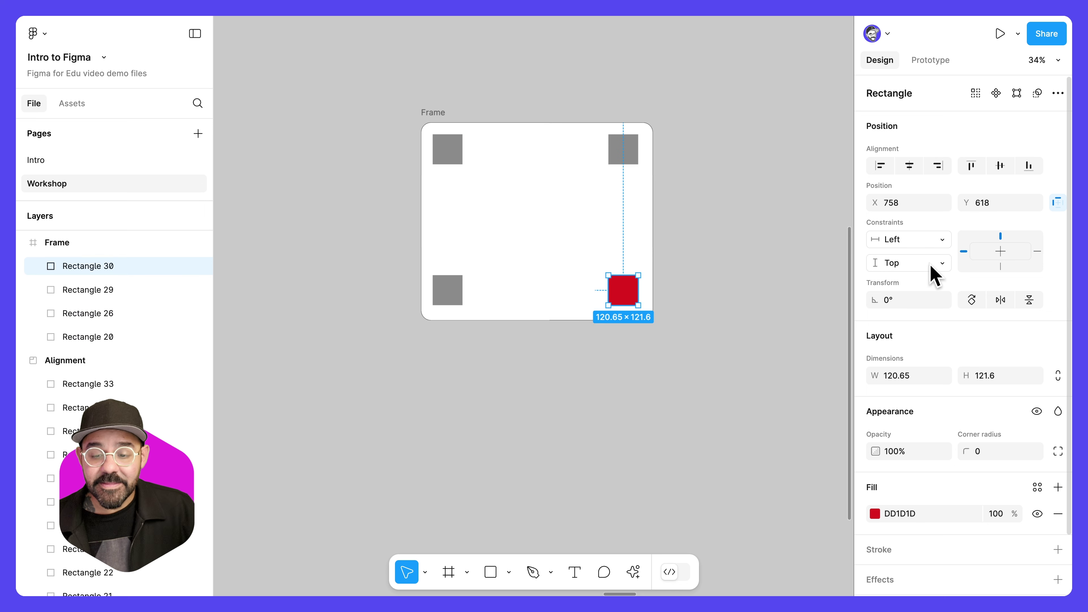
click(928, 240)
click(926, 258)
click(921, 264)
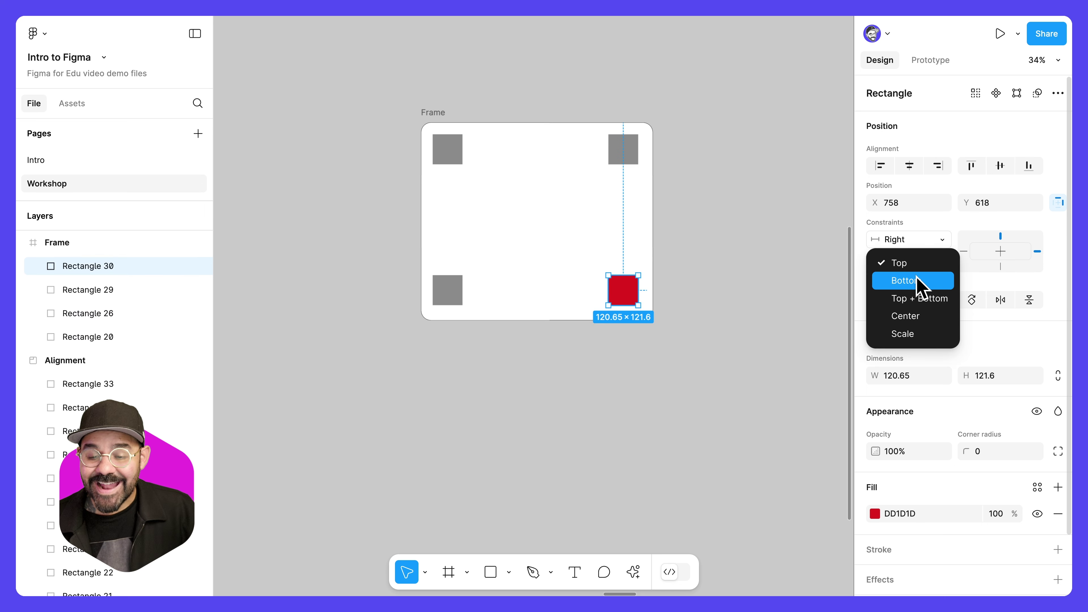
click(925, 282)
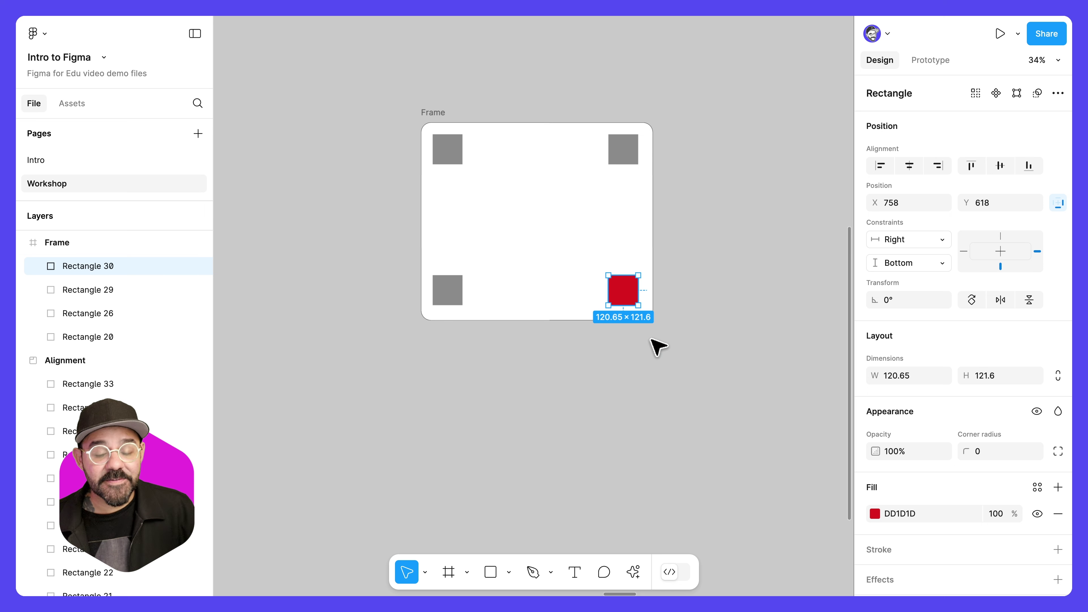
Constrain the gray square in the frame's bottom-left corner to Left and Bottom
click(450, 296)
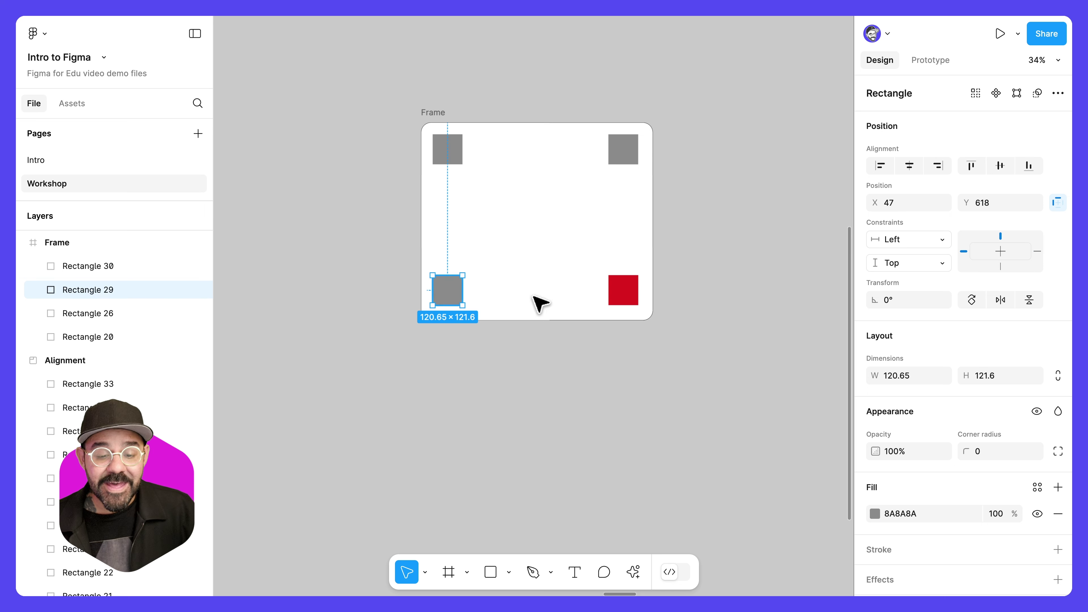
click(923, 242)
click(923, 243)
click(915, 267)
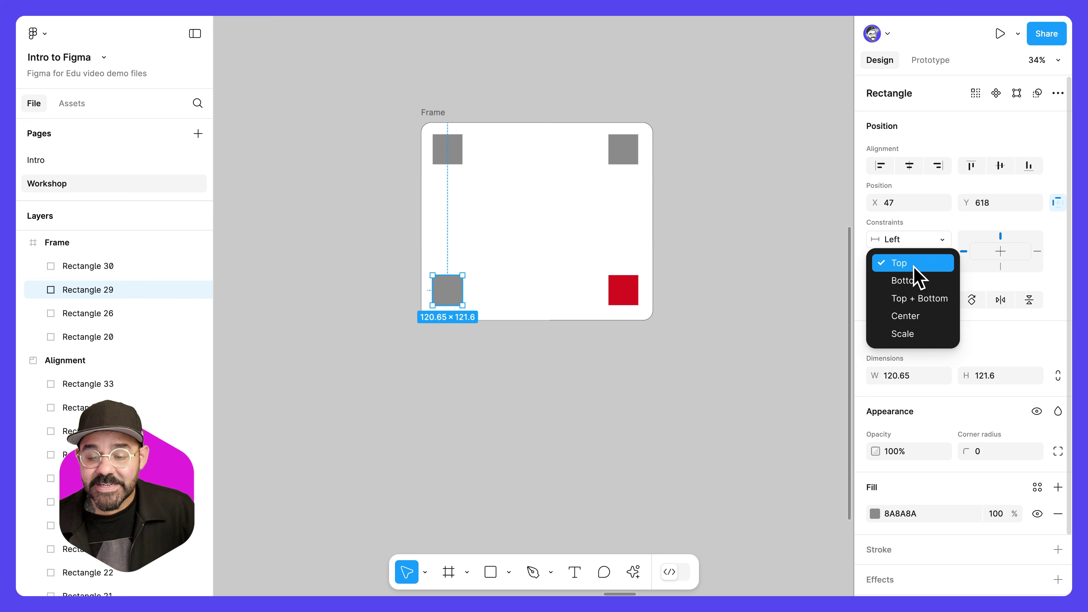
click(916, 283)
Resize the frame from its corner to about 955 × 805 to test the corner squares' constraints
click(772, 326)
click(437, 114)
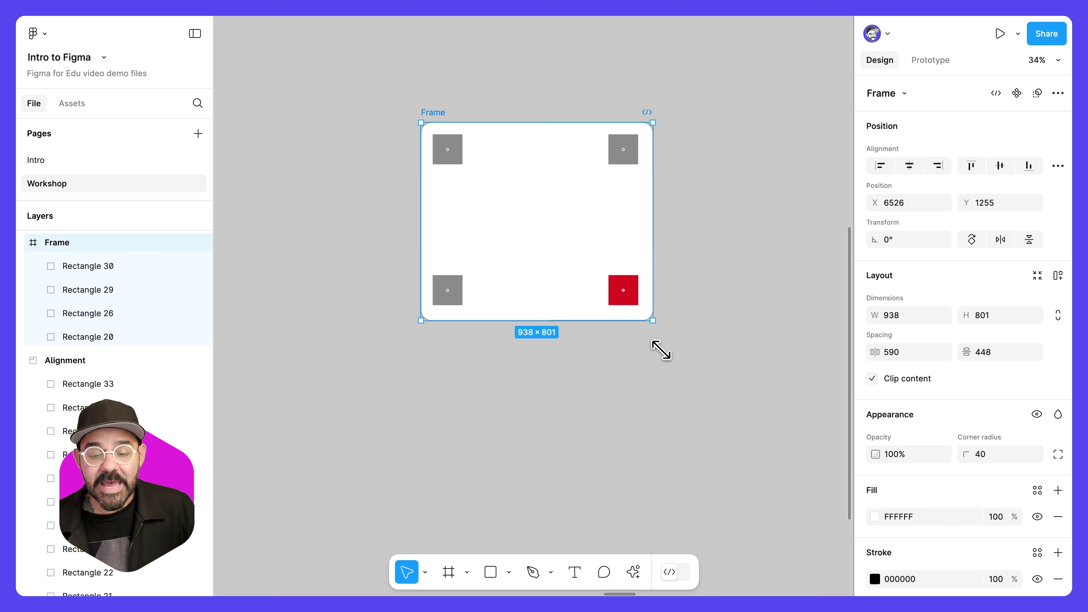
drag(661, 349, 657, 321)
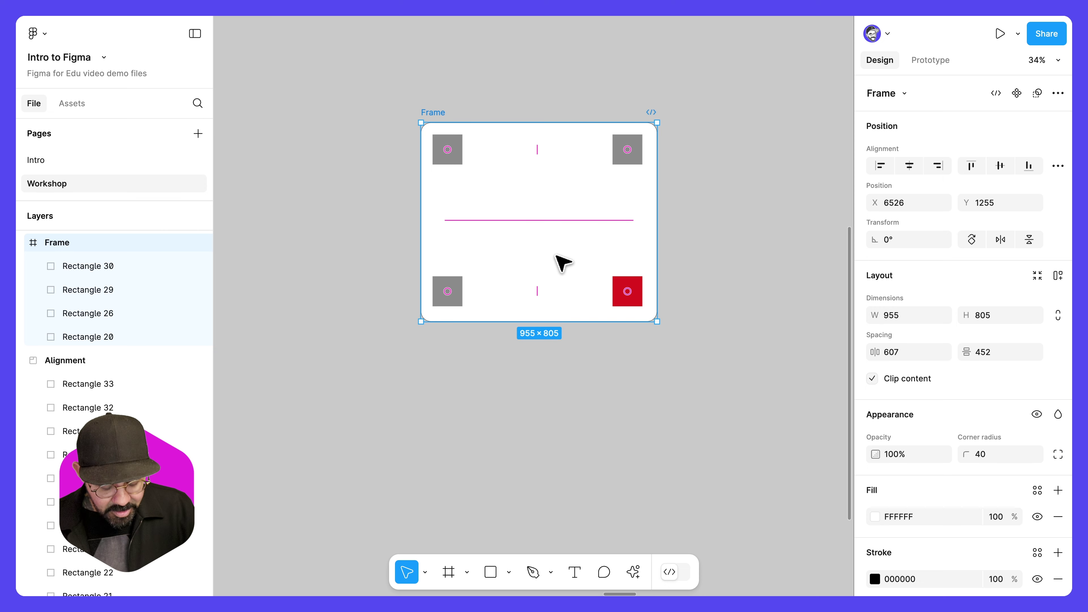
Draw a rectangle about 632 × 385 in the middle of the frame, between the corner squares
key(r)
drag(464, 174, 620, 269)
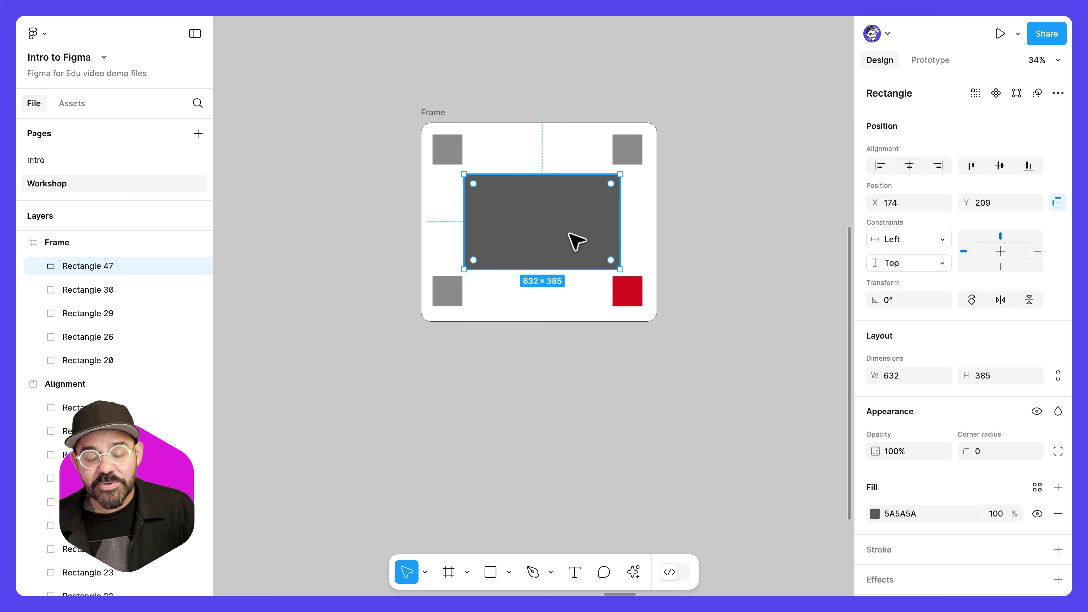
Set both the horizontal and vertical constraints of the central rectangle to Scale
click(898, 243)
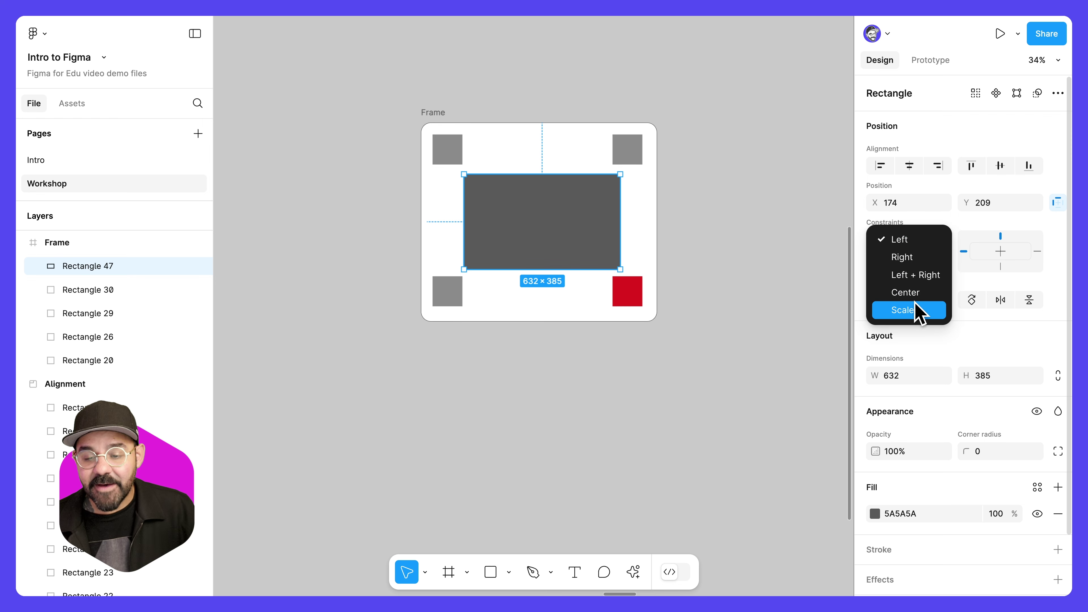
click(920, 309)
click(923, 264)
click(904, 333)
Try making the frame taller and narrower to test the Scale constraints, and undo both resizes
click(437, 120)
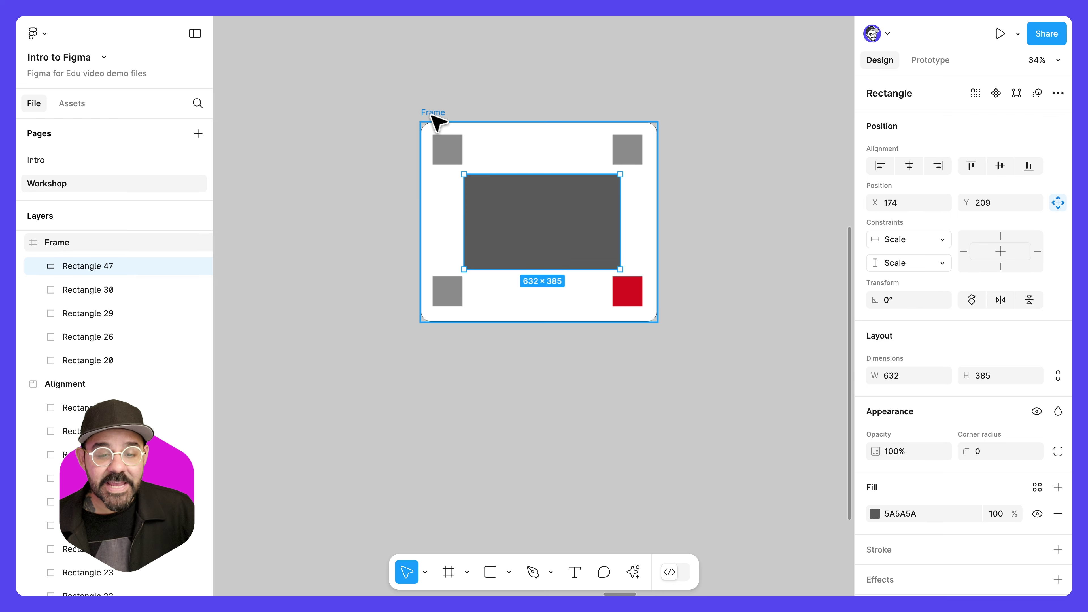
drag(645, 325, 645, 434)
drag(660, 315, 627, 318)
key(ctrl+z)
key(ctrl+z)
Set the central rectangle's constraints to Left + Right horizontally and Top + Bottom vertically
click(580, 221)
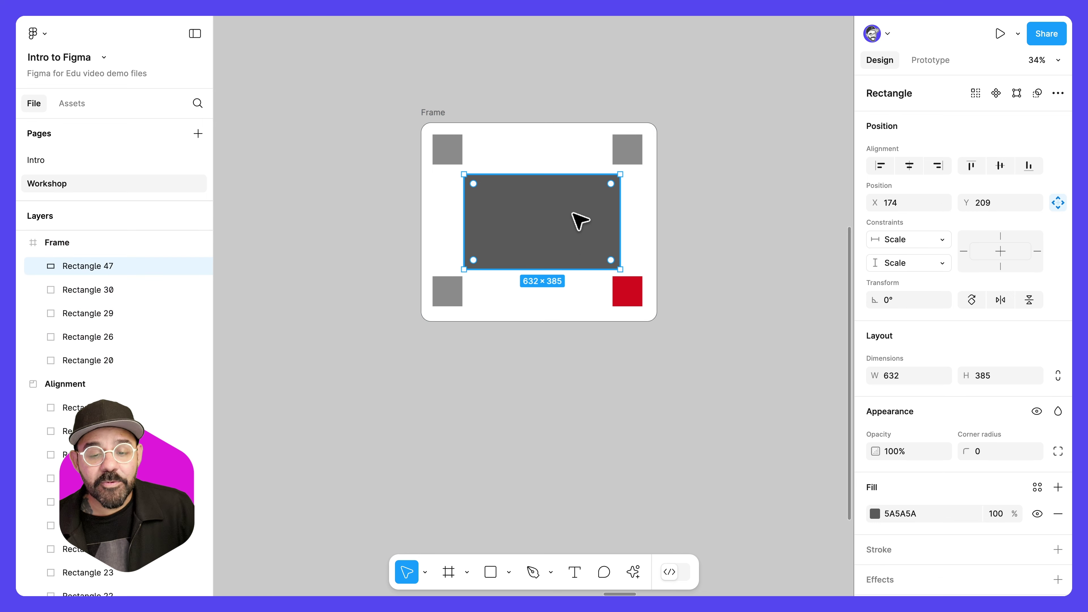
click(930, 239)
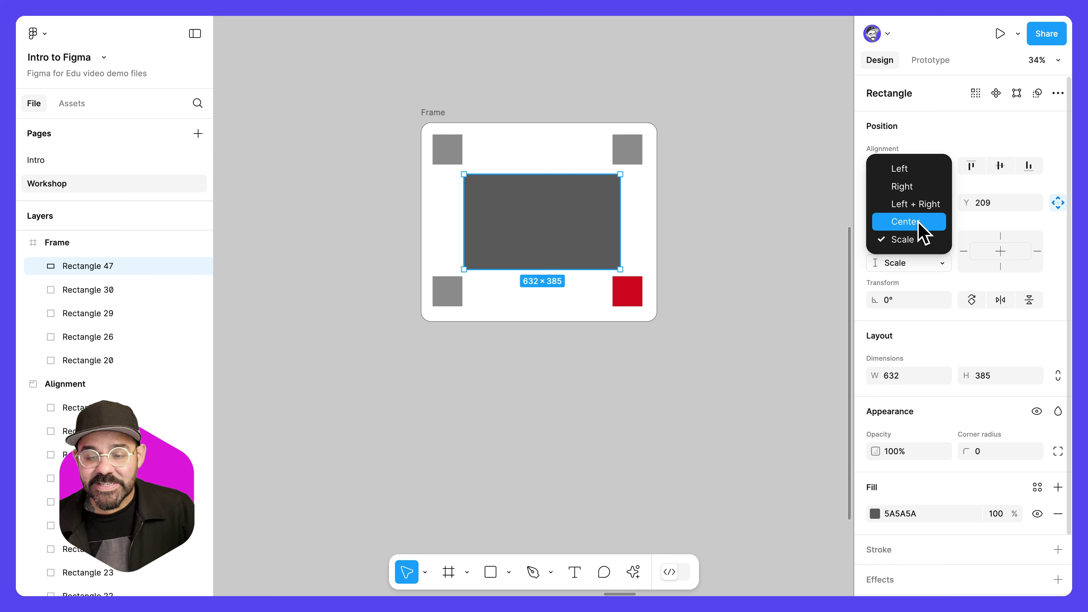
click(918, 208)
click(922, 262)
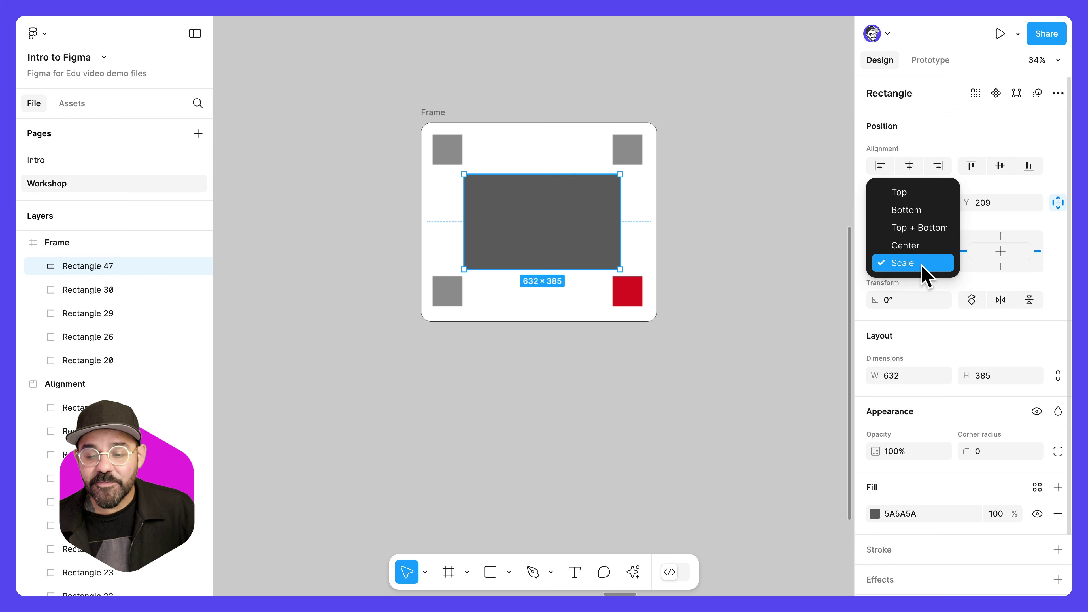
click(925, 227)
Test the constraints by making the frame taller, narrower, and wider again, ending at about 1232 × 1479
click(441, 112)
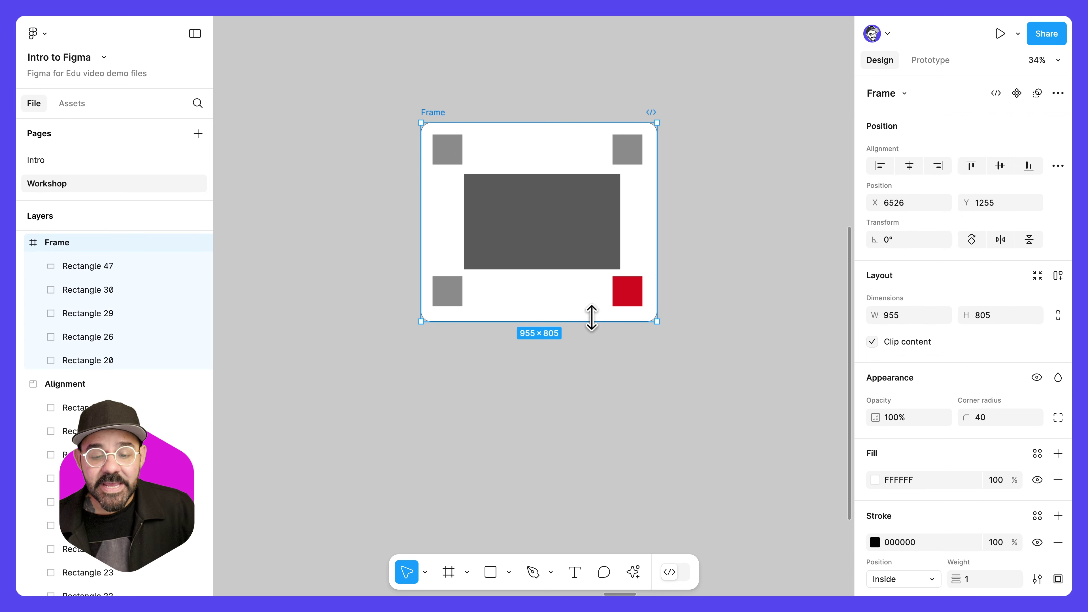
drag(590, 320, 594, 460)
drag(689, 345, 624, 343)
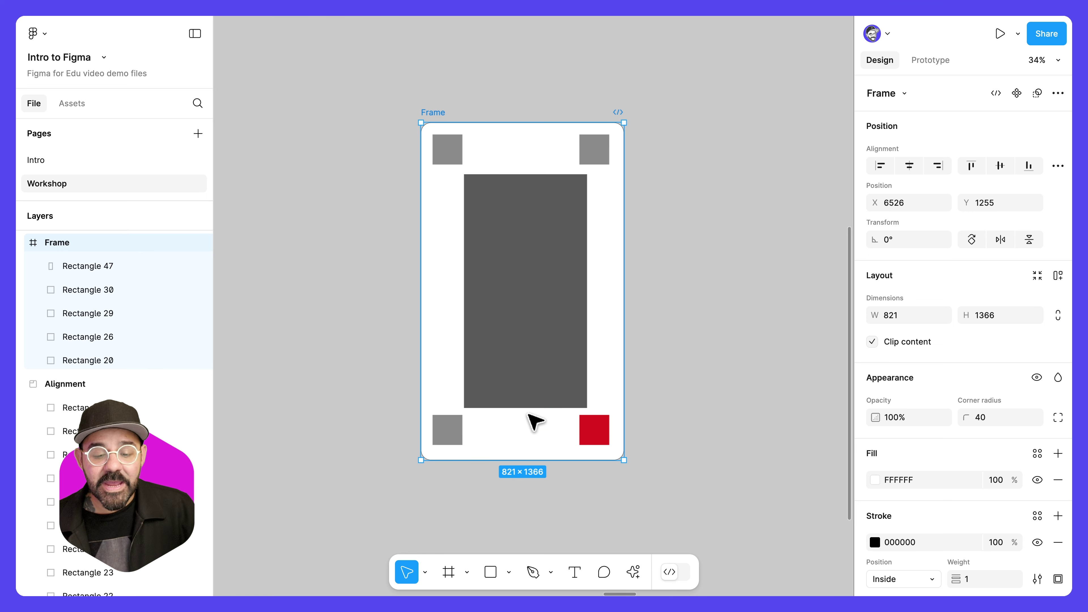
mouse_move(539, 460)
mouse_down()
mouse_move(537, 322)
mouse_move(557, 471)
mouse_up()
drag(624, 364, 725, 372)
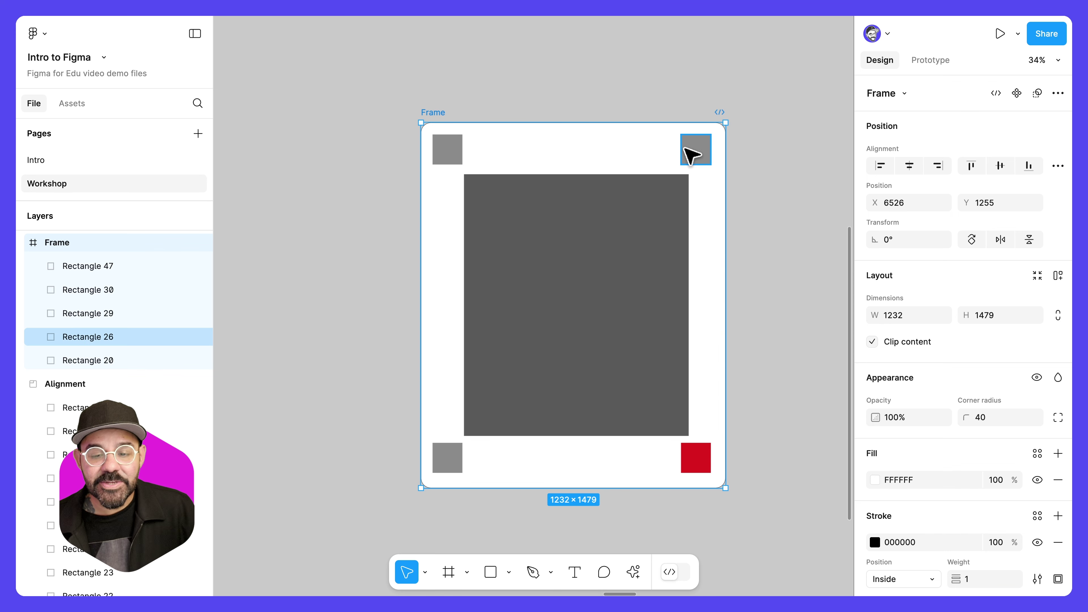
Move the four corner squares inside the frame closer to the corners of the central rectangle
click(697, 164)
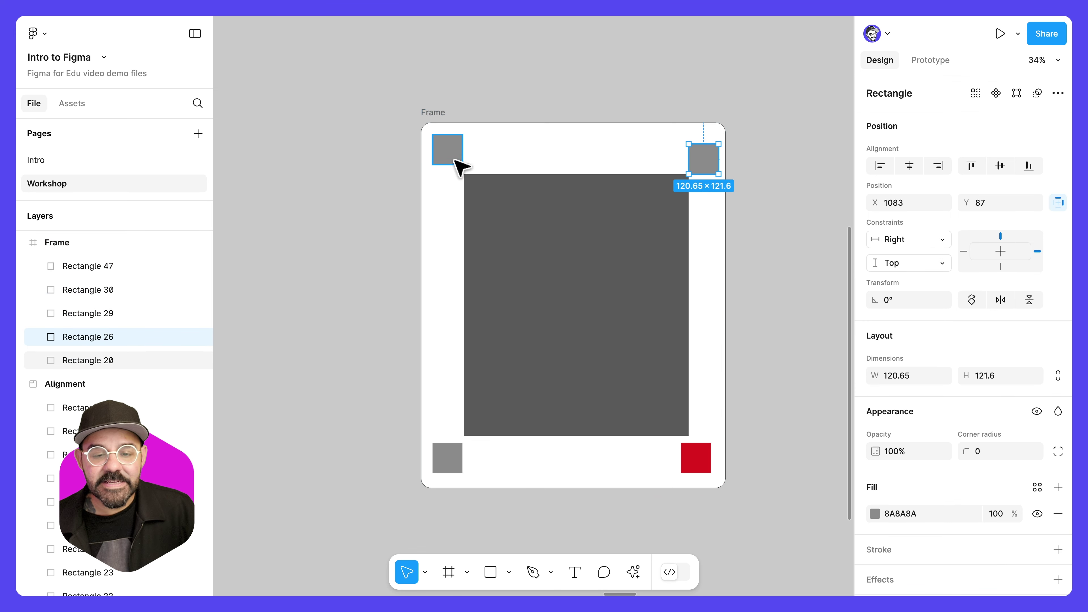
drag(461, 165, 459, 174)
mouse_move(458, 463)
mouse_down()
mouse_move(486, 461)
mouse_move(453, 462)
mouse_up()
drag(697, 456, 706, 450)
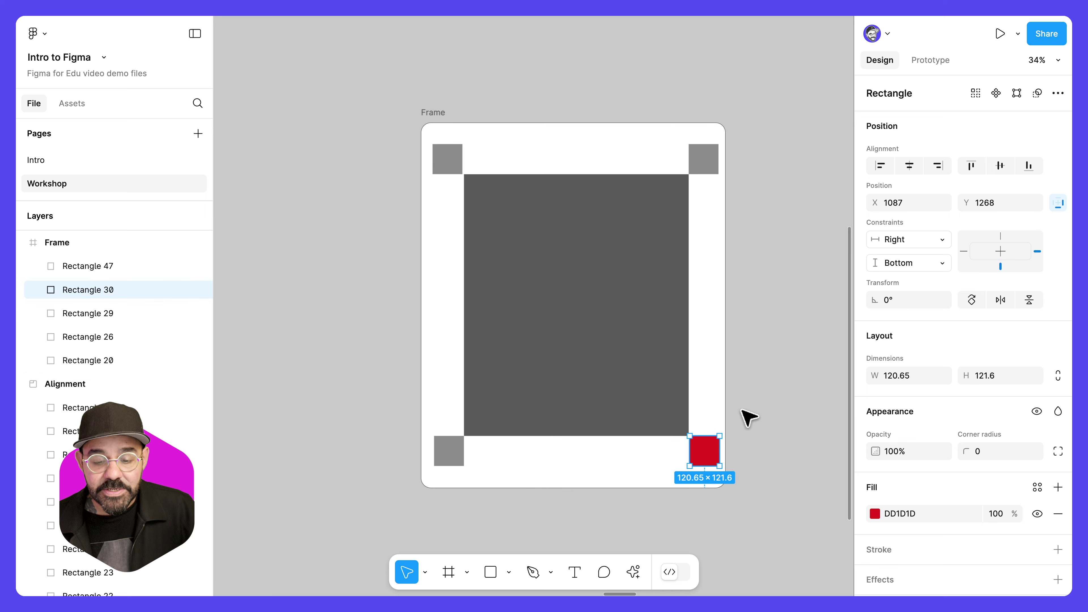
Resize the frame to about 1304 × 1062, and move the lower-left grey square out of the frame and back beside the rectangle's corner
click(431, 113)
drag(726, 321, 743, 306)
drag(705, 487, 340, 339)
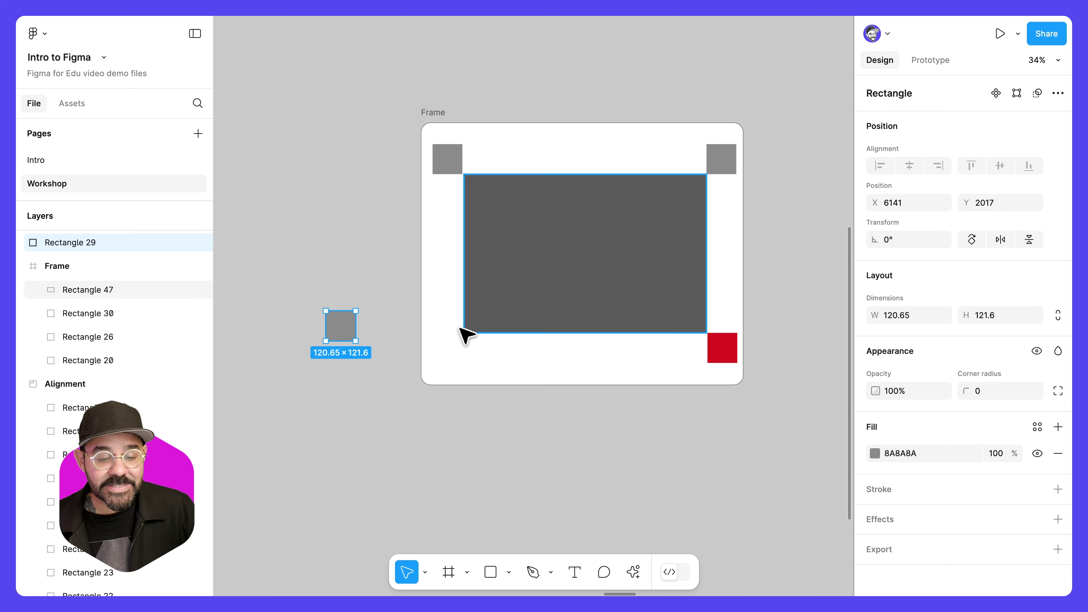
drag(339, 330, 443, 354)
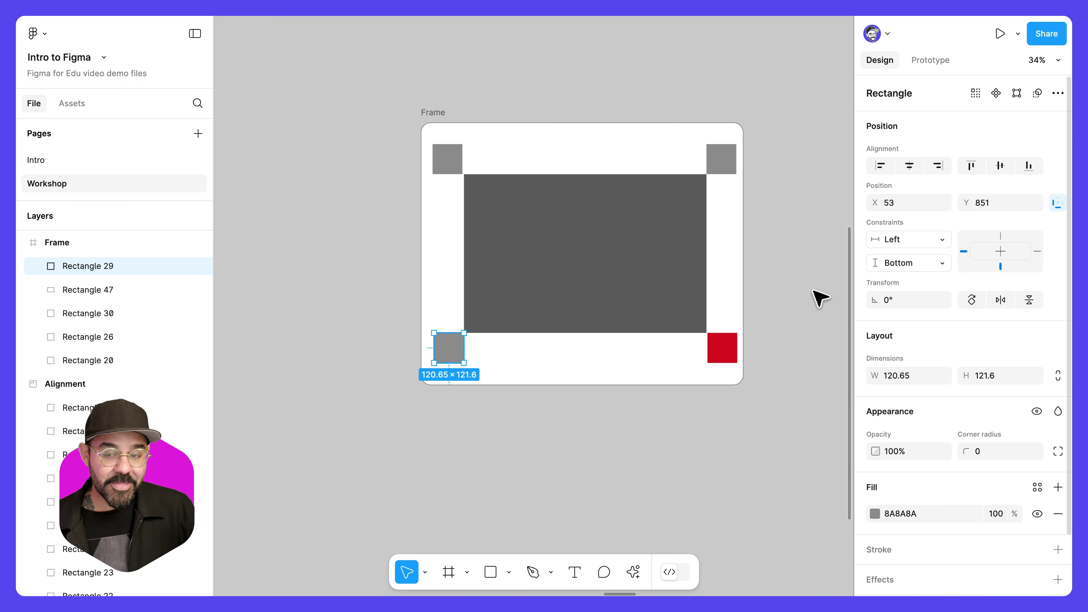
click(485, 143)
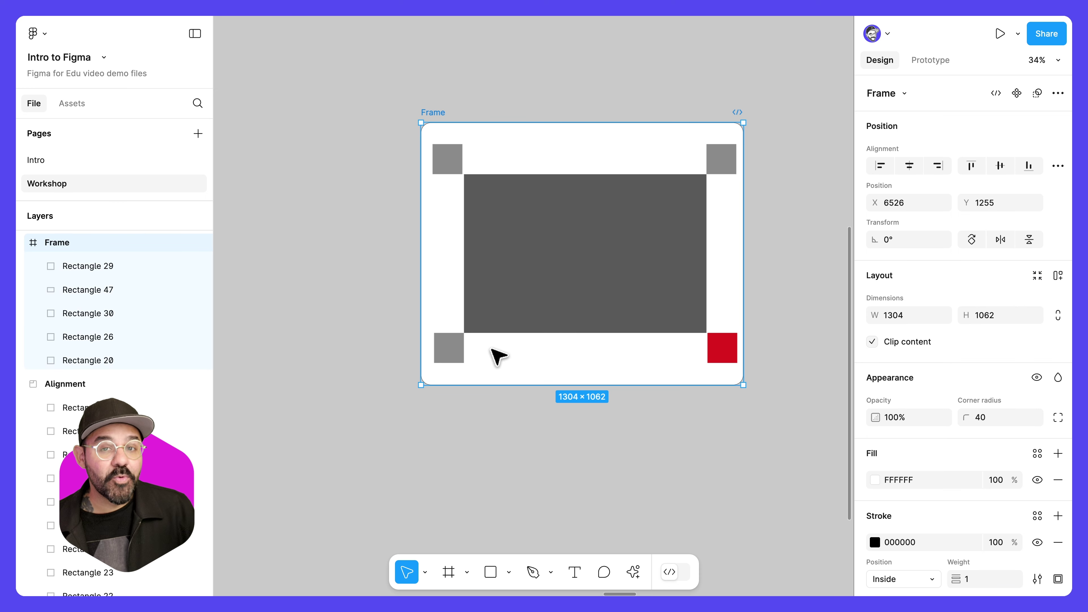
Move the Resize me frame out of the Resizing vs. Scaling section onto the empty canvas below it
scroll(502, 372, down, 5)
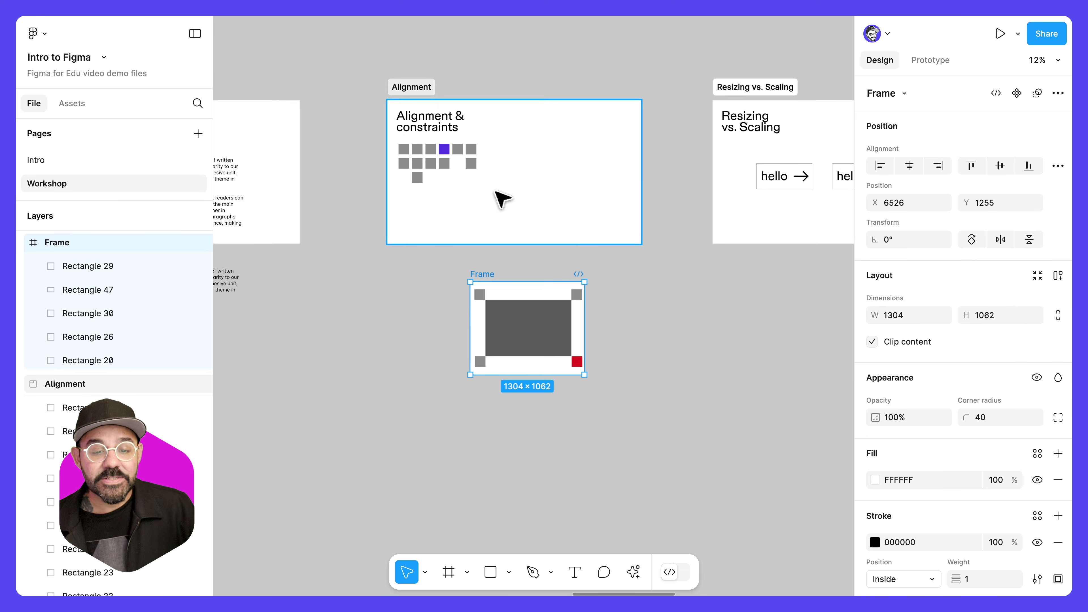
scroll(498, 199, up, 3)
drag(485, 182, 510, 229)
scroll(577, 285, right, 10)
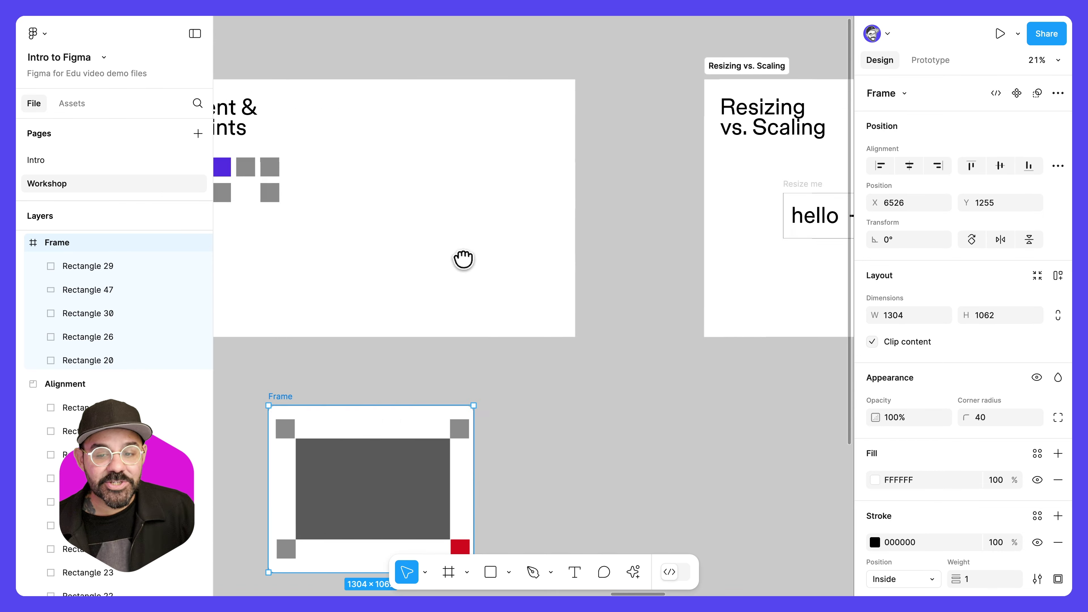
scroll(502, 274, left, 2)
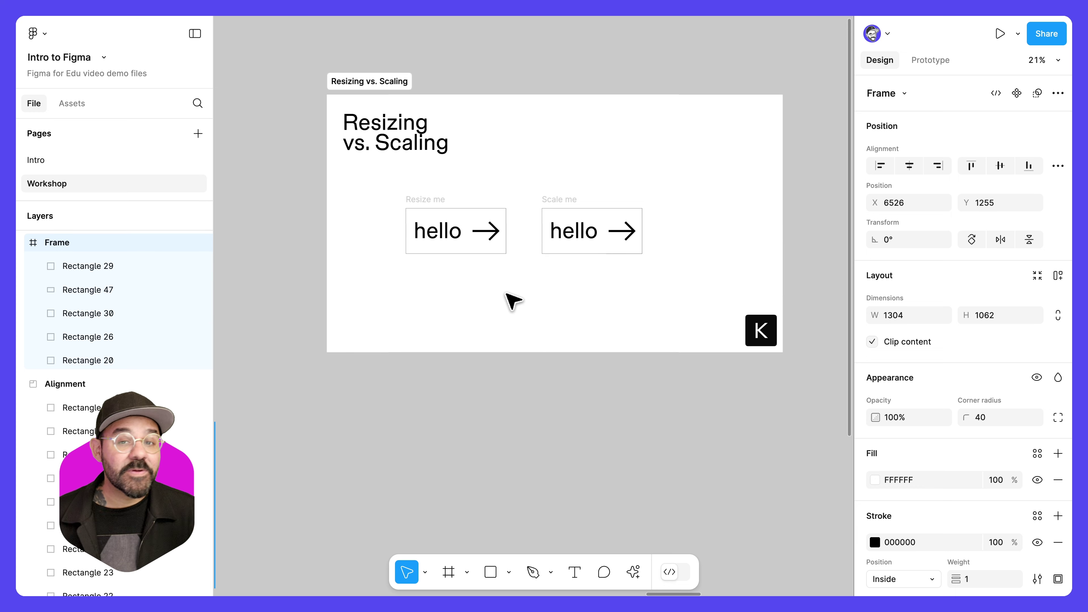
scroll(428, 270, right, 1)
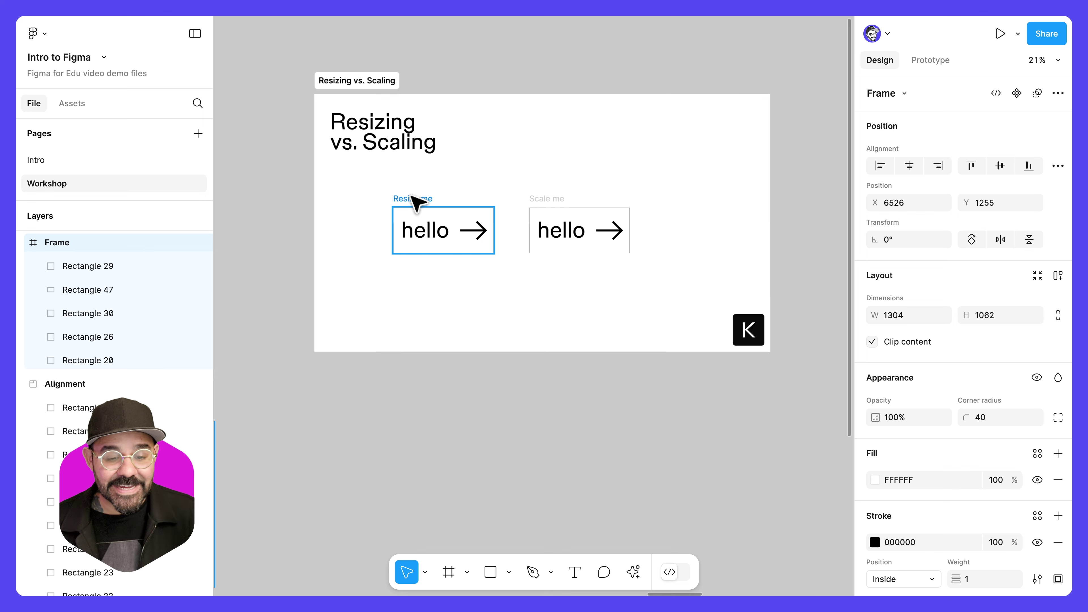
drag(415, 201, 374, 371)
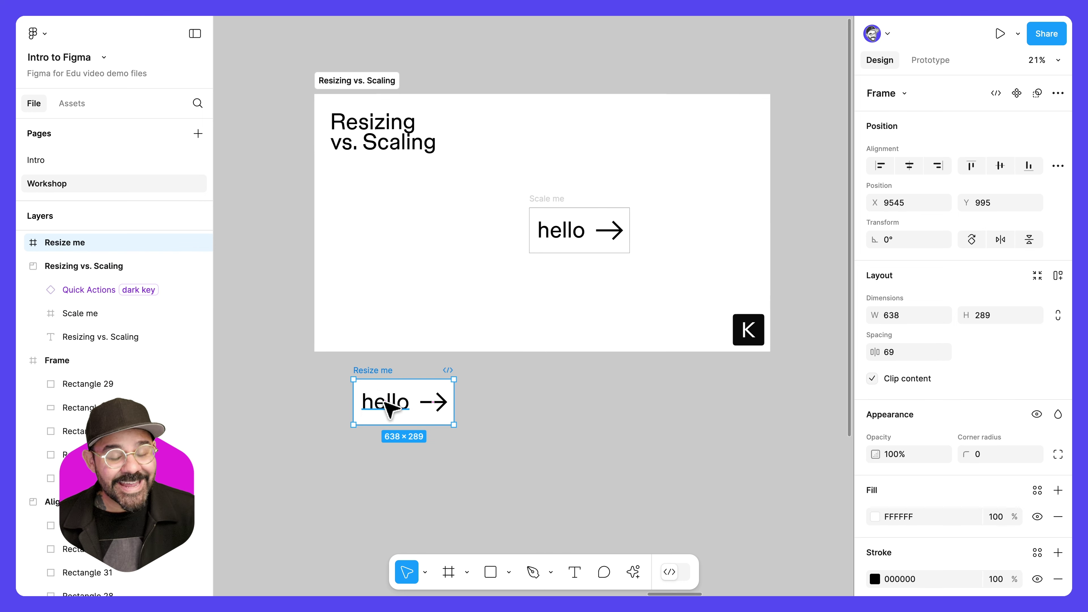
Try enlarging the Resize me frame to about 1471 × 832 with its contents constrained Left and Top, and undo the resize
click(388, 406)
click(427, 404)
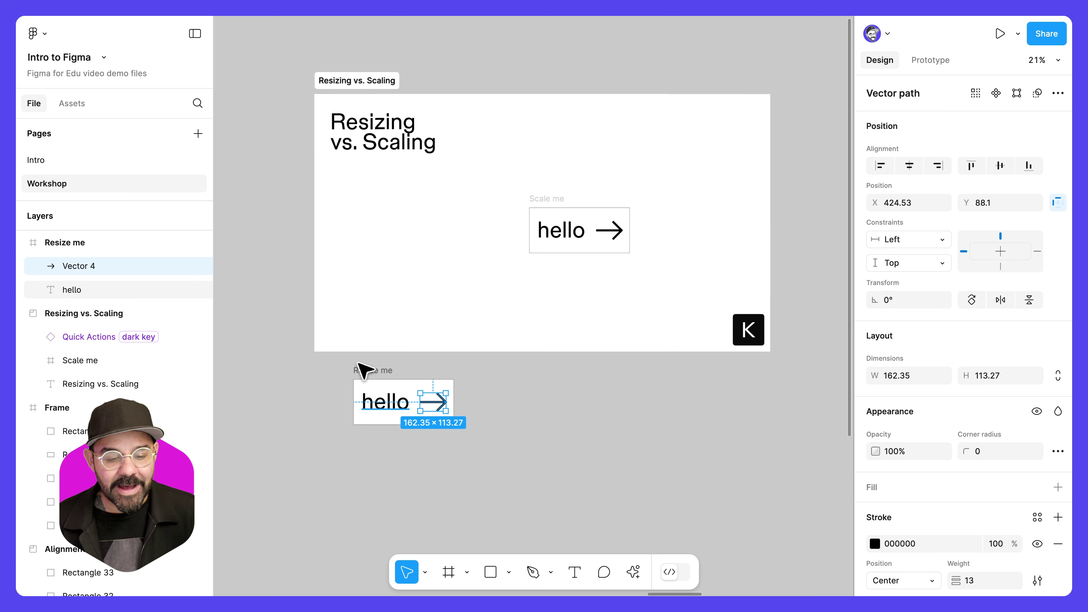
click(371, 371)
drag(450, 415, 546, 510)
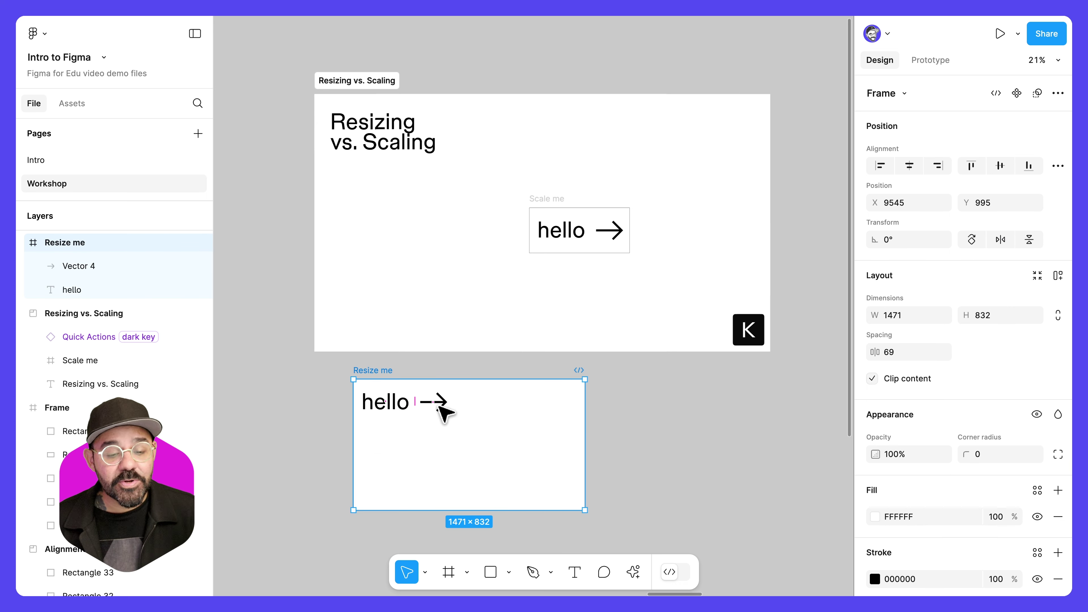
key(ctrl+z)
key(ctrl+z)
key(ctrl+z)
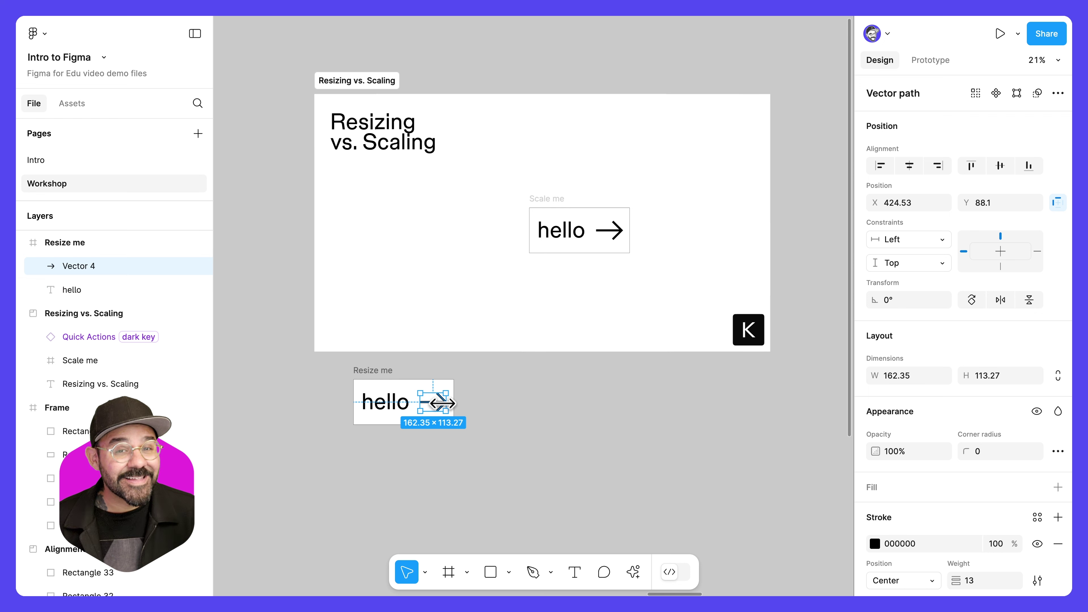
Set the constraints of the arrow in the Resize me frame to Right horizontally and Center vertically
click(527, 422)
click(437, 405)
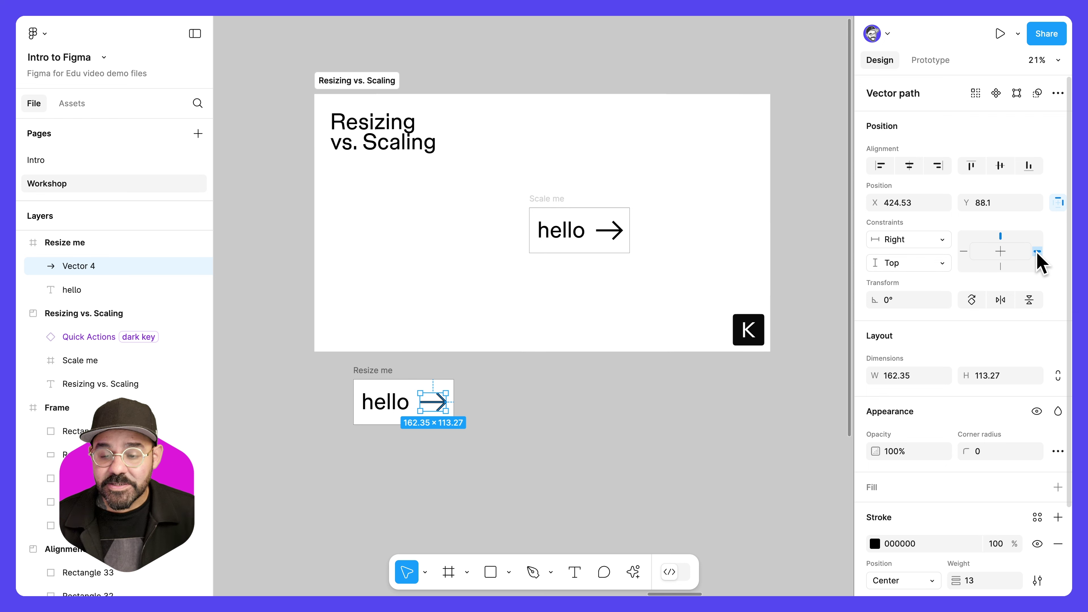
click(917, 259)
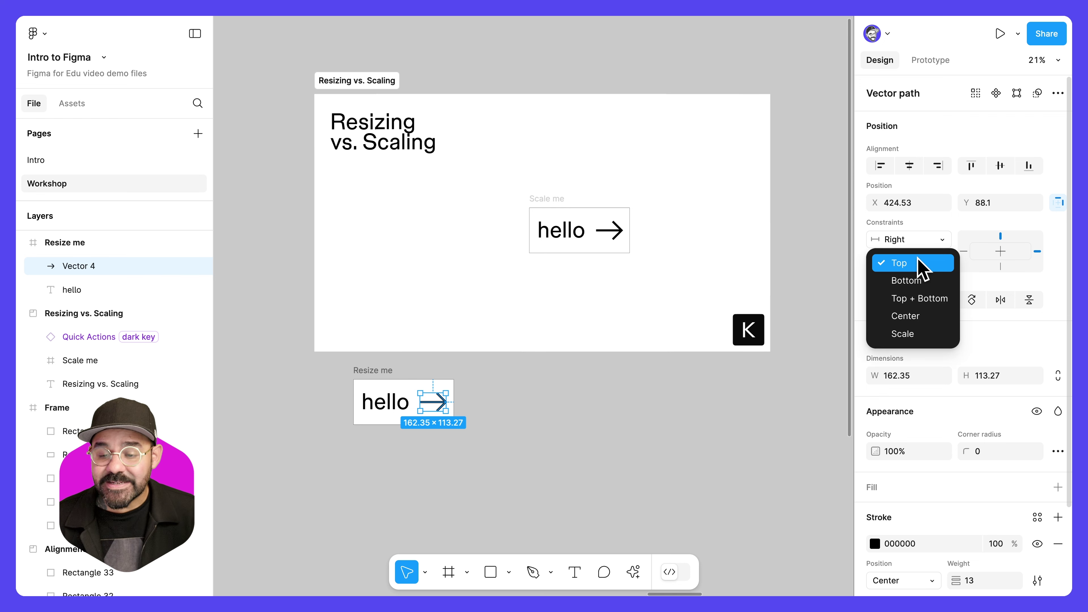
click(921, 316)
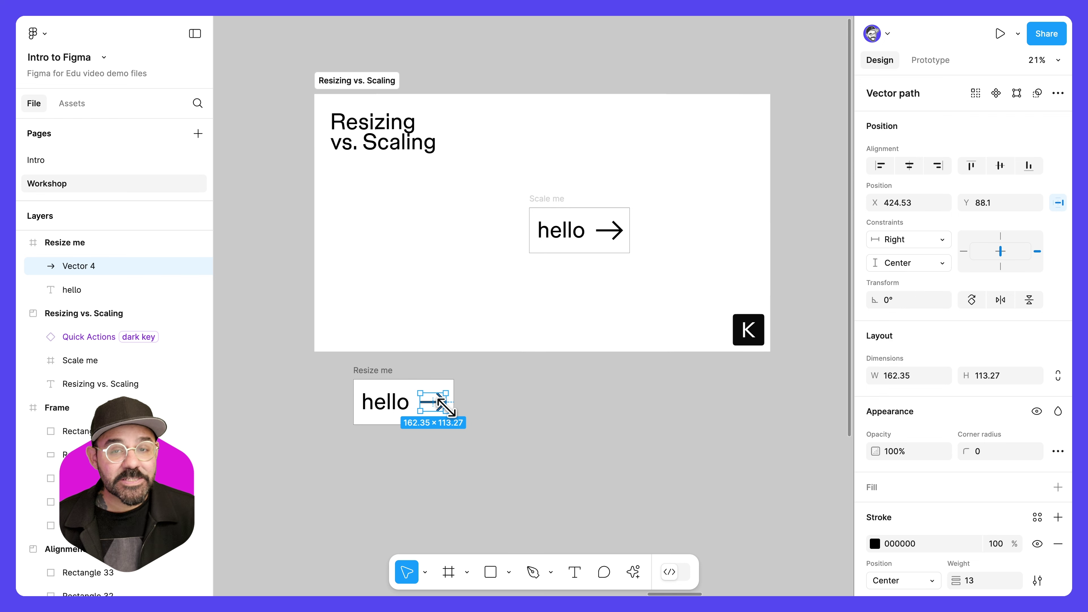
Constrain the hello text in the Resize me frame to Left horizontally and Center vertically
click(383, 403)
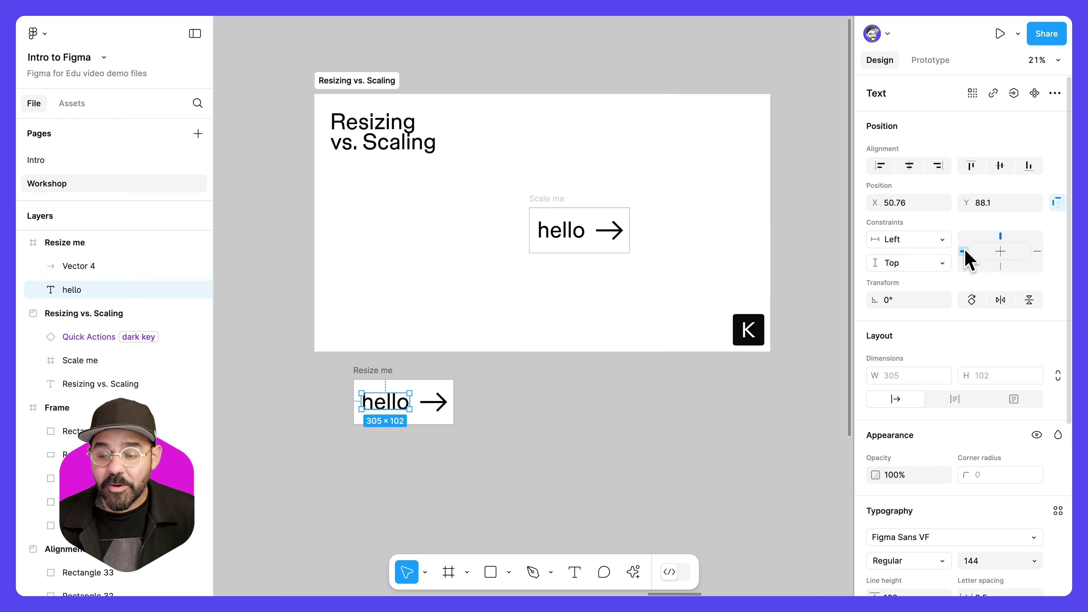
click(913, 263)
click(923, 316)
click(644, 382)
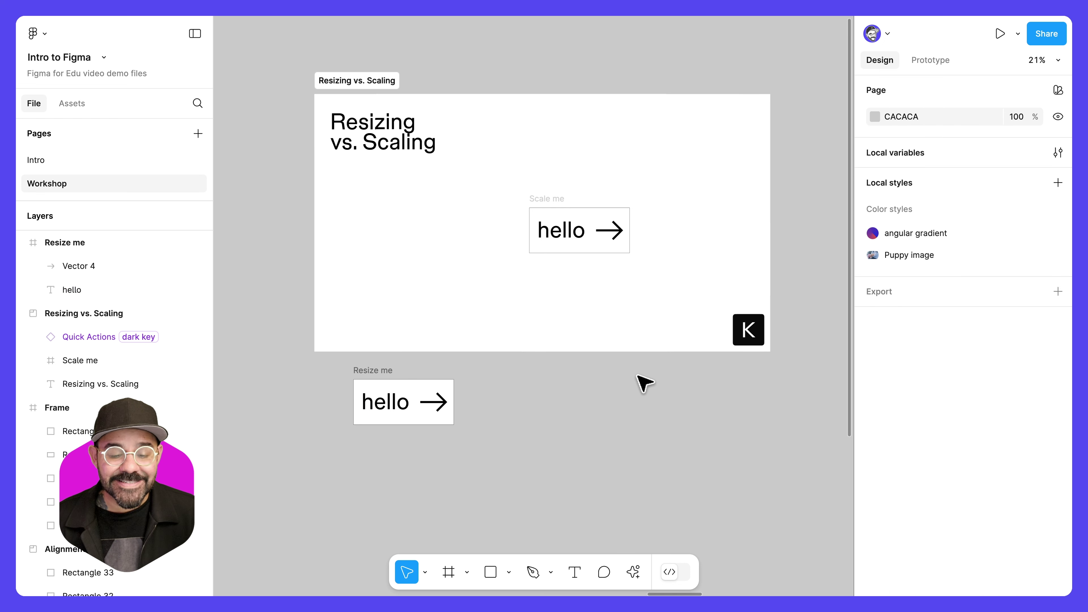
Make the Resize me frame slightly wider and taller, and move it back into the Resizing vs. Scaling section
click(390, 371)
drag(455, 426, 479, 433)
drag(387, 379, 408, 223)
Move the Scale me frame below the section and enlarge it proportionally to about 1582 × 717 with the Scale tool
drag(531, 214, 478, 426)
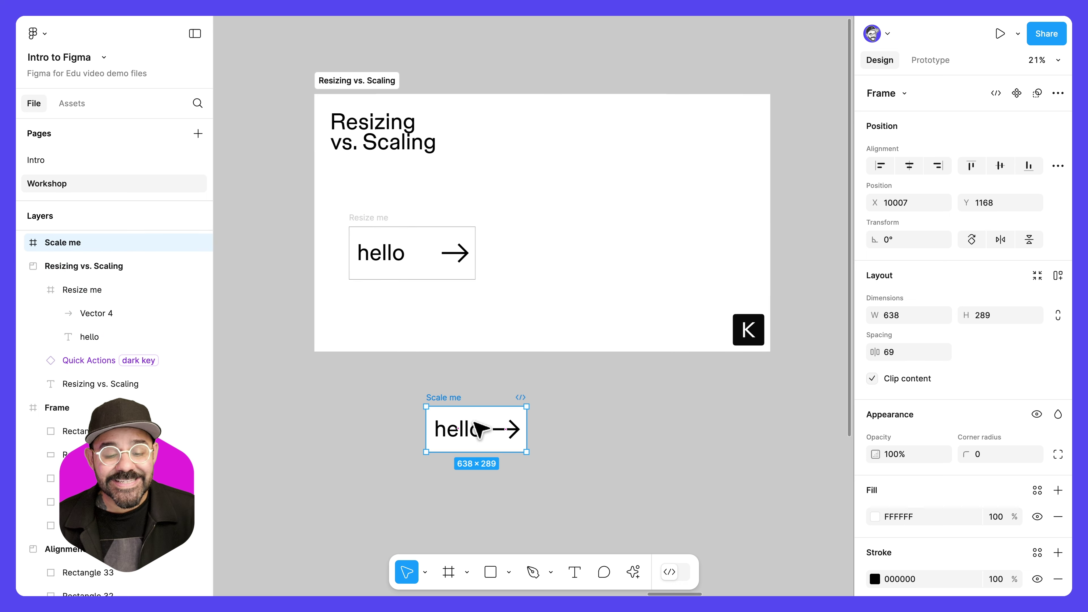
click(426, 573)
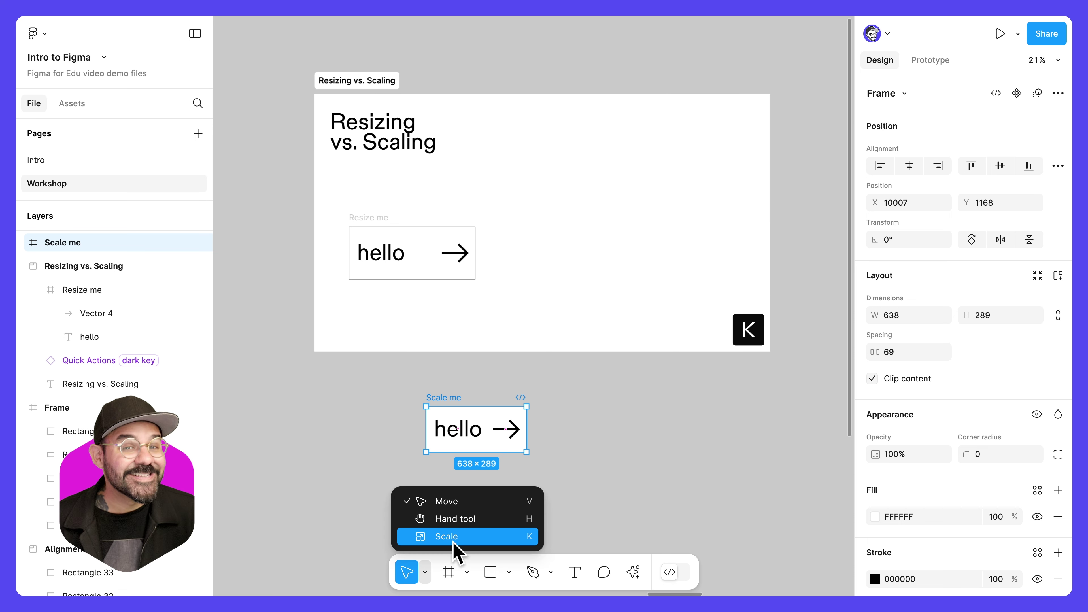
click(497, 476)
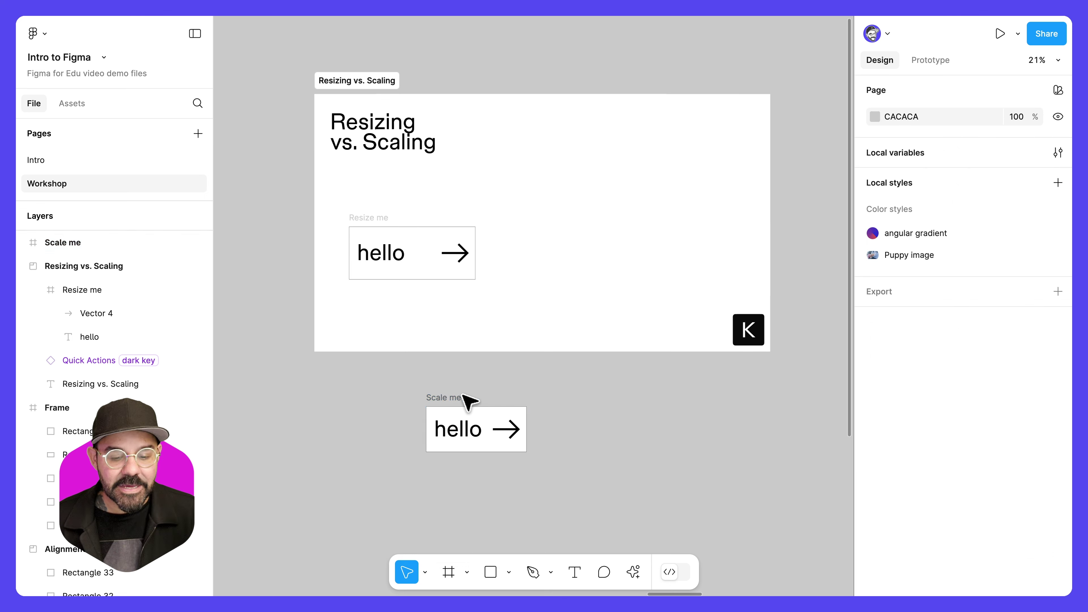
click(453, 400)
key(k)
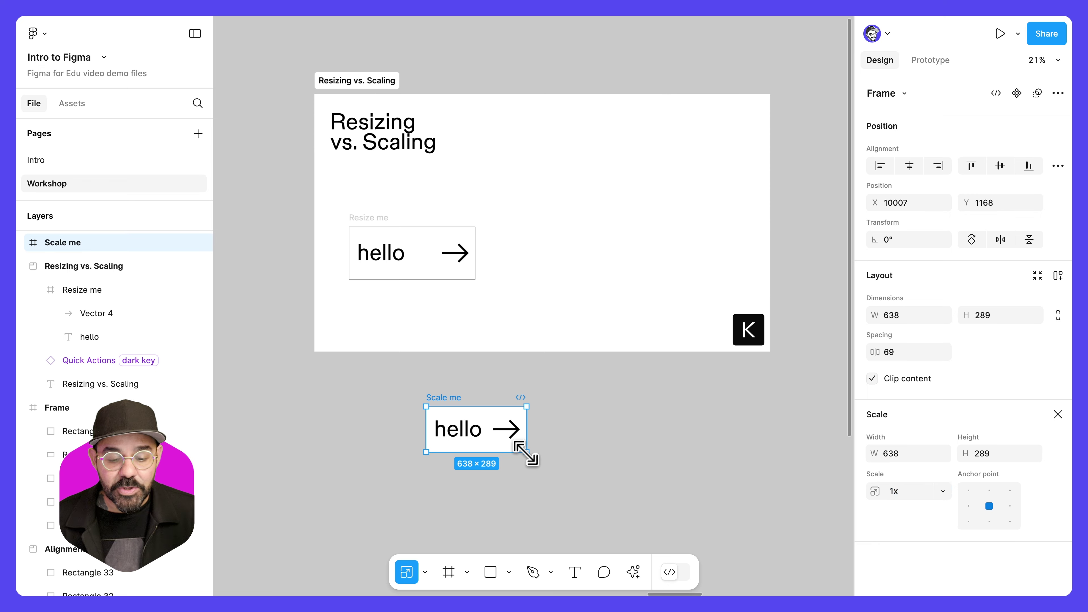
drag(525, 452, 676, 519)
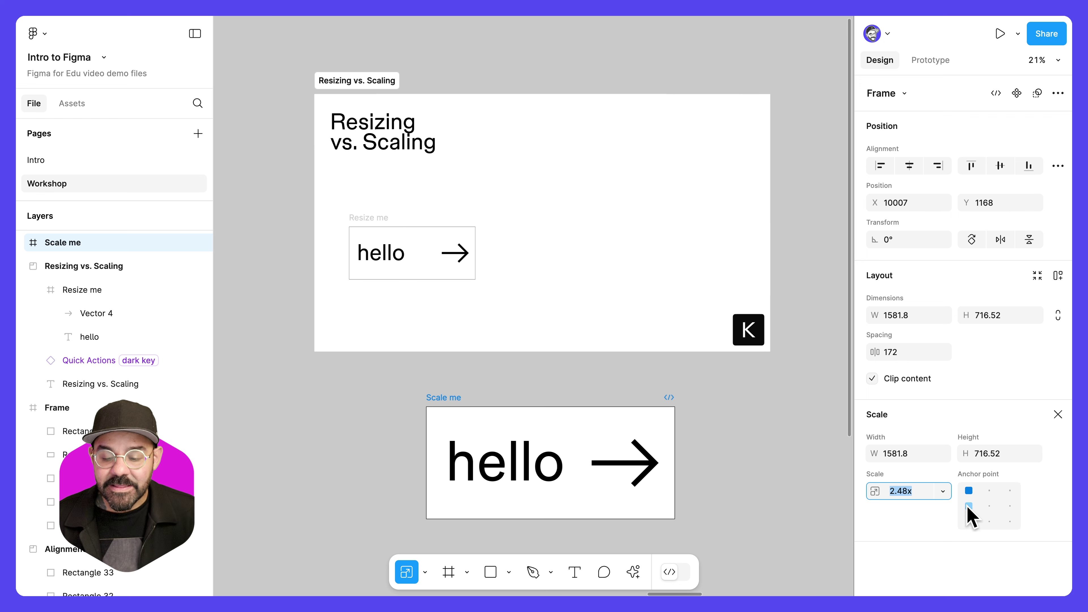
Set the Scale me frame's scale to 2x from its top-left anchor point, and move it back into the section beside Resize me
click(970, 491)
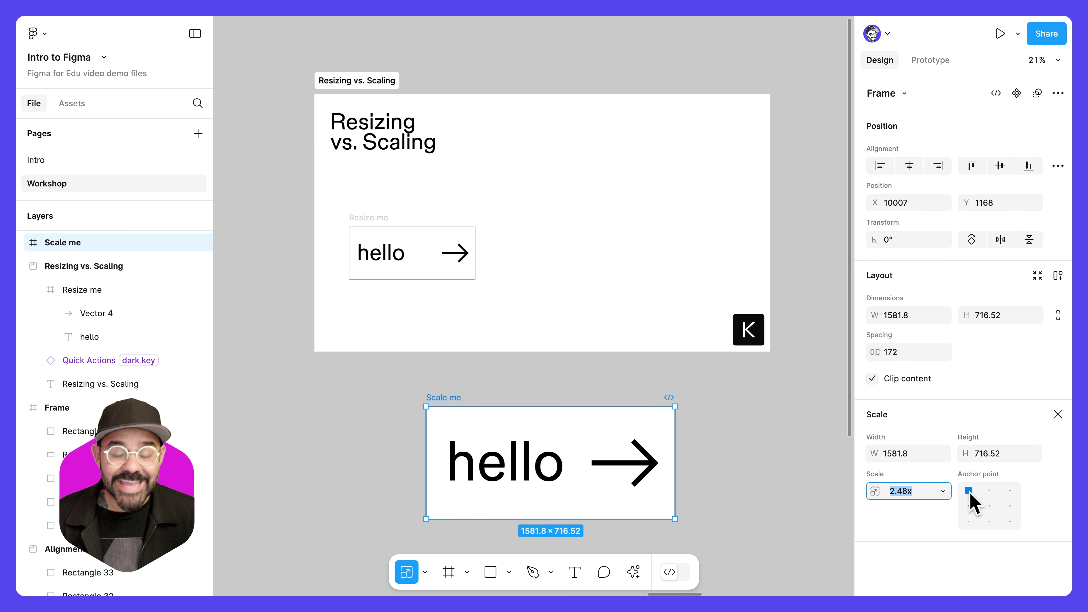
text(2)
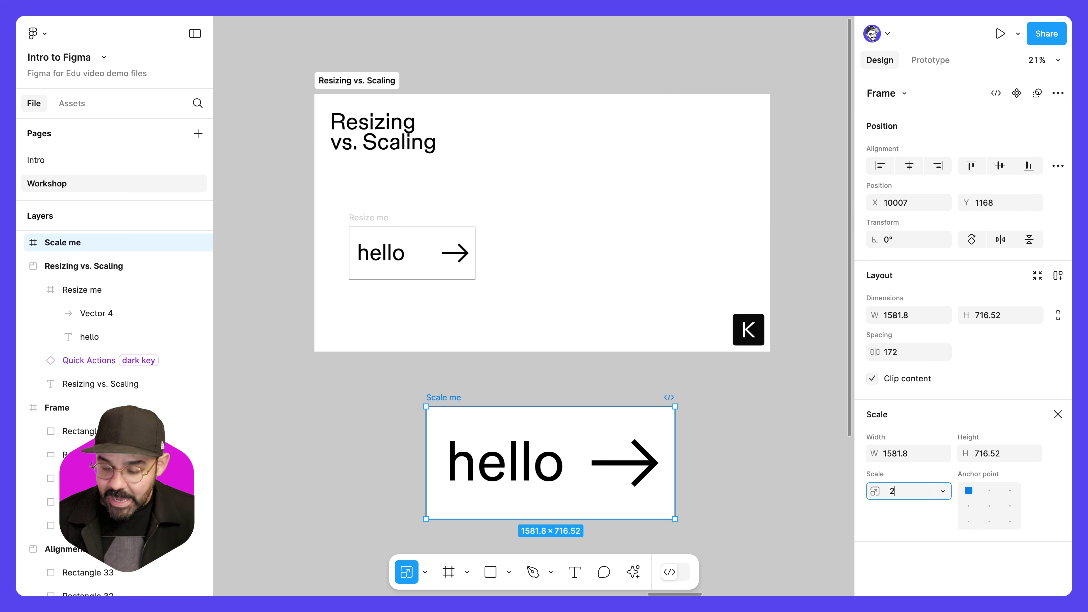
key(Return)
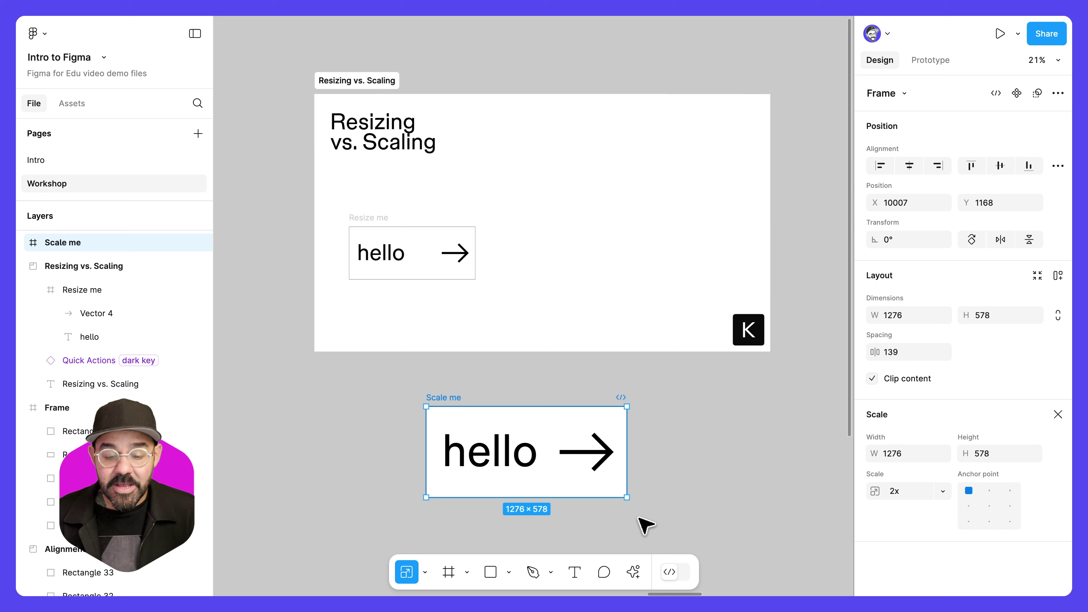
key(v)
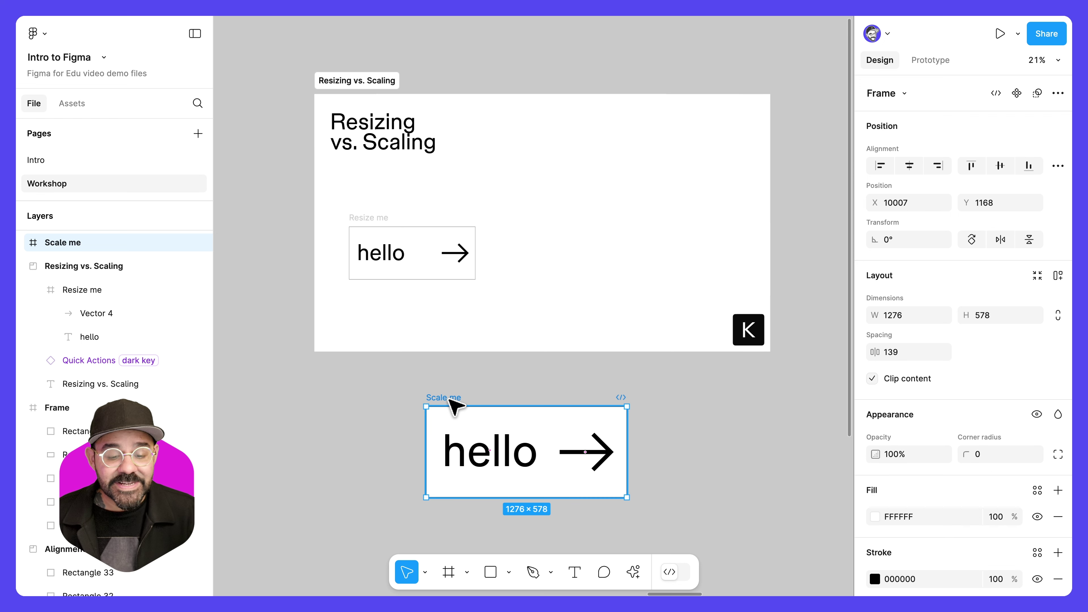
drag(449, 403, 544, 204)
click(539, 381)
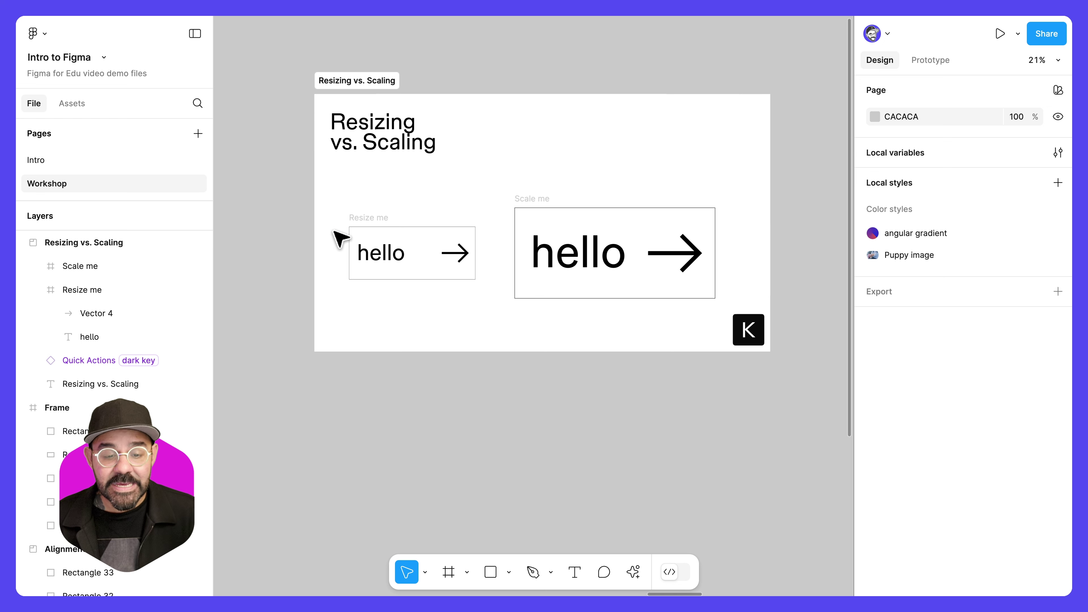
Draw a rectangle about 689 × 495 below the Auto Layout section and duplicate it to make a row of four
click(373, 252)
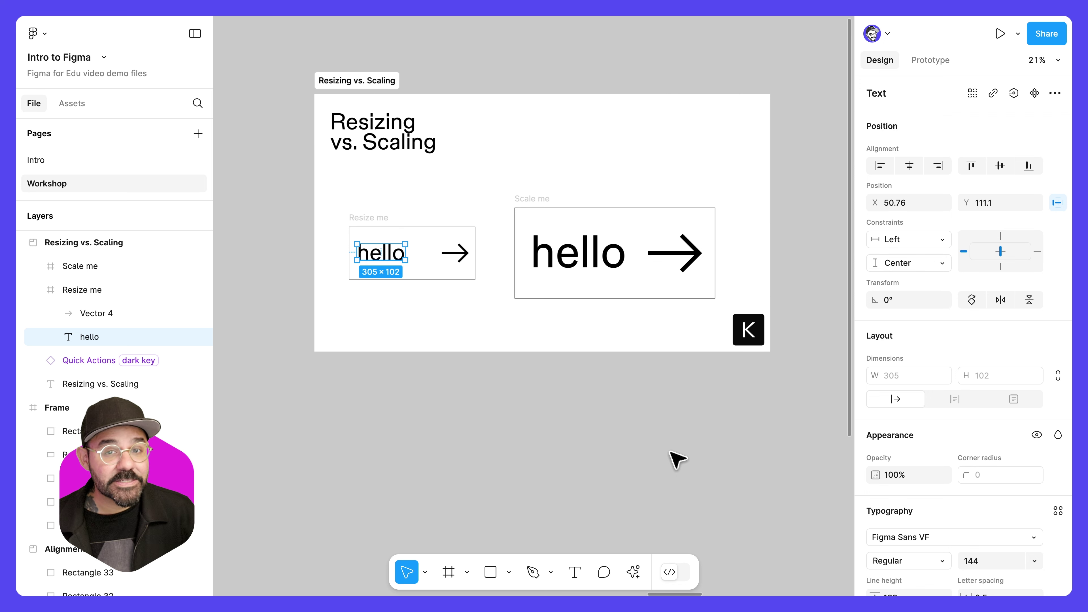
key(n)
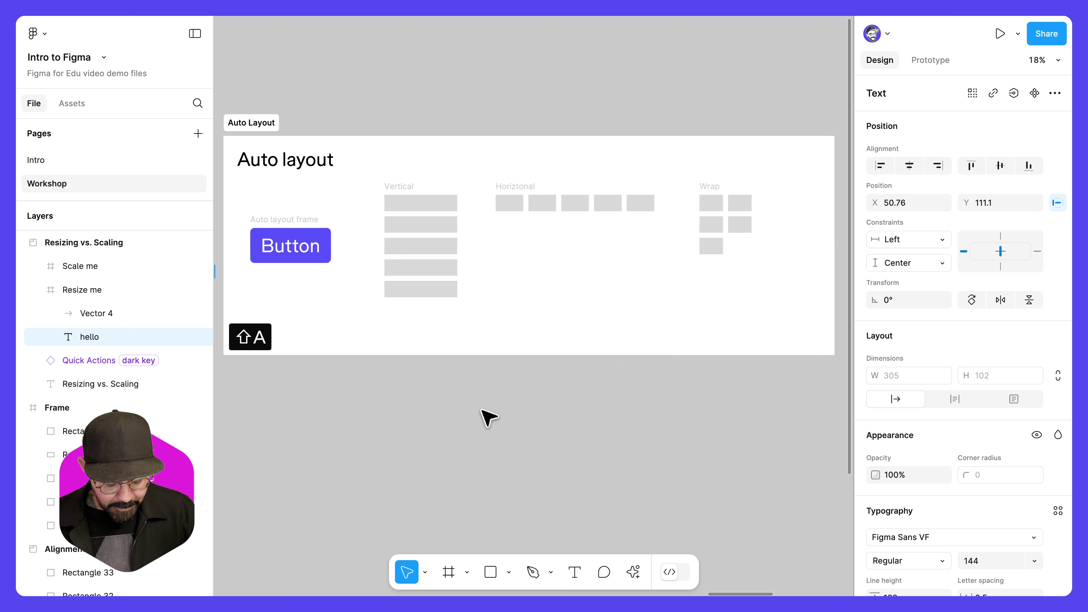
key(r)
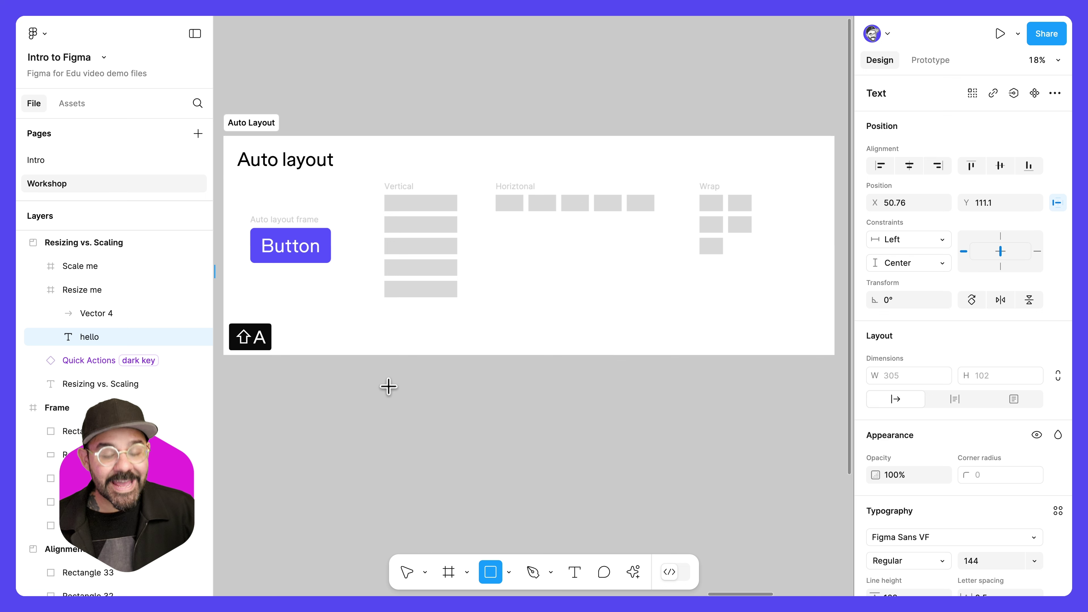
mouse_move(390, 388)
mouse_down()
mouse_move(444, 454)
mouse_move(483, 453)
mouse_move(546, 422)
mouse_move(540, 431)
mouse_move(638, 431)
mouse_move(347, 434)
mouse_up()
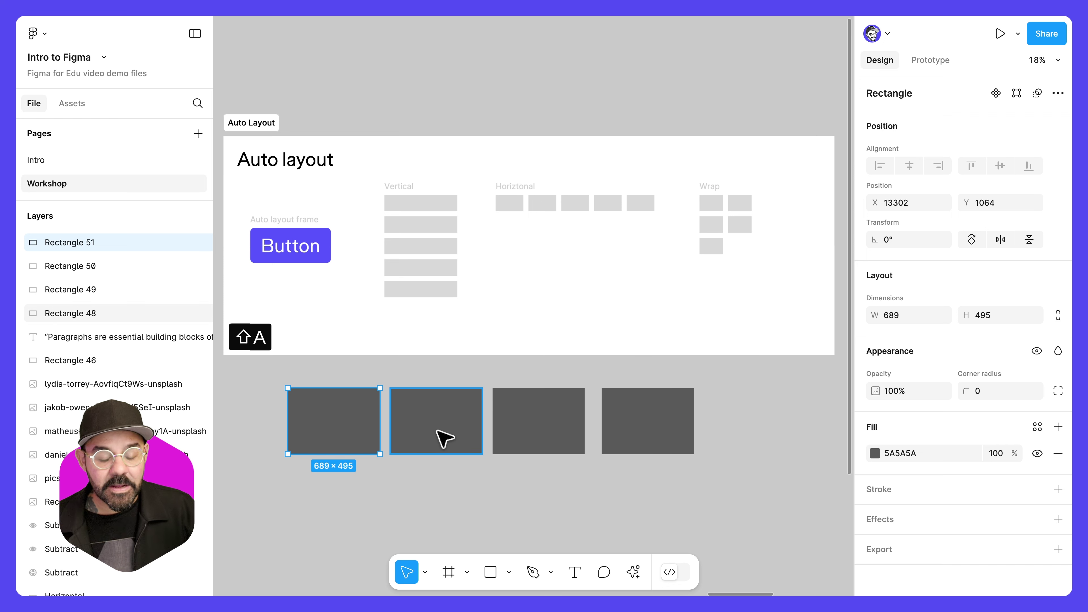
Tidy the four rectangles into a row with a slightly smaller even gap, and move the last one down out of line
drag(327, 492, 693, 434)
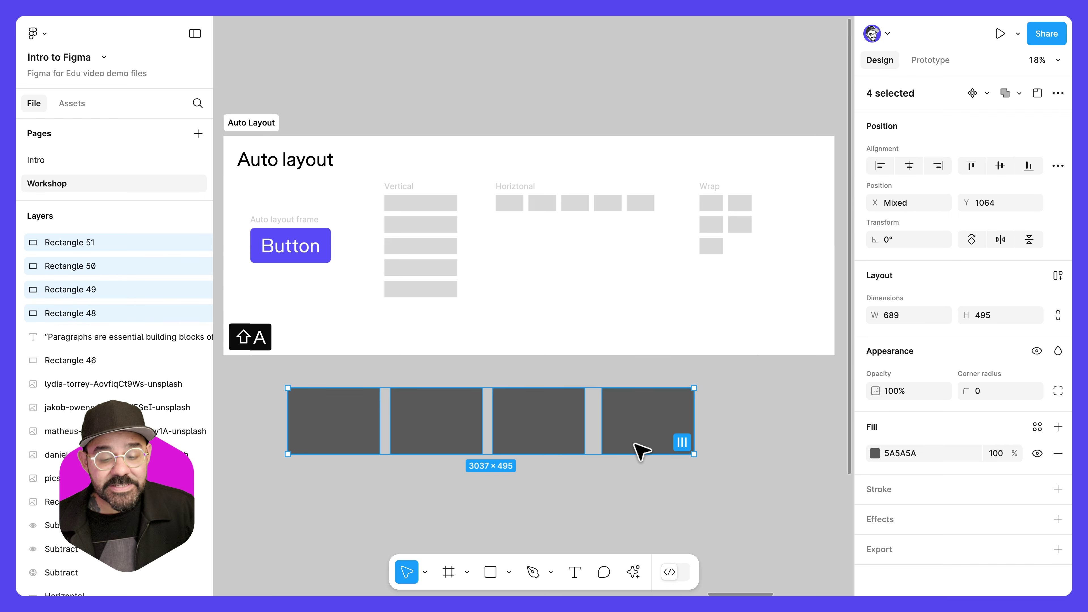
click(682, 441)
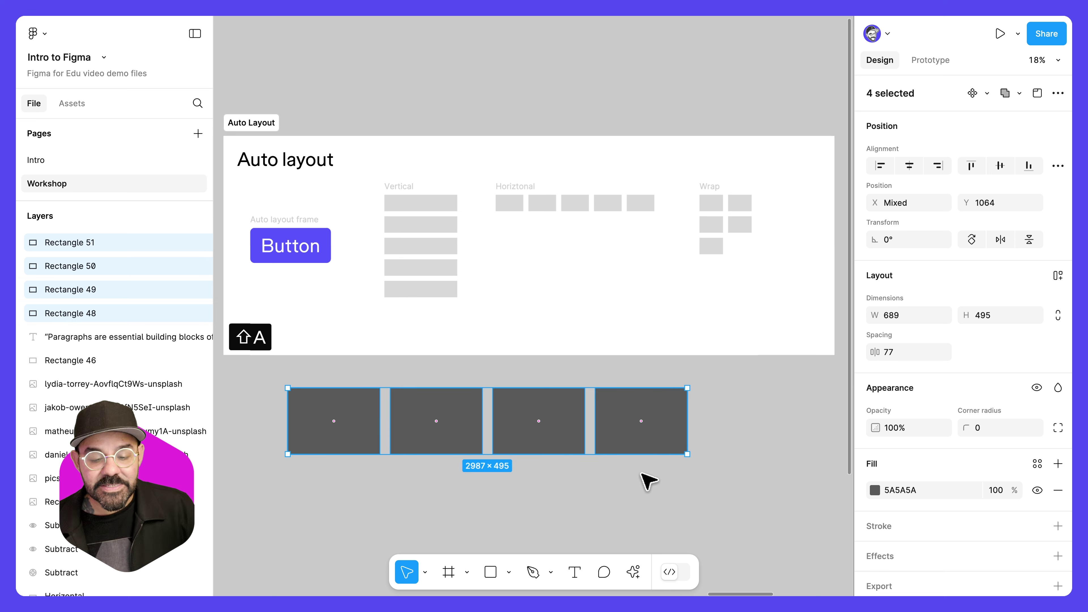
drag(589, 421, 653, 478)
click(643, 491)
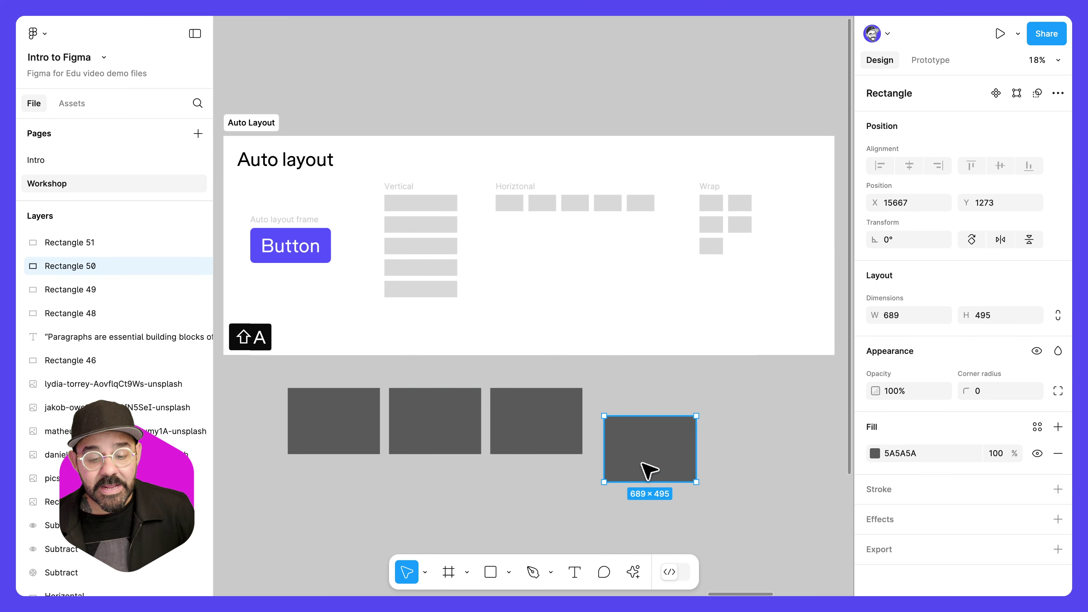
Undo the last rectangle's move, wrap all four rectangles in an auto layout frame, and shift the frame slightly
key(ctrl+z)
drag(639, 487, 377, 433)
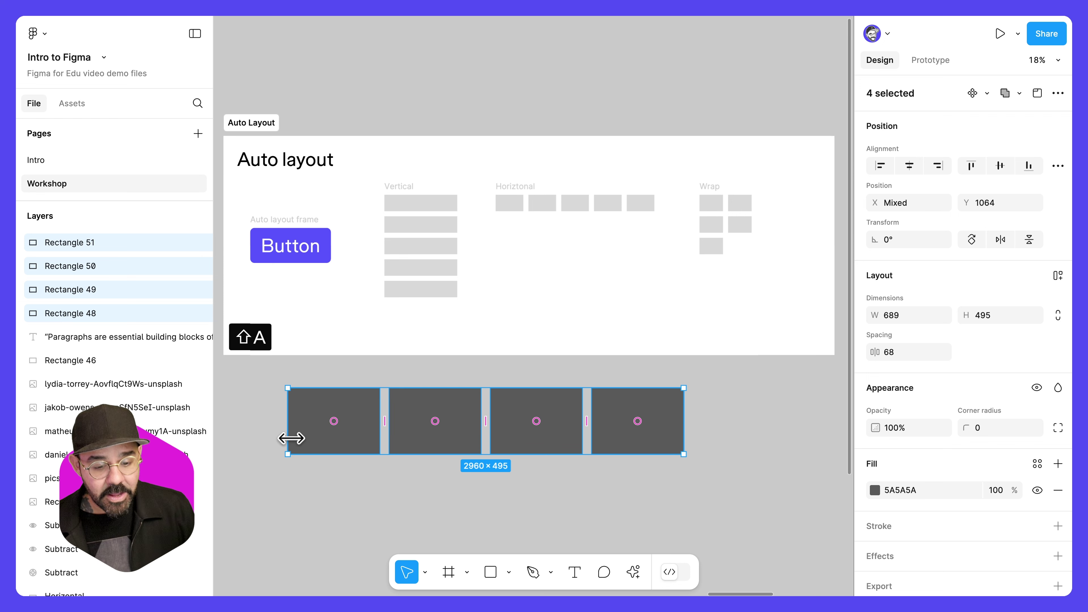
key(shift+a)
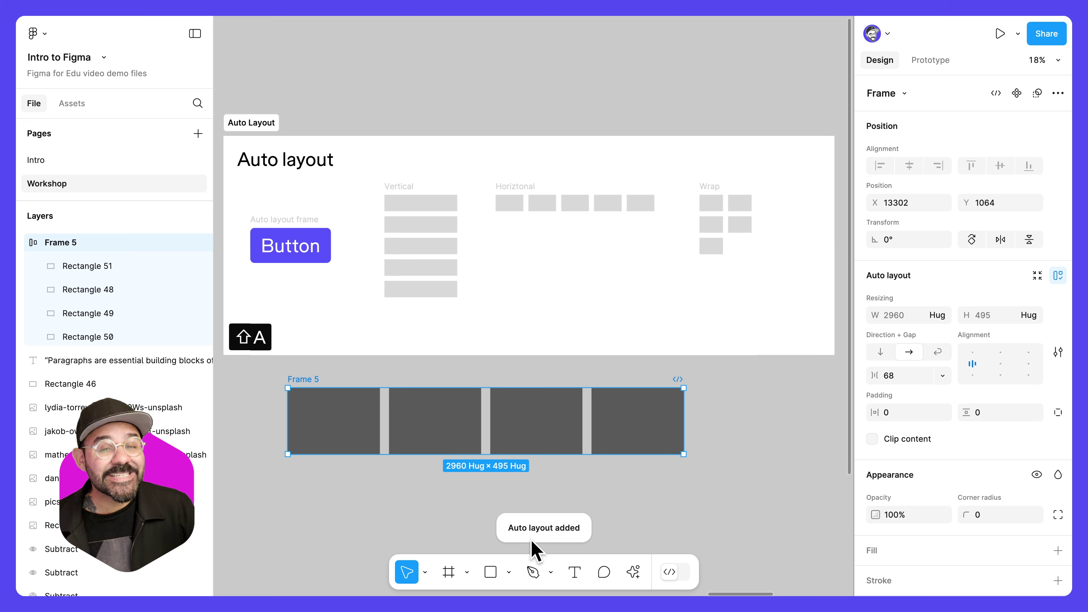
drag(311, 382, 317, 385)
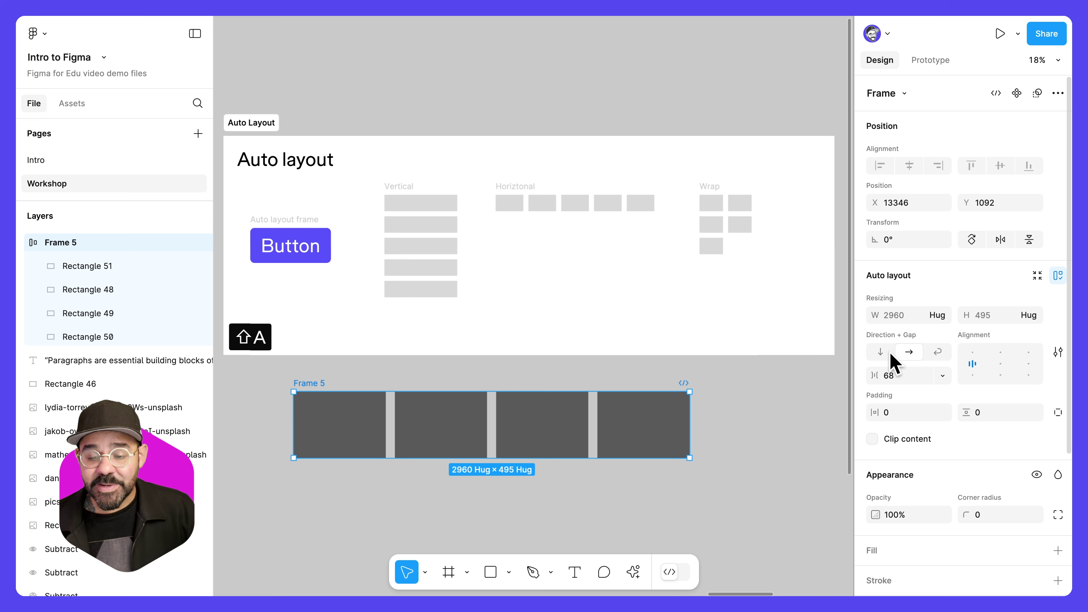
Alternate the rectangle frame's auto layout direction between vertical and horizontal several times, ending on horizontal
click(881, 355)
click(909, 353)
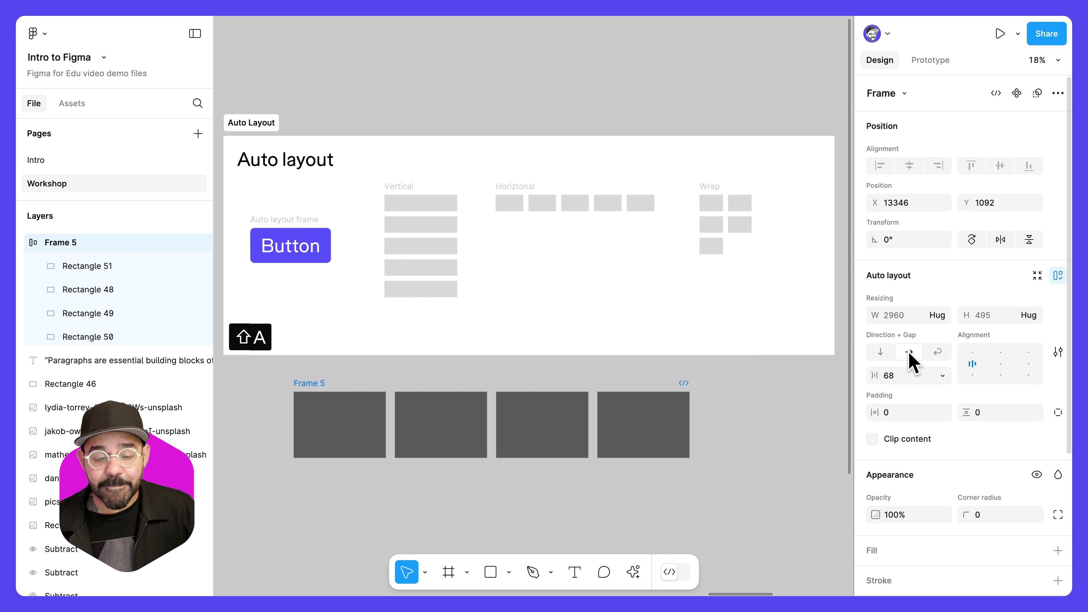
click(881, 352)
click(905, 353)
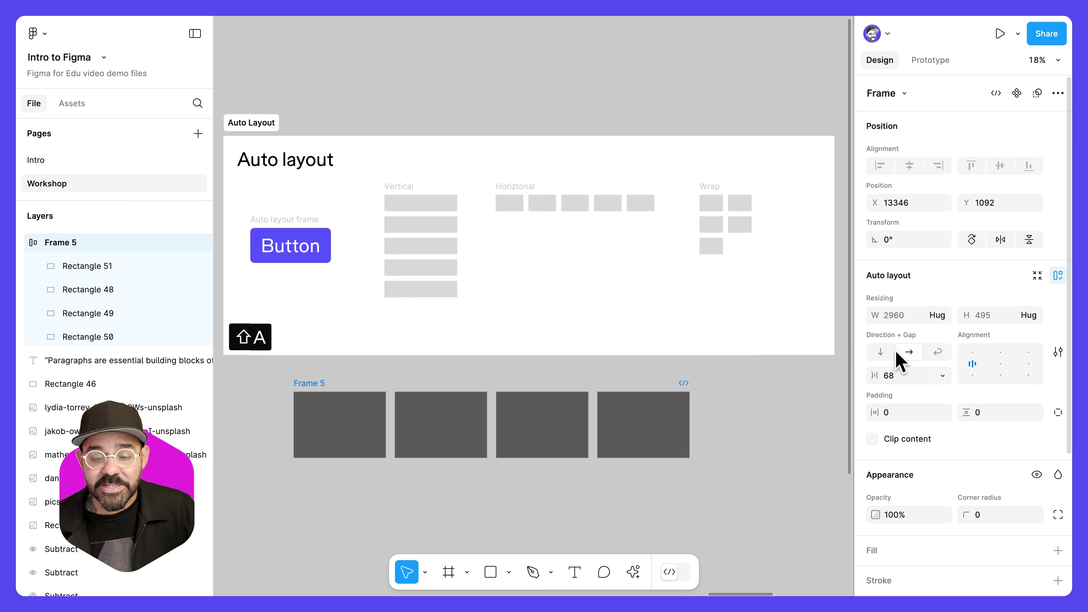
click(883, 353)
click(907, 353)
click(880, 353)
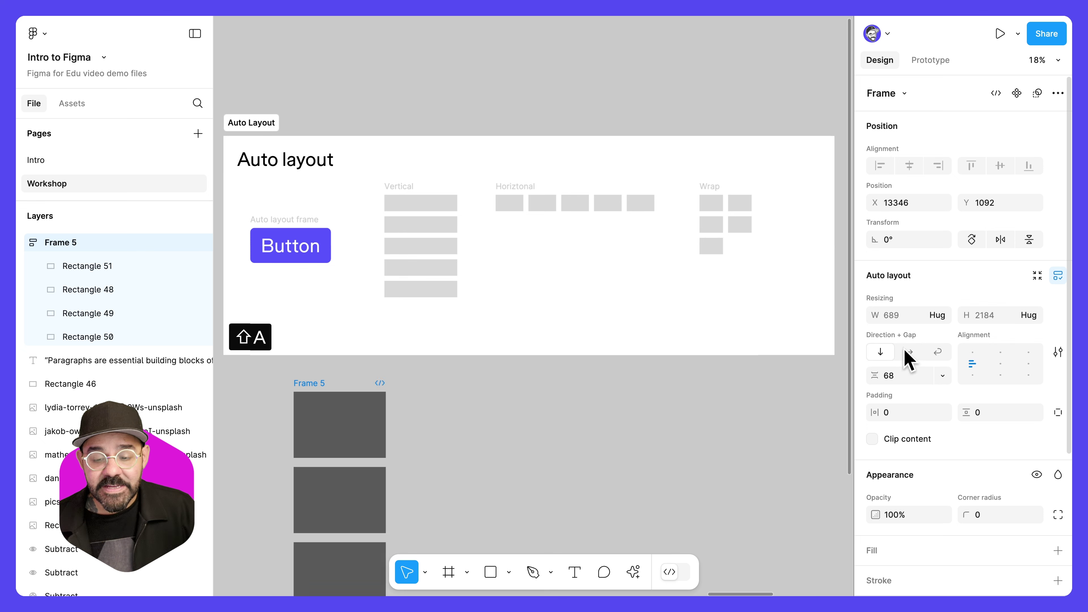
click(907, 354)
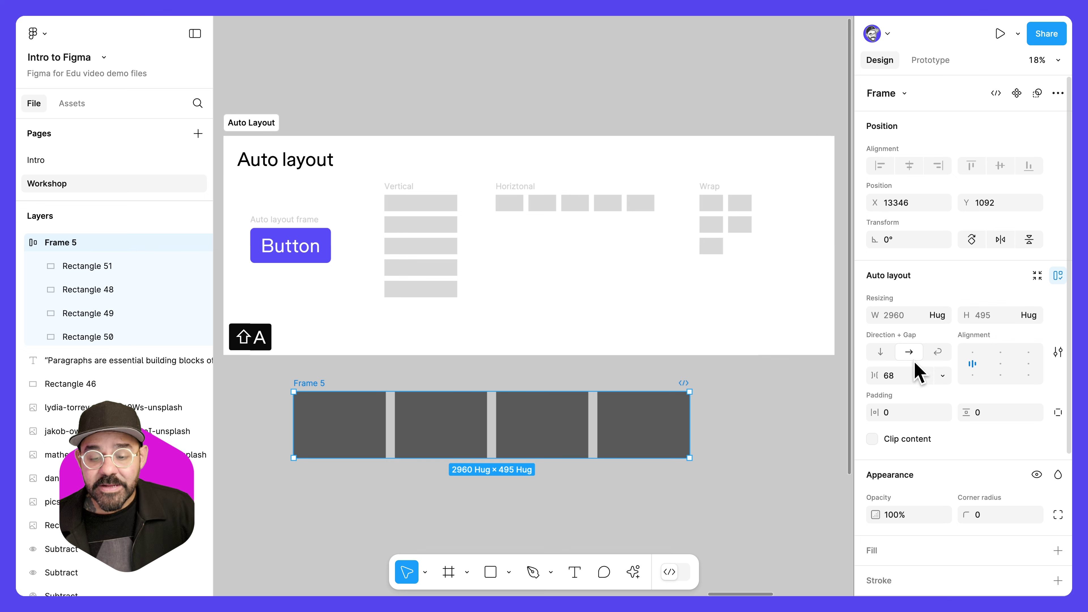
Set the frame's gap to 64, horizontal padding to 69 and vertical padding to 72, and give it a white fill
drag(876, 375, 939, 374)
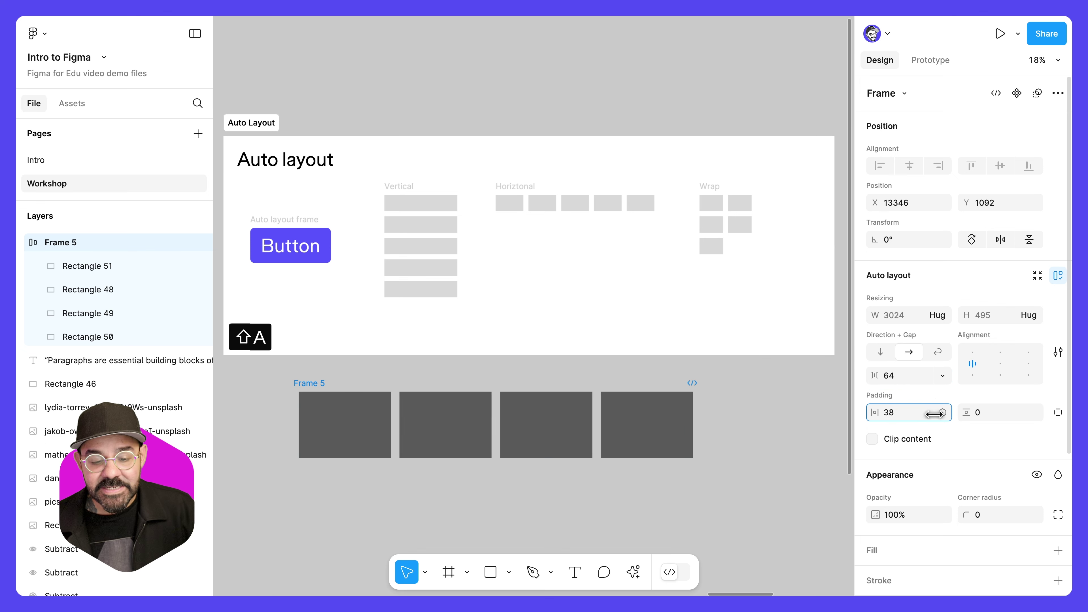
drag(875, 412, 1058, 412)
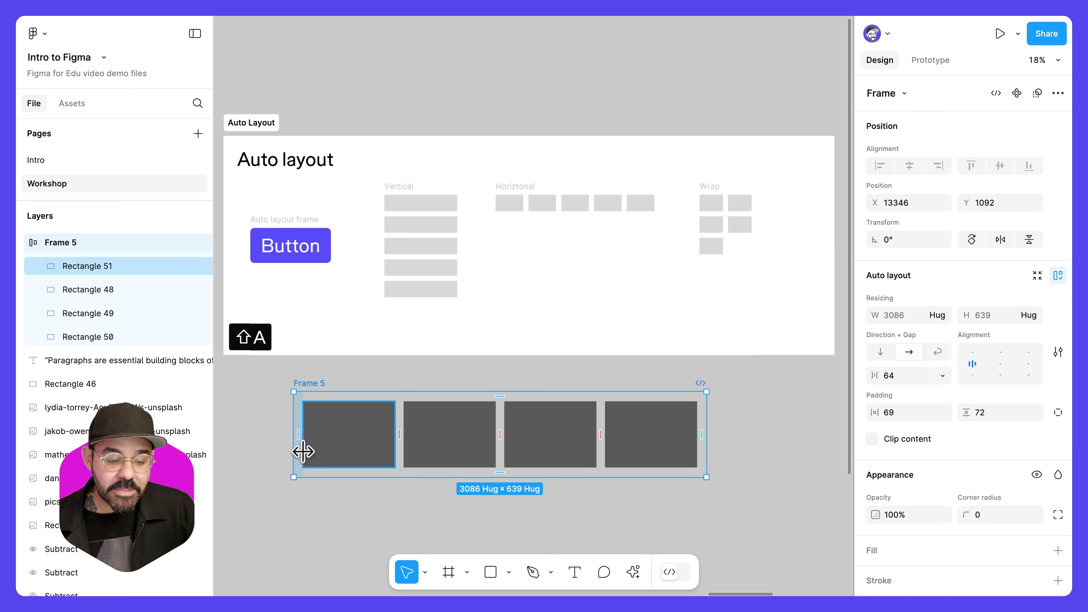
scroll(916, 420, down, 4)
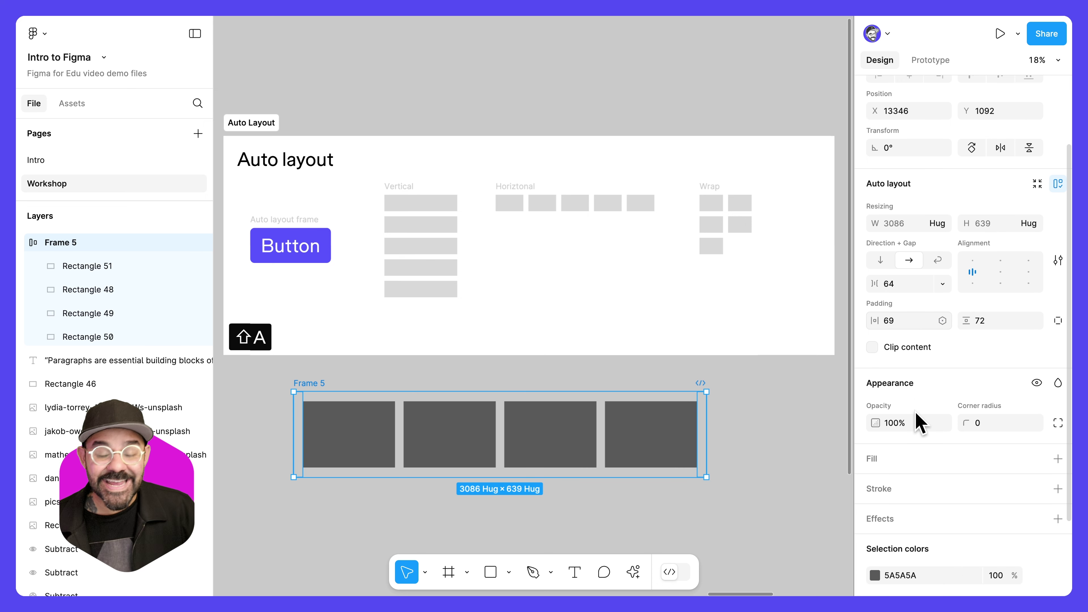
click(876, 429)
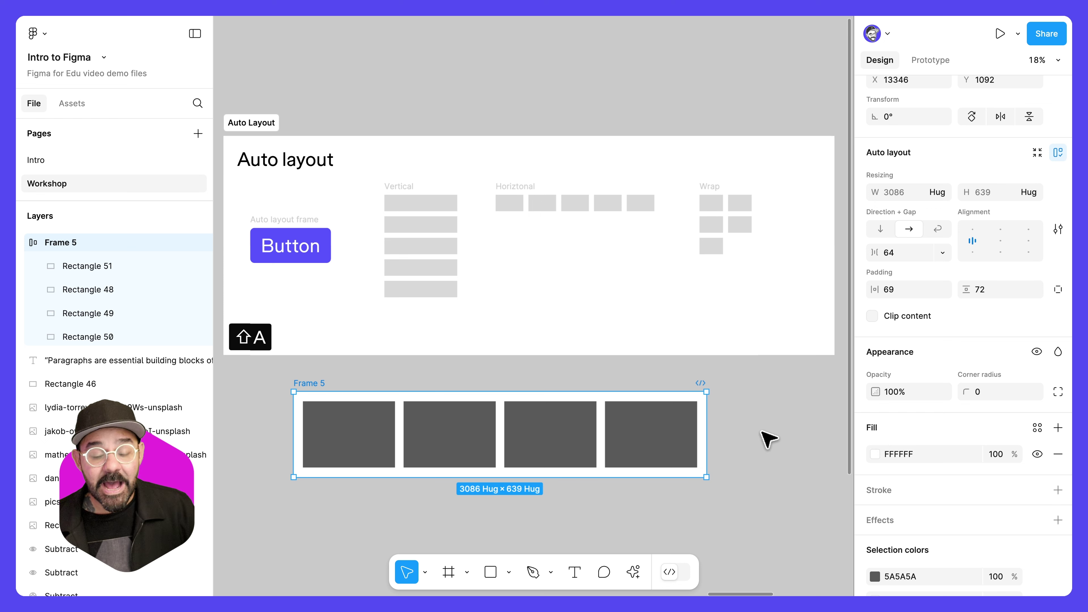
Change the fill of the last rectangle in the row to red F02929
click(677, 441)
click(873, 450)
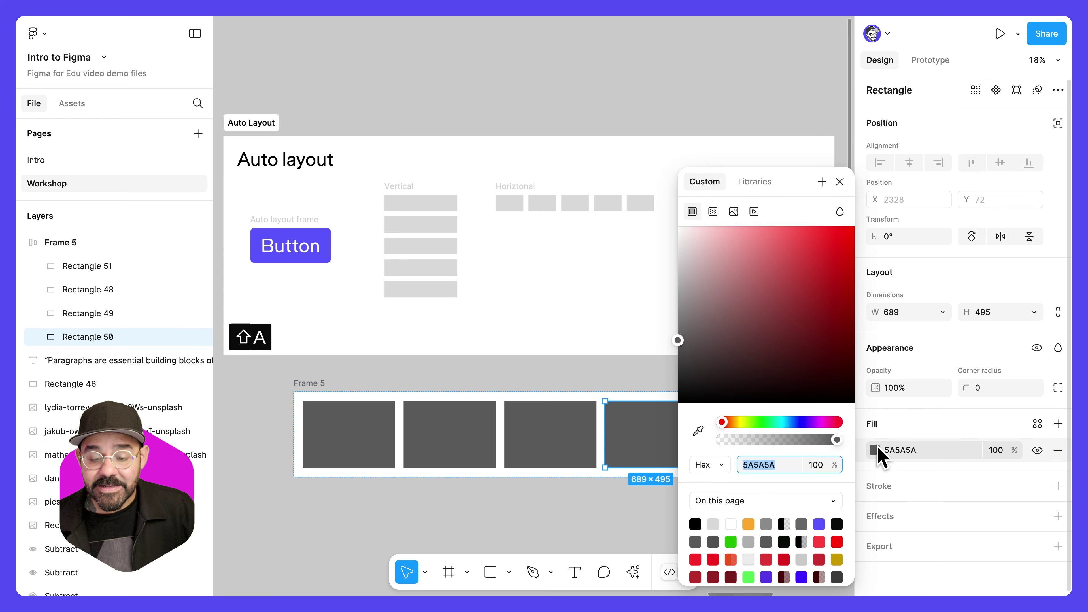
click(825, 236)
click(840, 181)
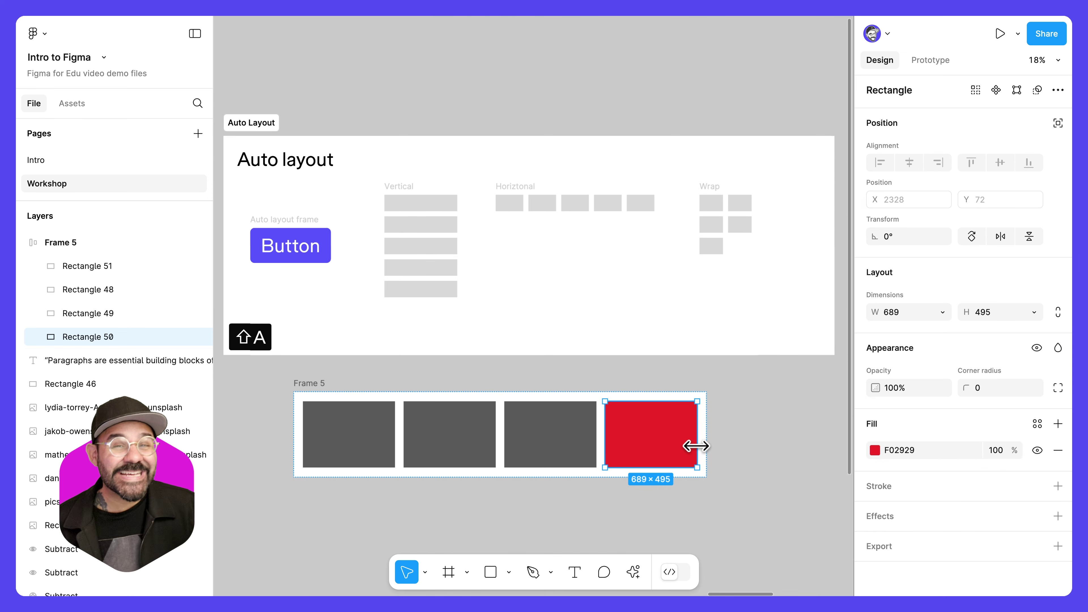
Reorder the red rectangle to the start of the row and return it to the end
key(Left)
key(Left)
key(Left)
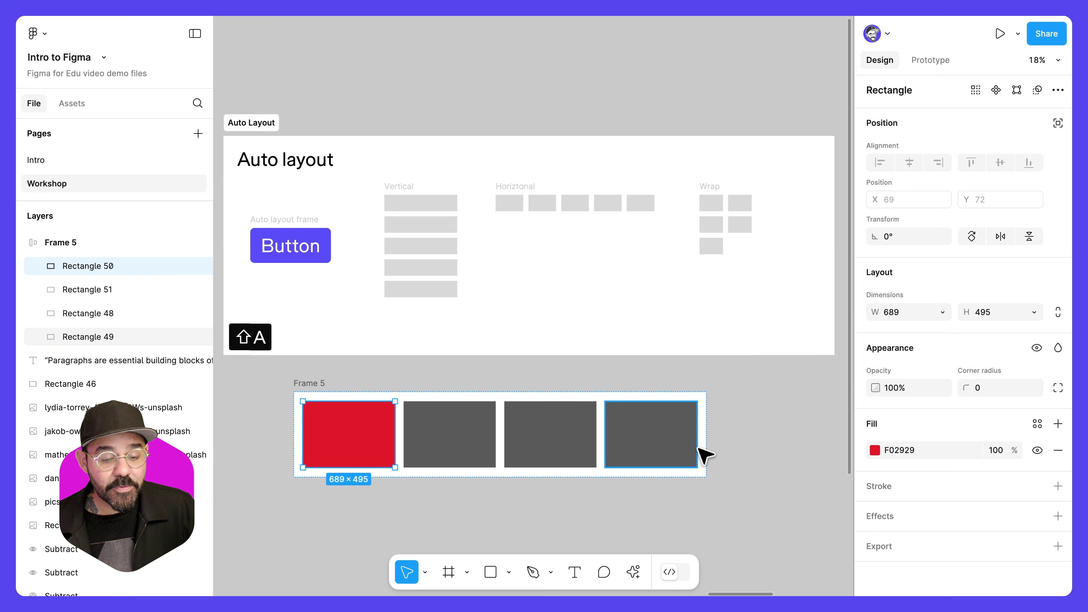
key(Right)
key(Right)
key(Right)
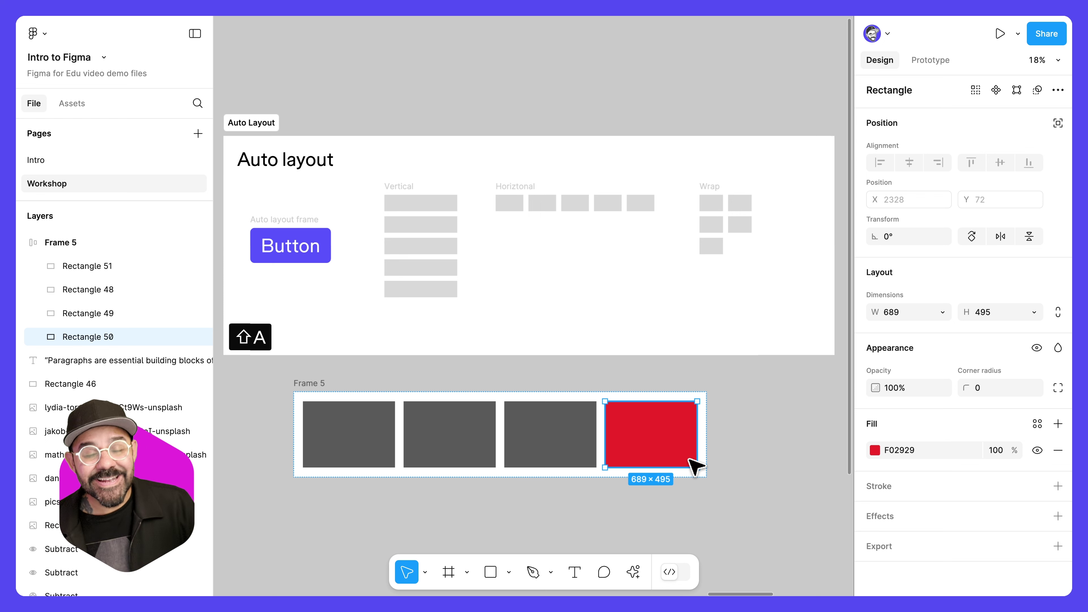
Set the rectangle frame's auto layout direction to vertical, and switch it back to horizontal
click(310, 383)
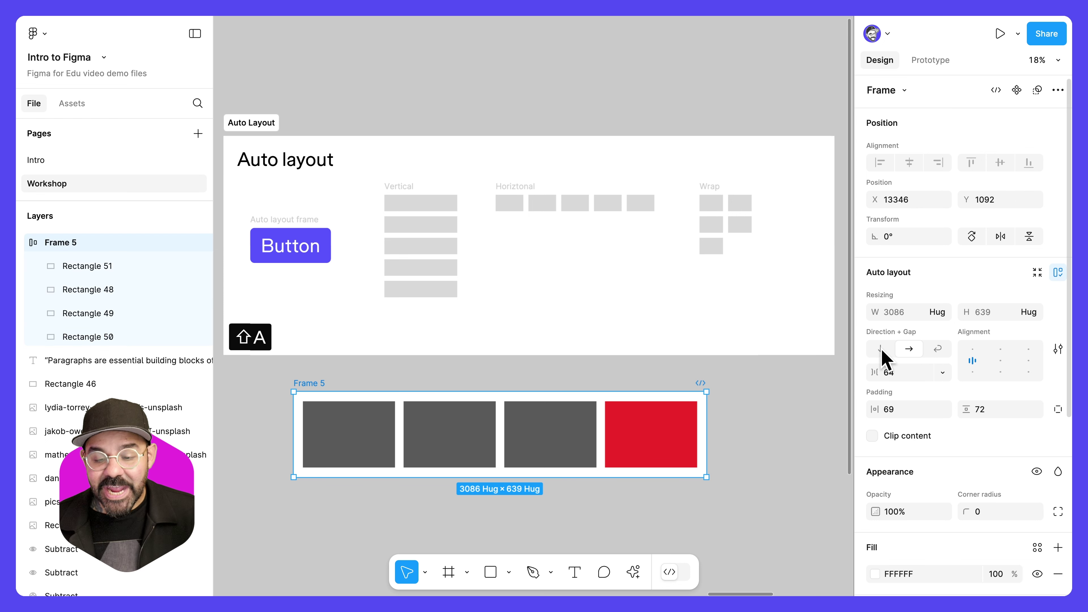
click(881, 350)
scroll(441, 439, down, 2)
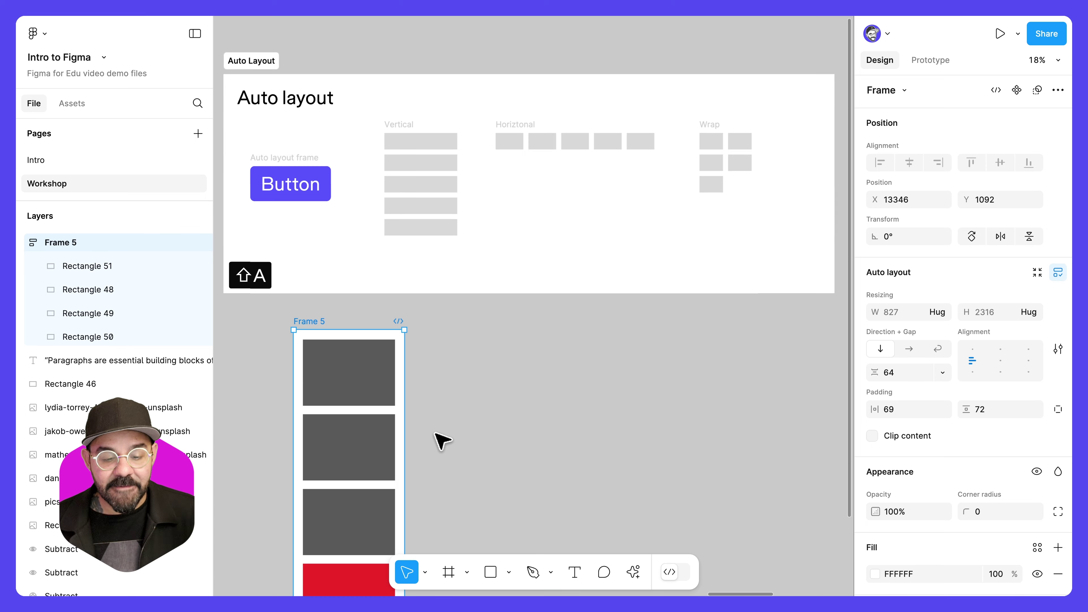
scroll(441, 440, down, 4)
click(909, 348)
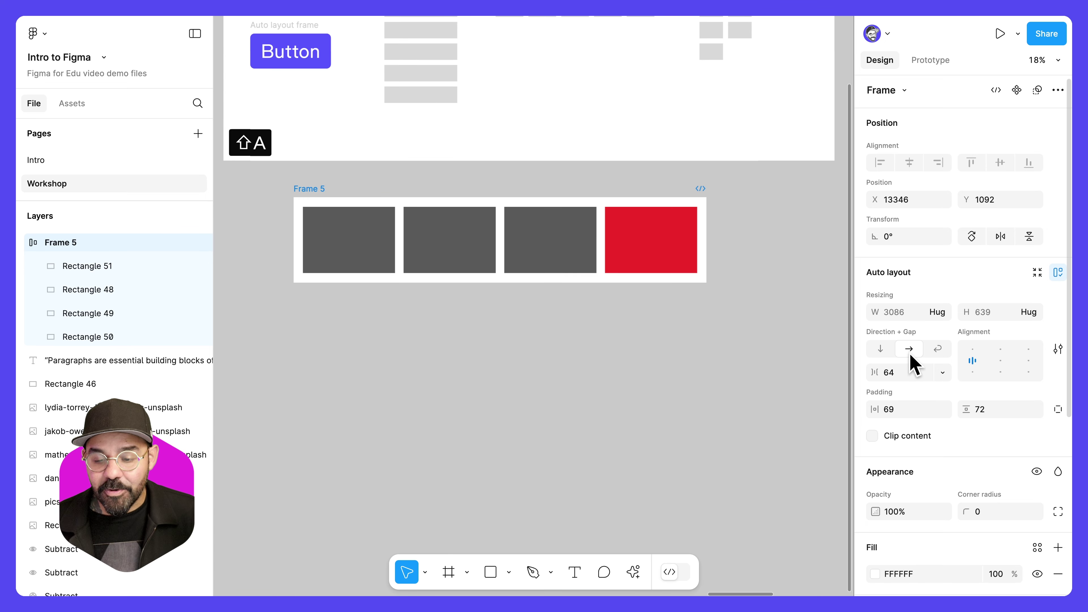
Set the frame's auto layout direction to wrap, widen the frame to 3411, and return its width to Hug contents
click(937, 352)
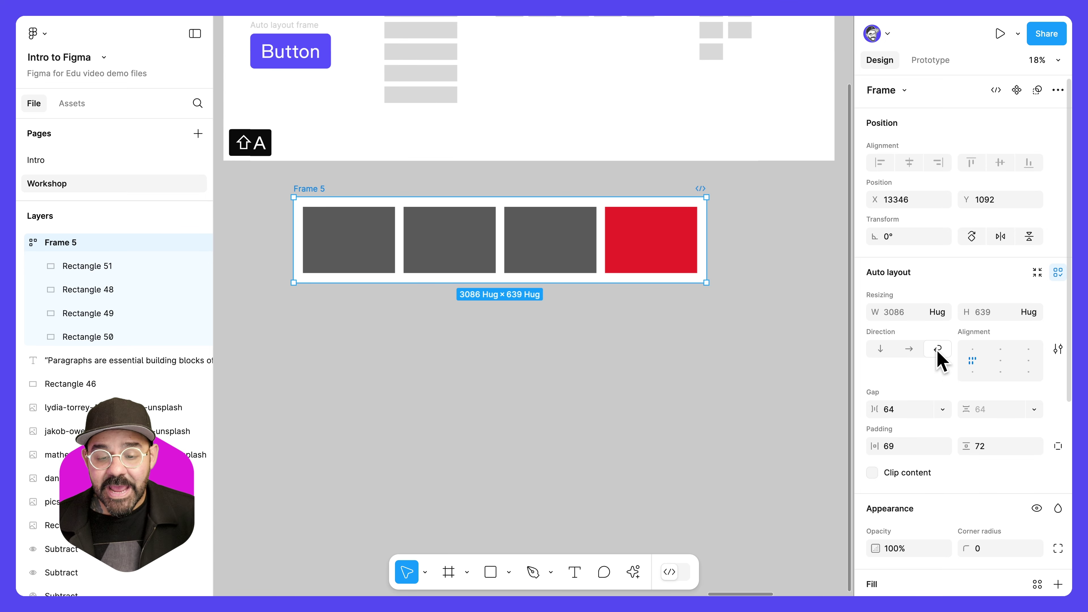
scroll(754, 328, up, 3)
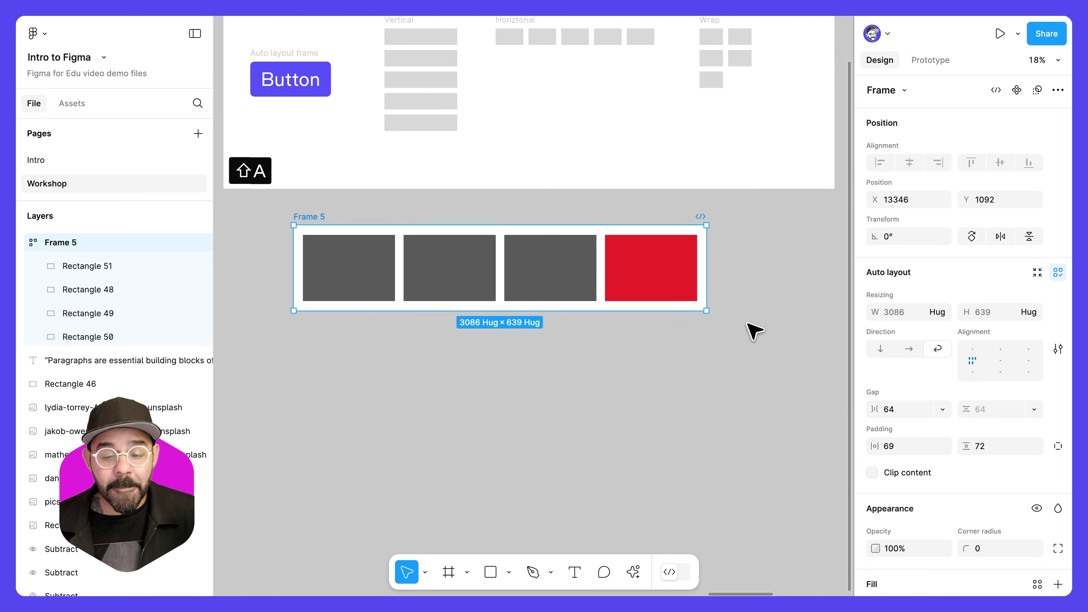
drag(750, 316, 797, 330)
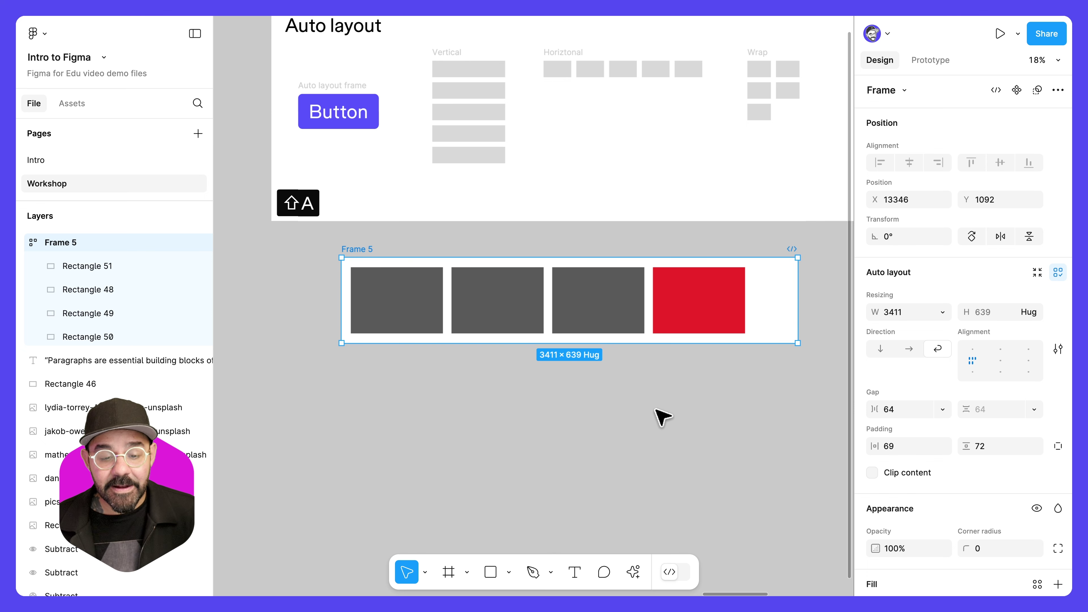
drag(646, 401, 600, 433)
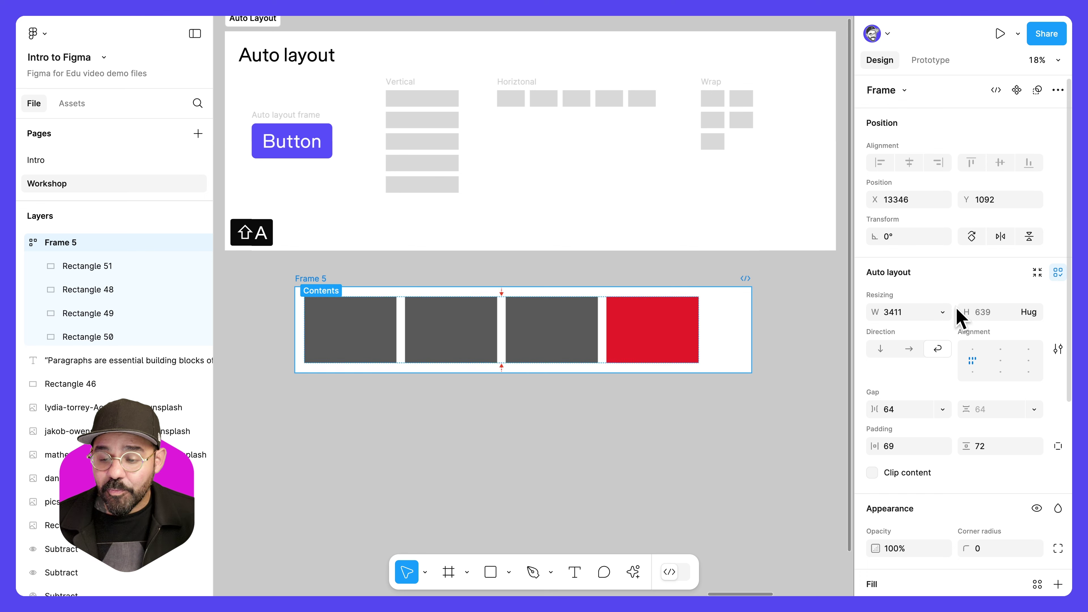
click(944, 312)
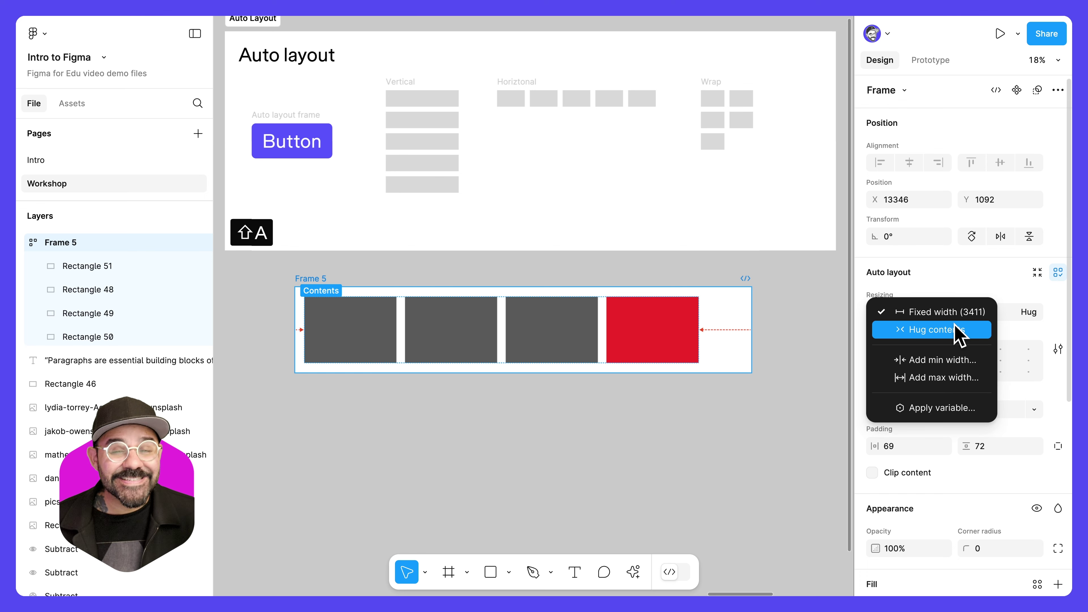
click(956, 332)
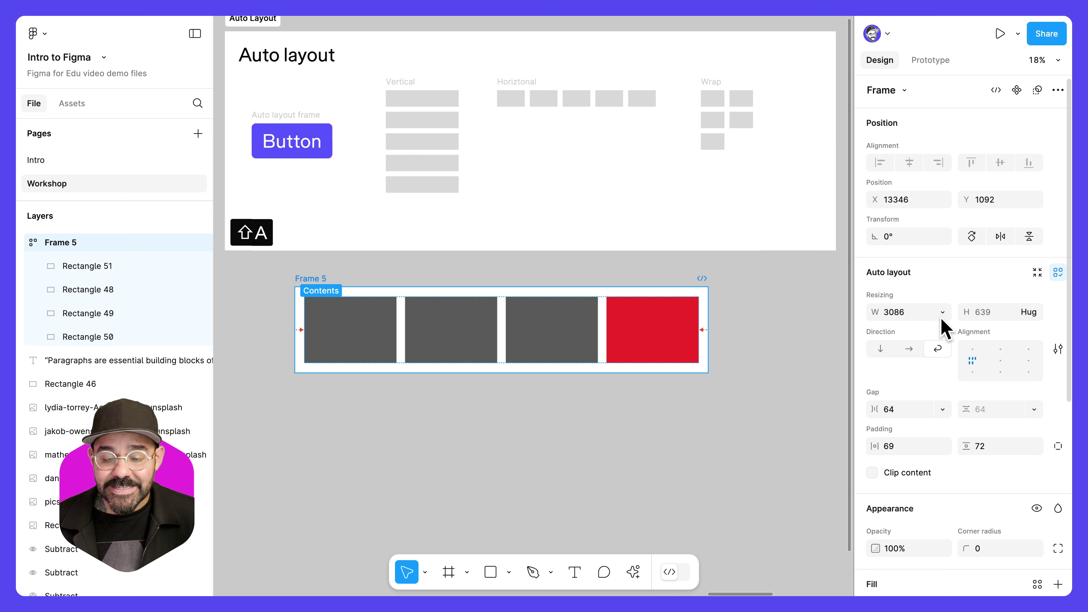
Narrow the last three rectangles in the row, making the third about 426 wide and the second about 280 wide
click(687, 343)
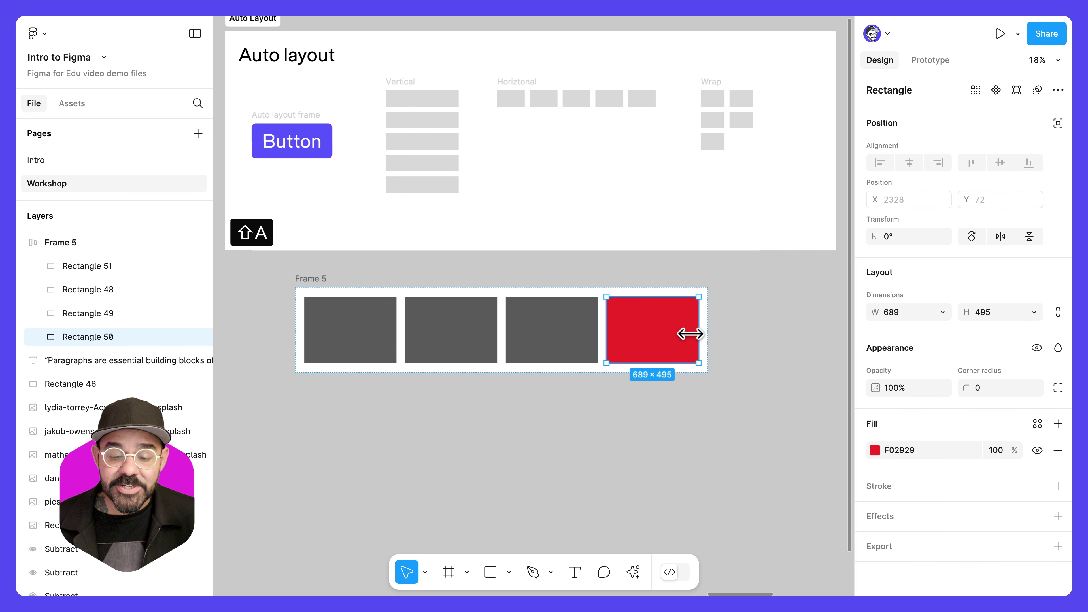
drag(690, 334, 563, 339)
click(593, 337)
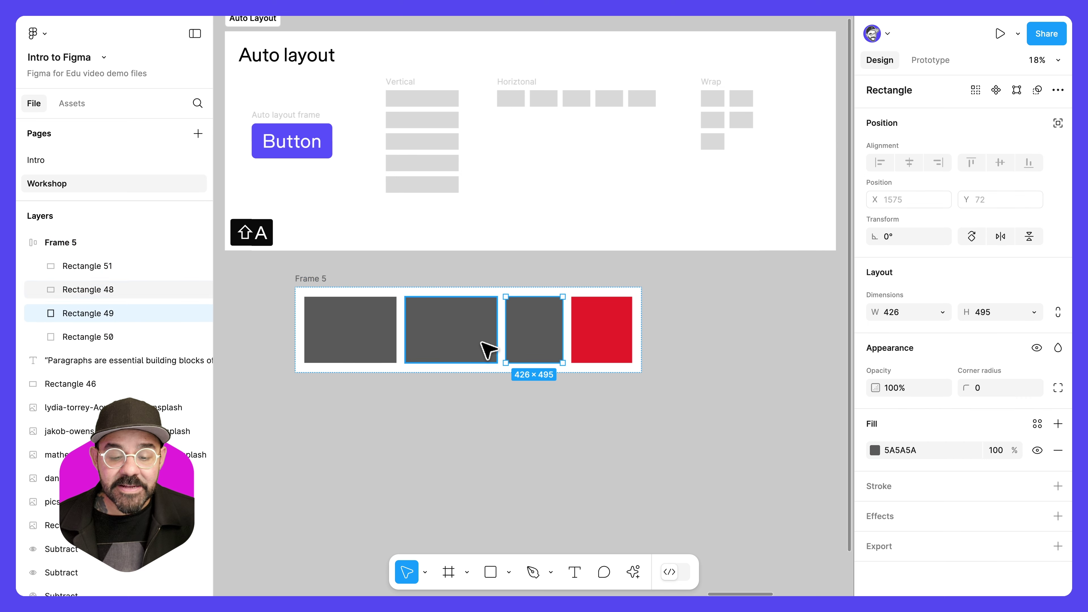
click(481, 342)
drag(494, 336, 443, 339)
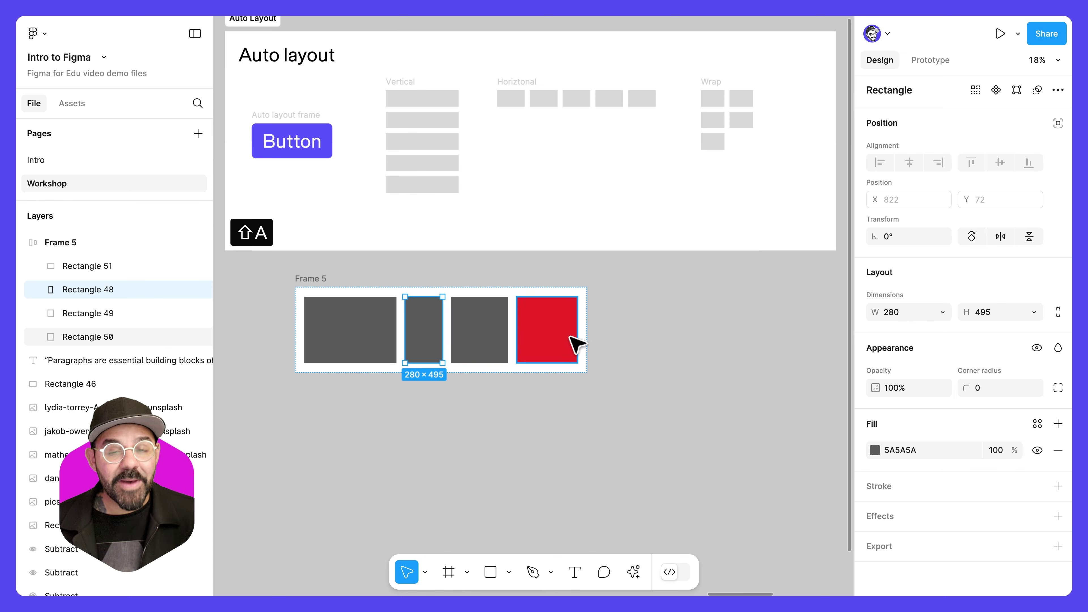
click(529, 440)
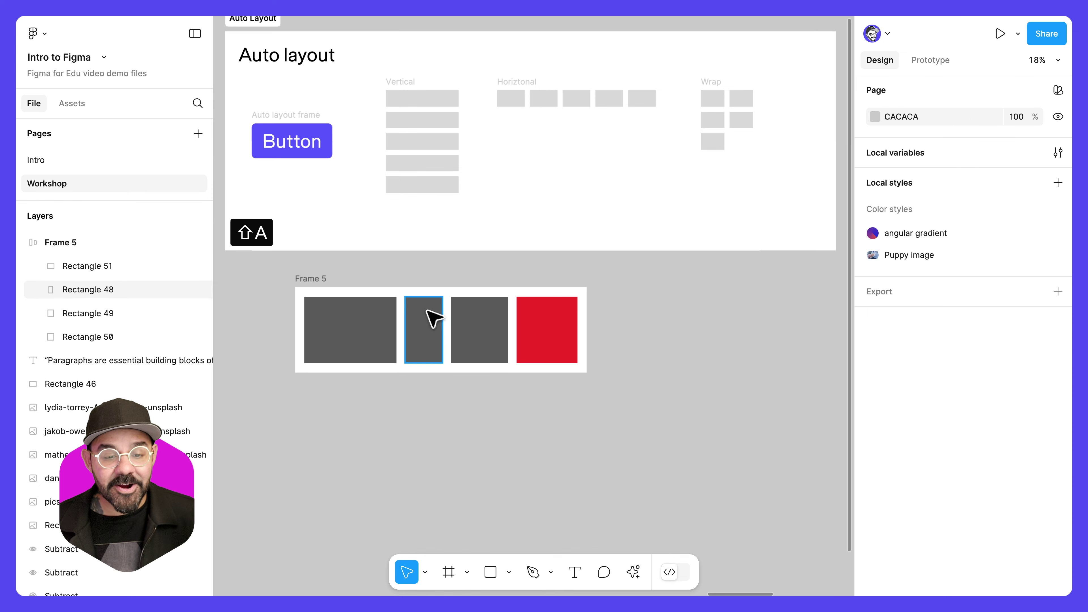
Move the Button auto layout frame out of the section to just below the row of rectangles
drag(299, 123, 343, 461)
scroll(372, 435, down, 2)
scroll(372, 435, up, 1)
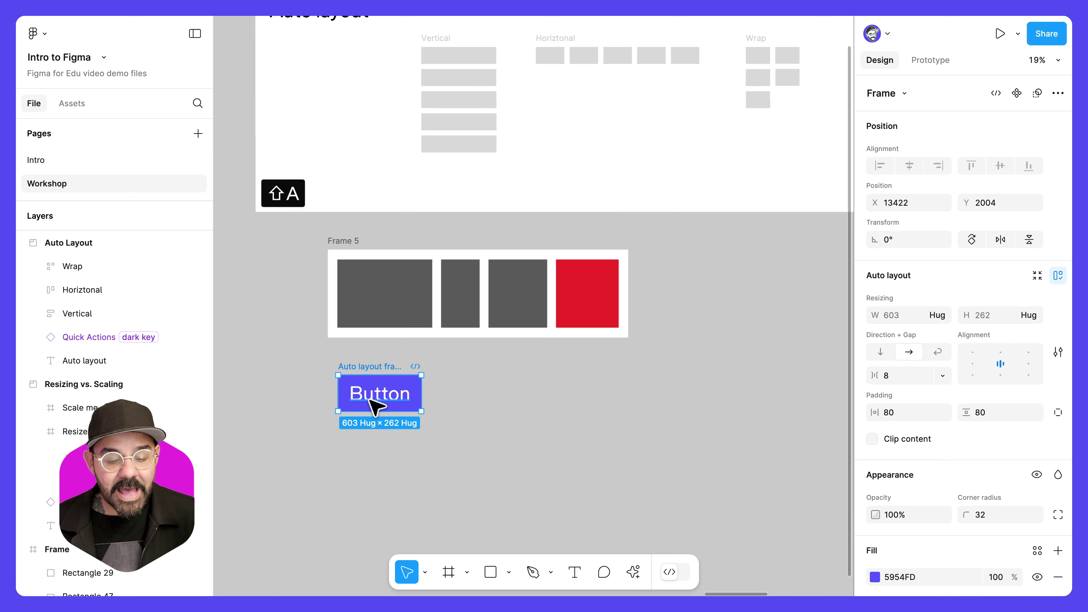
Change the button's text to "Hello world" and select its auto layout frame
double_click(366, 396)
click(383, 366)
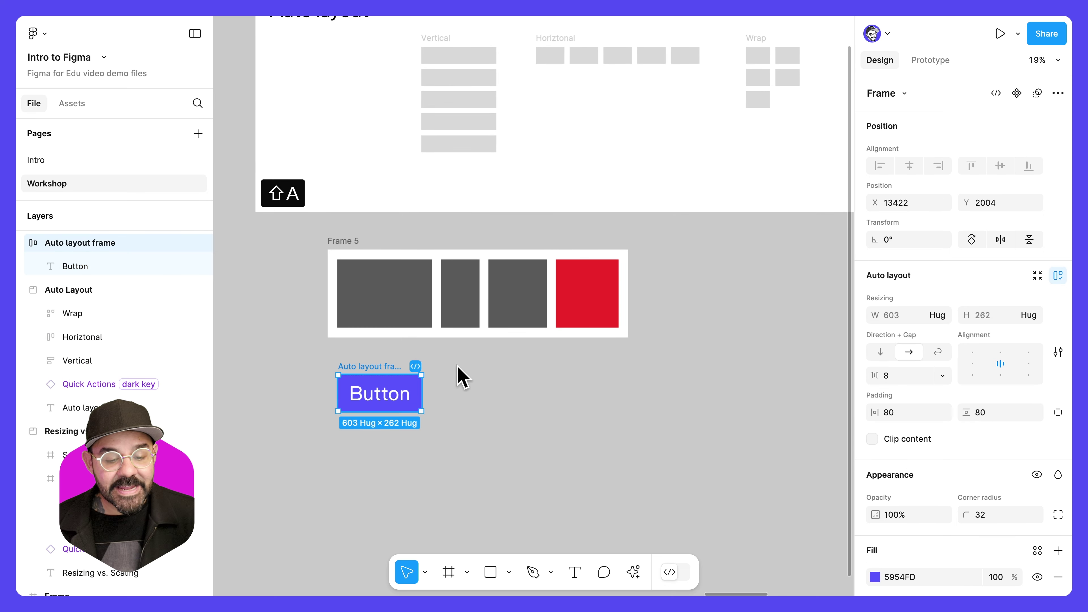
double_click(391, 401)
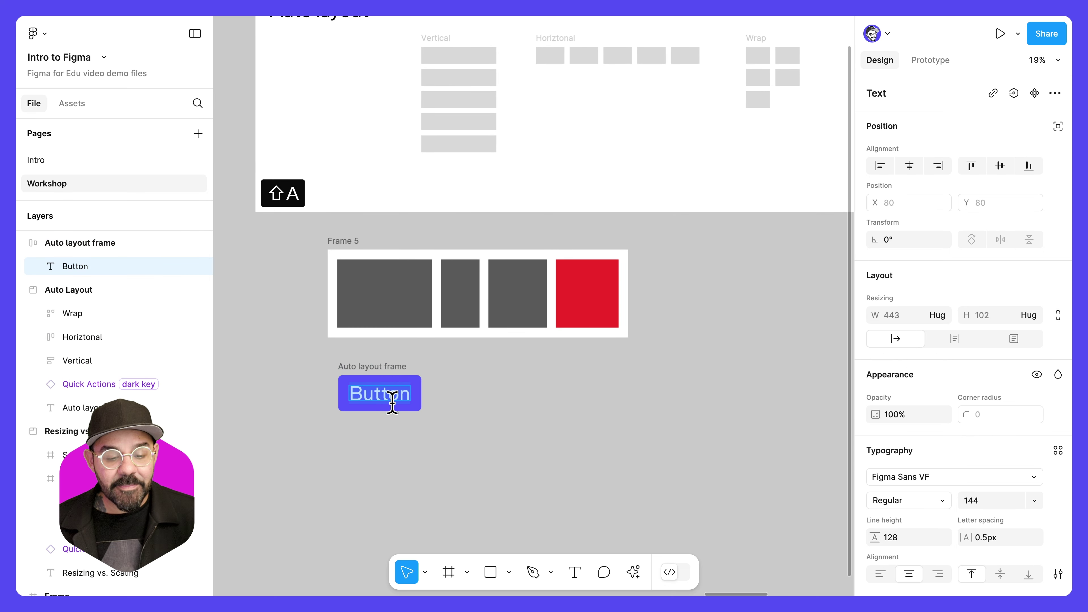
text(Hello world)
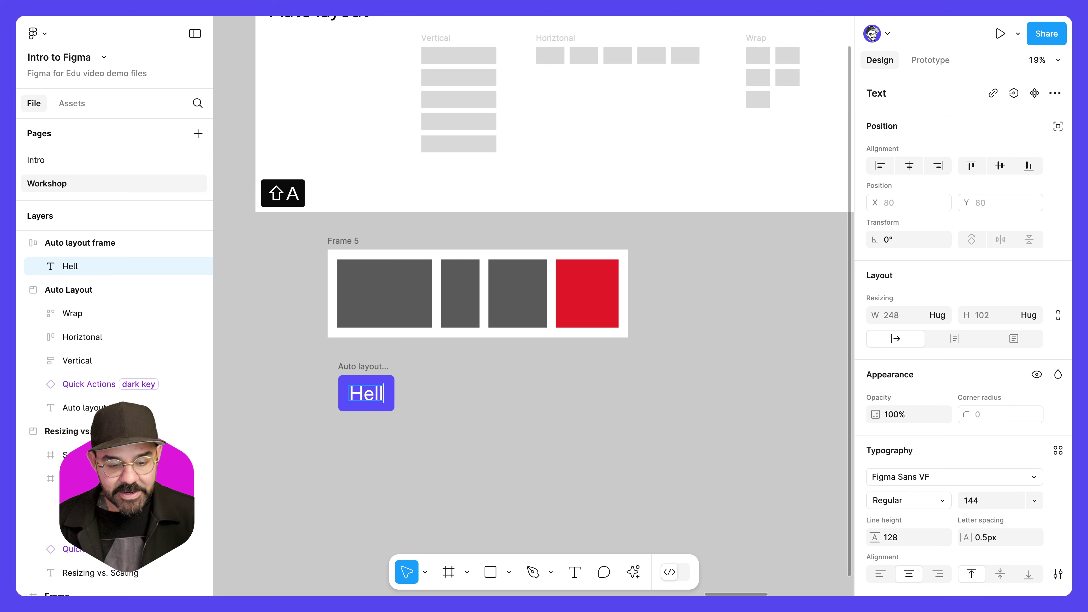
click(396, 474)
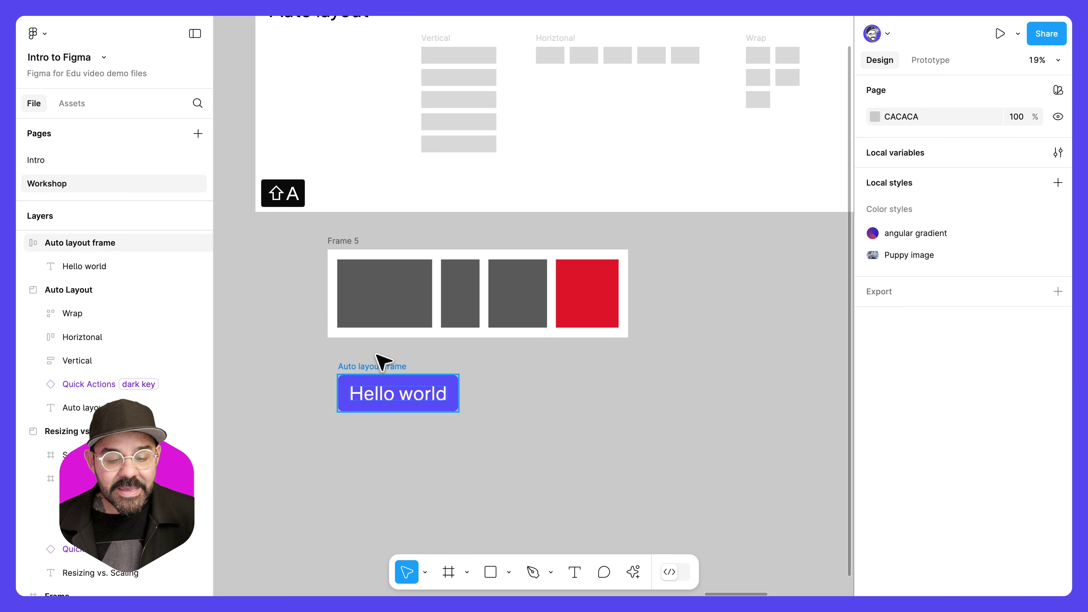
click(381, 366)
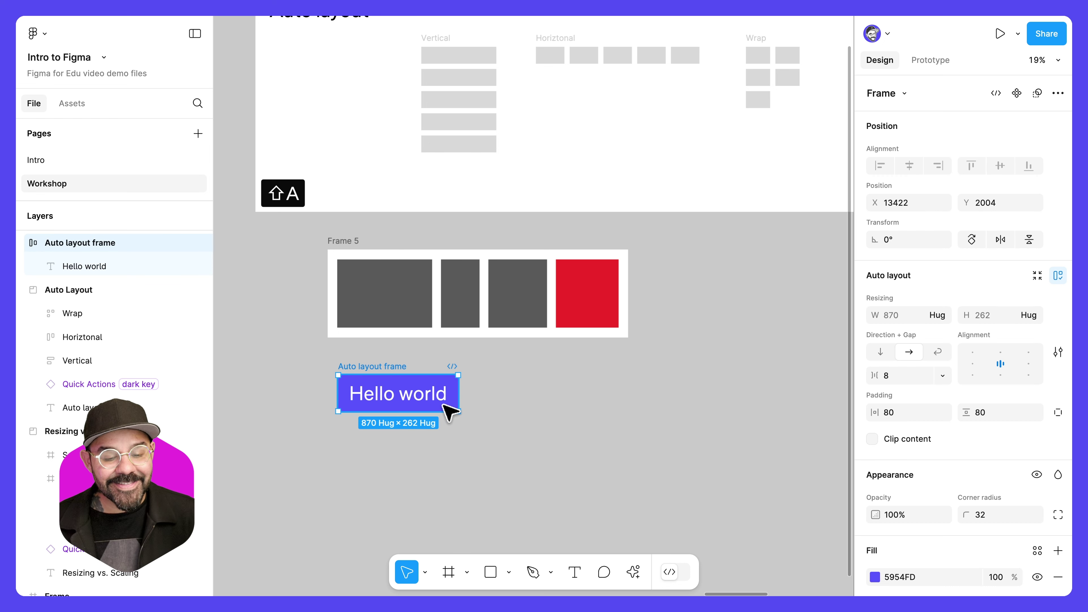
Set the width of all four rectangles in the row to Fill container and widen their frame to 2994
click(426, 305)
shift+click(479, 302)
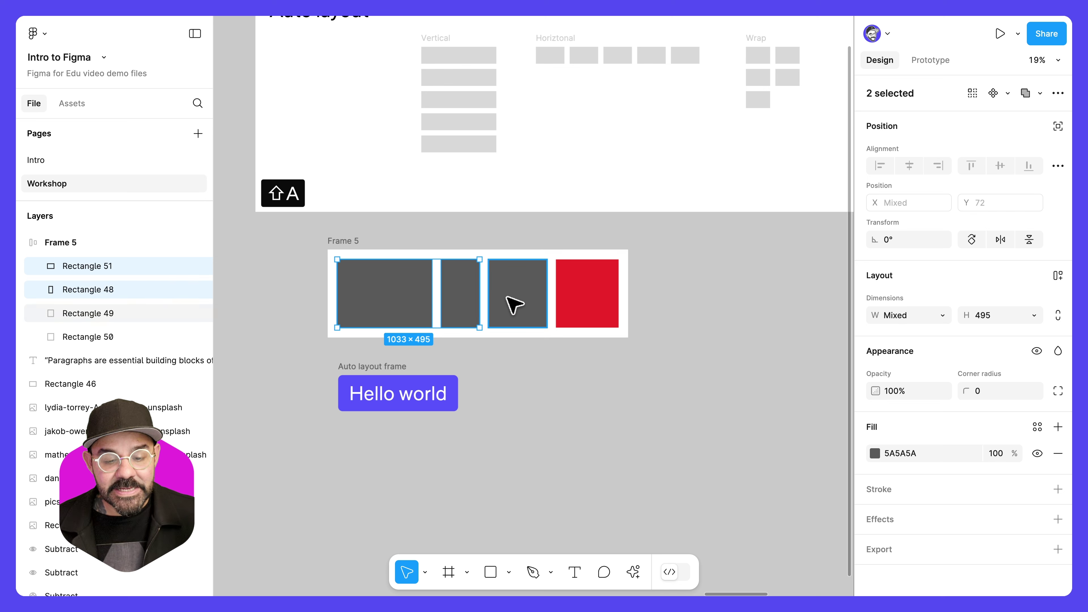
shift+click(510, 304)
shift+click(590, 306)
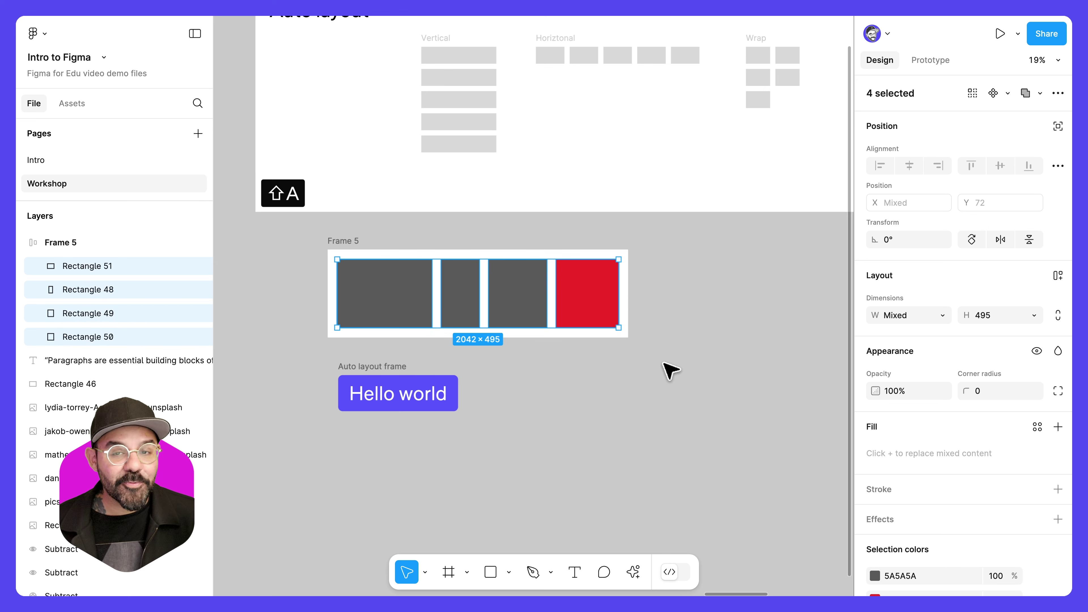
click(946, 317)
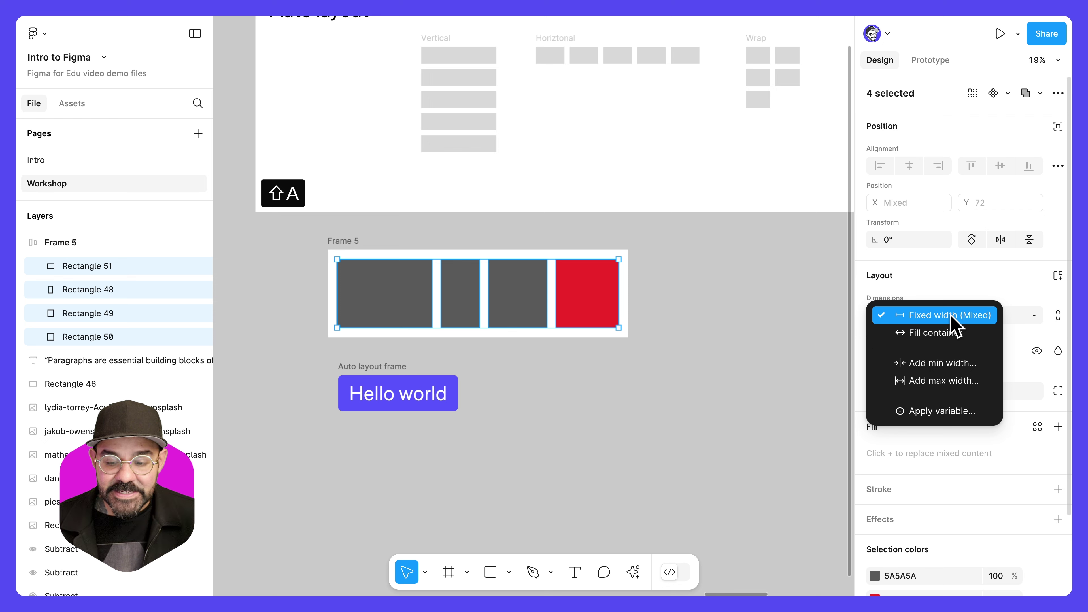
click(953, 333)
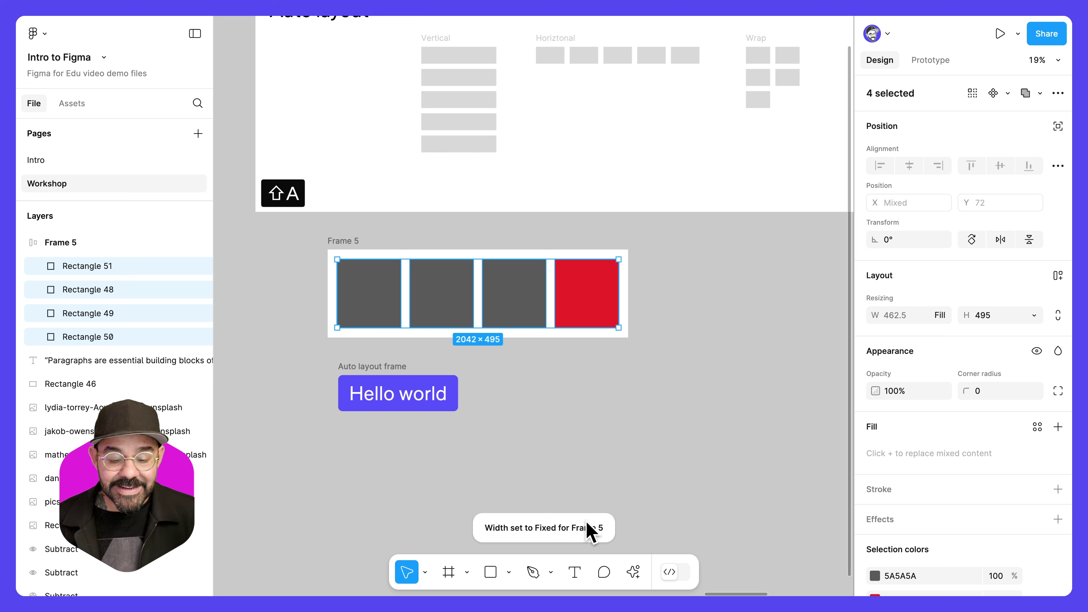
click(358, 244)
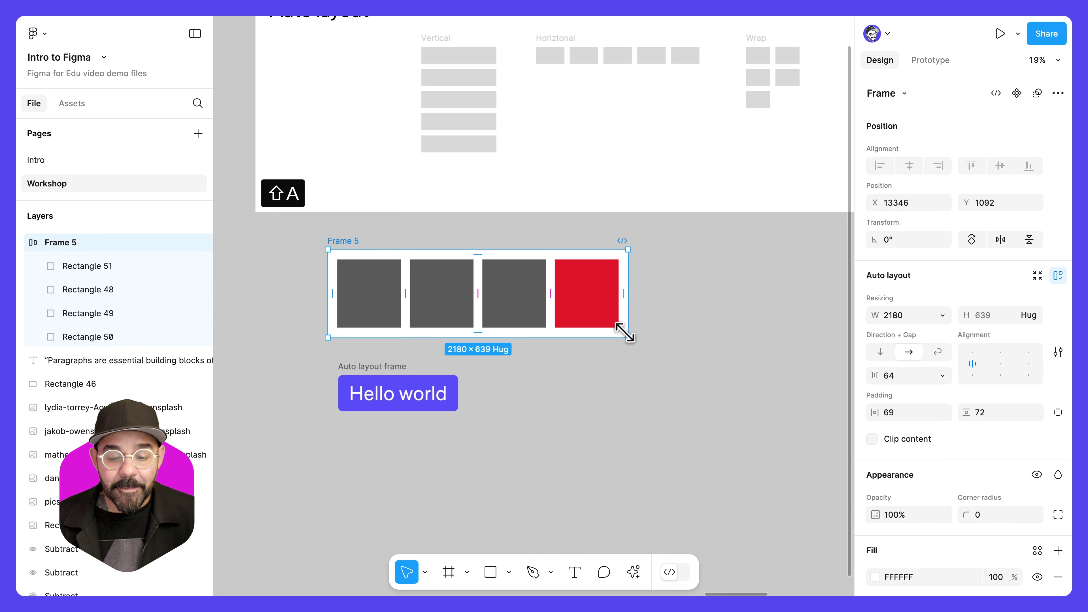
drag(628, 323, 740, 336)
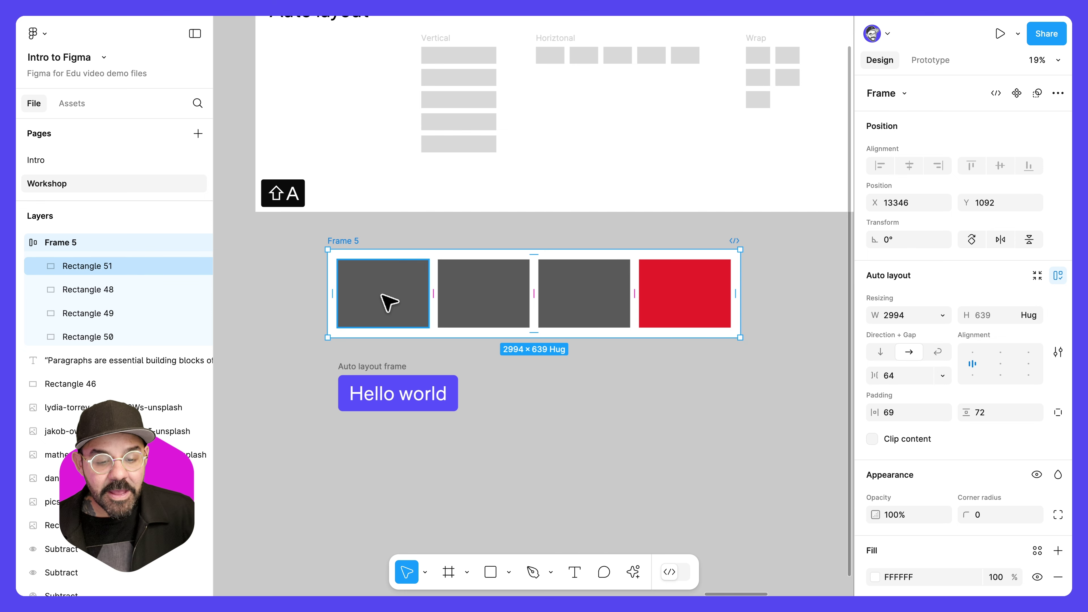
Widen the first rectangle in the row to 1497 and check the width resizing of the other rectangles
click(422, 321)
drag(428, 302, 544, 308)
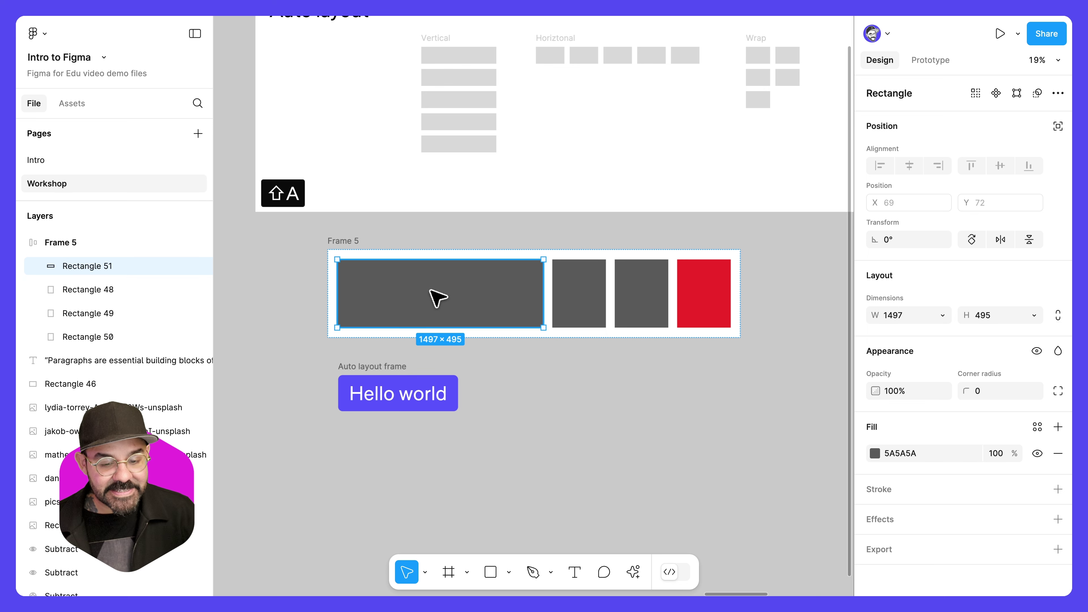
click(591, 309)
click(658, 301)
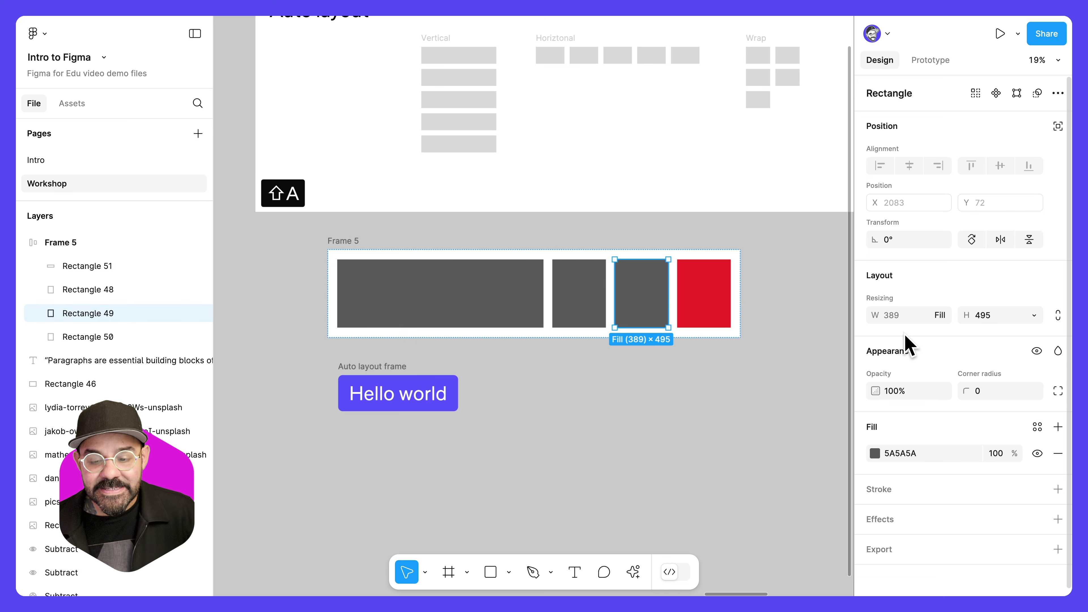
click(698, 306)
click(649, 307)
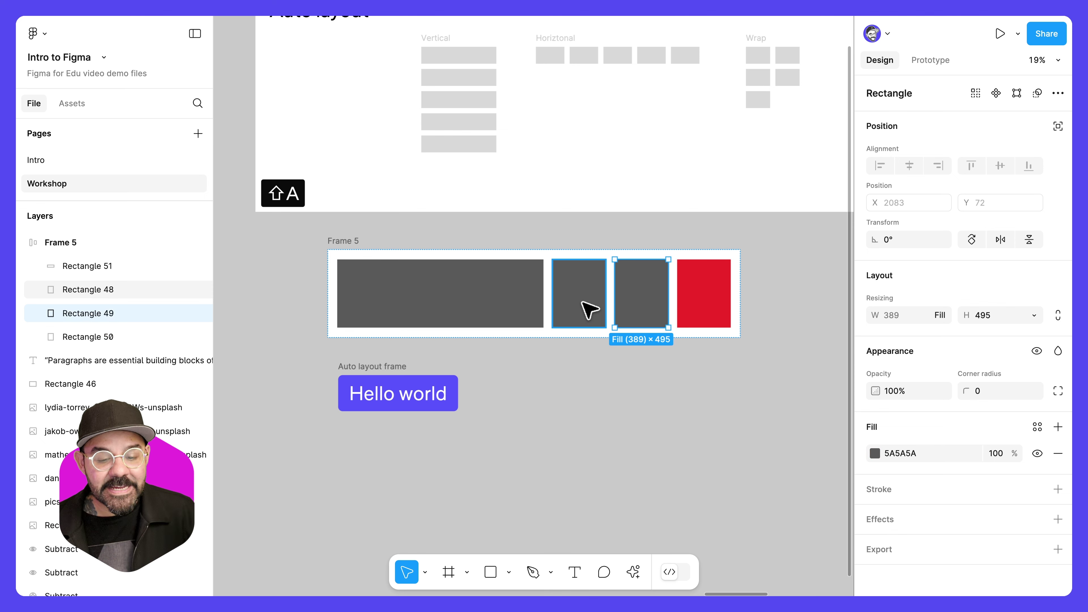
click(590, 308)
key(shift+Tab)
scroll(530, 381, up, 3)
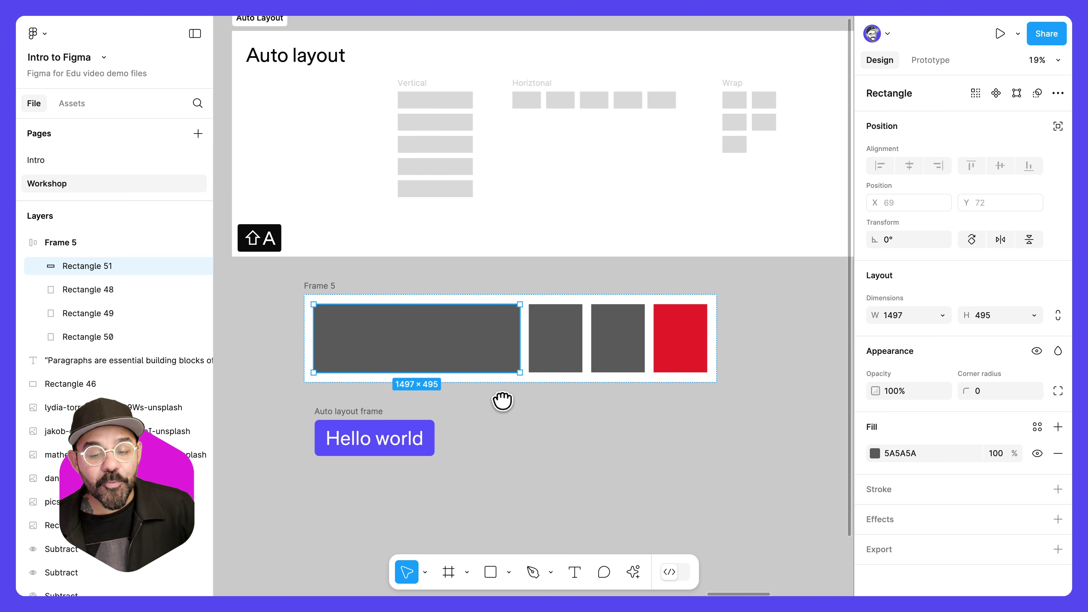
Examine the donut product card, the phone layout and the loose card parts in the Put it together section
scroll(486, 433, down, 2)
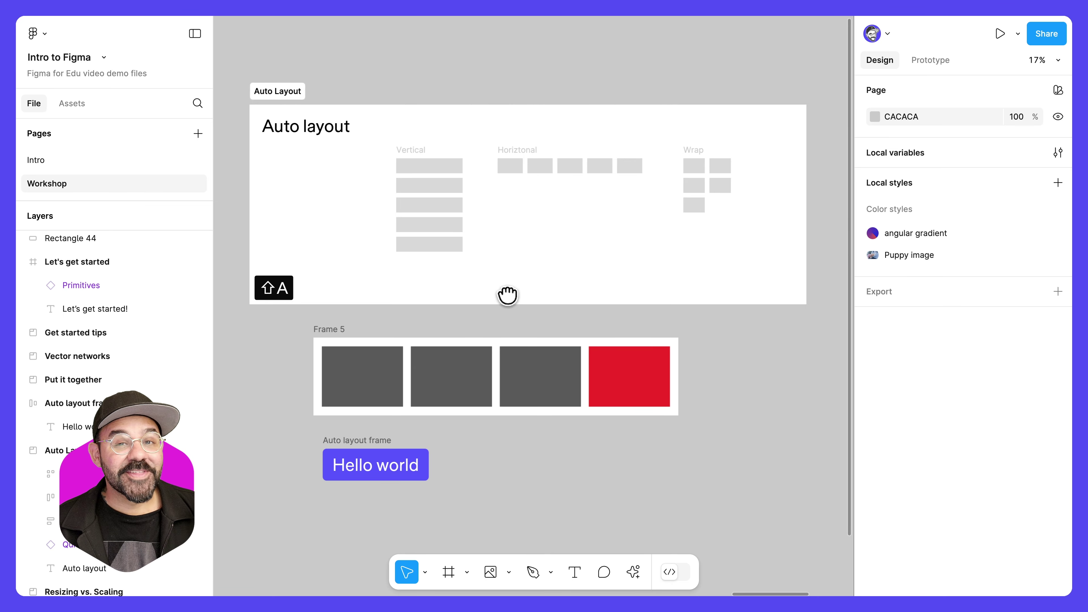
drag(507, 296, 311, 291)
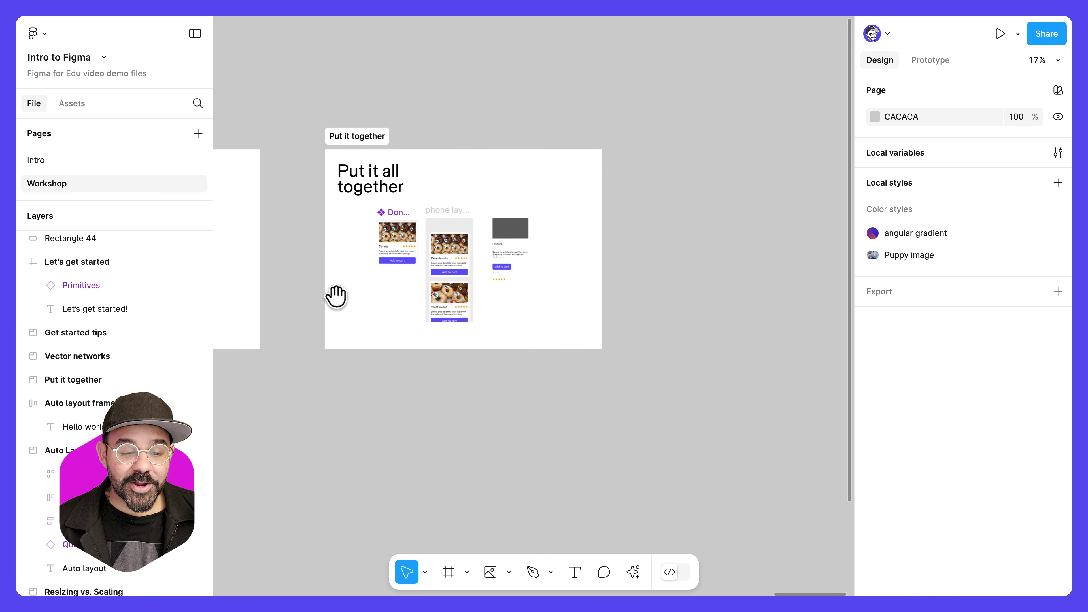
scroll(418, 158, right, 3)
scroll(384, 189, up, 5)
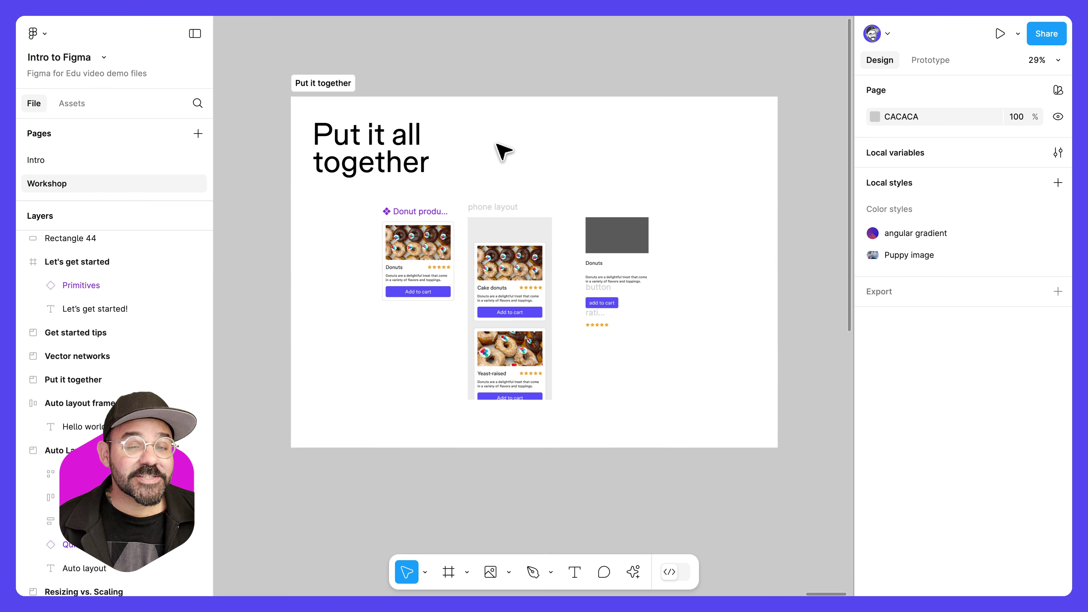
scroll(502, 150, up, 2)
drag(496, 146, 498, 127)
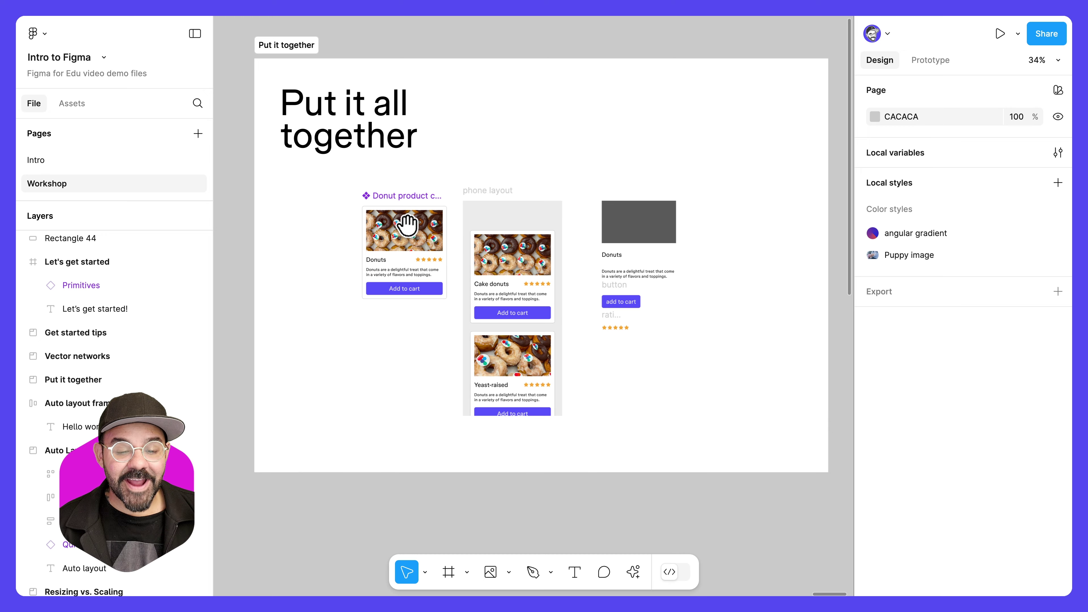
scroll(399, 240, up, 5)
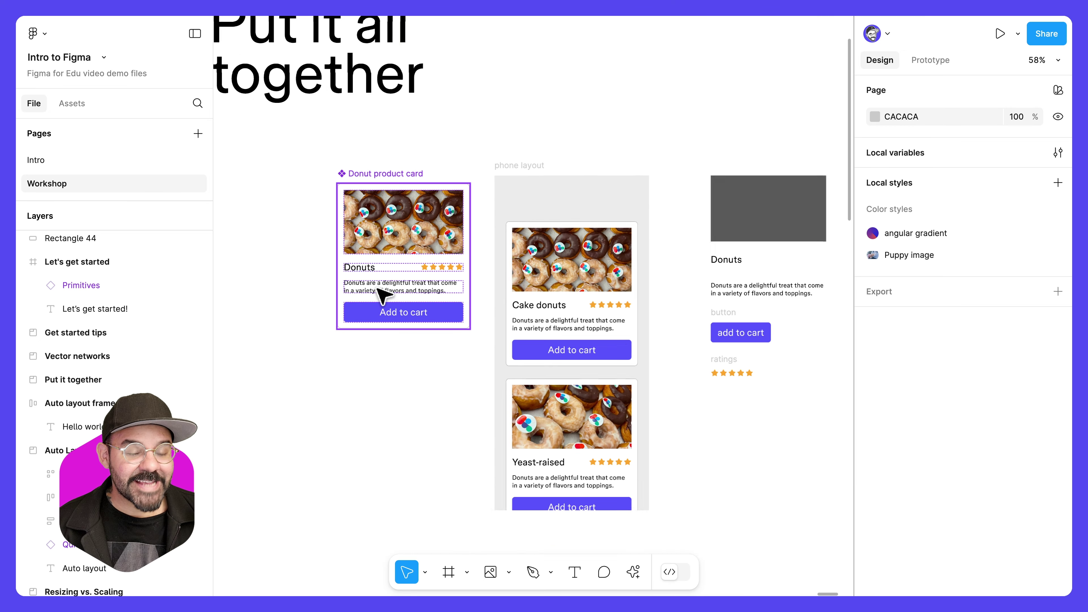
scroll(382, 295, down, 5)
scroll(416, 300, up, 4)
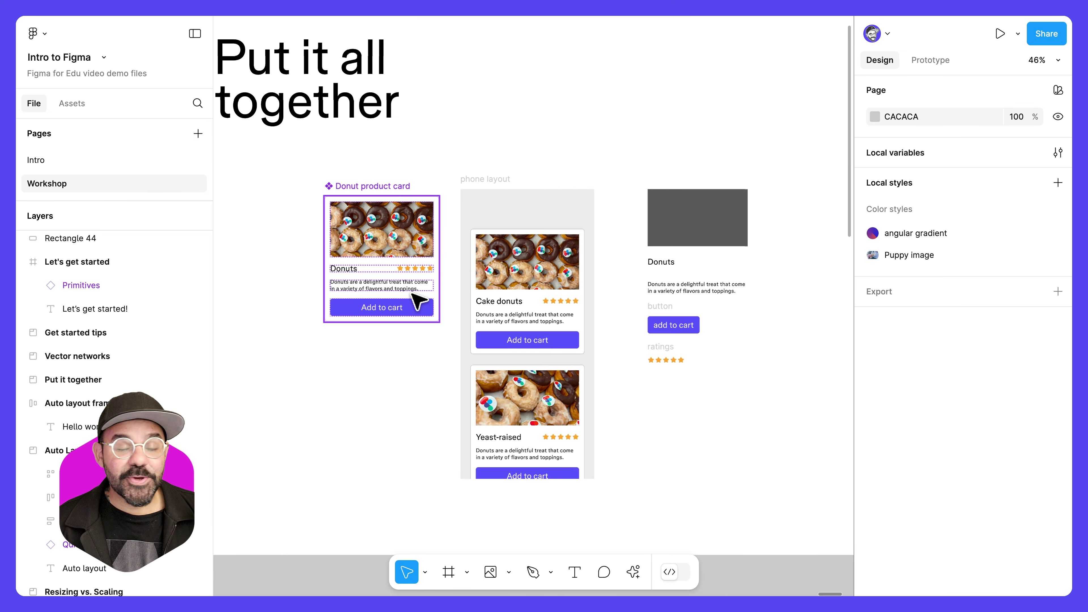
drag(524, 297, 497, 266)
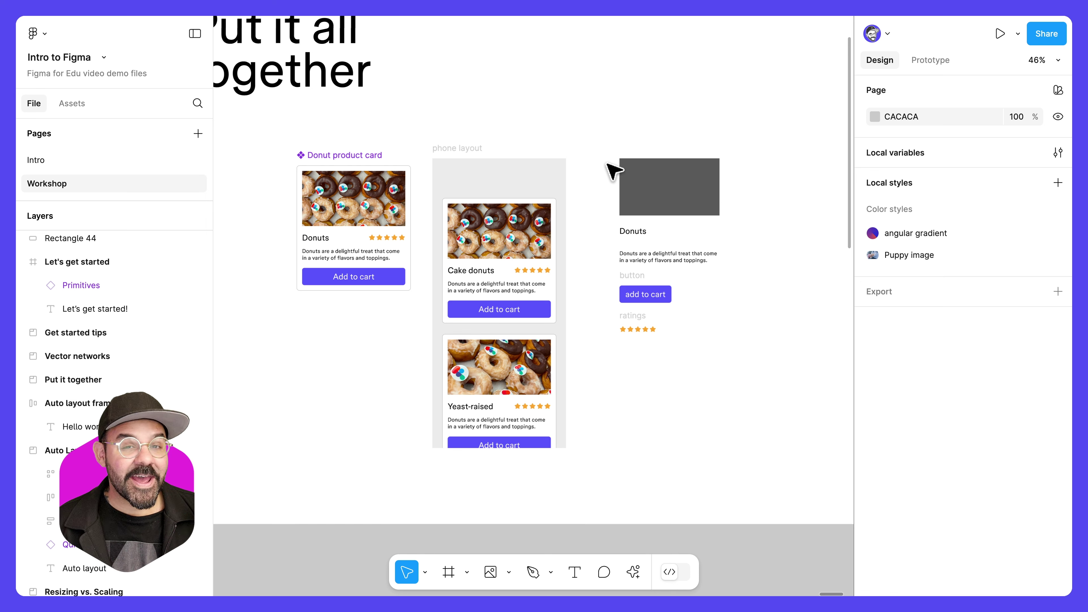
Move the grey rectangle, Donuts title, description, button and ratings together out of the section onto the empty canvas below
drag(614, 136, 767, 408)
scroll(707, 296, down, 1)
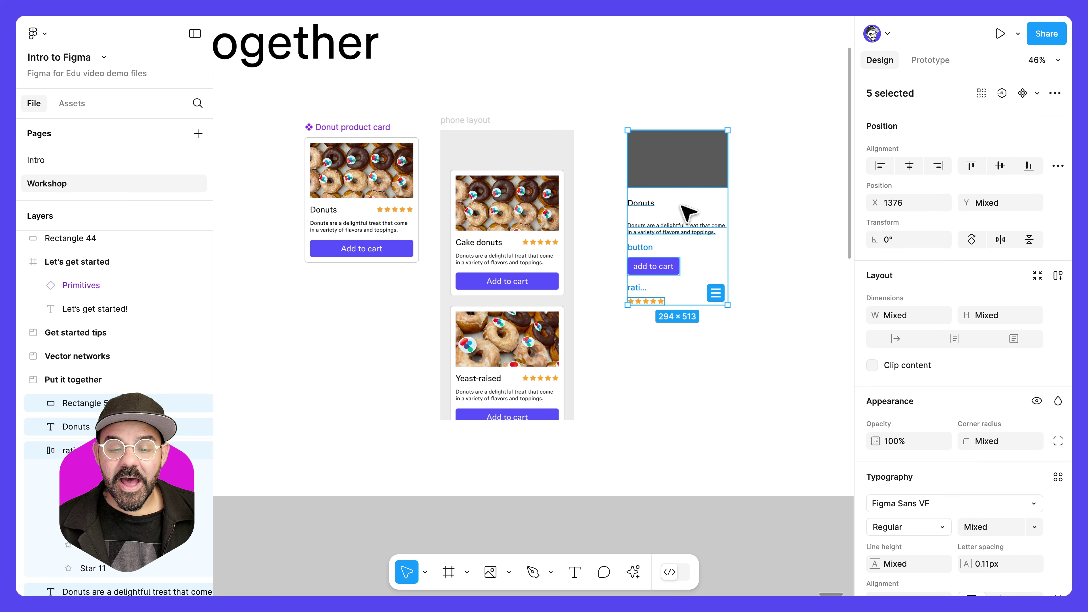
scroll(643, 296, down, 5)
drag(700, 73, 528, 434)
drag(595, 421, 642, 202)
drag(592, 241, 568, 276)
scroll(568, 277, up, 5)
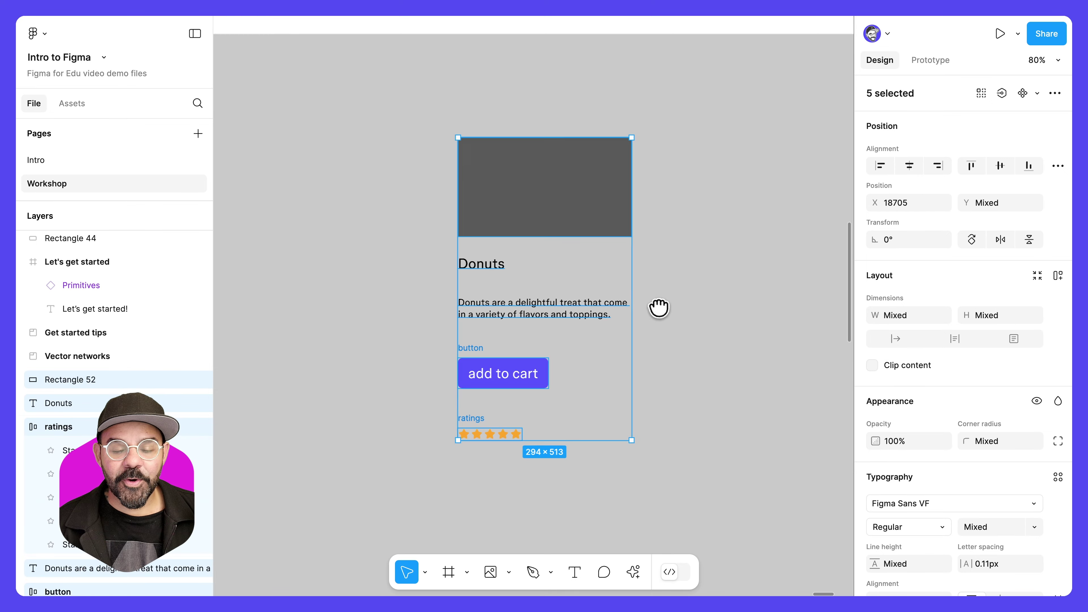
Reposition the grey rectangle at Y 986, the Donuts title at Y 1196 and the description at Y 1255
drag(659, 308, 566, 270)
scroll(564, 257, up, 2)
click(597, 246)
click(490, 160)
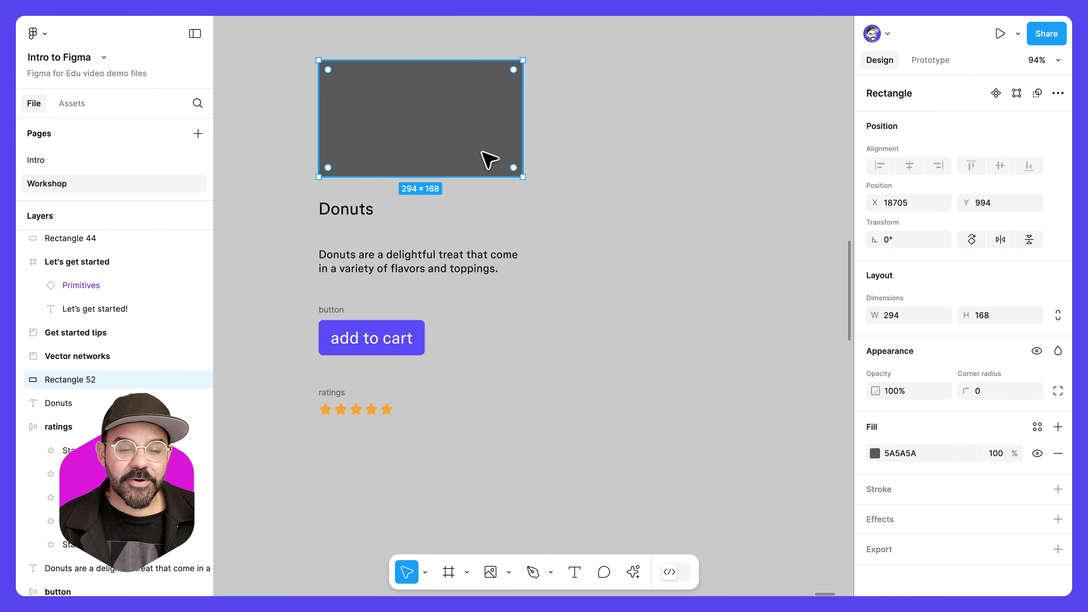
mouse_move(398, 124)
mouse_down()
mouse_move(421, 104)
mouse_move(398, 116)
mouse_move(405, 124)
mouse_up()
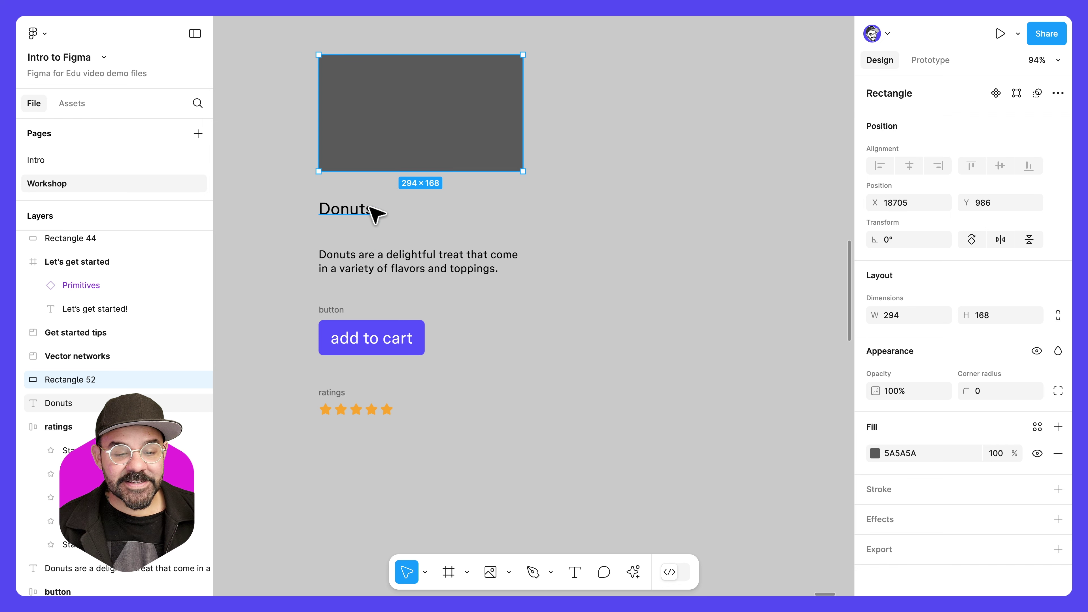
mouse_move(364, 214)
mouse_down()
mouse_move(348, 214)
mouse_move(364, 214)
mouse_up()
drag(376, 258, 374, 249)
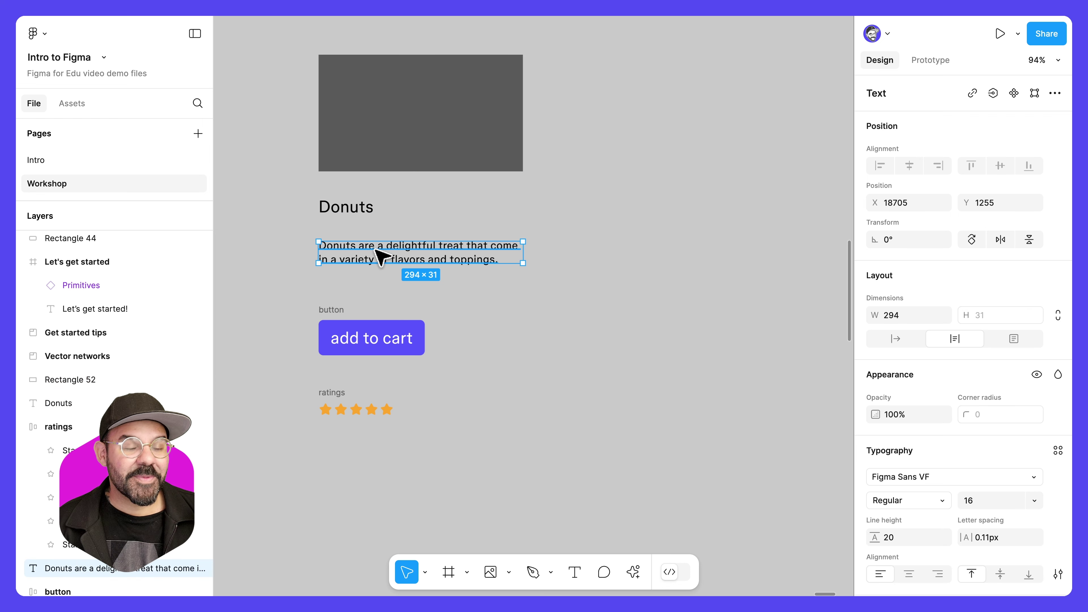
Set the line height of the Donuts title to 28
click(372, 211)
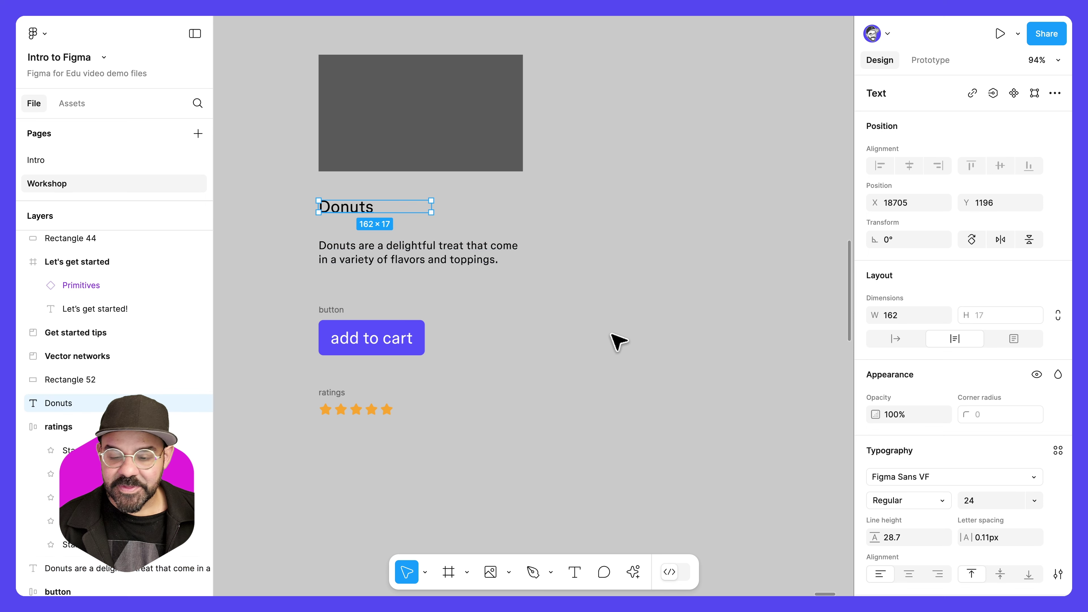
click(917, 539)
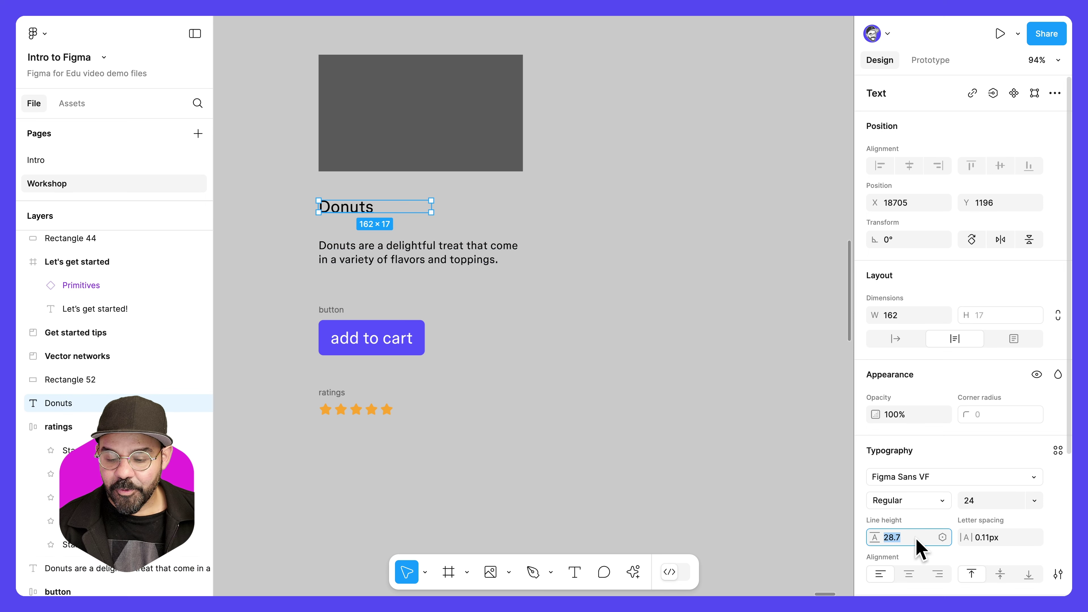
key(Return)
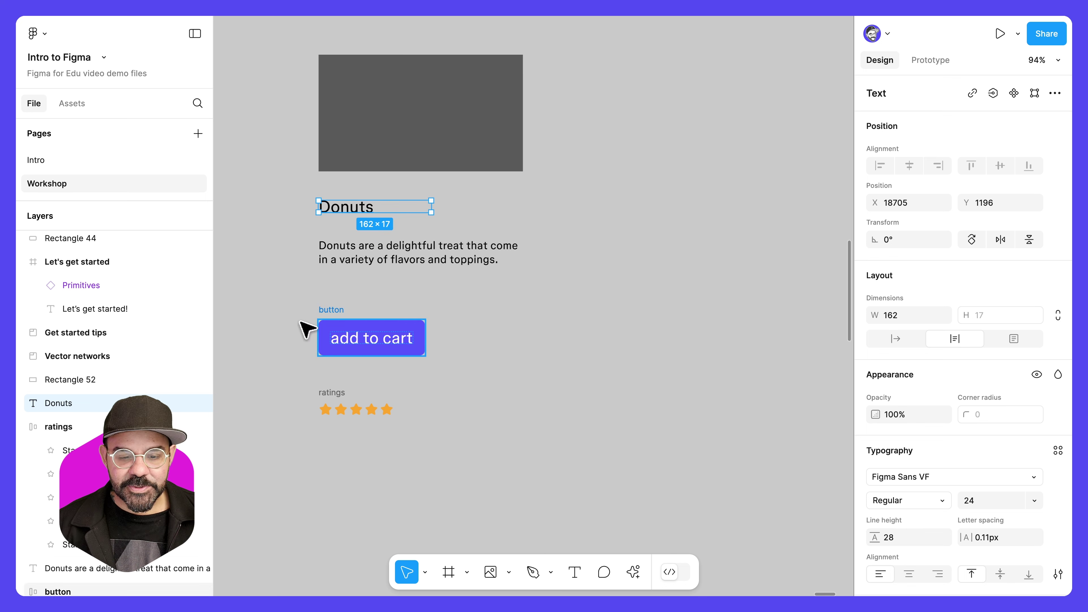
Increase the line height of the donut description text and deselect it
click(358, 259)
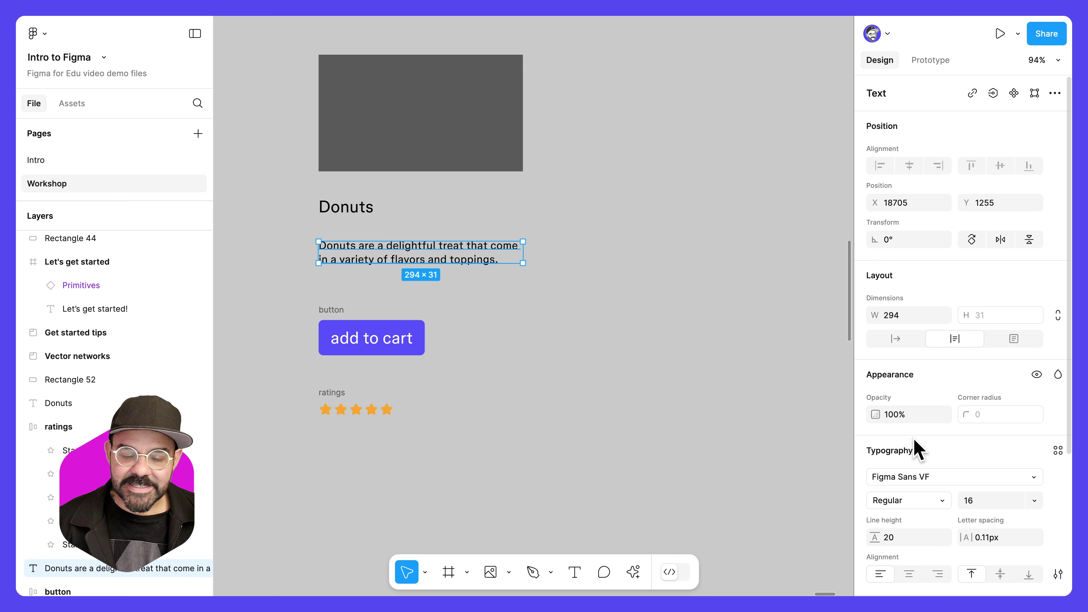
click(911, 541)
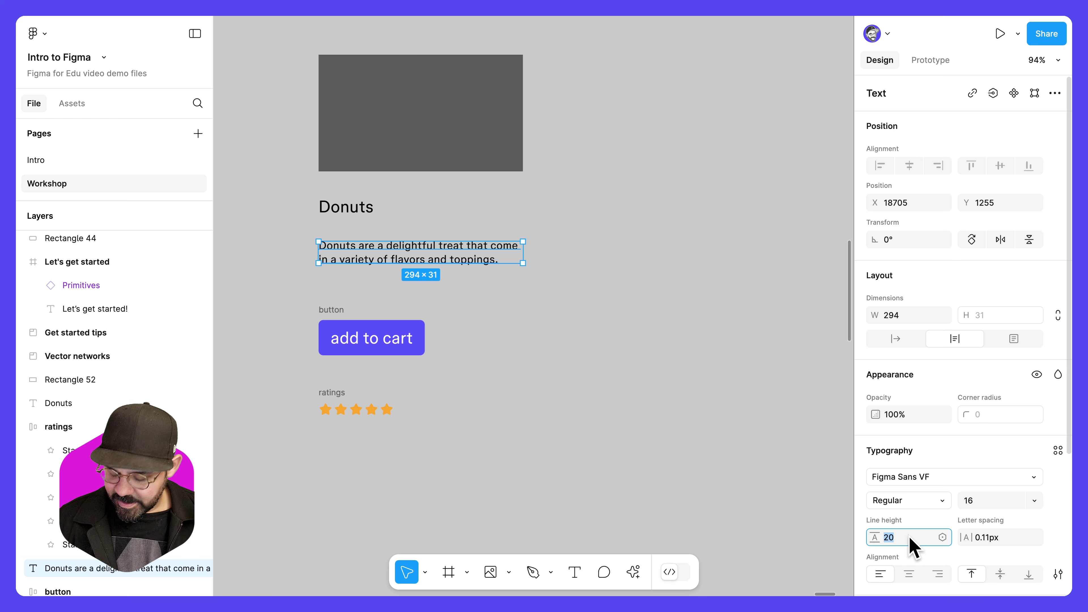
key(Return)
click(577, 296)
Move the ratings stars beside the Donuts title, at X 18875 and Y 1196
drag(574, 274, 549, 346)
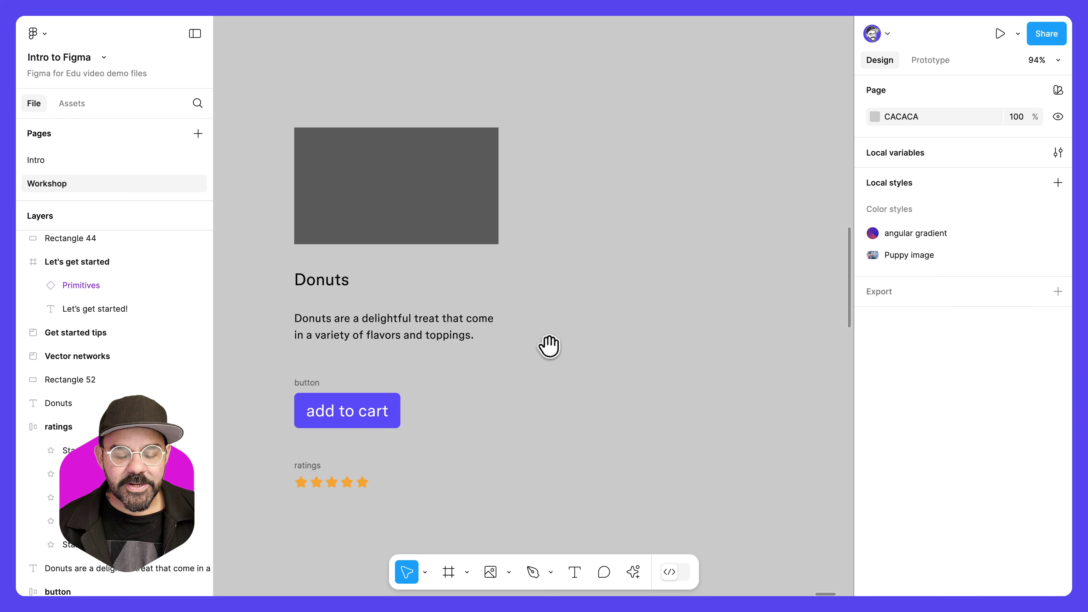
drag(430, 257, 460, 232)
click(437, 200)
drag(576, 289, 577, 282)
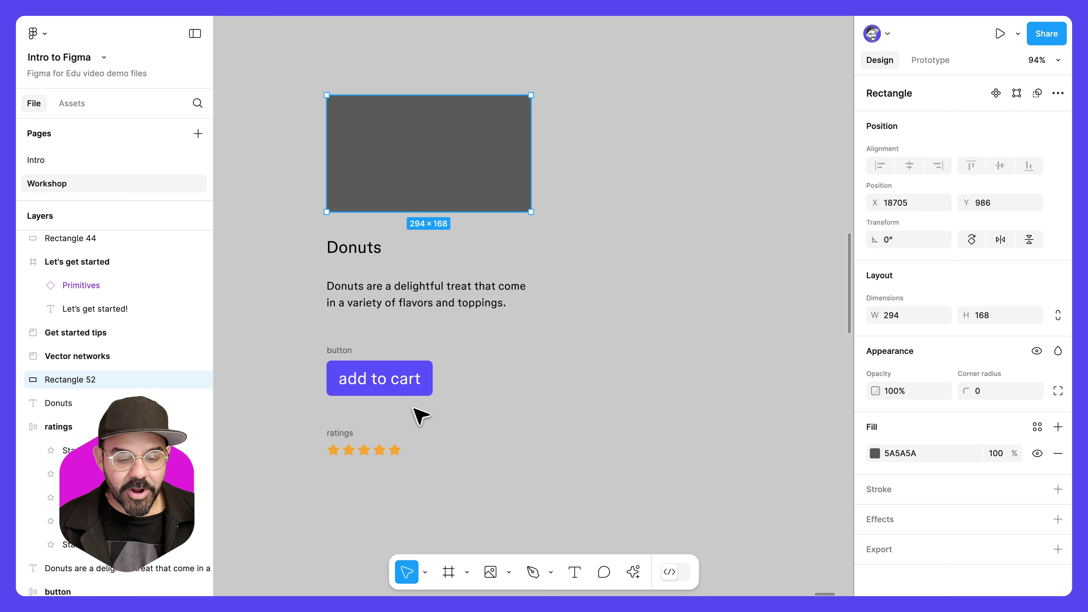
drag(338, 433, 461, 233)
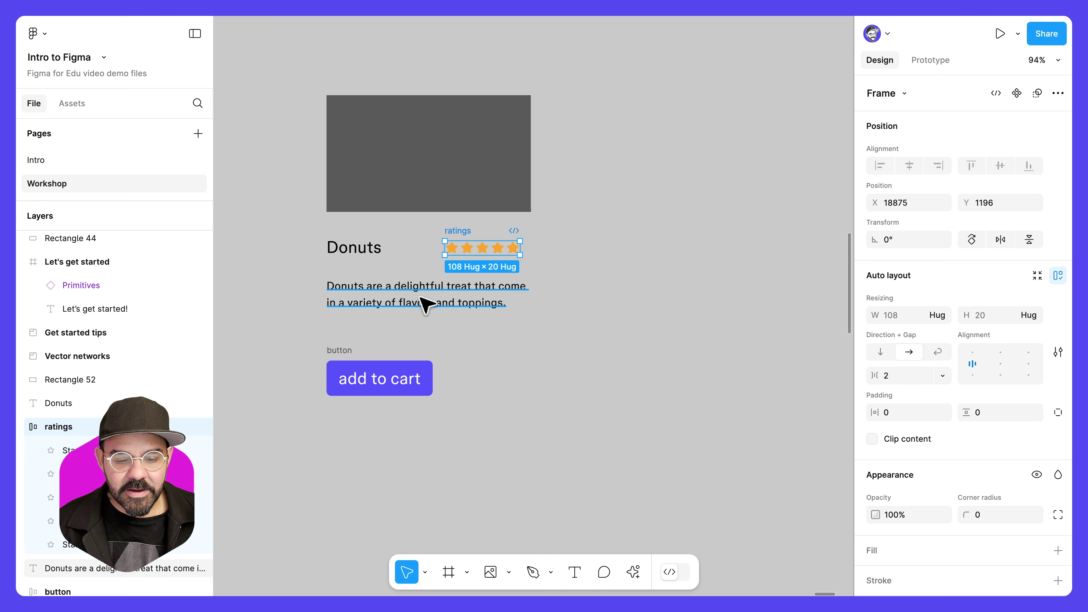
Nudge the description text slightly upward and move the add to cart button up beneath it to Y 1343
click(425, 305)
click(413, 210)
click(348, 348)
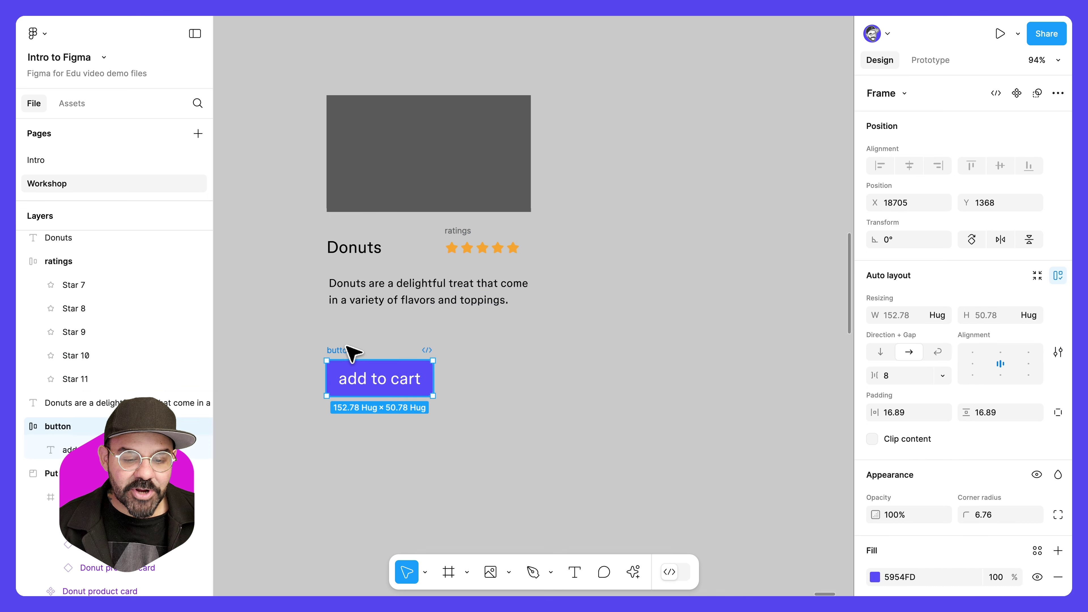
drag(351, 352, 352, 346)
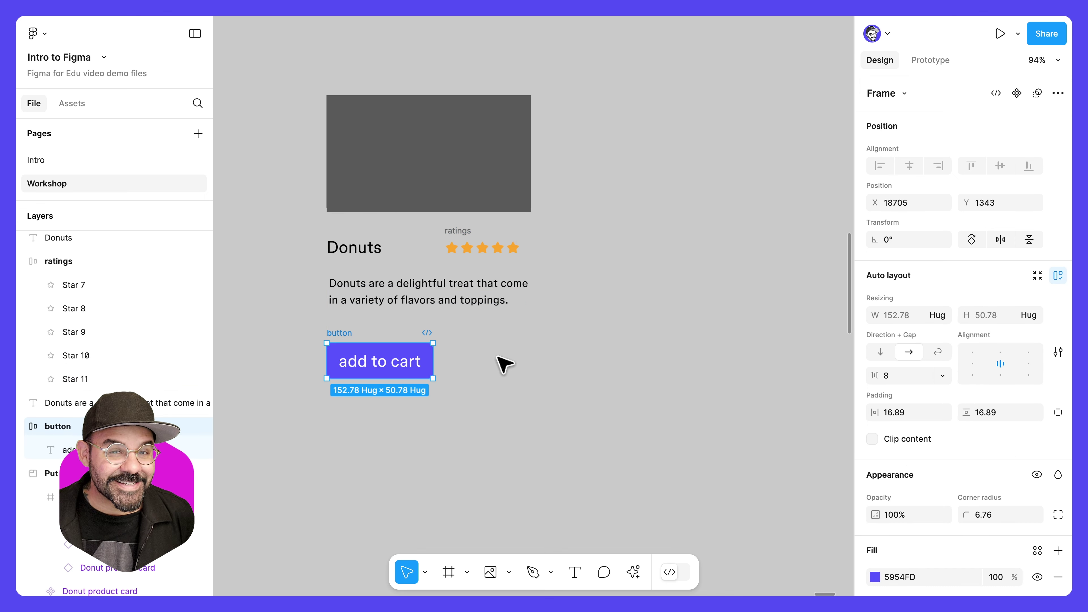
Wrap the Donuts title and the ratings stars together in a horizontal auto layout frame
click(503, 364)
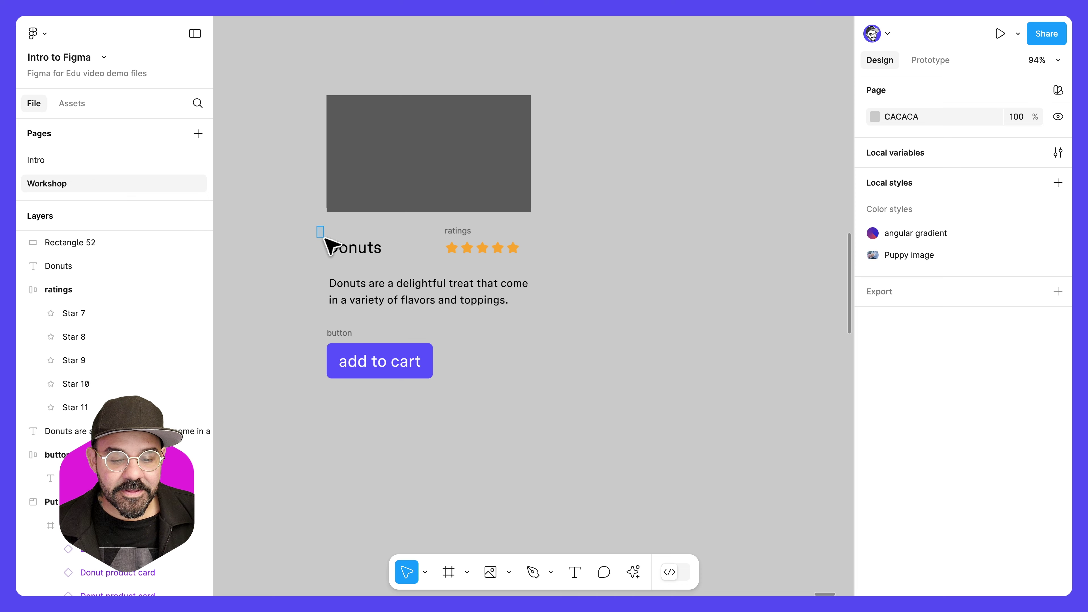
drag(324, 238, 552, 274)
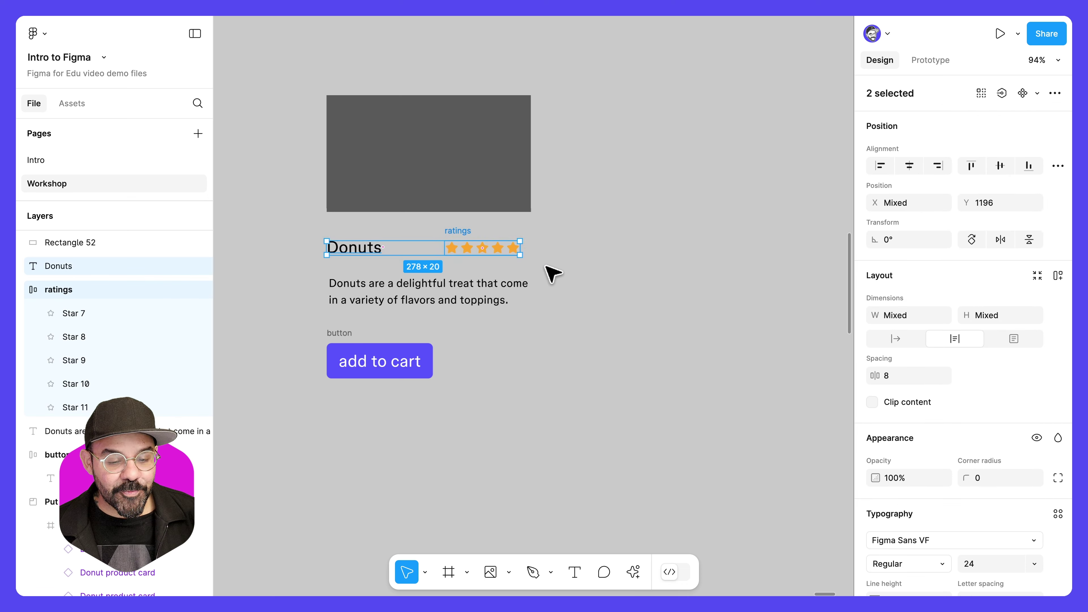
key(shift+a)
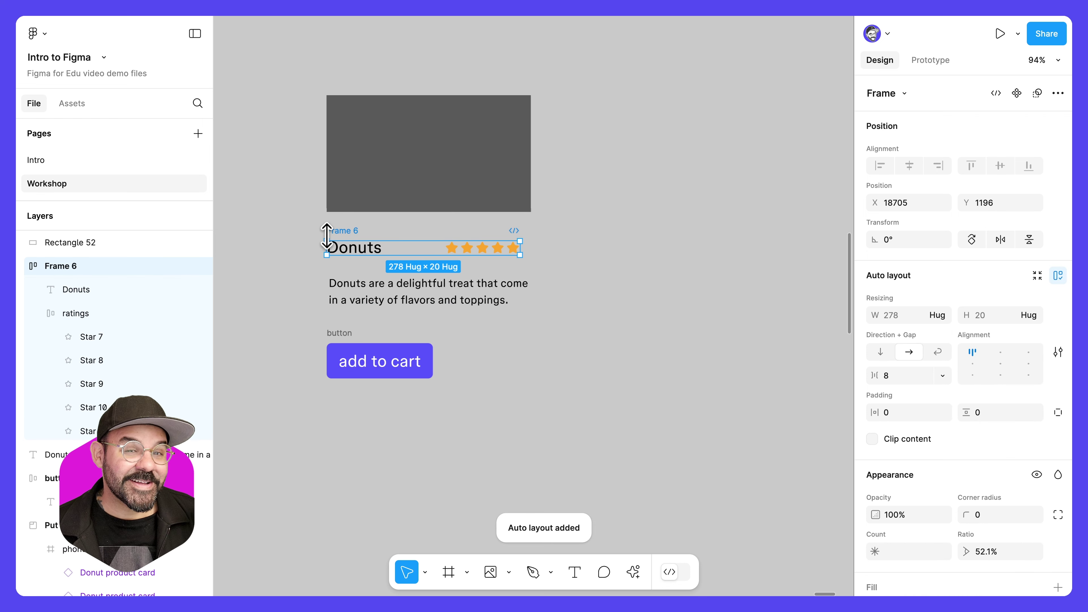
Rename the frame holding the Donuts title and stars as "Title and ratings" and deselect it
double_click(347, 230)
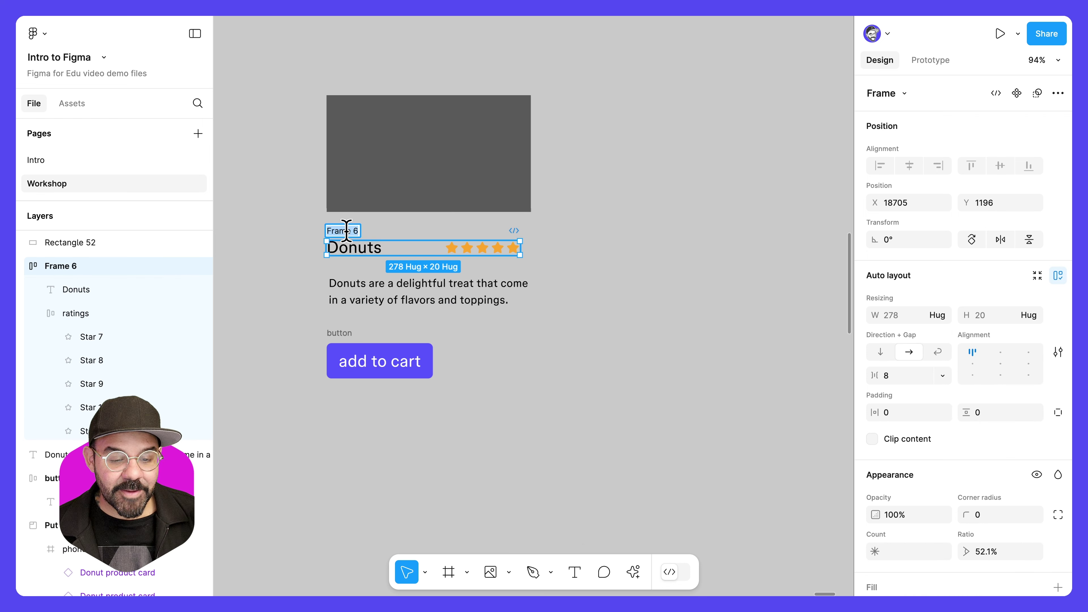
text(Title and ratings)
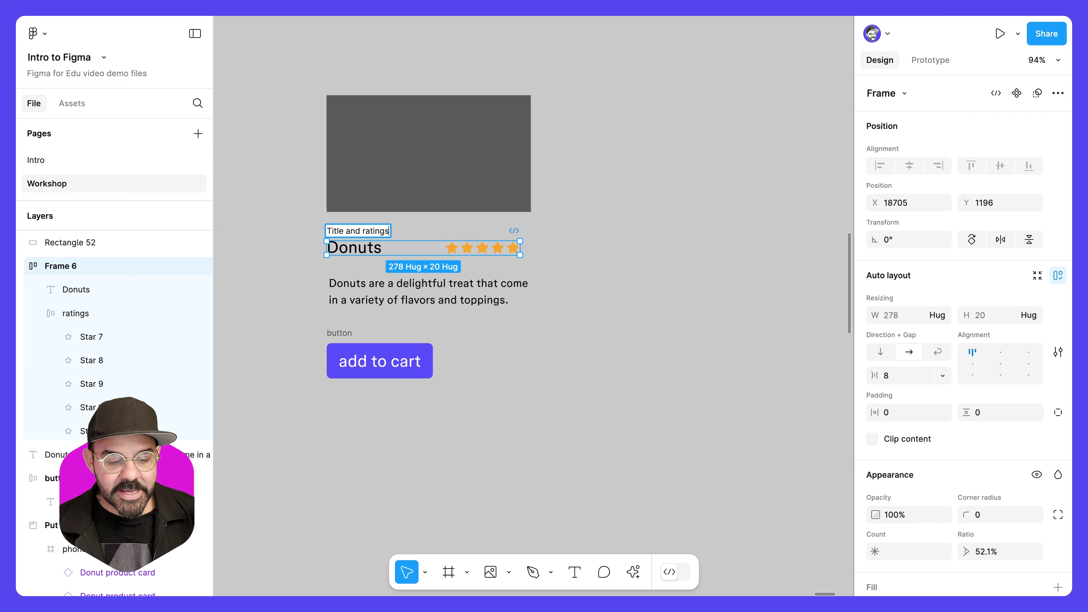
key(Return)
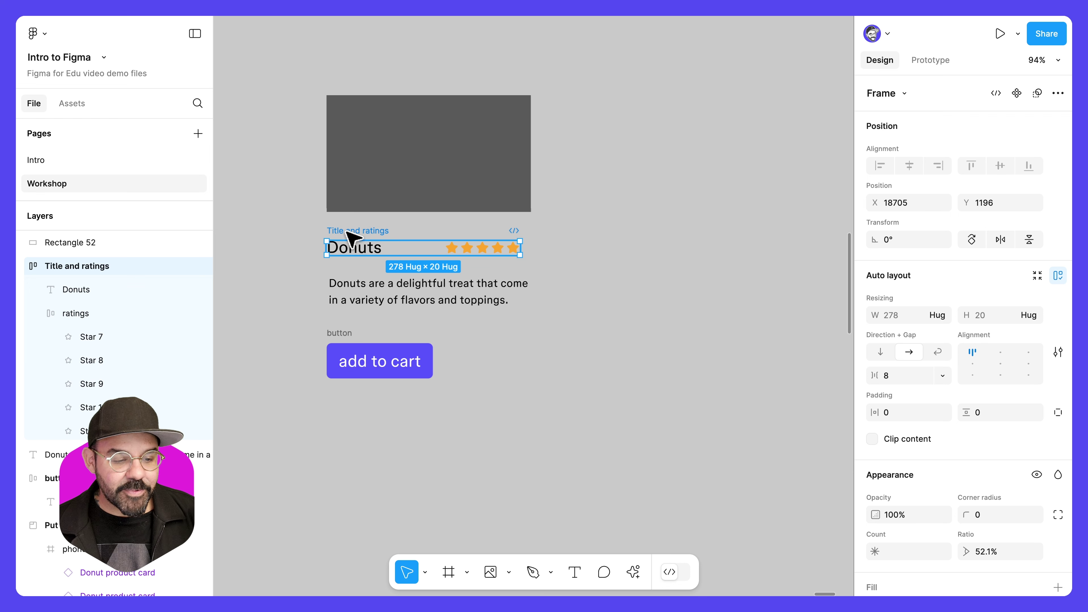
click(300, 313)
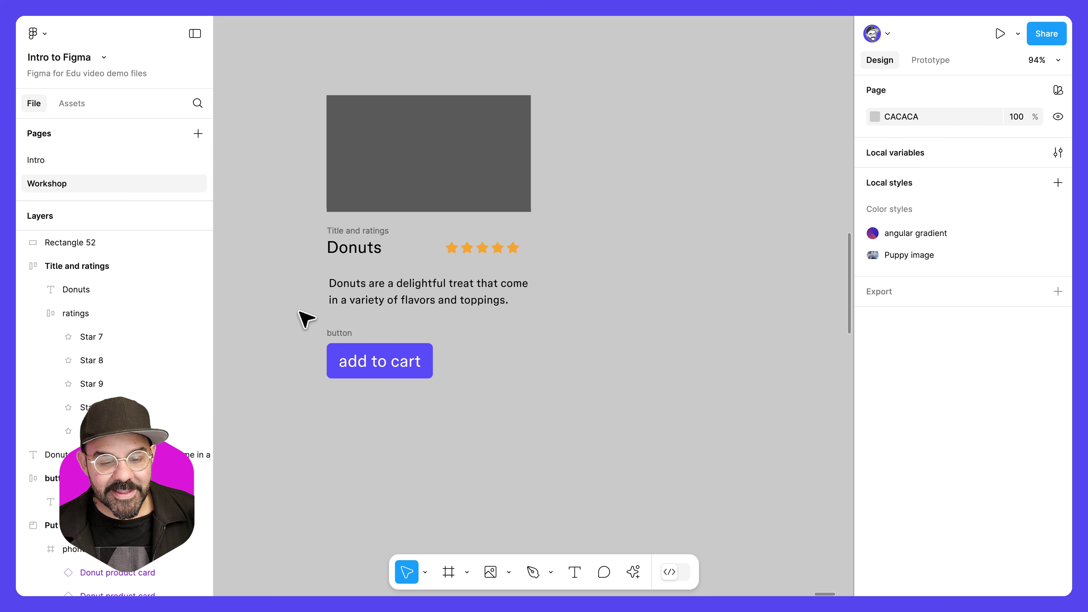
Wrap the grey rectangle, Title and ratings frame, description and button in one vertical auto layout frame and name it "UI Card"
drag(270, 63, 570, 426)
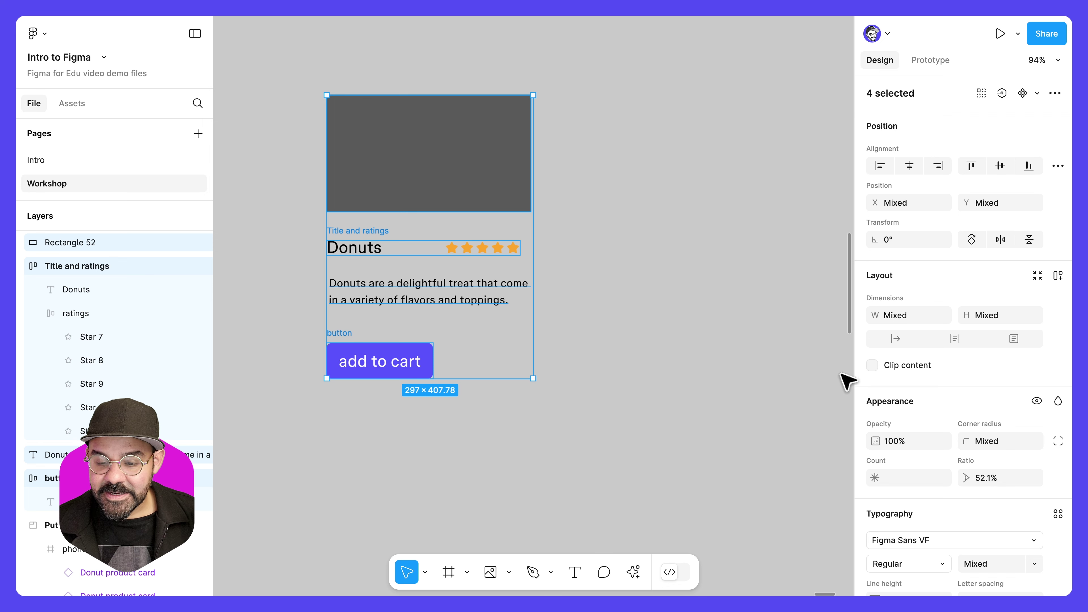
scroll(886, 371, down, 1)
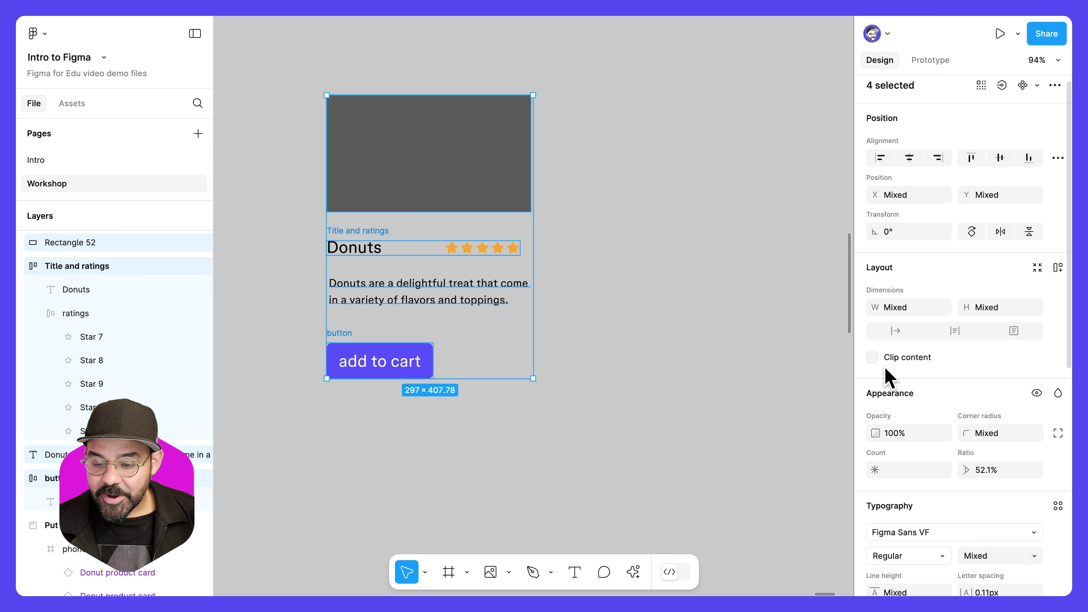
click(1058, 268)
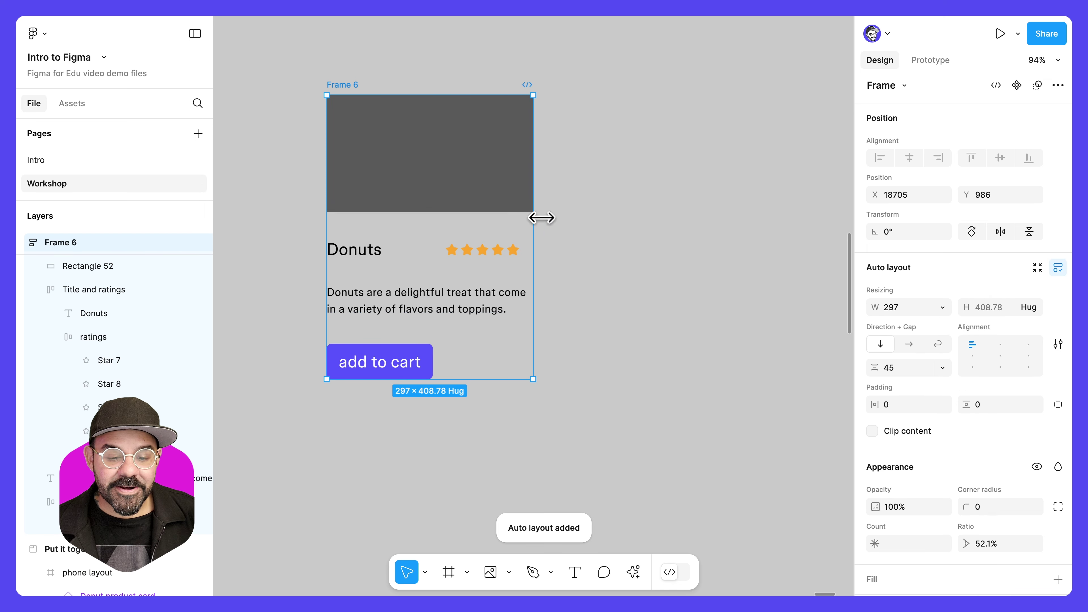
double_click(345, 85)
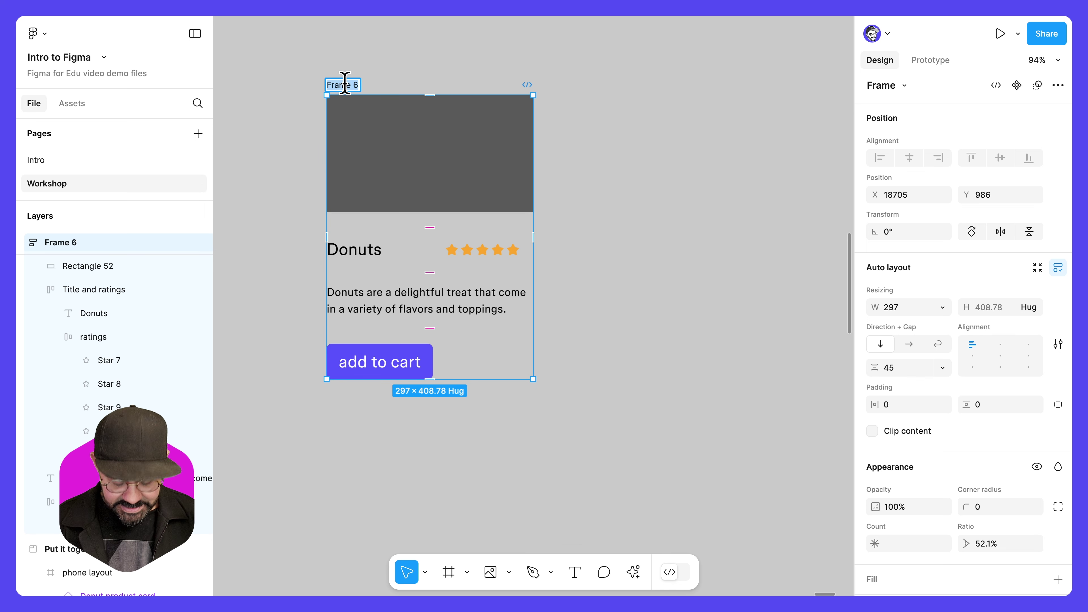
text(UI Card)
key(Return)
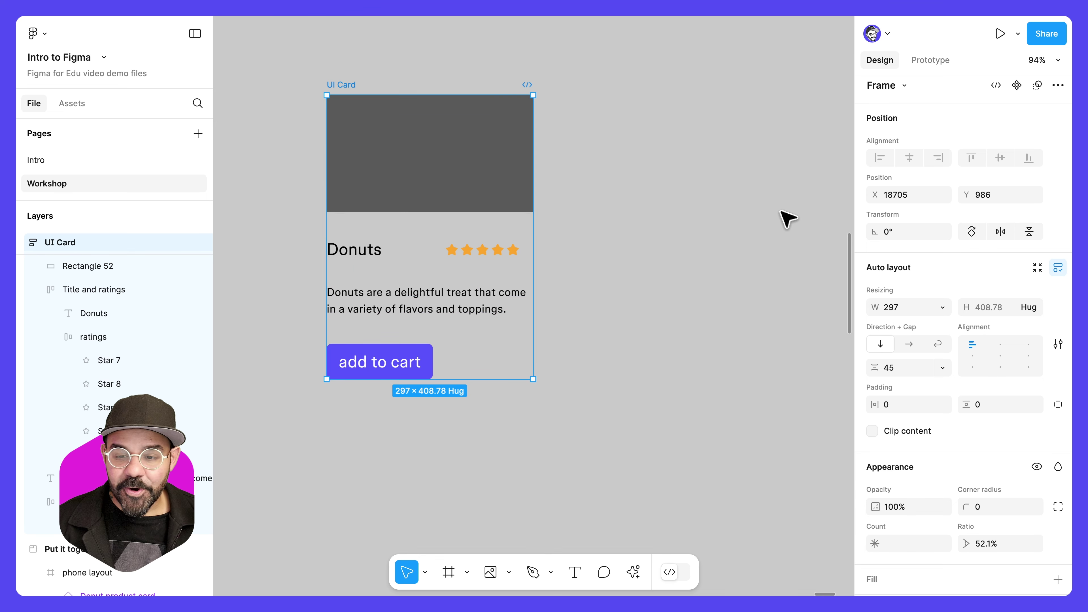
Add a white FFFFFF fill to the UI Card frame
scroll(895, 225, down, 3)
scroll(895, 223, down, 5)
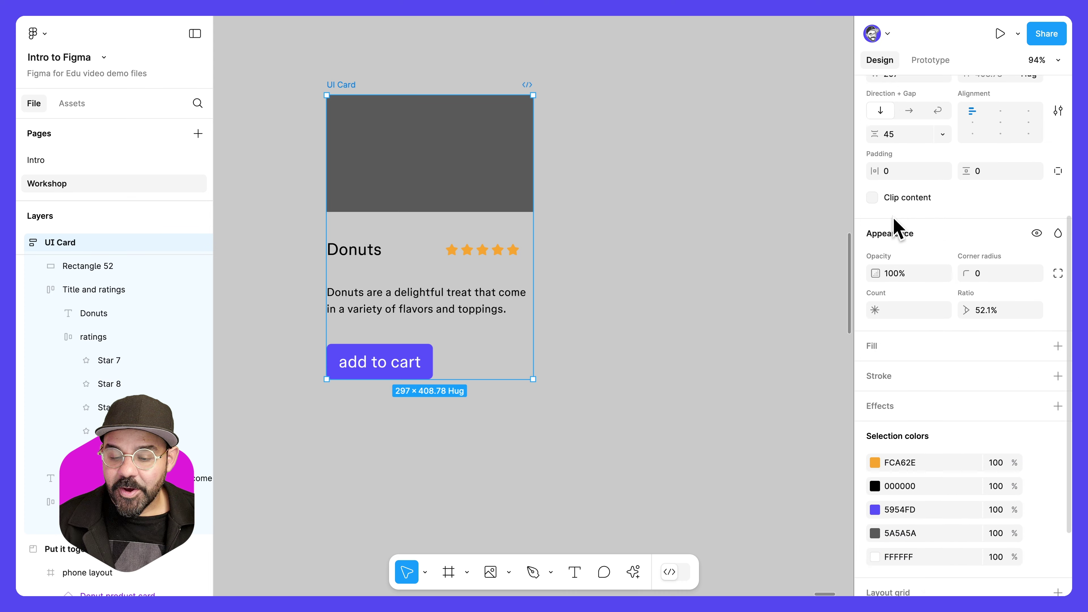
click(898, 280)
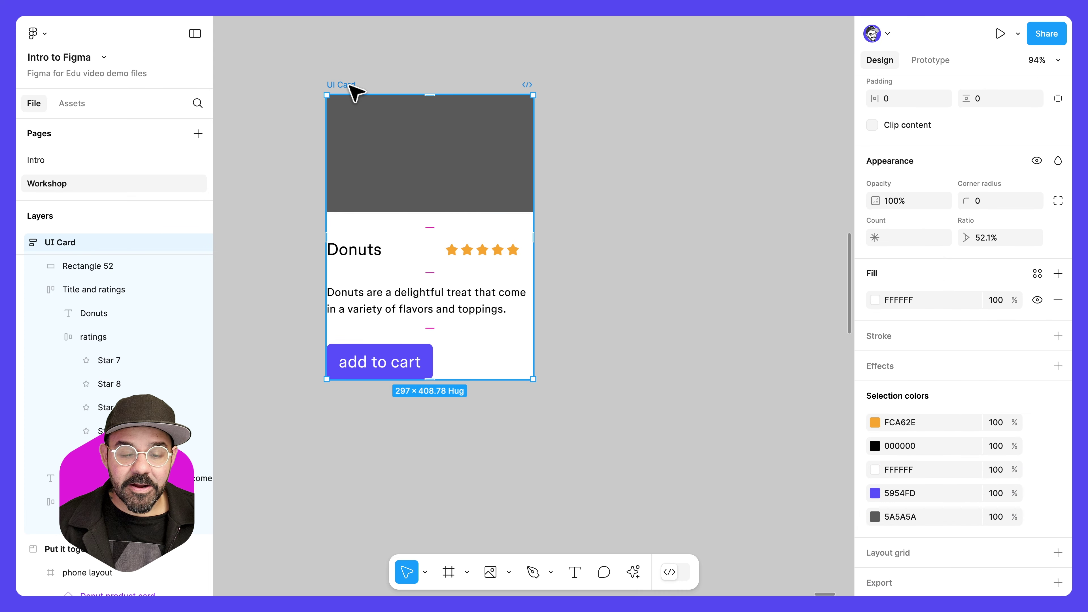
Set the UI Card's horizontal and vertical padding to 24 and widen the card to about 403
scroll(917, 272, up, 4)
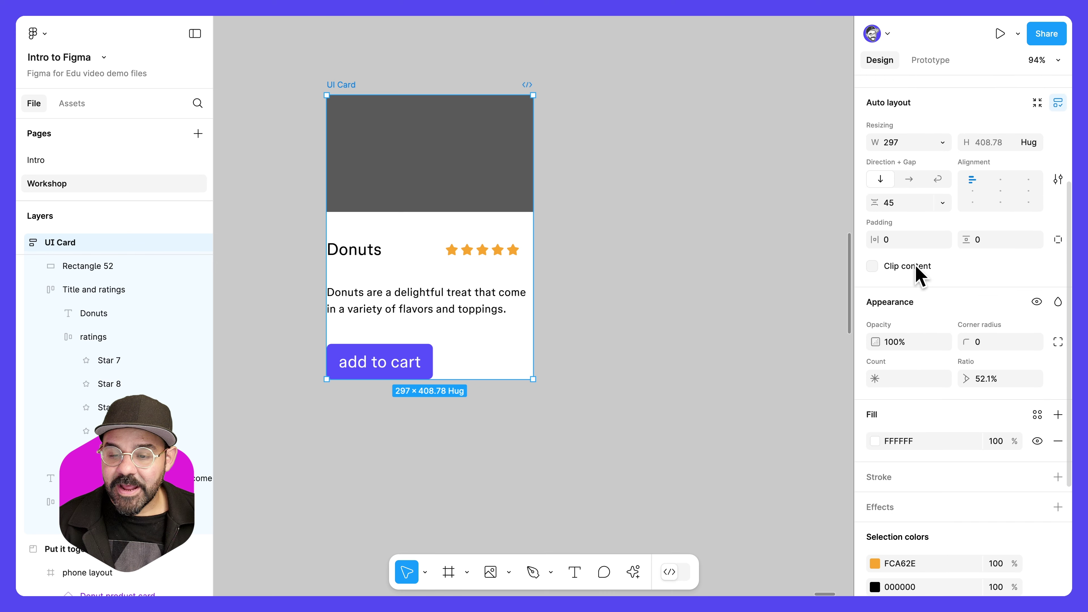
scroll(917, 274, up, 1)
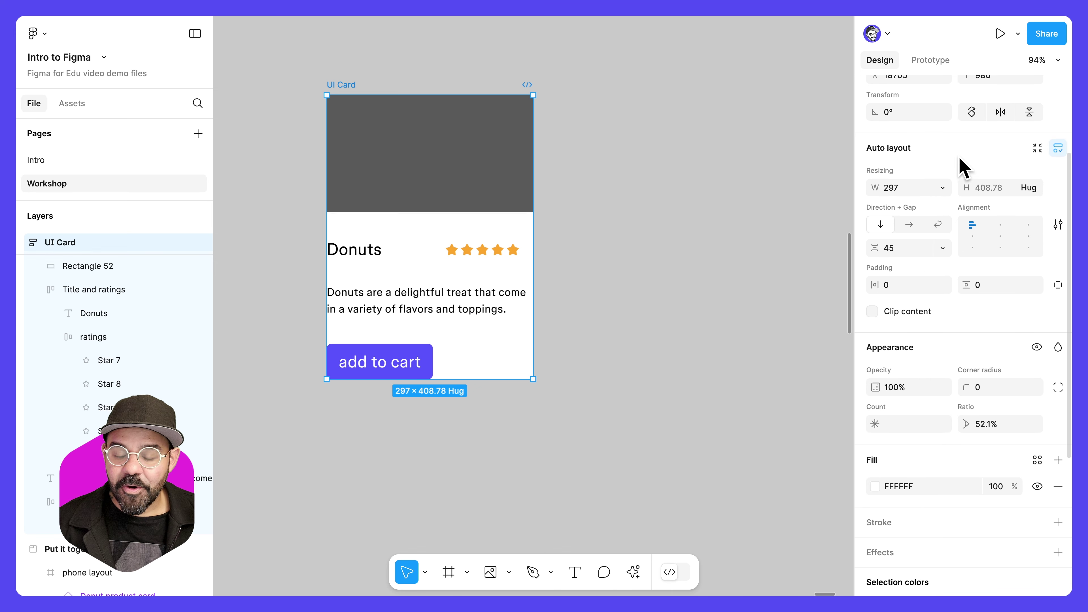
click(909, 289)
key(Return)
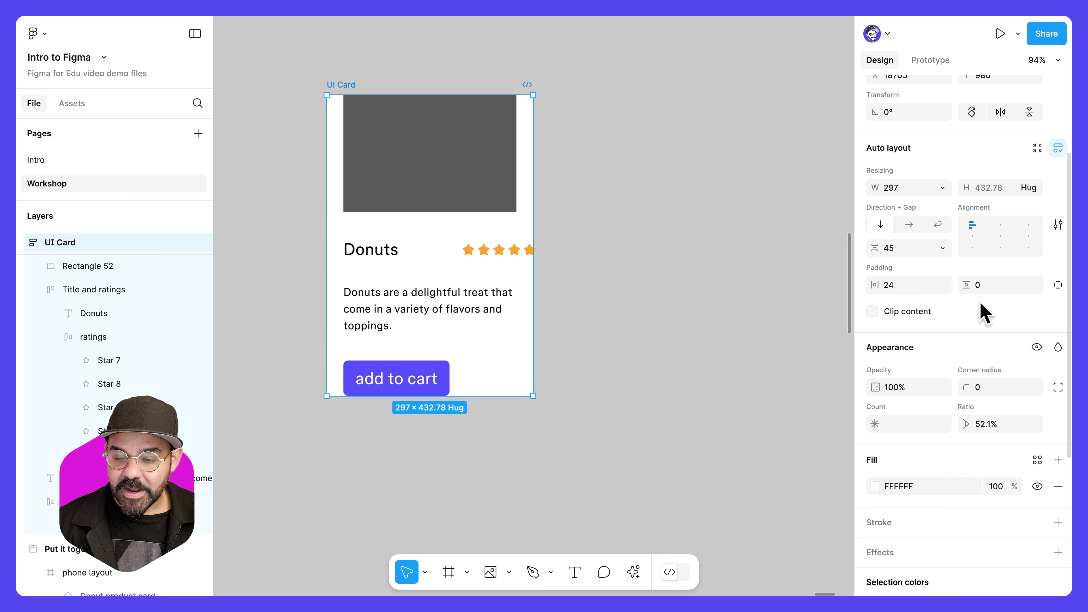
click(996, 288)
key(Return)
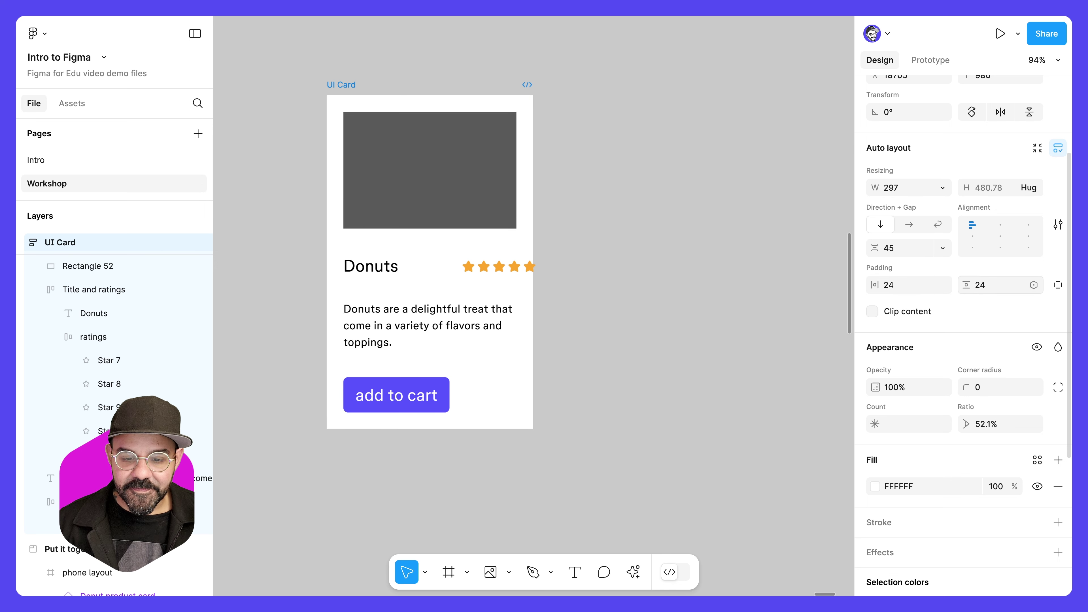
click(441, 128)
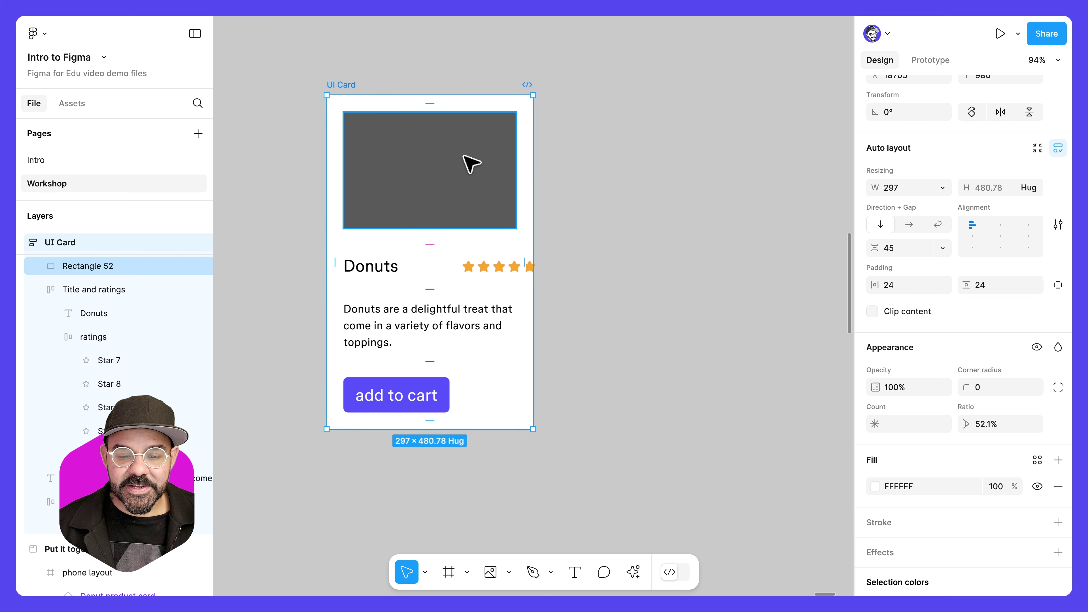
drag(538, 181, 582, 192)
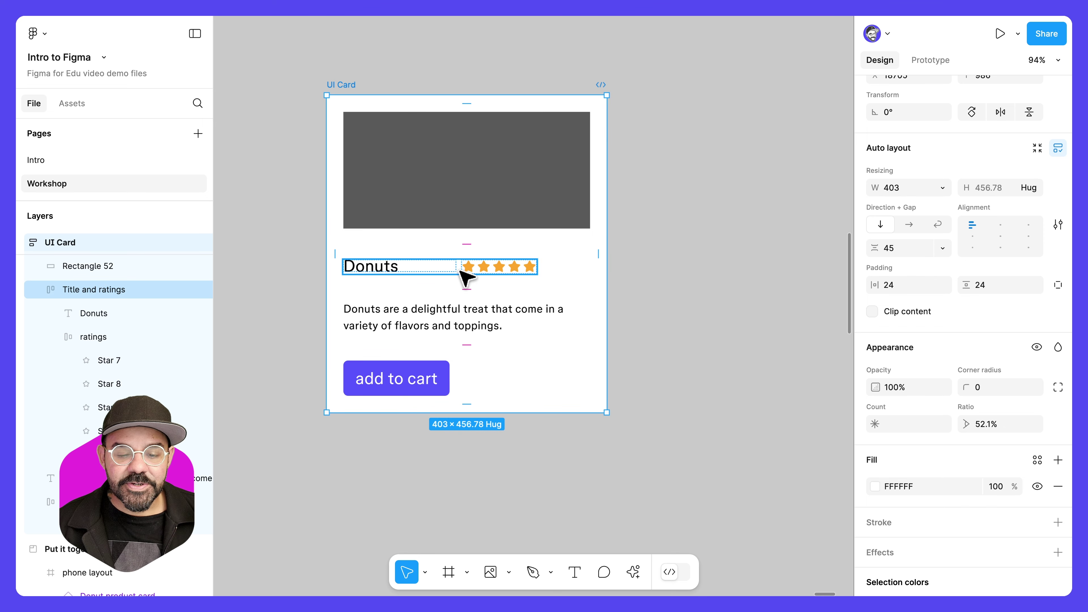
Set the width of the Title and ratings frame to fill container
click(464, 274)
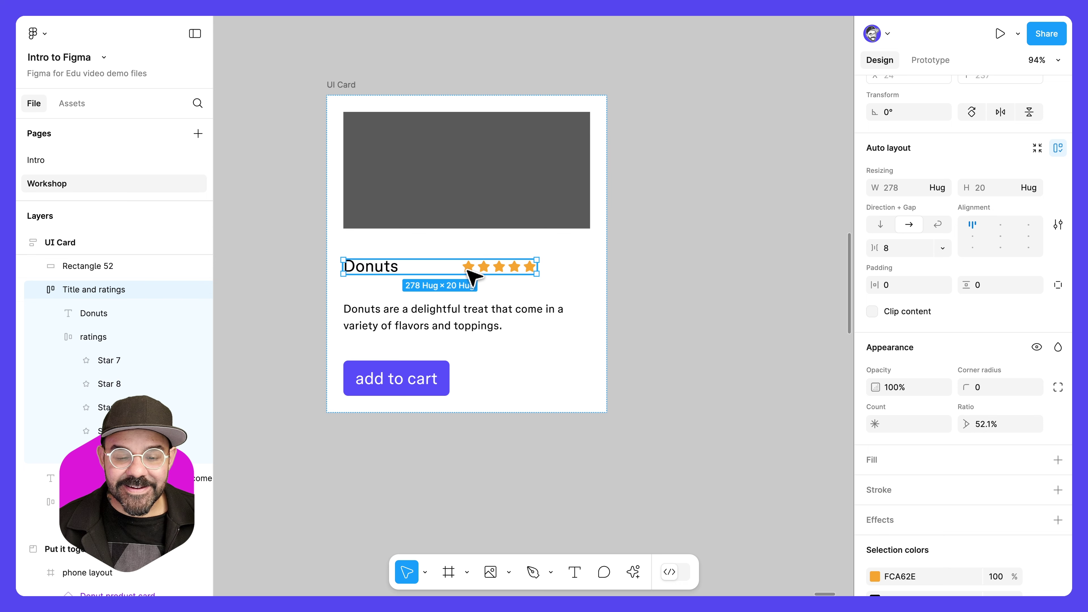
click(944, 188)
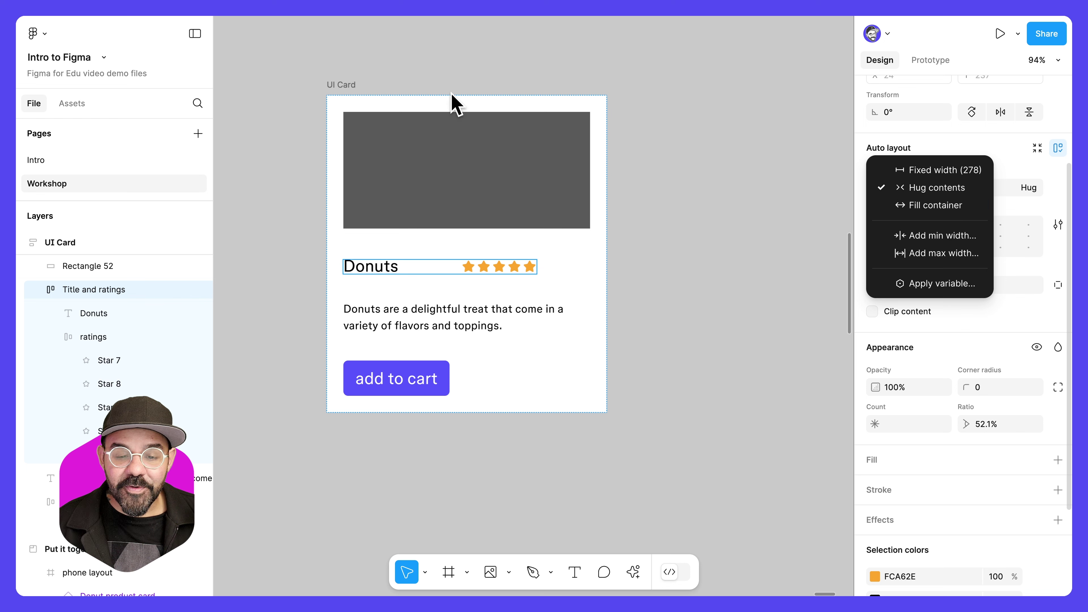
key(Escape)
drag(358, 79, 492, 76)
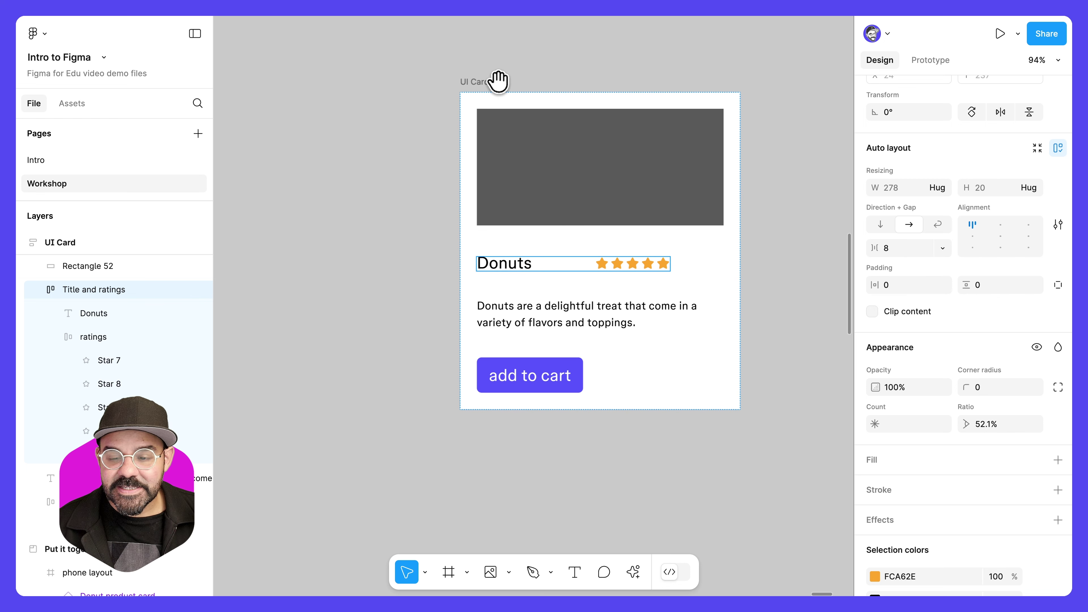
click(941, 189)
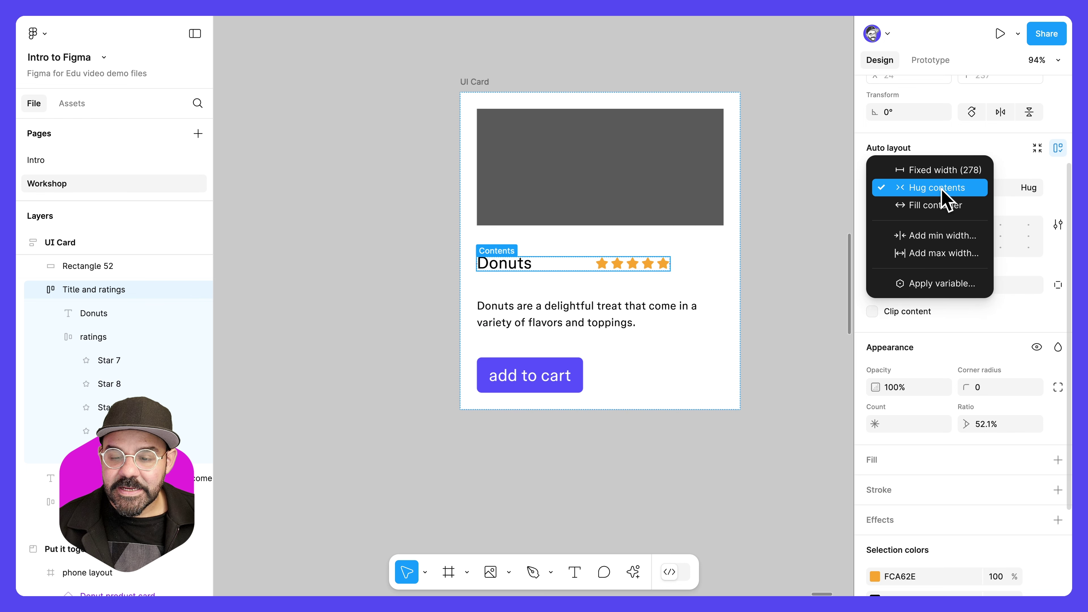
click(946, 206)
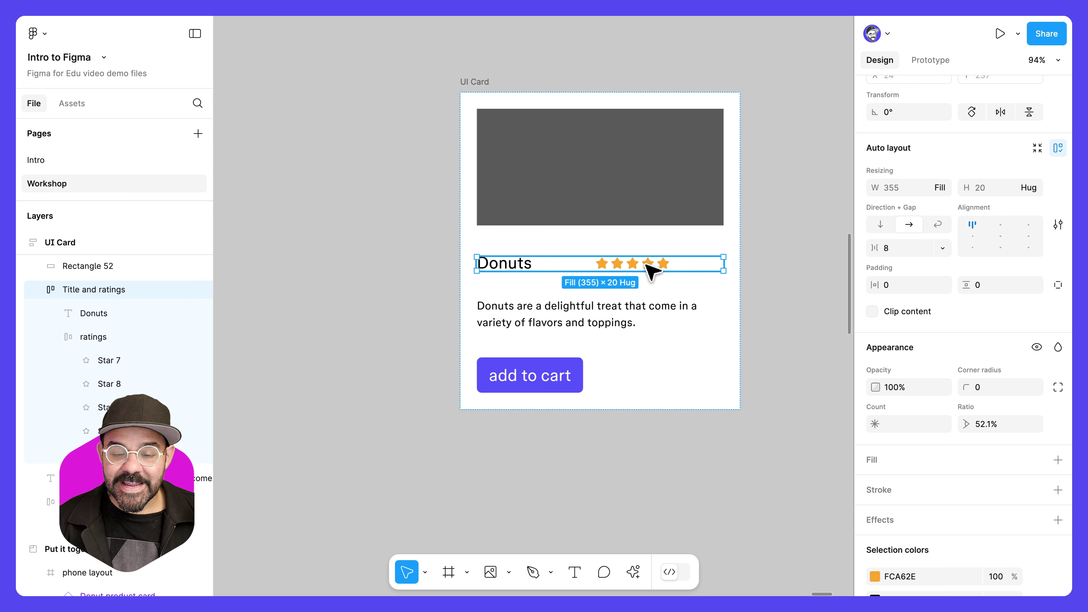
Set the Donuts title's width to fill container and align the Title and ratings frame's contents left and vertically centred
click(533, 267)
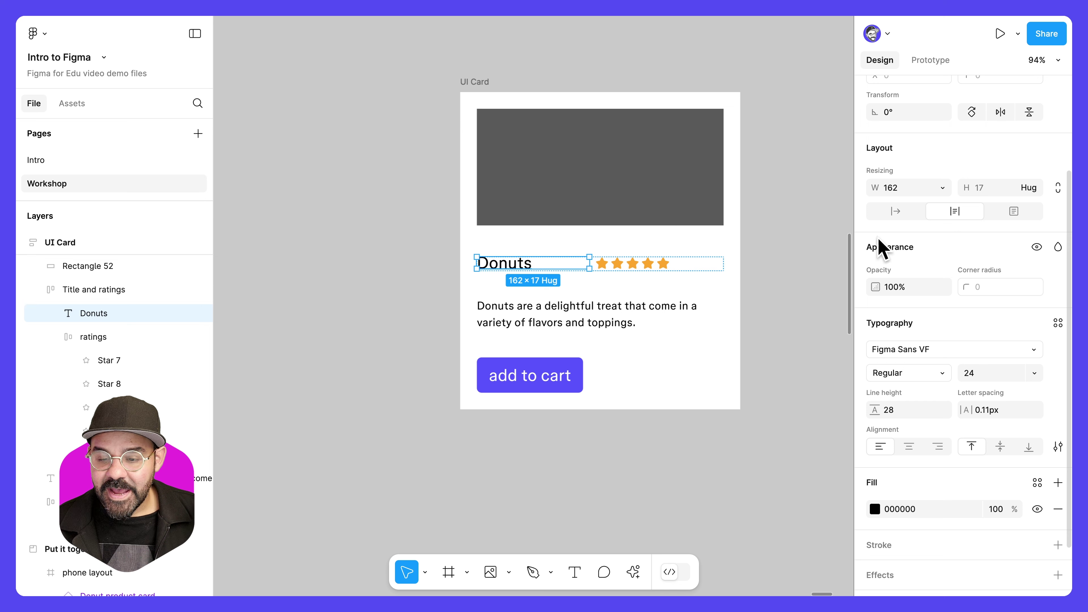
click(942, 188)
click(948, 223)
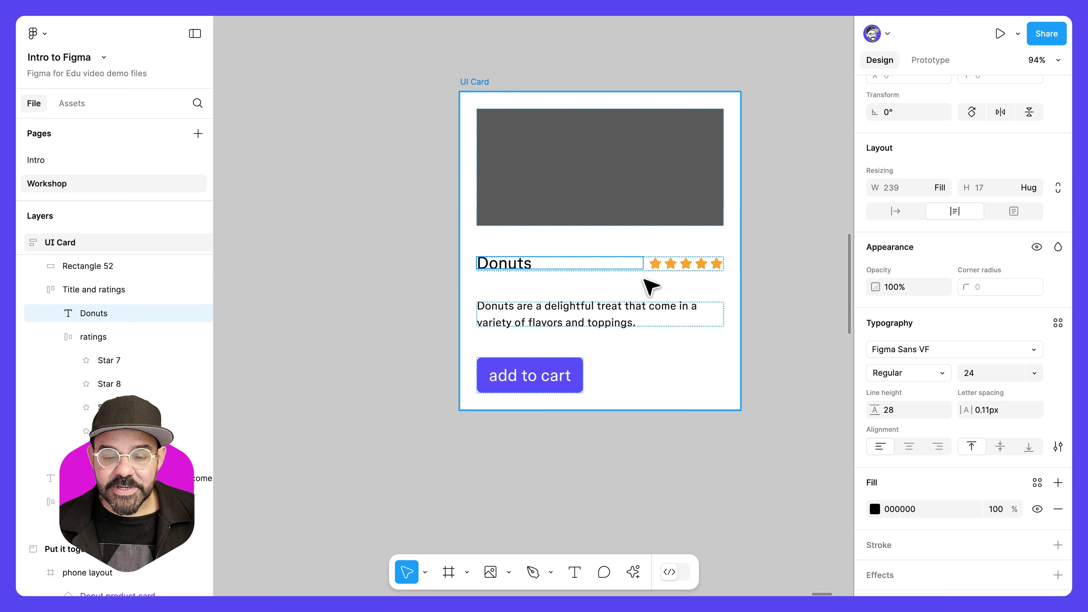
key(Escape)
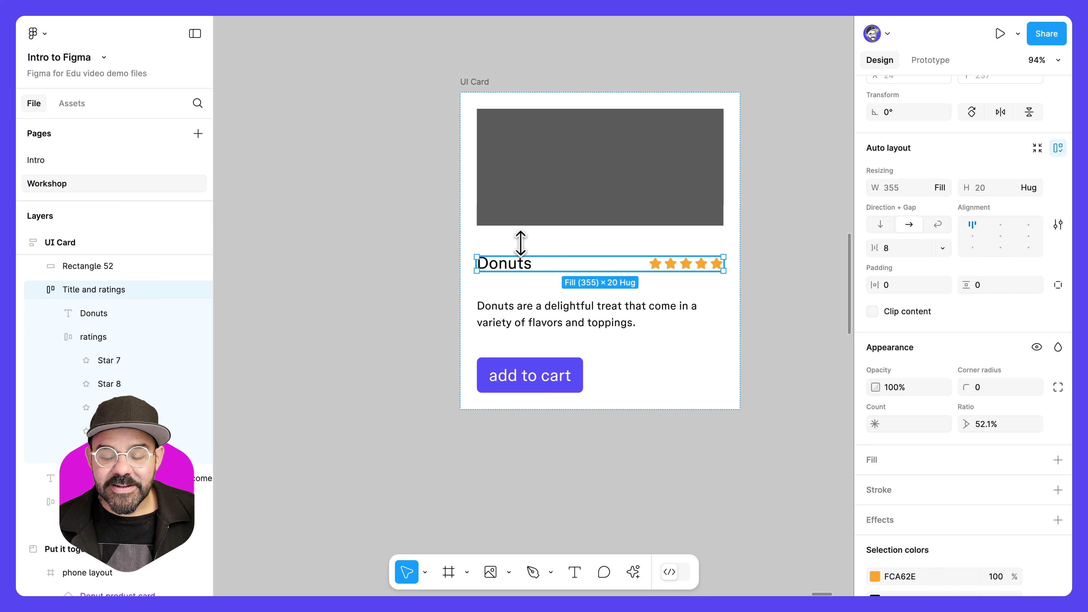
click(972, 236)
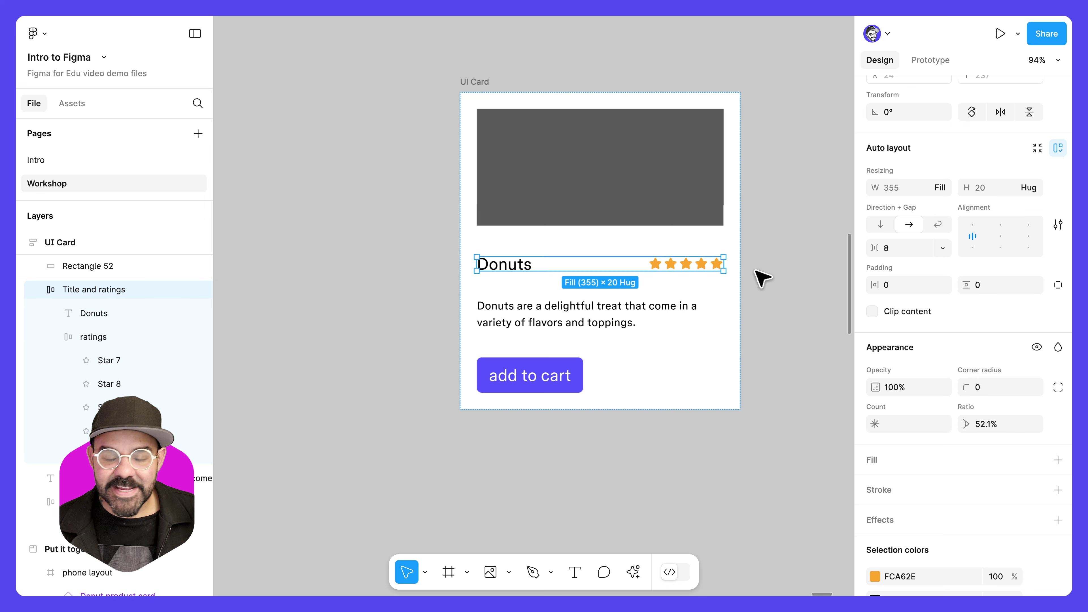
Narrow the UI Card frame to a width of about 379
click(830, 283)
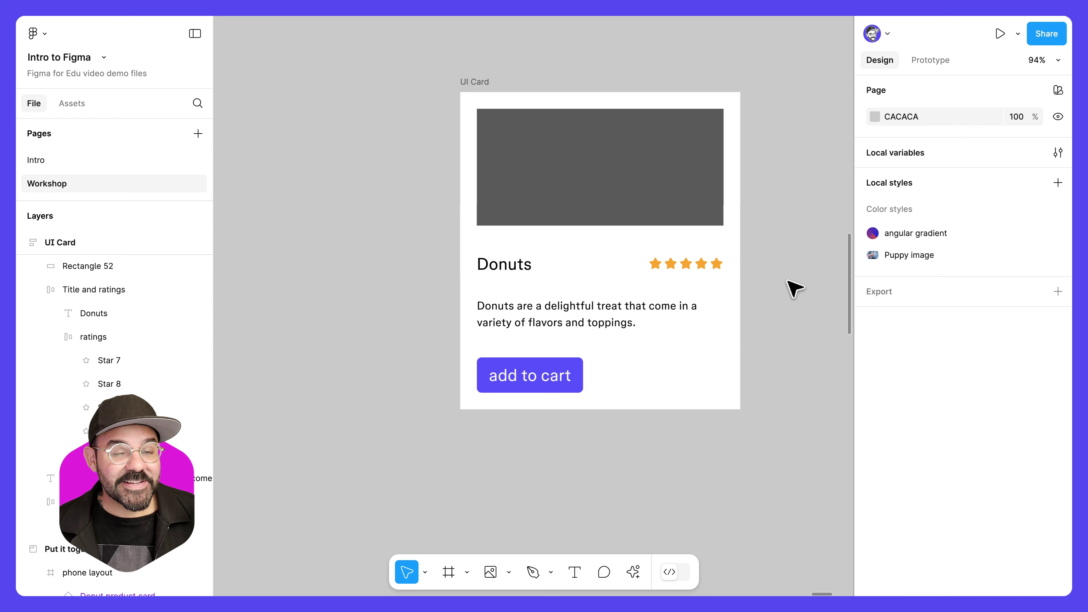
click(692, 218)
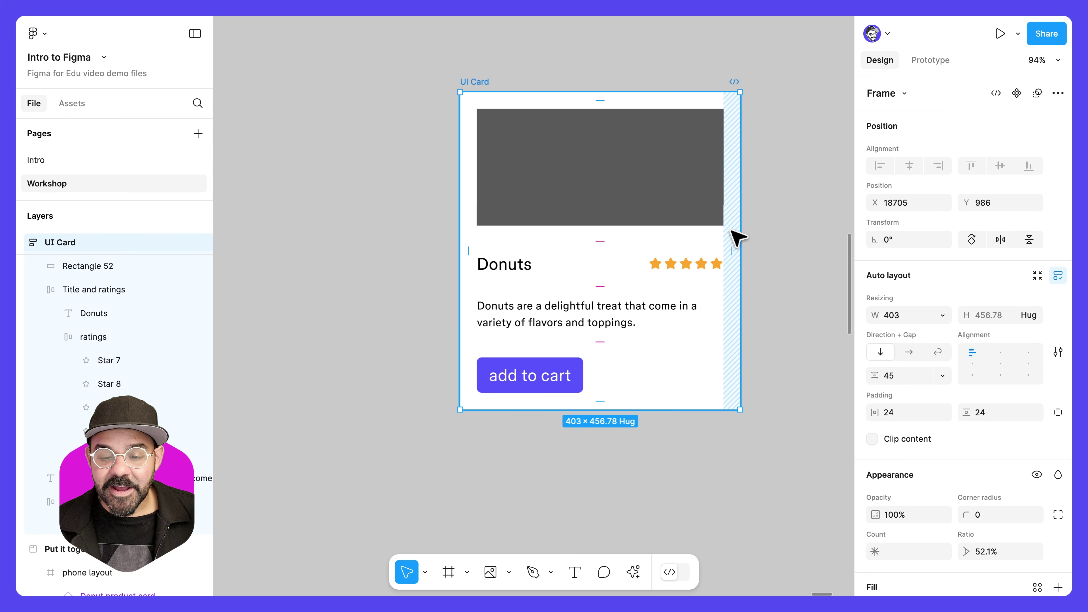
mouse_move(741, 231)
mouse_down()
mouse_move(596, 235)
mouse_move(773, 231)
mouse_move(615, 235)
mouse_move(759, 231)
mouse_move(629, 236)
mouse_move(722, 232)
mouse_up()
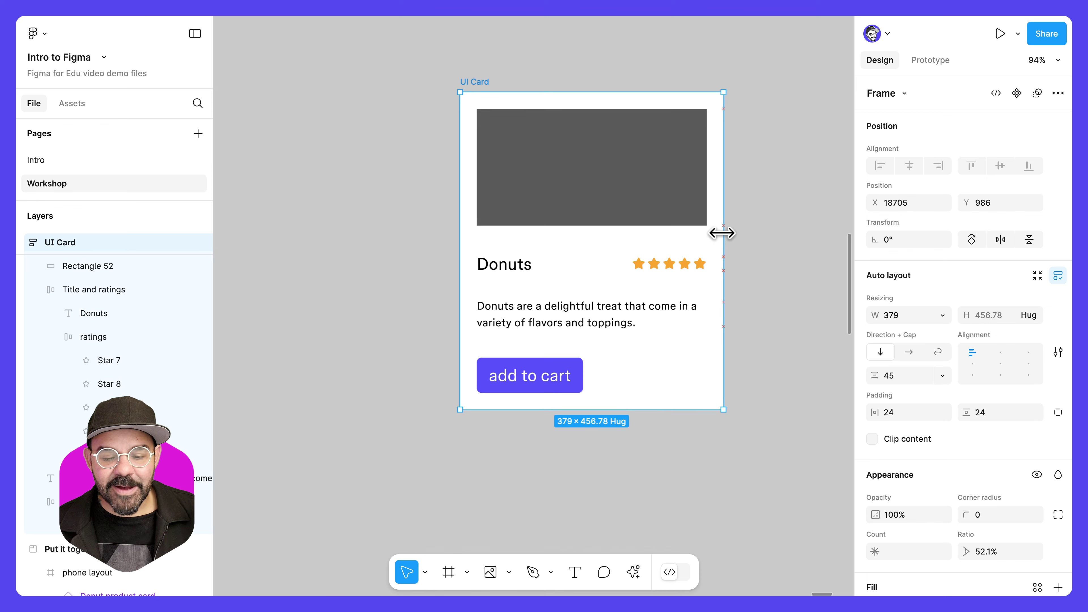
Make the add to cart button fill the card's width and deselect it
click(557, 386)
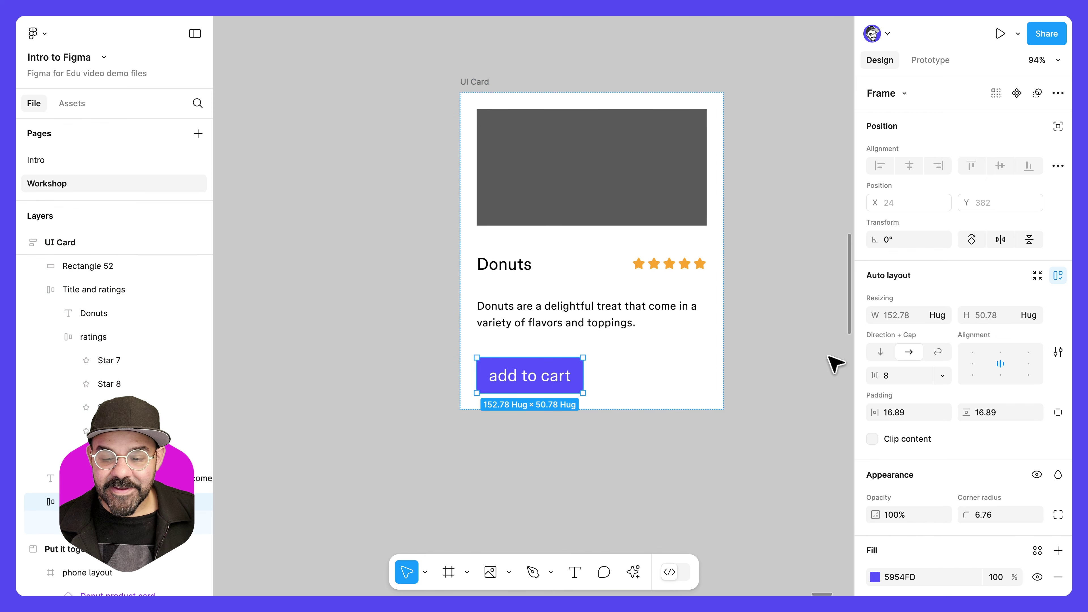
click(943, 316)
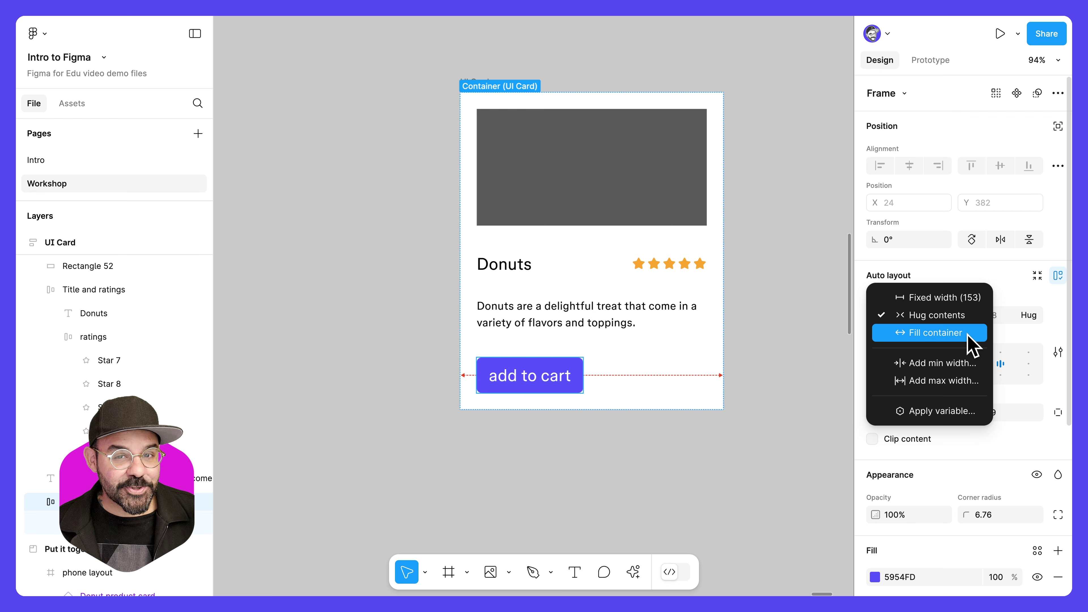
click(786, 374)
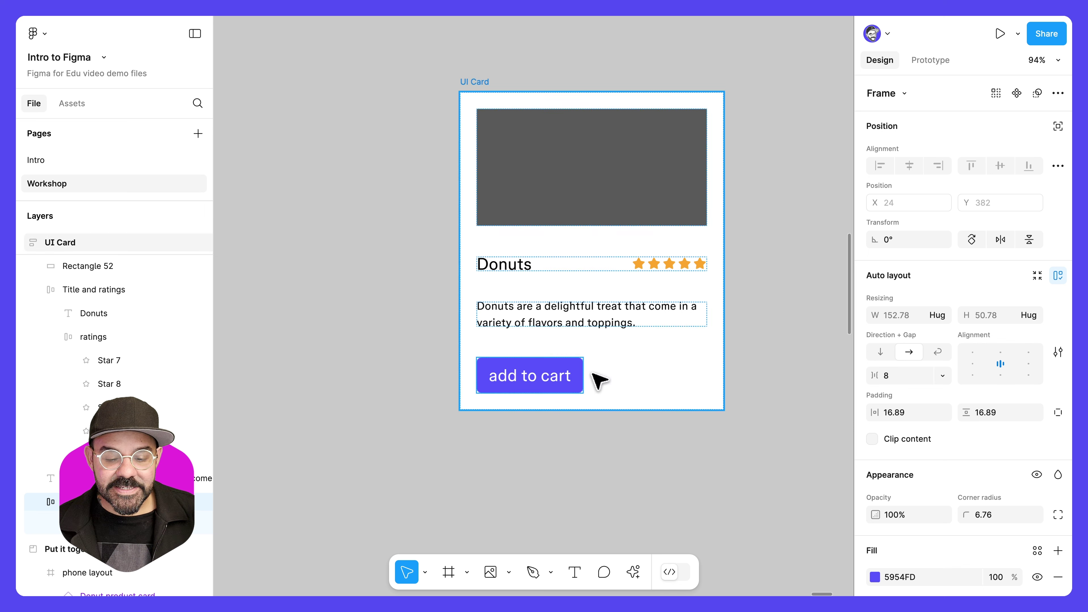
key(alt)
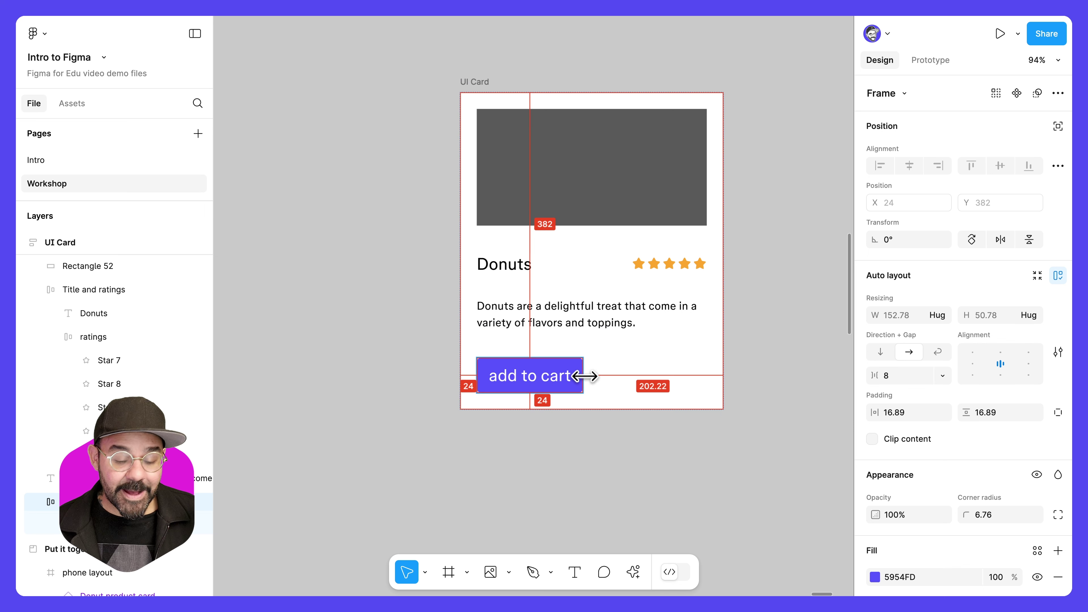
drag(585, 382, 707, 381)
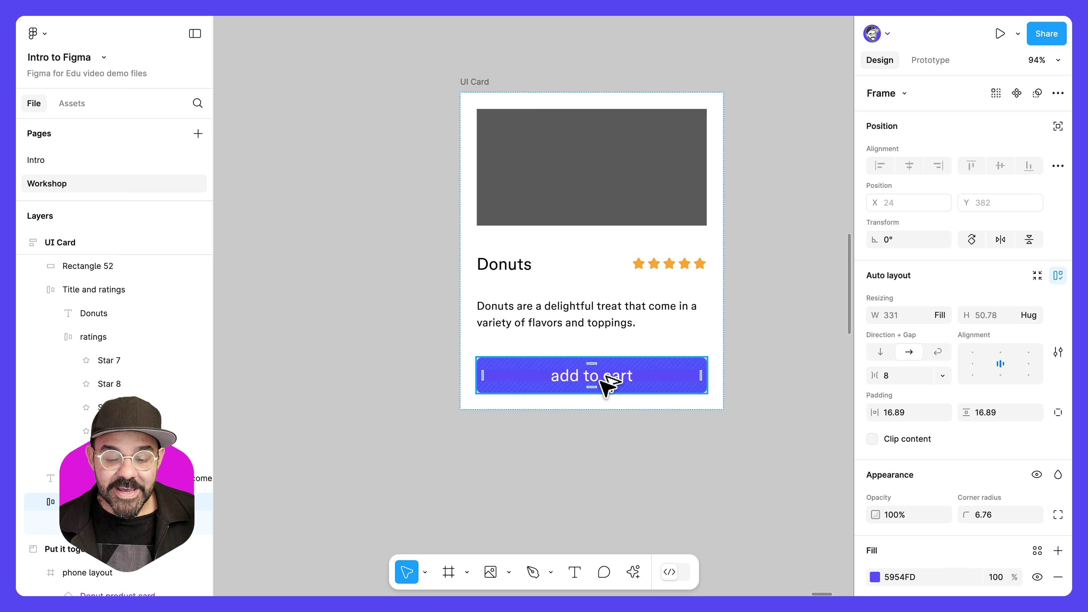
click(789, 369)
drag(774, 364, 705, 365)
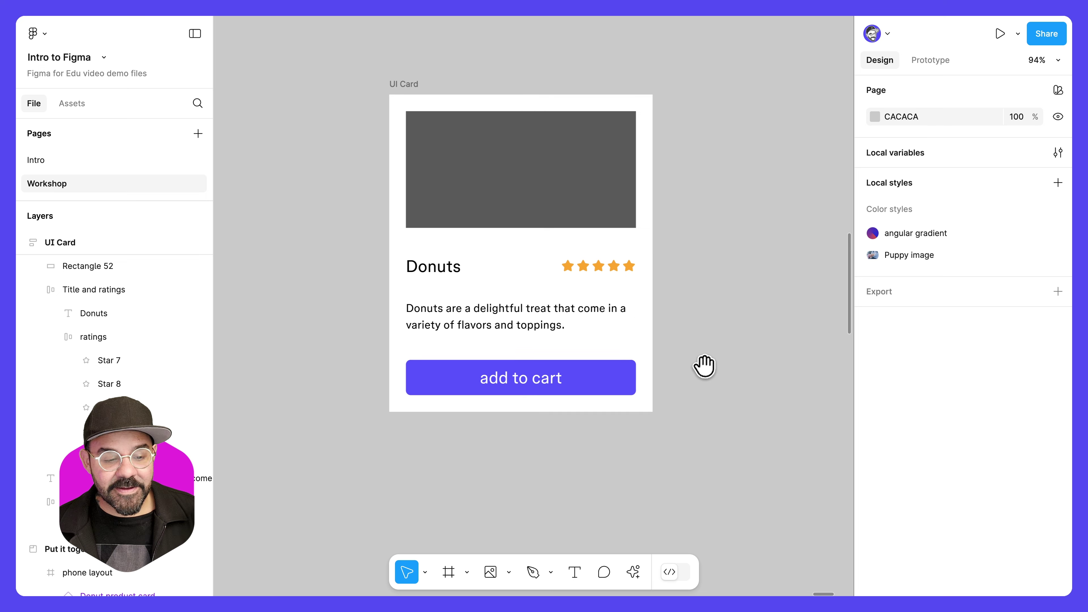
Rename the UI Card's grey image placeholder rectangle layer to "img"
click(415, 200)
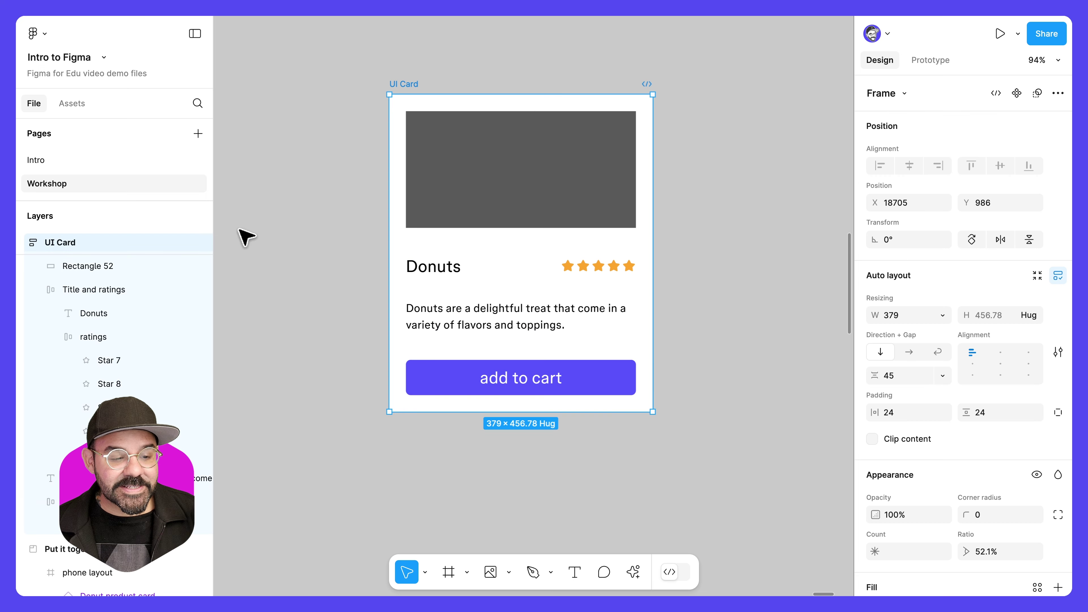
scroll(48, 292, up, 5)
scroll(51, 339, down, 5)
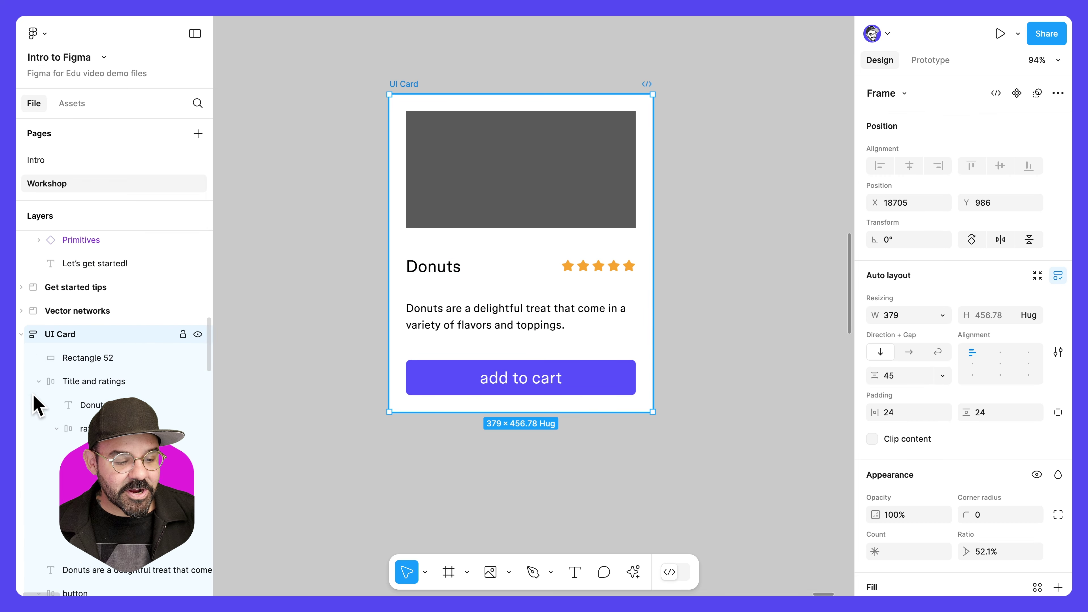
click(99, 324)
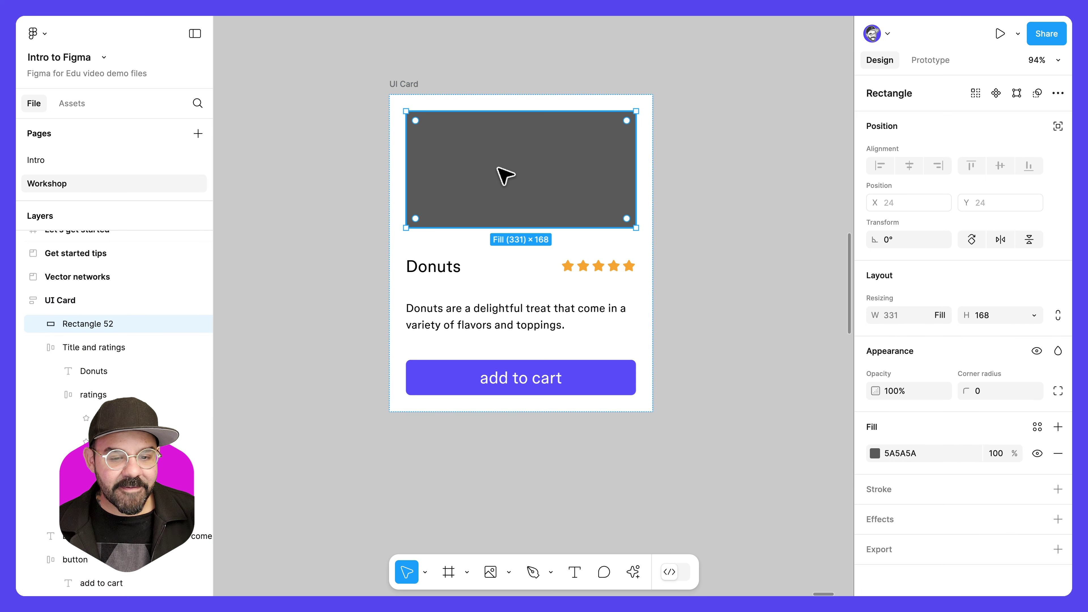
double_click(106, 325)
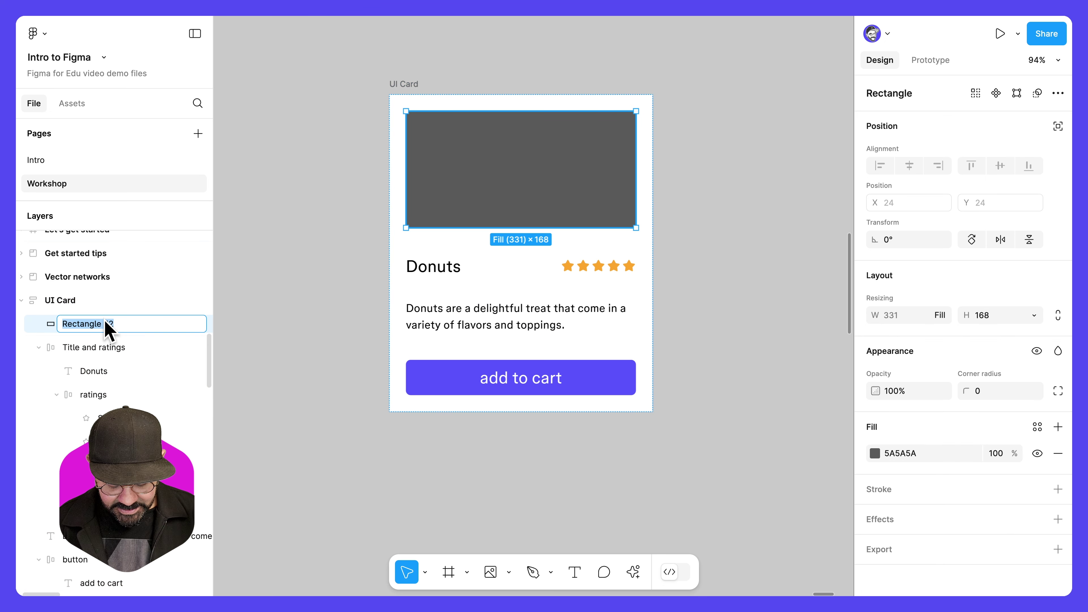
text(img)
key(Return)
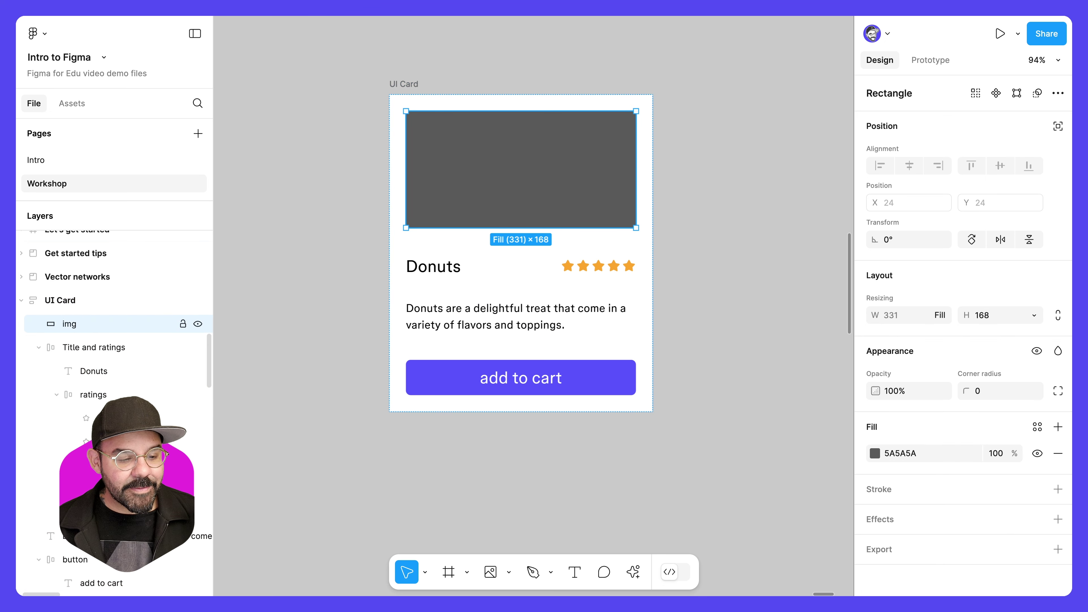
Review the Title and ratings frame's nested layers, then collapse the ratings and Title and ratings groups in the layer list
click(76, 349)
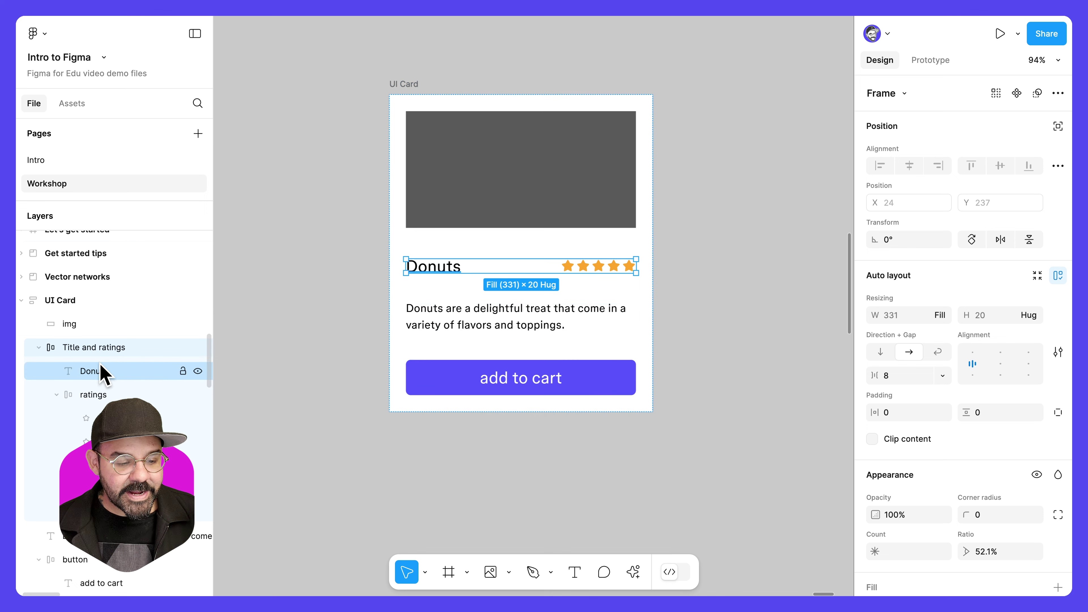
click(102, 372)
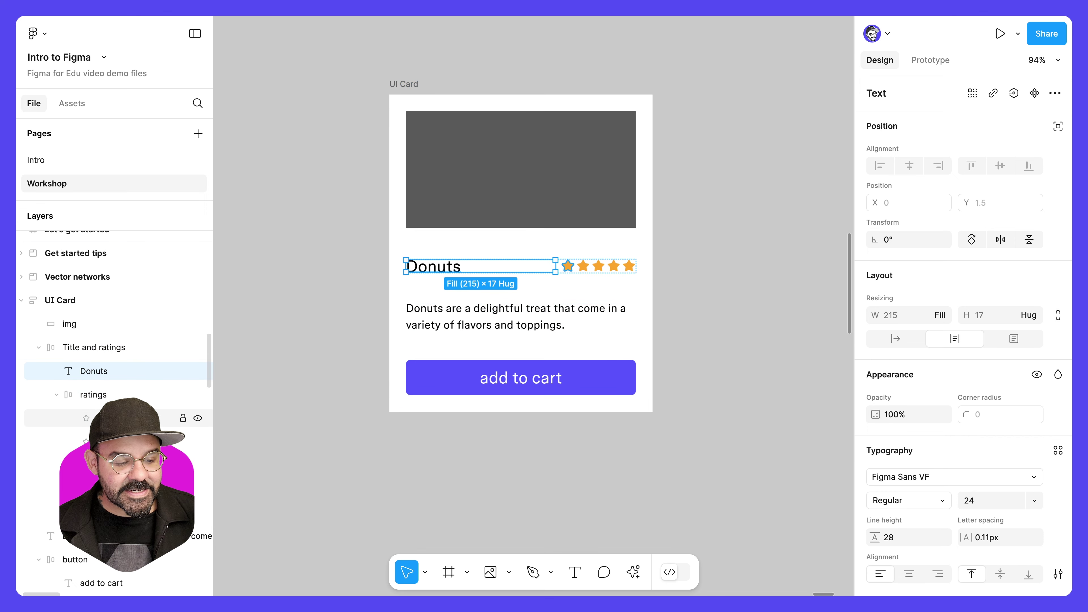
click(608, 271)
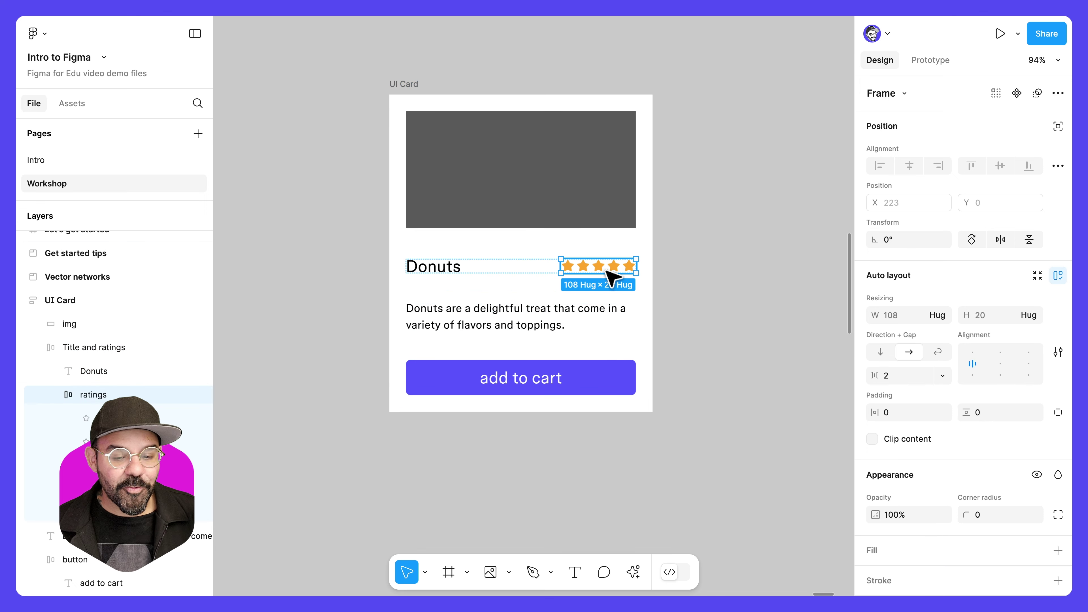
click(57, 394)
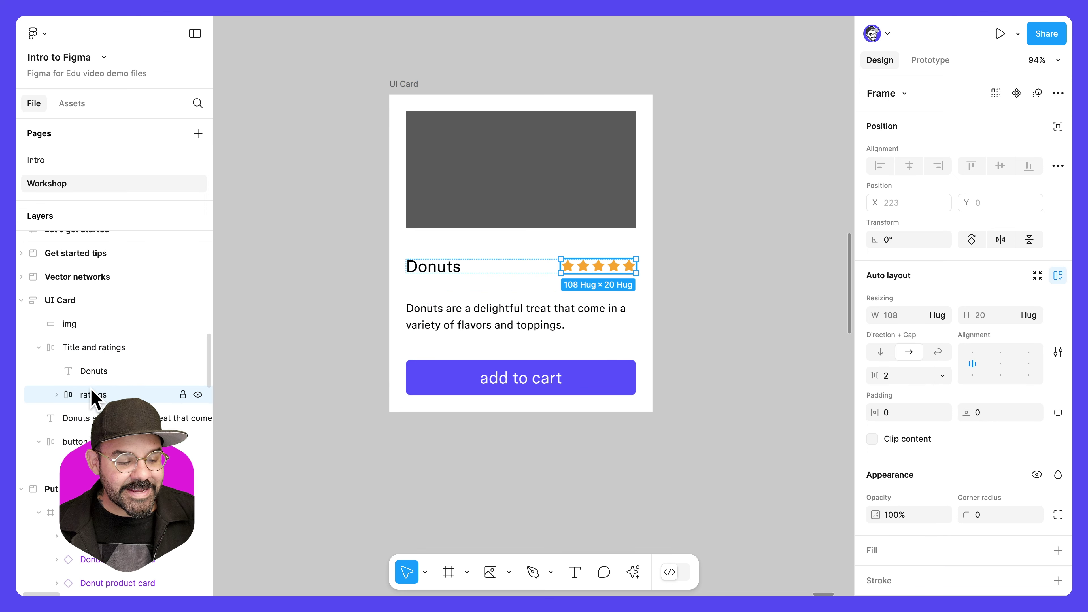
click(40, 348)
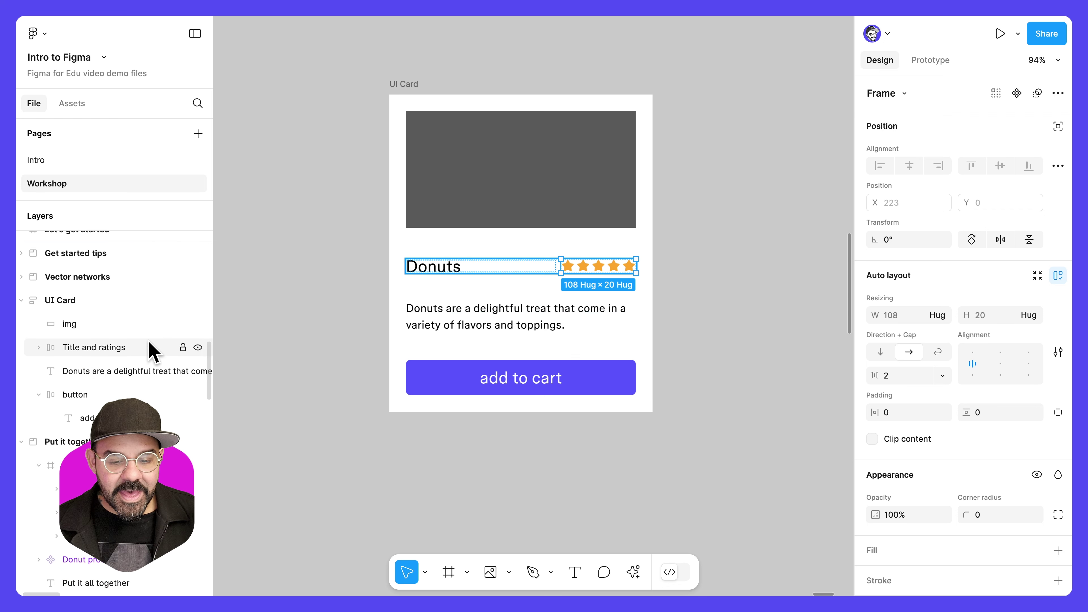
Append the sentence "Chocolate is my favorite." to the end of the card's donut description
click(142, 369)
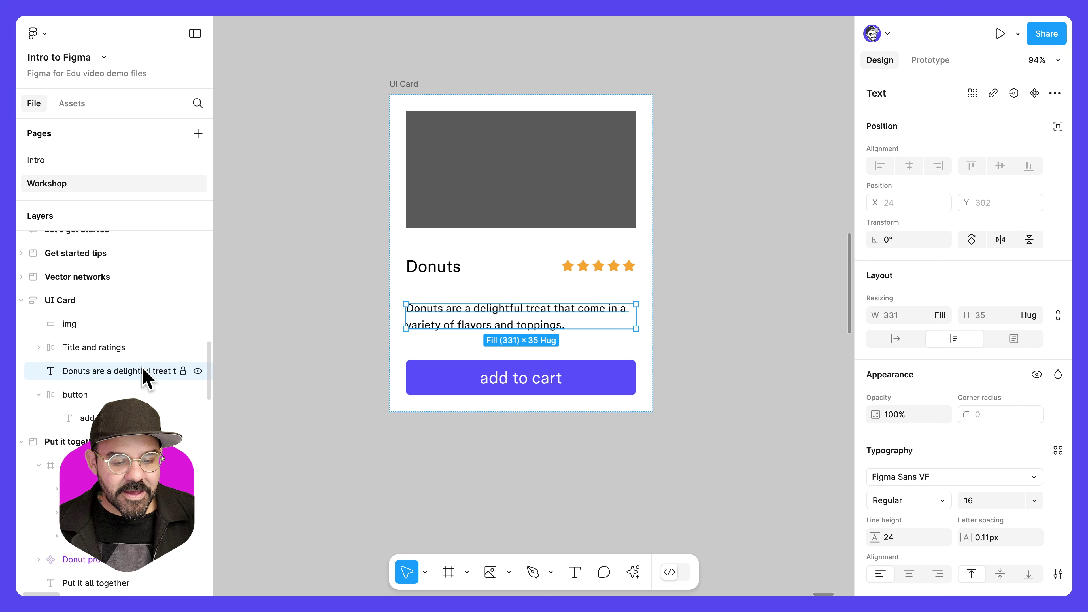
double_click(557, 325)
click(578, 327)
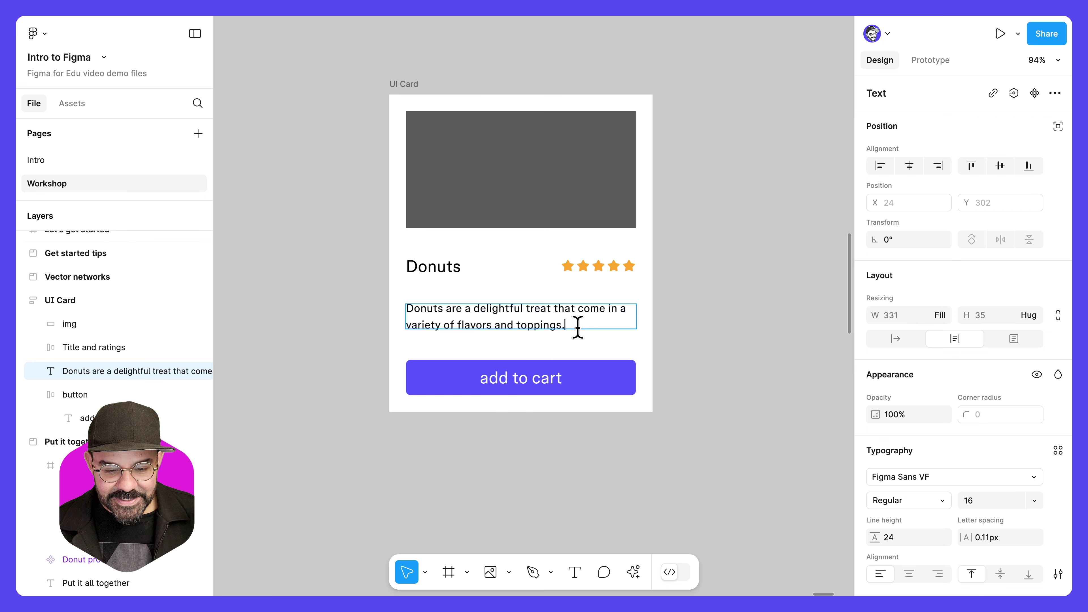
text(Cho)
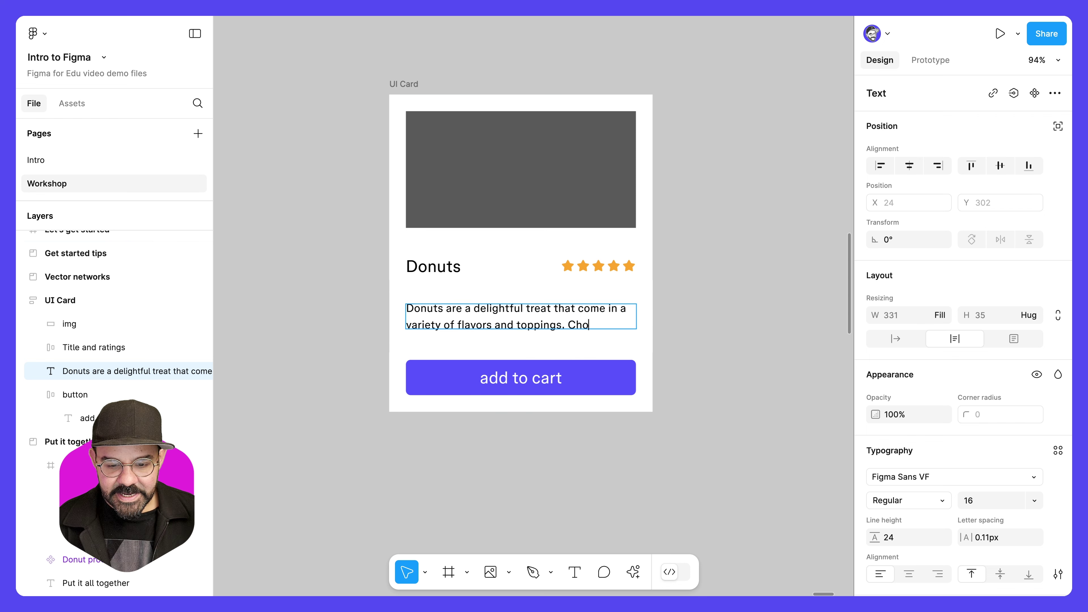
text(colate is my favorite.)
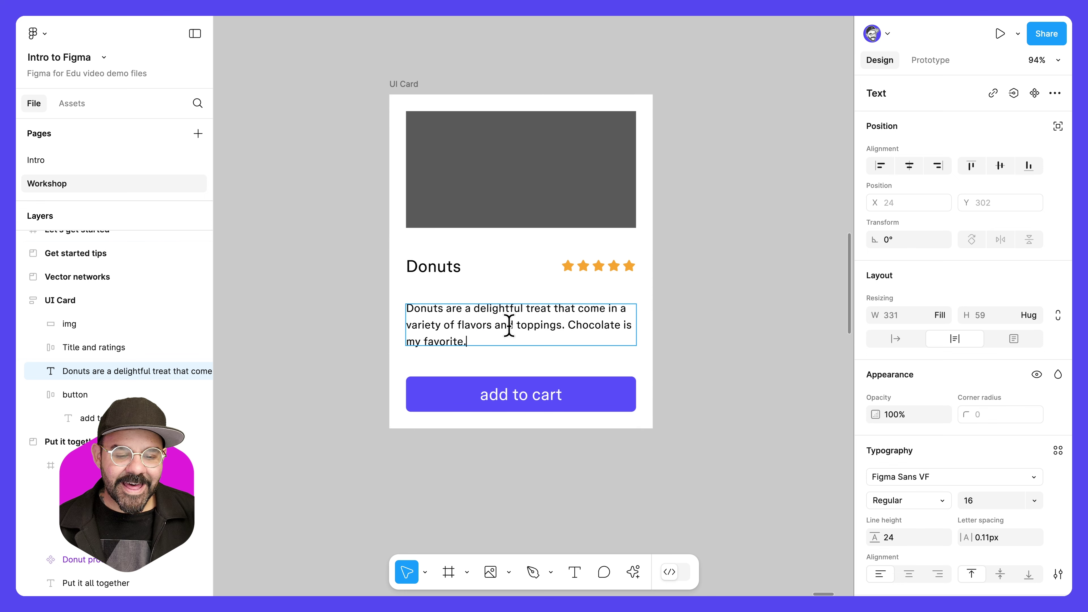
Copy the whole donut description, paste it twice at the end of the same text, and deselect it
key(super+a)
key(super+c)
click(515, 338)
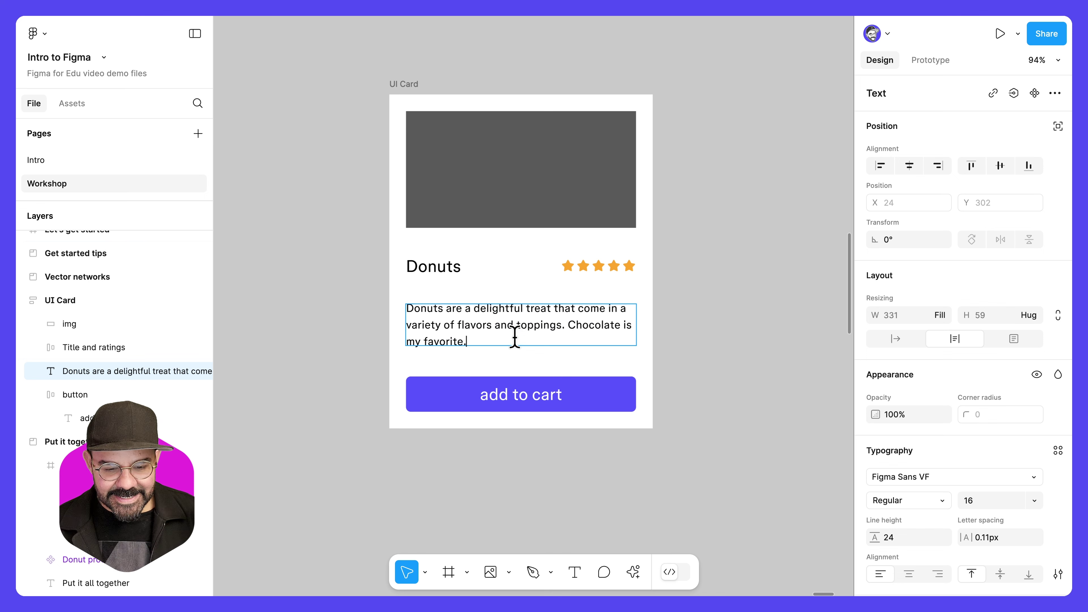
key(super+v)
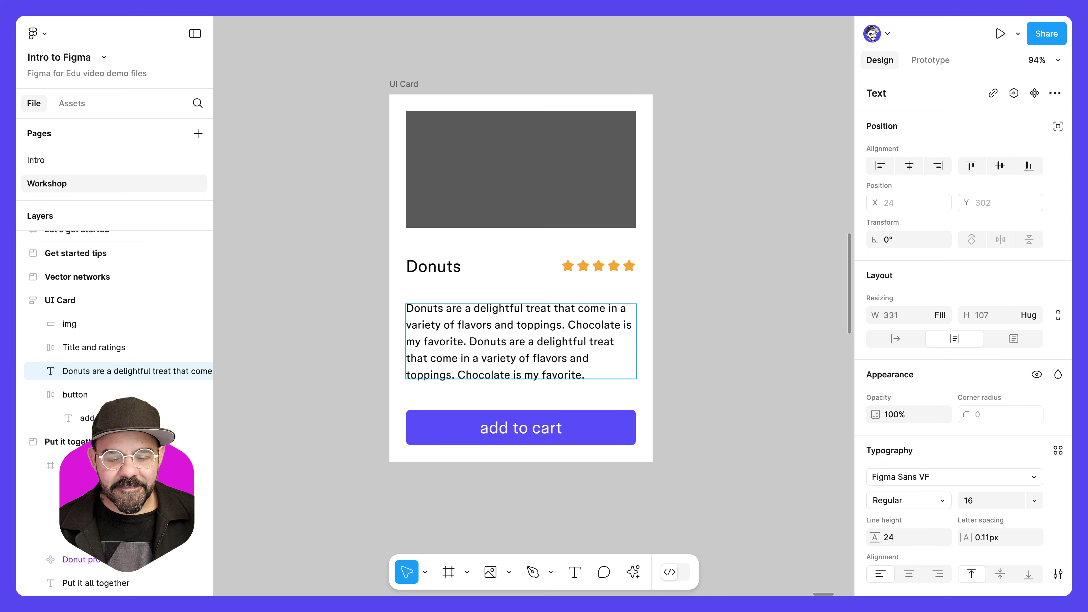
key(super+v)
key(Escape)
click(756, 360)
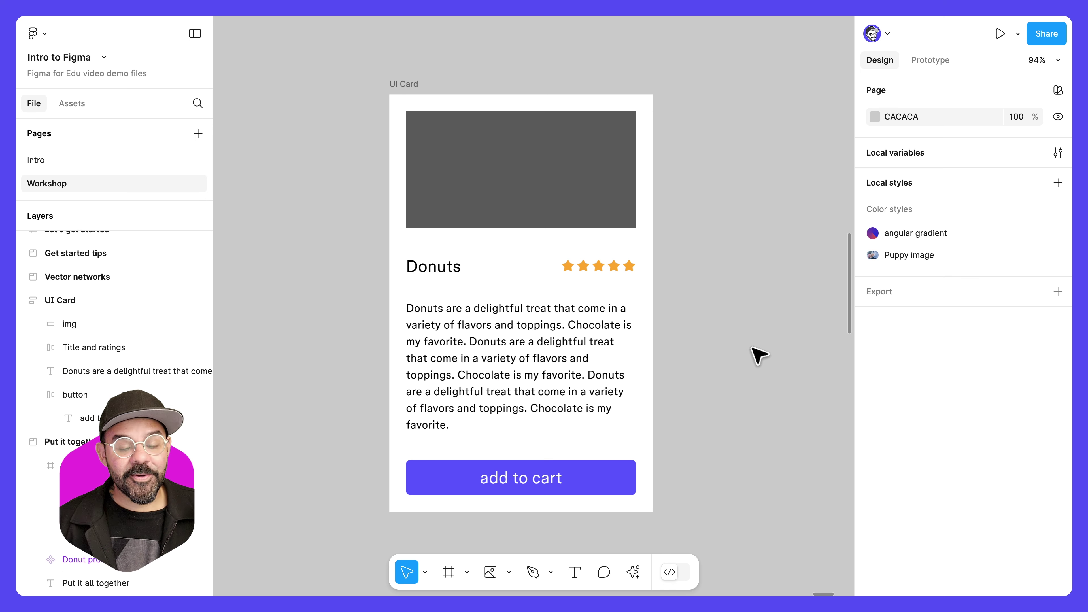
scroll(728, 372, down, 2)
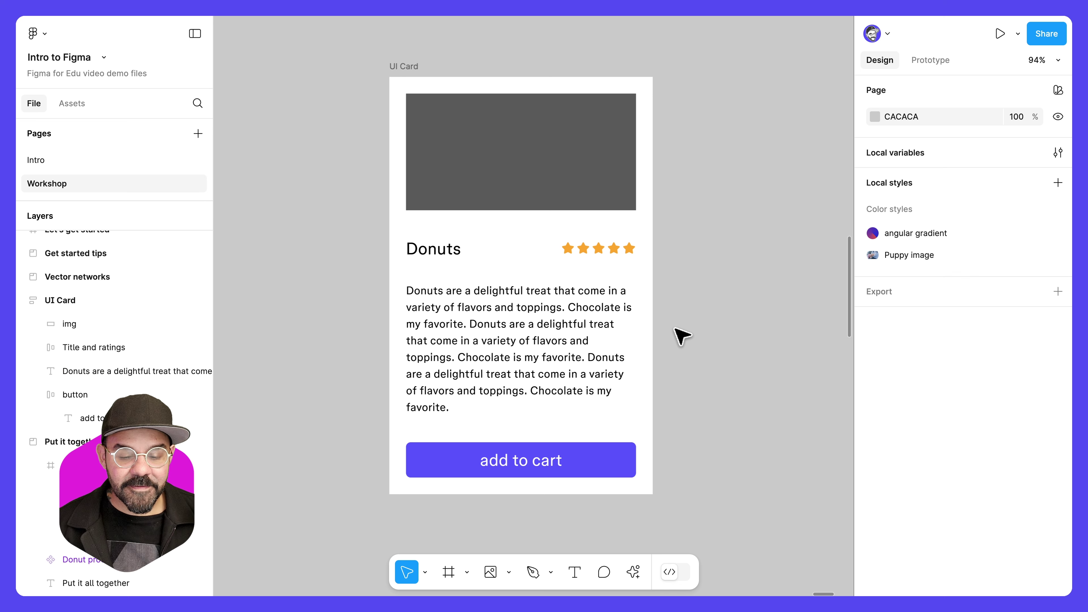
Set the UI Card frame's corner radius to 8
click(414, 73)
click(414, 74)
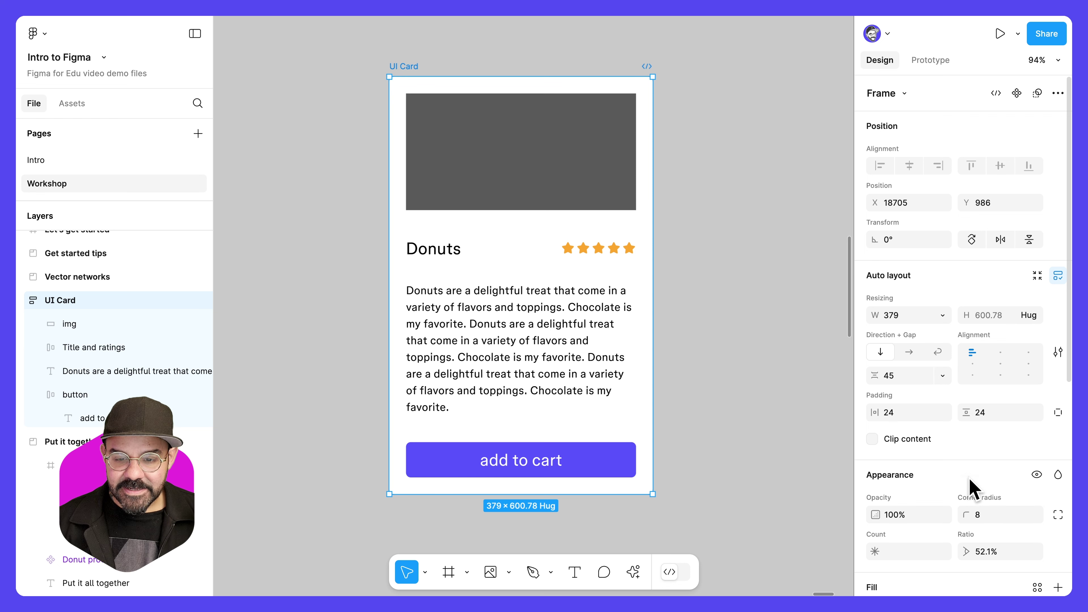
click(707, 236)
Set the img rectangle's corner radius to 4
click(589, 143)
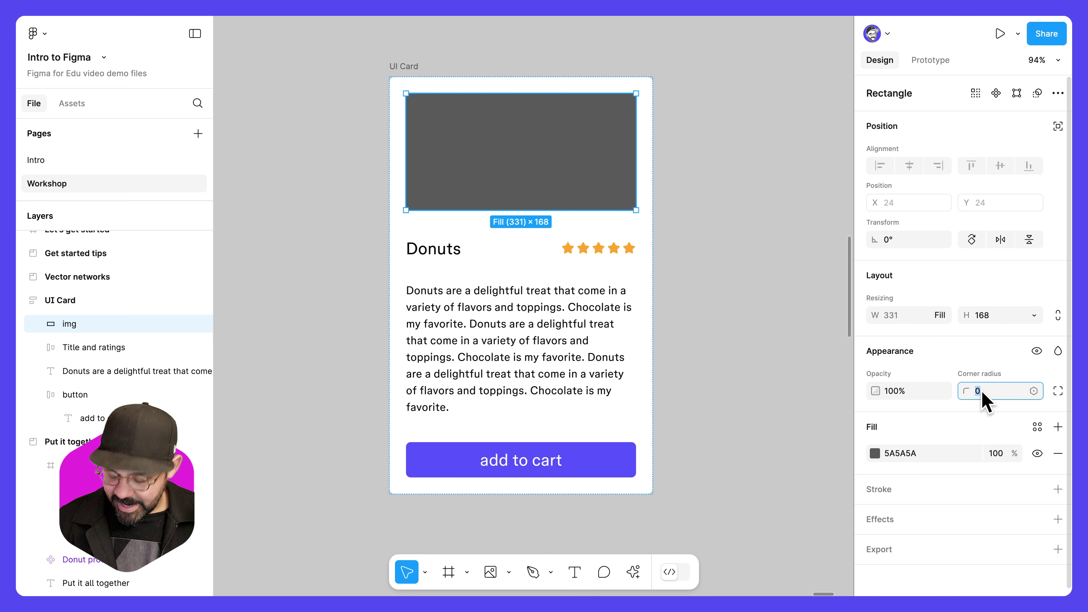
text(4)
click(743, 299)
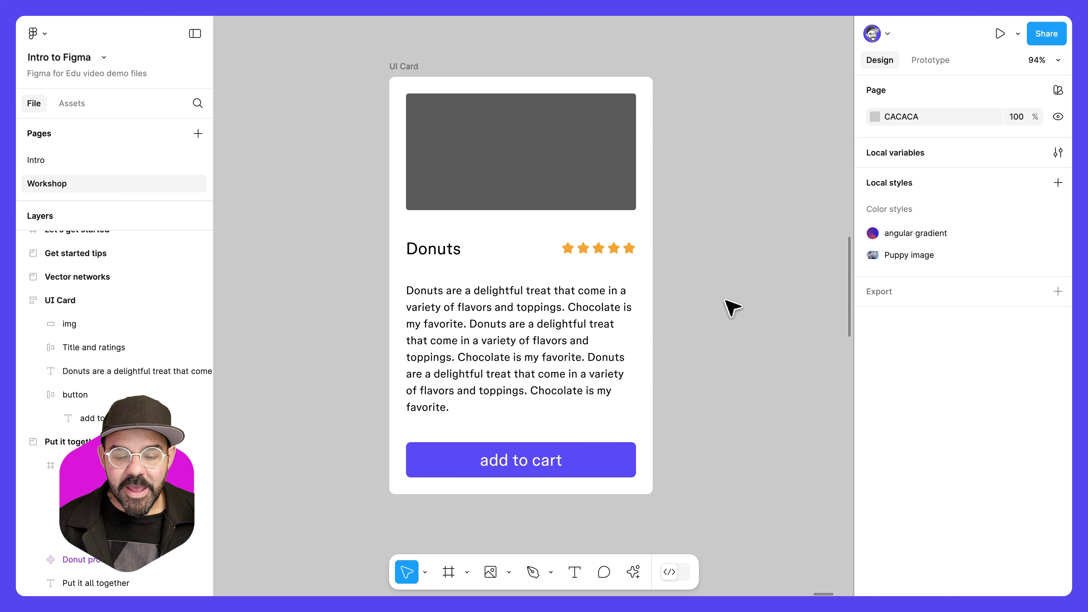
Set the vertical gap between the UI Card's items to 24
click(499, 232)
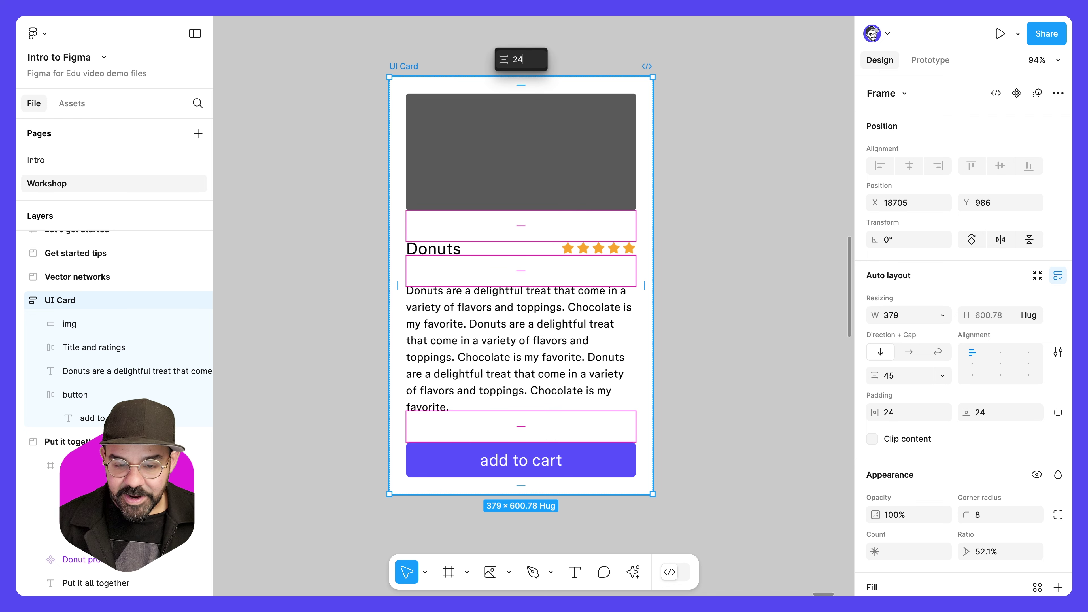
key(Return)
click(737, 257)
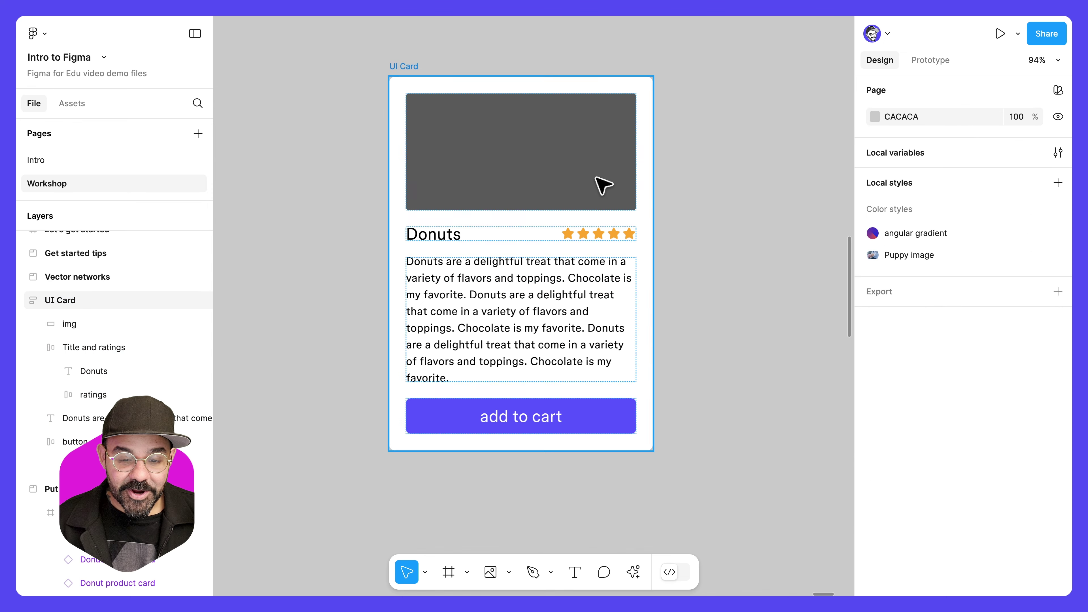
Replace the img rectangle's solid fill with the image IMG_5541.jpg from the Donuts folder
click(614, 172)
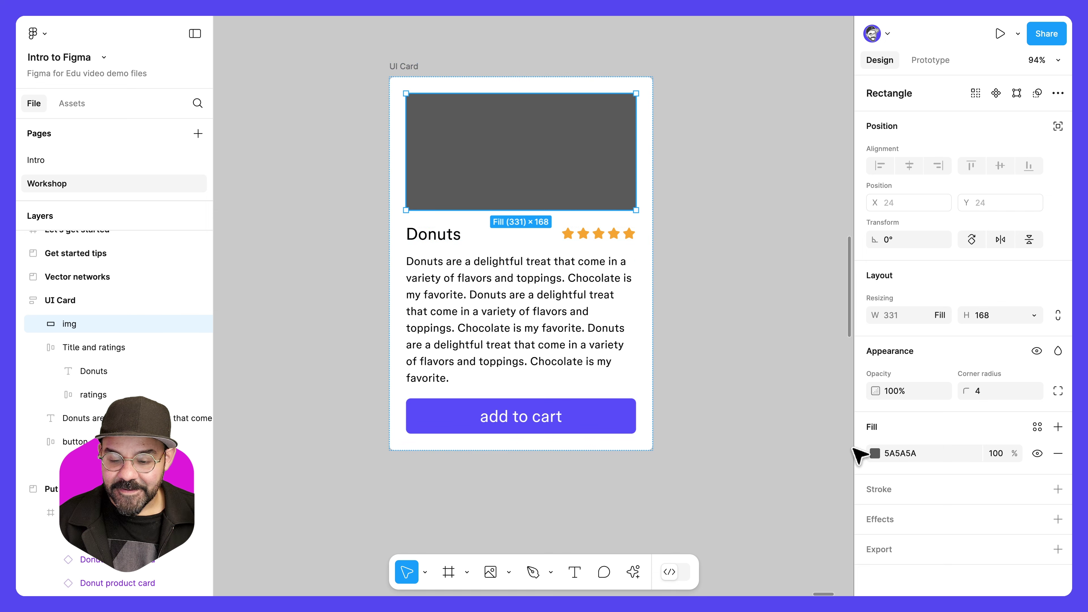
click(874, 453)
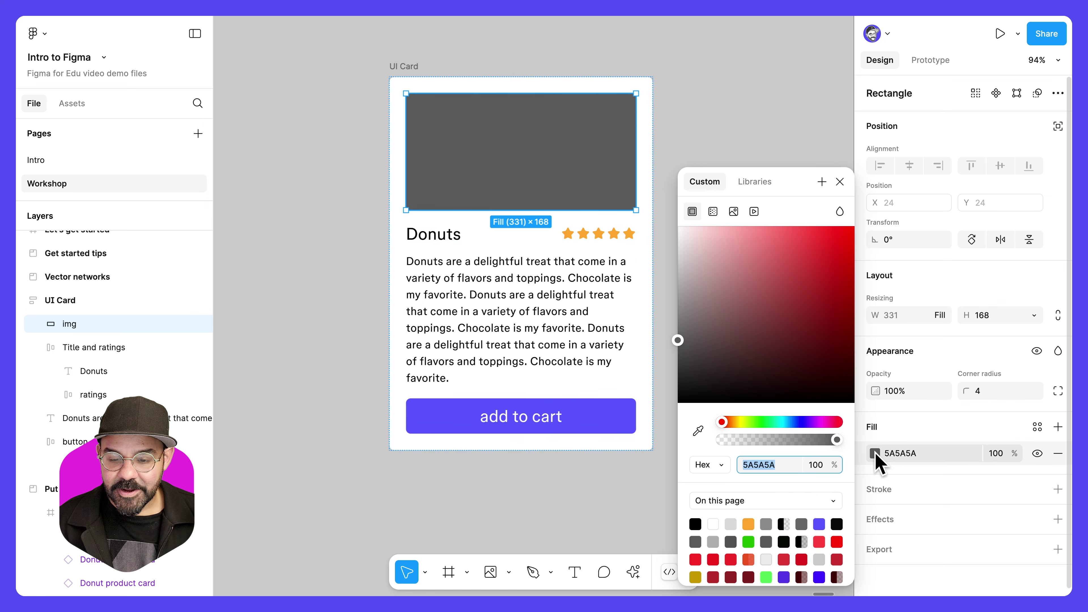
click(733, 213)
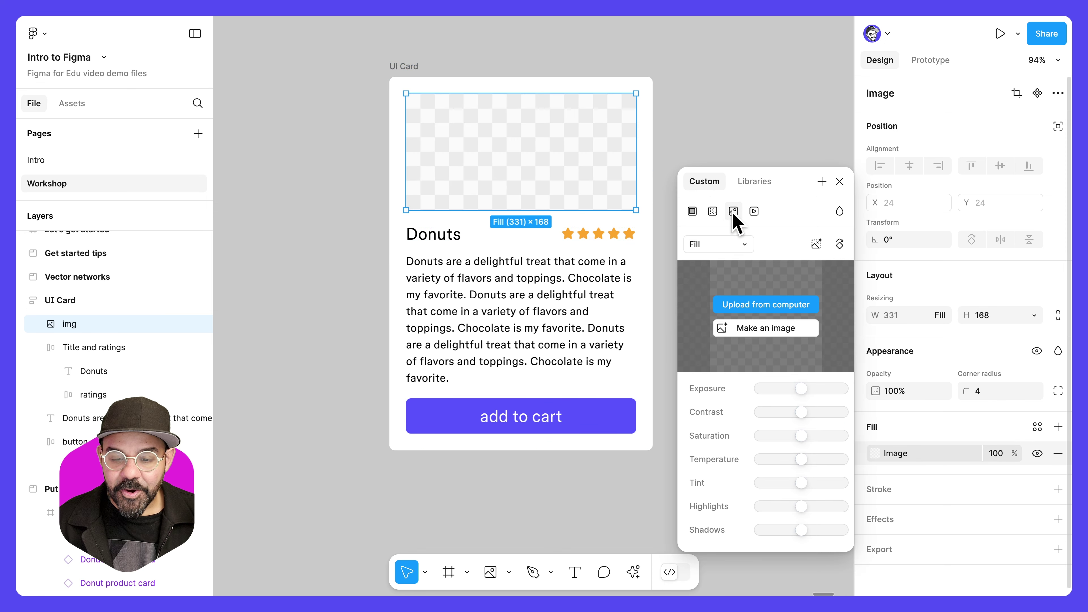
click(761, 305)
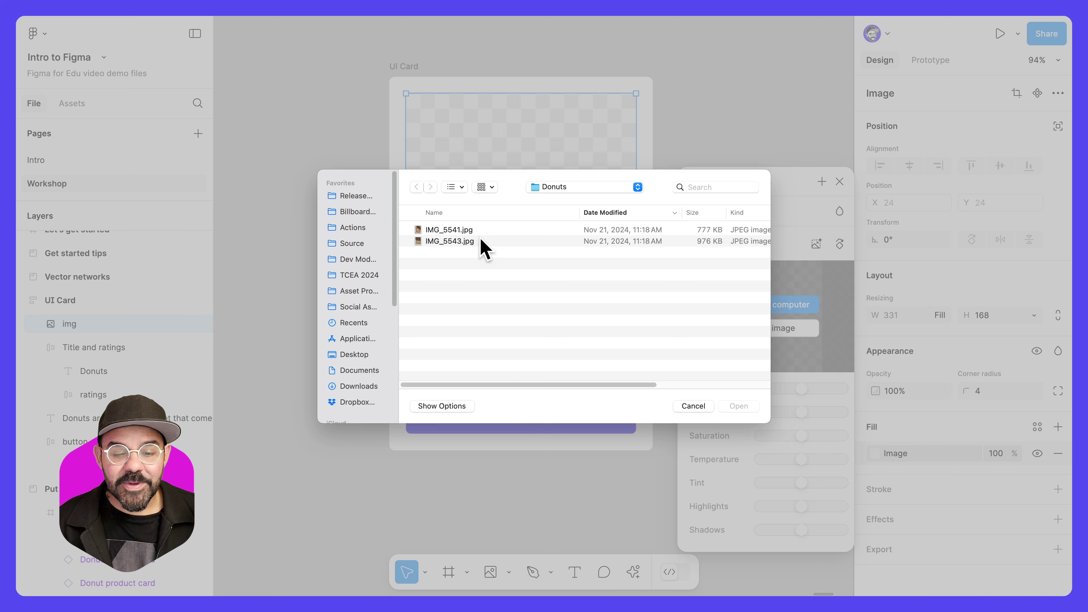
click(470, 230)
click(737, 405)
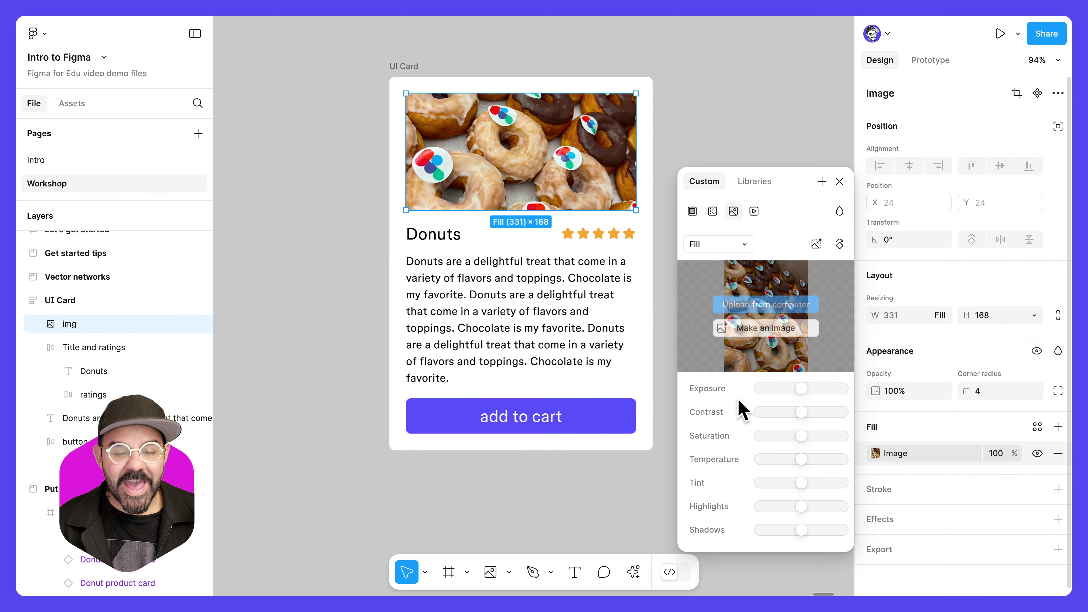
click(839, 182)
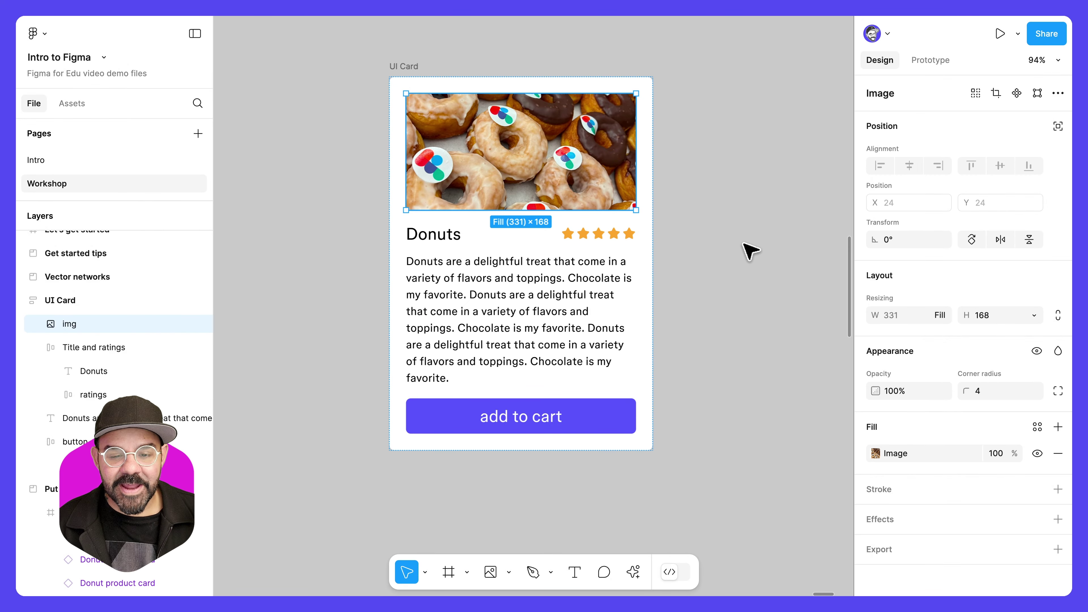
click(719, 286)
Increase the img layer's height to about 194 and widen the UI Card frame slightly
click(552, 173)
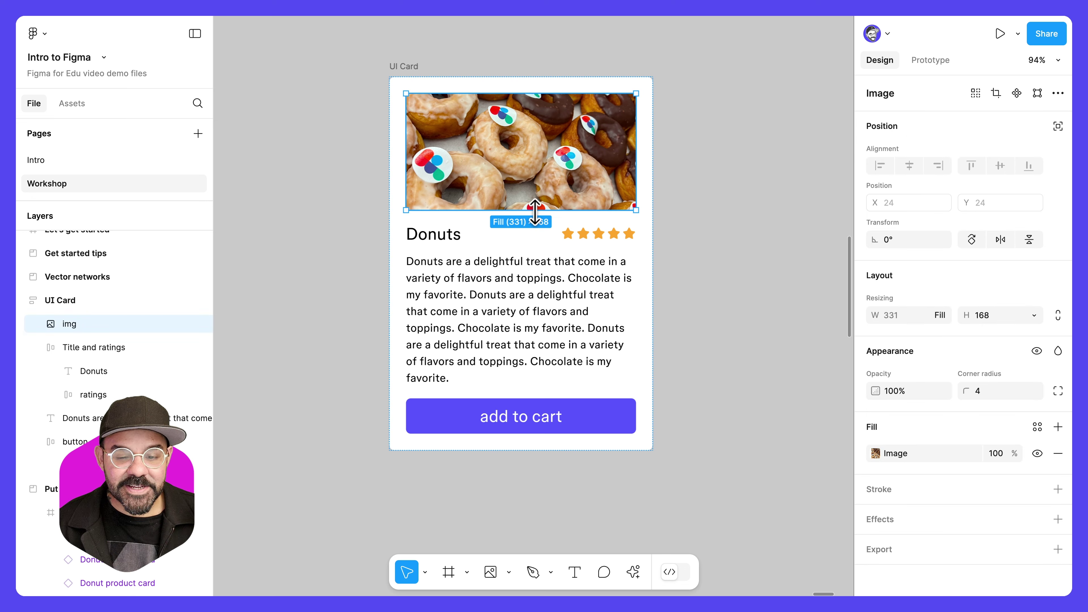
mouse_move(535, 213)
mouse_down()
mouse_move(533, 294)
mouse_move(529, 188)
mouse_move(530, 224)
mouse_up()
click(401, 78)
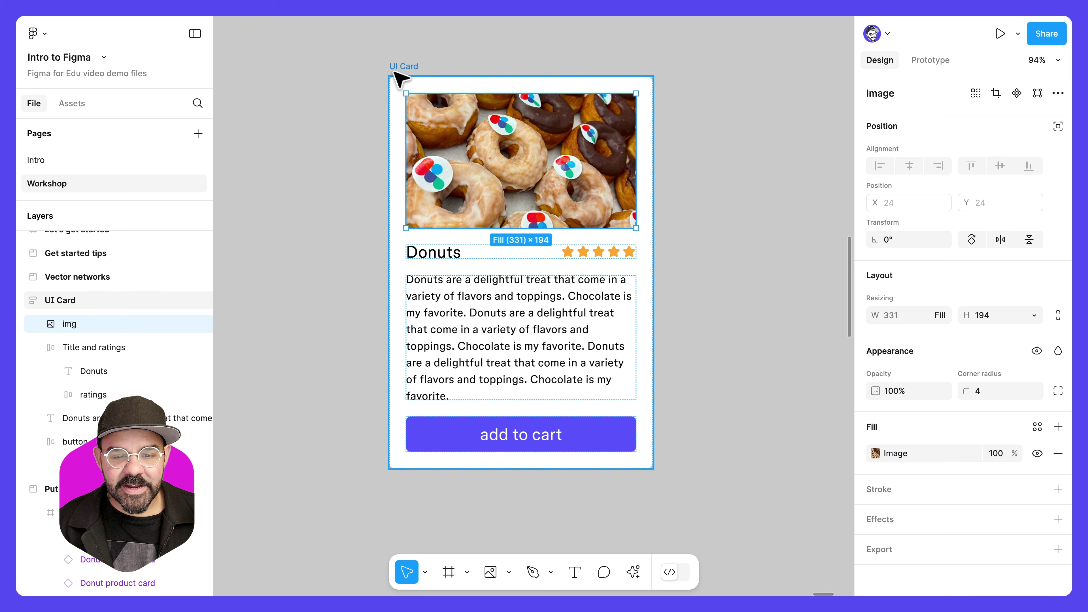
drag(654, 226, 668, 296)
Look over the Workshop page's demo frames and the completed UI Card, ending at the Thank you frame
scroll(333, 310, down, 8)
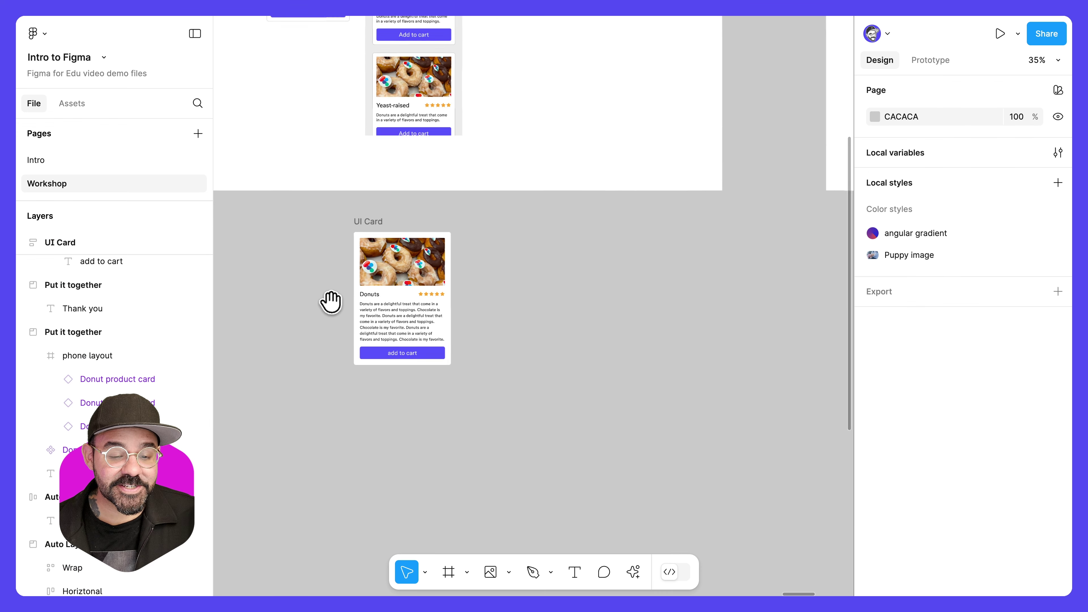
scroll(378, 306, down, 5)
scroll(379, 305, down, 4)
scroll(396, 308, left, 10)
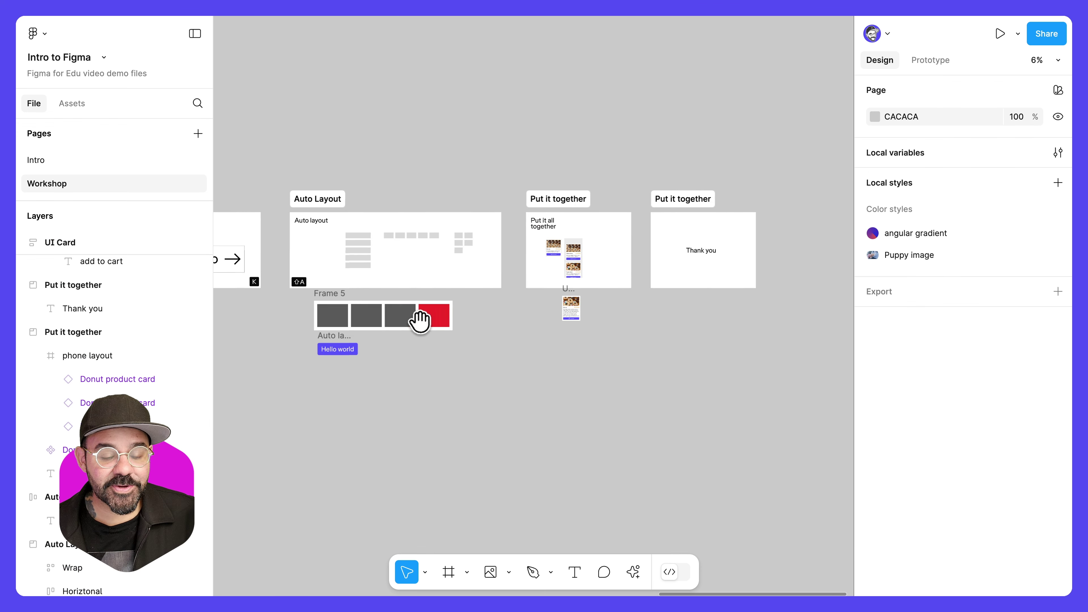
scroll(497, 317, left, 10)
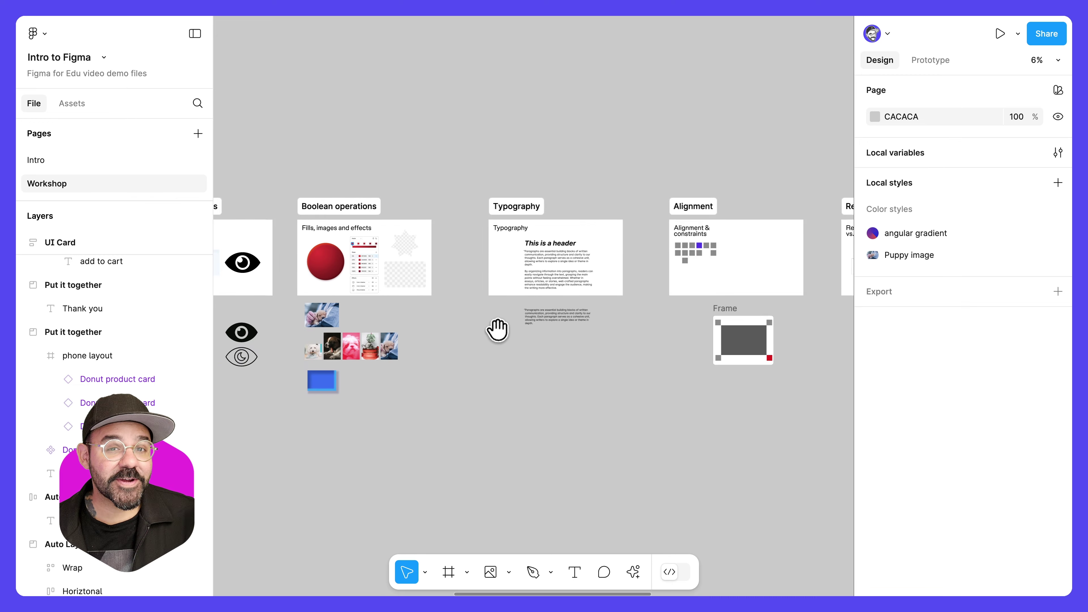
scroll(488, 329, right, 15)
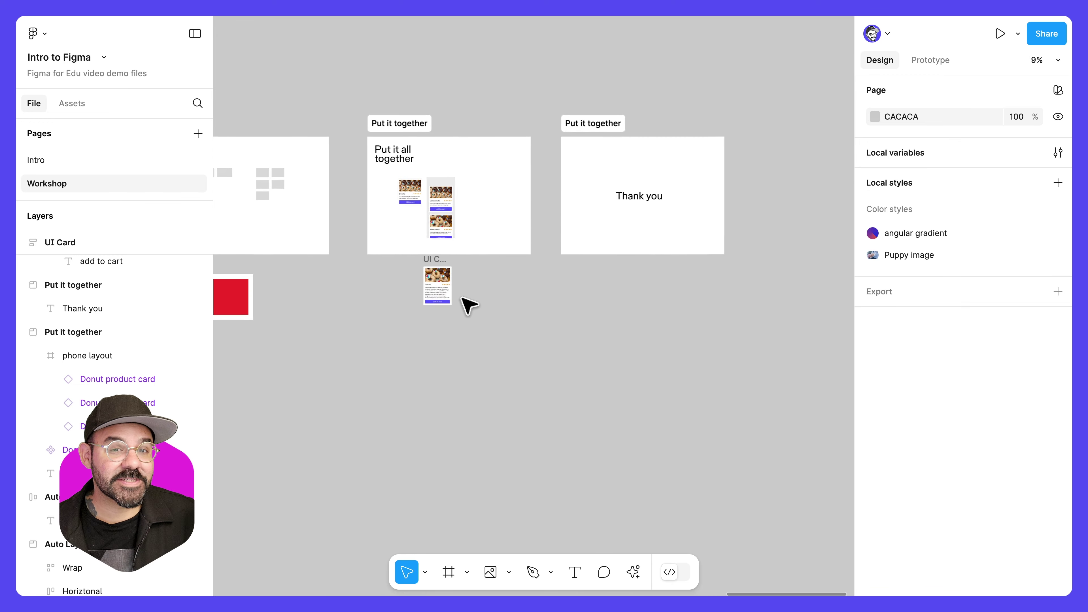
ctrl+scroll(413, 304, up, 10)
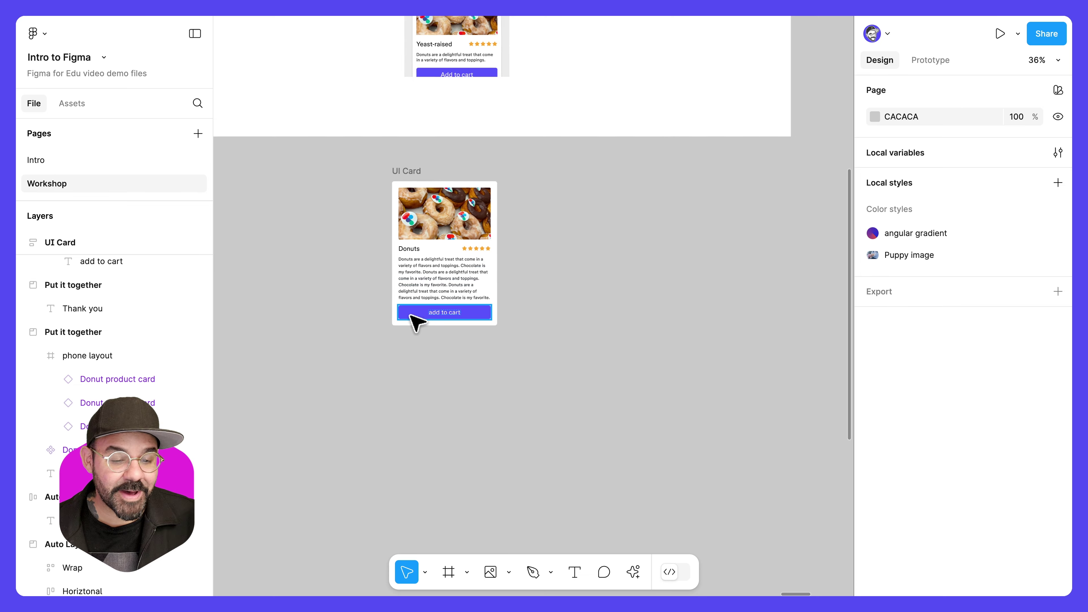
scroll(410, 316, up, 4)
key(space)
mouse_move(609, 219)
mouse_down()
mouse_move(434, 313)
mouse_move(605, 227)
mouse_up()
scroll(605, 227, down, 4)
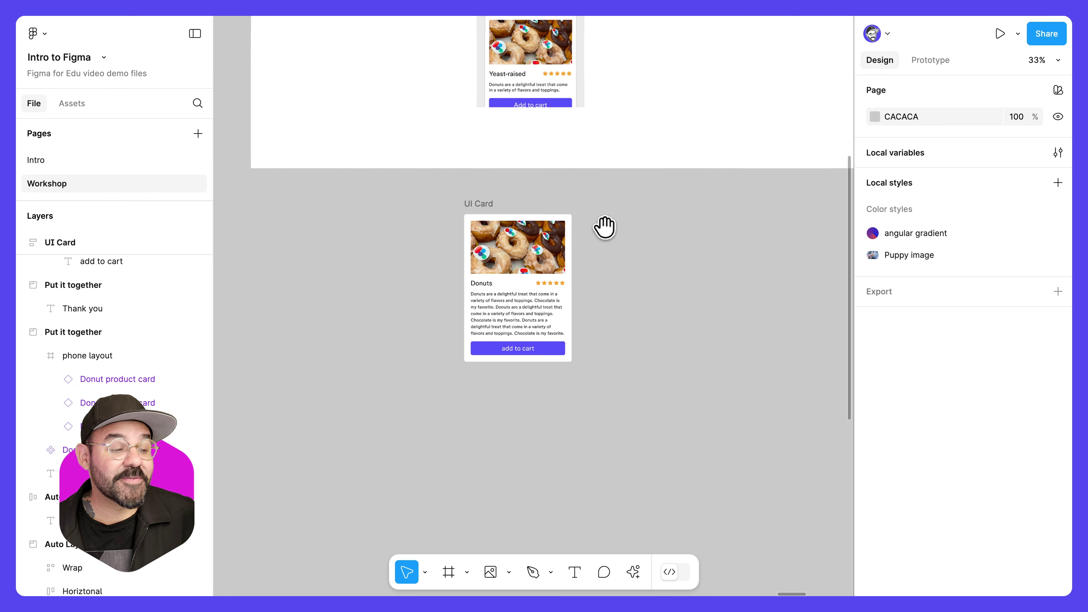
scroll(604, 228, up, 5)
scroll(603, 229, down, 3)
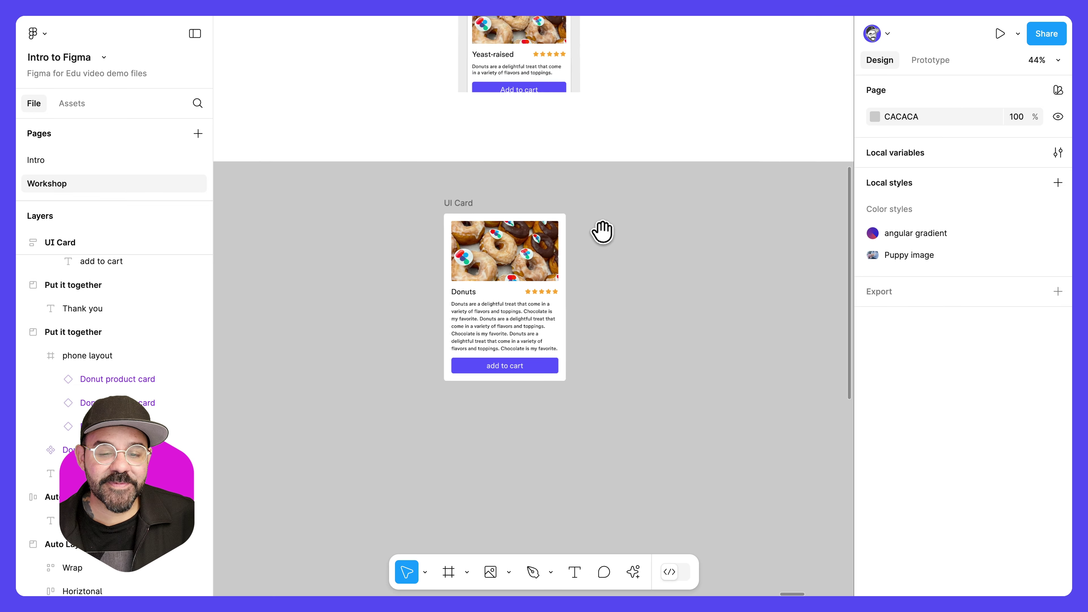
scroll(539, 270, down, 3)
scroll(525, 270, right, 5)
scroll(595, 262, up, 3)
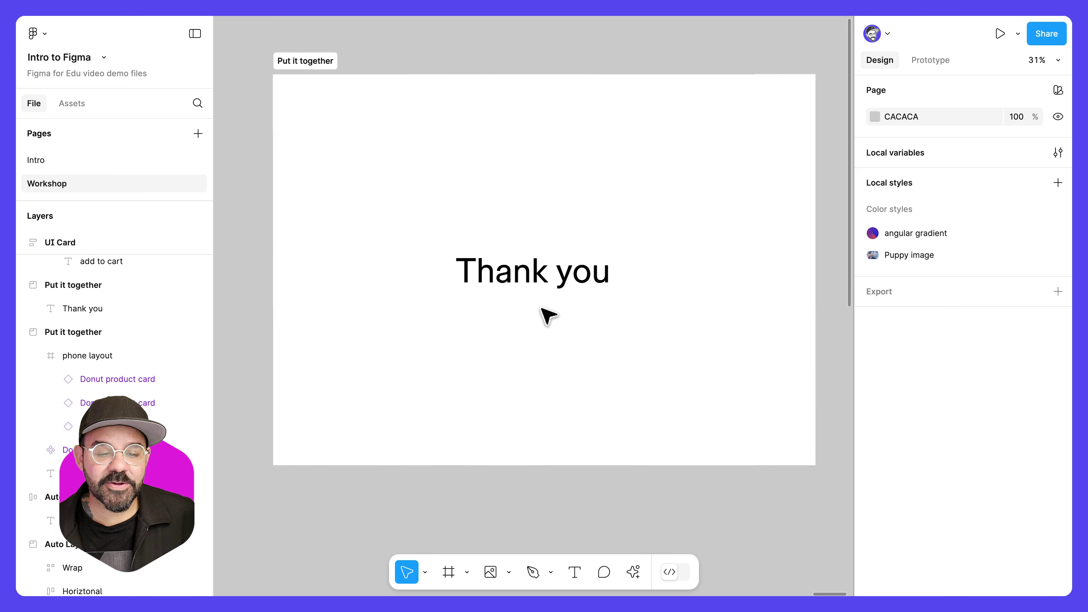
scroll(547, 316, down, 1)
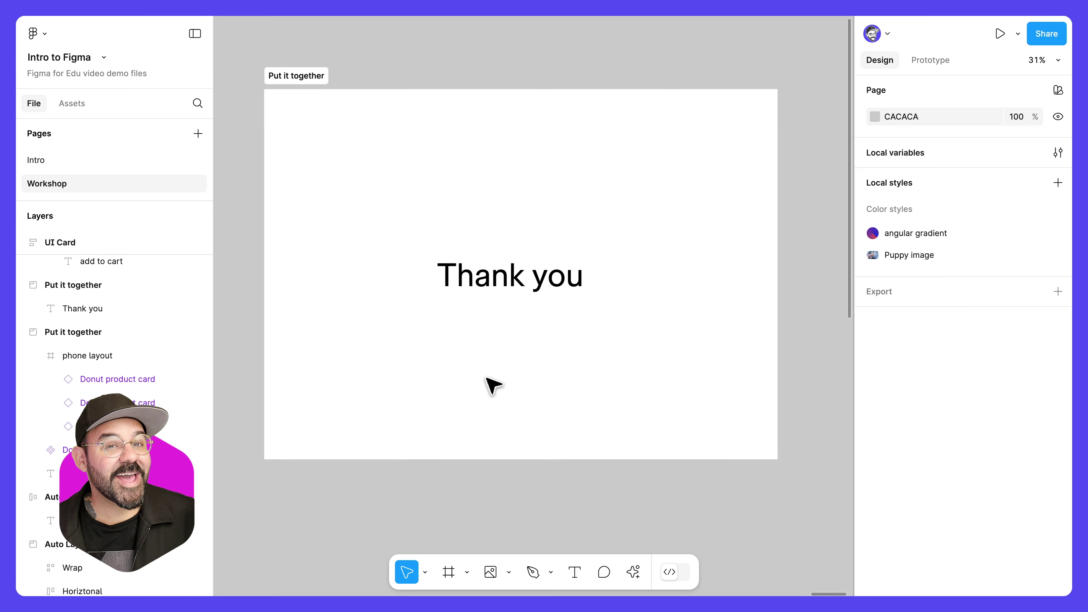